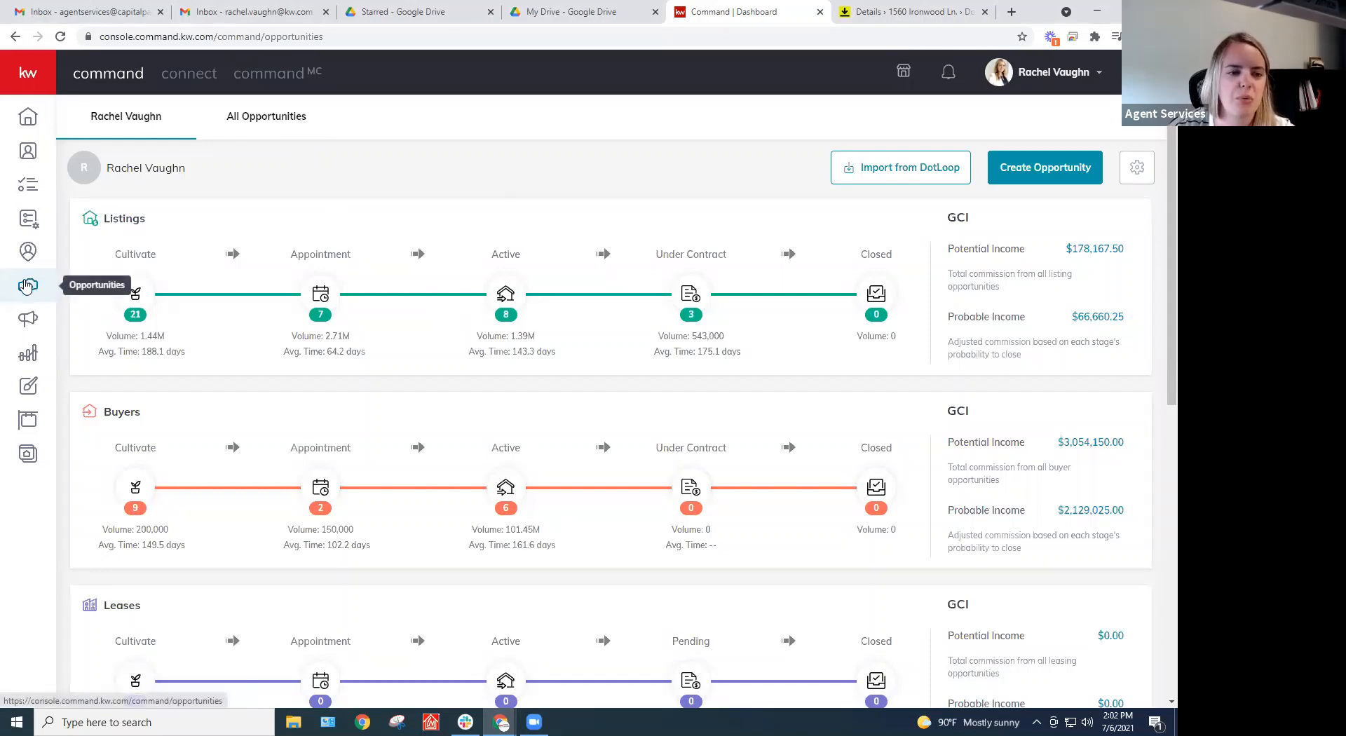
# Archive the '123 Easy St - Test Client - Listing' opportunity from All Opportunities and reload the page
pyautogui.click(291, 119)
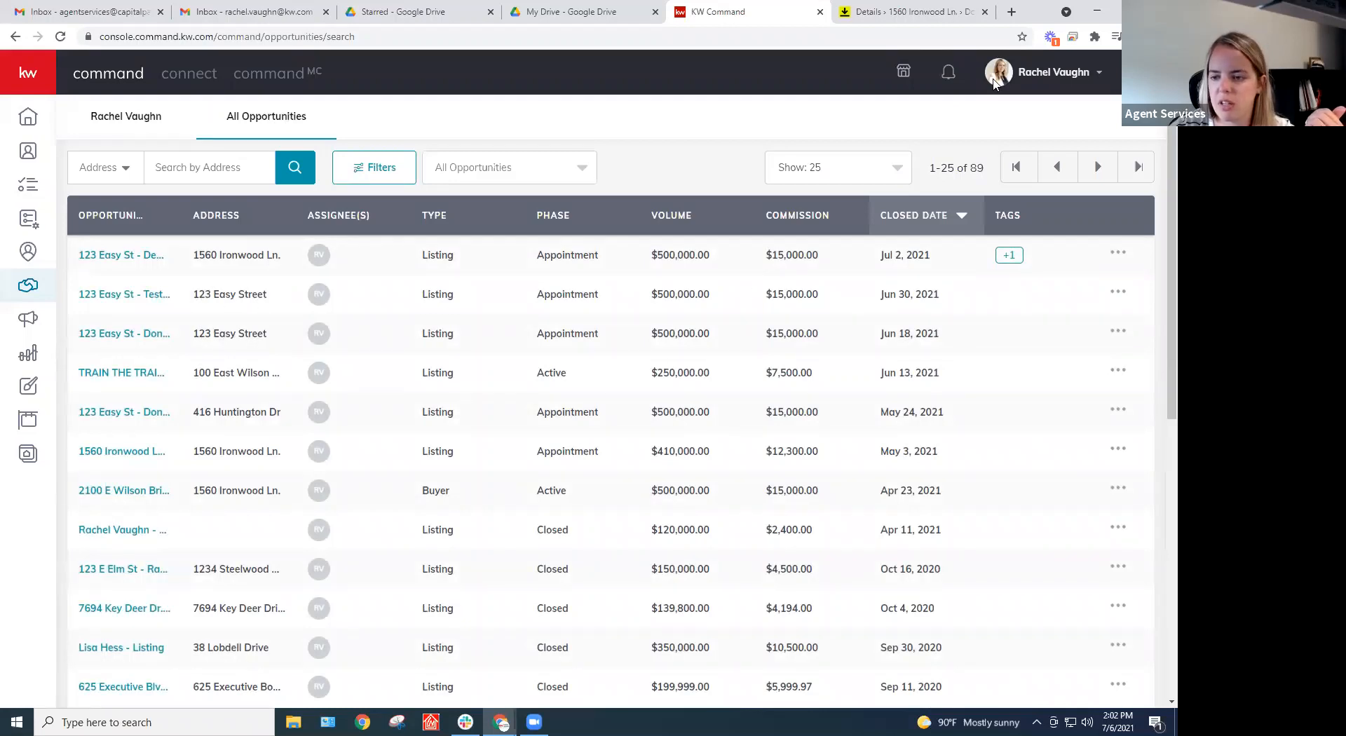
pyautogui.click(1119, 295)
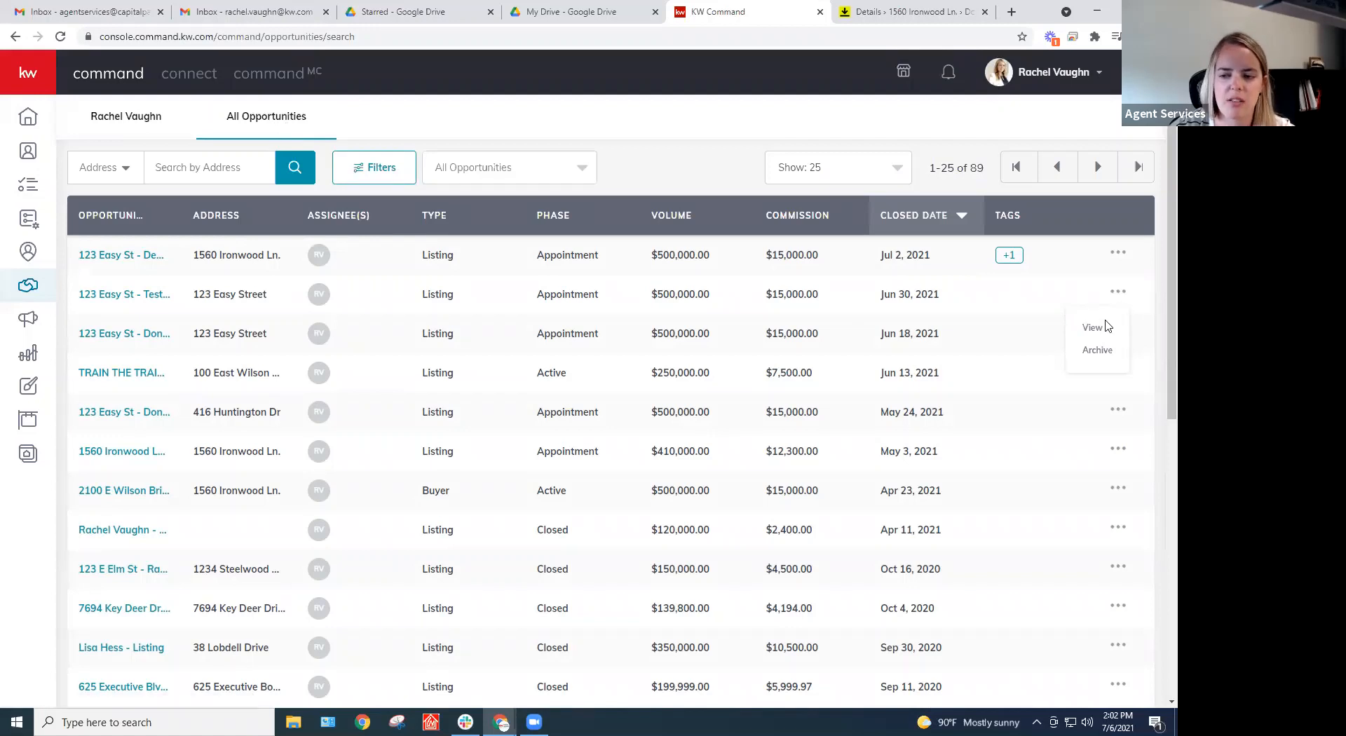
pyautogui.click(1094, 352)
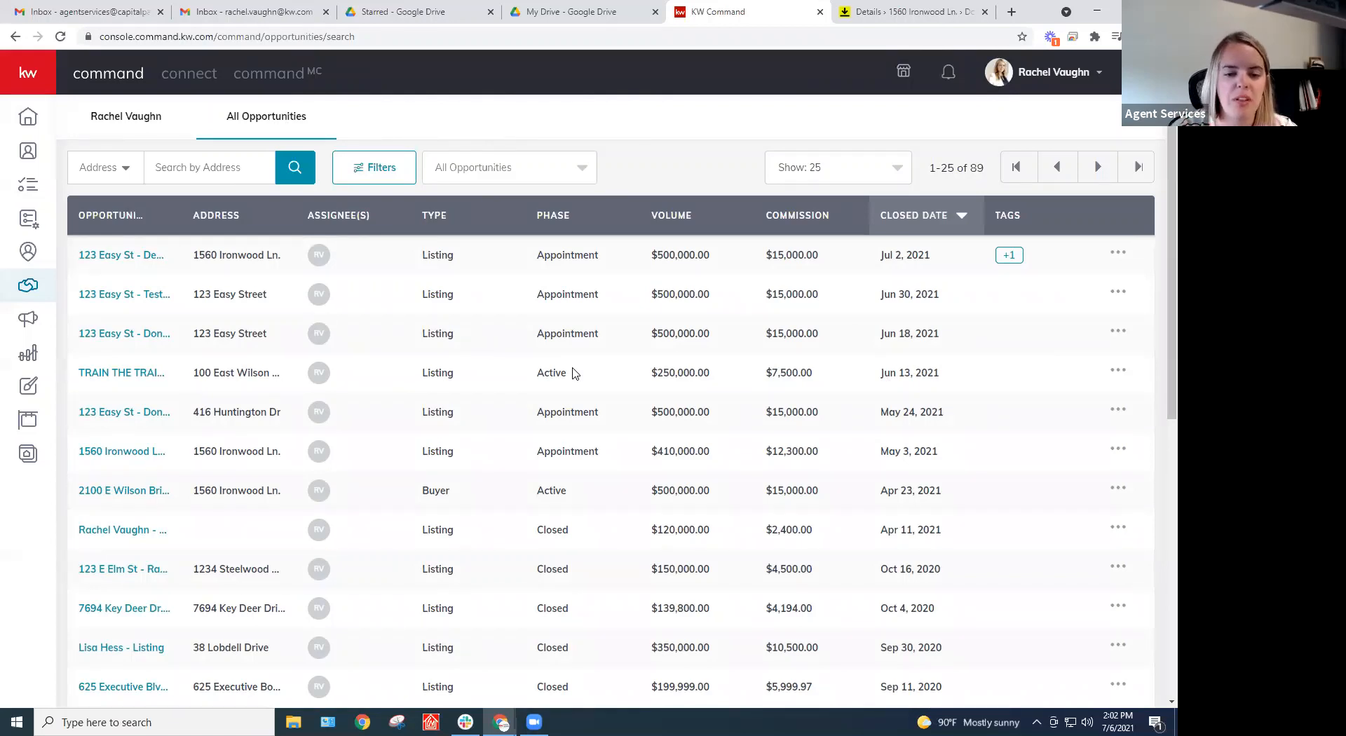
pyautogui.click(62, 38)
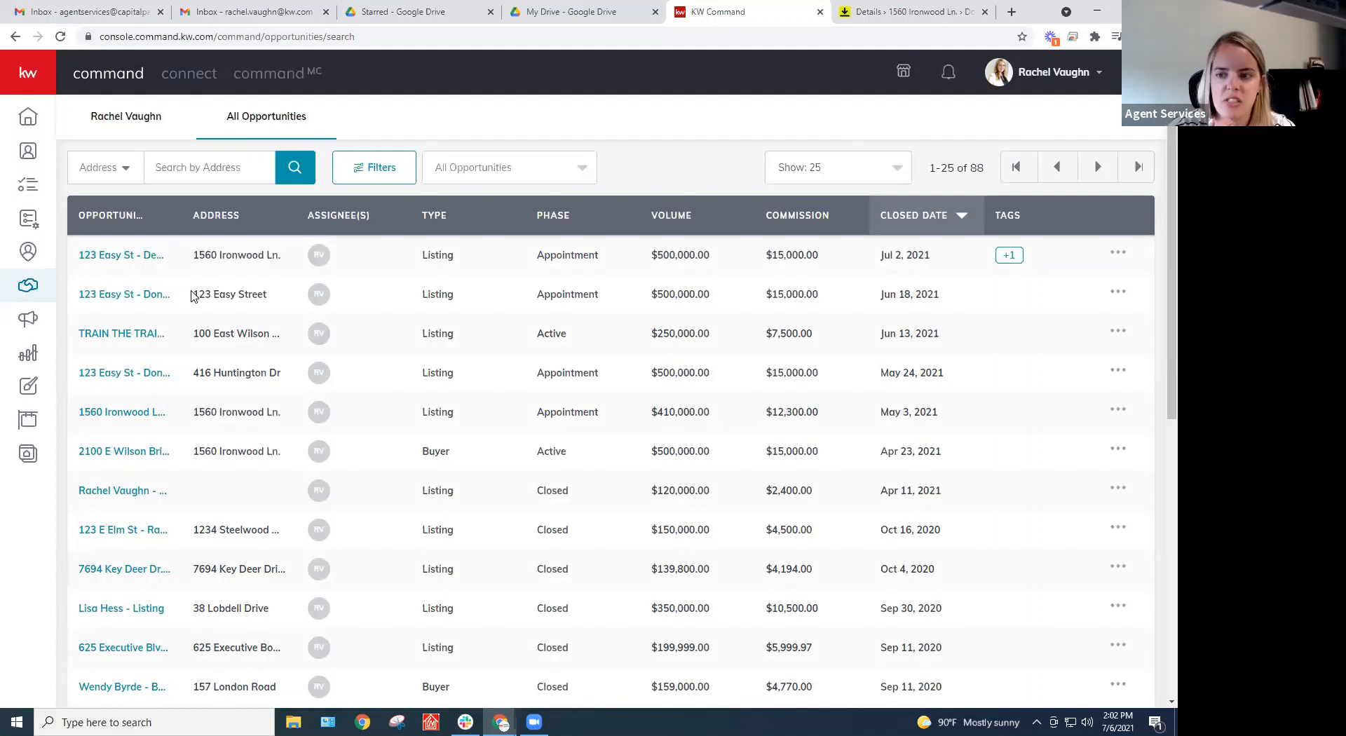
# Check the Opportunity Archive in Command Settings, then return to the Opportunities pipeline dashboard
pyautogui.click(1037, 74)
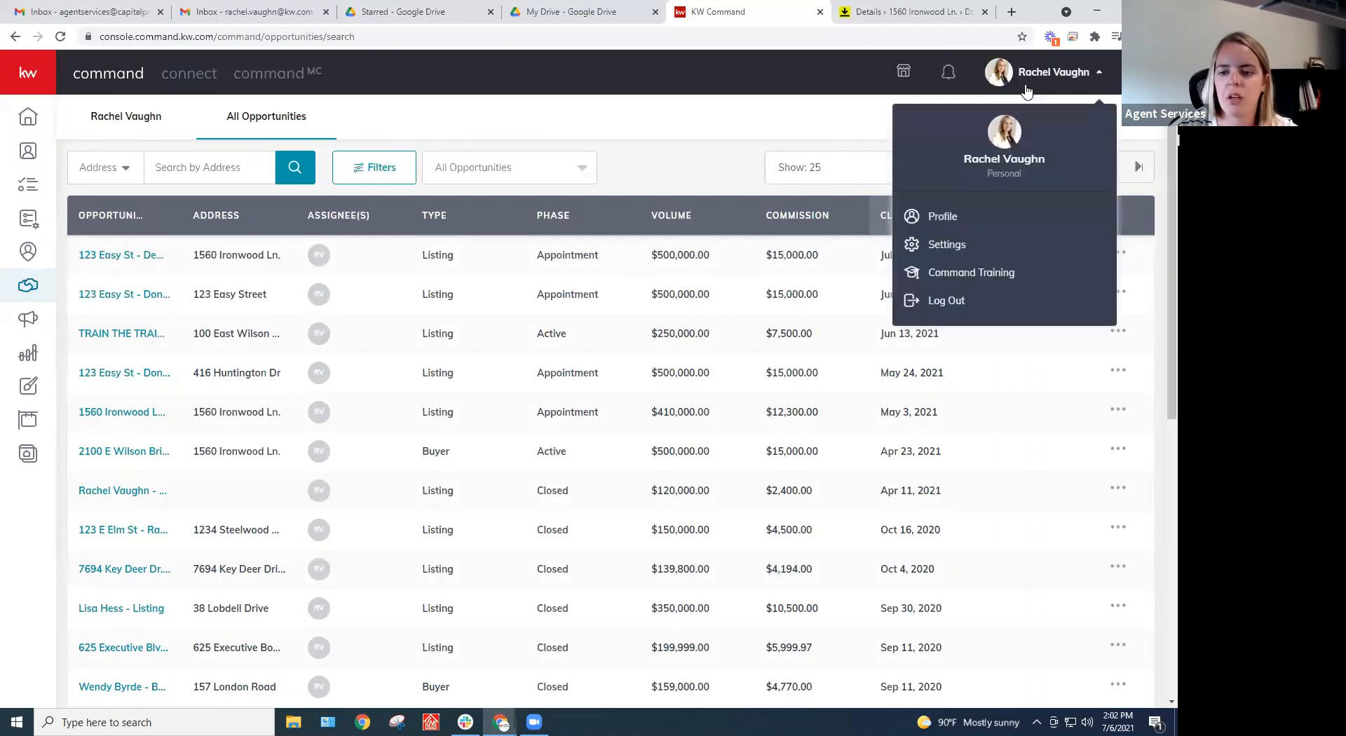
pyautogui.click(944, 246)
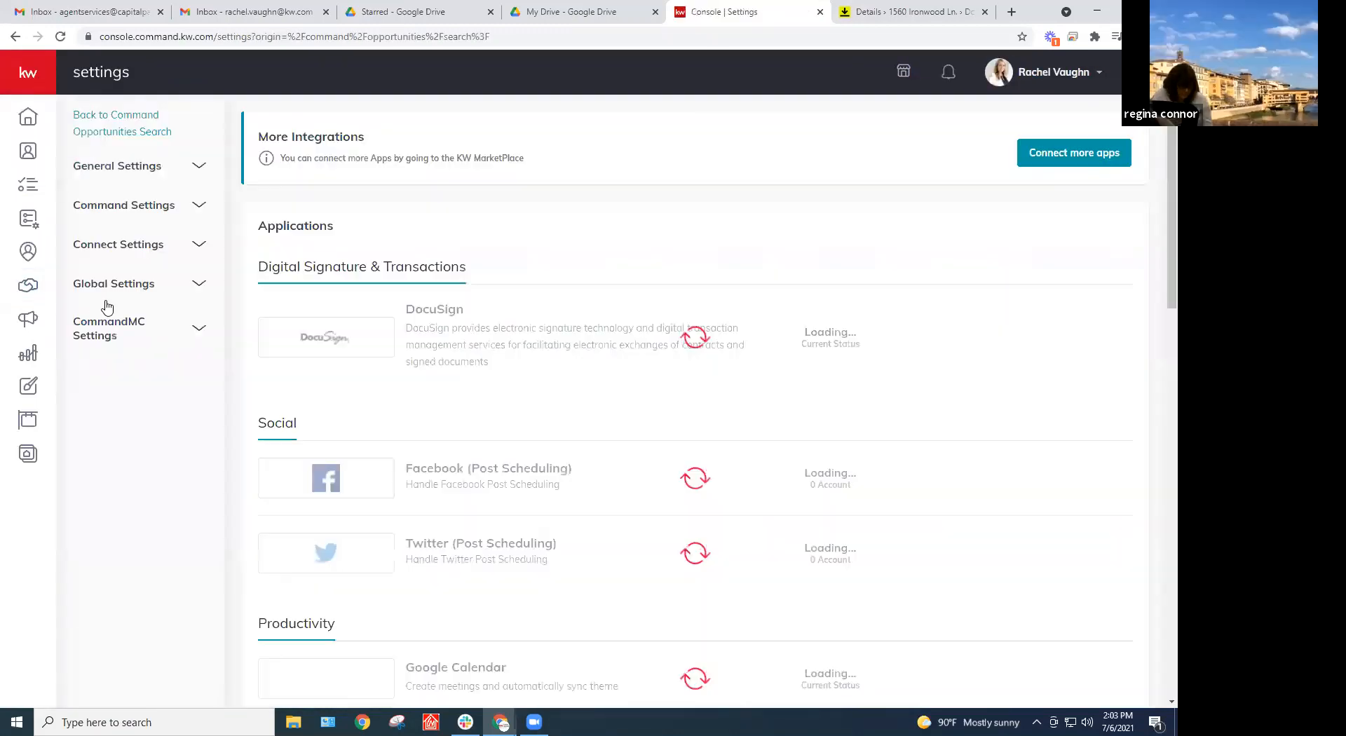
pyautogui.click(151, 208)
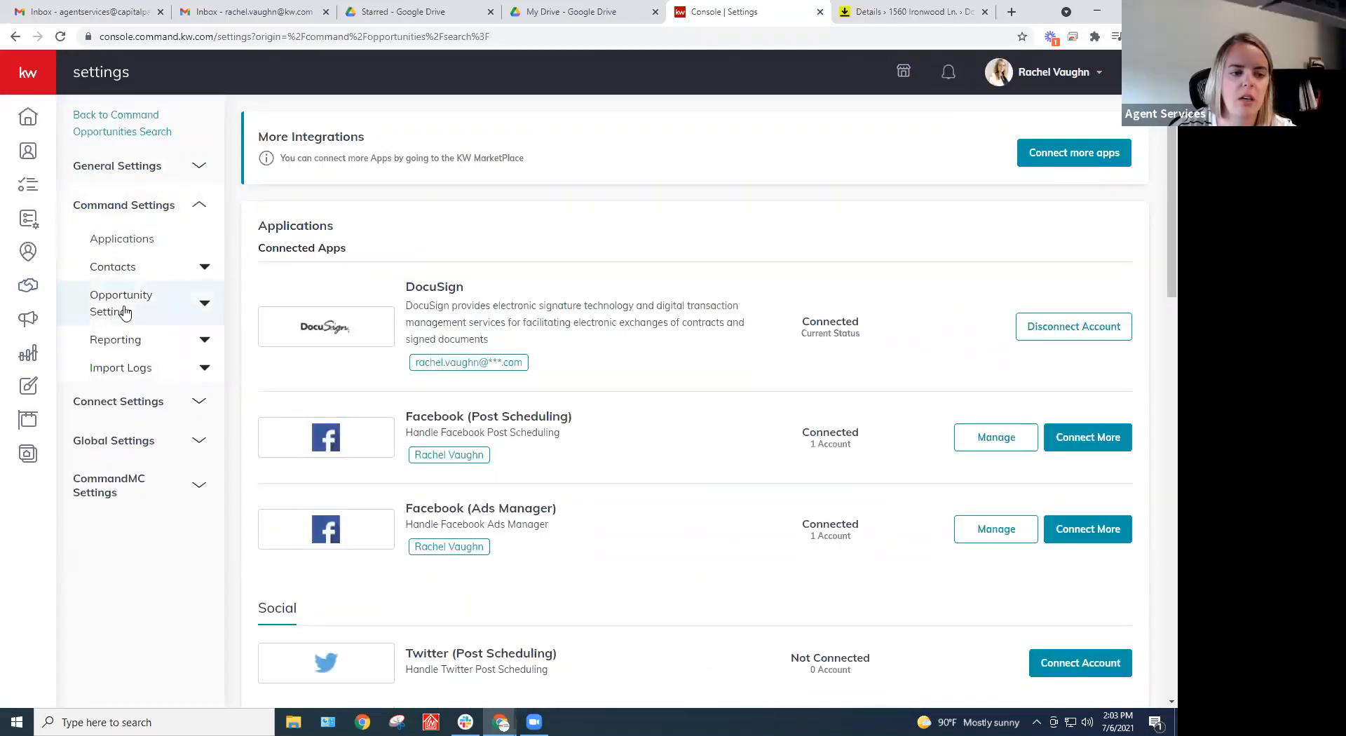
pyautogui.click(124, 310)
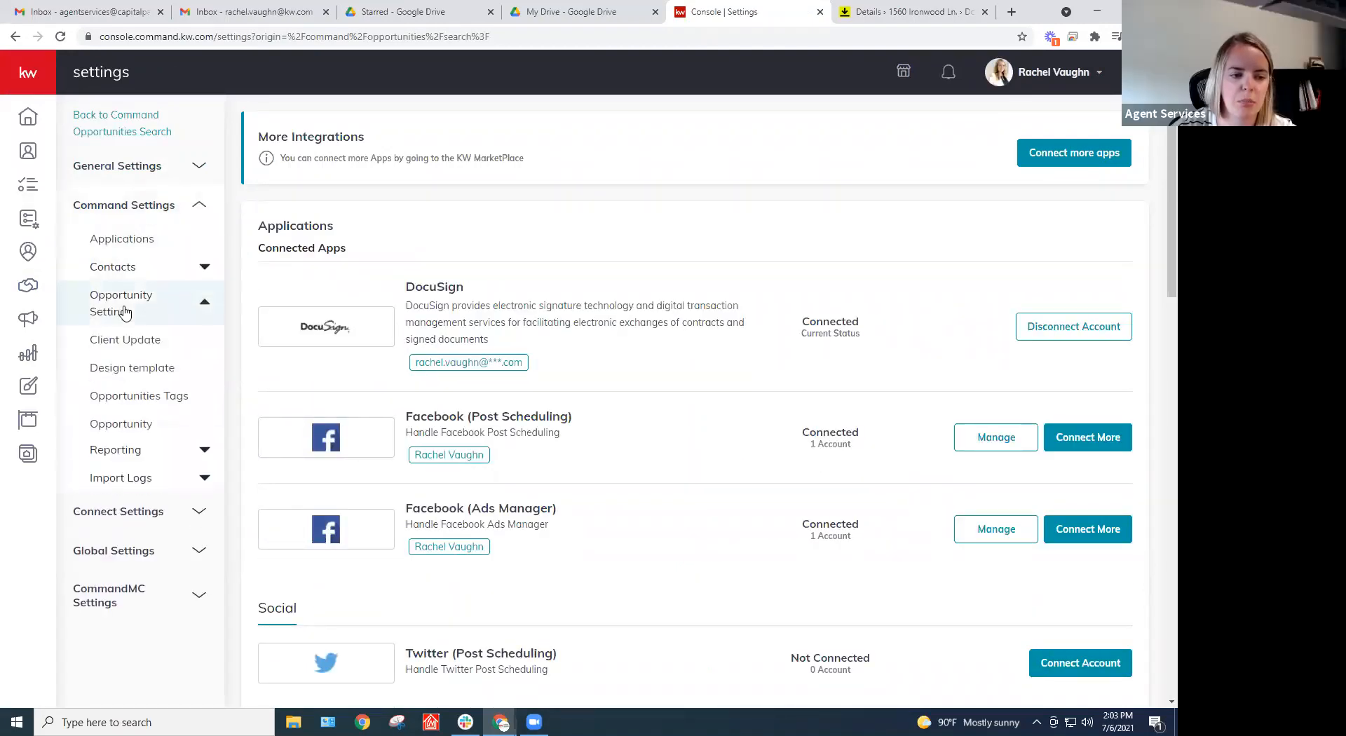
pyautogui.click(110, 434)
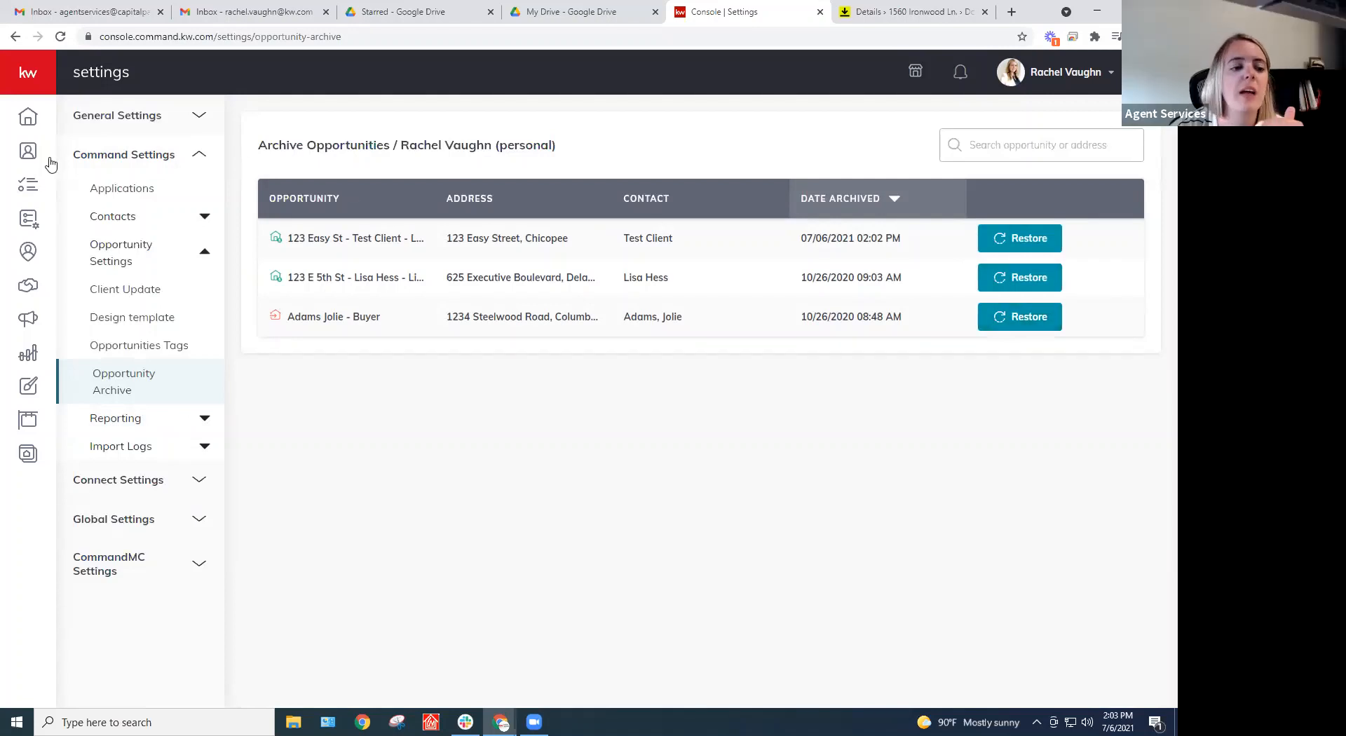
pyautogui.click(30, 287)
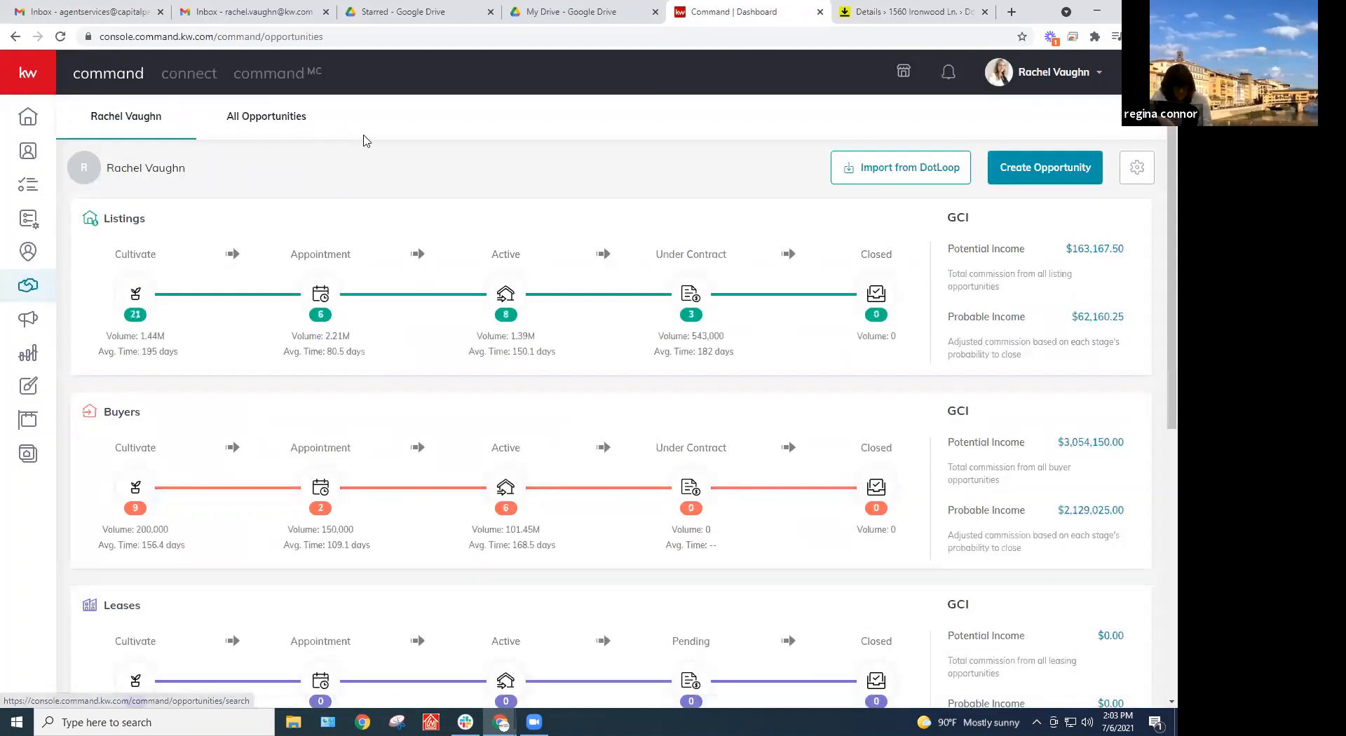
# Show the All Opportunities table of 88 entries, keeping the search type set to Address
pyautogui.click(291, 119)
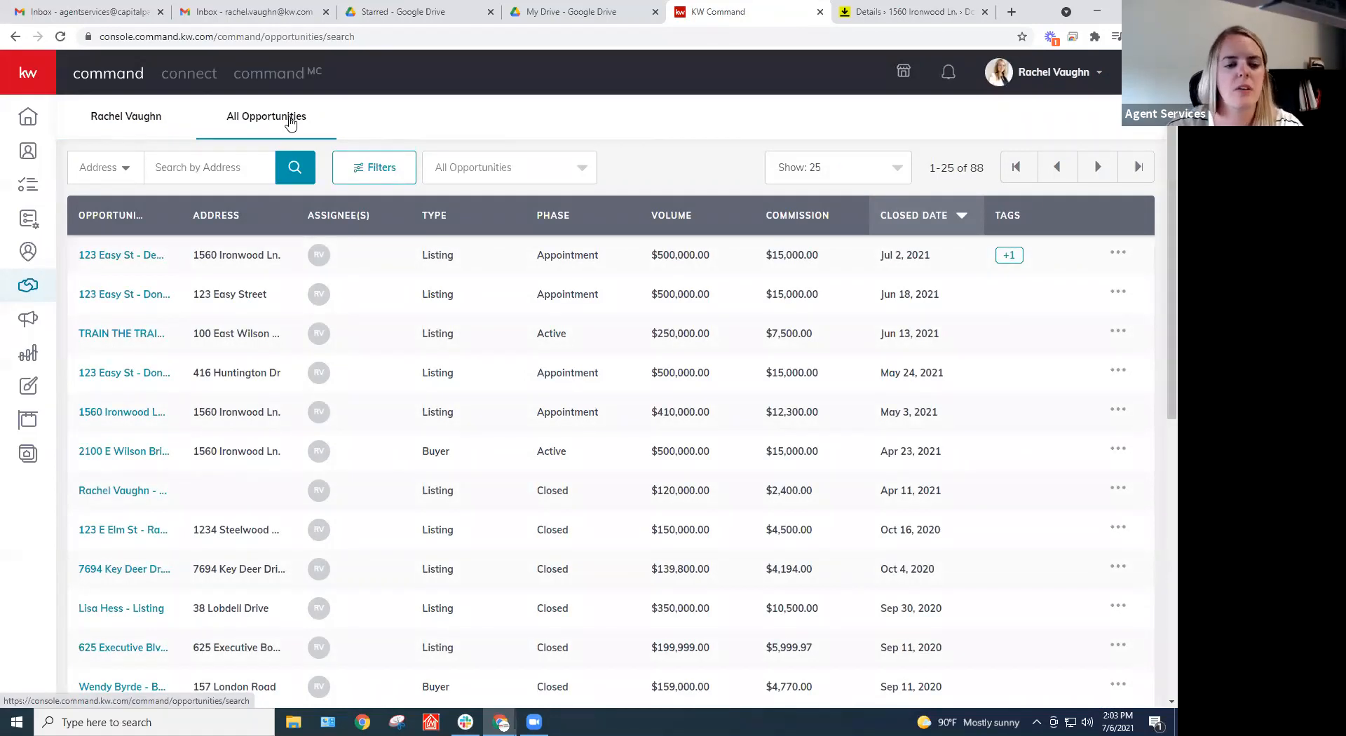
pyautogui.click(145, 124)
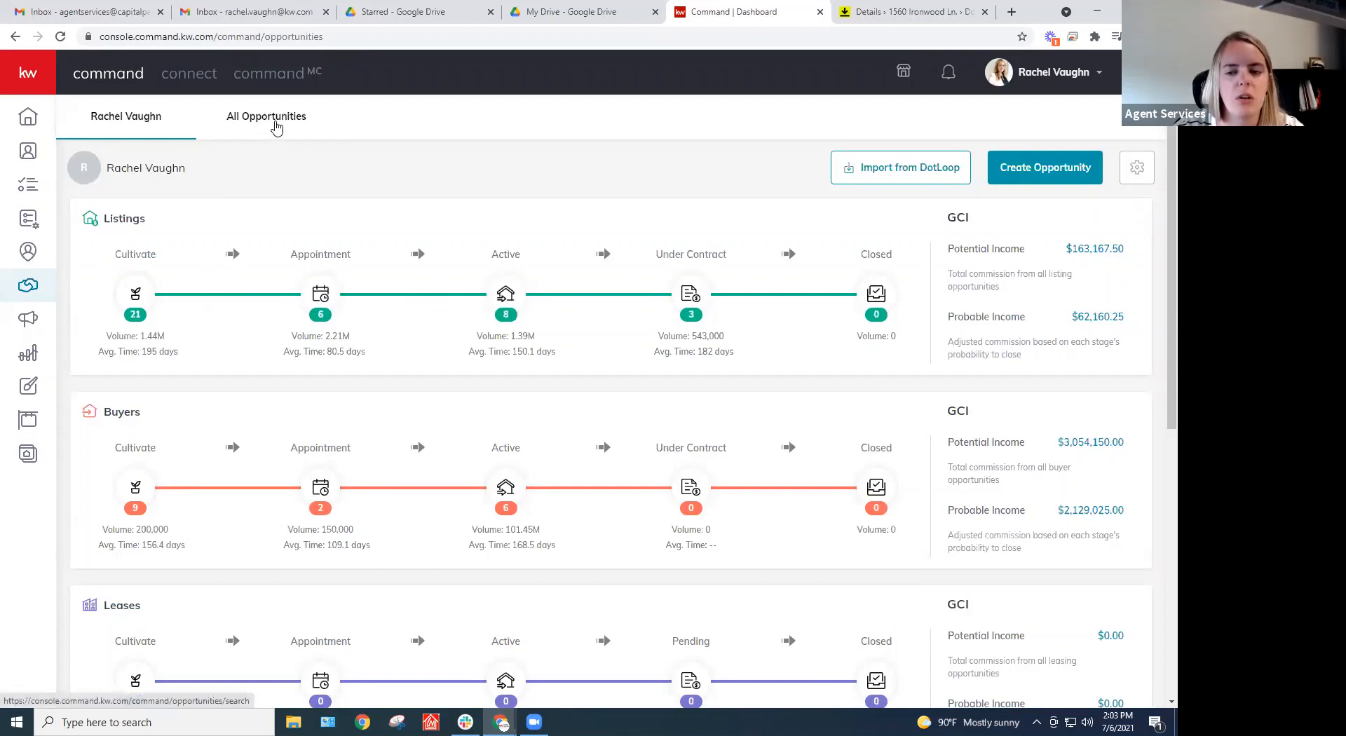
pyautogui.click(276, 125)
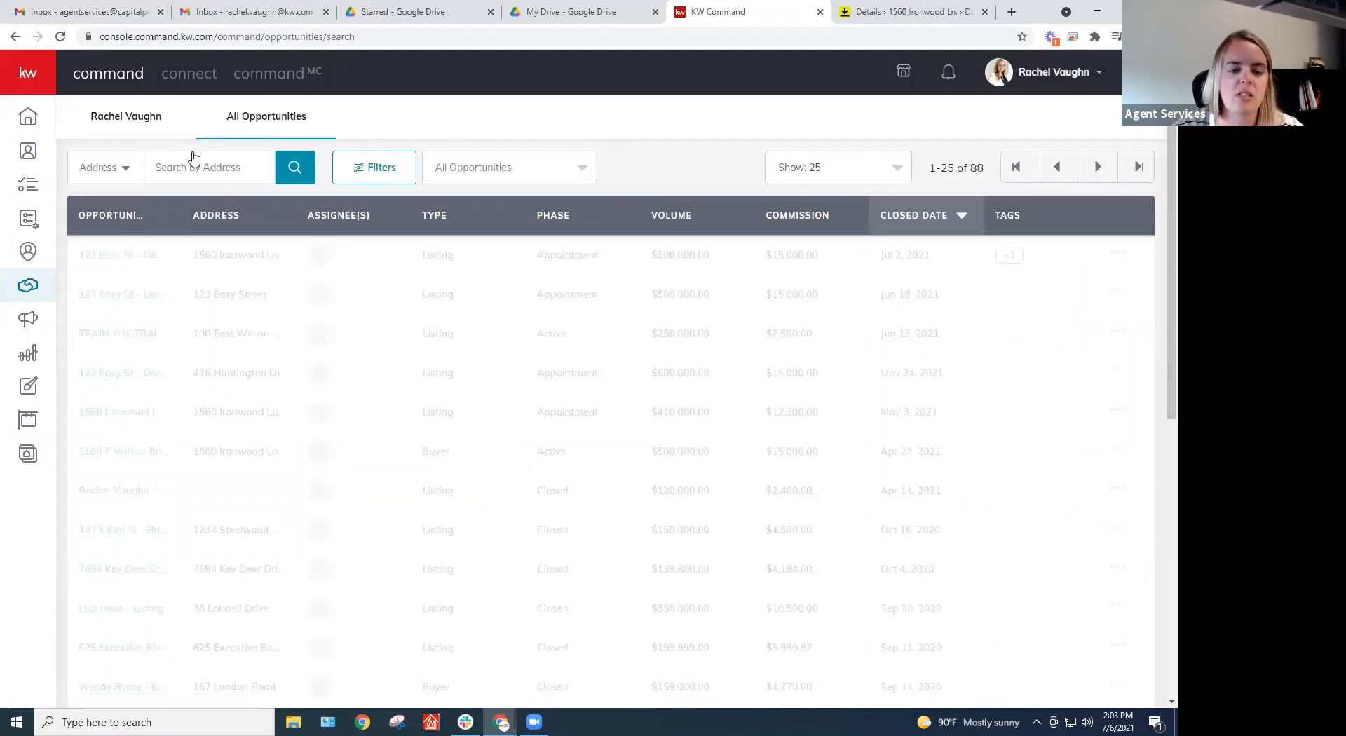
pyautogui.click(120, 172)
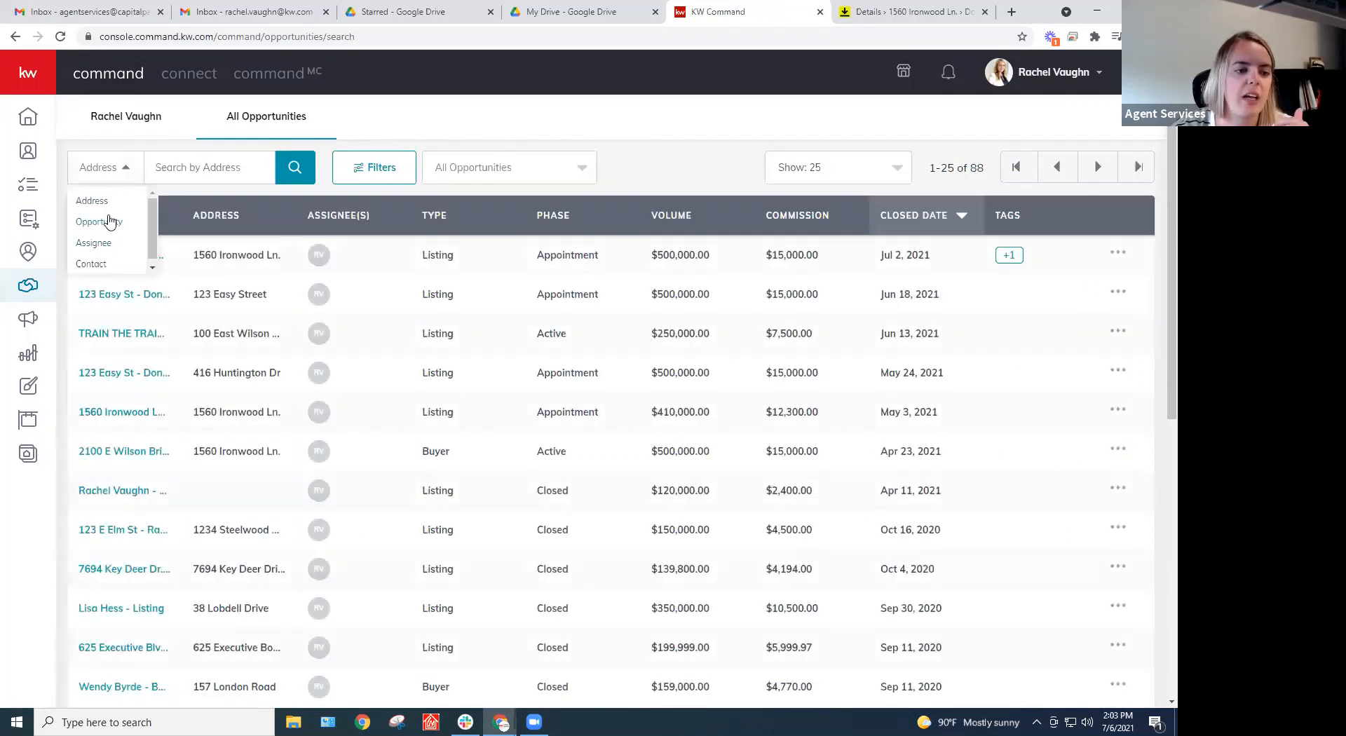
pyautogui.scroll(-1, 105, 239)
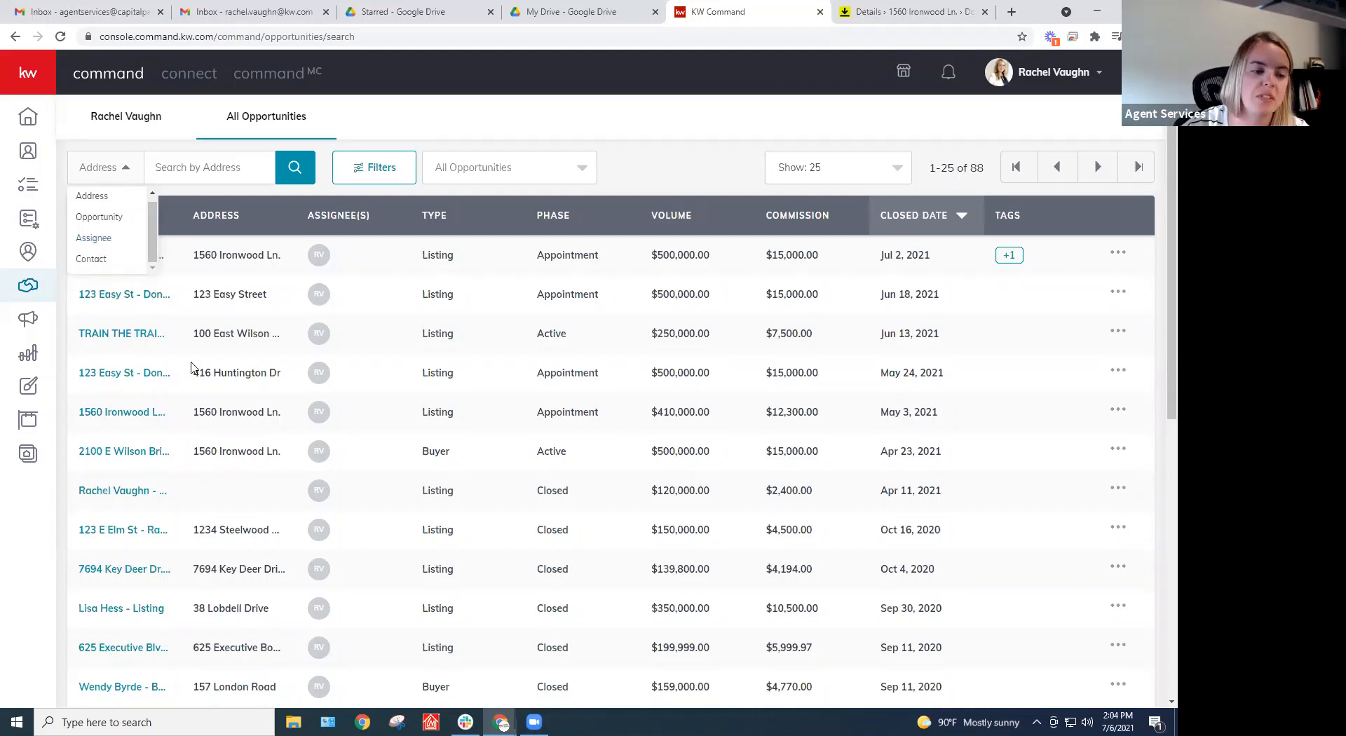
pyautogui.click(581, 131)
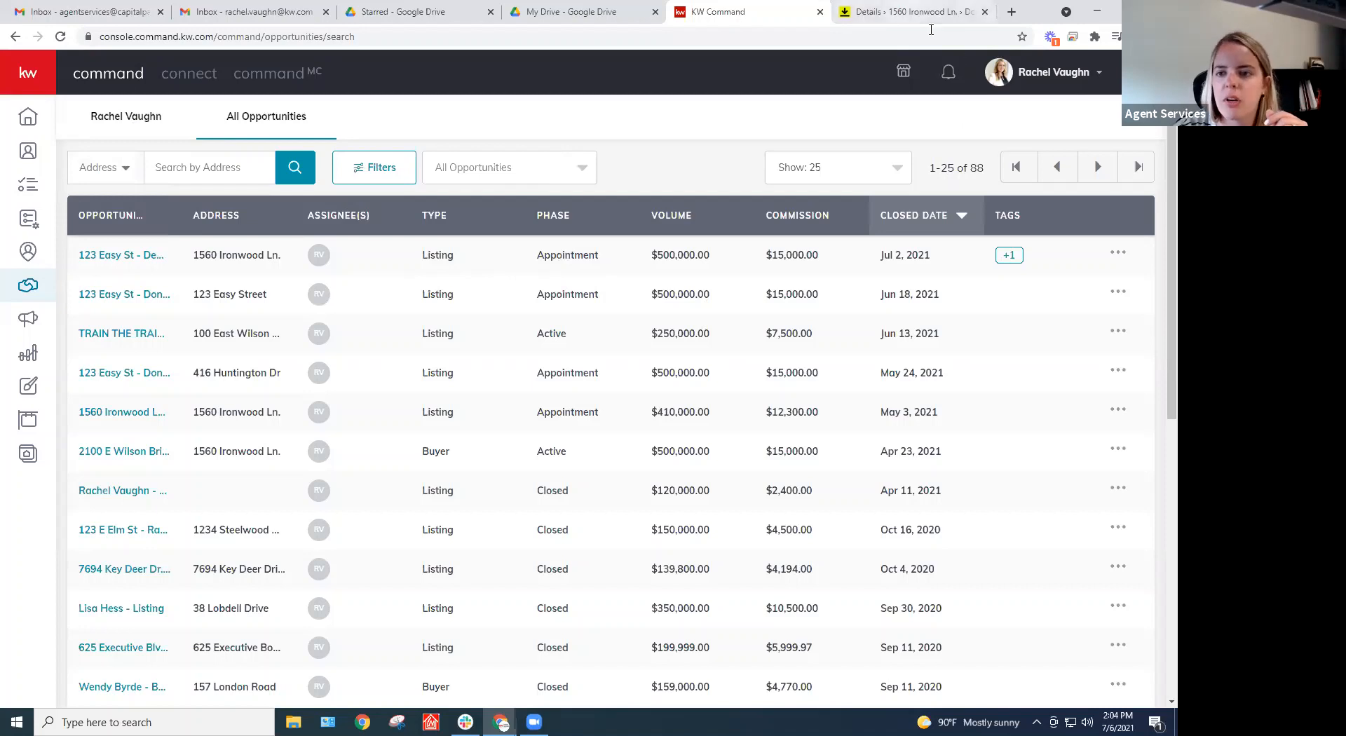
pyautogui.click(198, 167)
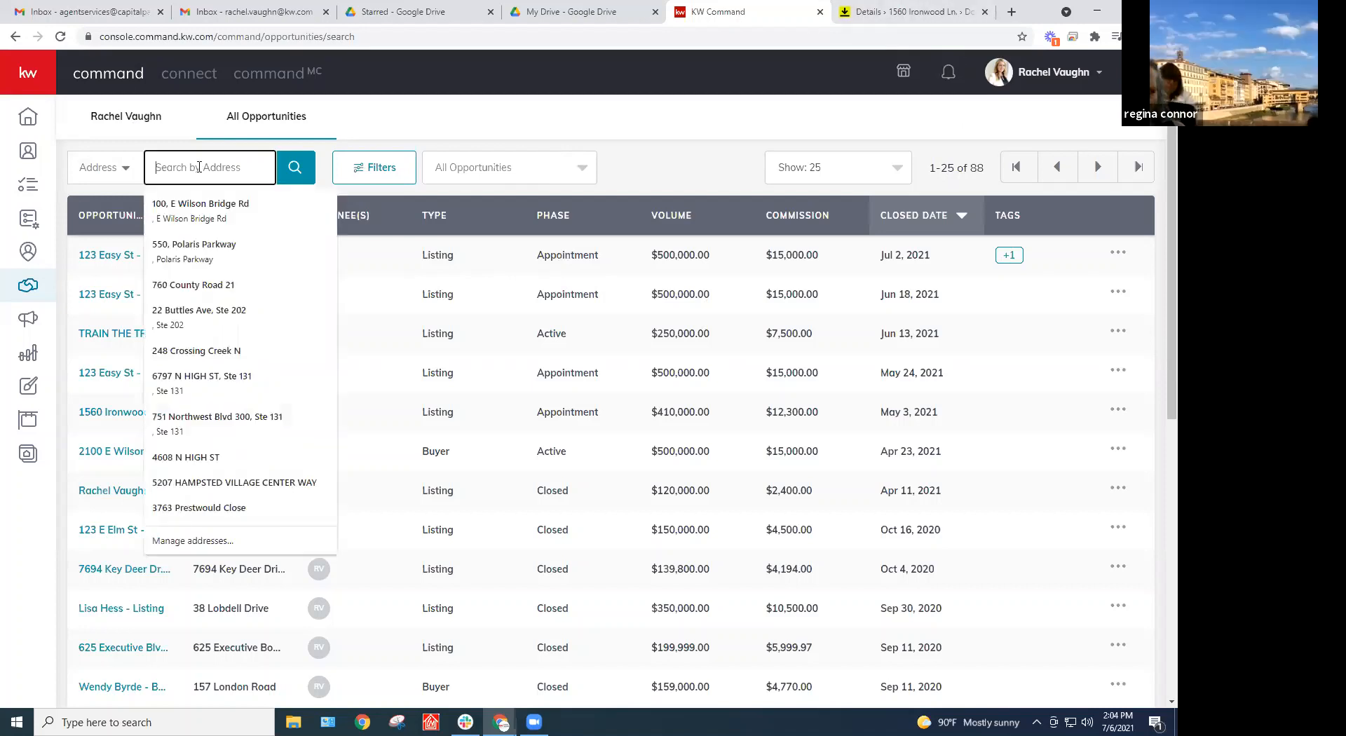
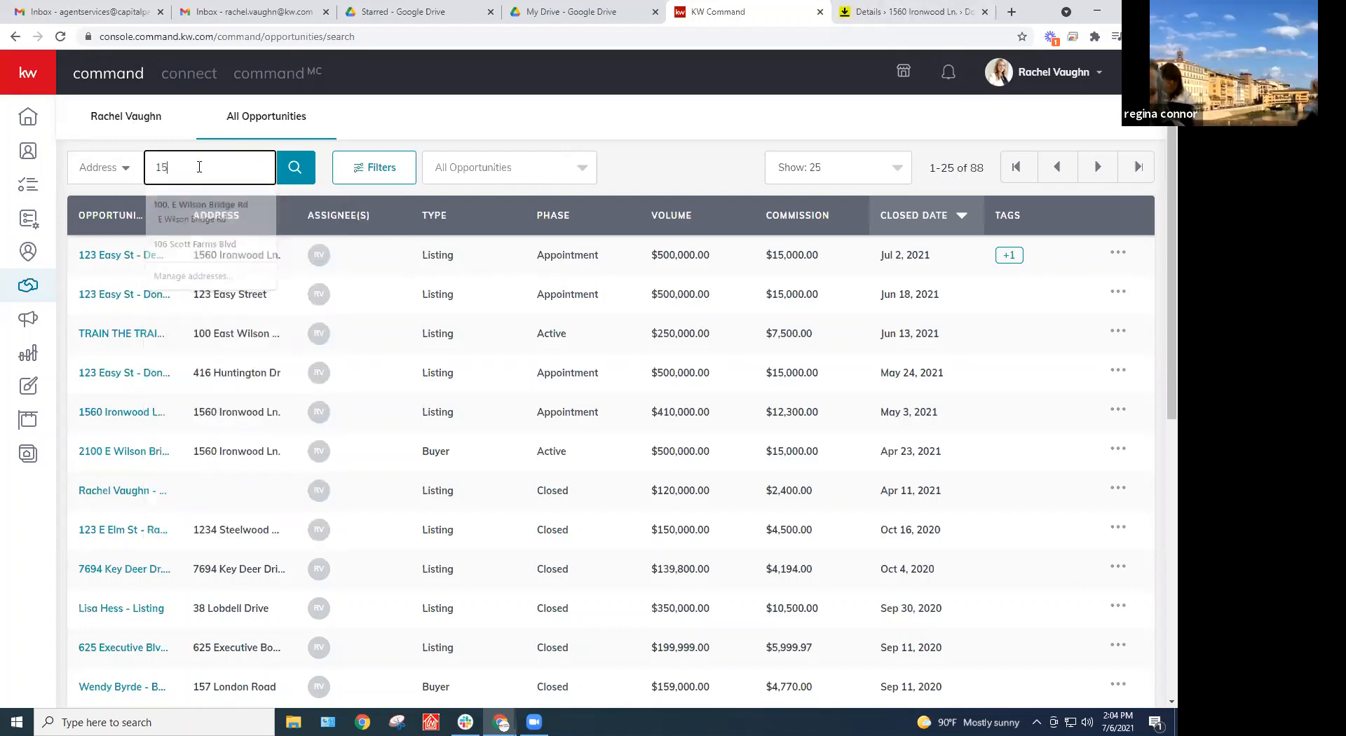
pyautogui.click(140, 418)
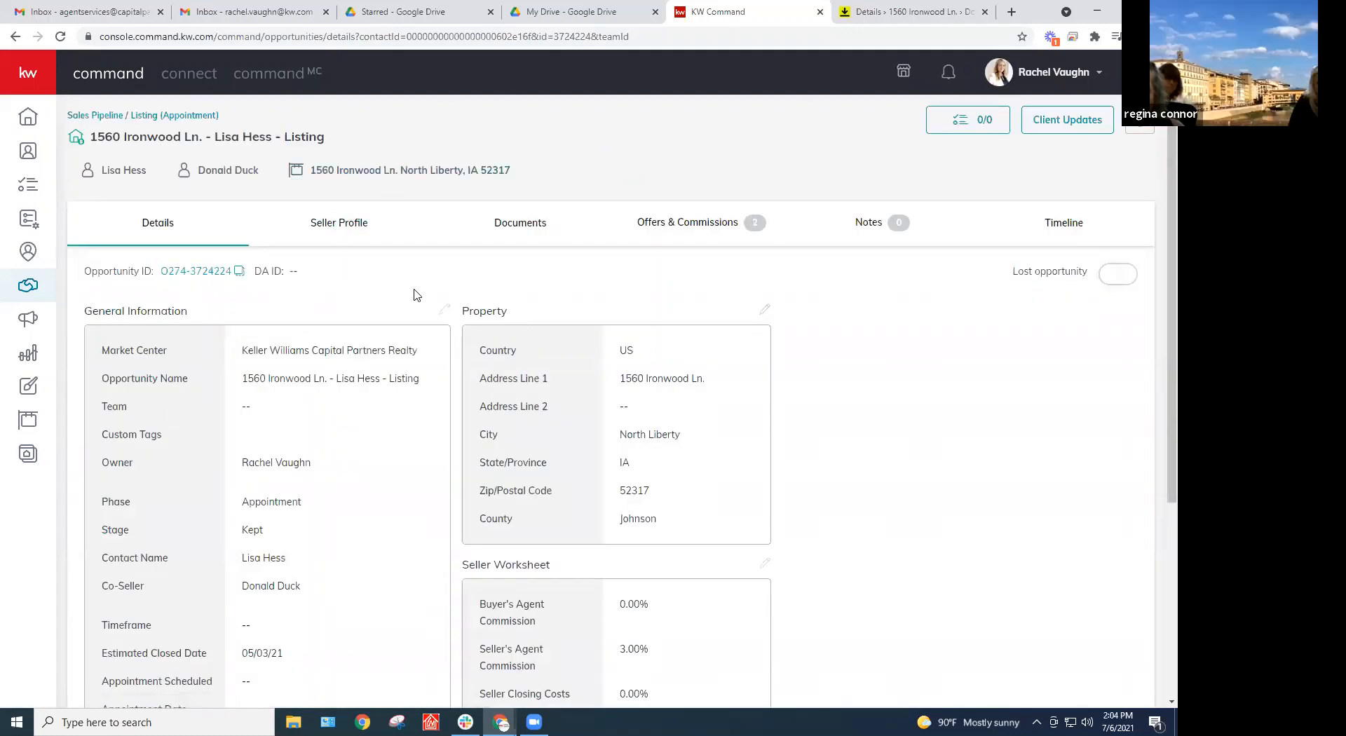
pyautogui.scroll(-2, 414, 293)
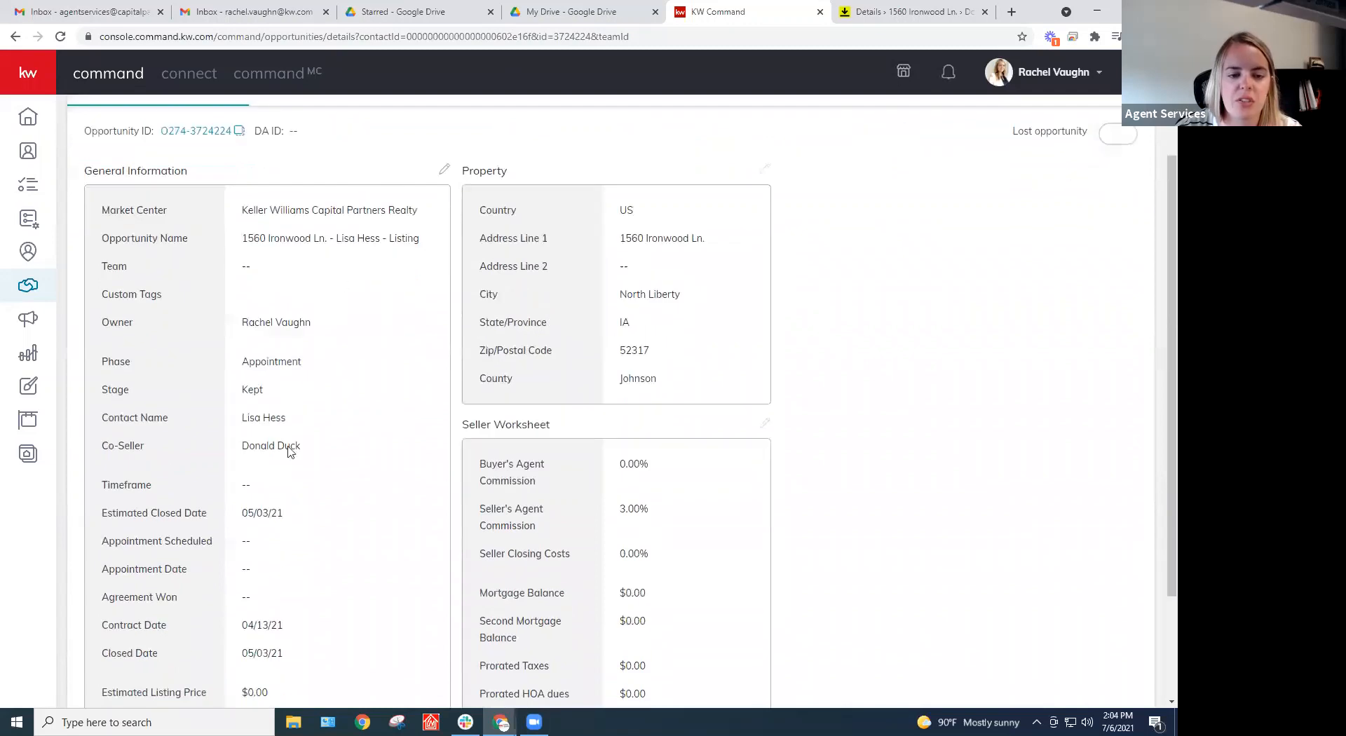
pyautogui.scroll(2, 395, 407)
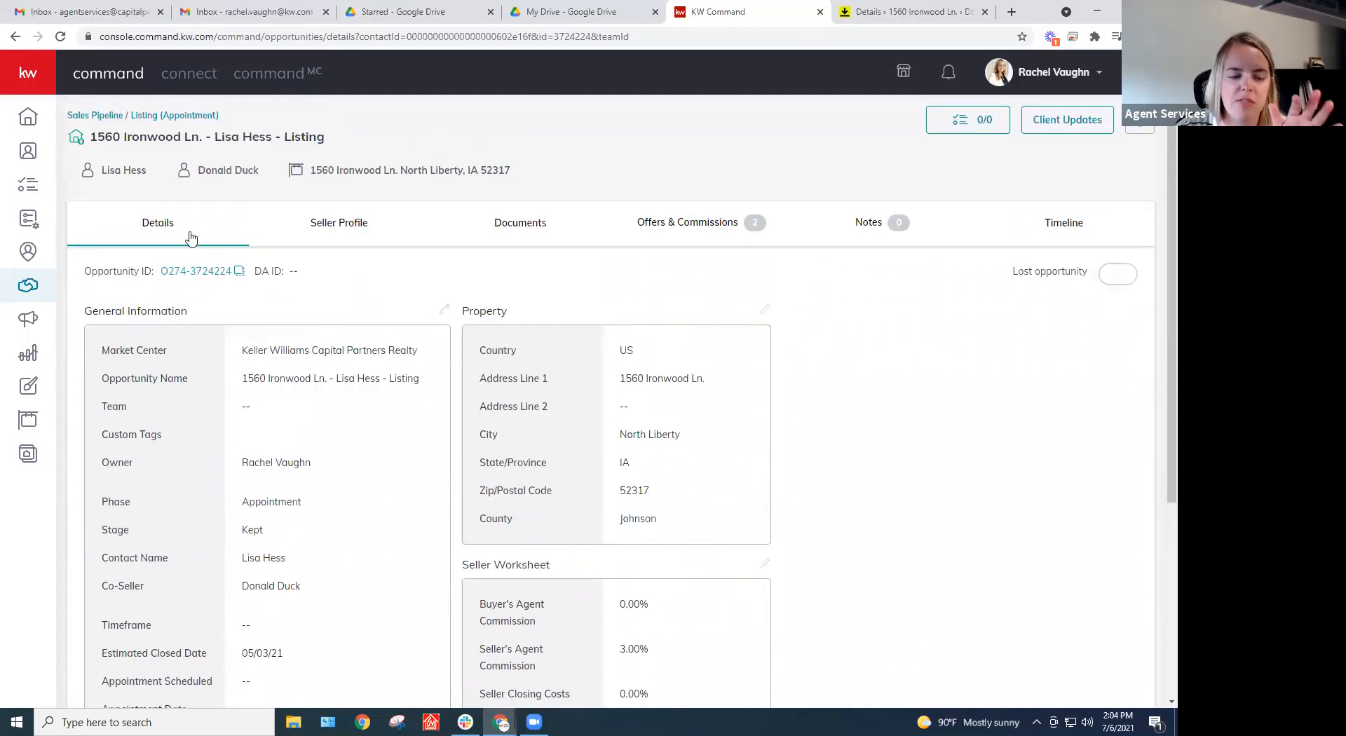
pyautogui.scroll(-4, 346, 429)
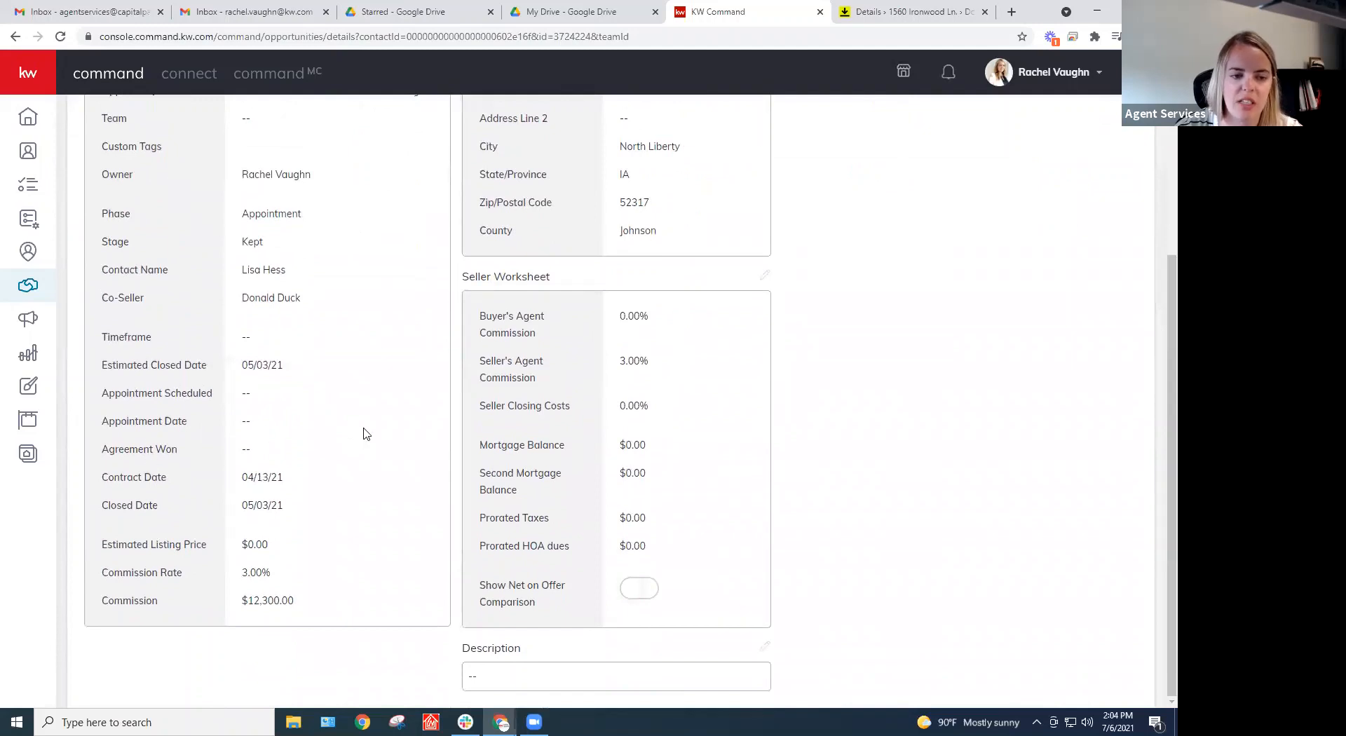
pyautogui.scroll(2, 392, 431)
pyautogui.scroll(2, 395, 430)
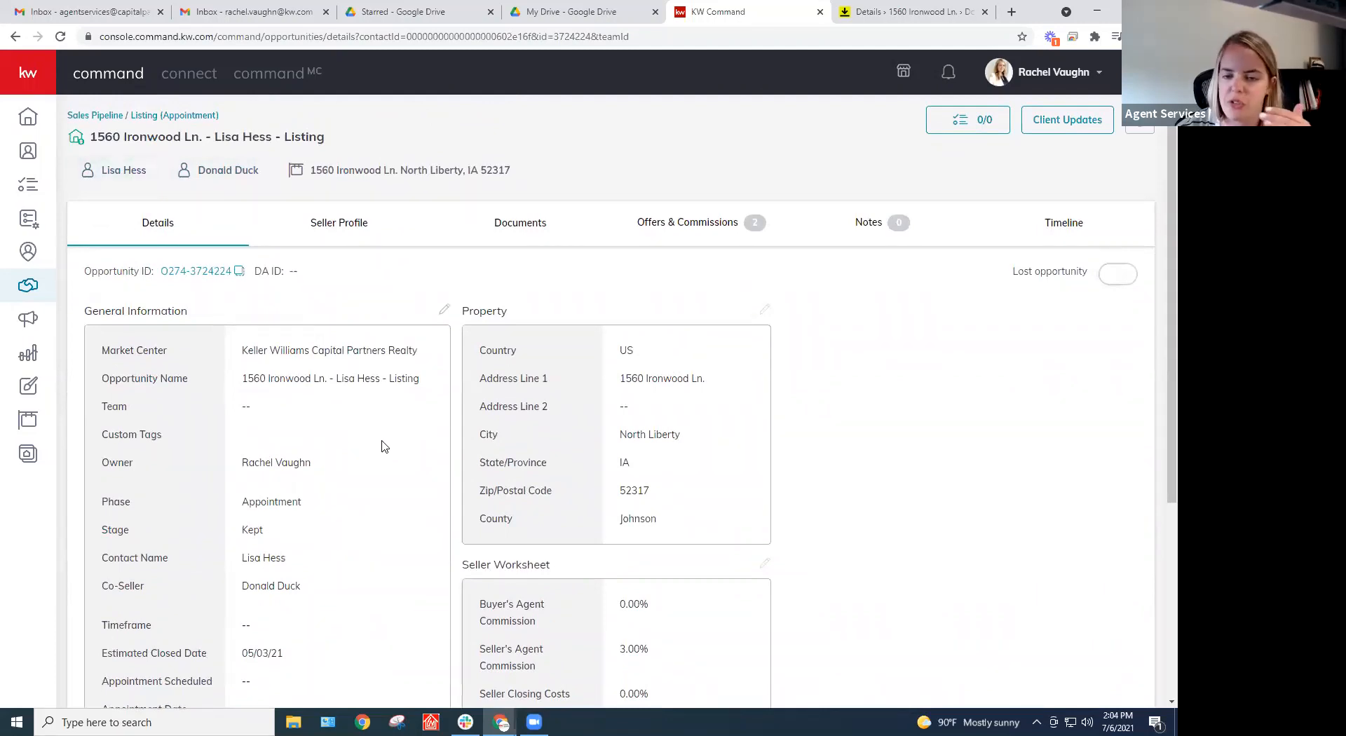
pyautogui.scroll(-1, 382, 446)
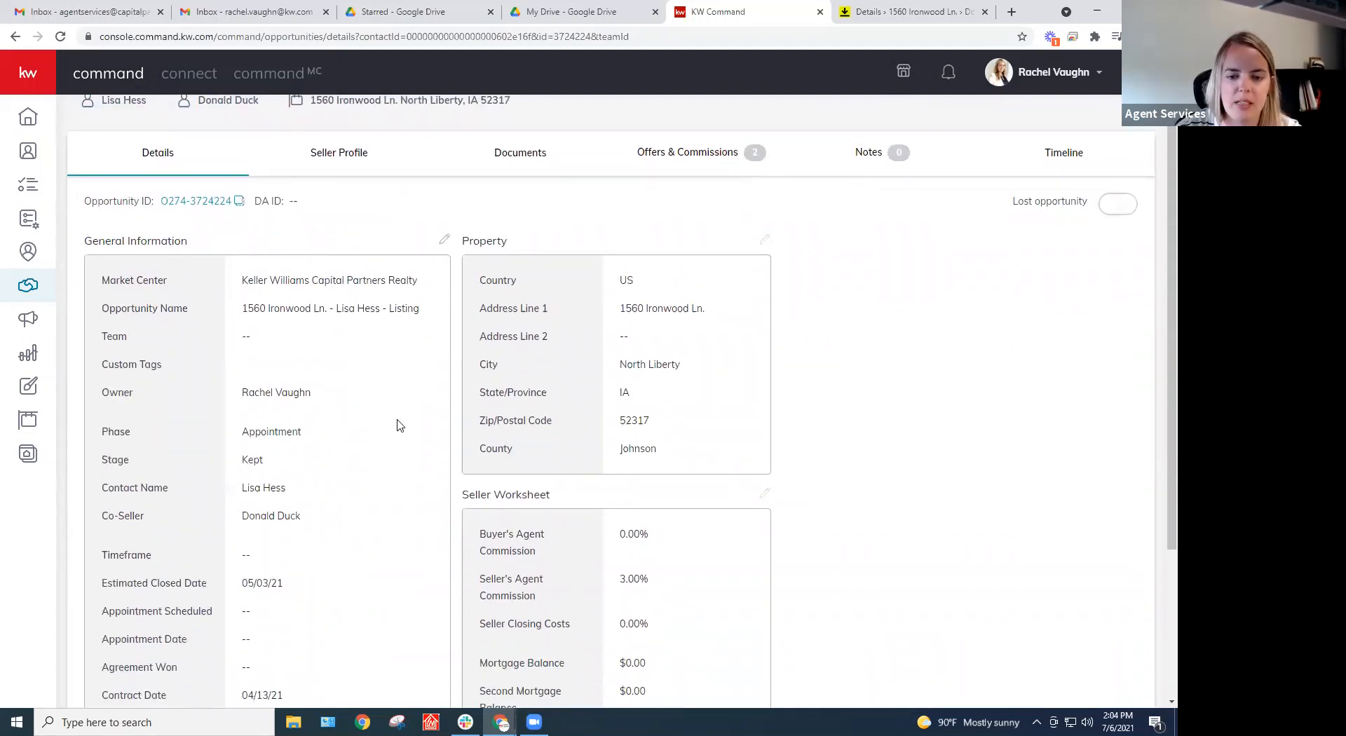
pyautogui.scroll(-1, 396, 427)
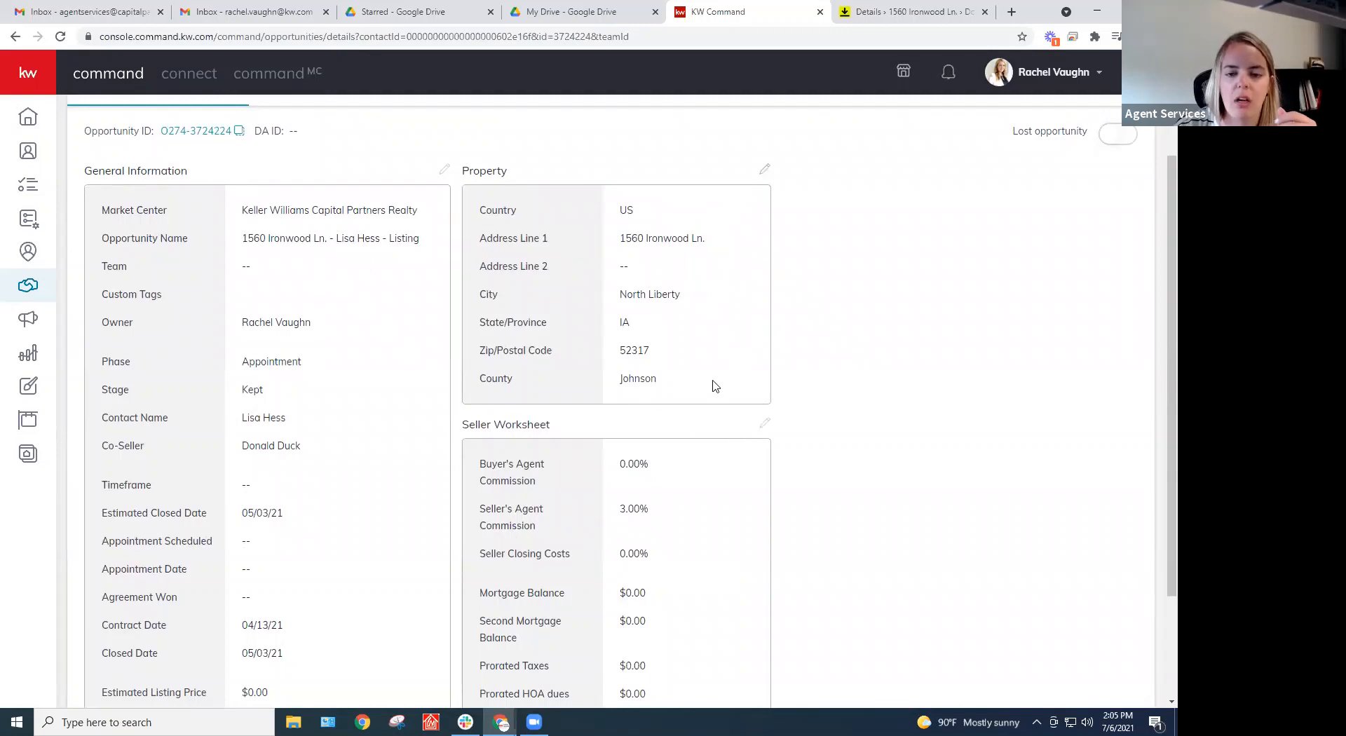
pyautogui.scroll(2, 712, 385)
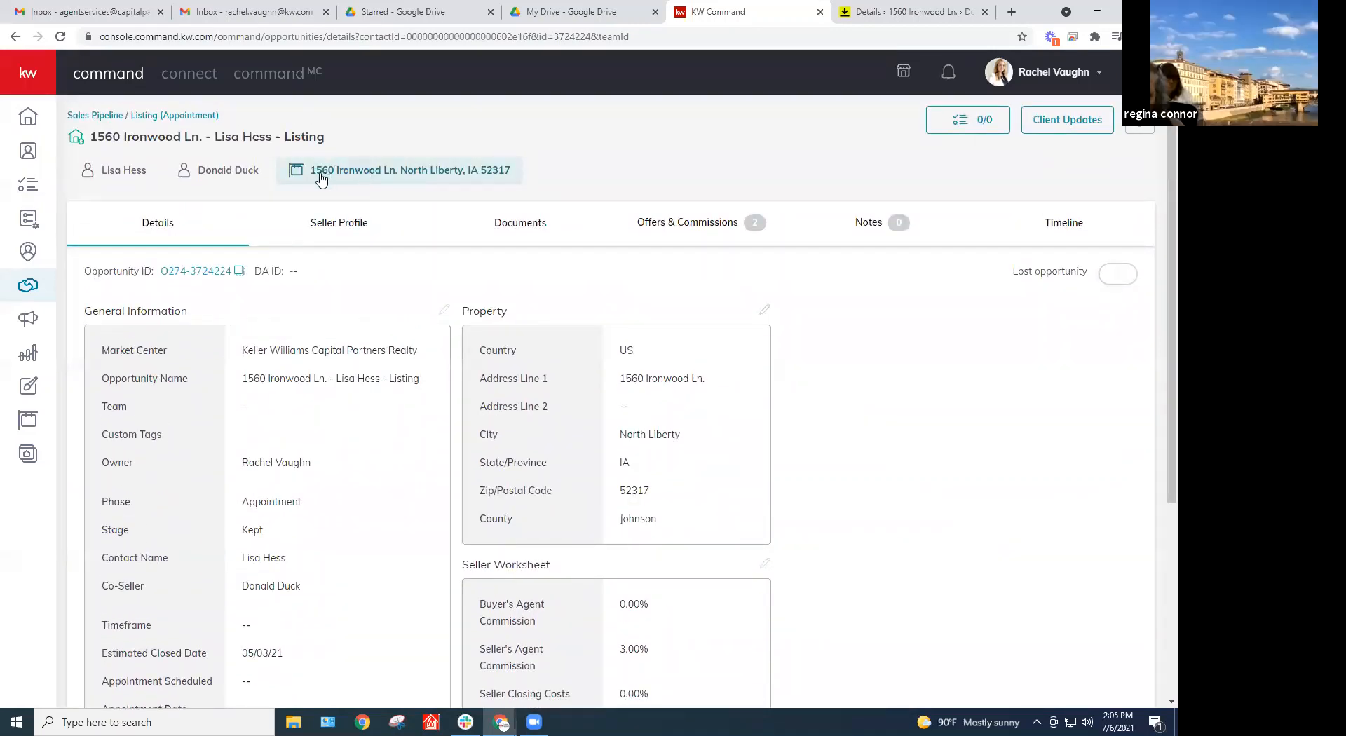
pyautogui.click(370, 174)
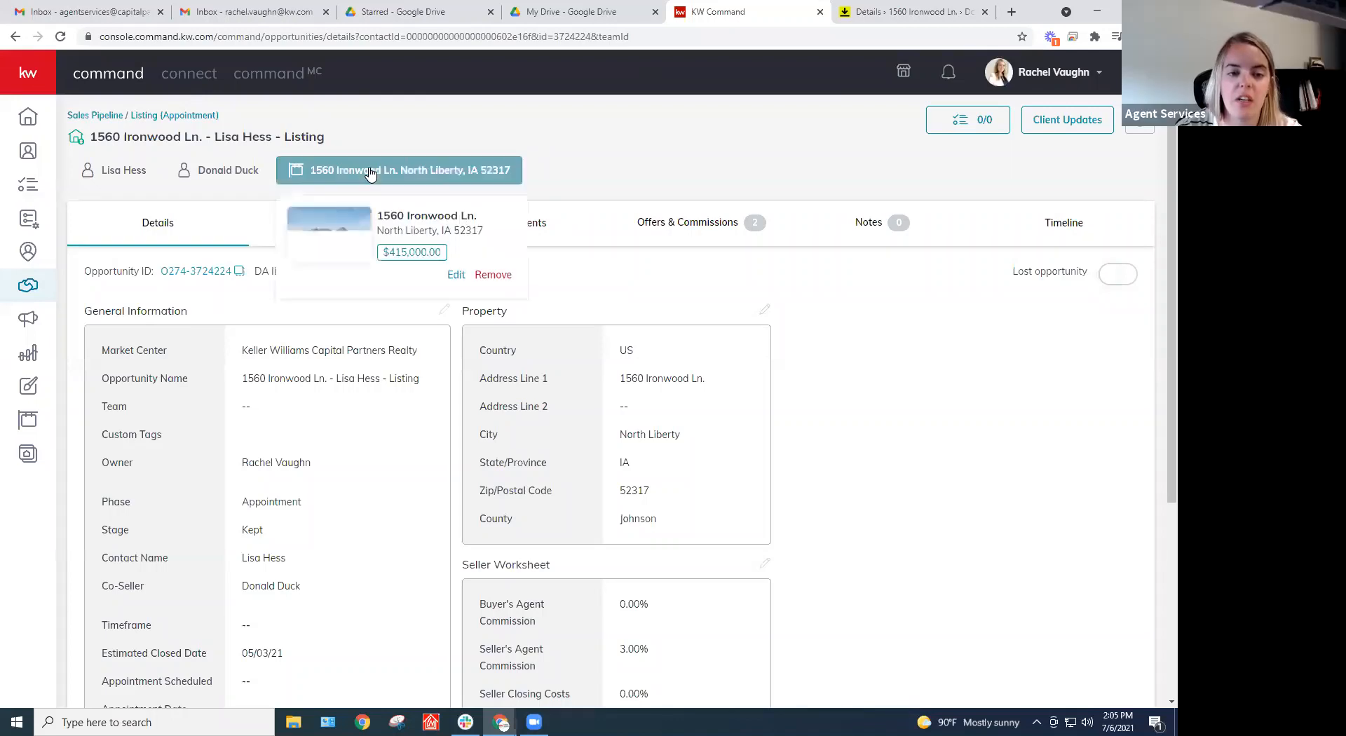
pyautogui.click(510, 280)
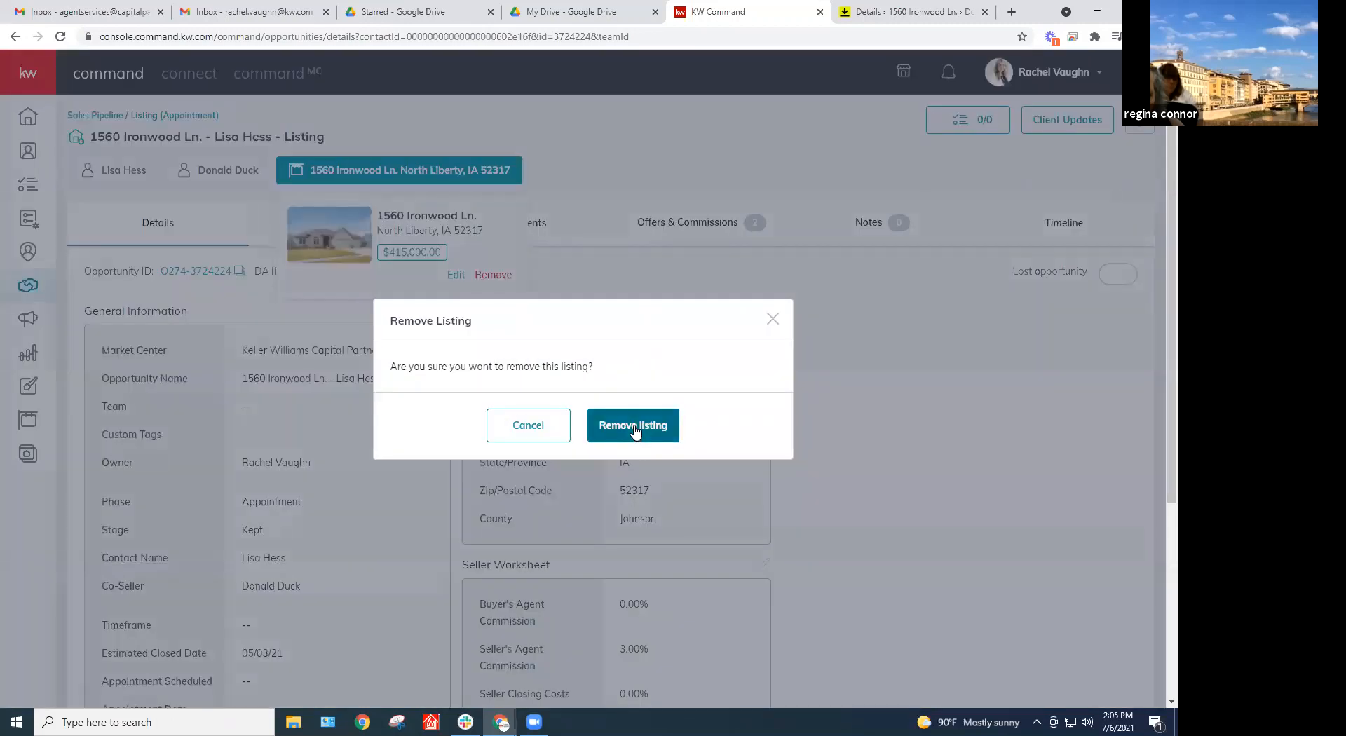
pyautogui.click(635, 431)
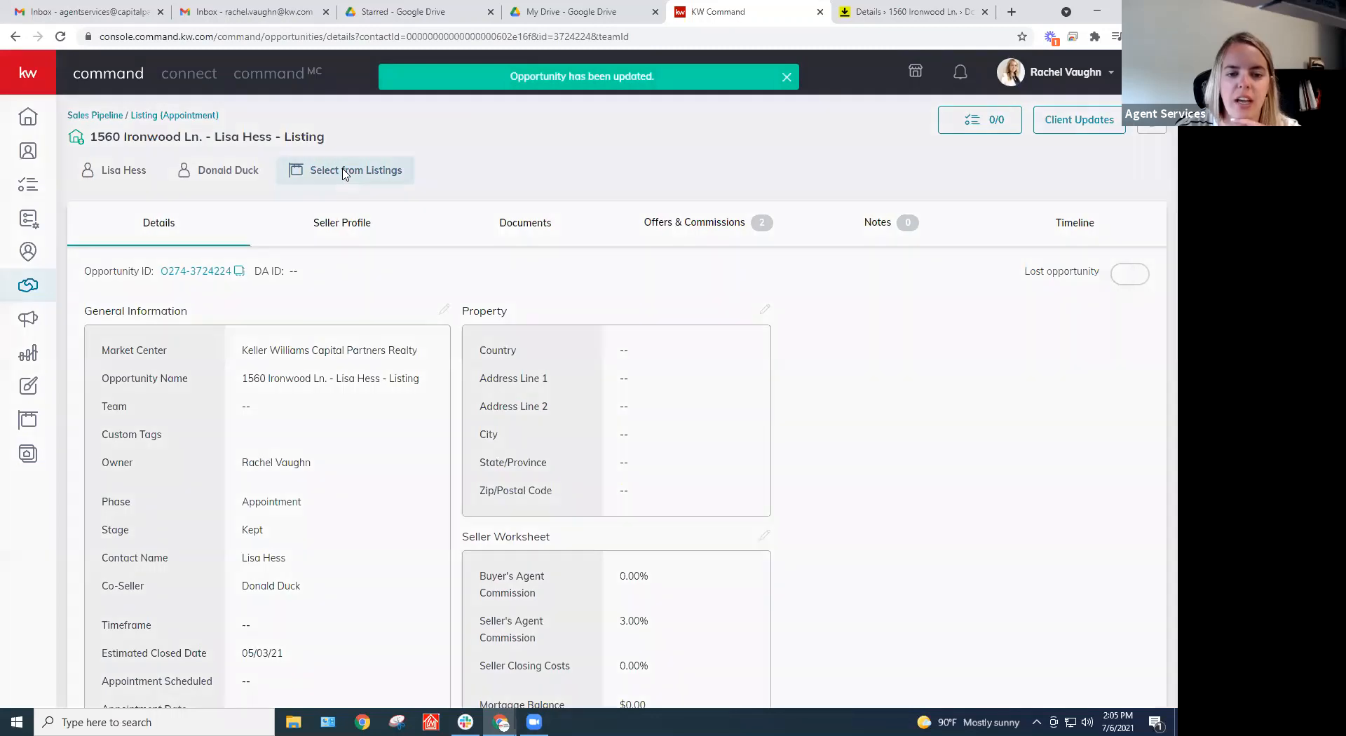
pyautogui.click(343, 172)
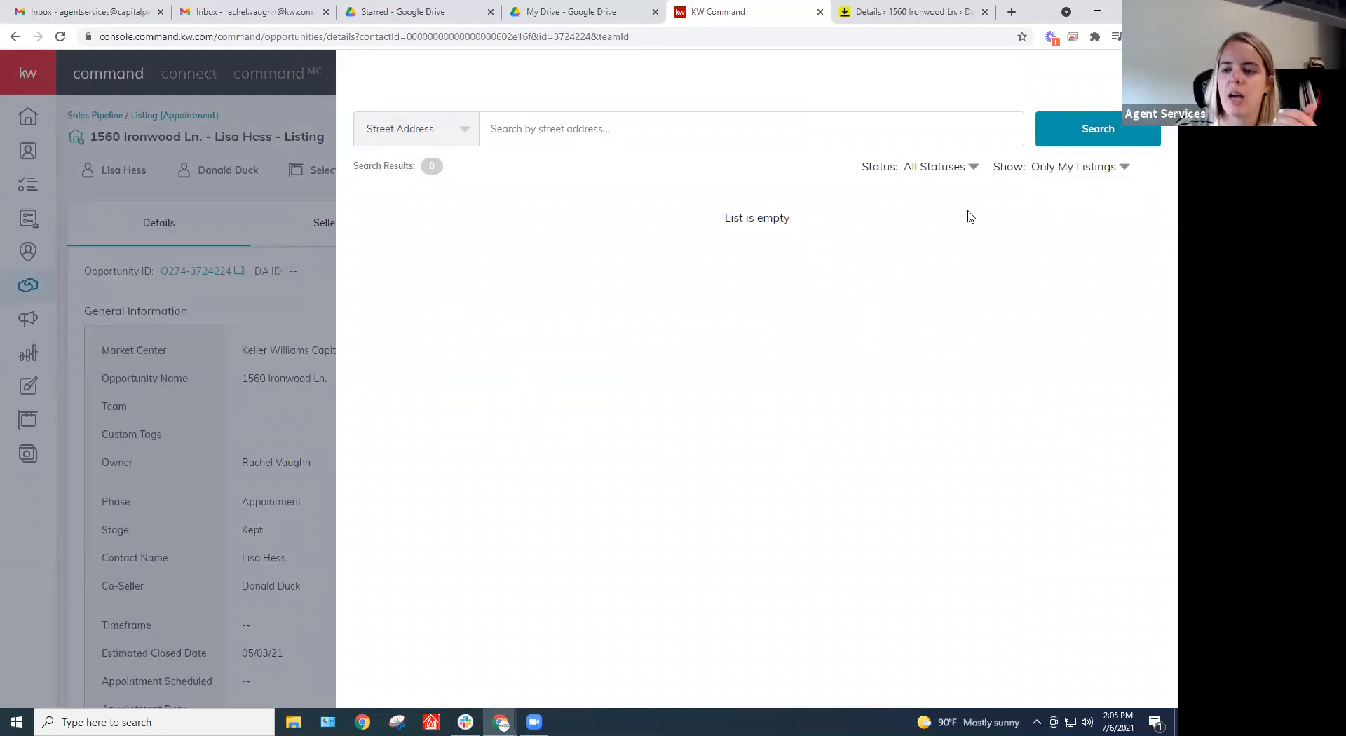
pyautogui.click(1067, 170)
pyautogui.click(1070, 202)
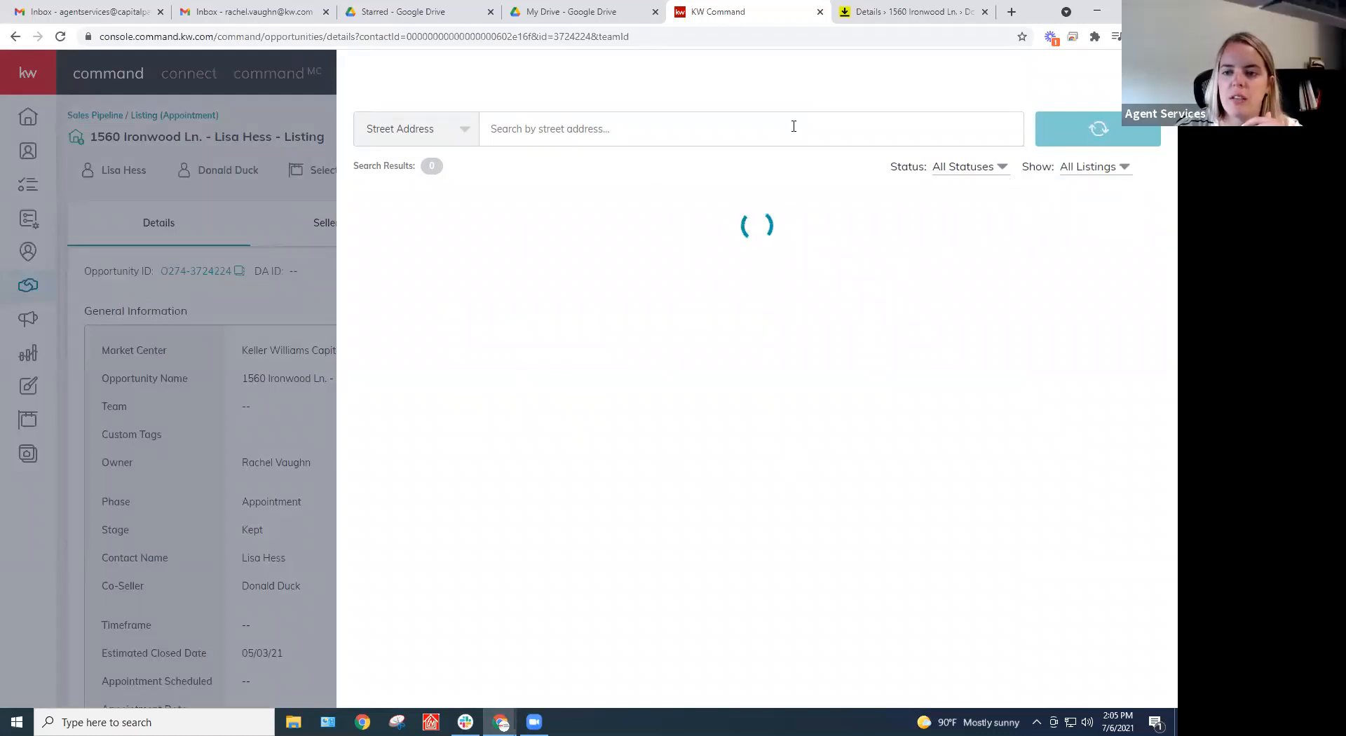
pyautogui.click(715, 128)
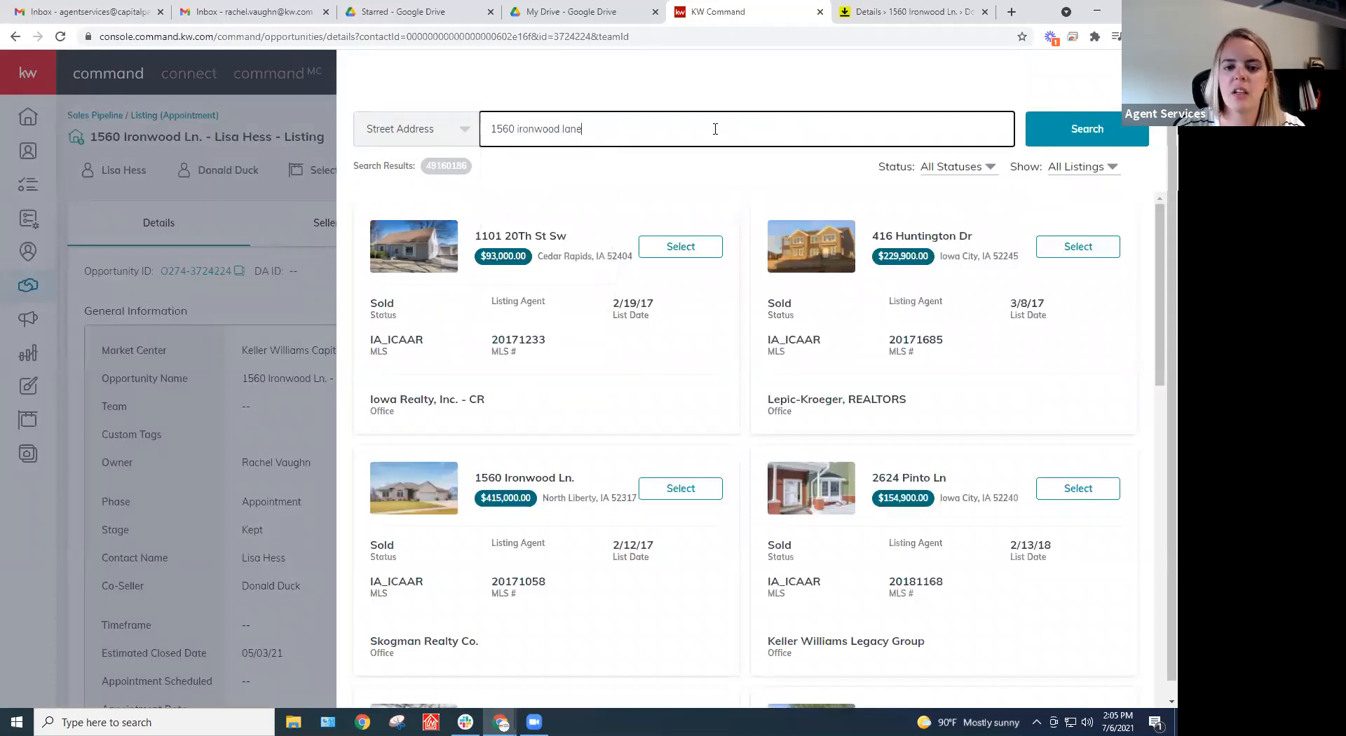
pyautogui.press('Return')
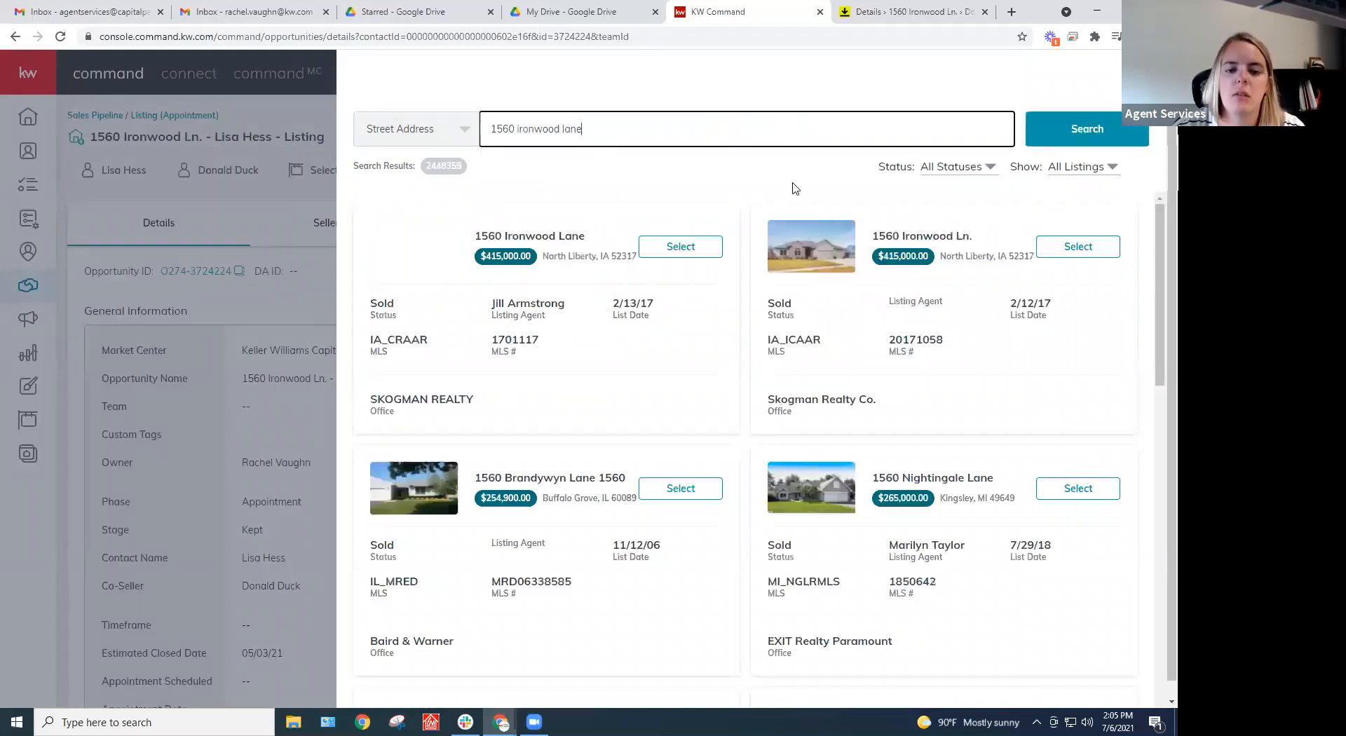
pyautogui.click(675, 256)
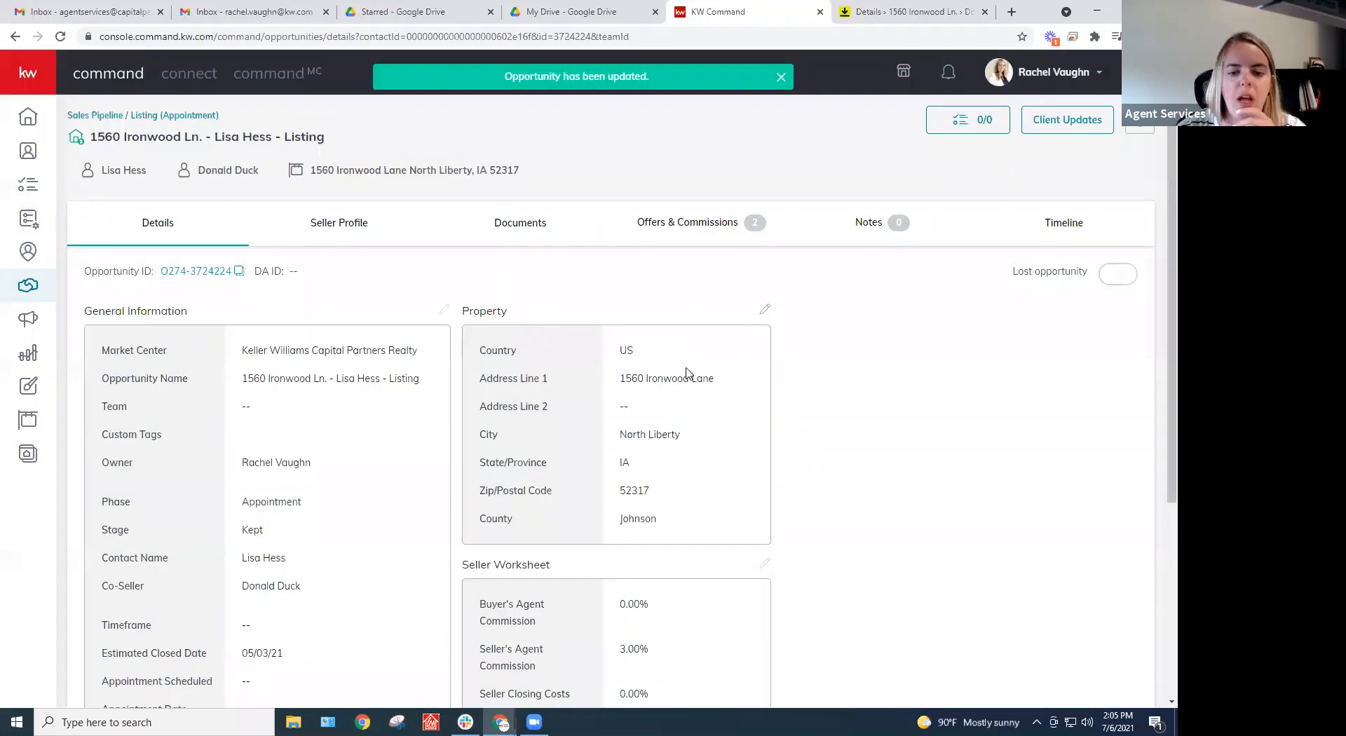
pyautogui.click(764, 310)
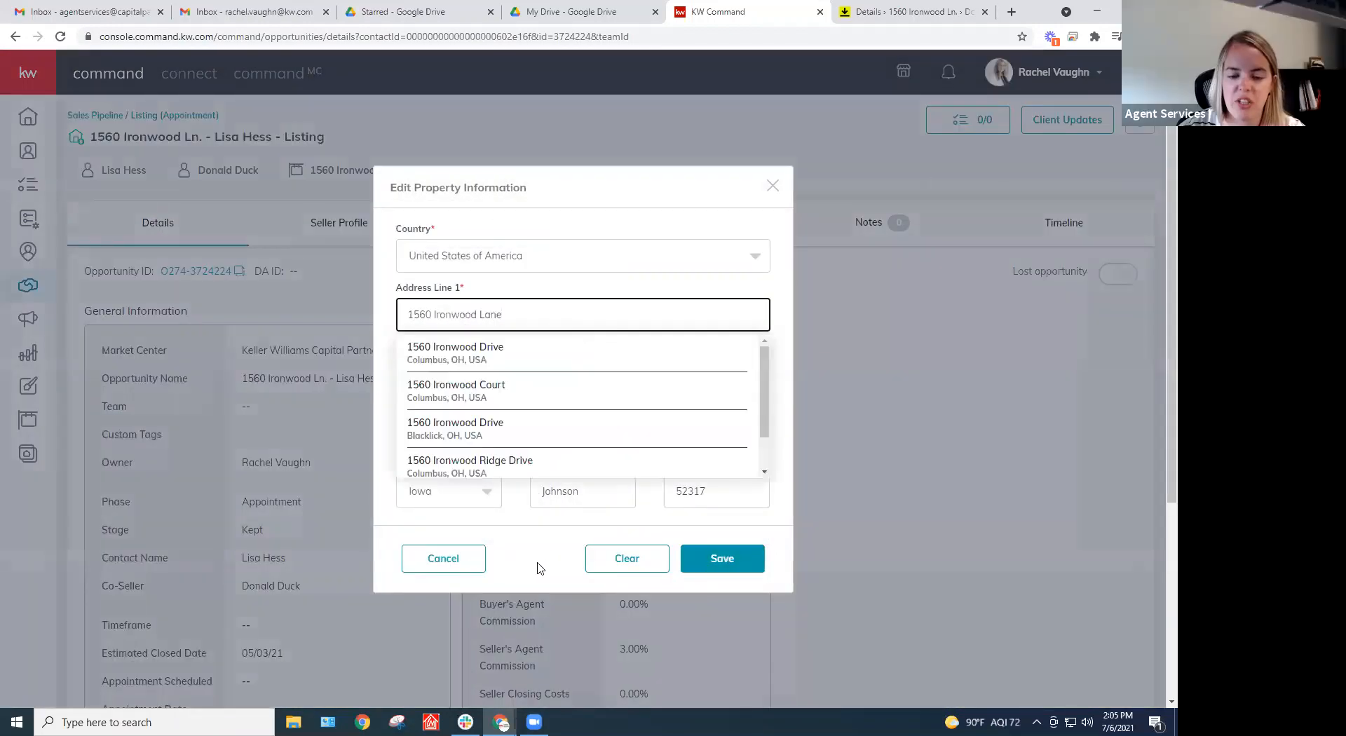
pyautogui.click(540, 568)
pyautogui.click(721, 558)
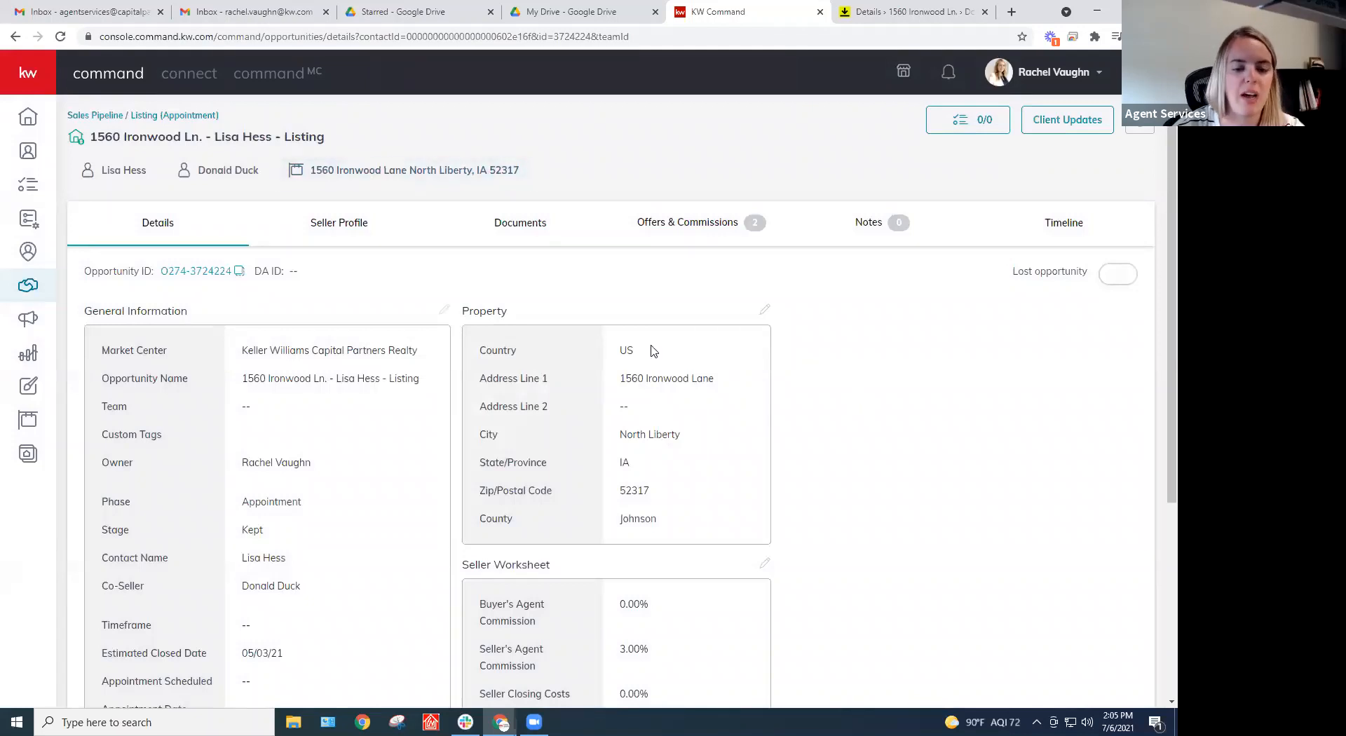
pyautogui.scroll(-4, 651, 350)
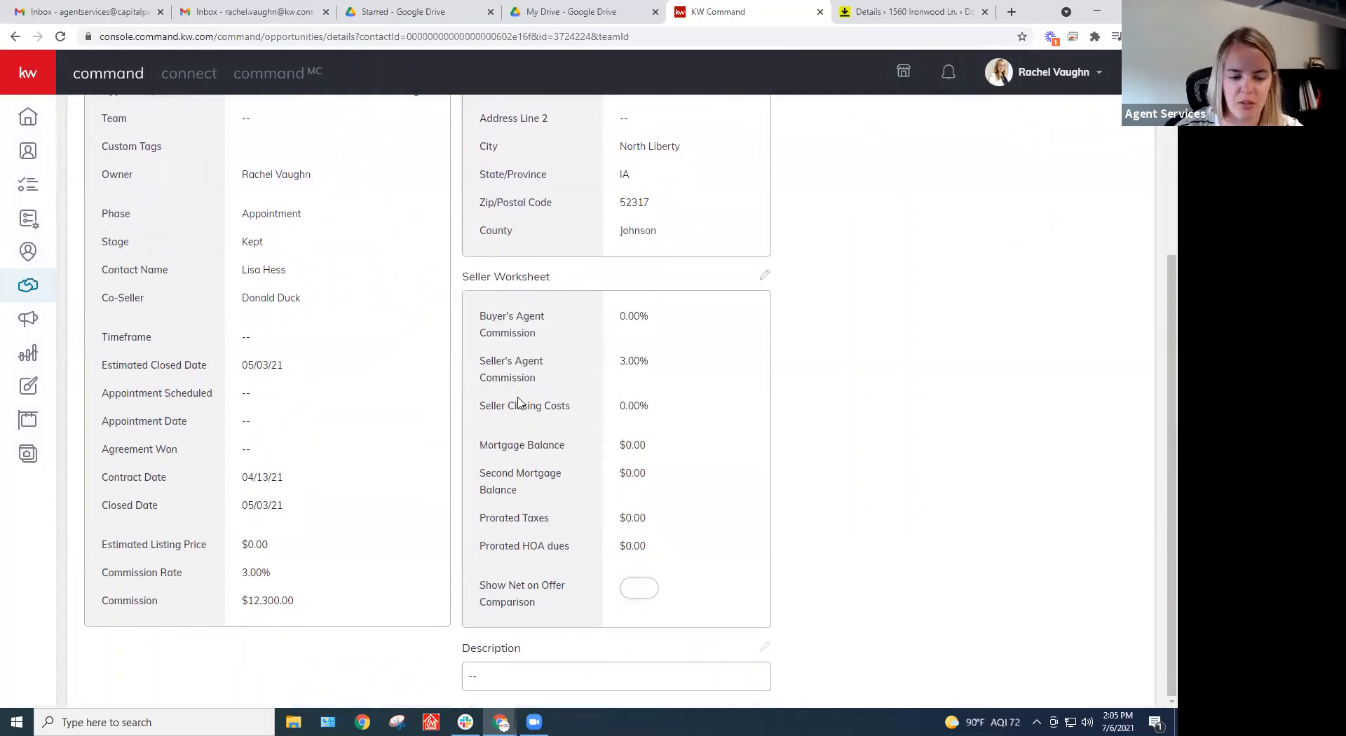
pyautogui.scroll(4, 519, 403)
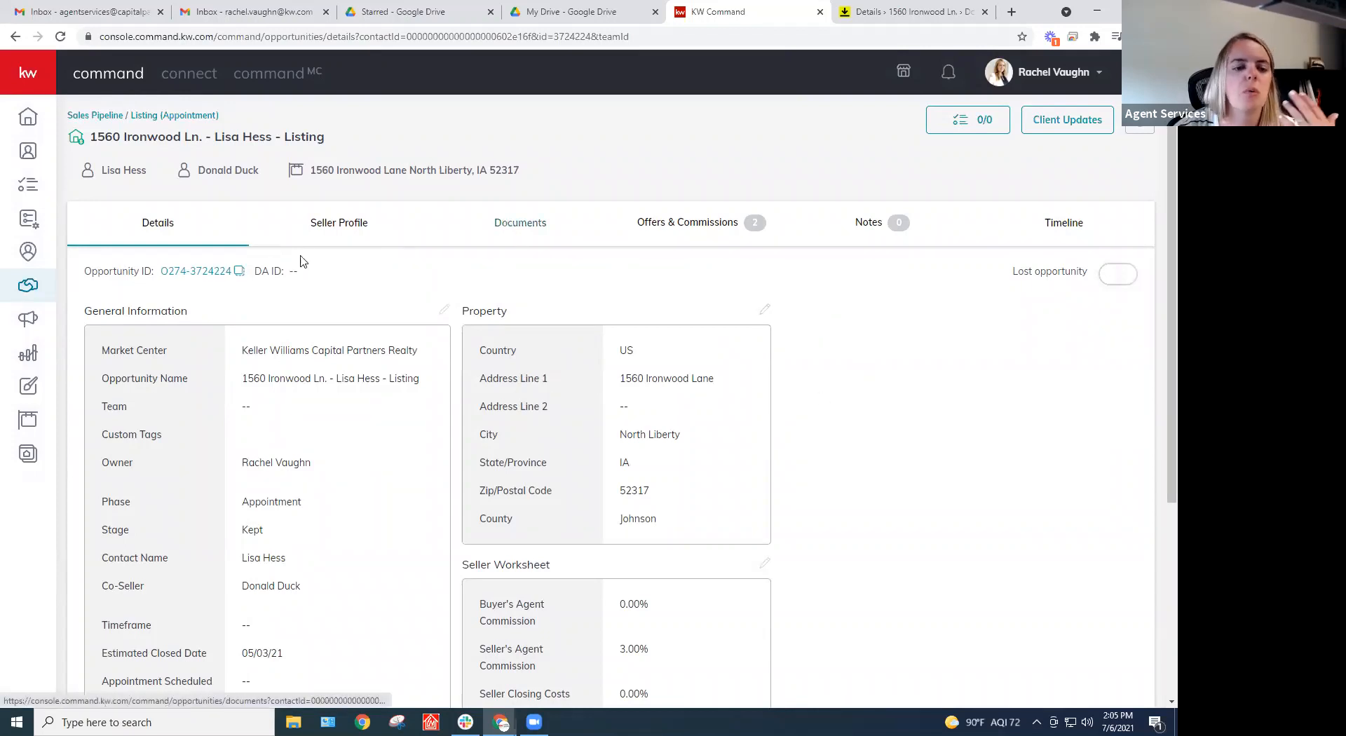
# View the listing's documents checklist (0 of 12 uploaded) and jump to its DocuSign Rooms transaction
pyautogui.click(525, 228)
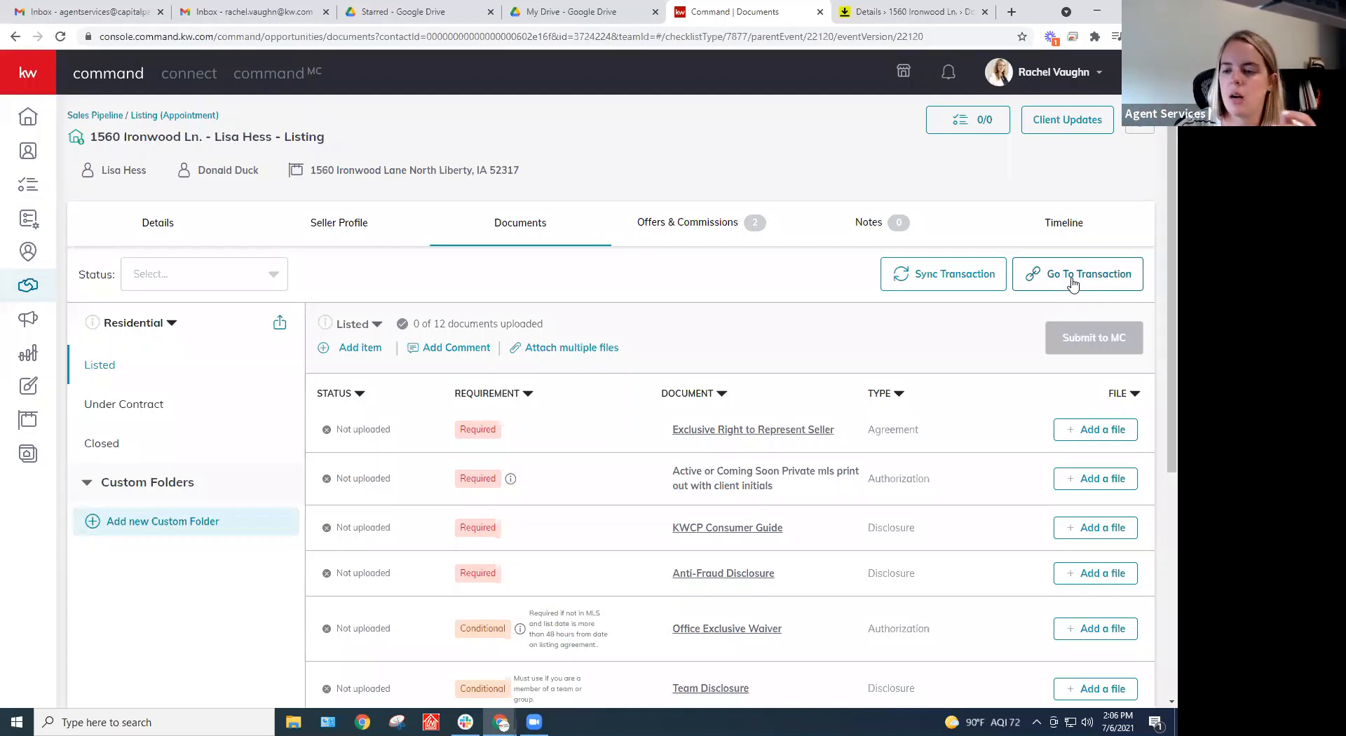
pyautogui.click(1059, 290)
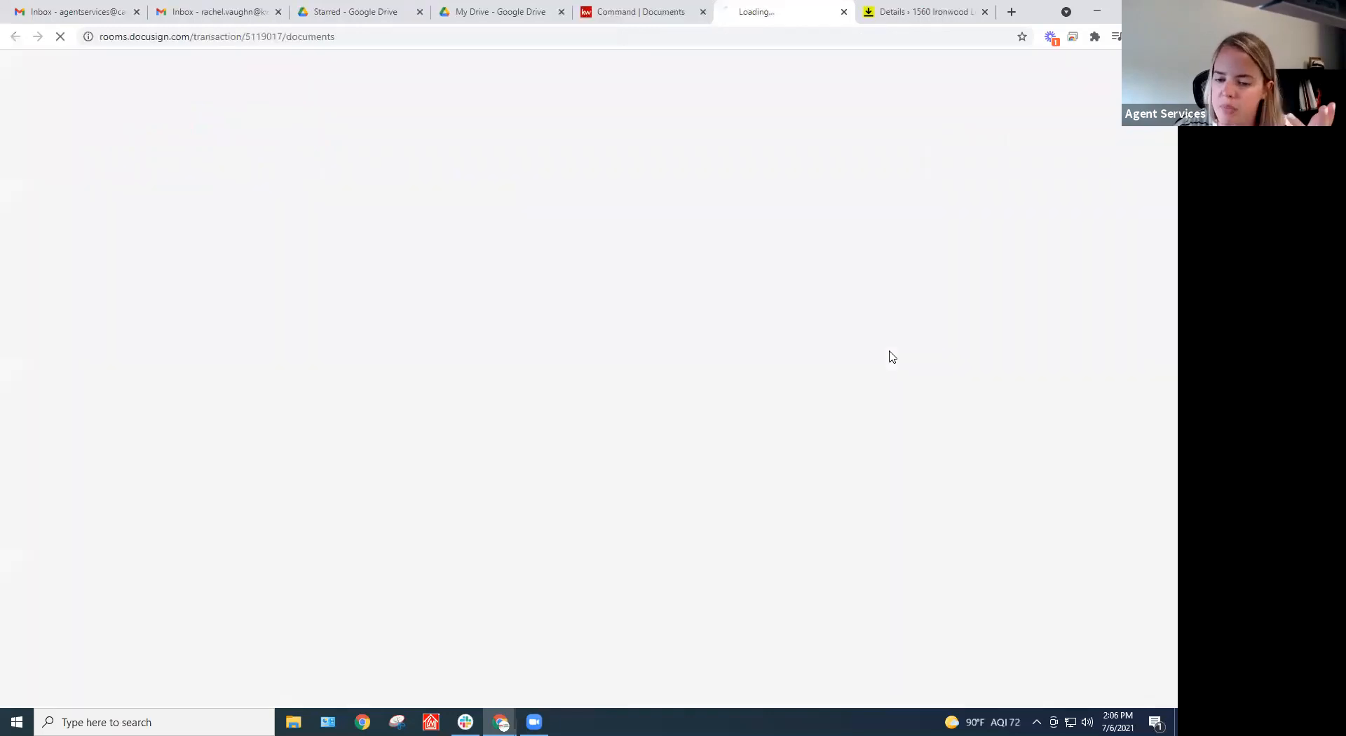
# Sign in to DocuSign Rooms and open the Learn Command - Listing room from the Dashboard
pyautogui.click(985, 12)
pyautogui.click(531, 281)
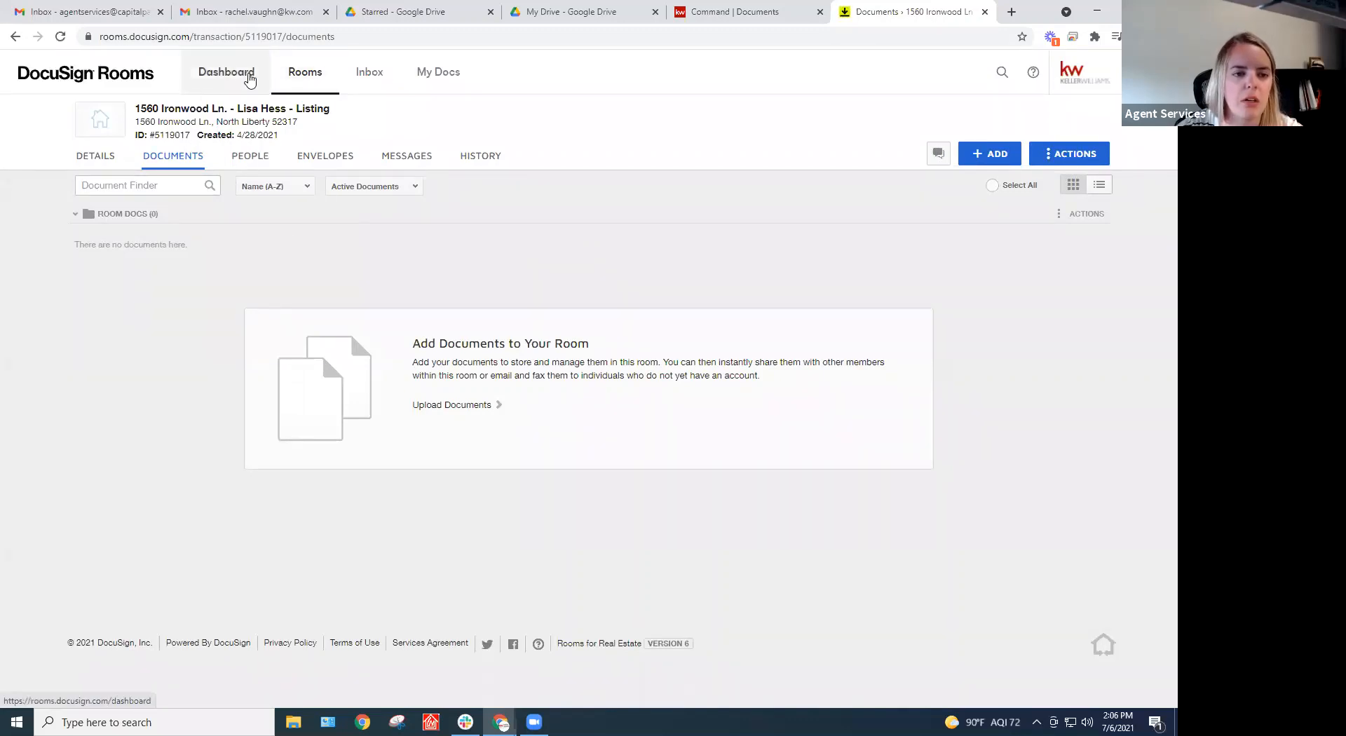
pyautogui.click(247, 75)
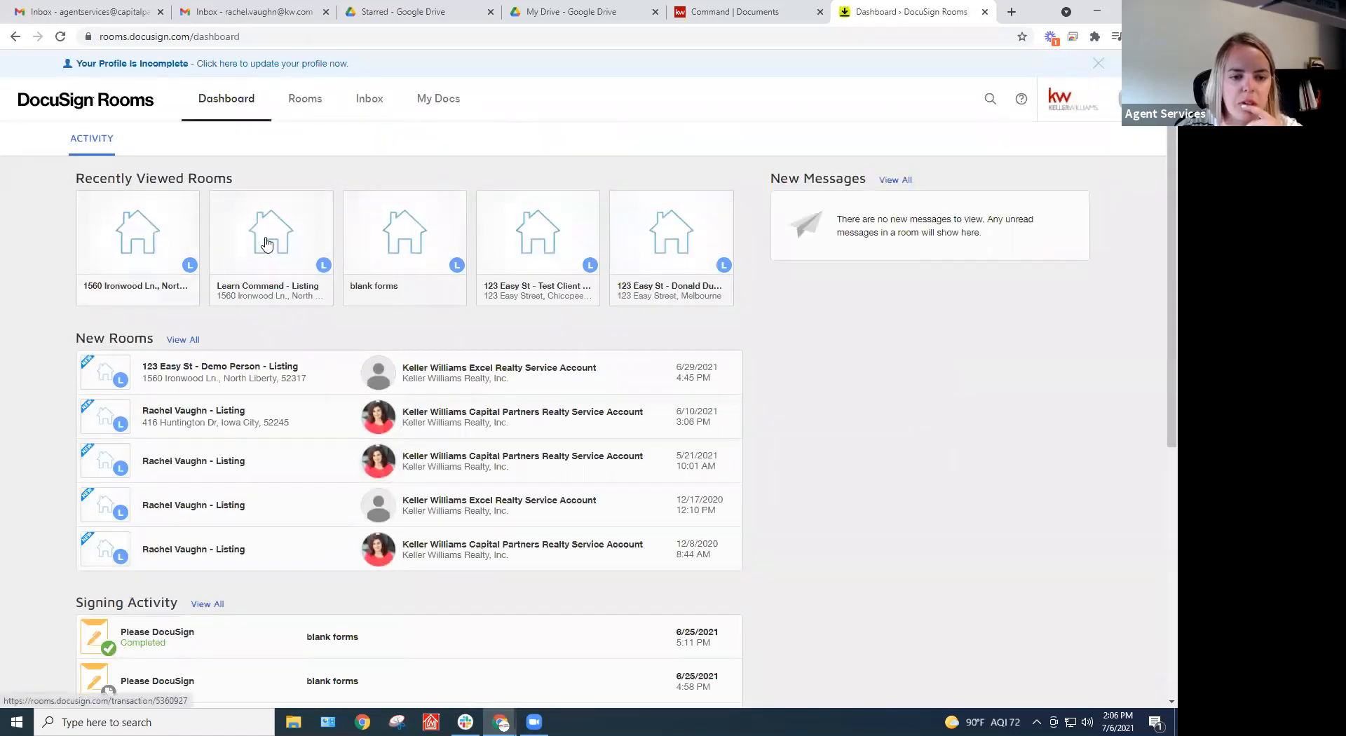
pyautogui.click(266, 243)
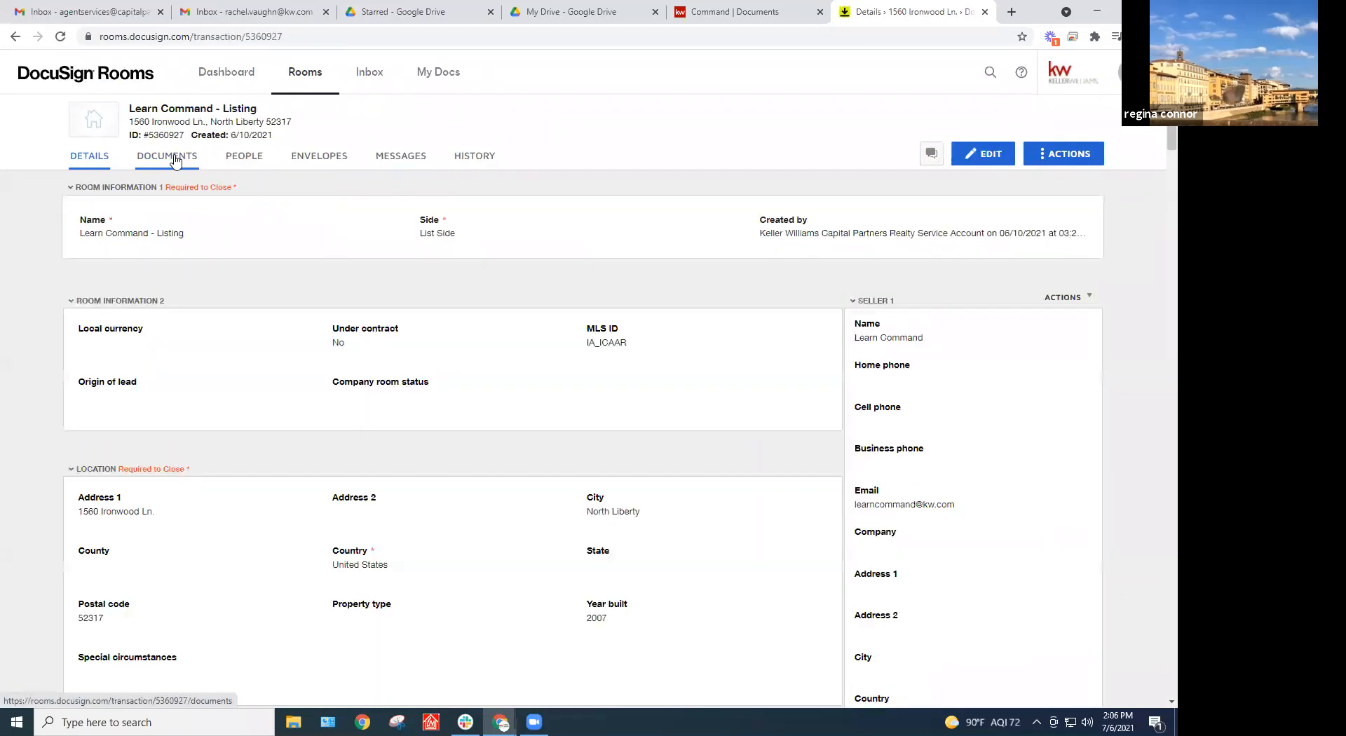
pyautogui.click(175, 160)
pyautogui.click(105, 168)
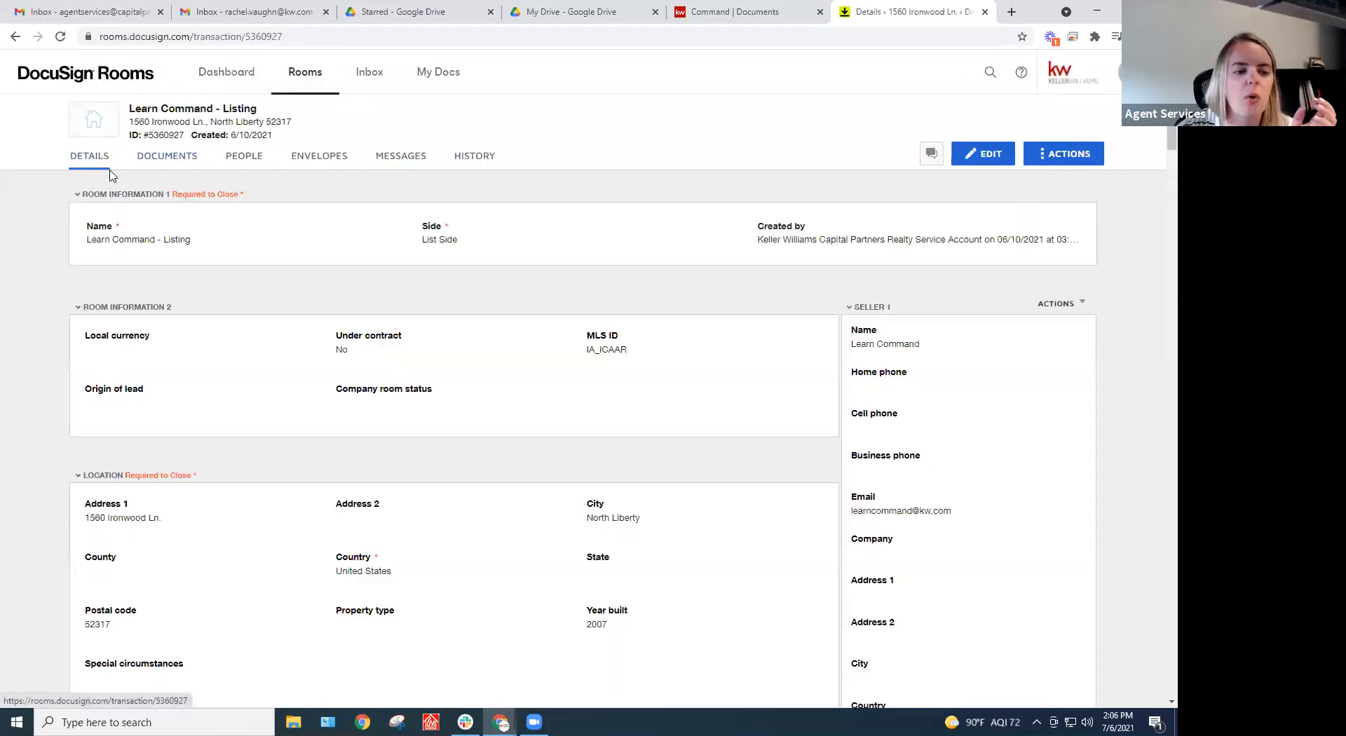
pyautogui.scroll(-2, 763, 381)
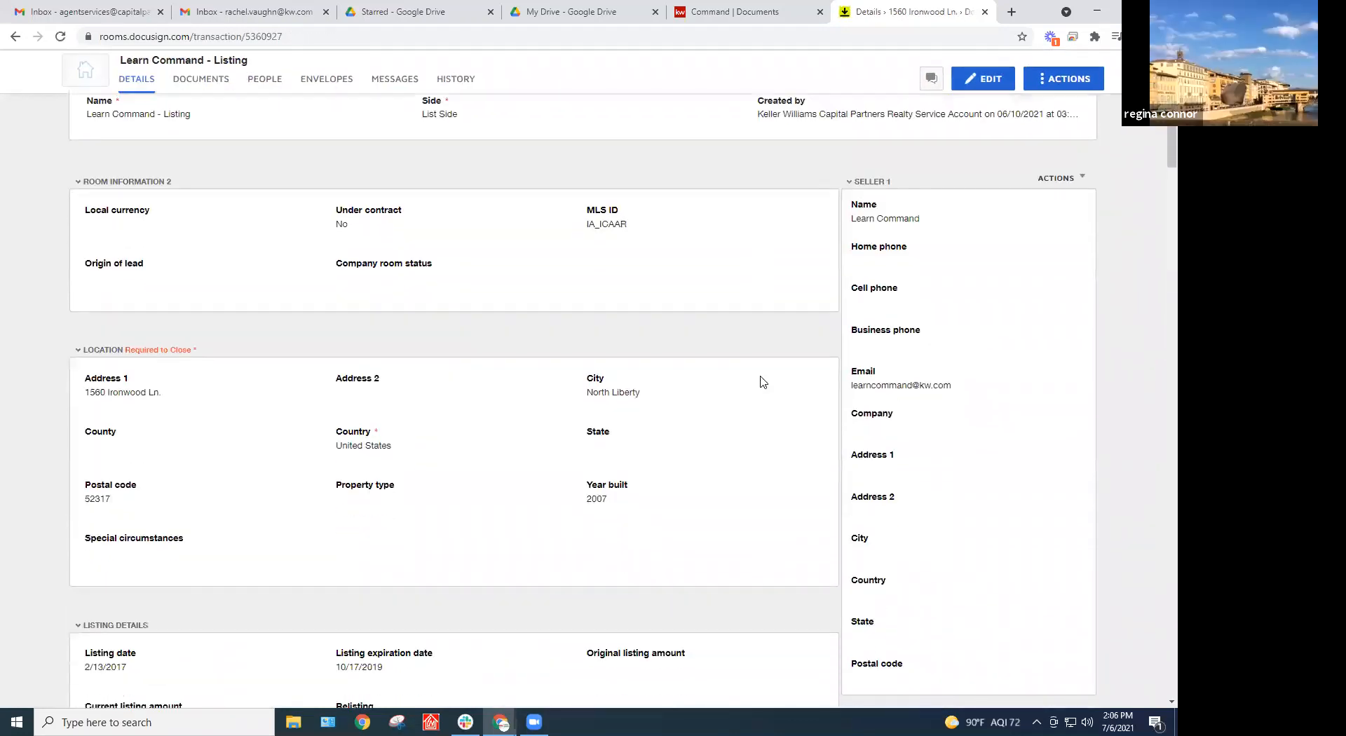
pyautogui.scroll(-2, 763, 381)
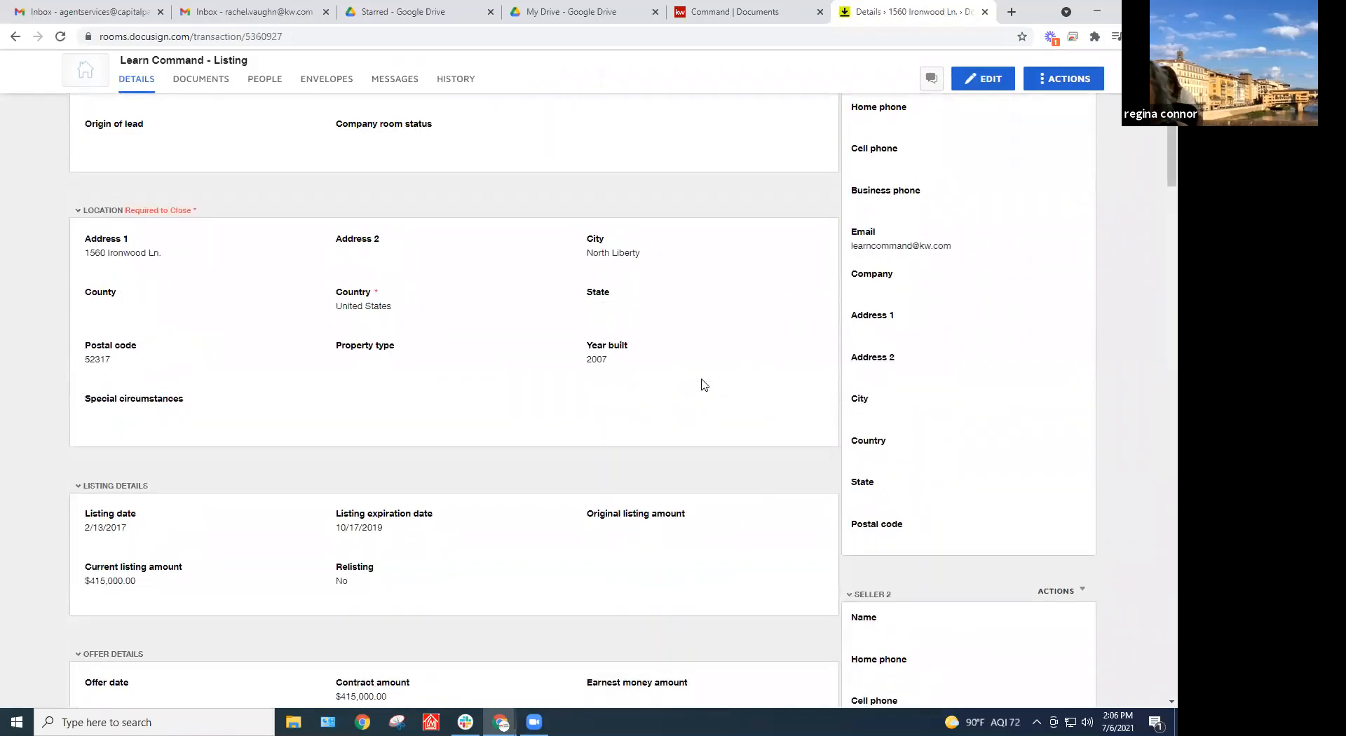
pyautogui.scroll(4, 704, 384)
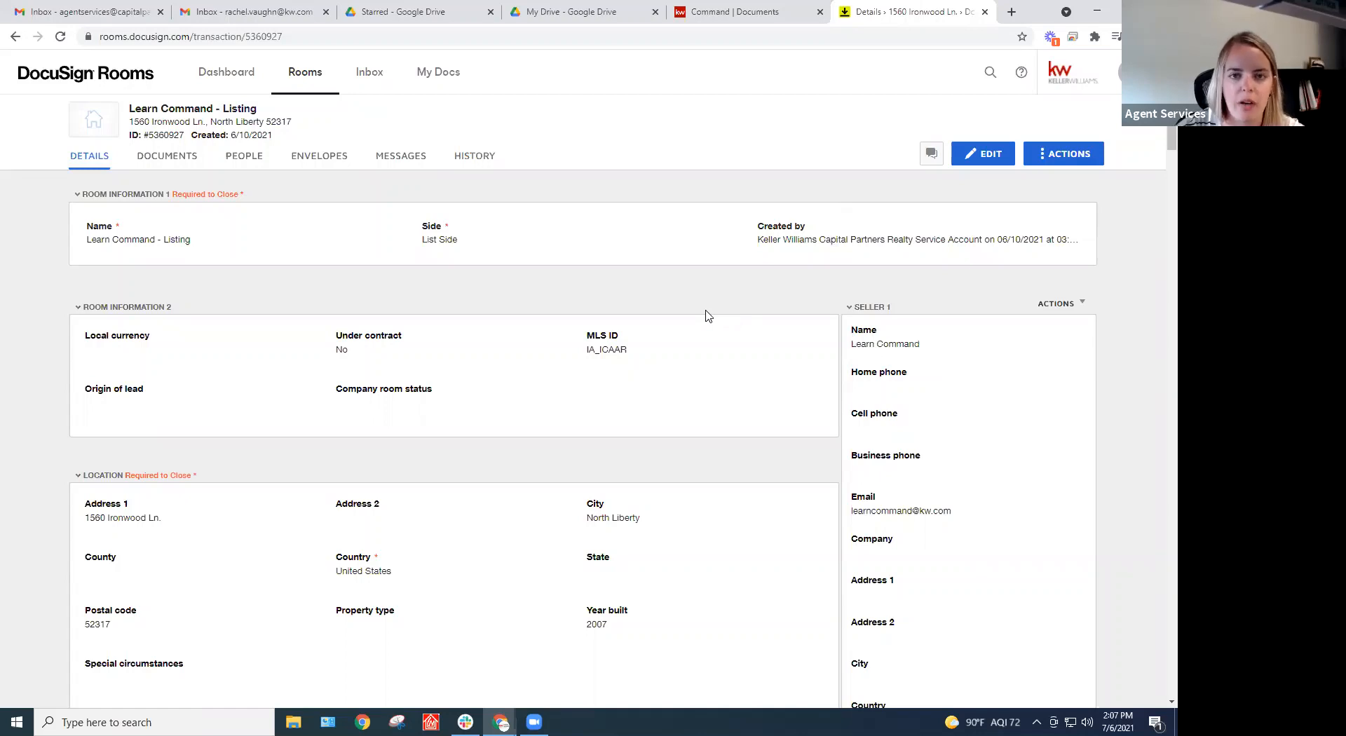
pyautogui.scroll(-2, 707, 315)
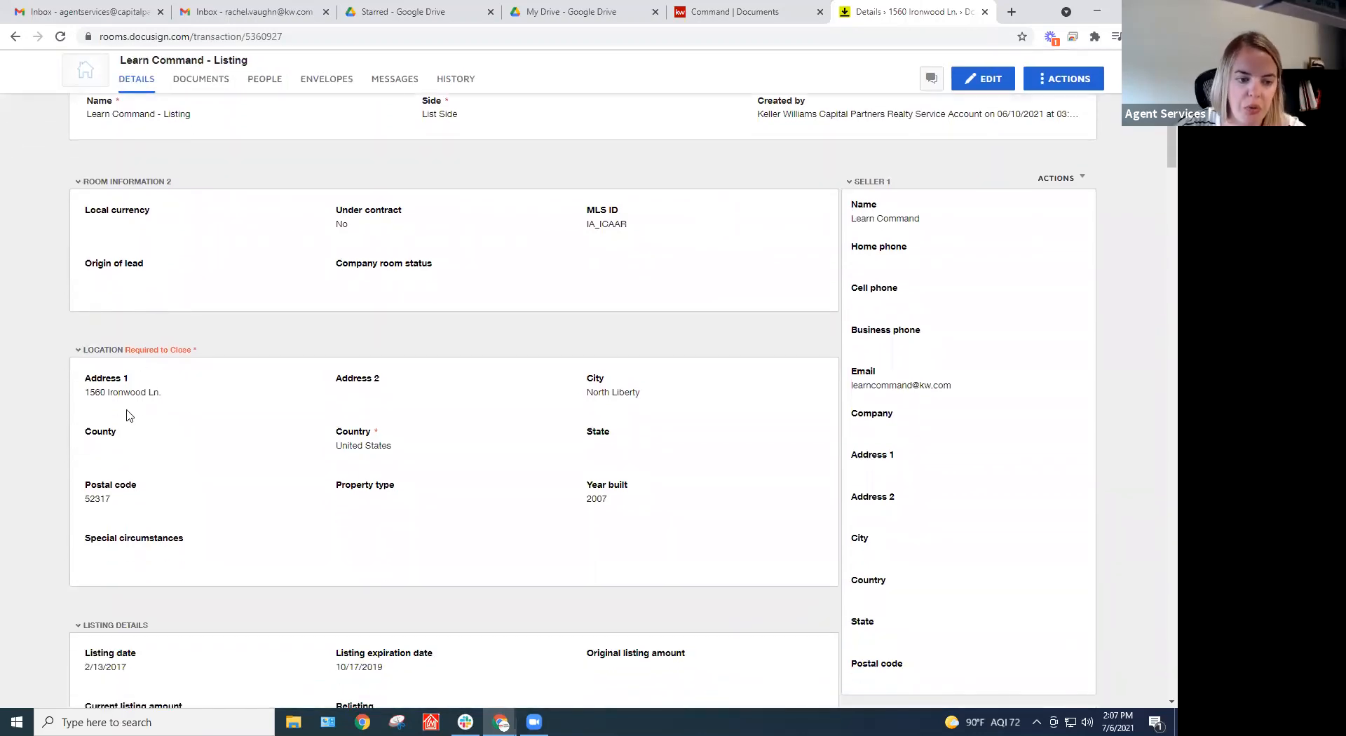
pyautogui.scroll(-6, 480, 474)
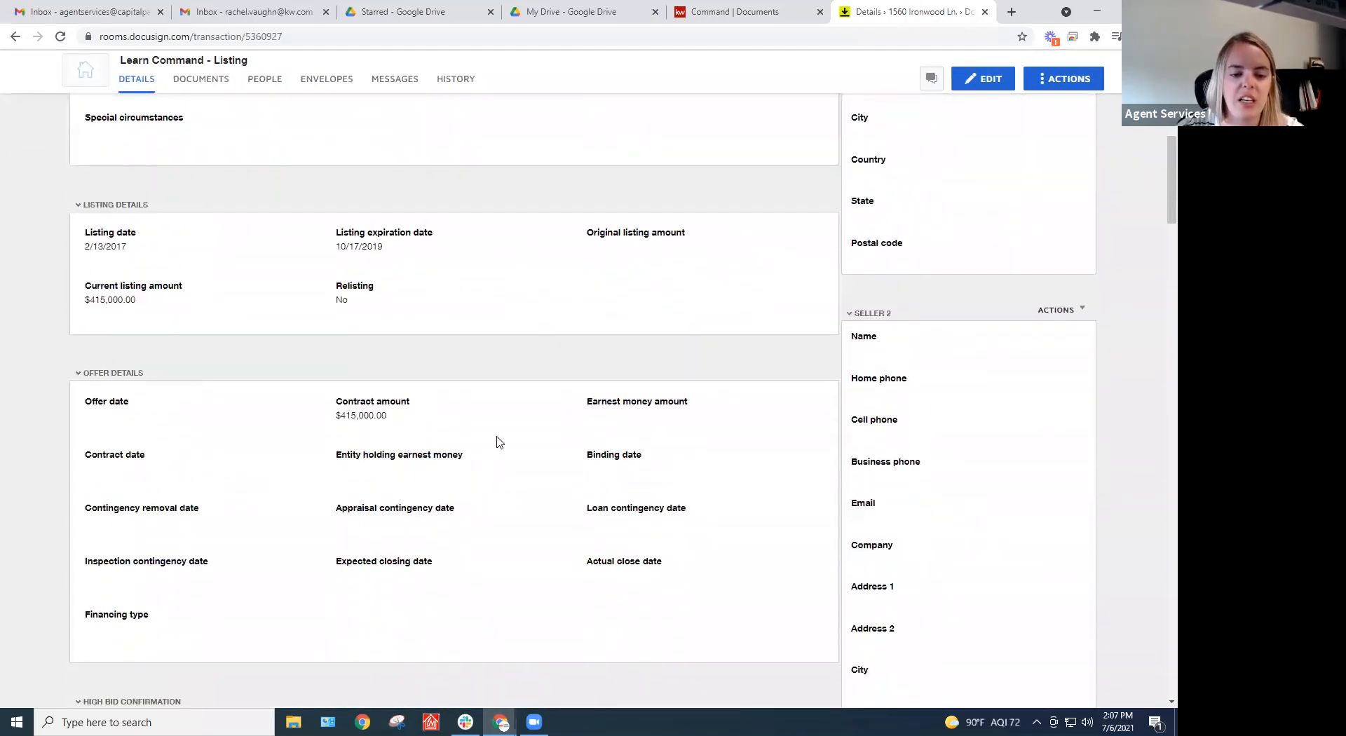
pyautogui.scroll(-1, 499, 443)
pyautogui.scroll(7, 511, 464)
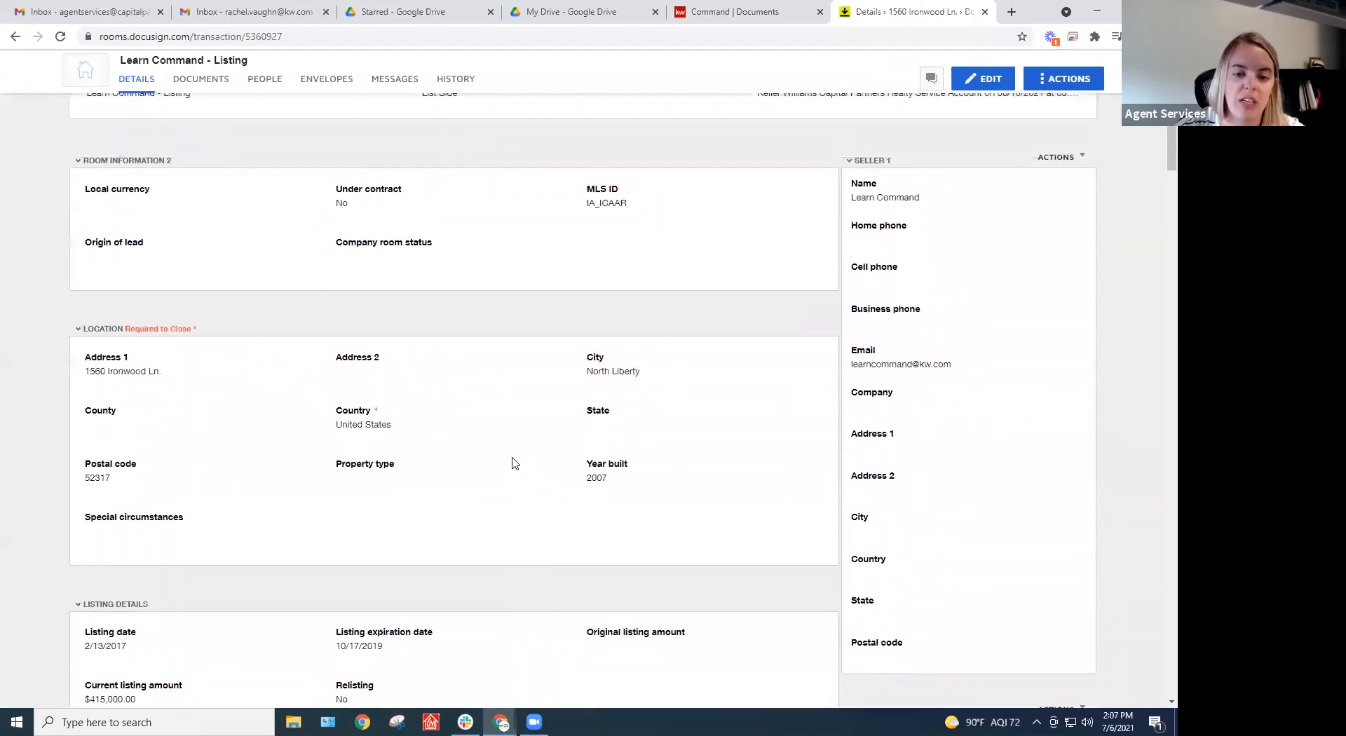
pyautogui.scroll(1, 512, 462)
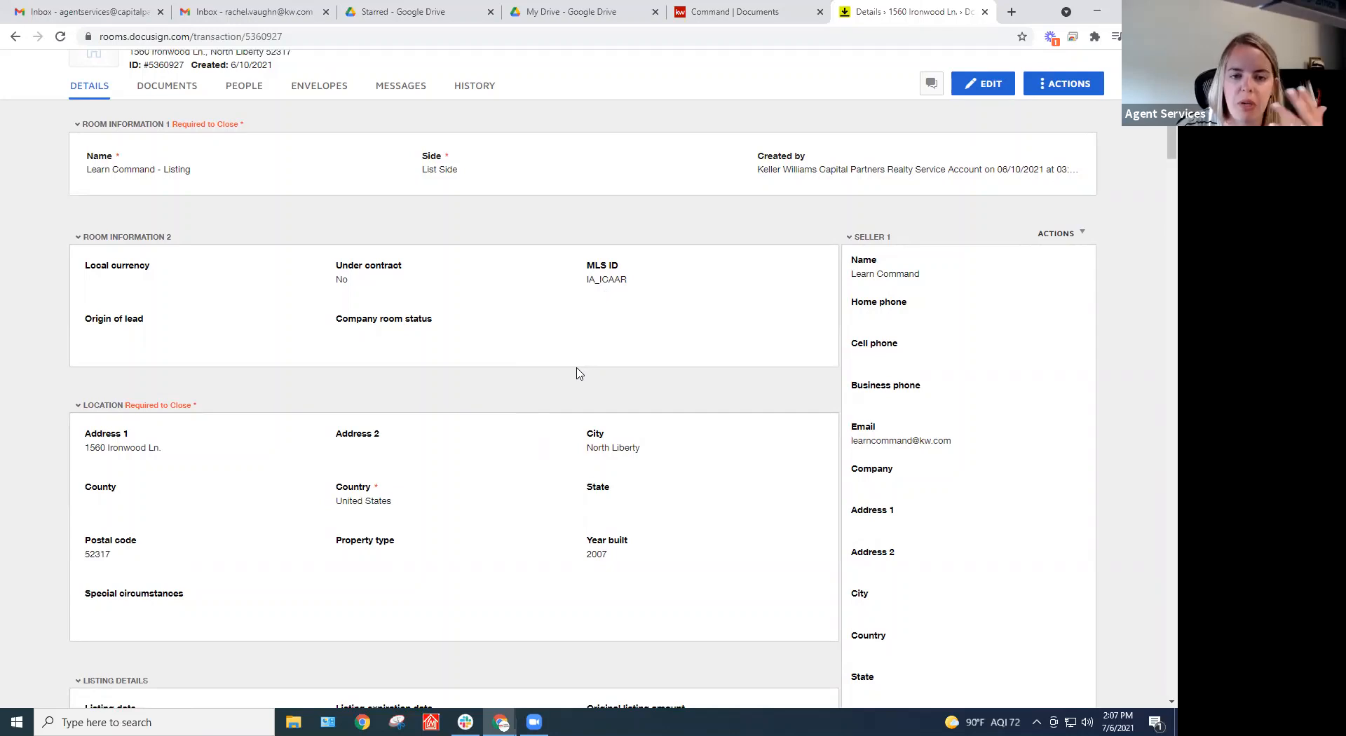
pyautogui.scroll(-1, 579, 373)
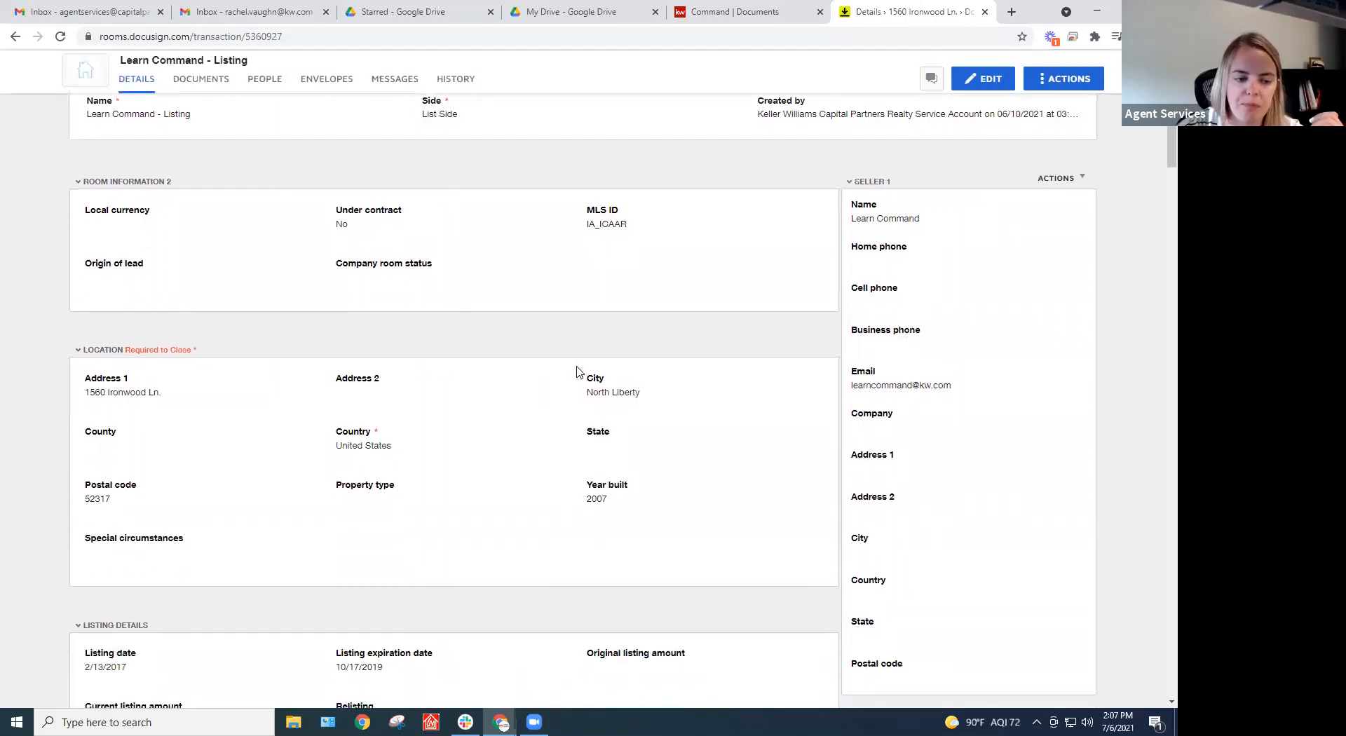
pyautogui.click(981, 81)
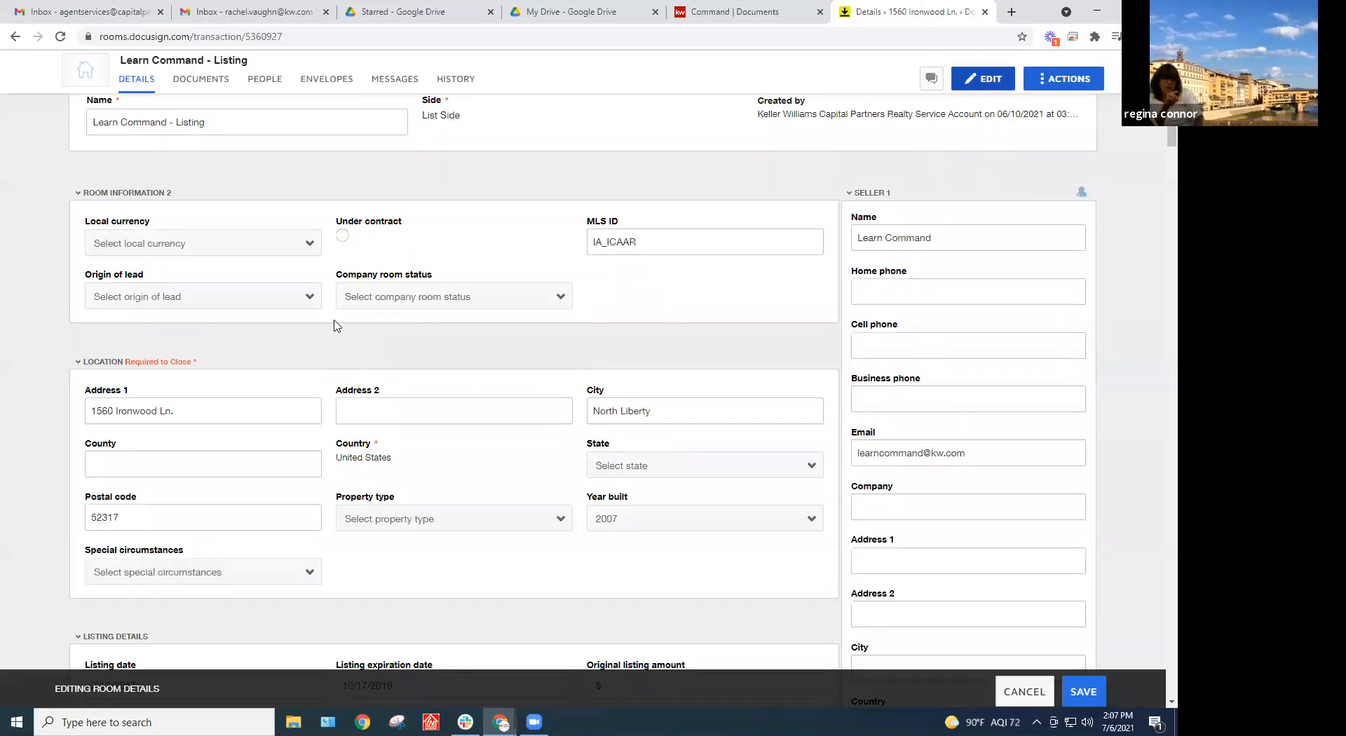
pyautogui.click(176, 463)
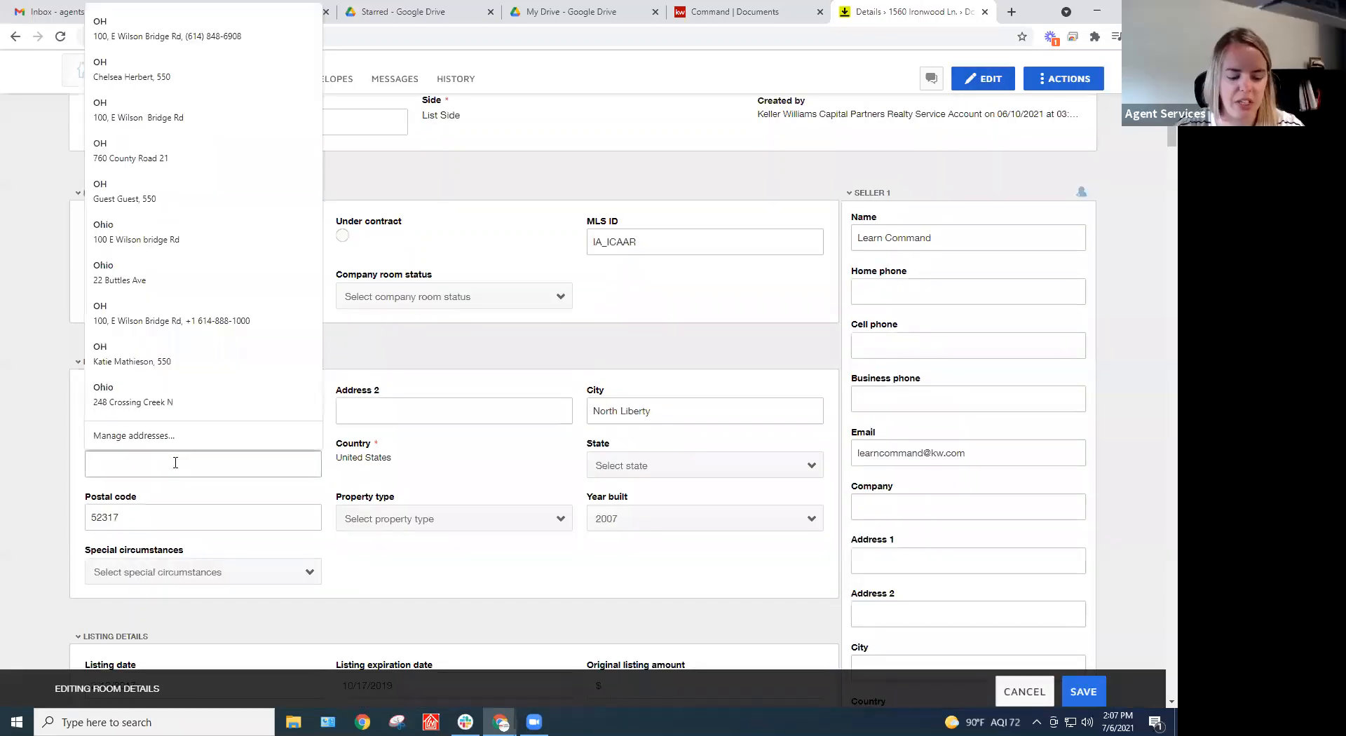
pyautogui.write('Franklin')
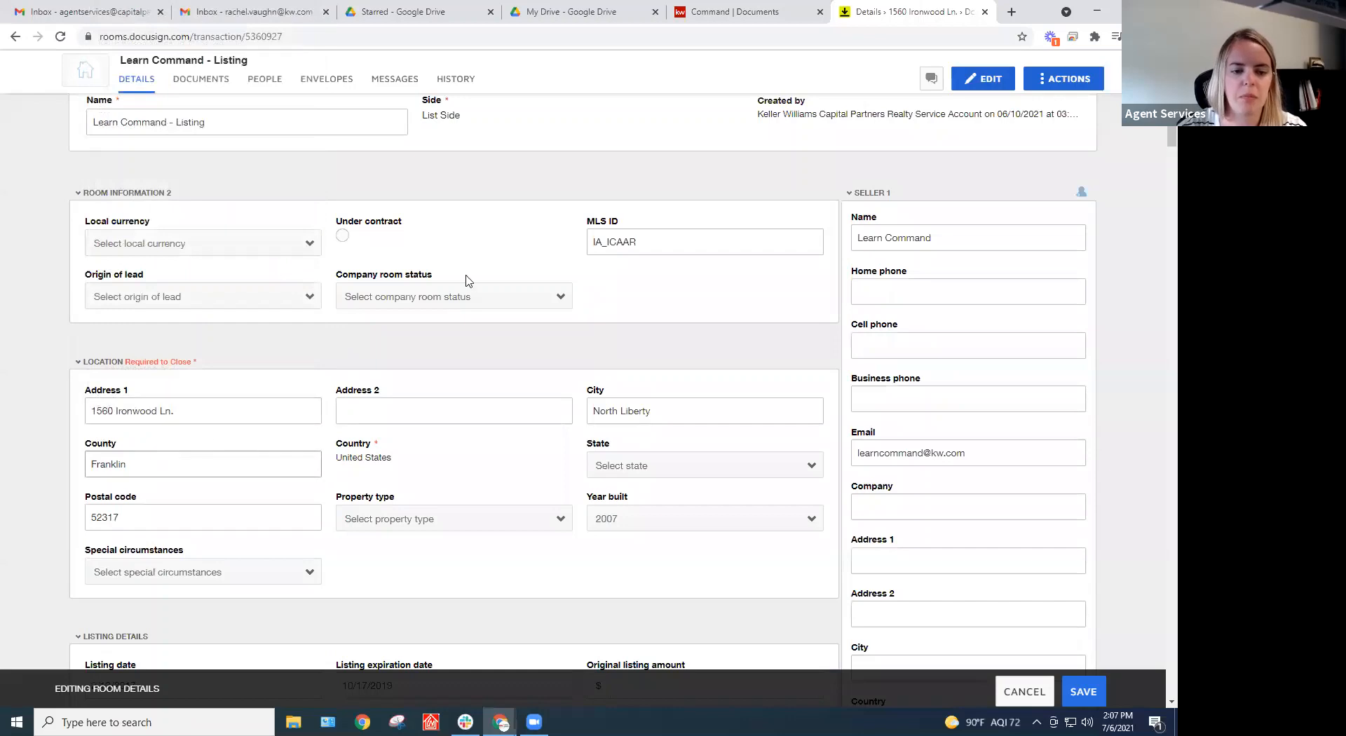
pyautogui.click(452, 350)
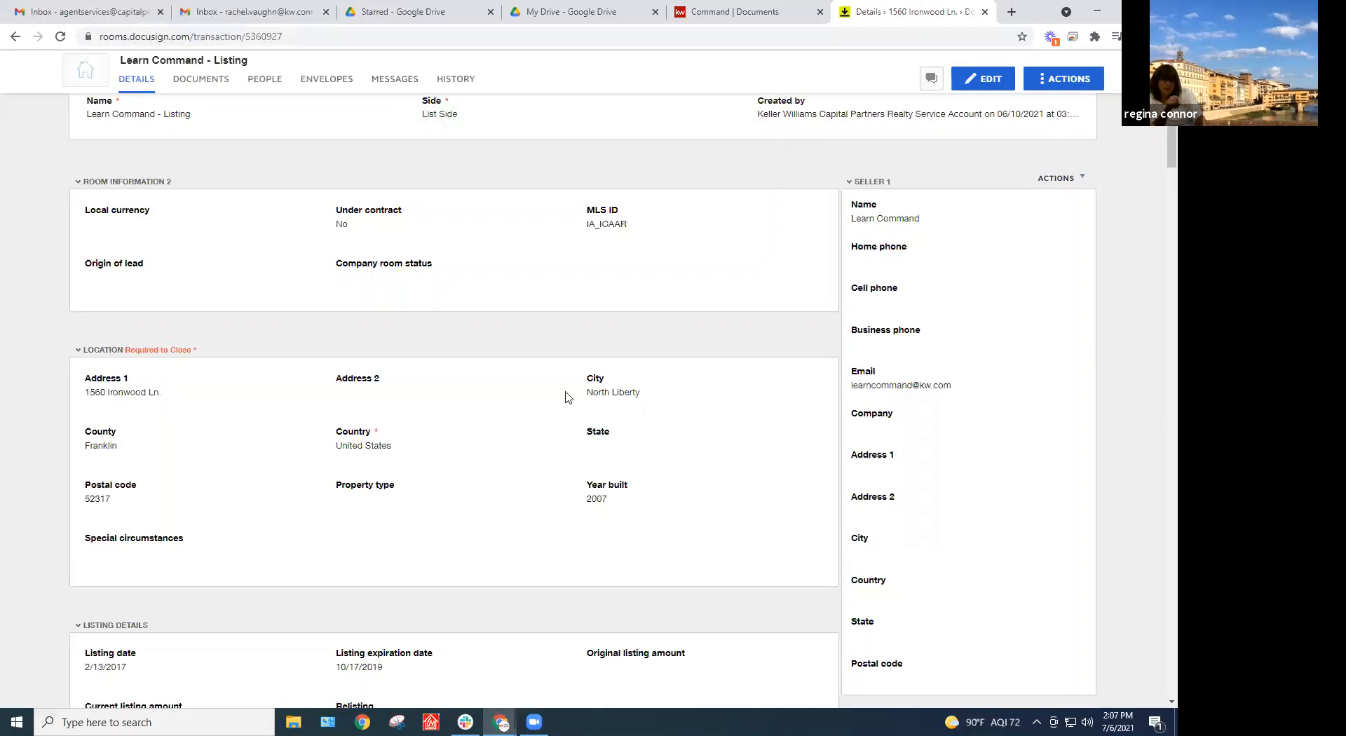
pyautogui.scroll(-1, 799, 397)
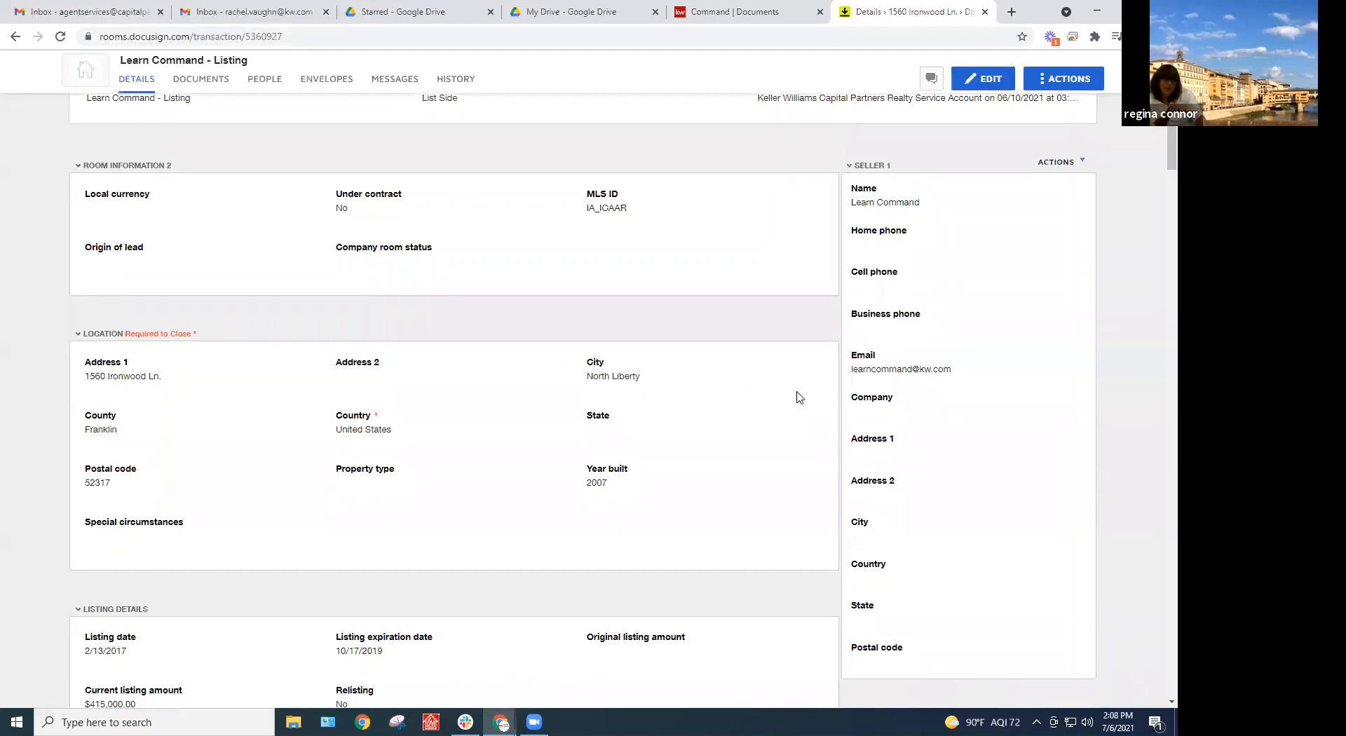
pyautogui.scroll(-15, 799, 398)
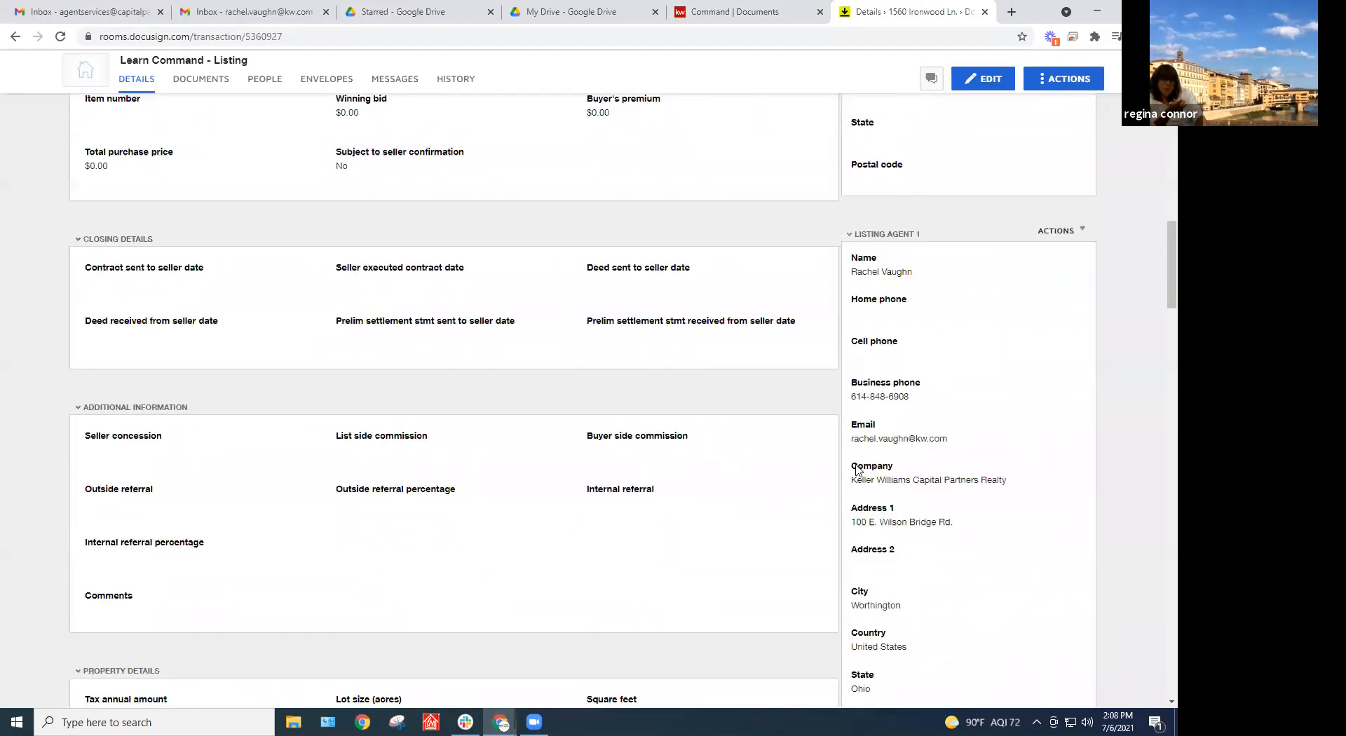
pyautogui.scroll(-2, 857, 470)
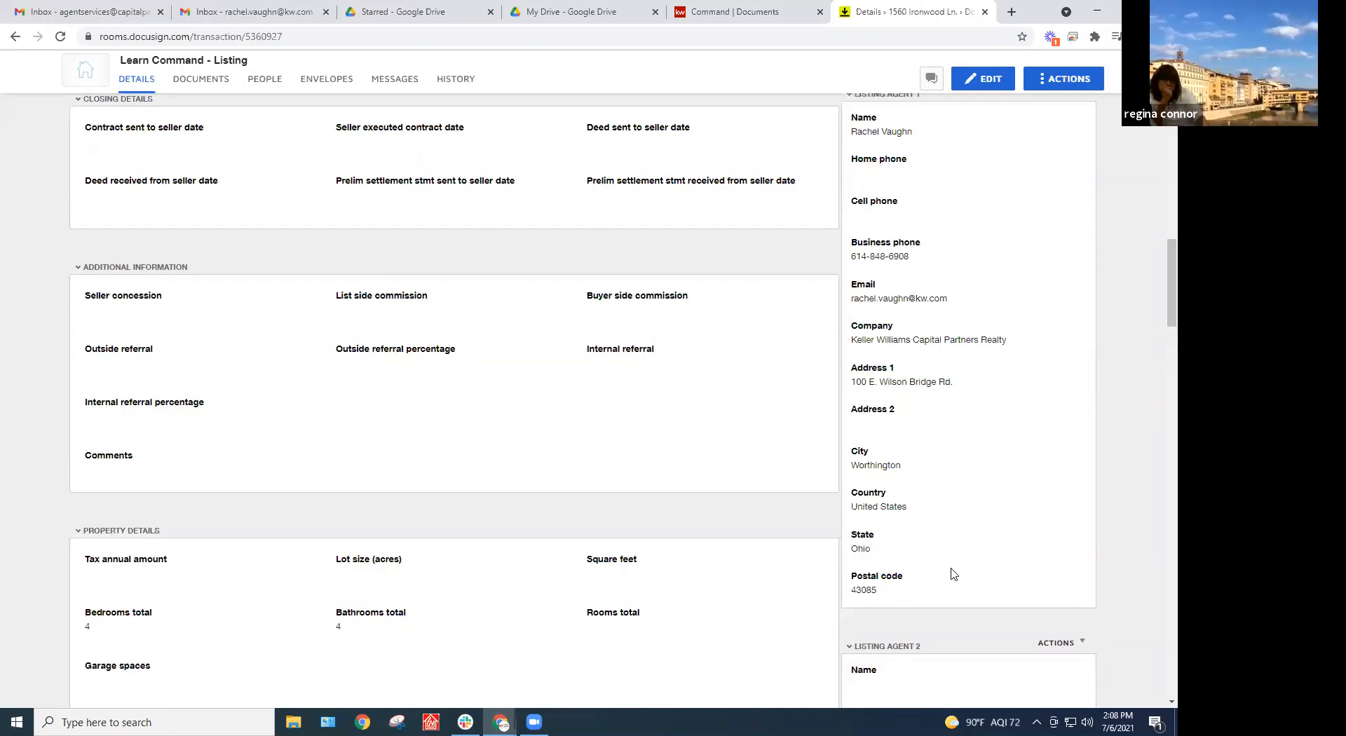
pyautogui.scroll(1, 948, 515)
pyautogui.scroll(-1, 949, 515)
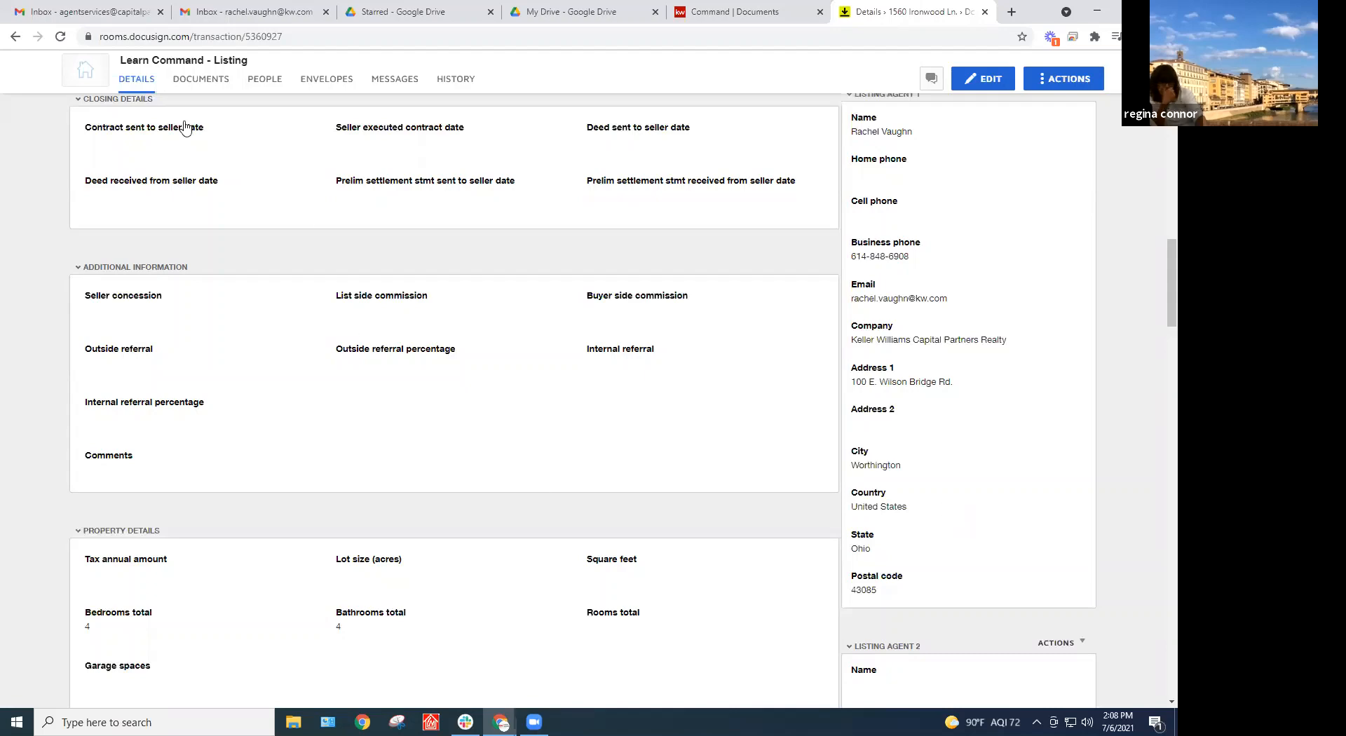
# Add the CBOR - Purchase Contract 2020 form from DocuSign Forms to the room's documents
pyautogui.click(201, 79)
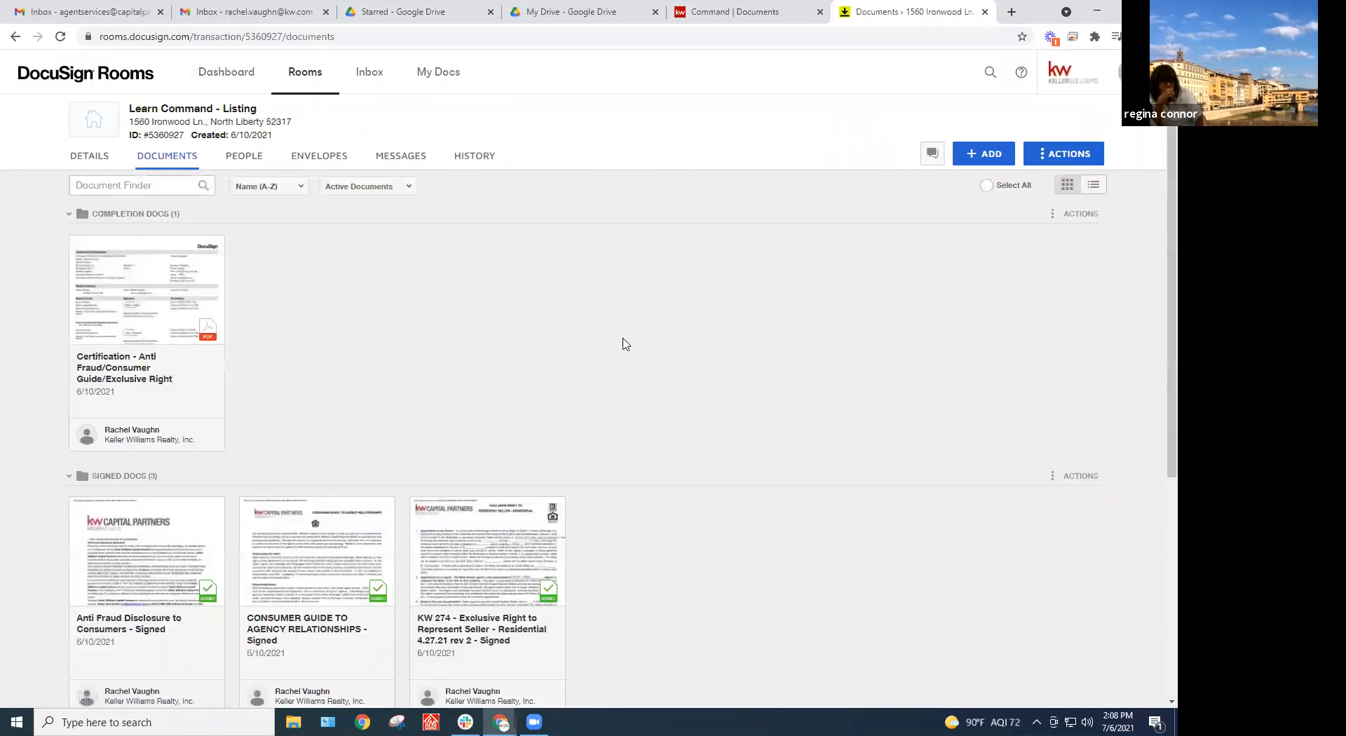
pyautogui.scroll(-5, 624, 345)
pyautogui.scroll(5, 667, 373)
pyautogui.click(974, 154)
pyautogui.click(955, 214)
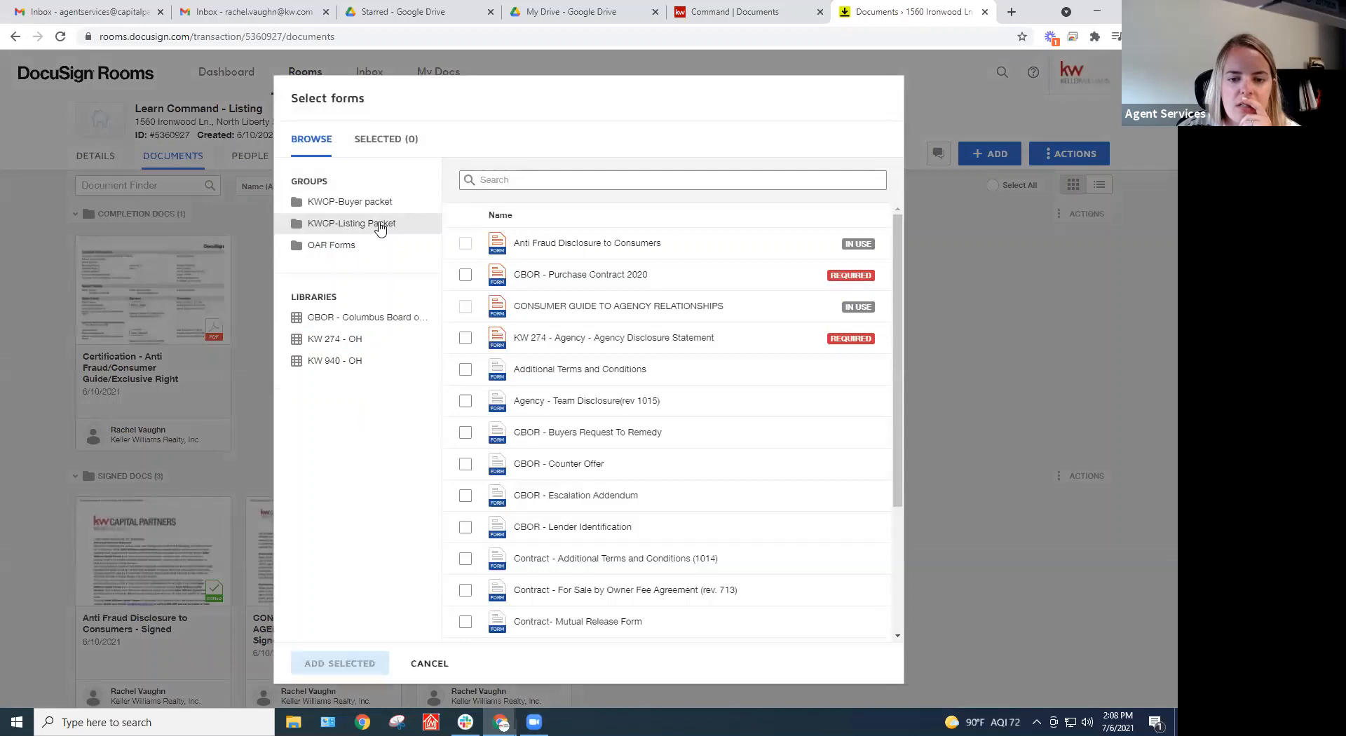
pyautogui.click(465, 274)
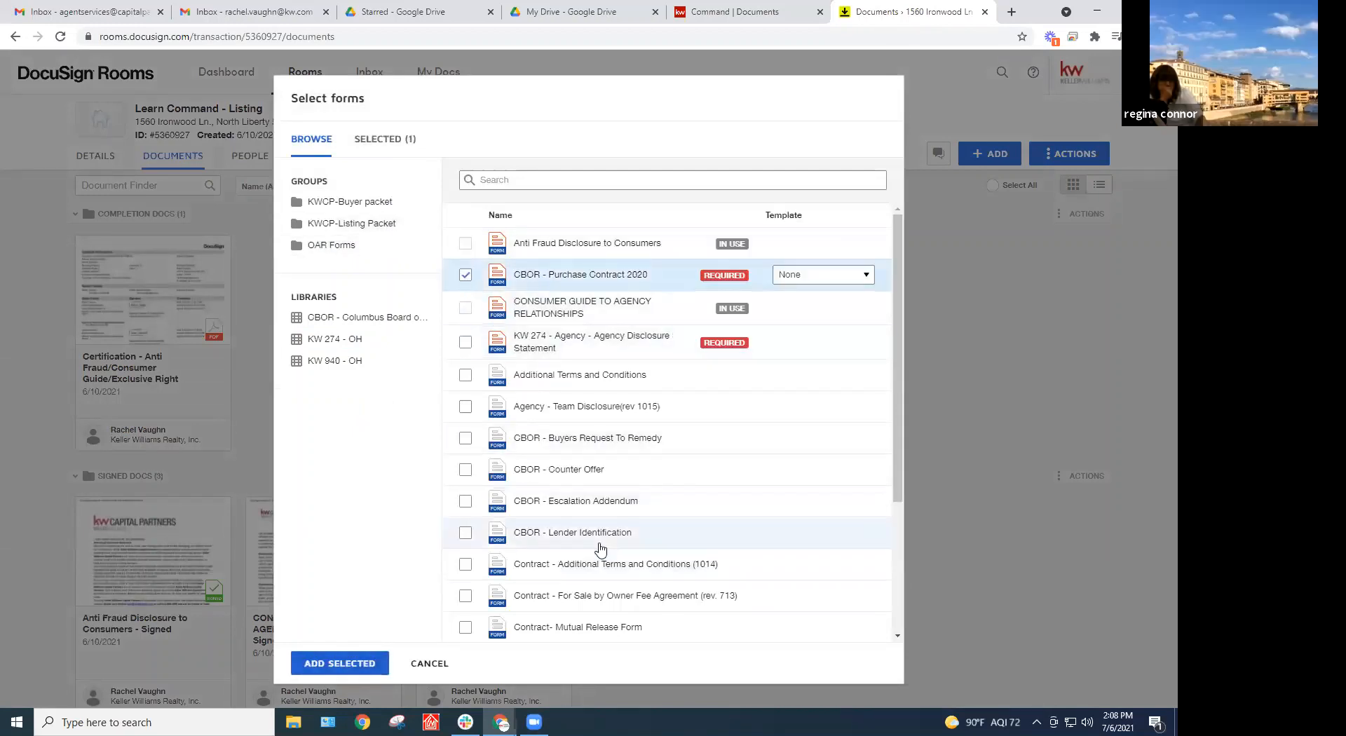
pyautogui.click(339, 663)
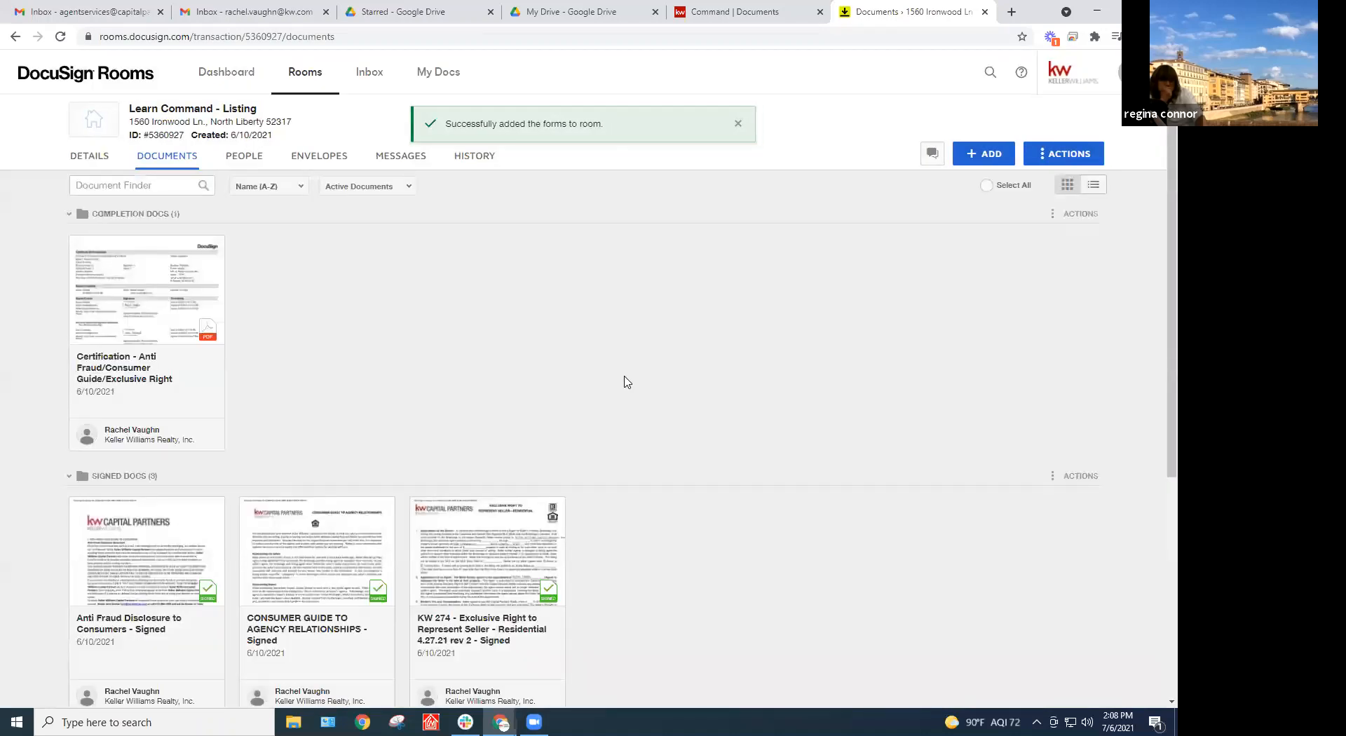
pyautogui.scroll(-5, 627, 382)
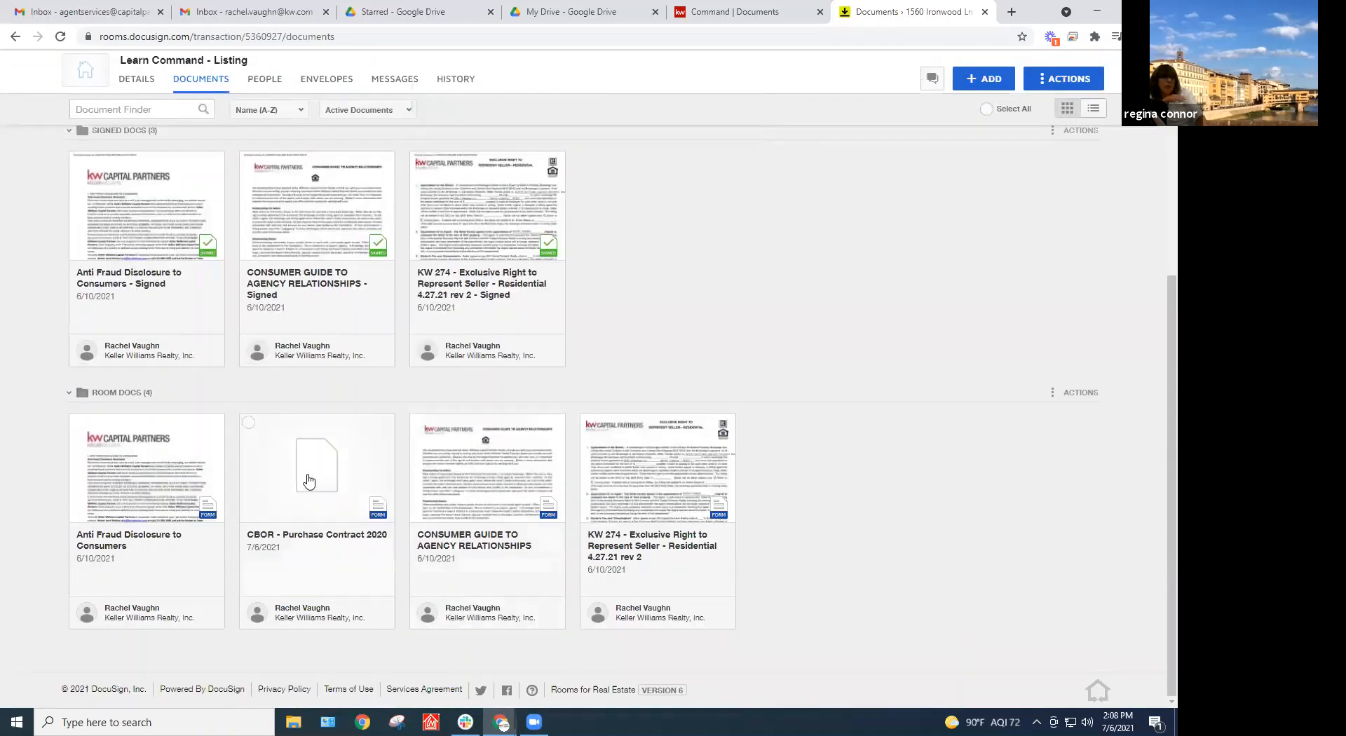
# Open the CBOR - Purchase Contract 2020 form and scroll through it to the page 14 signatures
pyautogui.click(306, 478)
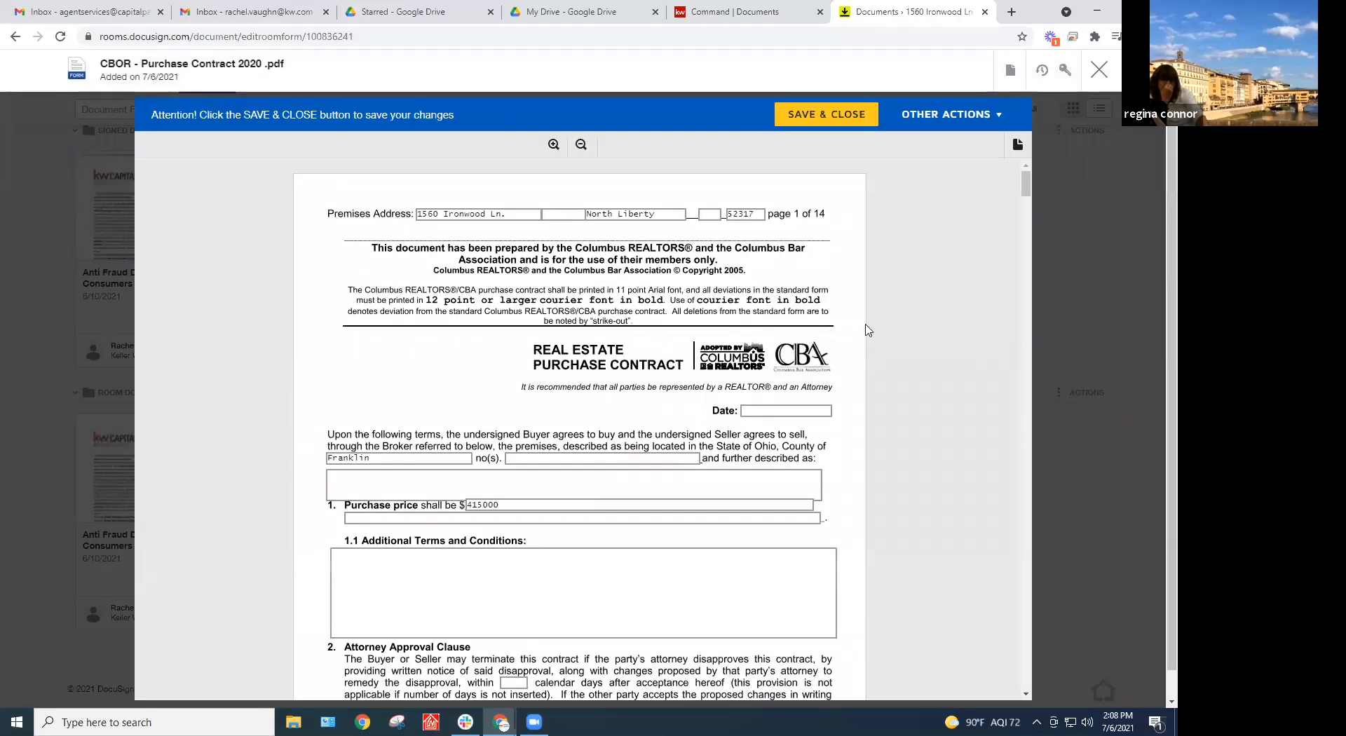
pyautogui.scroll(-4, 858, 343)
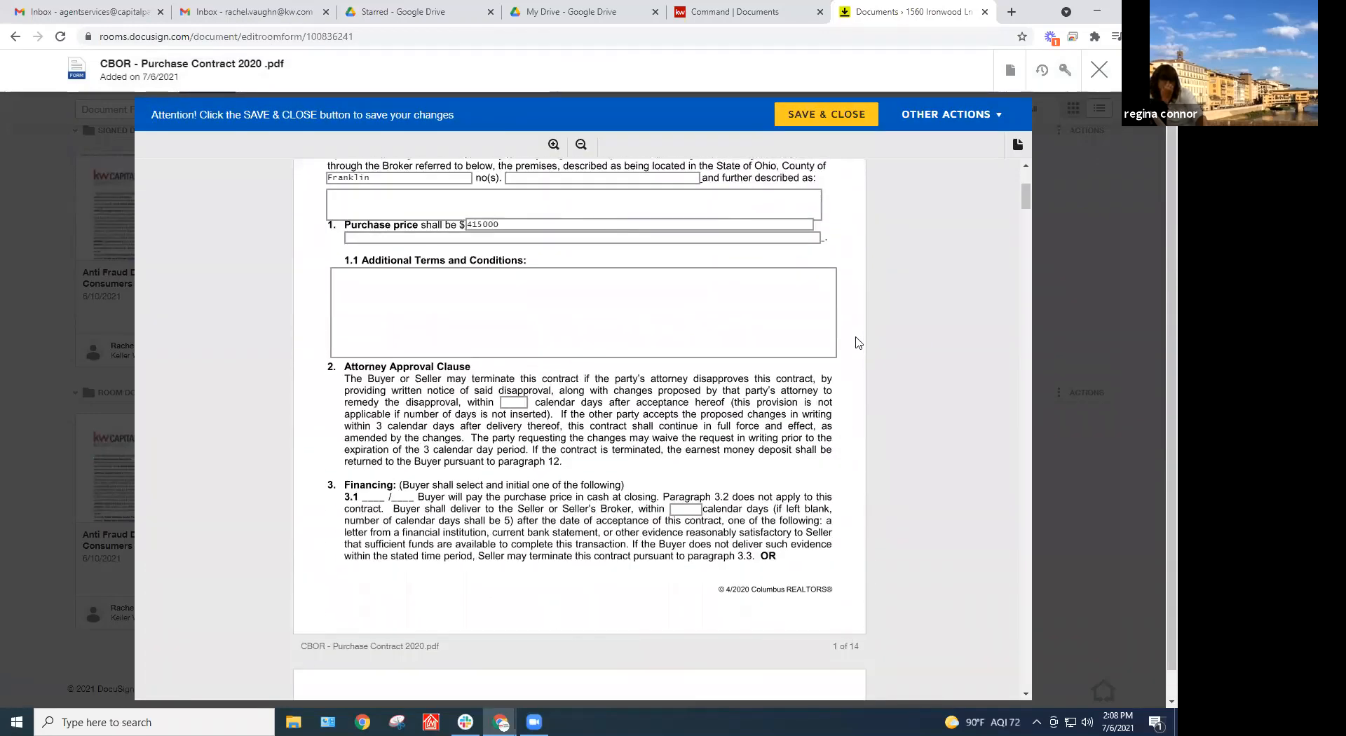
pyautogui.scroll(-6, 968, 348)
pyautogui.scroll(-20, 959, 357)
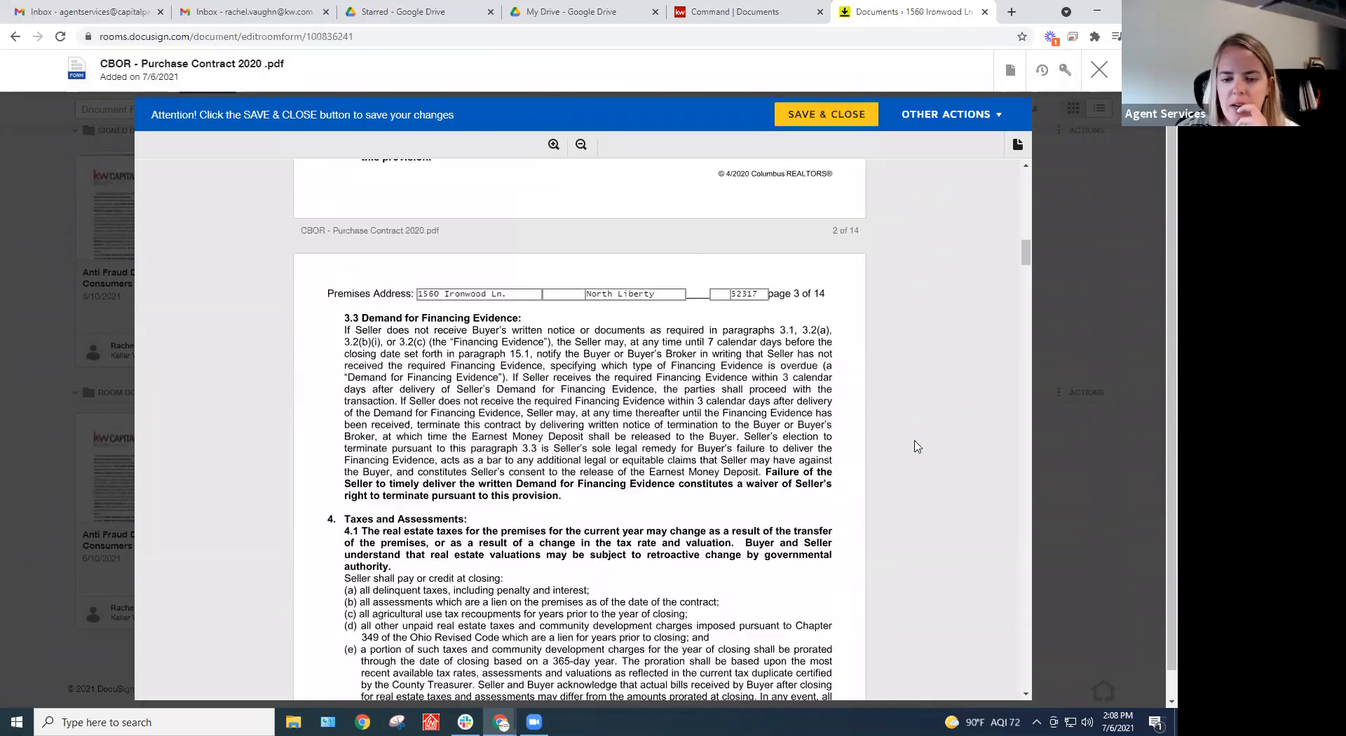
pyautogui.scroll(-20, 925, 466)
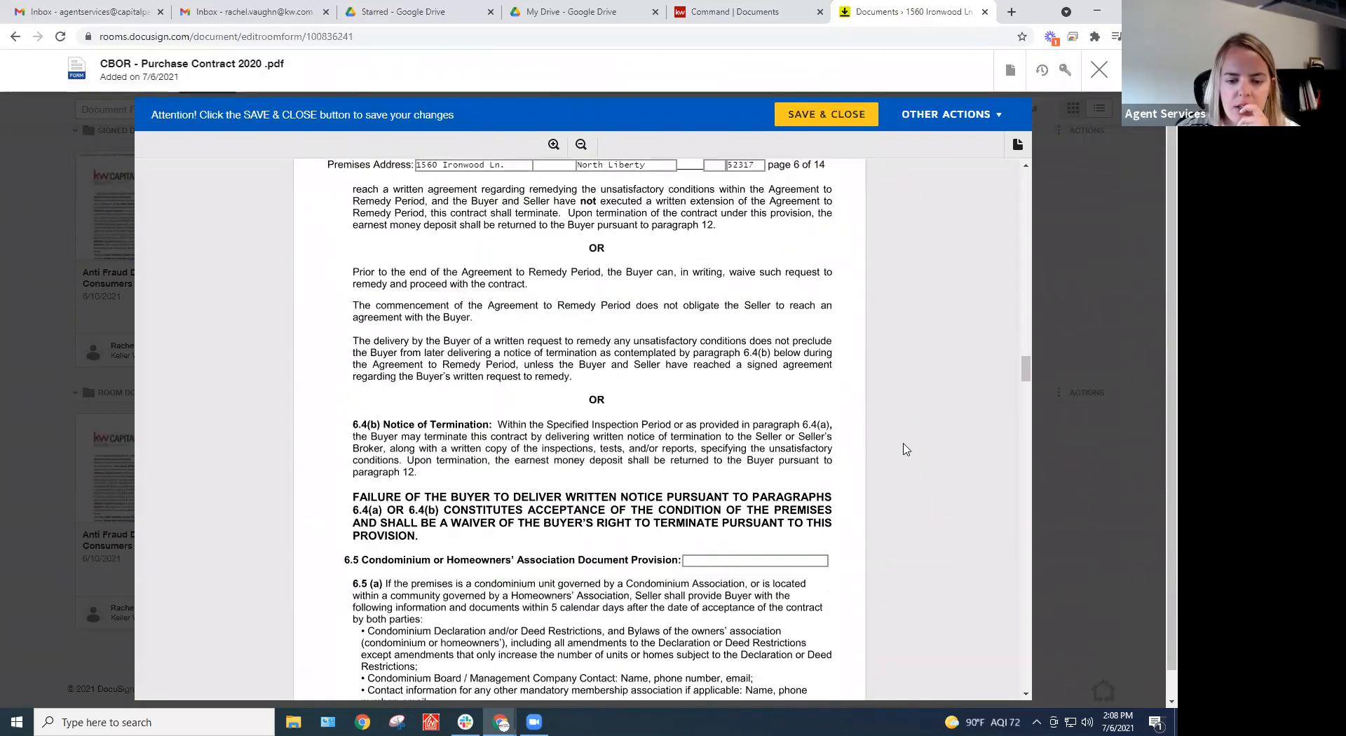
pyautogui.moveTo(1031, 446); pyautogui.dragTo(1010, 674)
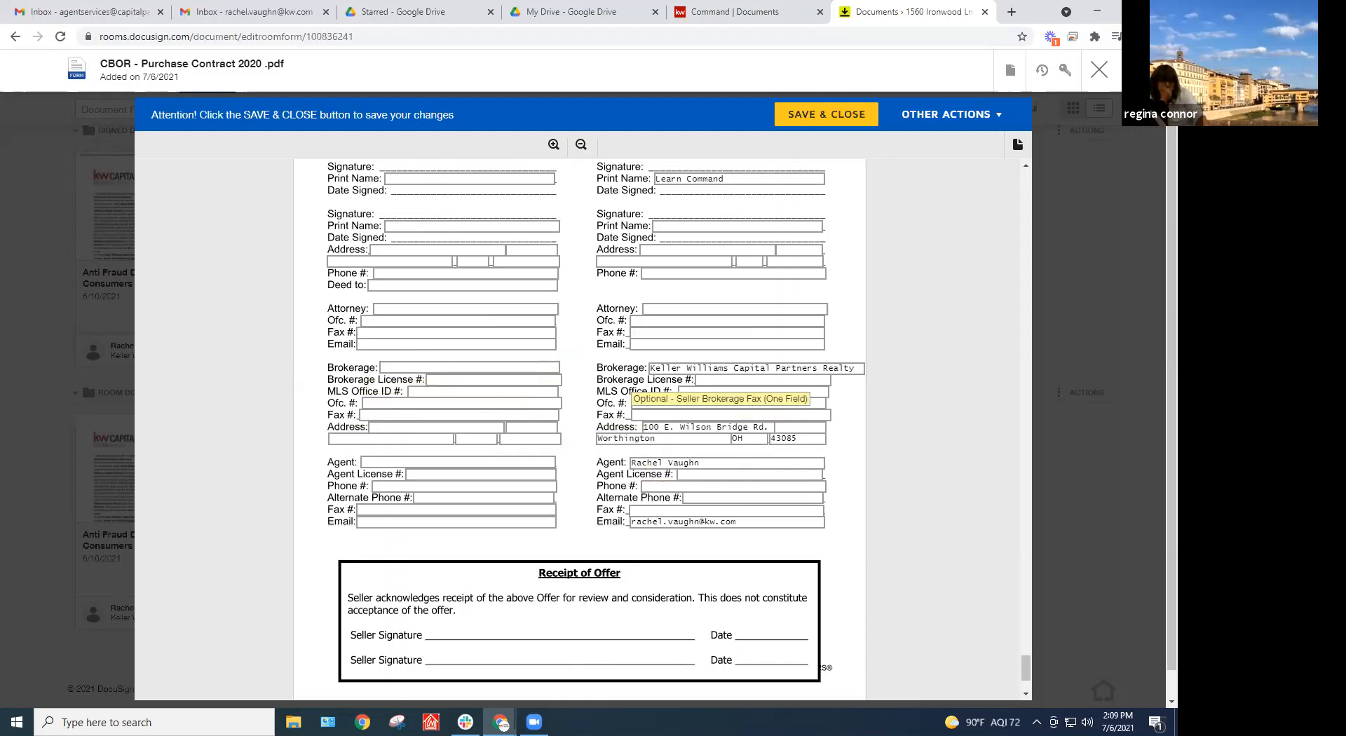
# Close the contract, edit the room, and enter Buyer Agent 1's street address and city Worthington
pyautogui.click(1099, 68)
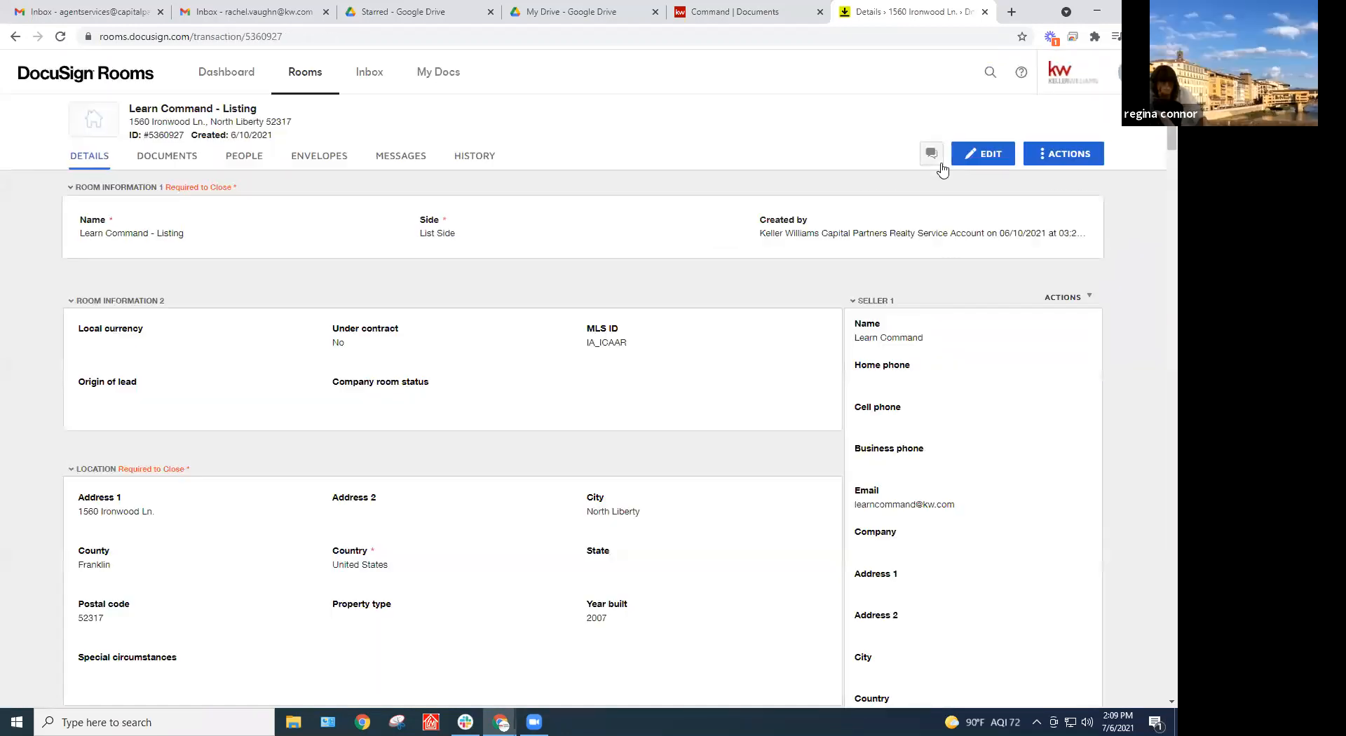
pyautogui.click(982, 153)
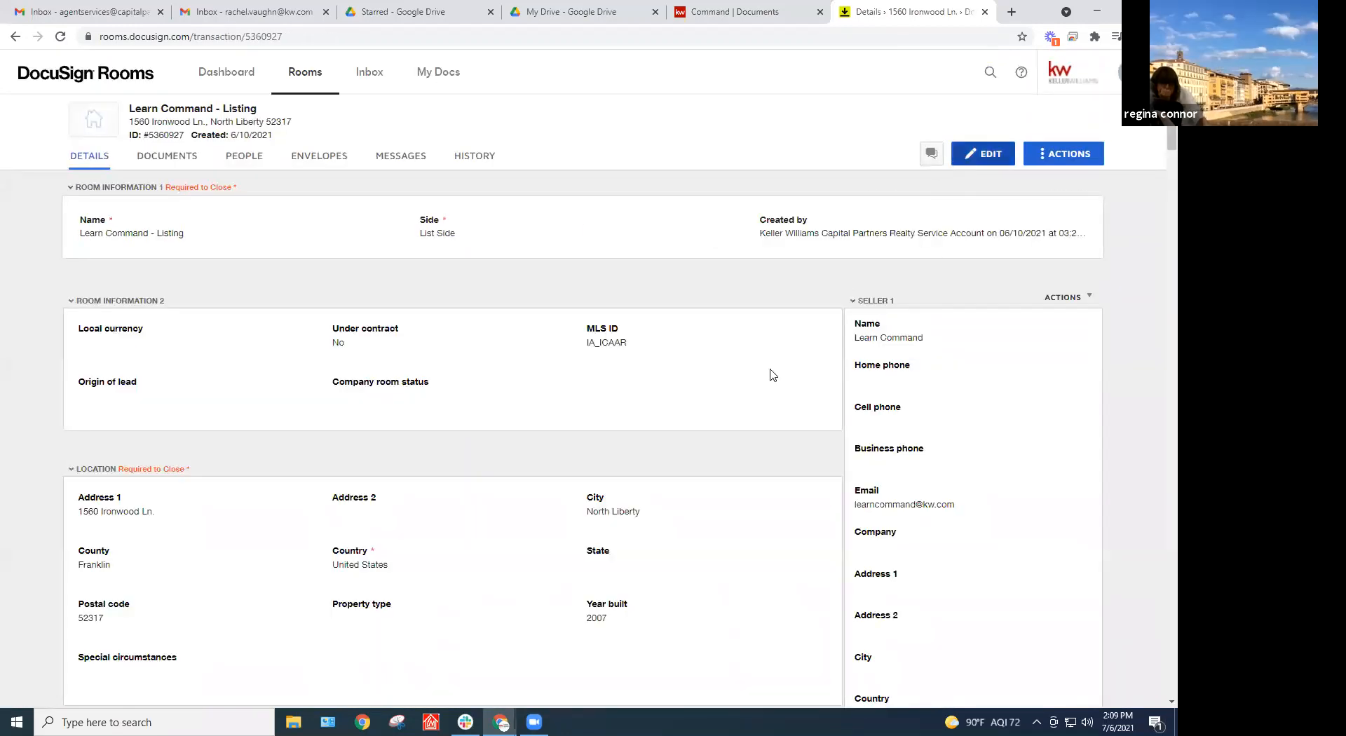
pyautogui.scroll(-8, 932, 505)
pyautogui.scroll(-20, 910, 532)
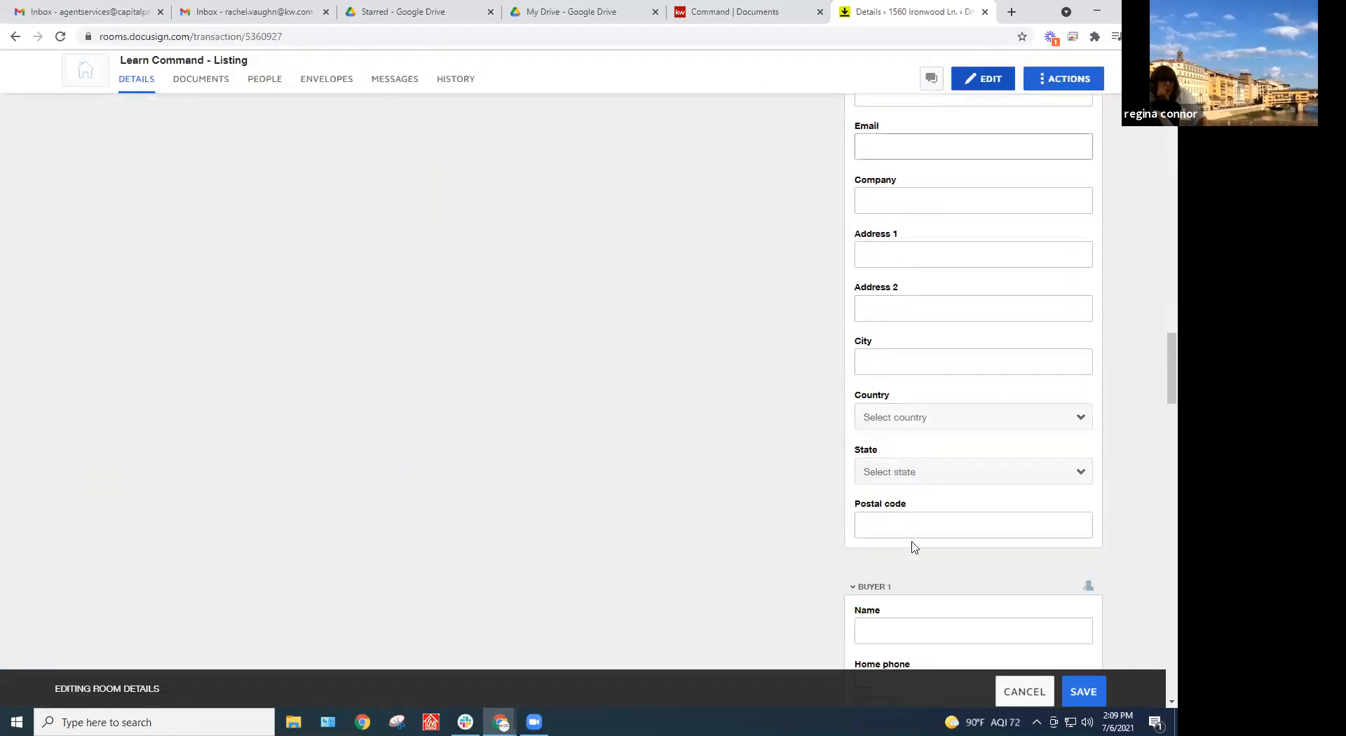
pyautogui.scroll(-10, 914, 546)
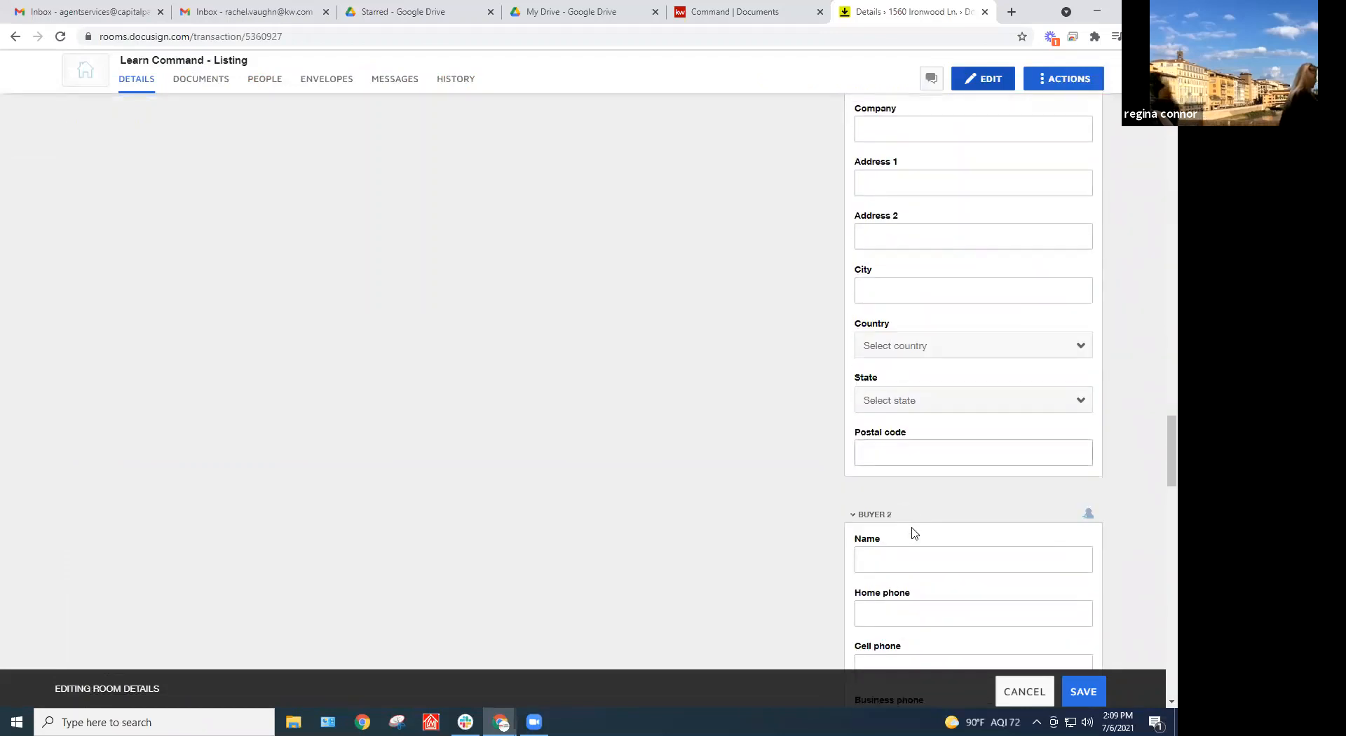
pyautogui.scroll(-6, 917, 534)
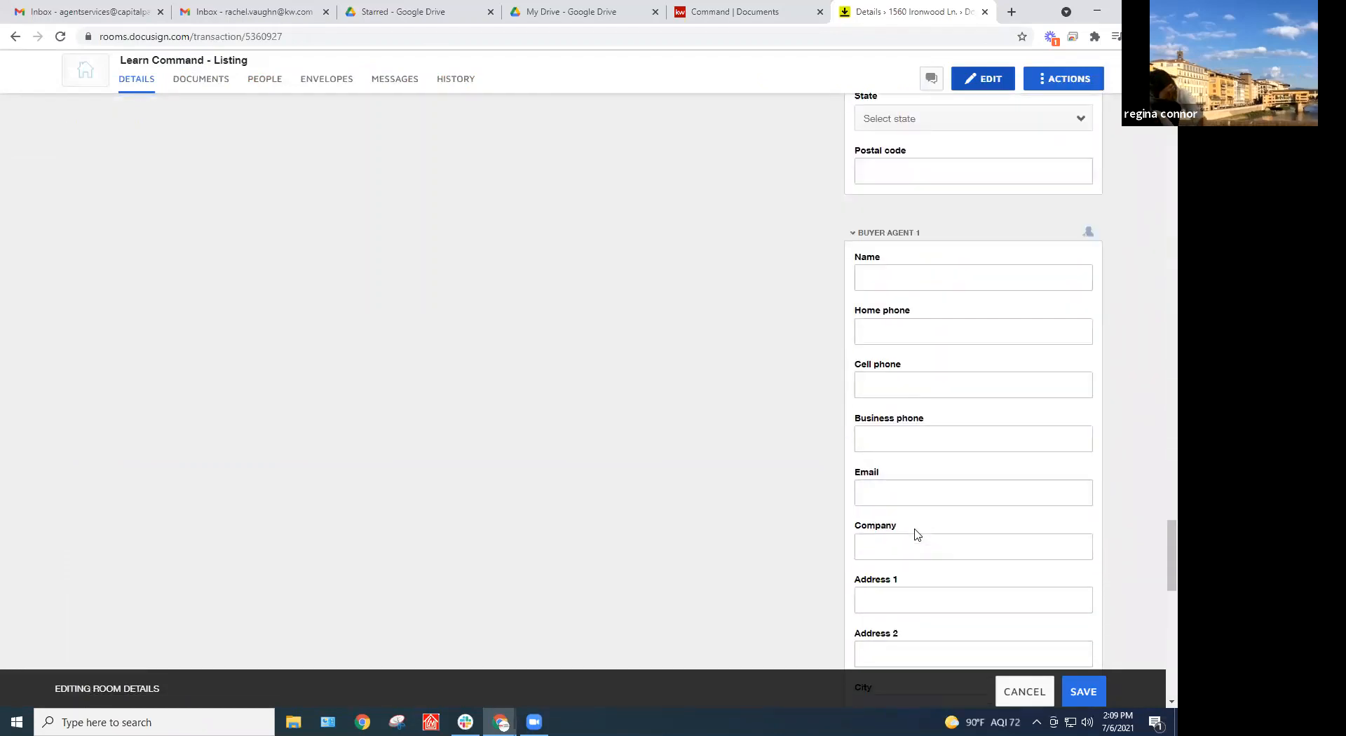
pyautogui.click(882, 523)
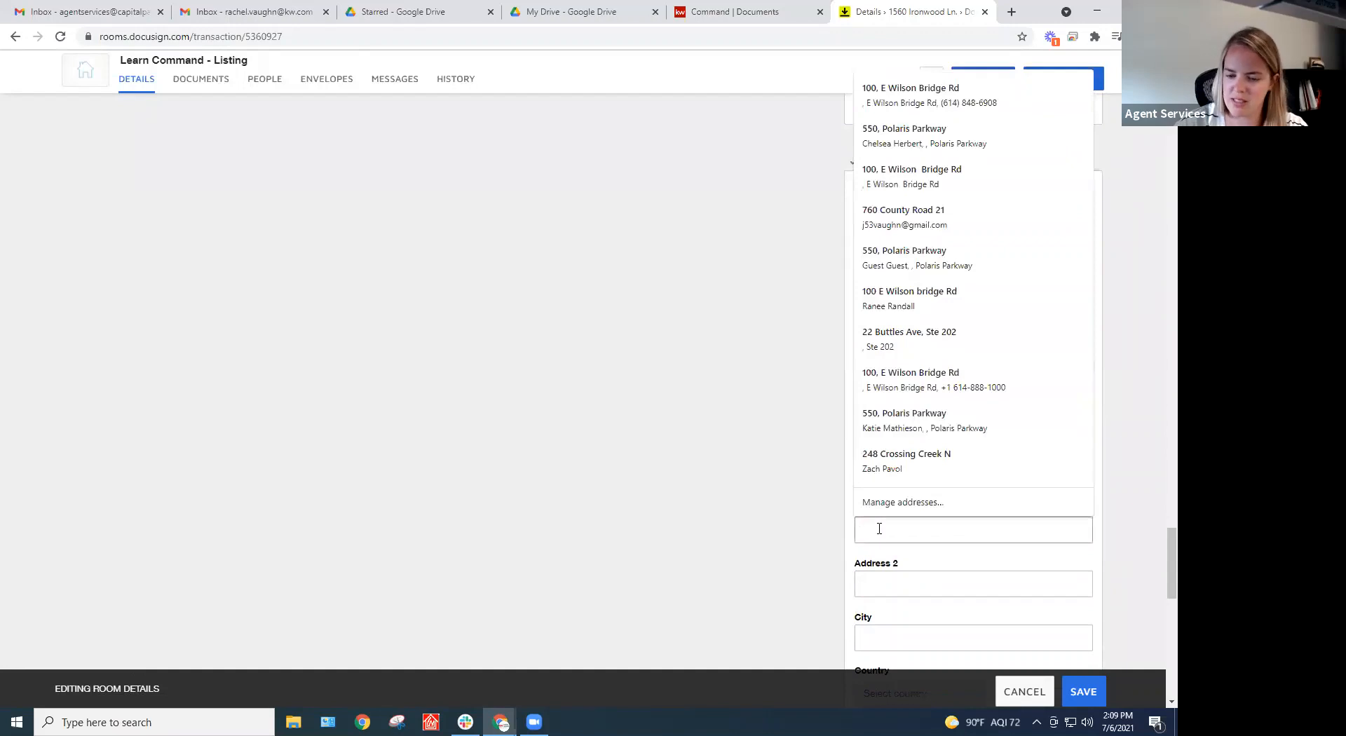
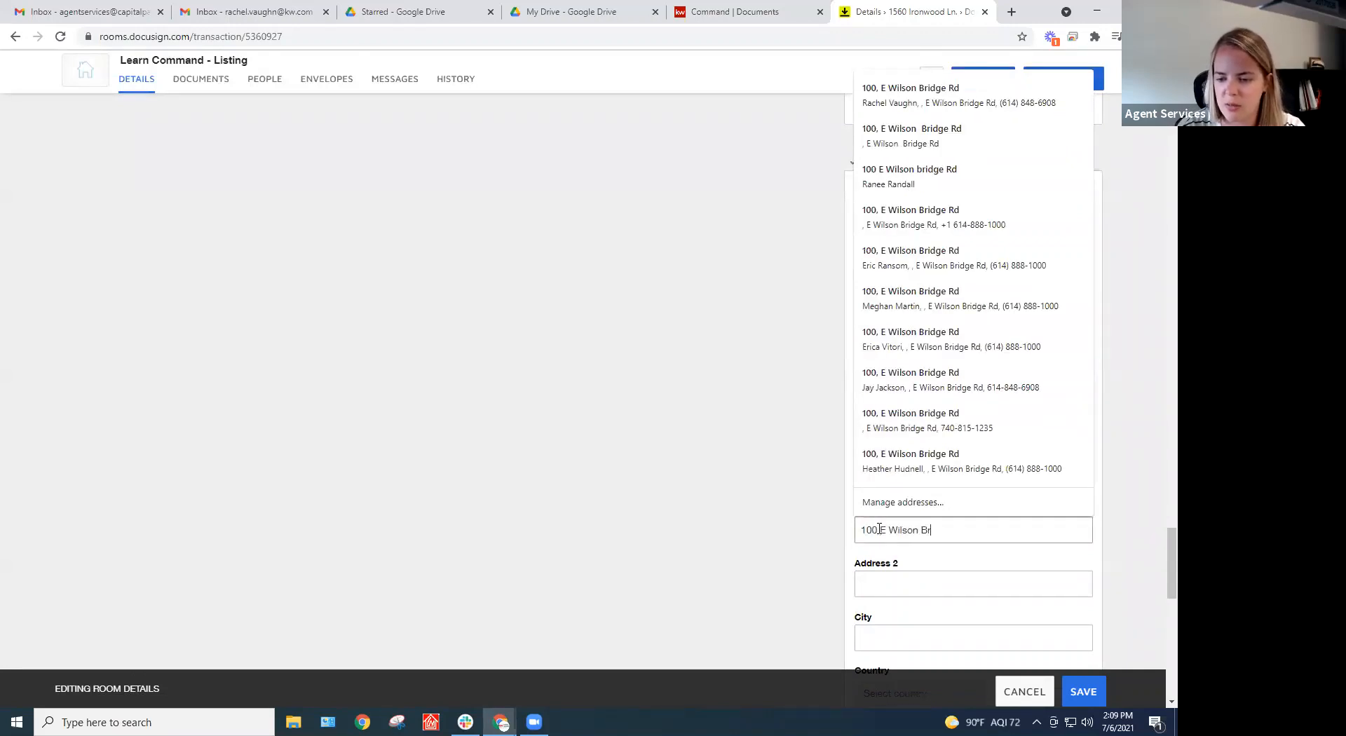
pyautogui.press('Tab')
pyautogui.press('Tab')
pyautogui.write('Wor')
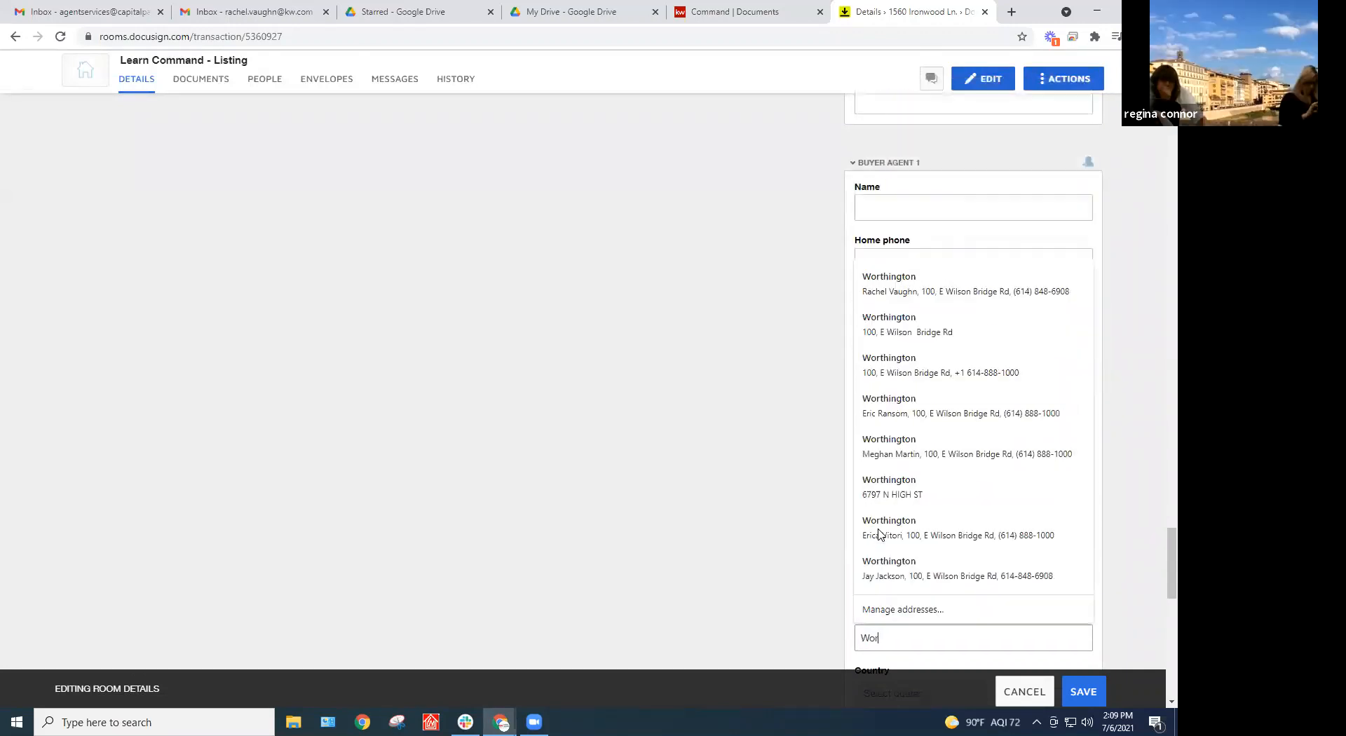
pyautogui.write('thington')
pyautogui.press('Tab')
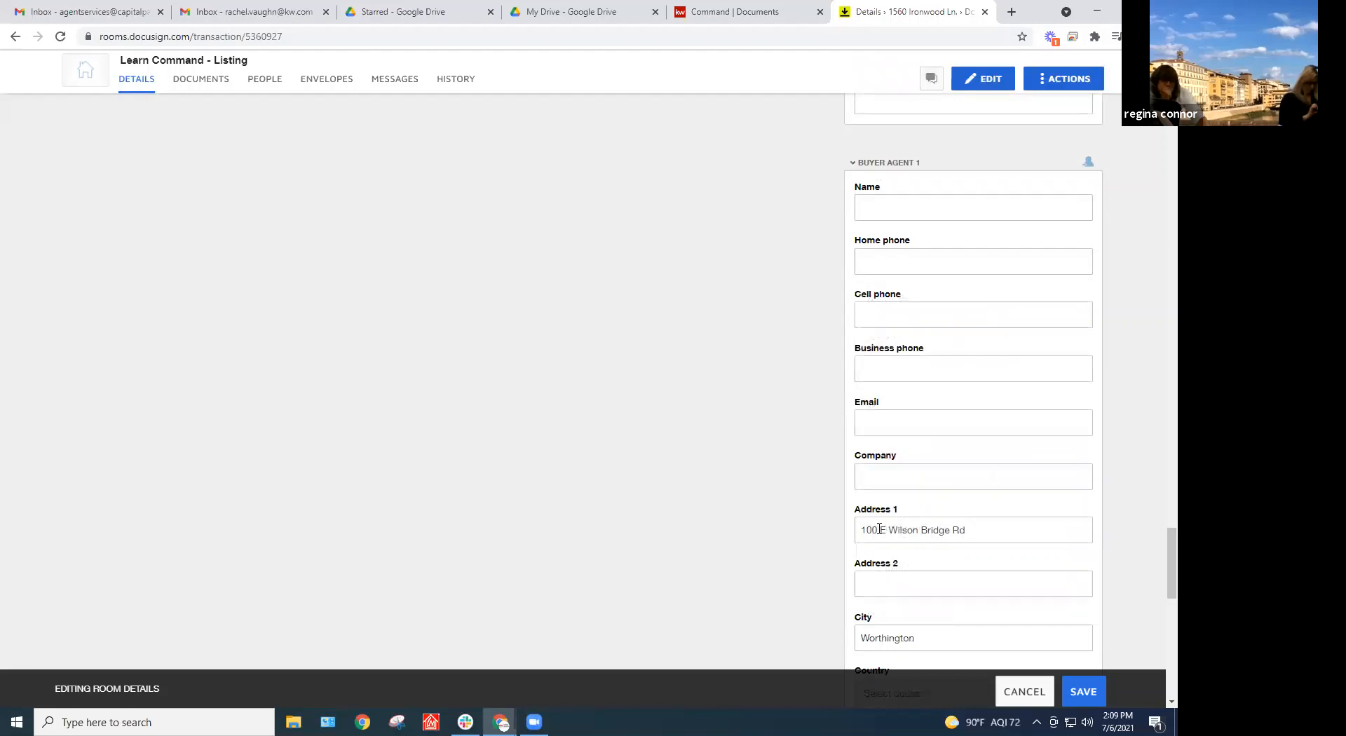
# Set Buyer Agent 1's country to United States, state Ohio, and postal code, then save
pyautogui.scroll(-3, 997, 499)
pyautogui.click(964, 482)
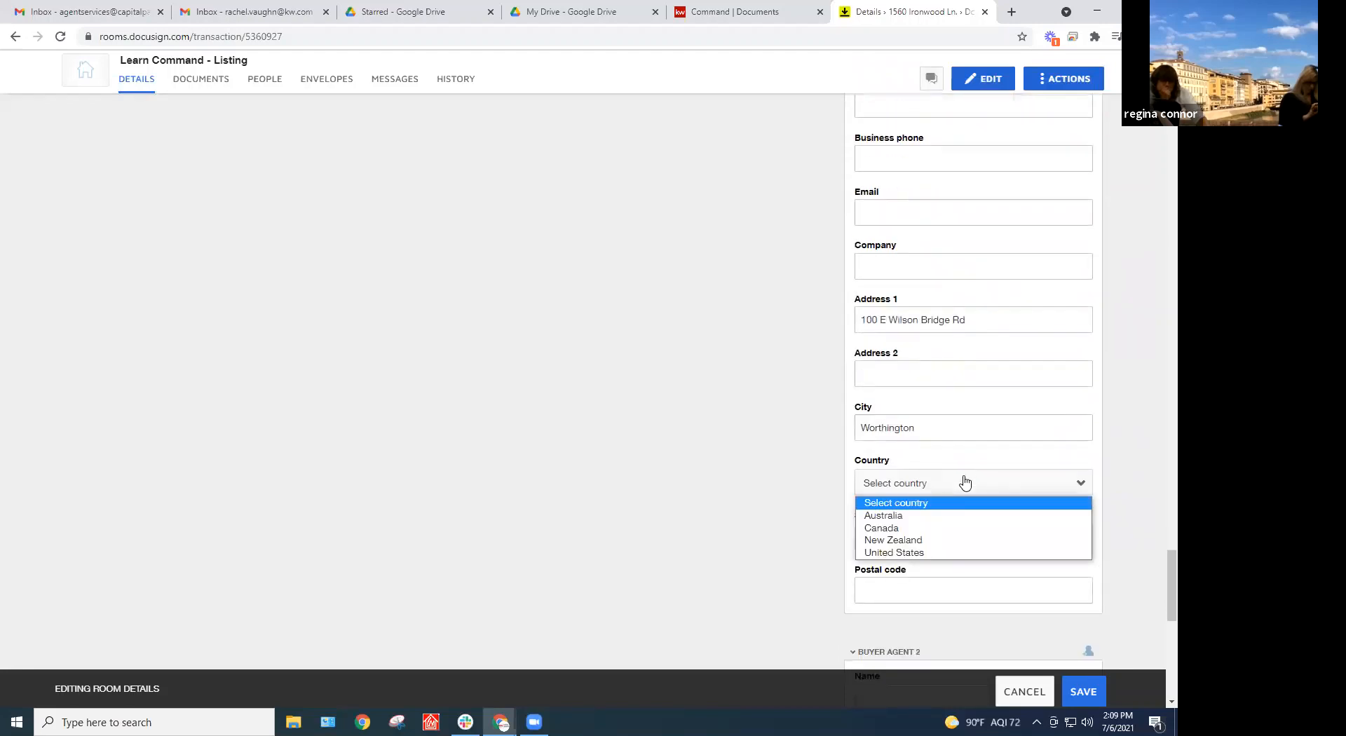
pyautogui.click(930, 554)
pyautogui.click(935, 547)
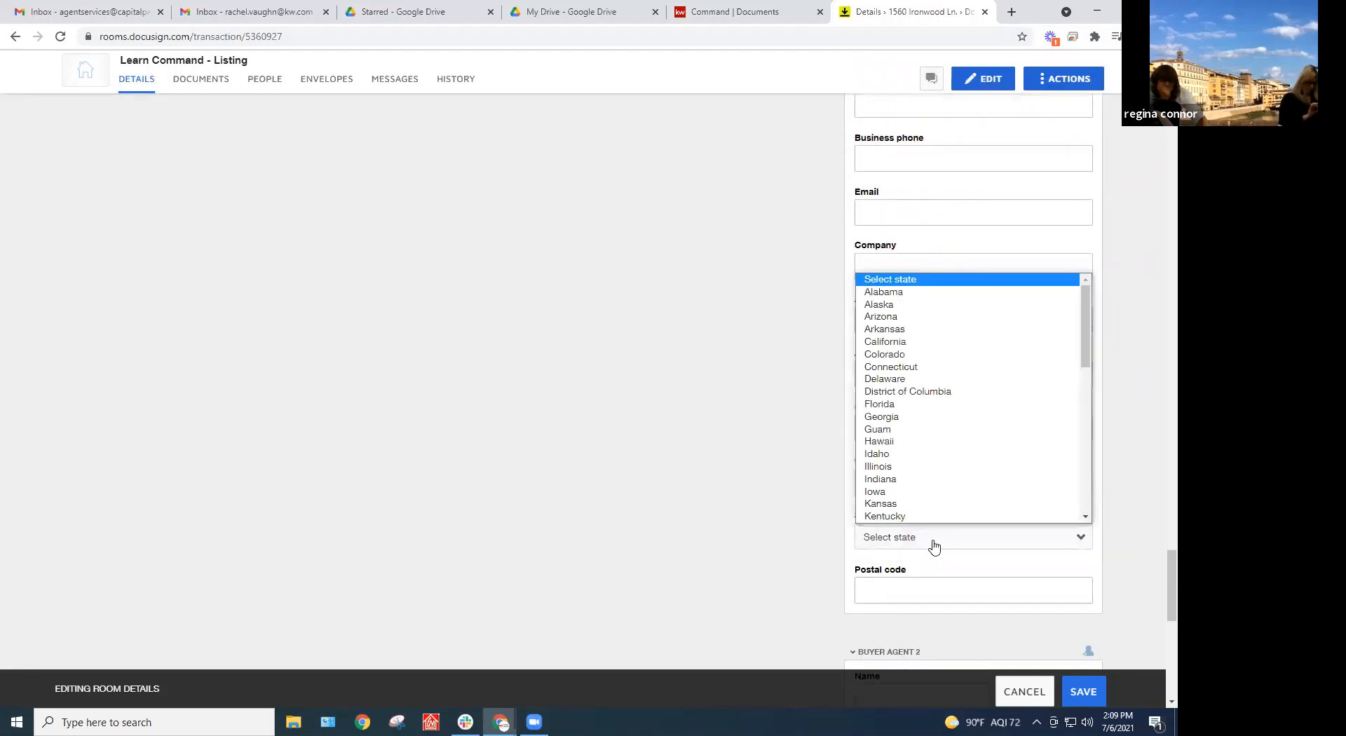
pyautogui.press('o')
pyautogui.press('Return')
pyautogui.click(891, 599)
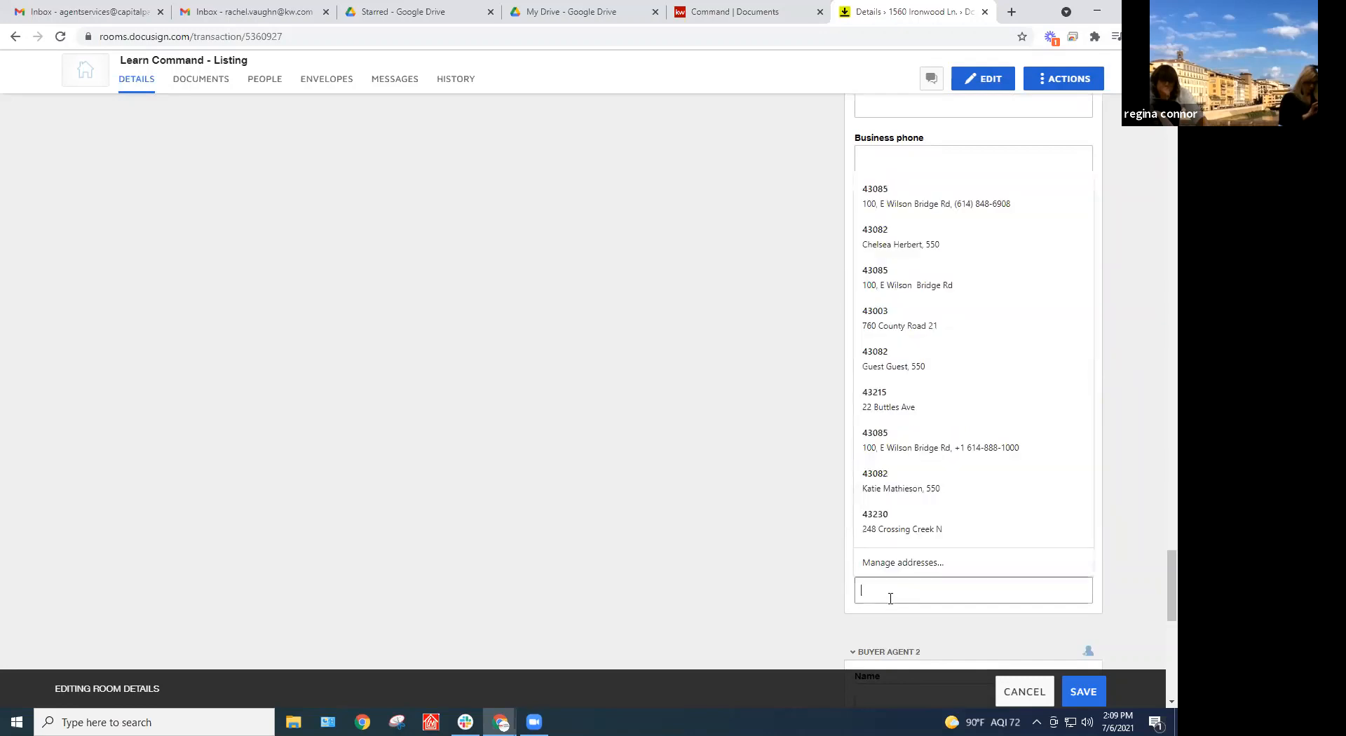
pyautogui.write('43085')
pyautogui.press('Down')
pyautogui.press('Return')
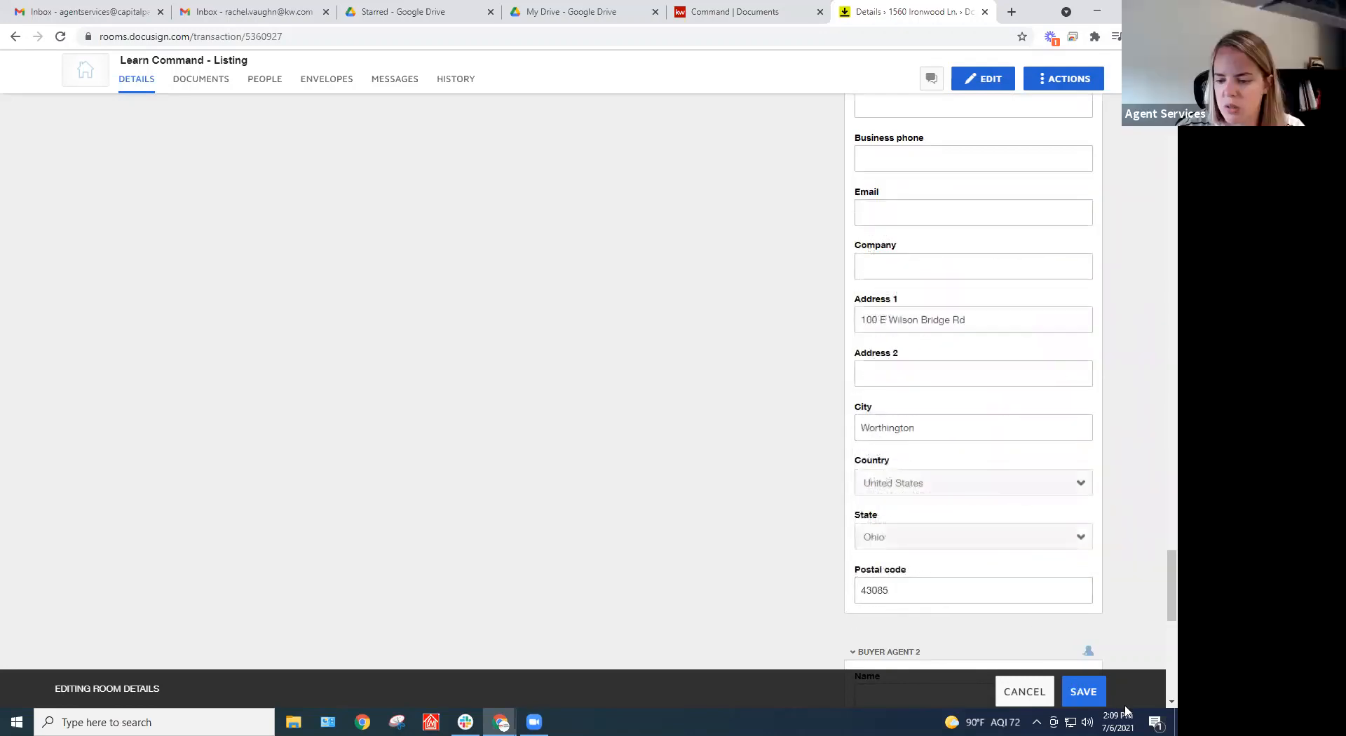
pyautogui.click(1084, 693)
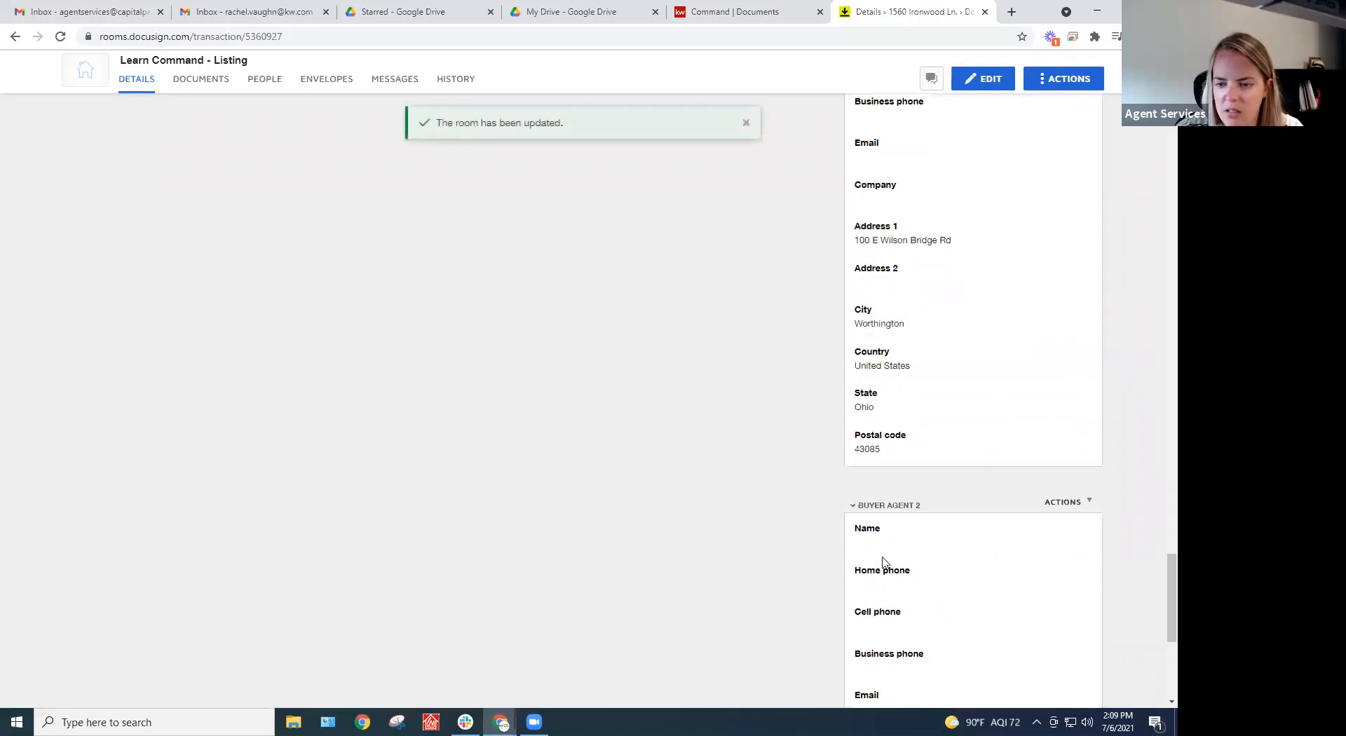
# Reopen the CBOR - Purchase Contract 2020 form from the room's documents and review it
pyautogui.scroll(5, 876, 526)
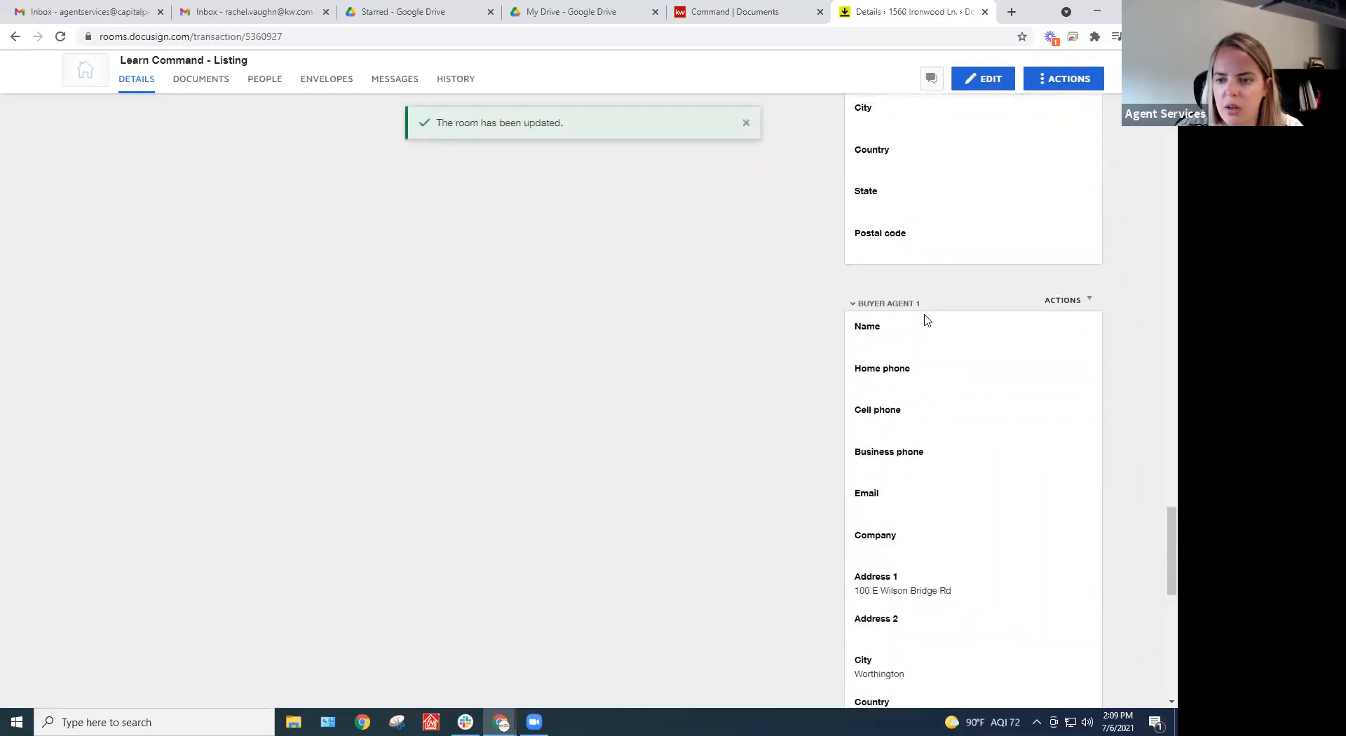
pyautogui.click(210, 80)
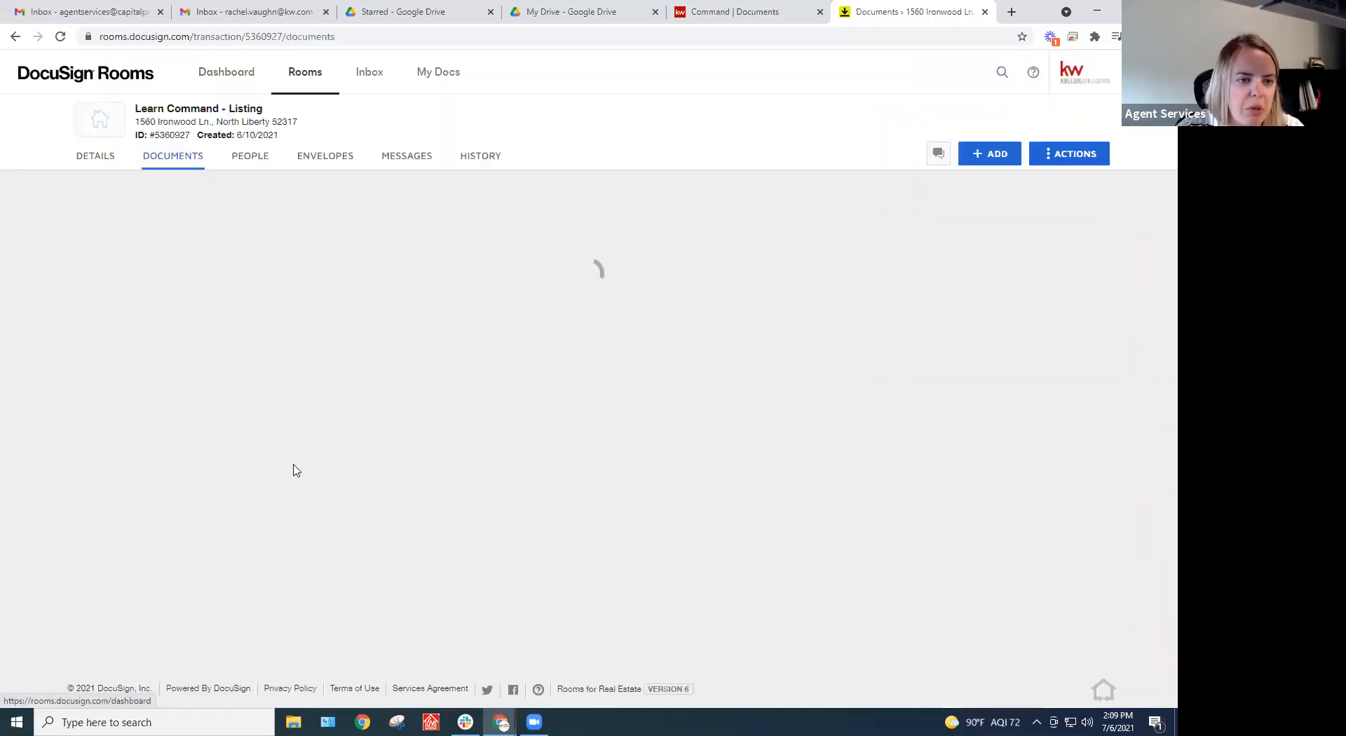
pyautogui.scroll(-5, 354, 425)
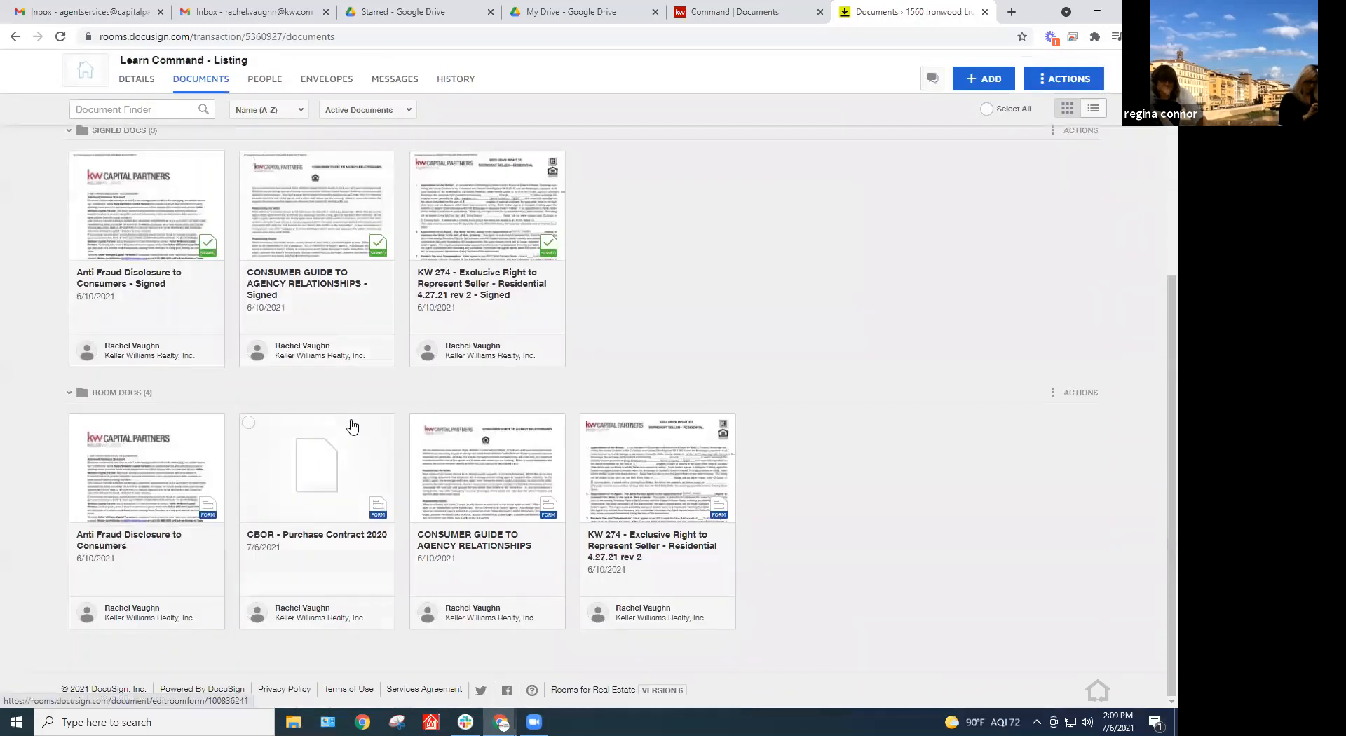
pyautogui.click(319, 452)
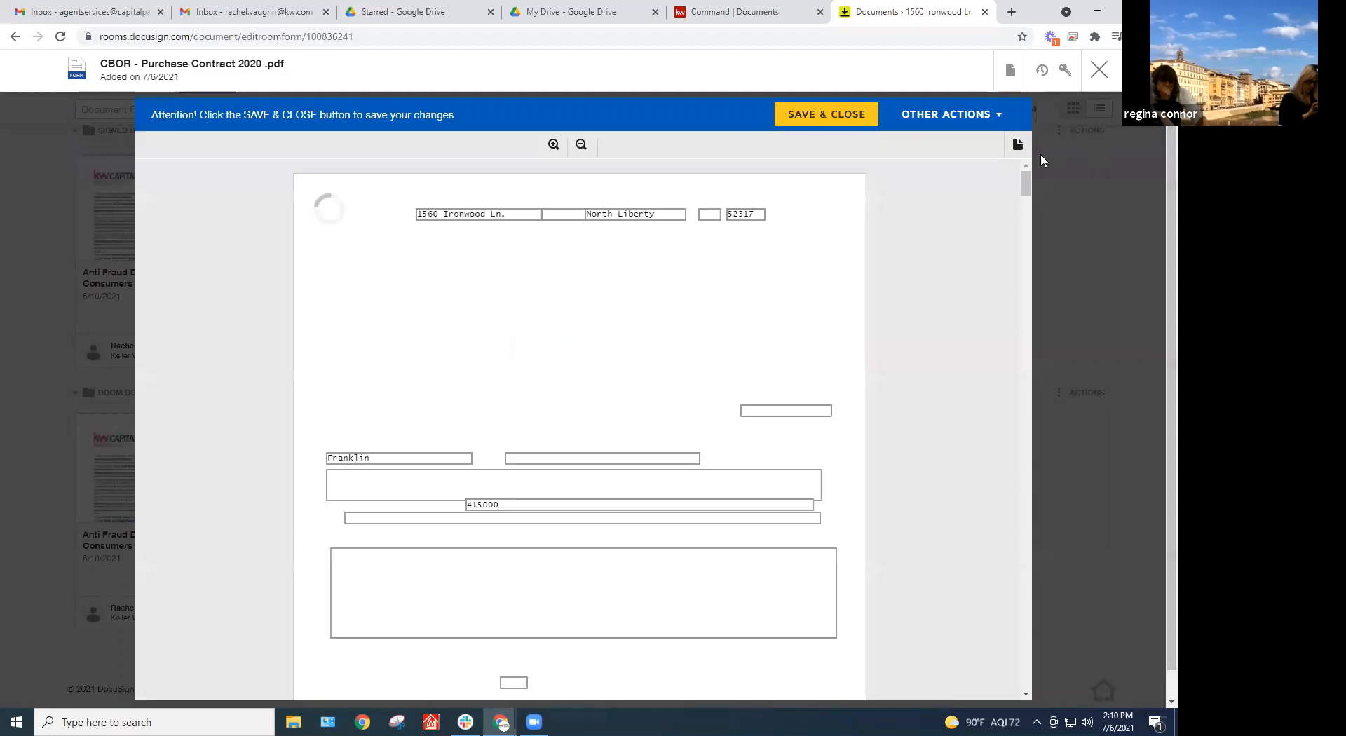
pyautogui.moveTo(1031, 186); pyautogui.dragTo(995, 690)
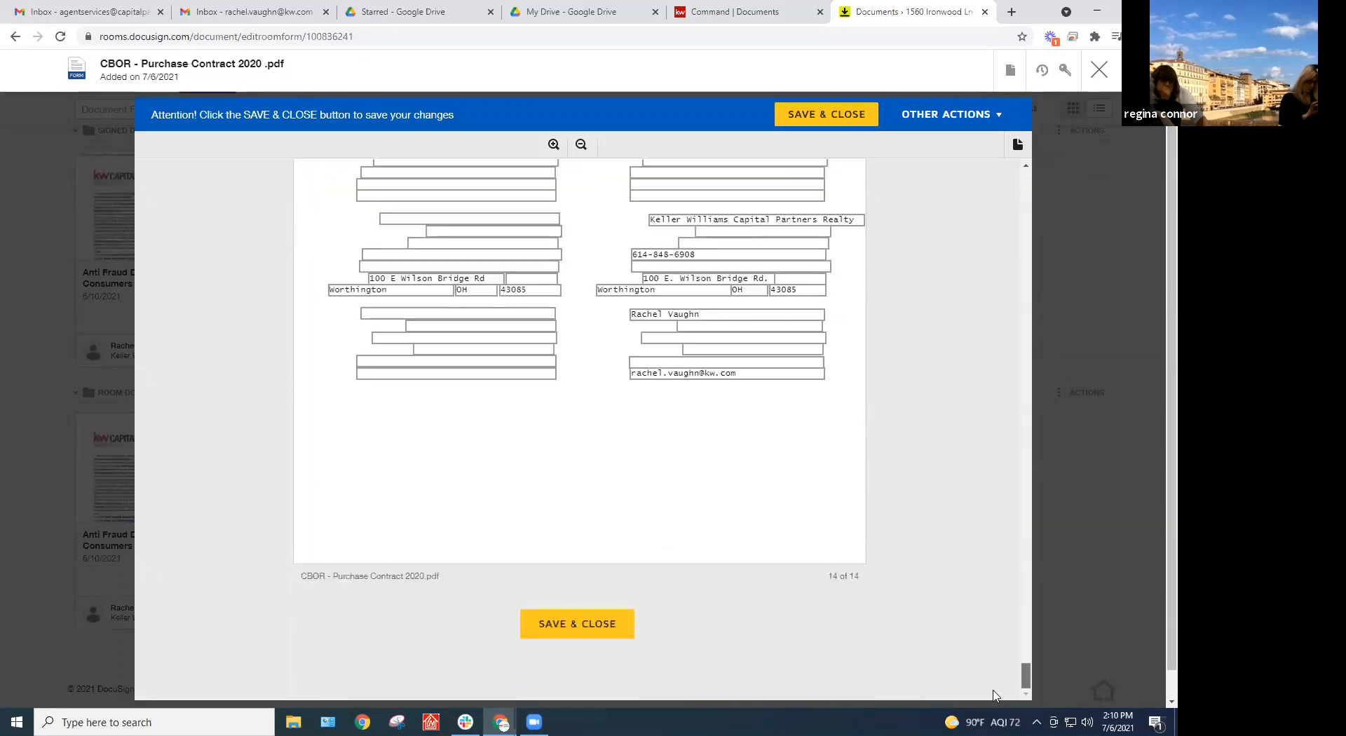
# Close the purchase contract form editor and show the room's Details
pyautogui.scroll(3, 857, 613)
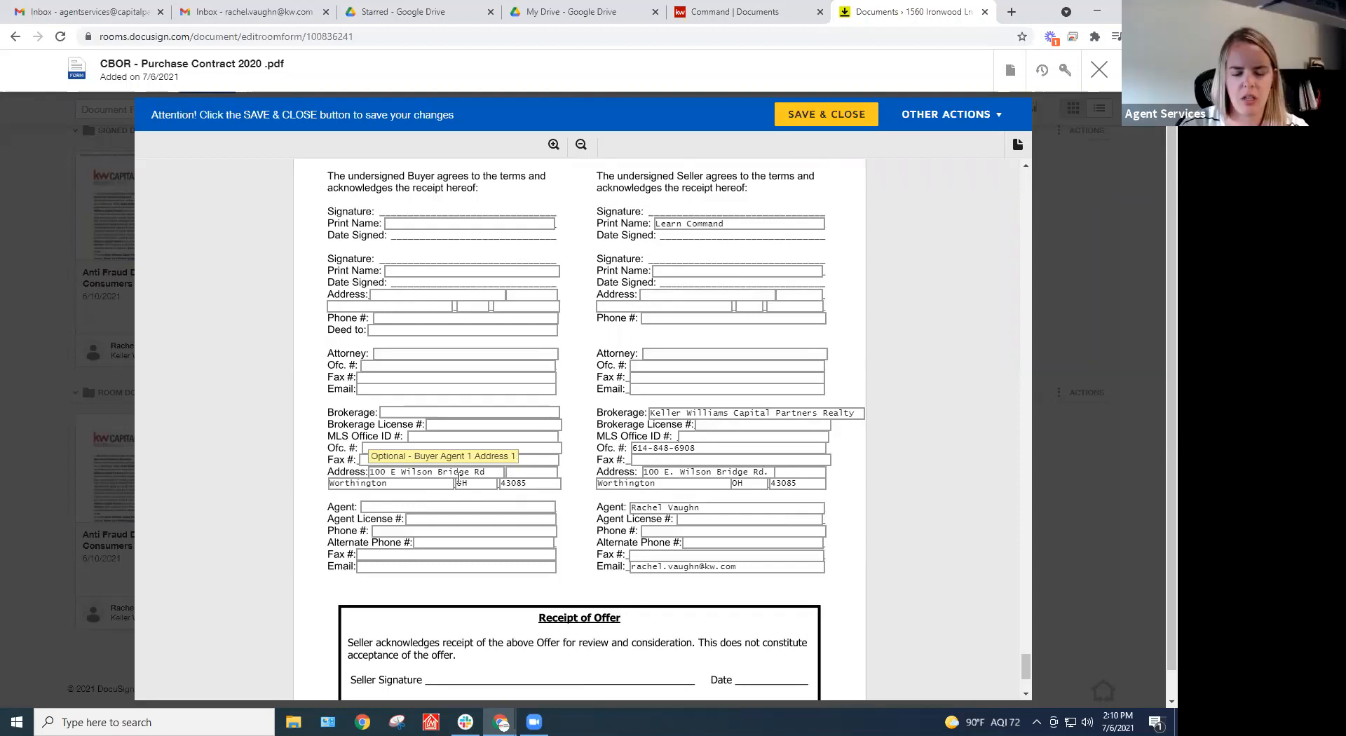
pyautogui.click(1099, 70)
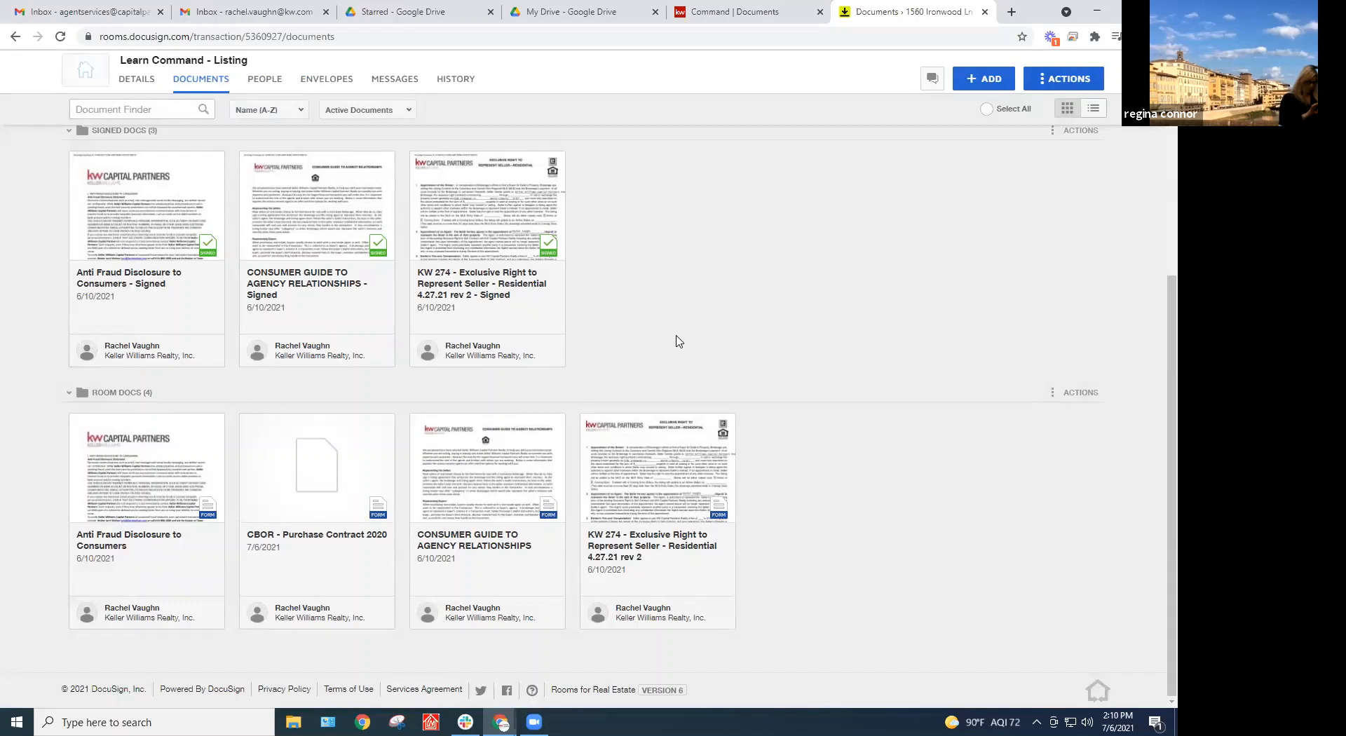
pyautogui.click(95, 99)
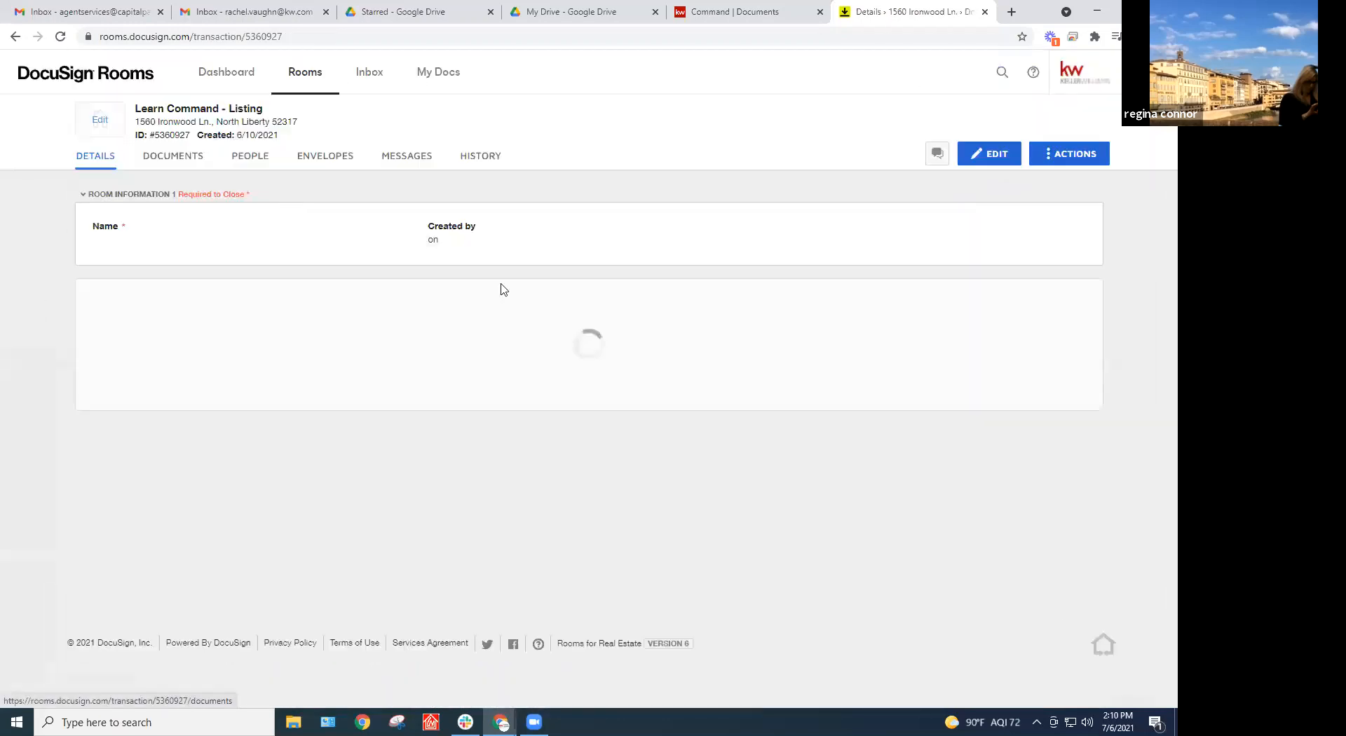
pyautogui.scroll(-3, 1042, 410)
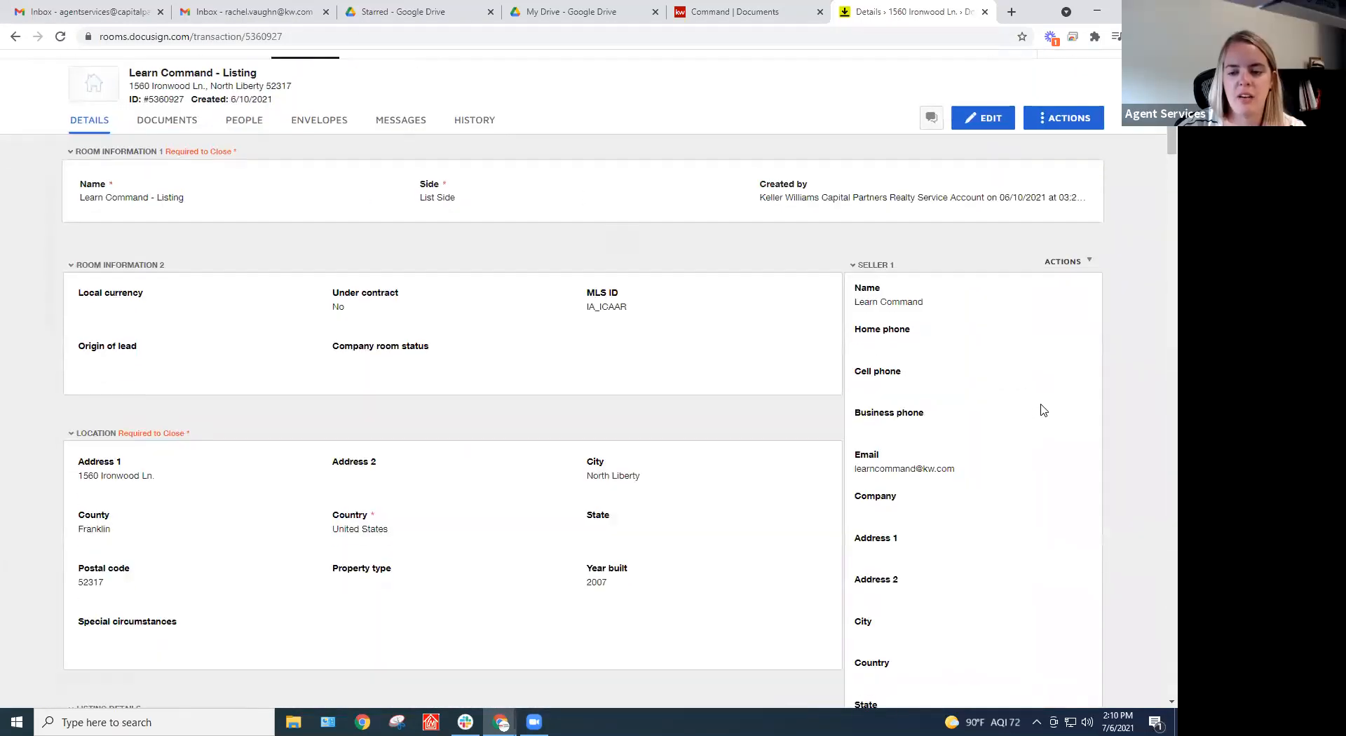
pyautogui.scroll(-3, 1042, 410)
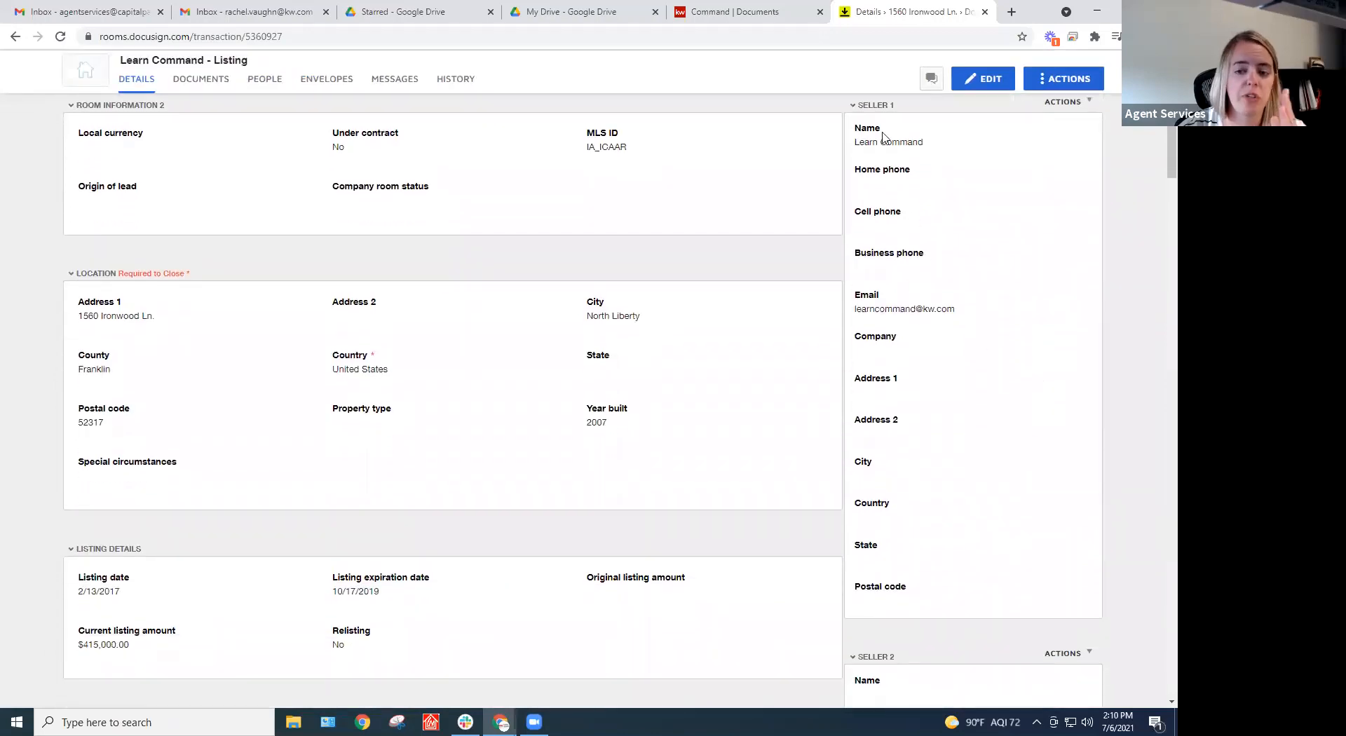
pyautogui.scroll(-10, 1015, 435)
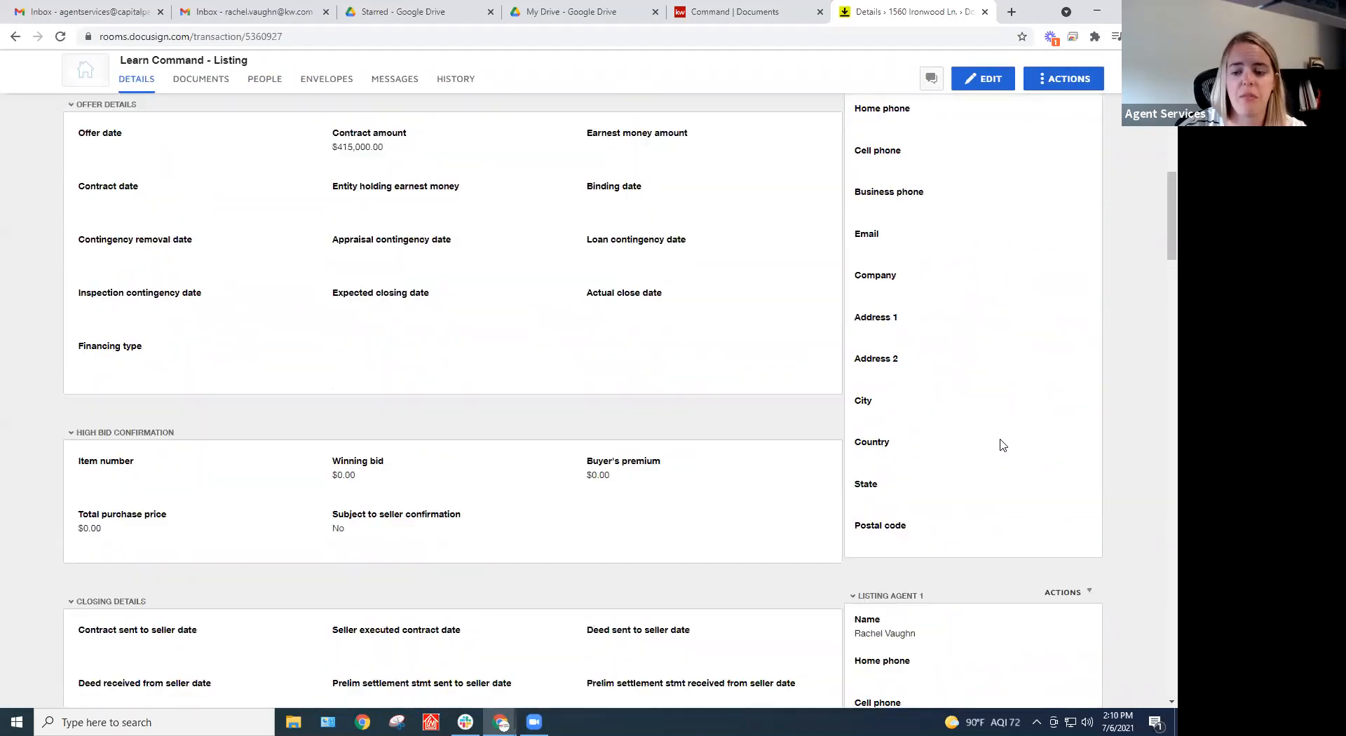
pyautogui.scroll(-2, 950, 436)
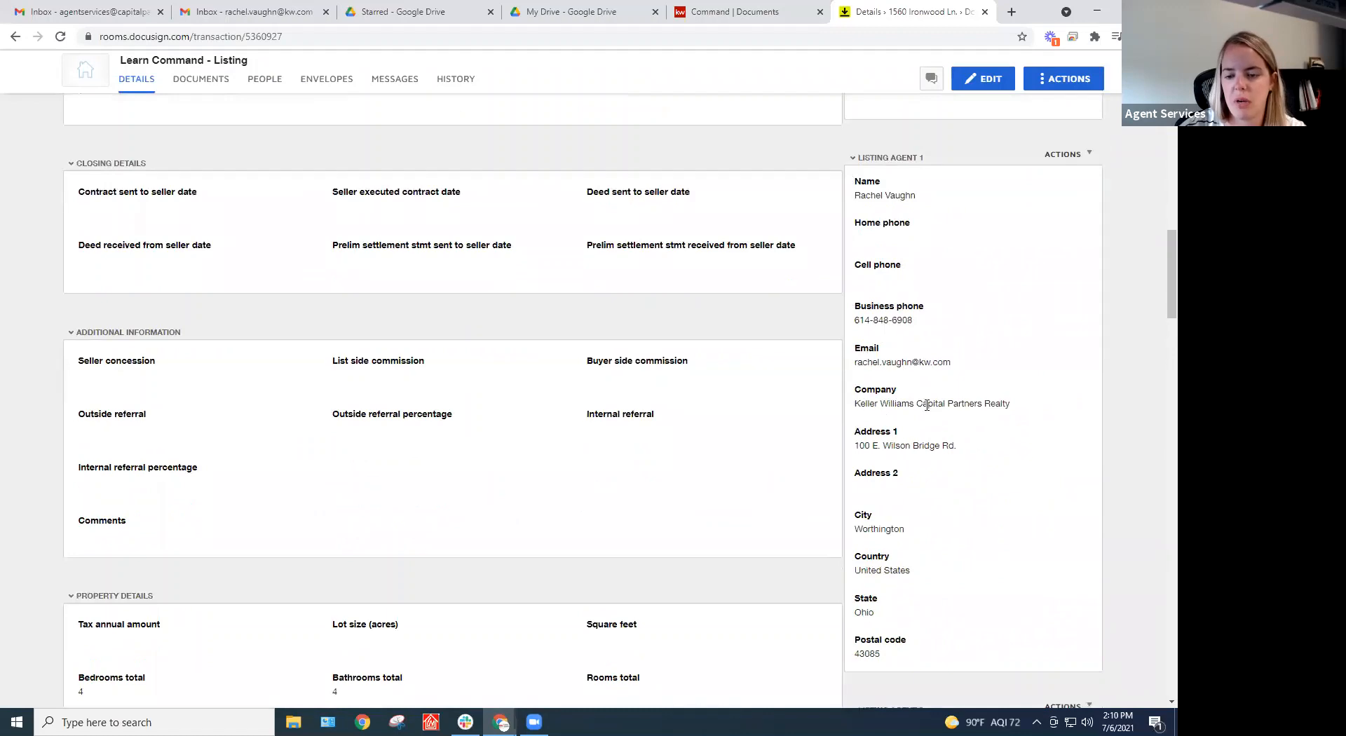
pyautogui.scroll(-2, 926, 405)
pyautogui.scroll(1, 916, 313)
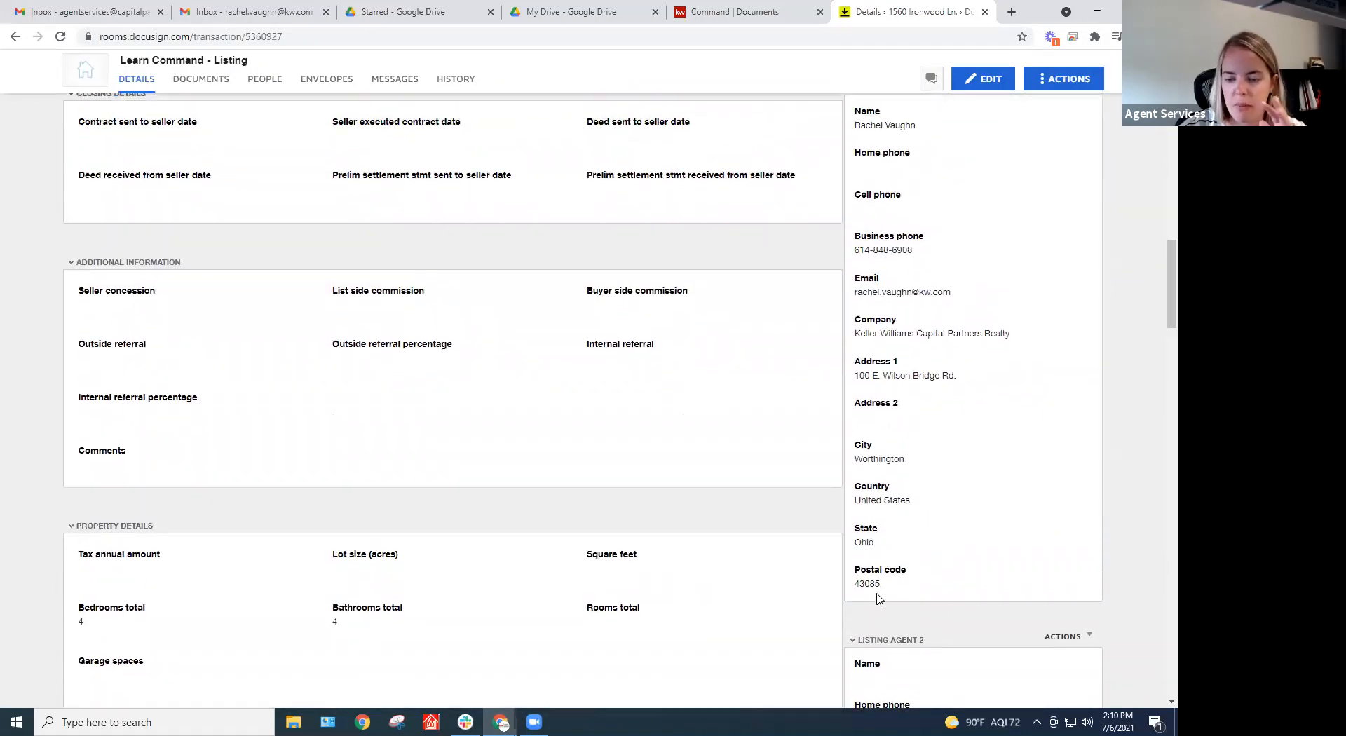
pyautogui.scroll(1, 946, 328)
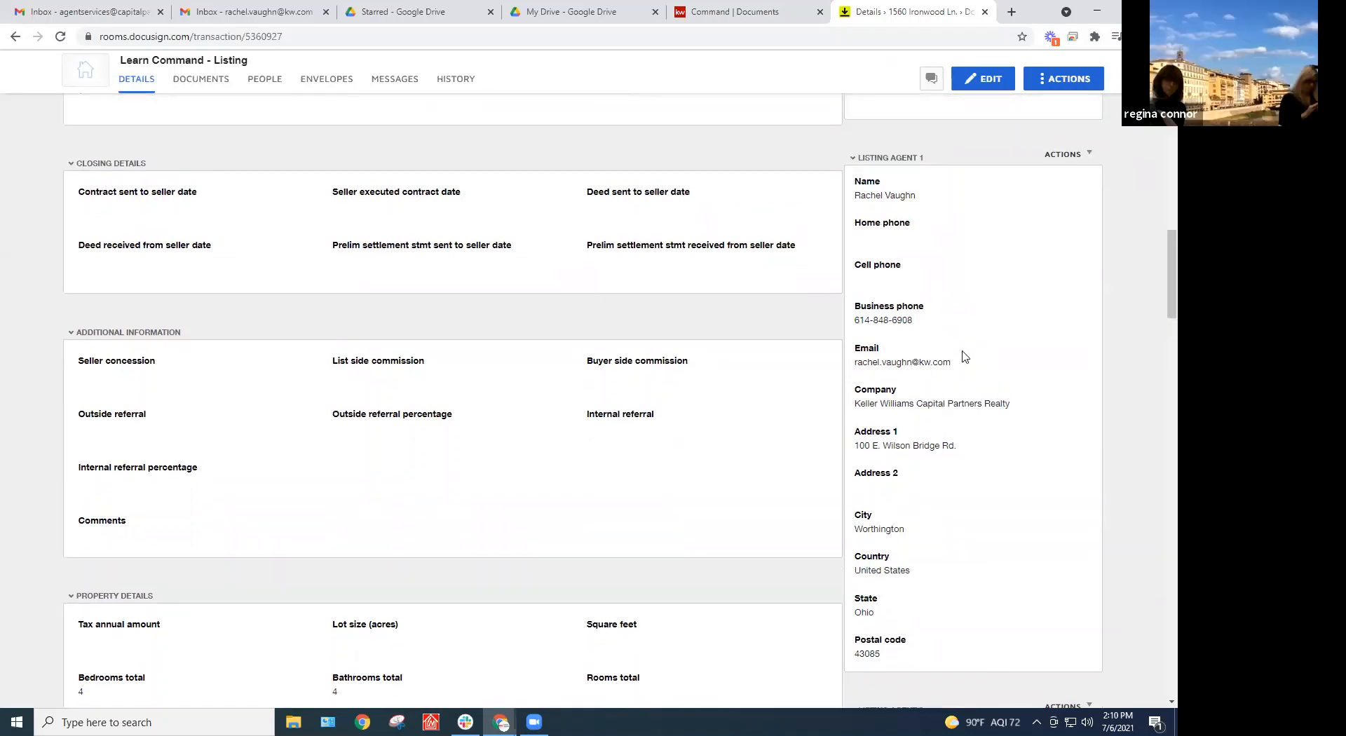
pyautogui.scroll(-1, 964, 357)
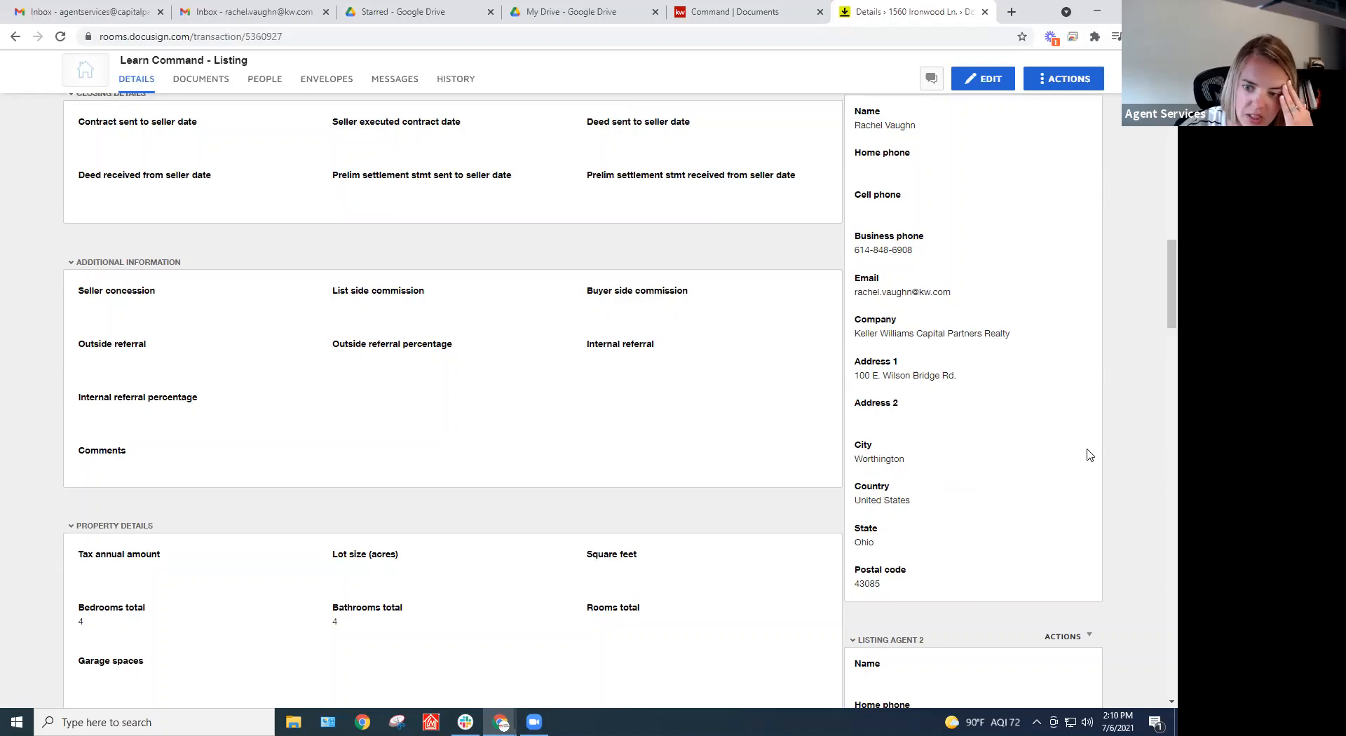
pyautogui.scroll(15, 1065, 458)
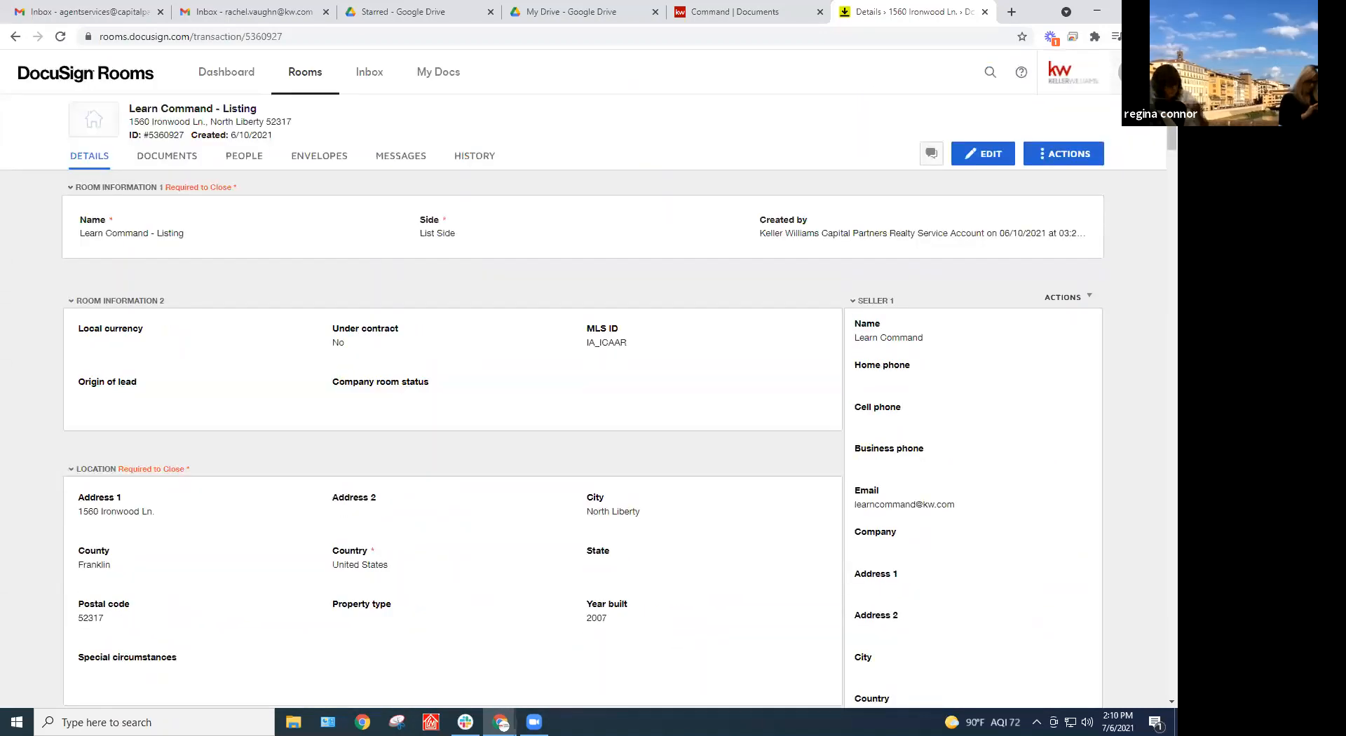
pyautogui.click(1130, 72)
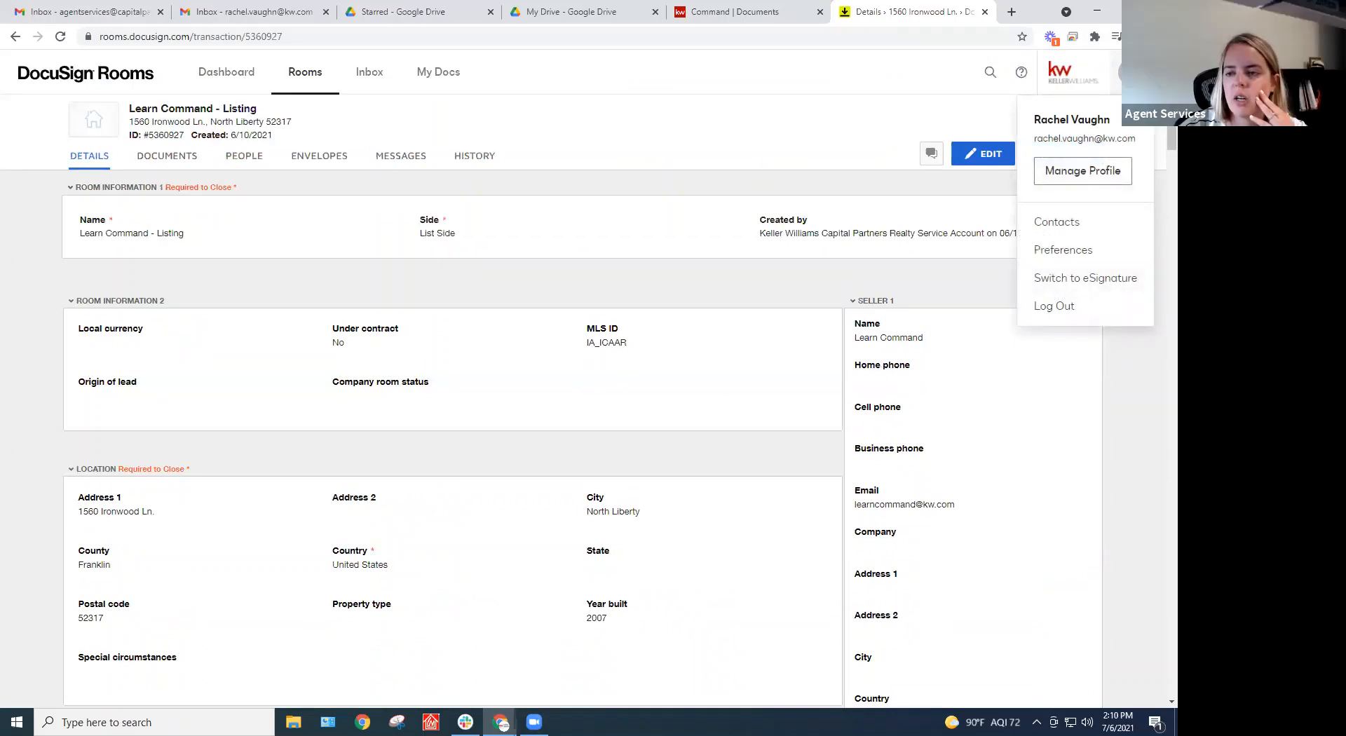
pyautogui.click(1096, 178)
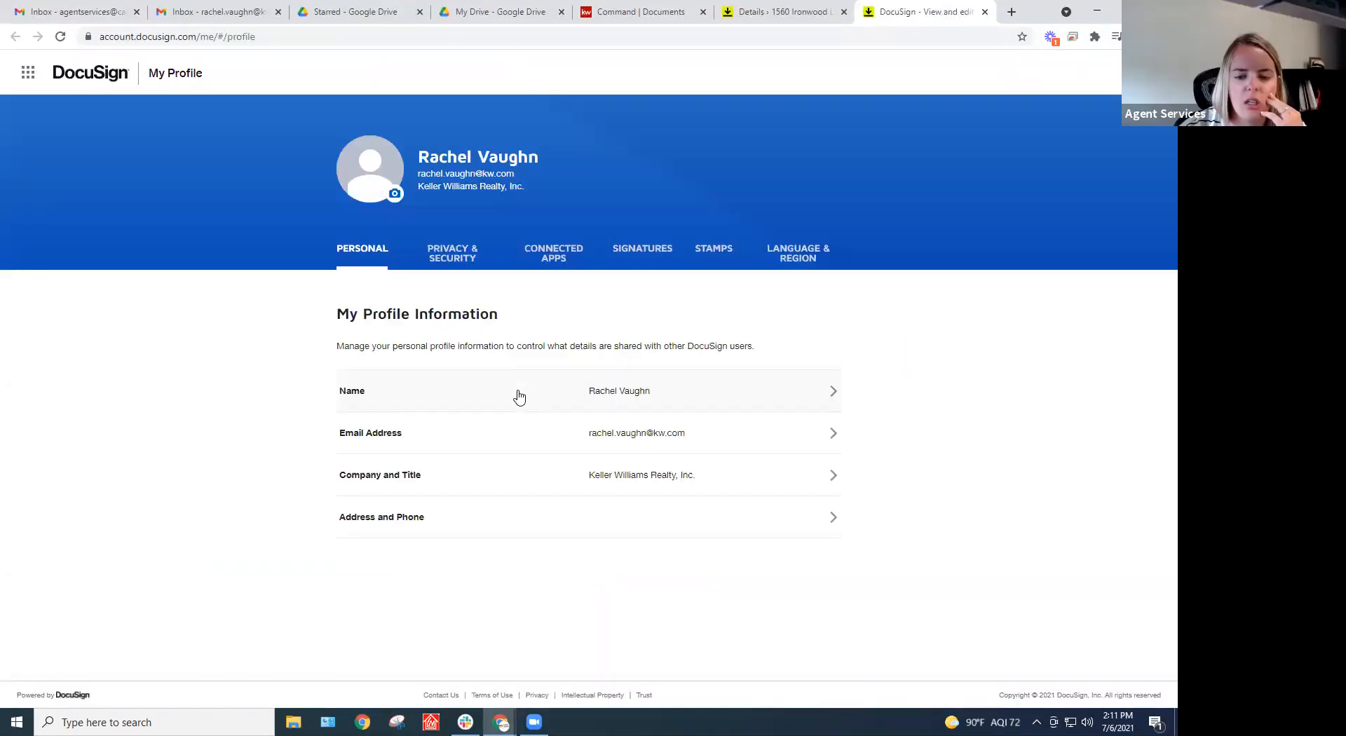
pyautogui.click(574, 529)
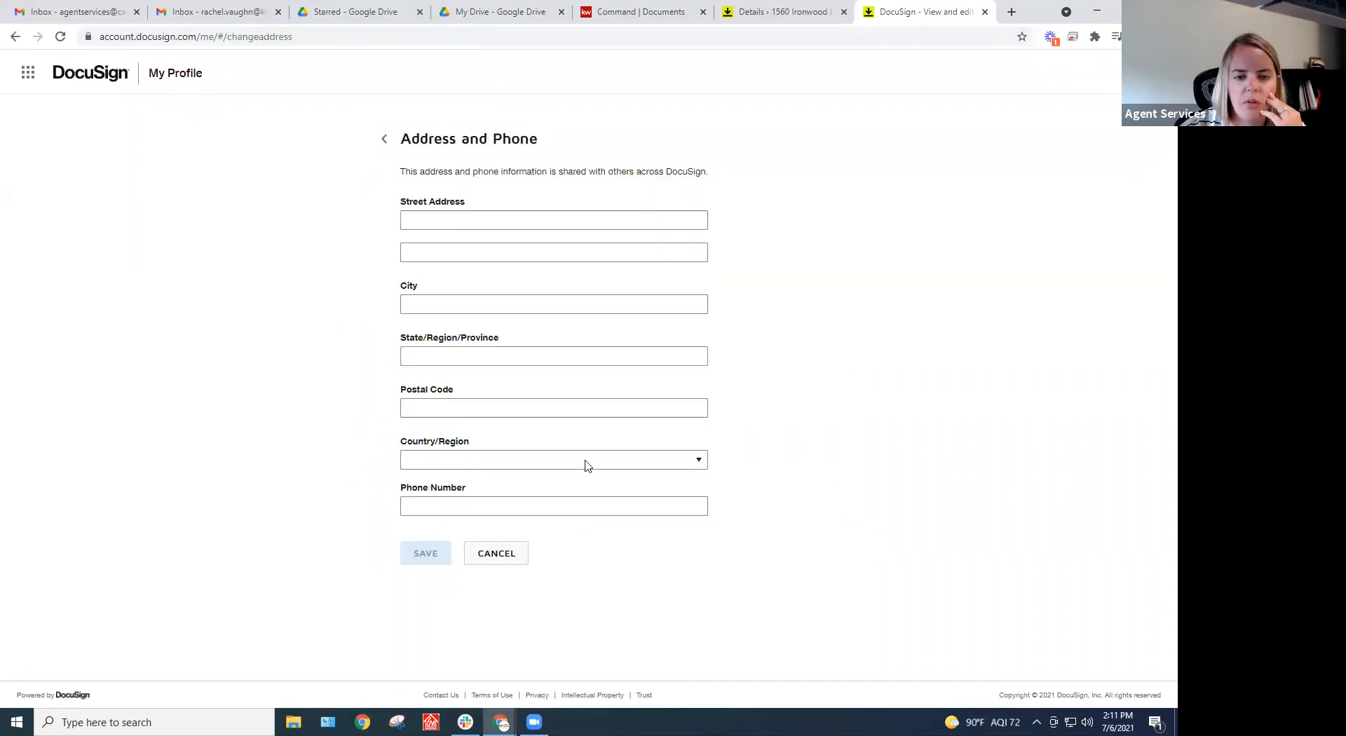
pyautogui.click(410, 218)
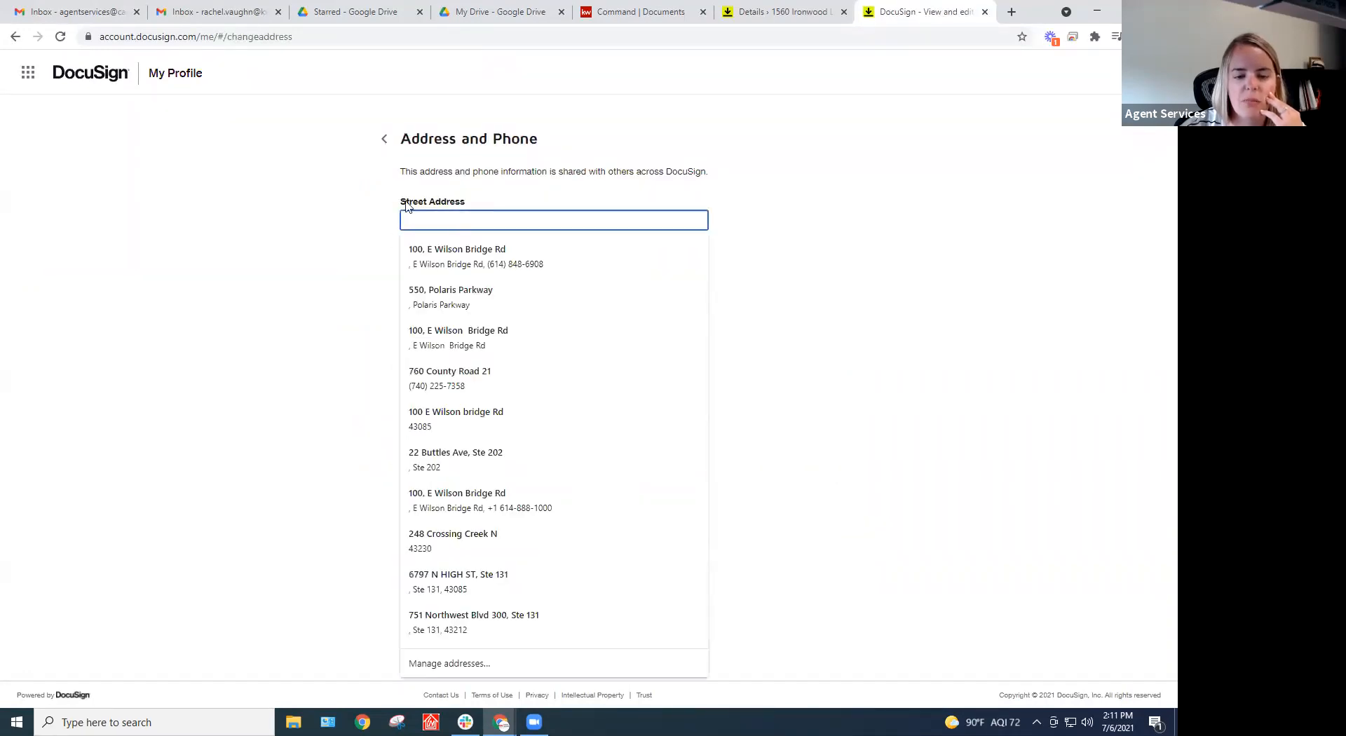
pyautogui.click(303, 204)
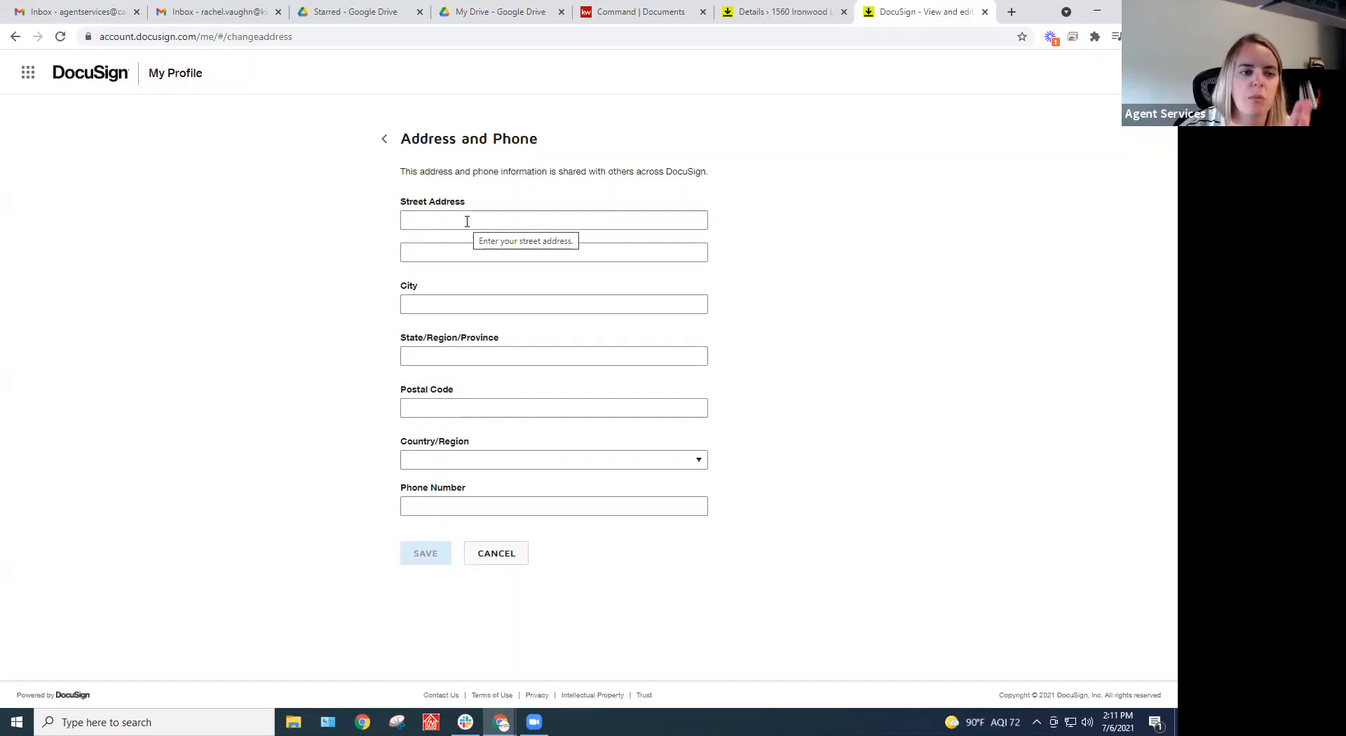
pyautogui.click(15, 36)
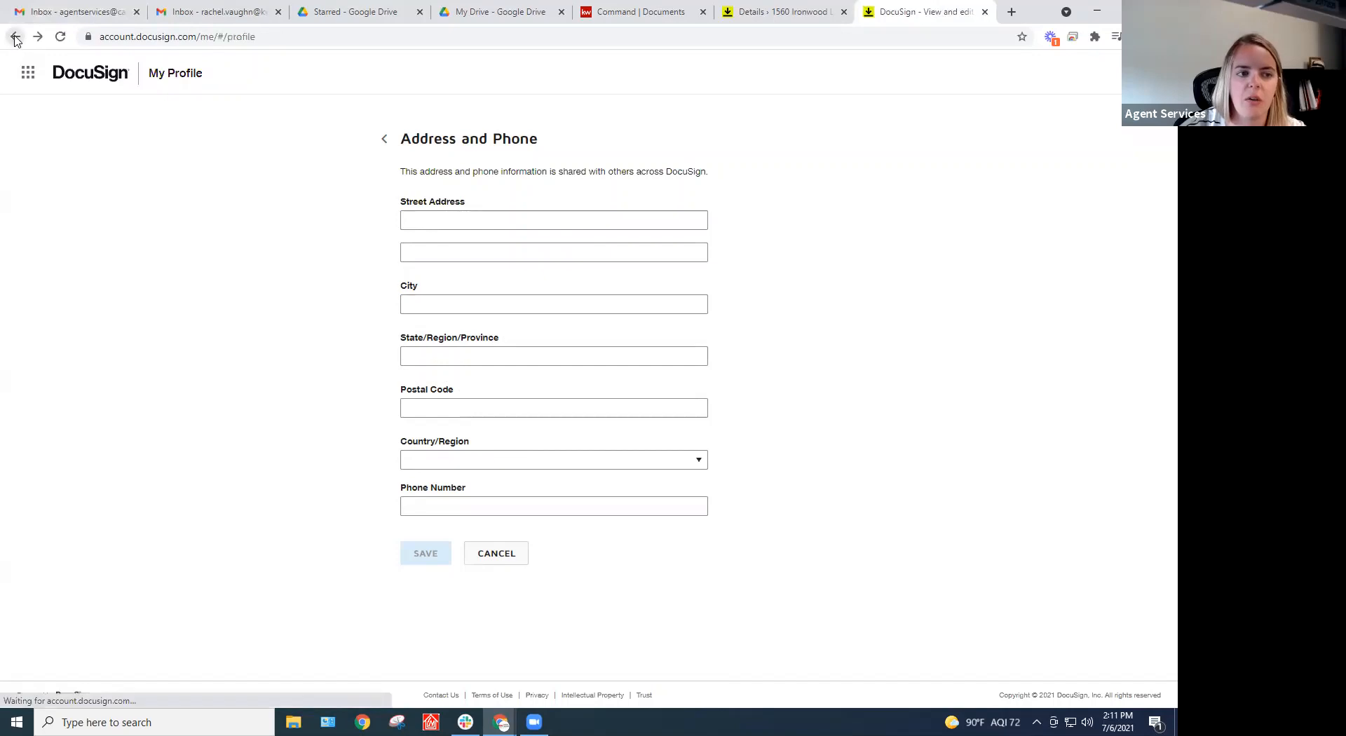
pyautogui.click(15, 37)
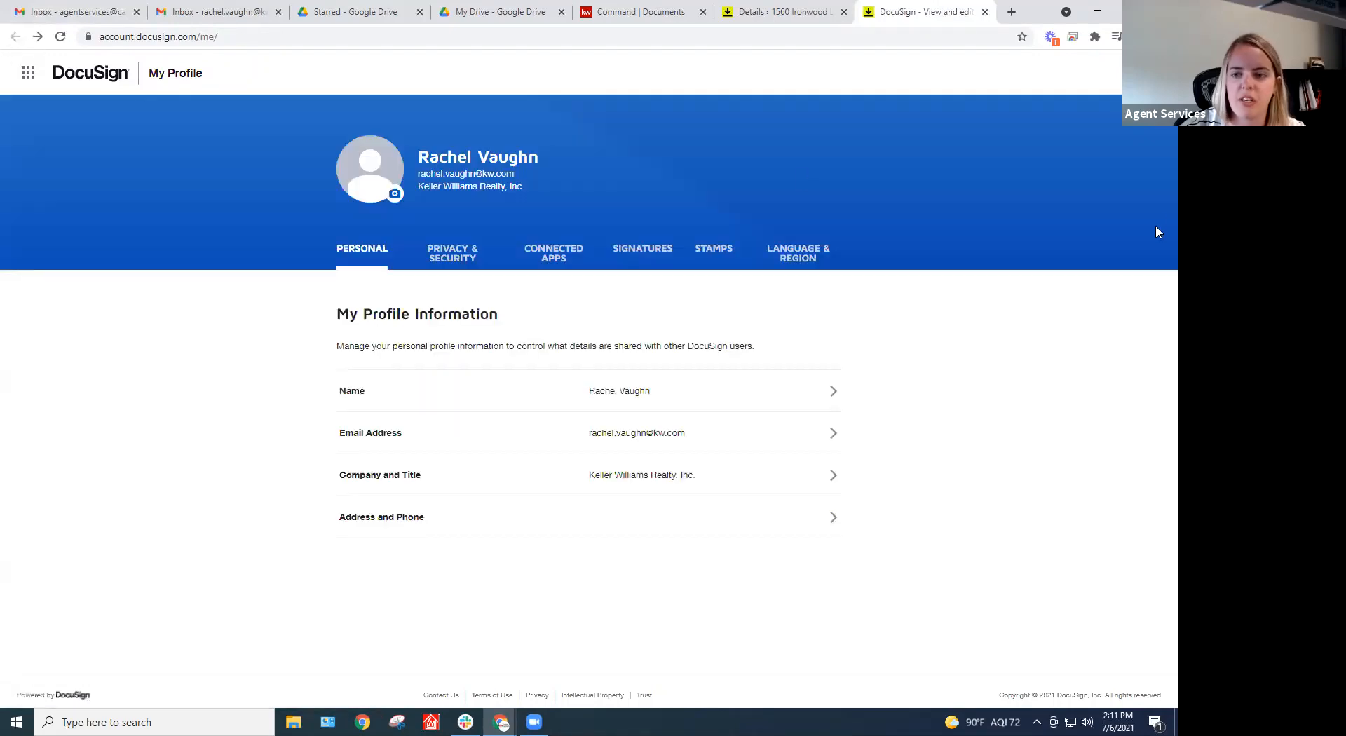
pyautogui.click(1149, 73)
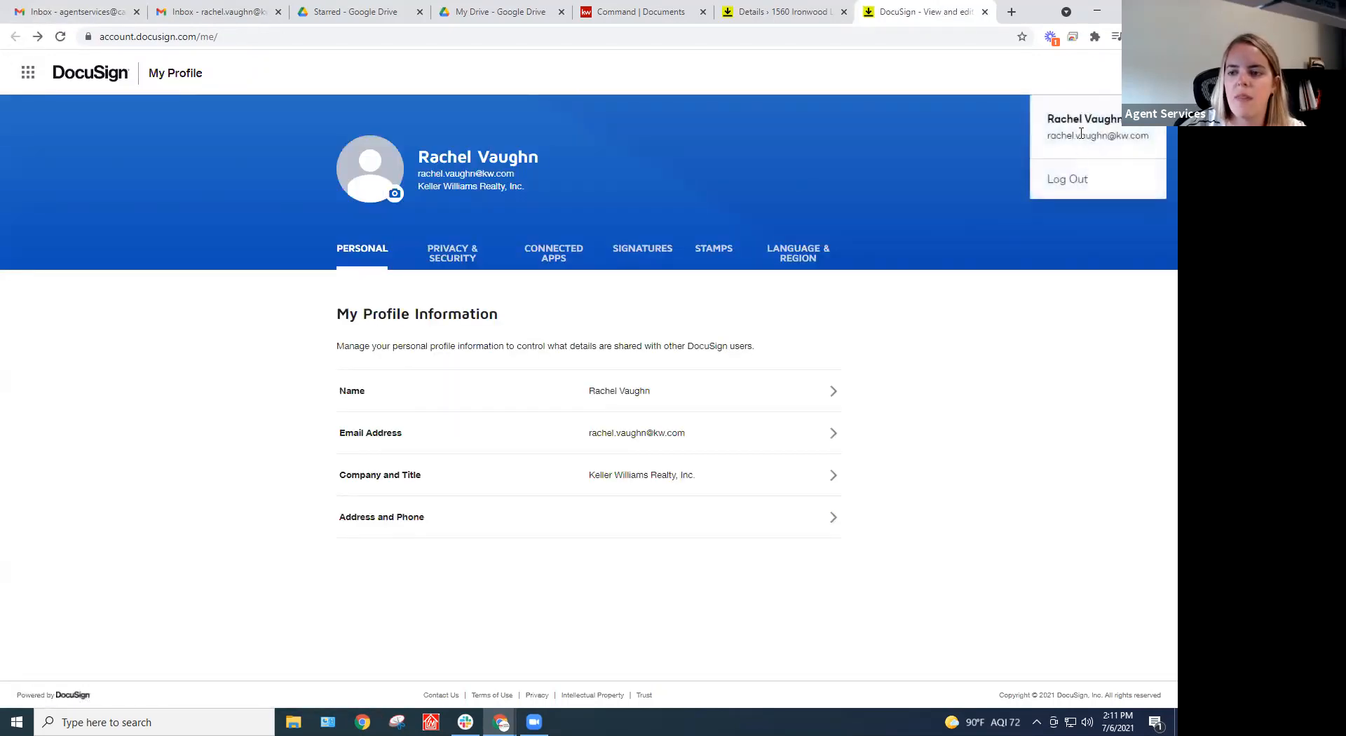
pyautogui.click(716, 173)
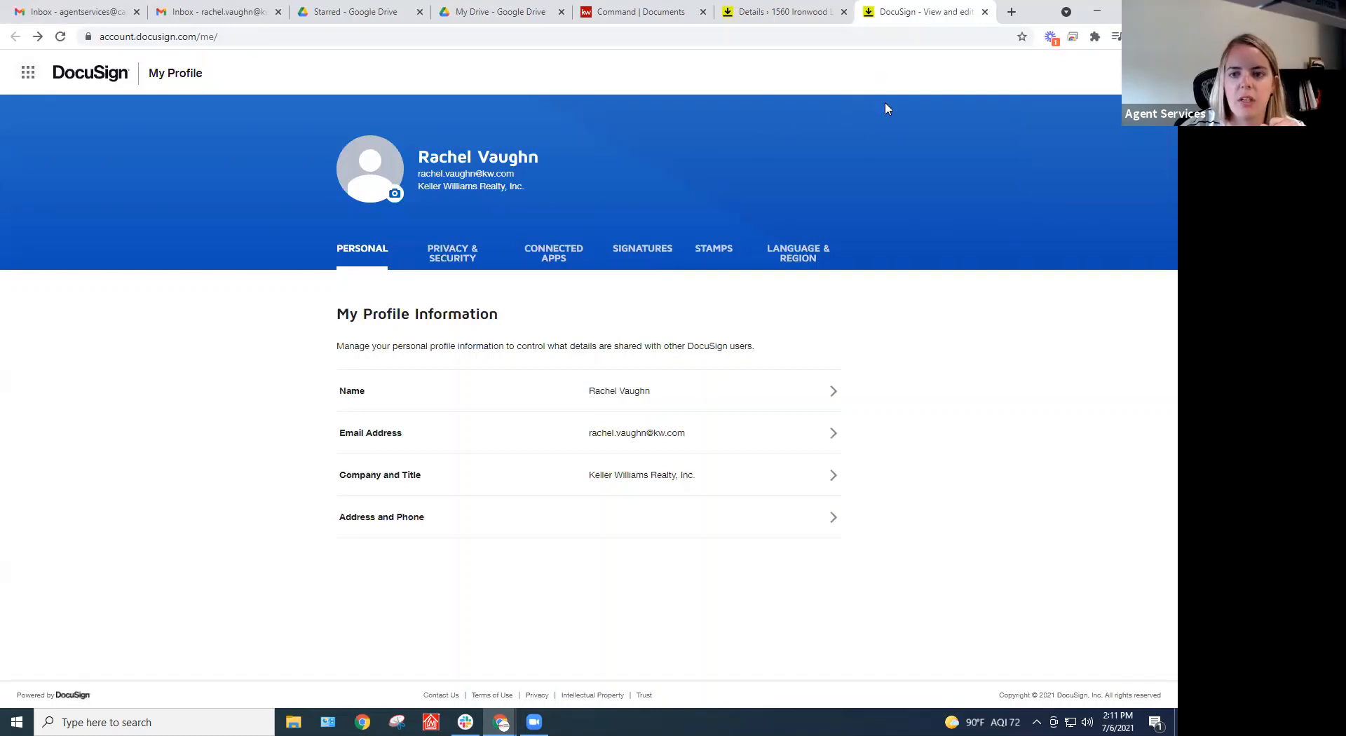
pyautogui.click(985, 12)
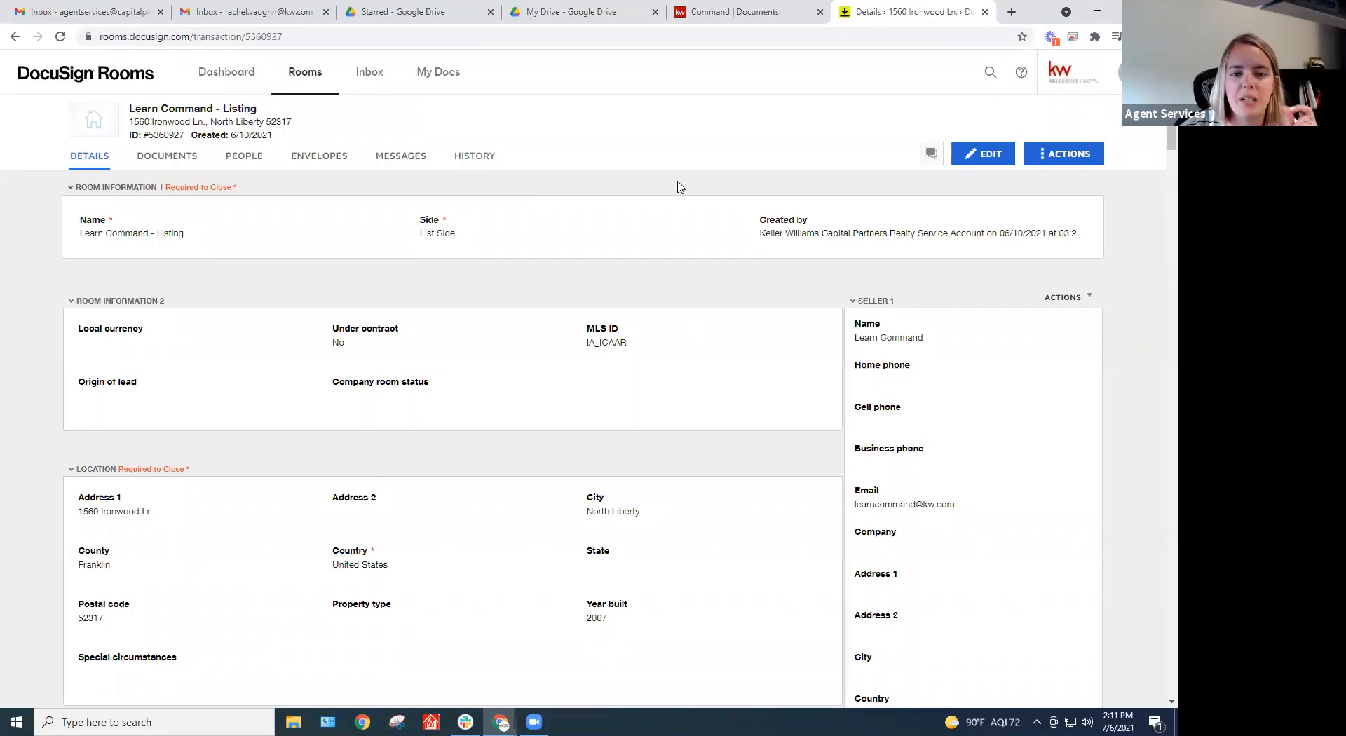
# Review the Learn Command - Listing opportunity details in KW Command, then return to the DocuSign Rooms room details
pyautogui.click(786, 27)
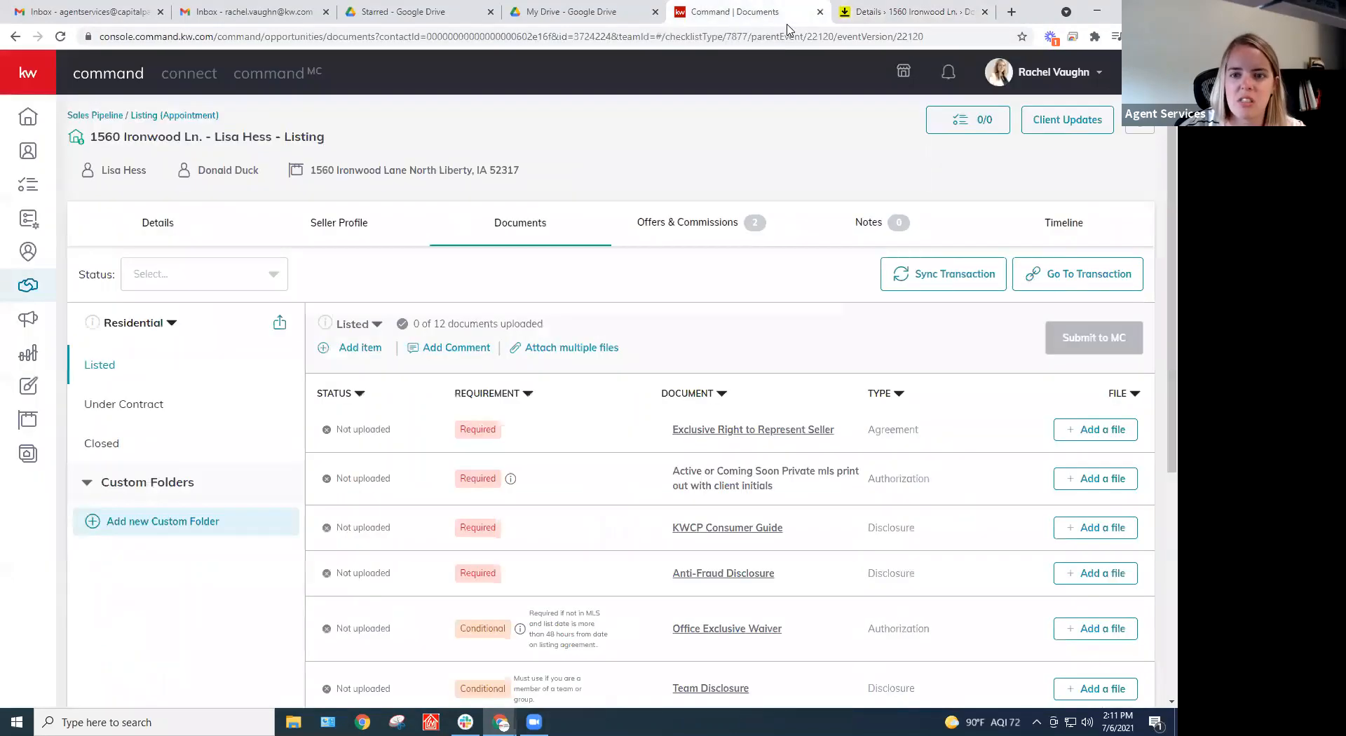
pyautogui.click(210, 233)
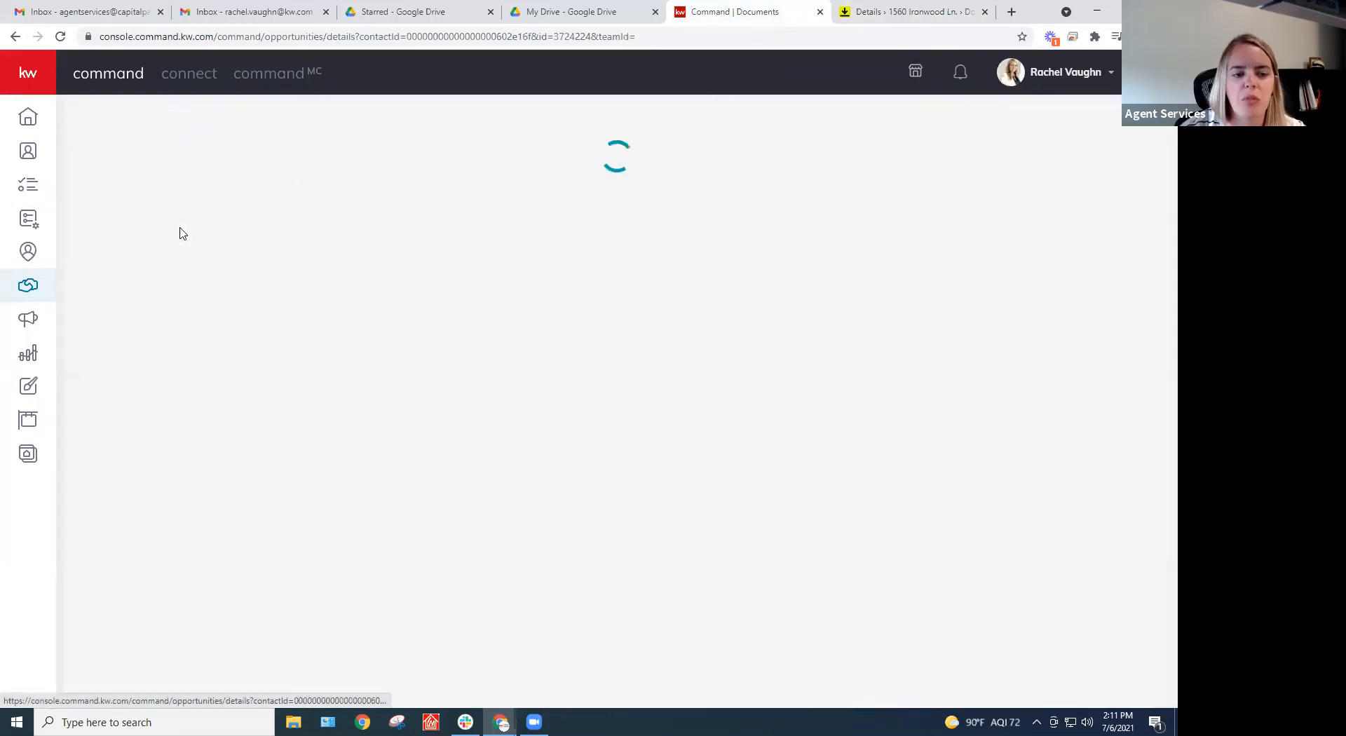
pyautogui.scroll(-2, 383, 427)
pyautogui.scroll(-3, 383, 427)
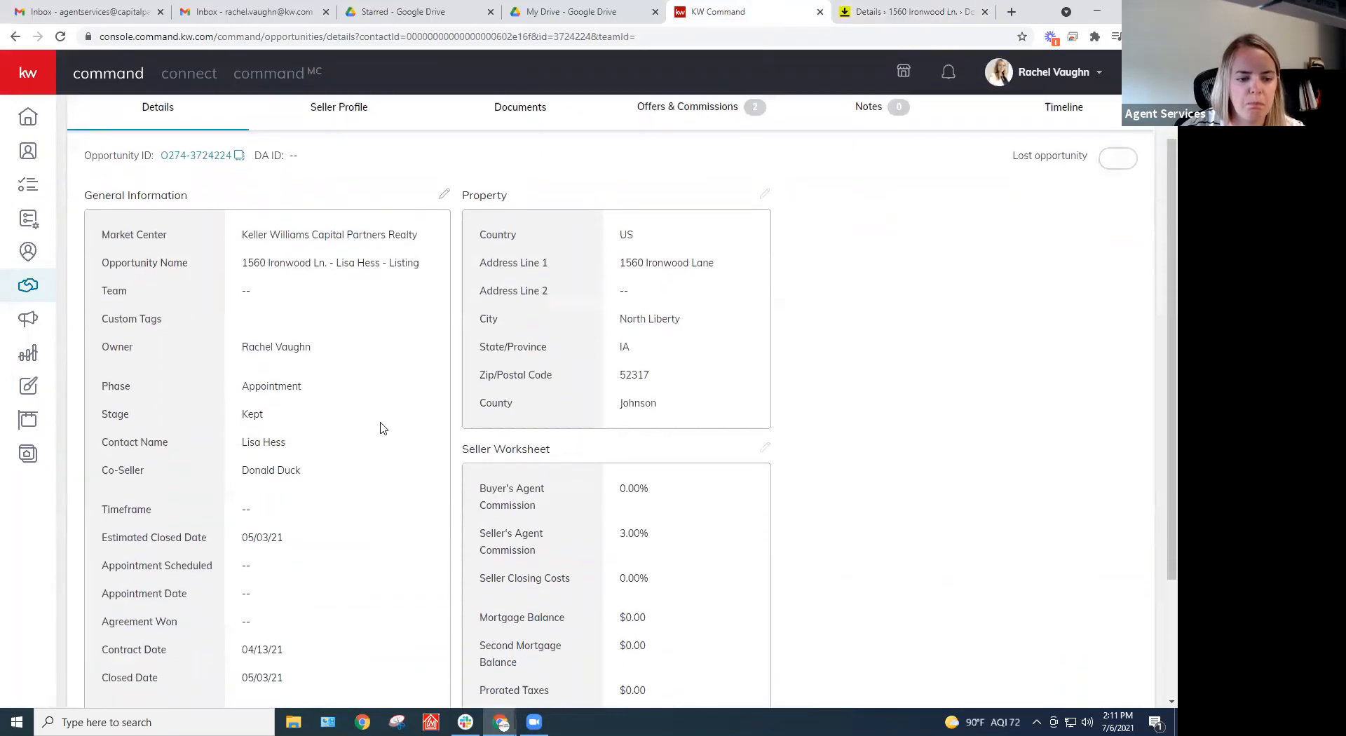
pyautogui.scroll(4, 363, 445)
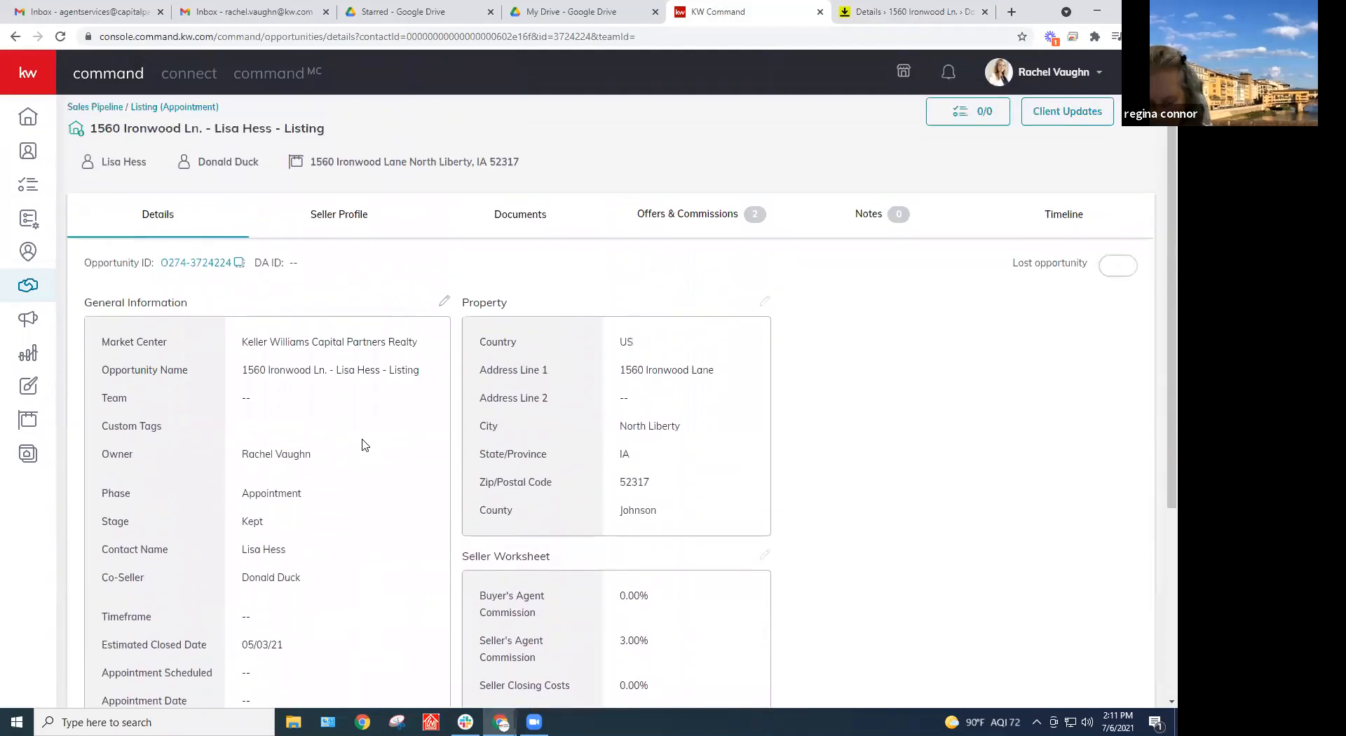
pyautogui.scroll(-3, 410, 287)
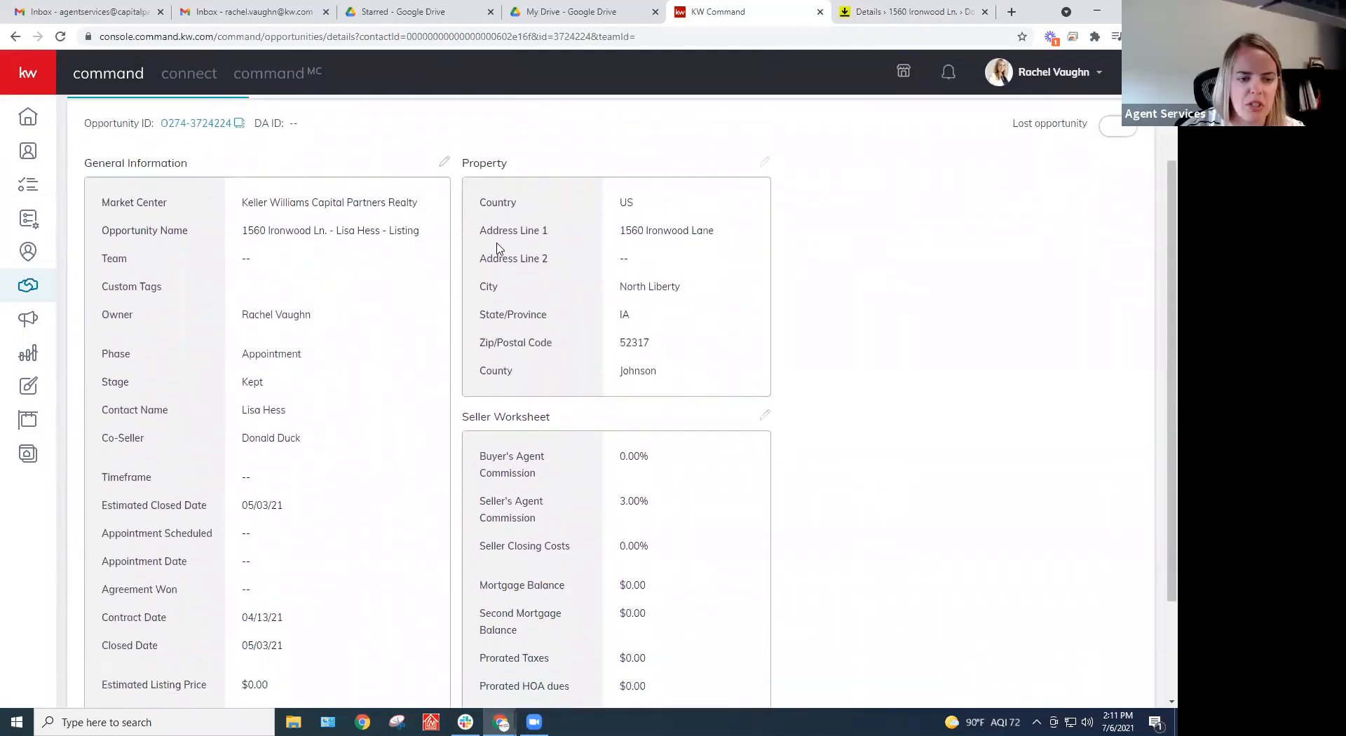
pyautogui.scroll(-3, 440, 576)
pyautogui.scroll(2, 441, 572)
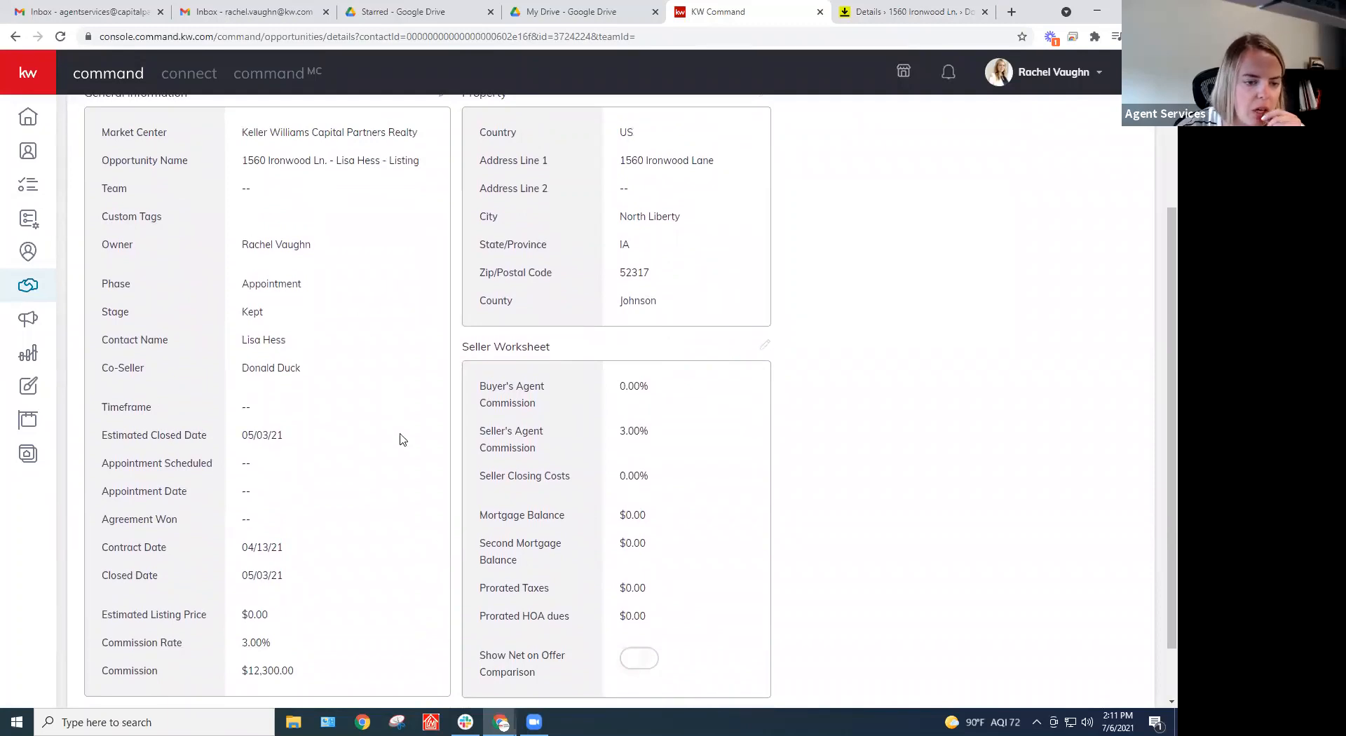
pyautogui.scroll(3, 378, 456)
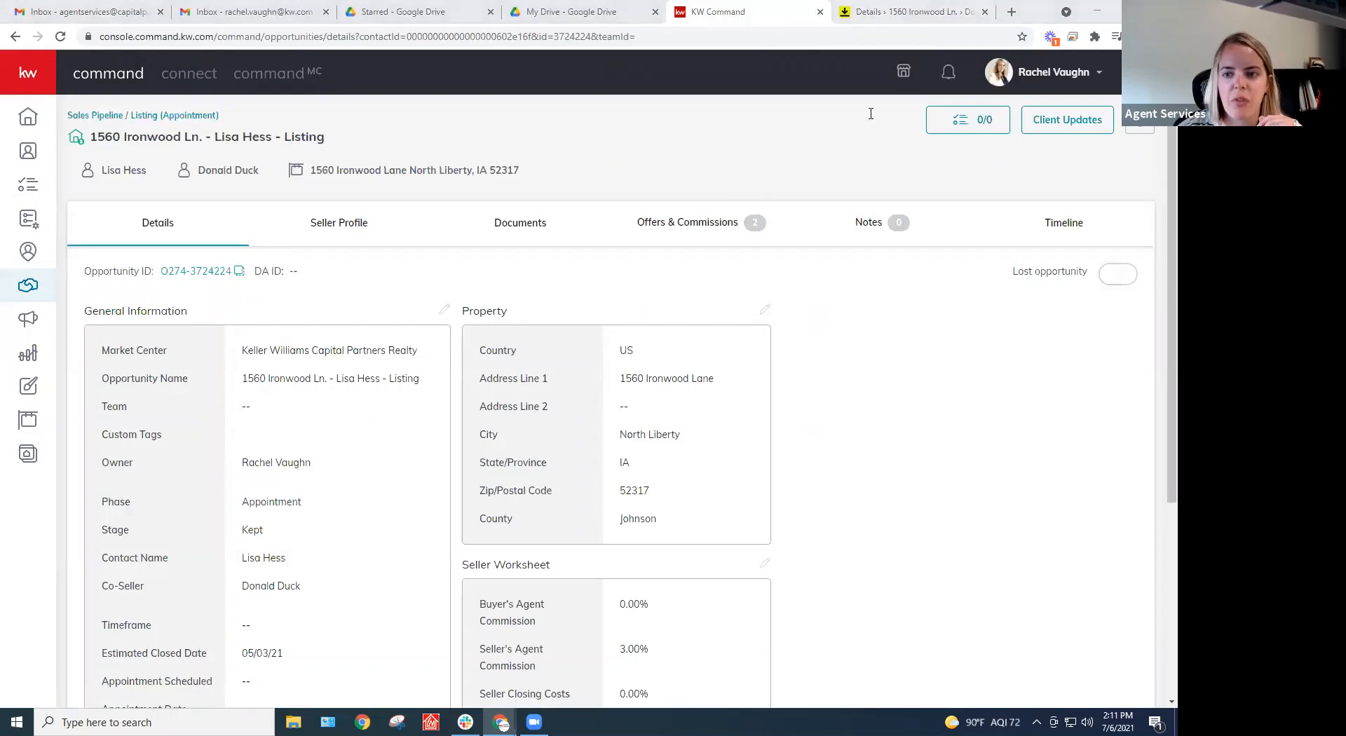
pyautogui.hotkey('ctrl', 'Tab')
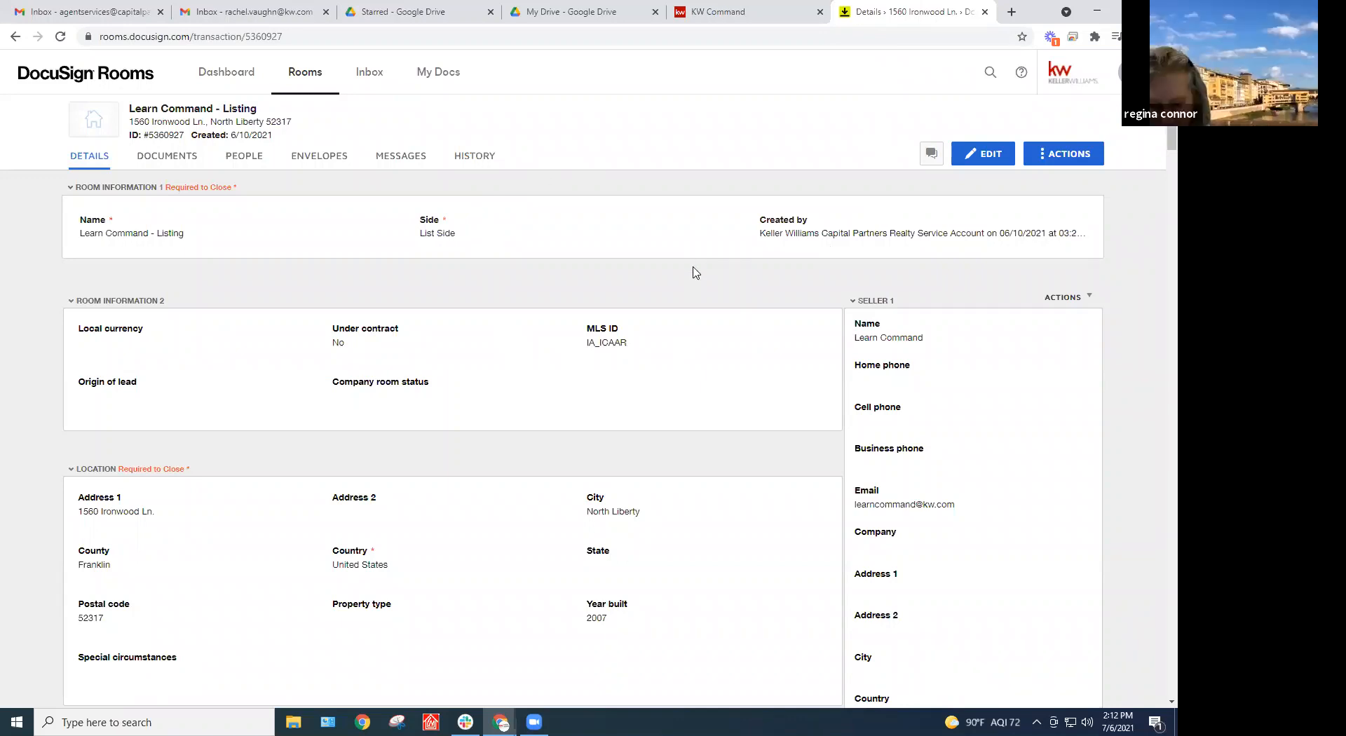
# Move the signed KW 274, Anti Fraud Disclosure and Consumer Guide documents into Room Docs
pyautogui.click(168, 163)
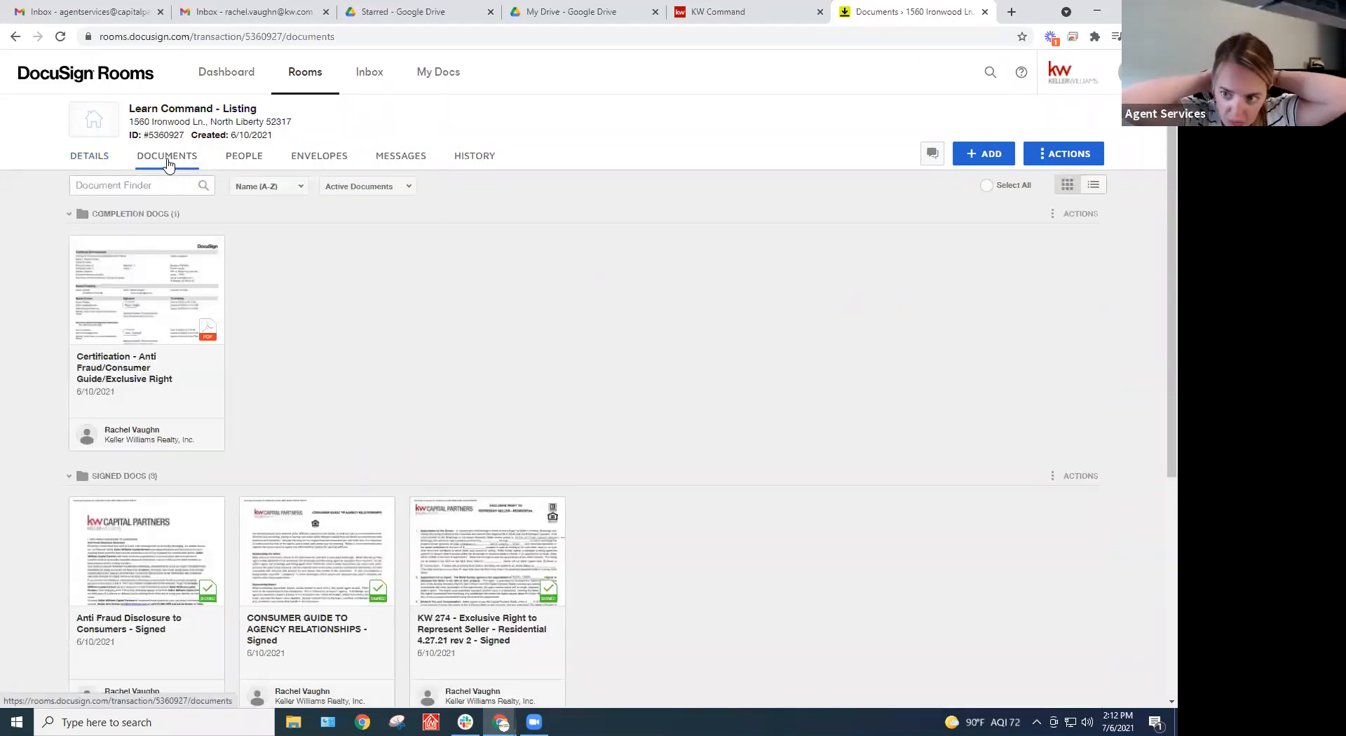
pyautogui.scroll(-3, 168, 172)
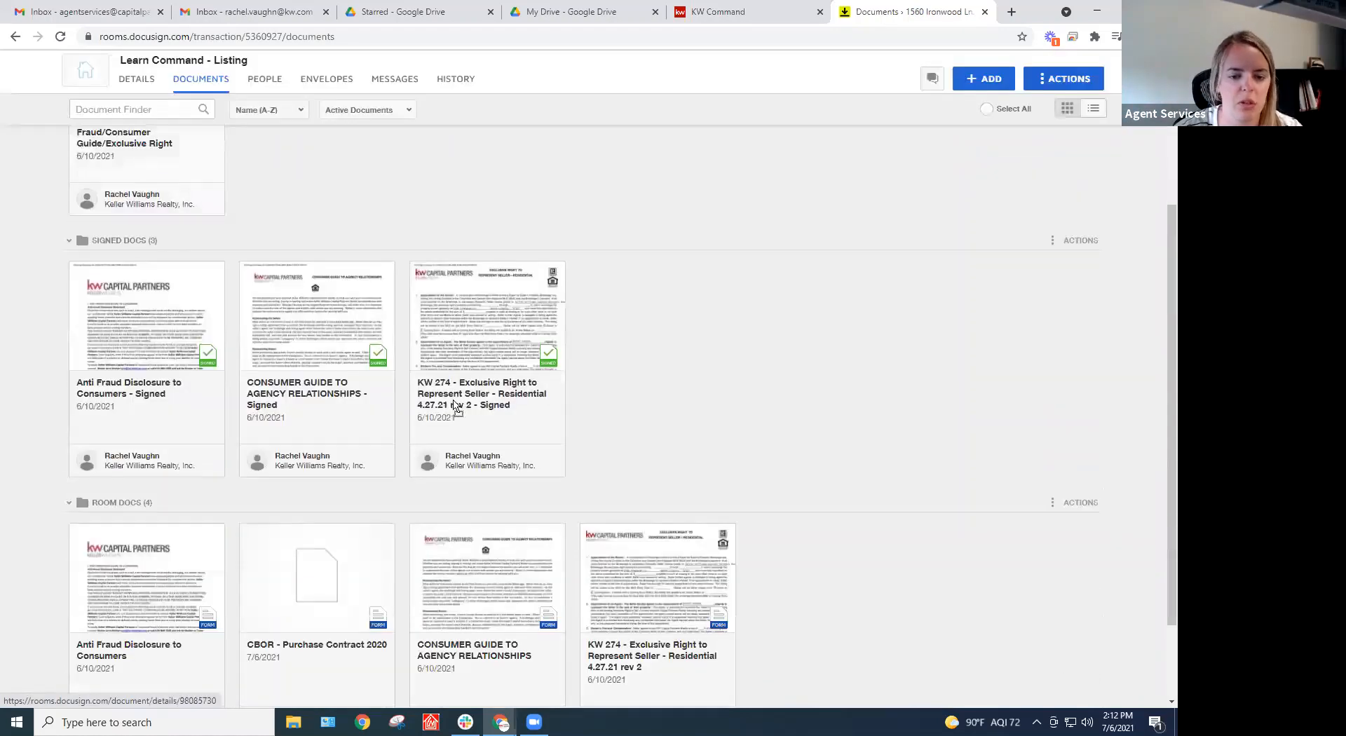
pyautogui.moveTo(454, 403); pyautogui.dragTo(686, 490)
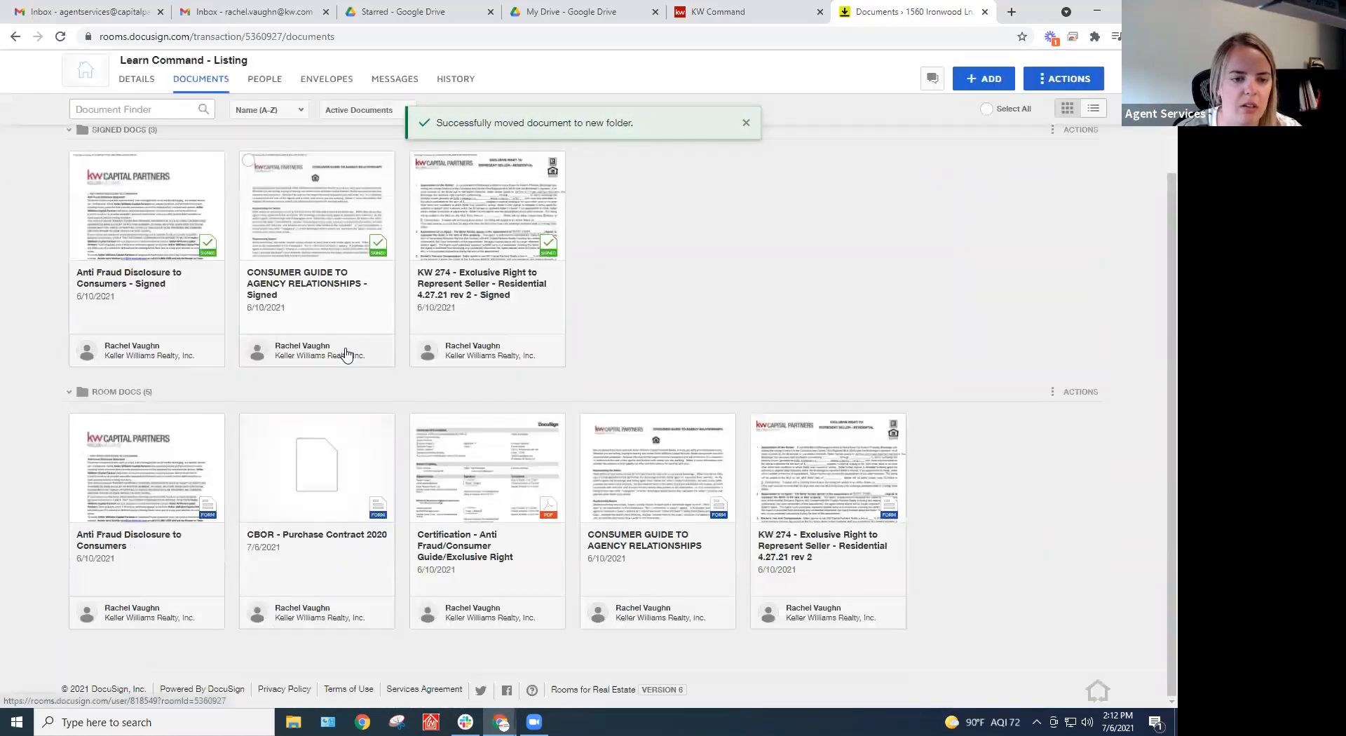
pyautogui.click(78, 242)
pyautogui.click(248, 243)
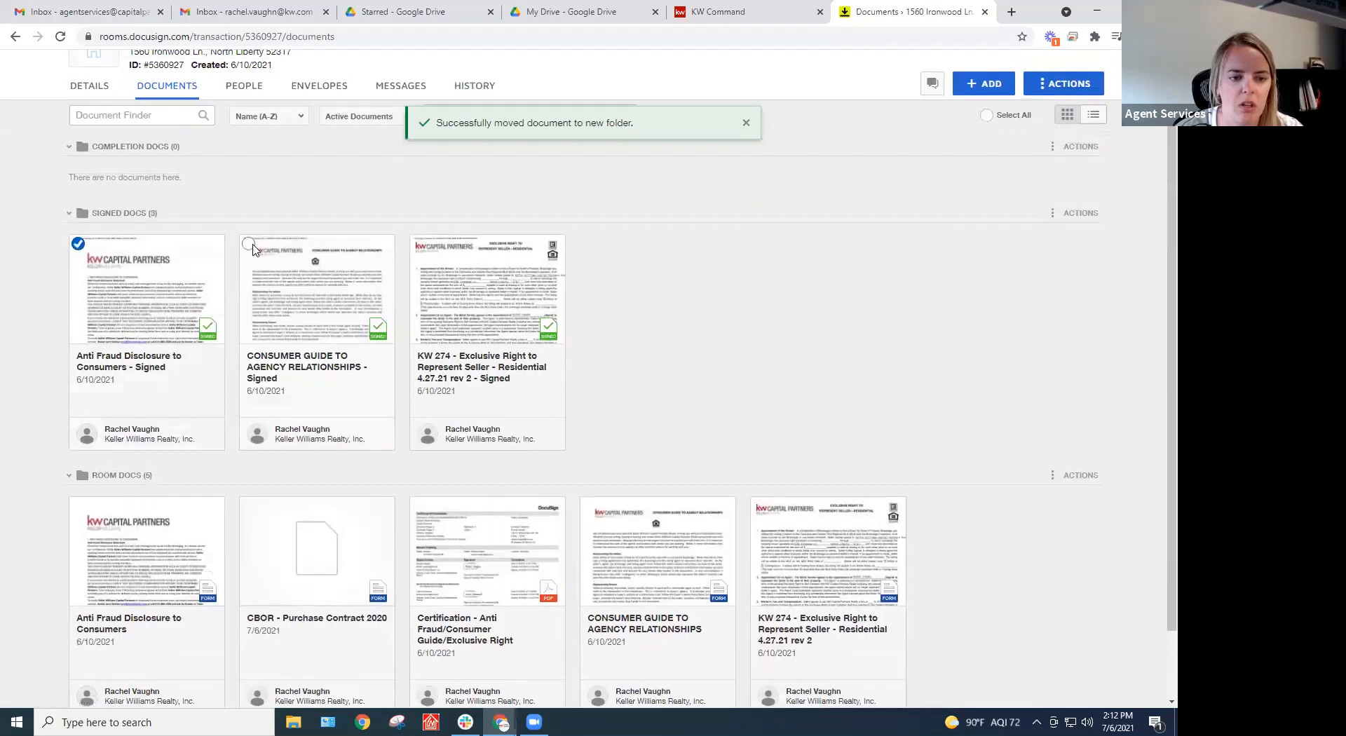
pyautogui.moveTo(440, 273); pyautogui.dragTo(967, 540)
pyautogui.scroll(-1, 421, 330)
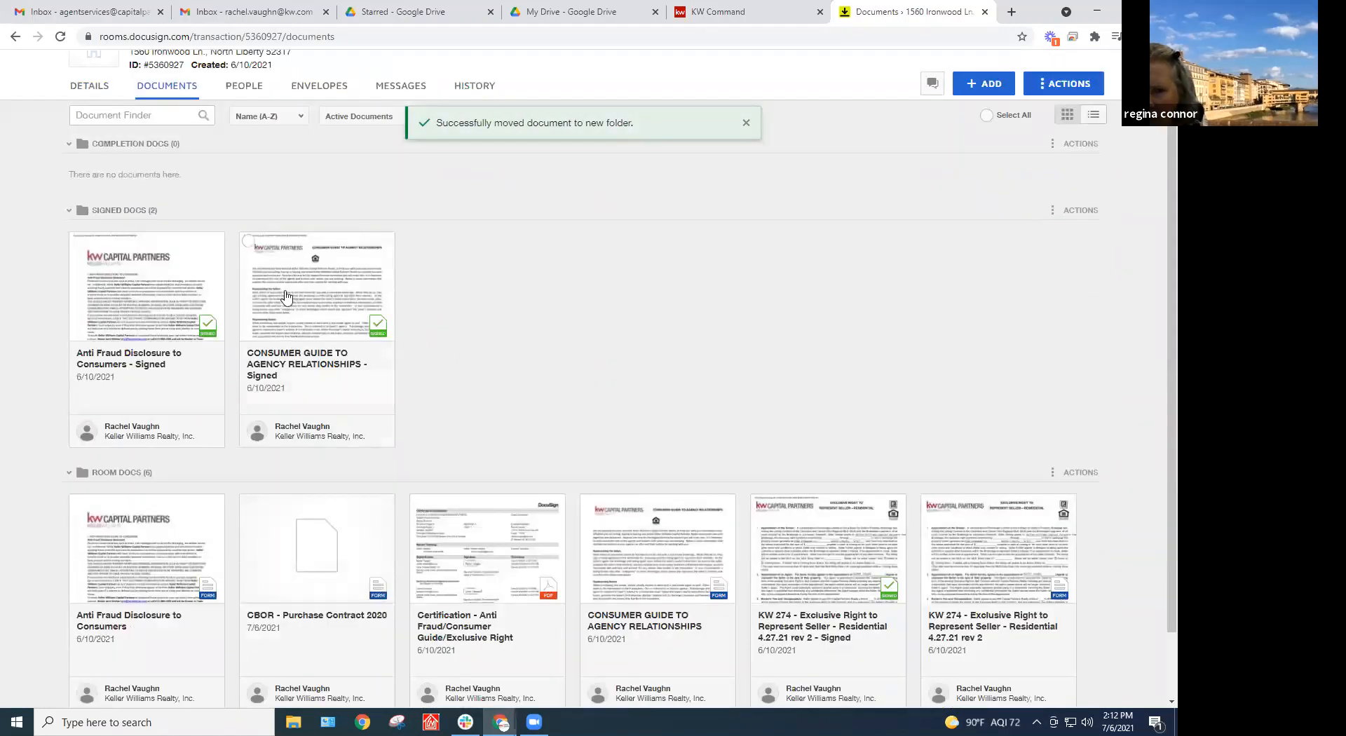
pyautogui.click(78, 241)
pyautogui.click(248, 240)
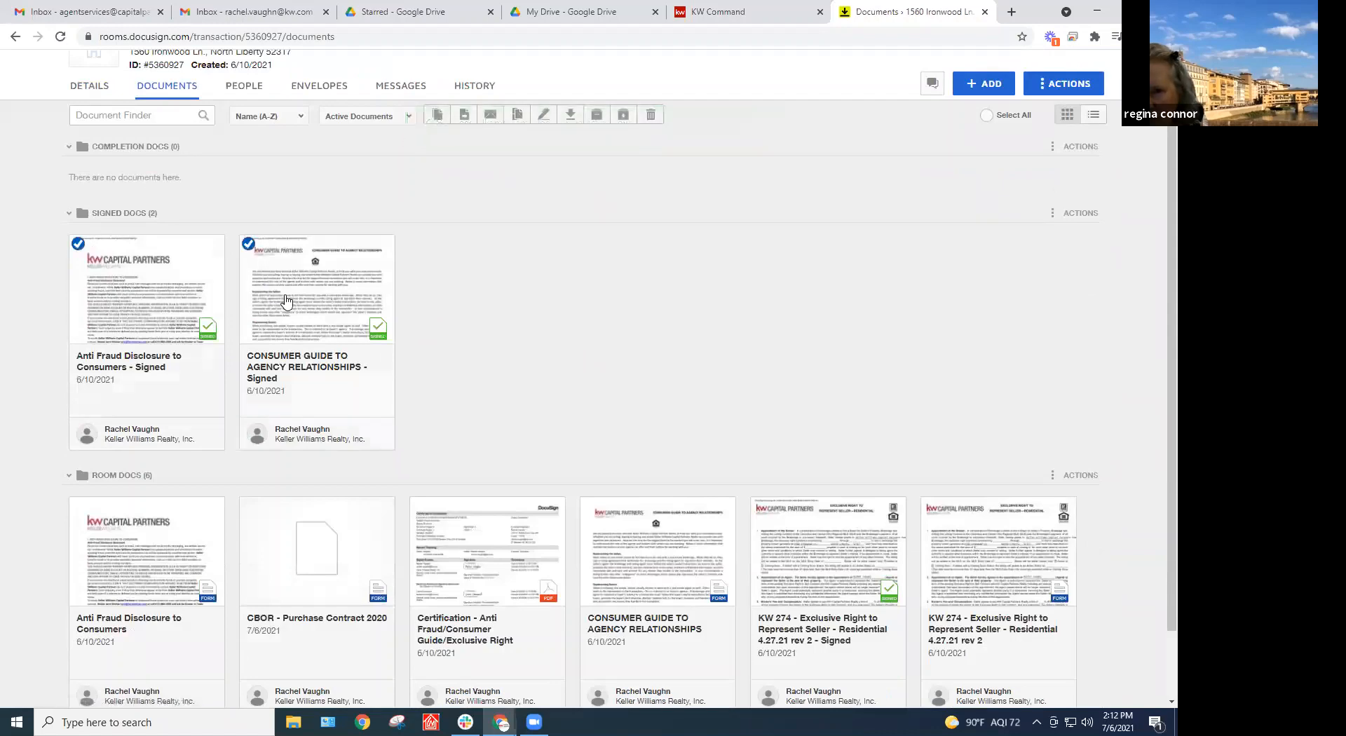
pyautogui.moveTo(287, 303); pyautogui.dragTo(835, 517)
pyautogui.scroll(-1, 336, 253)
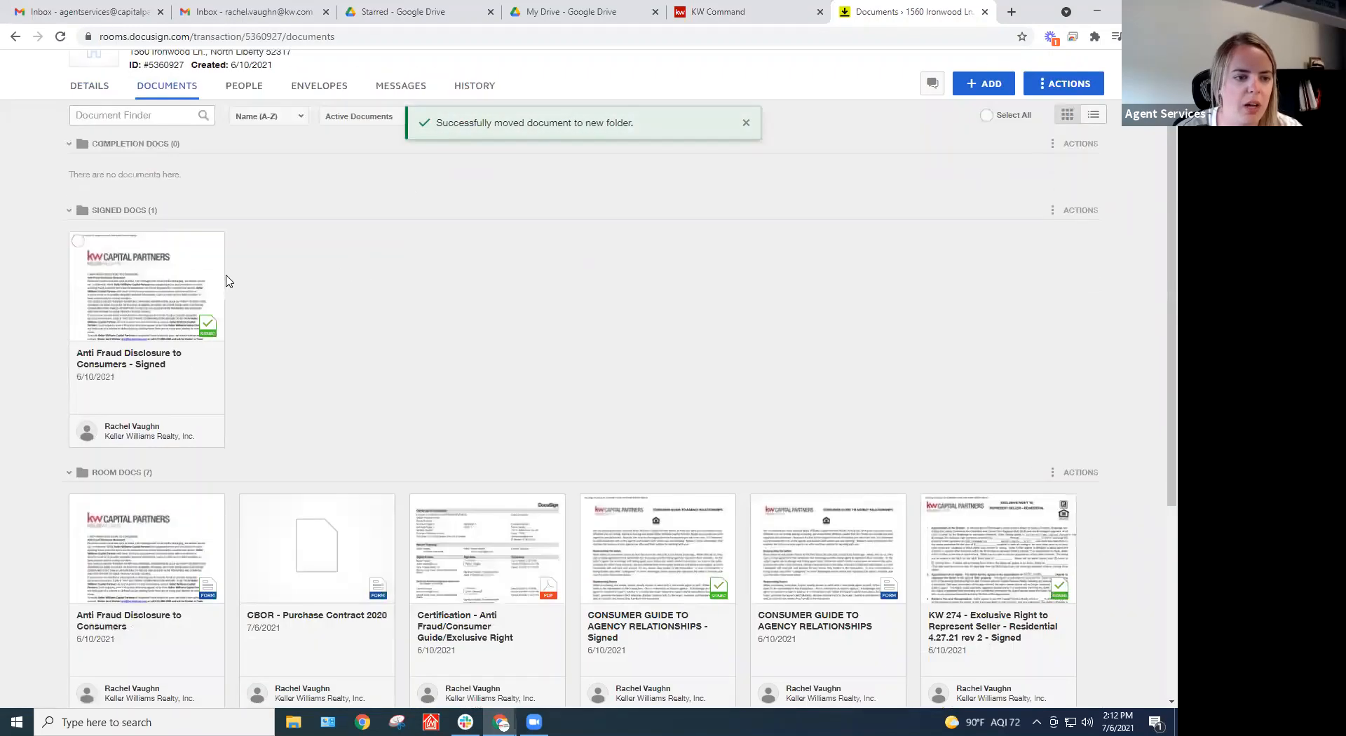
pyautogui.moveTo(102, 281); pyautogui.dragTo(232, 571)
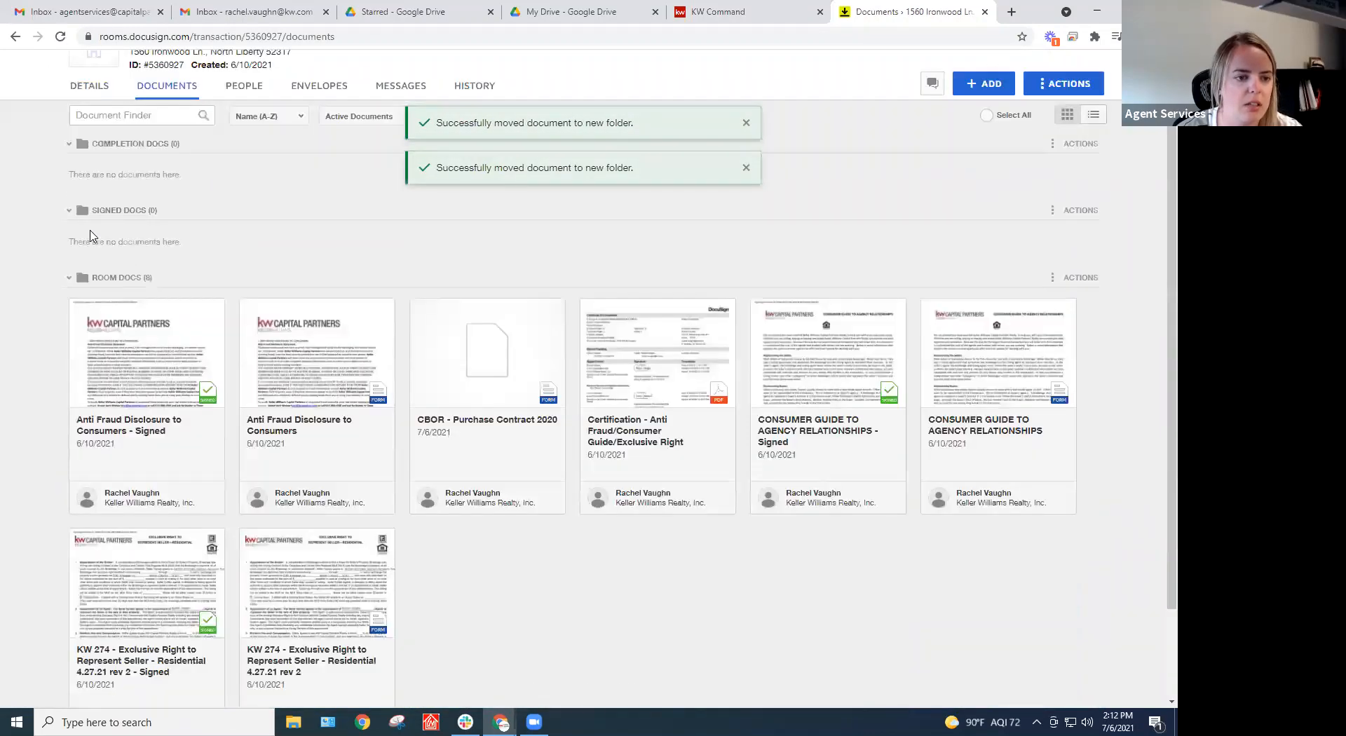
# Delete the emptied Signed Docs and Completion Docs folders
pyautogui.click(1076, 211)
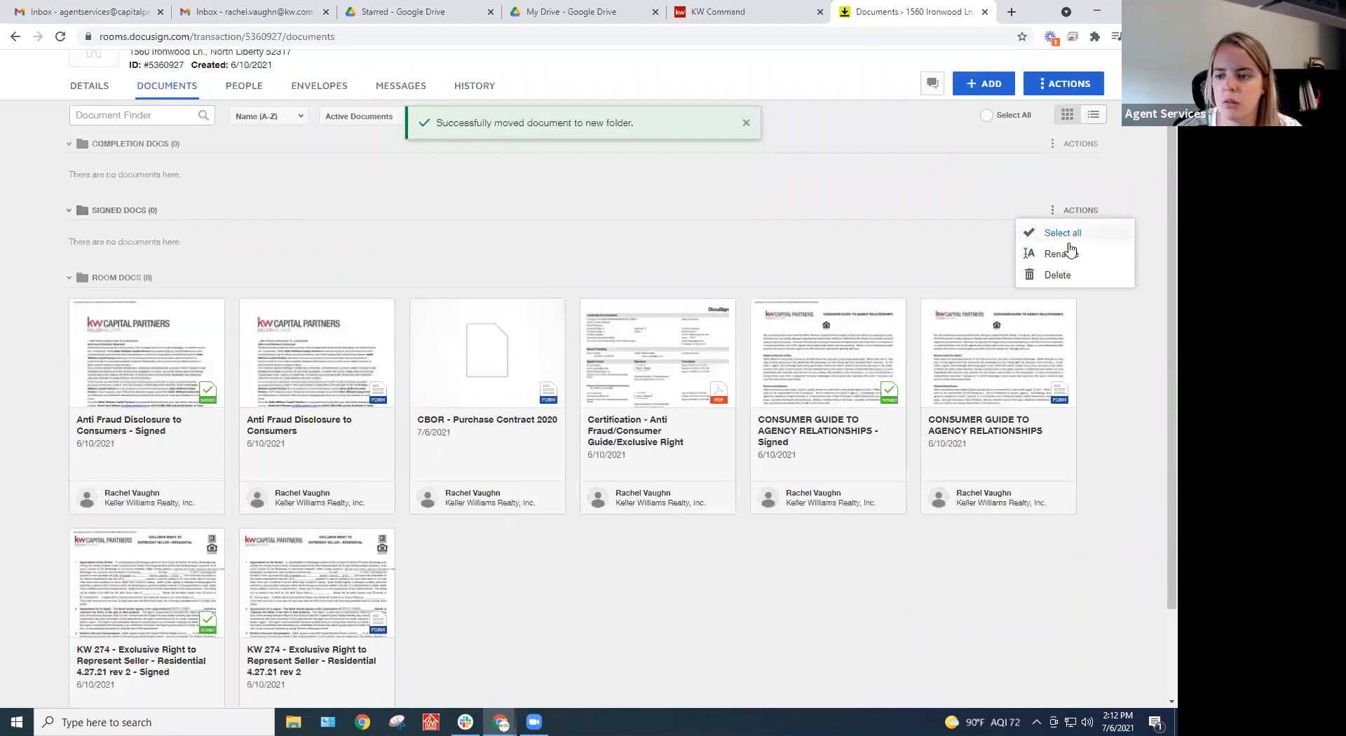
pyautogui.click(1097, 252)
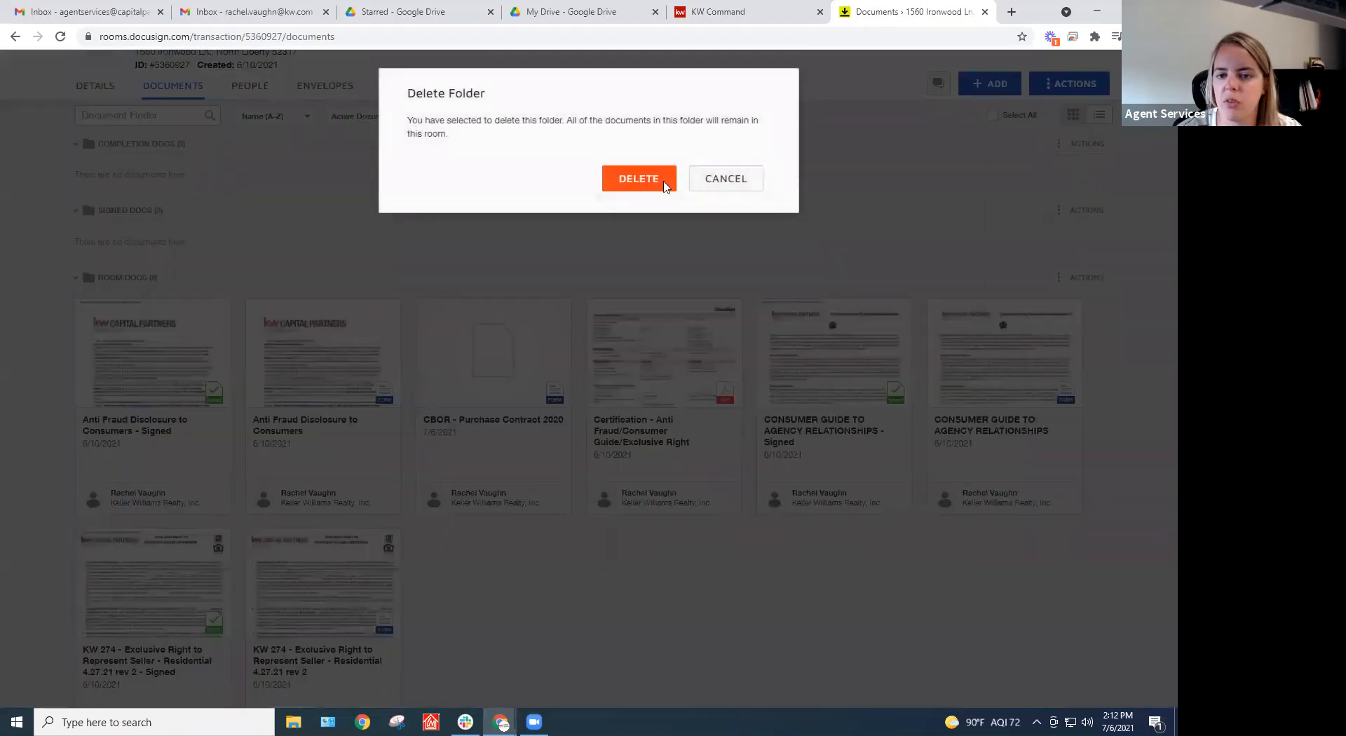
pyautogui.click(663, 177)
pyautogui.click(1079, 144)
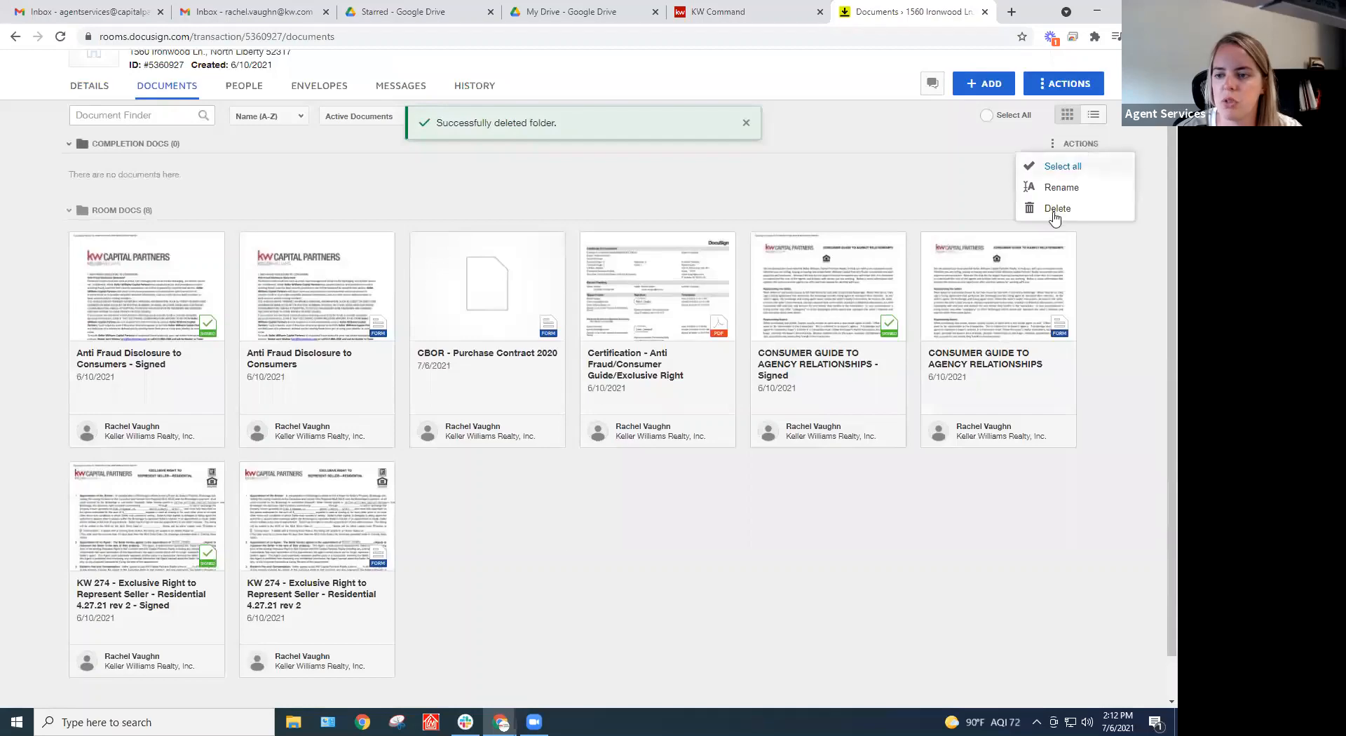
pyautogui.click(1055, 211)
pyautogui.click(621, 180)
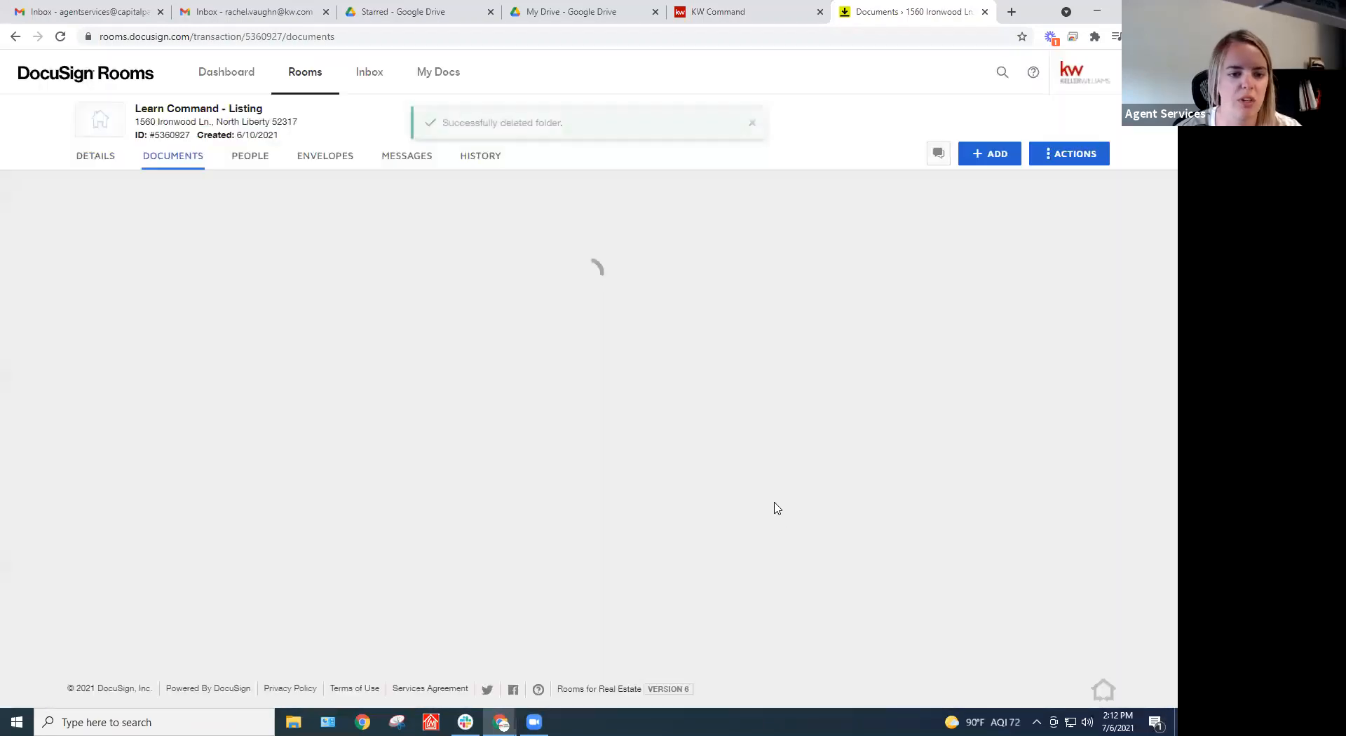
pyautogui.scroll(1, 745, 471)
pyautogui.scroll(-2, 662, 444)
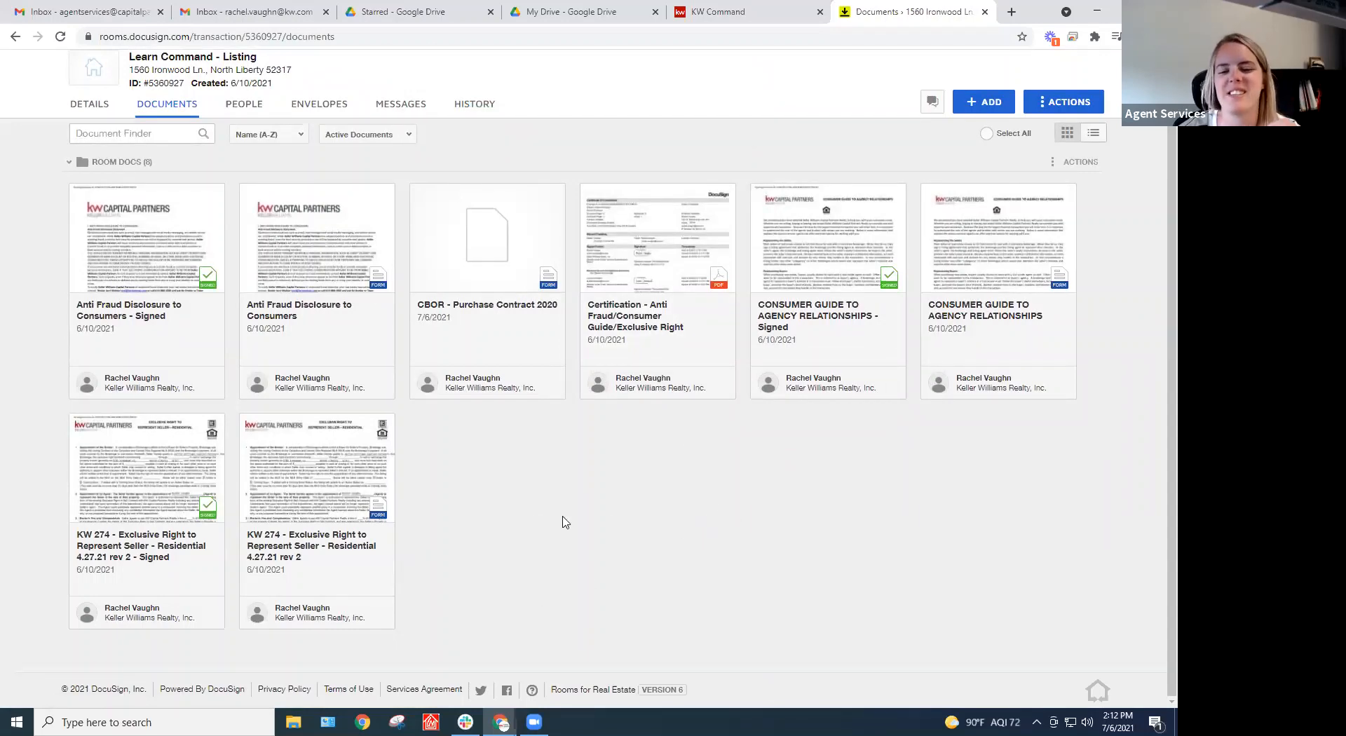
pyautogui.scroll(1, 610, 515)
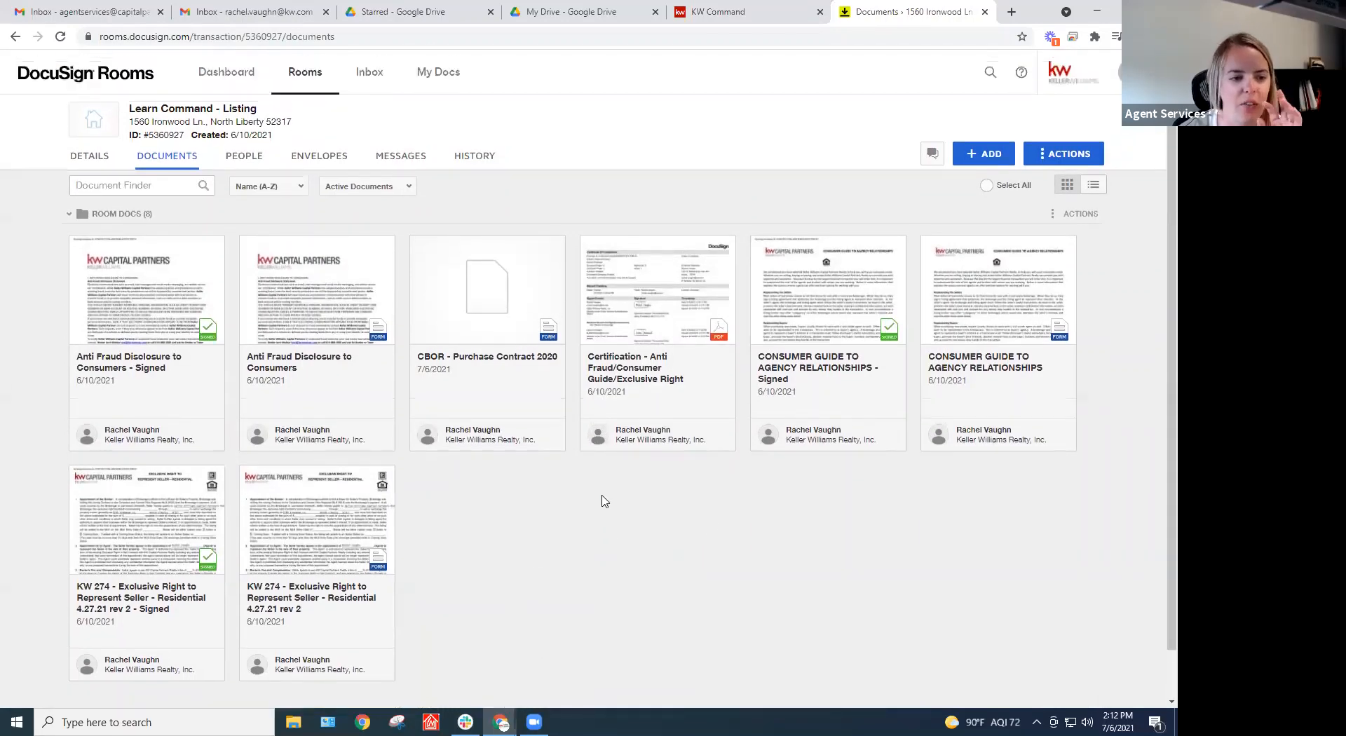
pyautogui.scroll(-1, 603, 506)
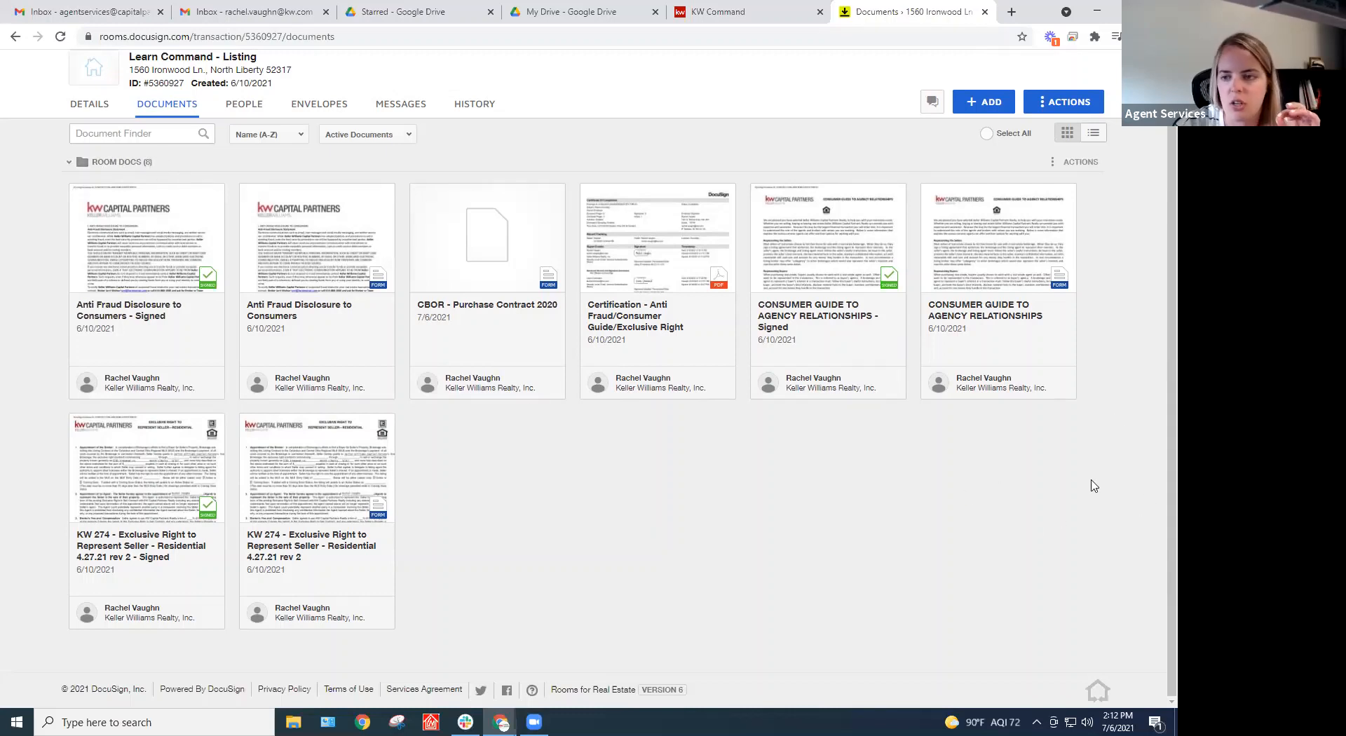
# Add a new folder named Signed Docs to the room
pyautogui.click(1059, 106)
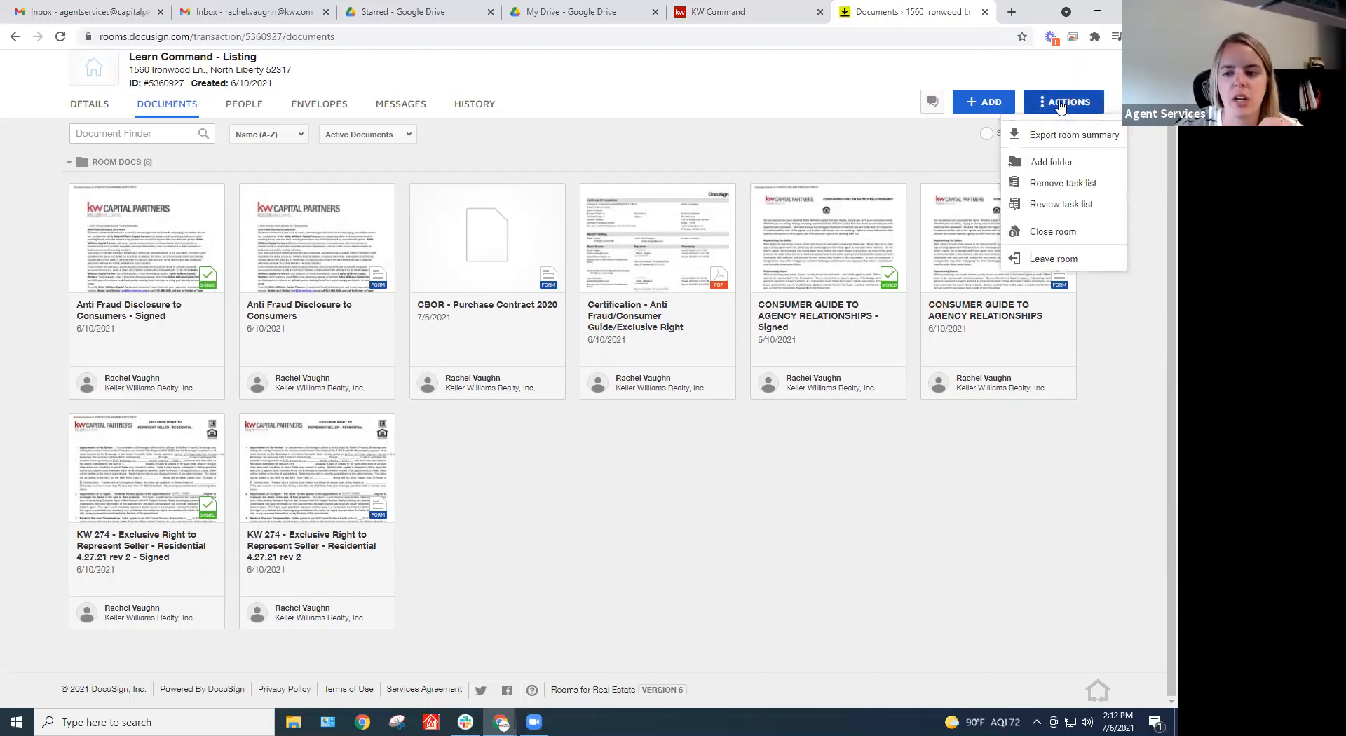
pyautogui.click(1058, 162)
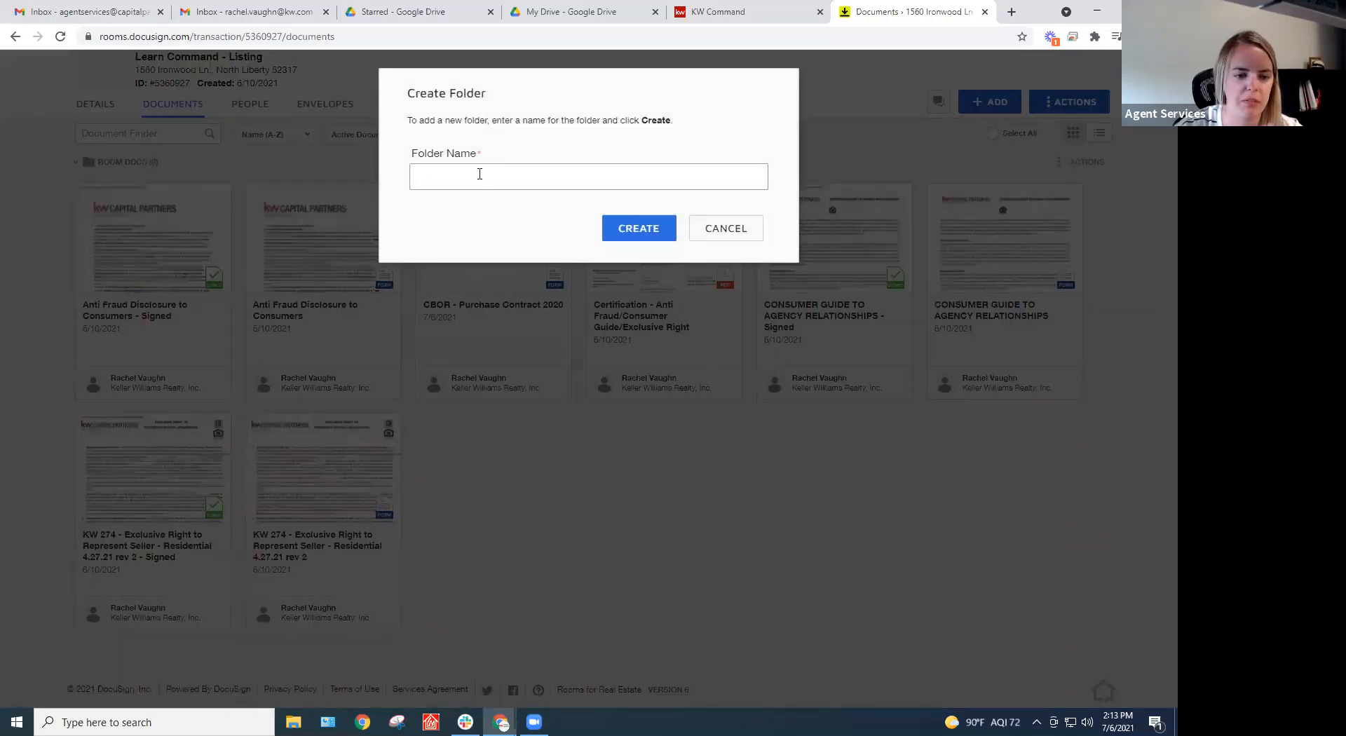
pyautogui.write('Sig')
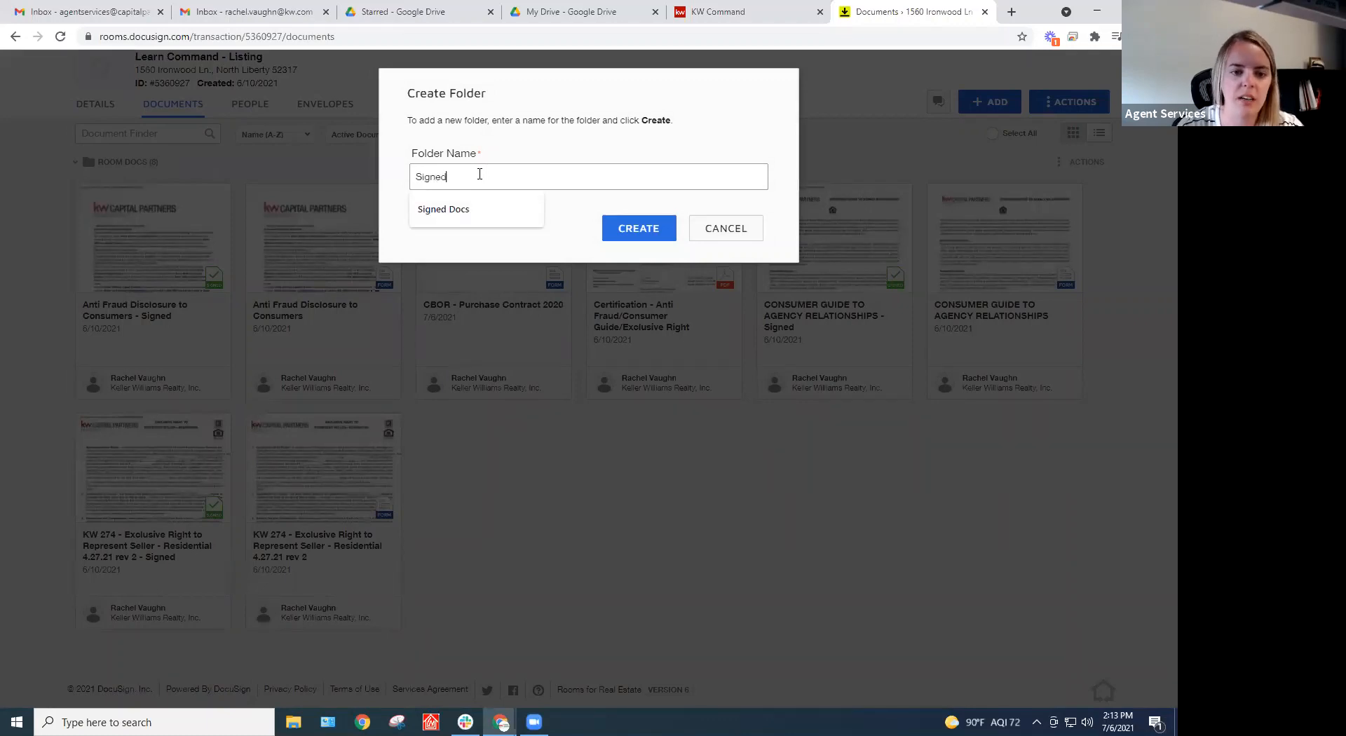
pyautogui.write('ned')
pyautogui.press('Down')
pyautogui.press('Return')
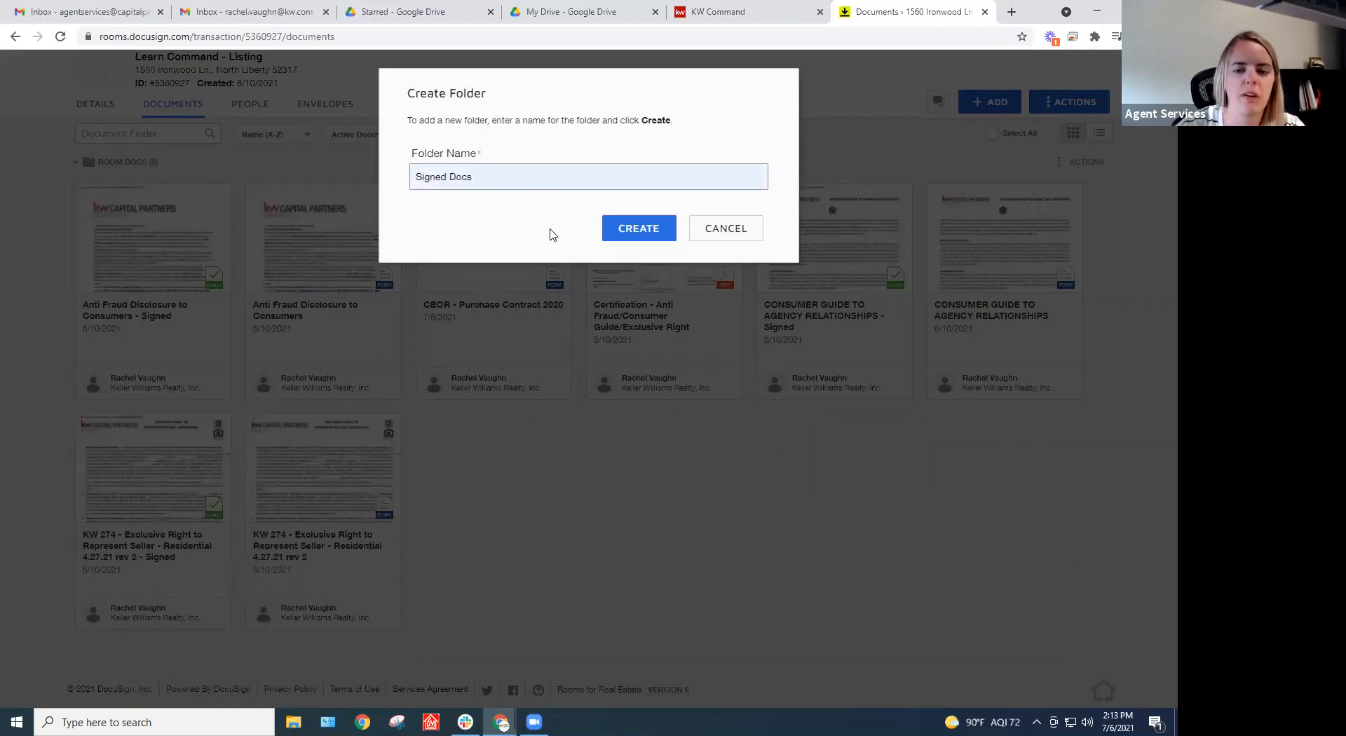
pyautogui.click(637, 227)
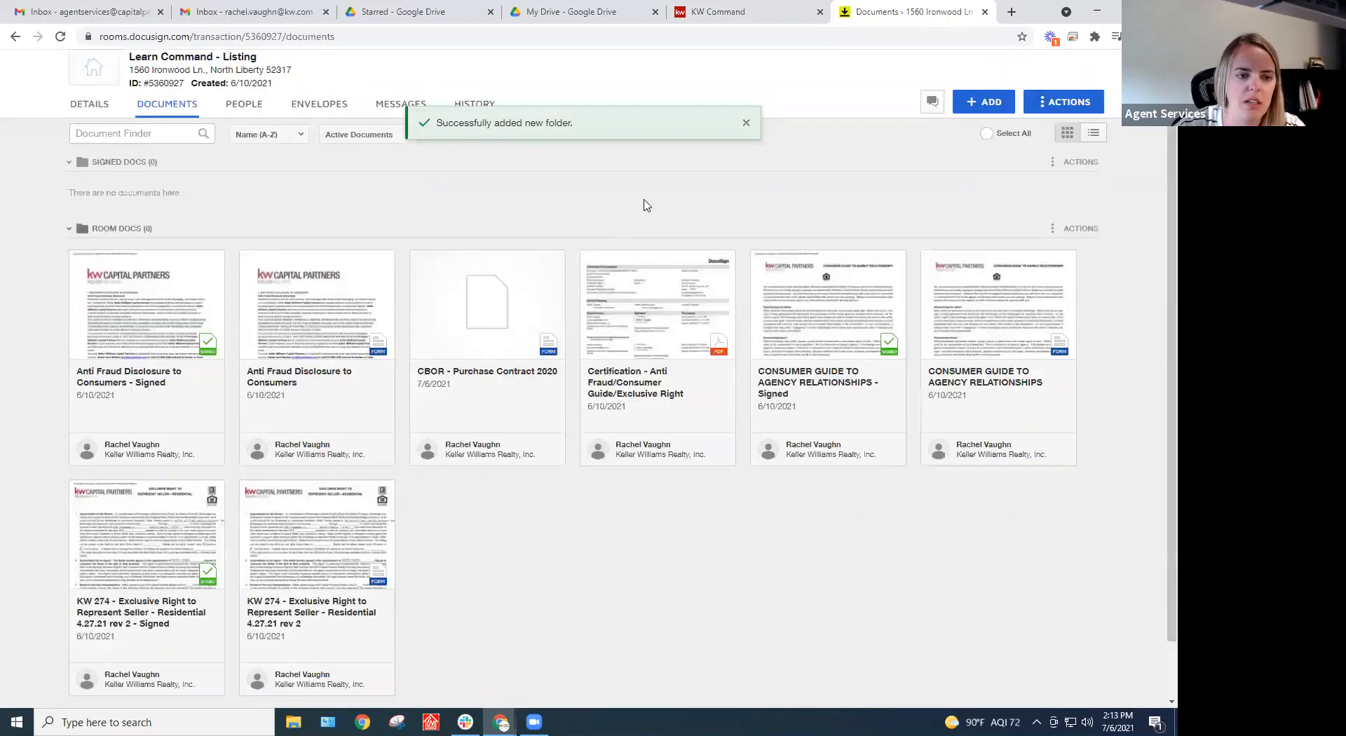
# Add a second new folder named Certifications
pyautogui.click(1065, 103)
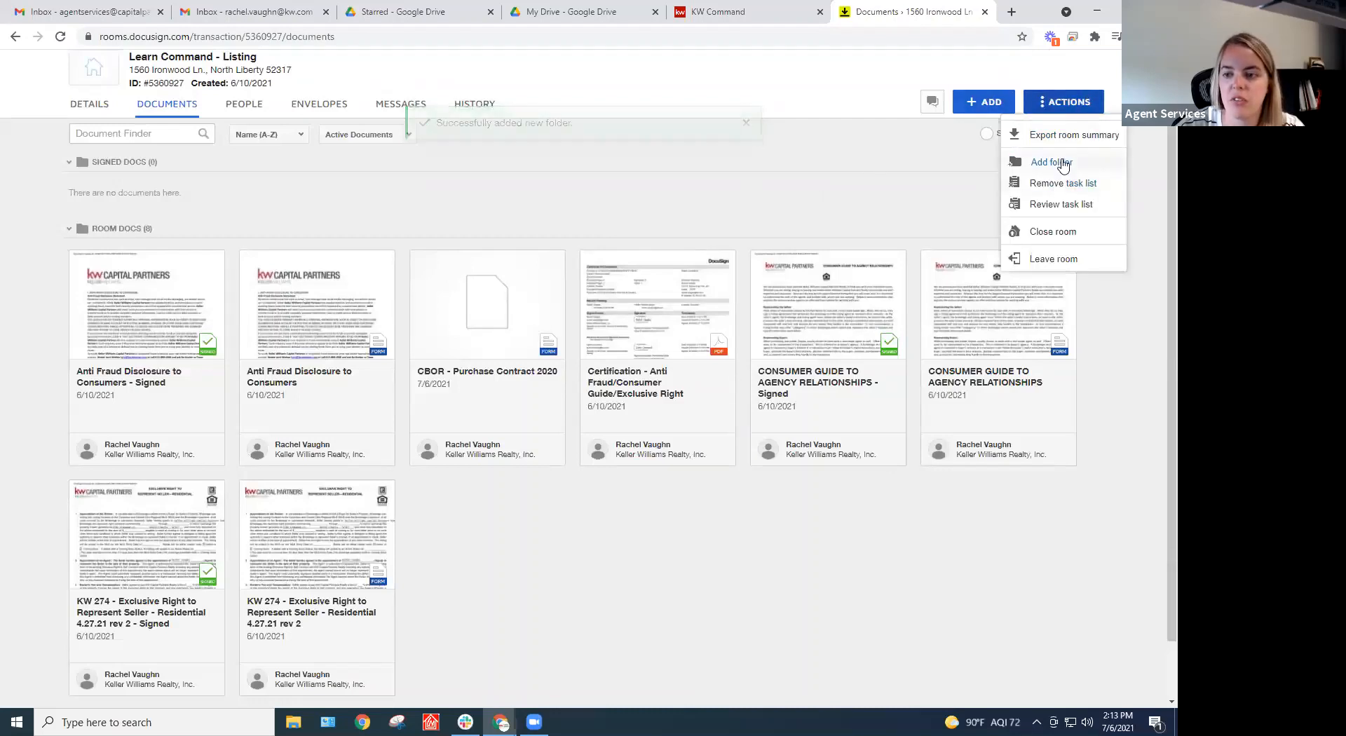
pyautogui.click(1051, 161)
pyautogui.write('Certifications')
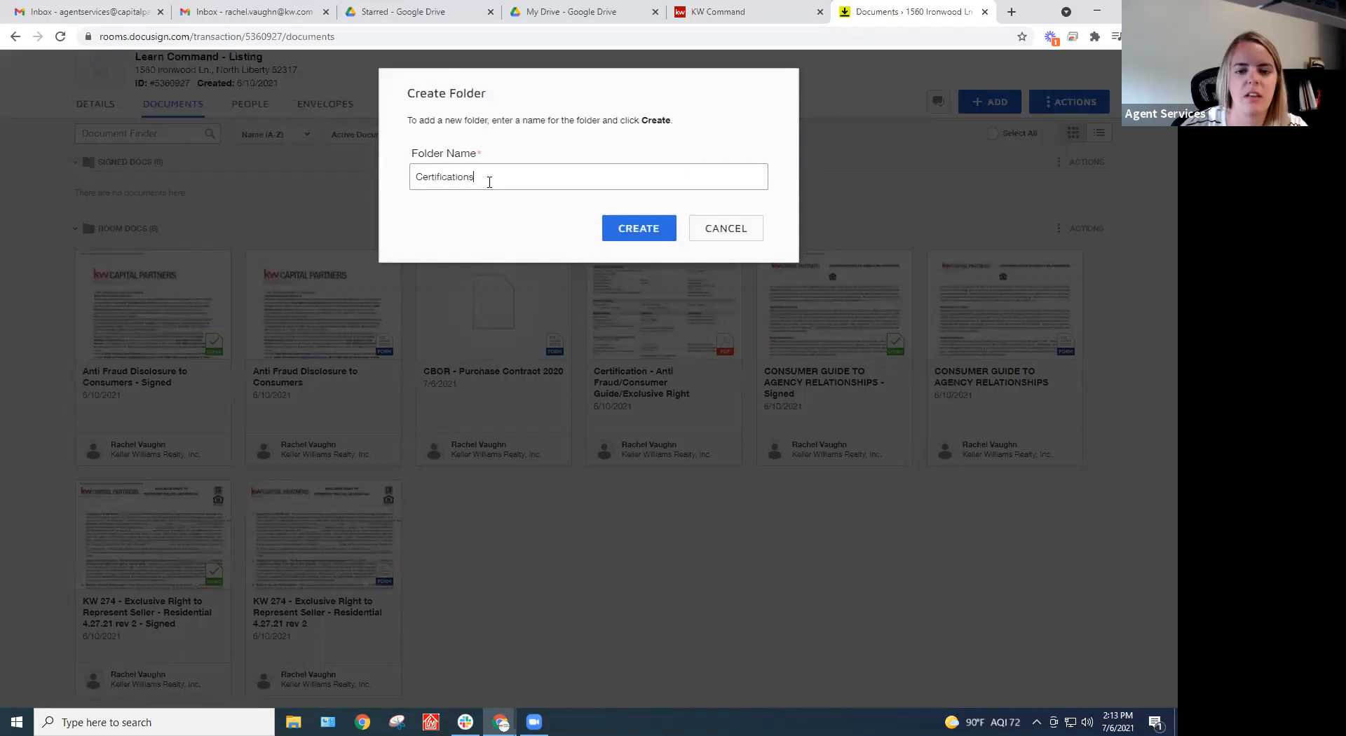
pyautogui.click(655, 235)
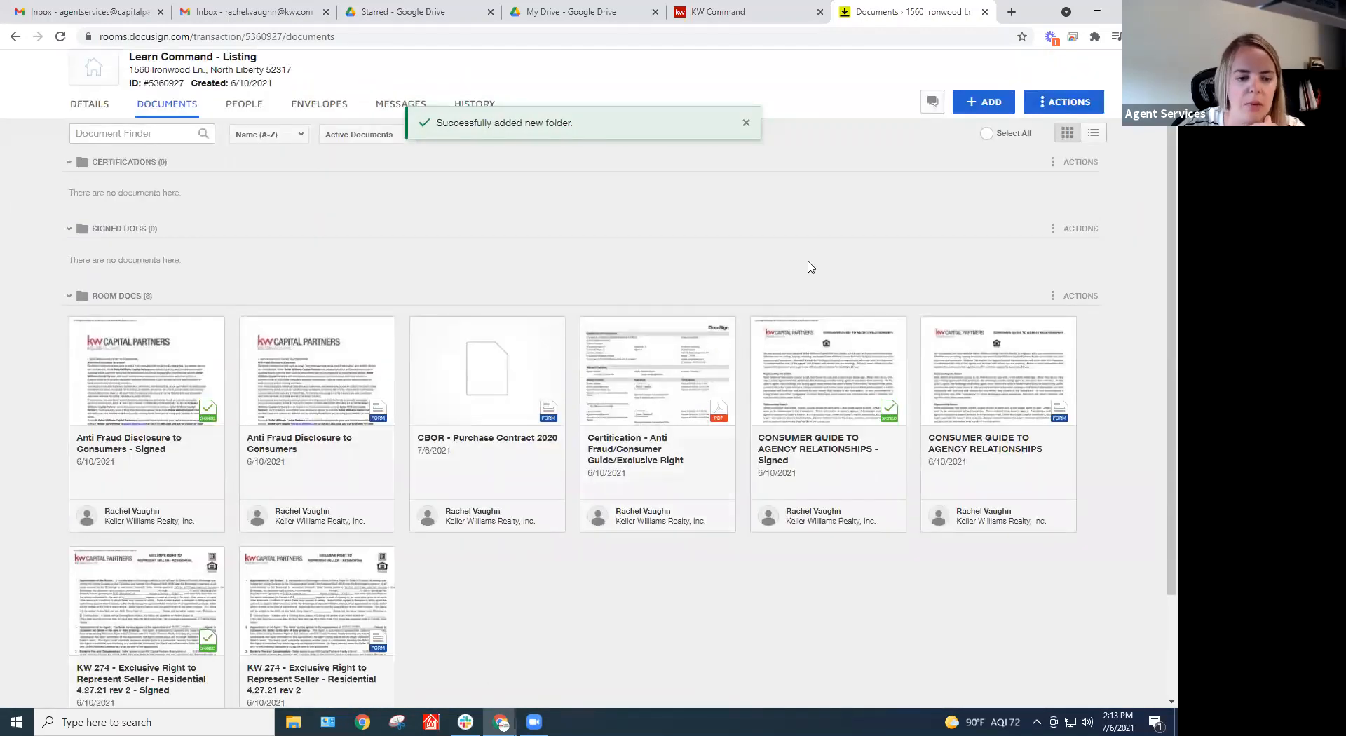
pyautogui.click(1063, 102)
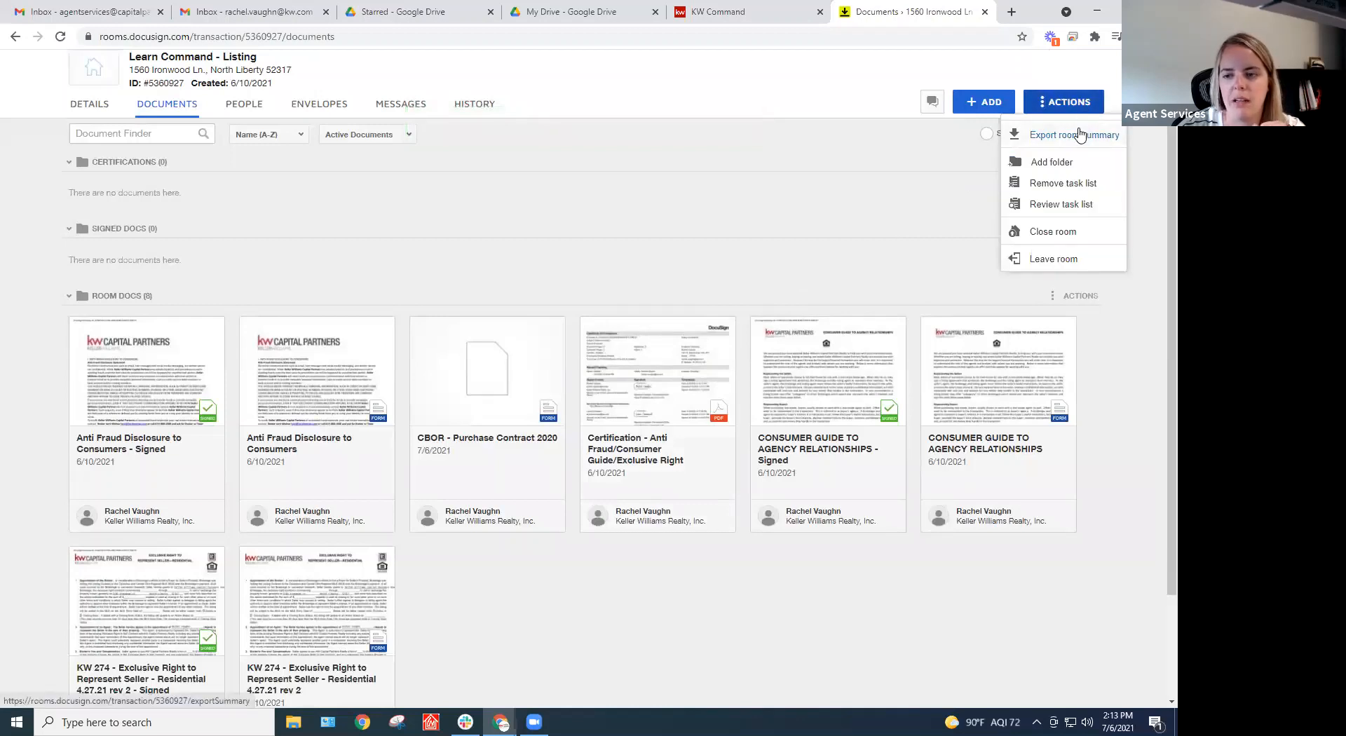
# Drag the signed Anti Fraud Disclosure and KW 274 into Signed Docs, and the certification PDF into Certifications
pyautogui.click(874, 223)
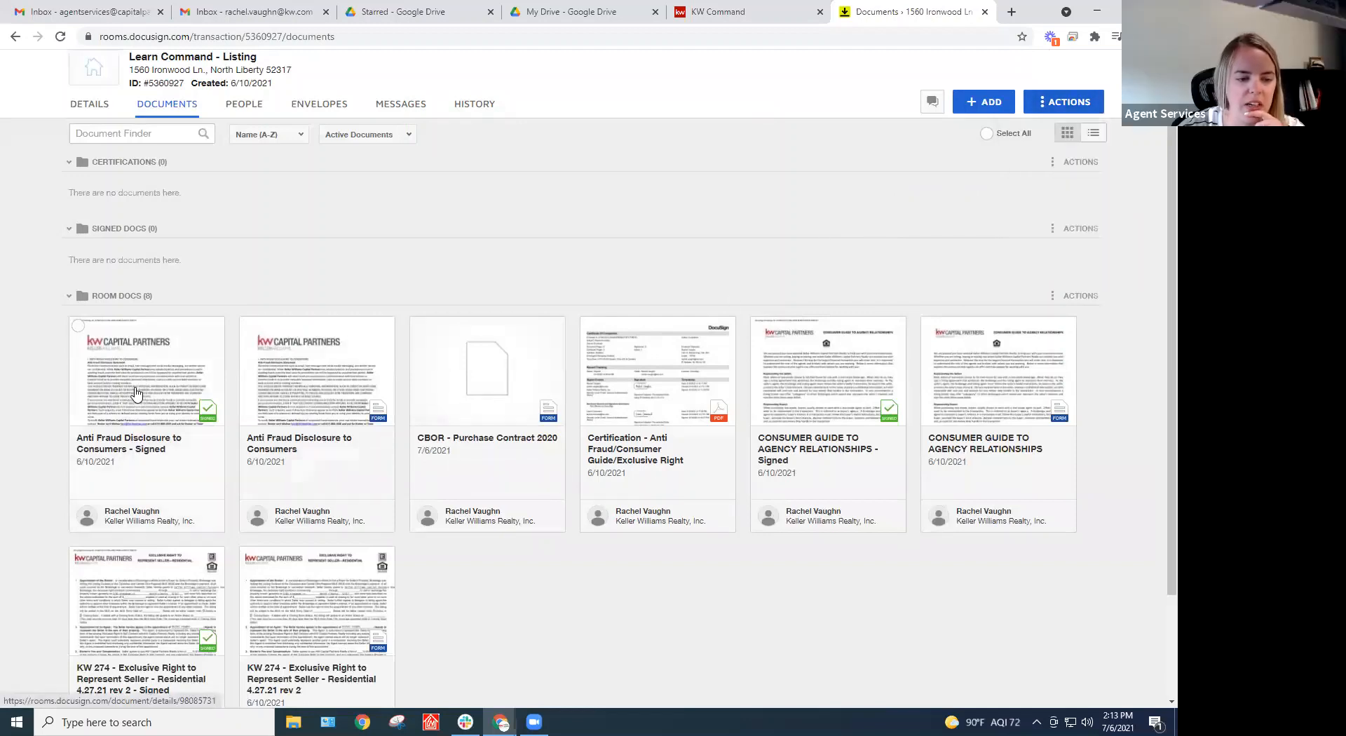
pyautogui.moveTo(136, 394); pyautogui.dragTo(194, 215)
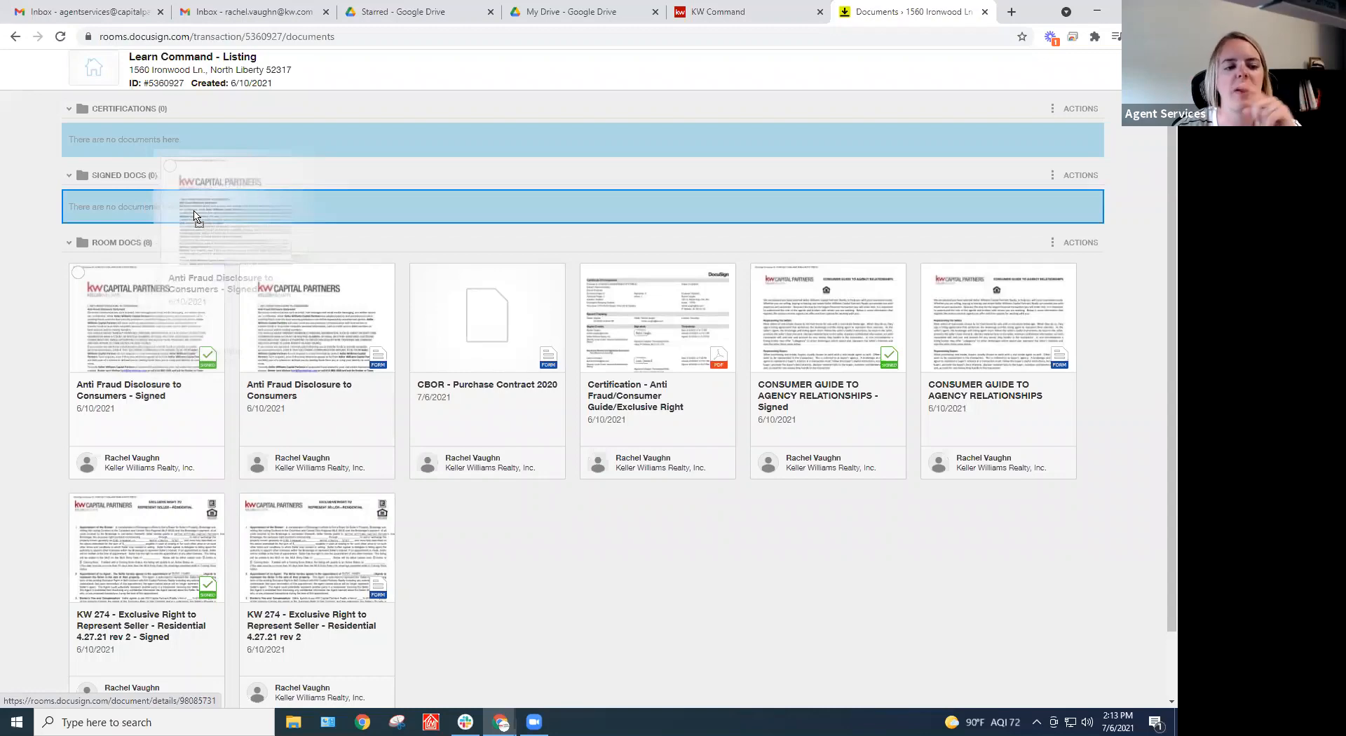
pyautogui.moveTo(194, 216); pyautogui.dragTo(195, 216)
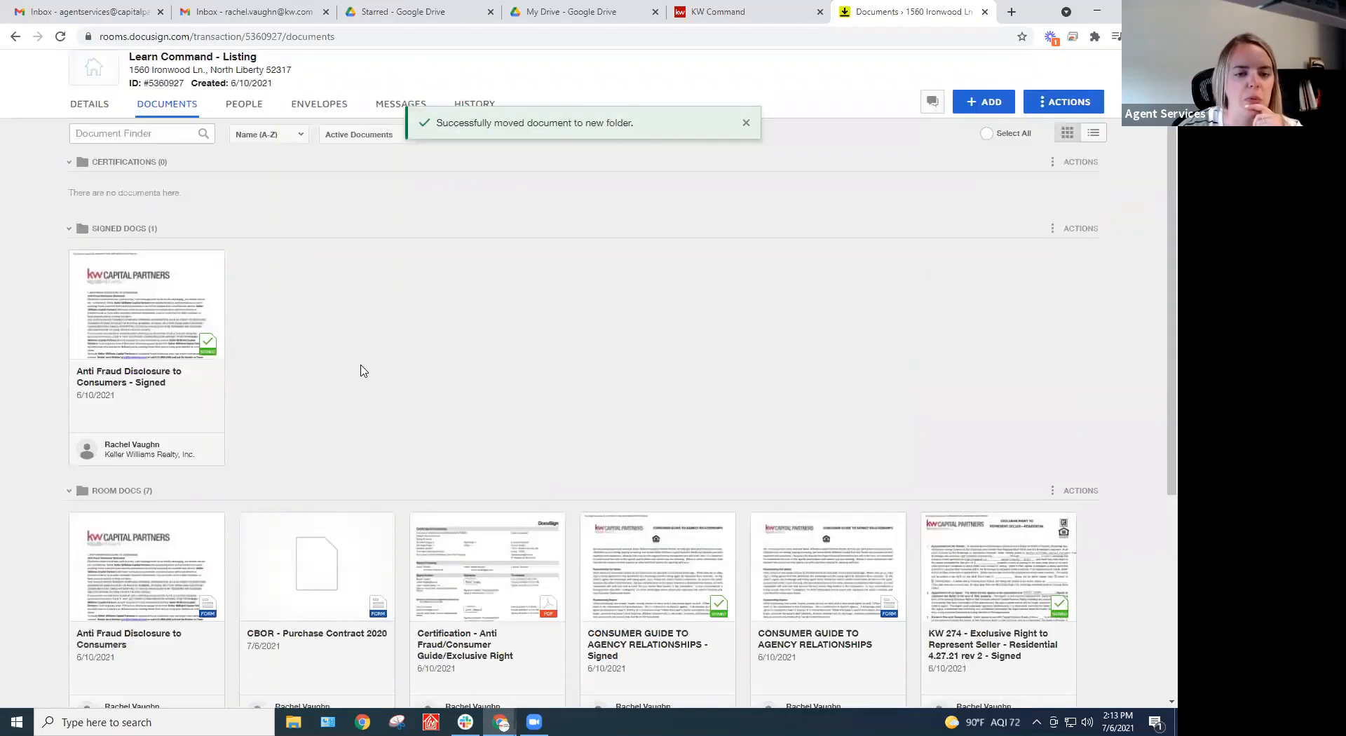
pyautogui.scroll(-3, 420, 367)
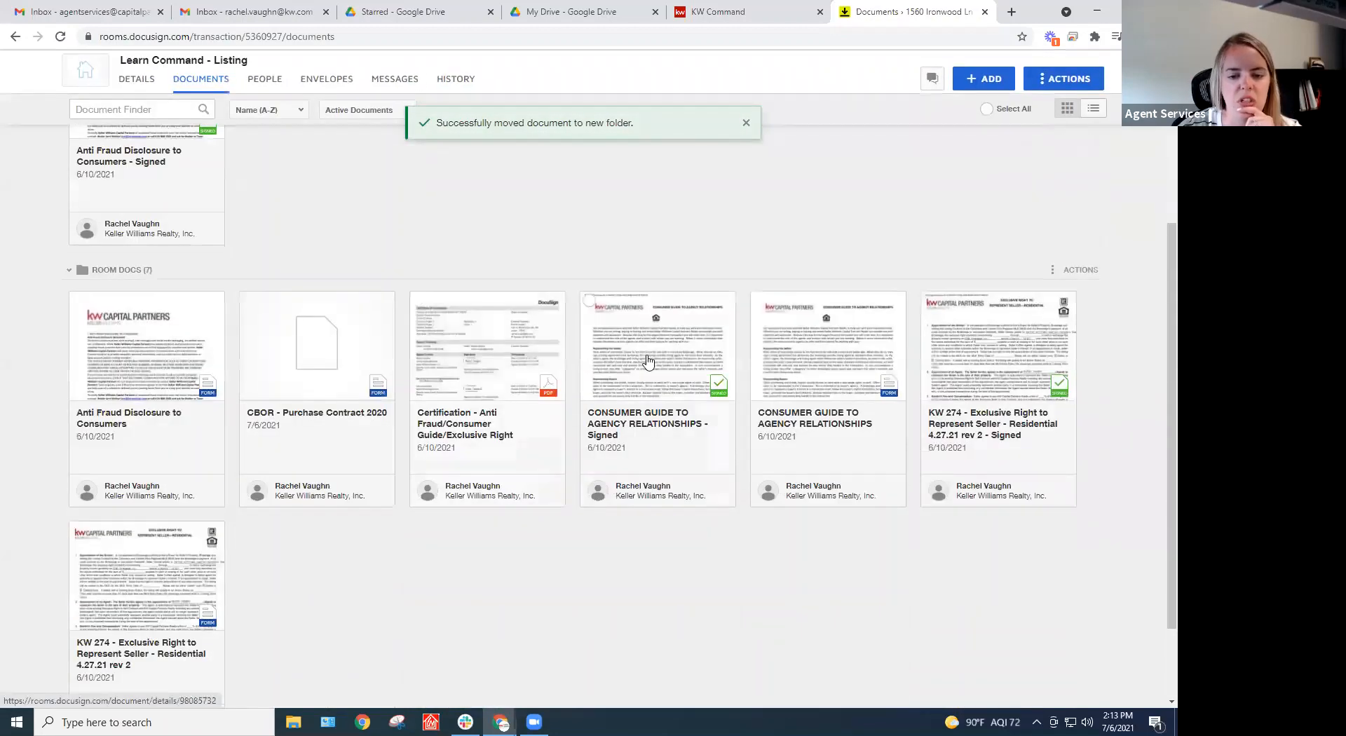
pyautogui.moveTo(646, 363); pyautogui.dragTo(335, 166)
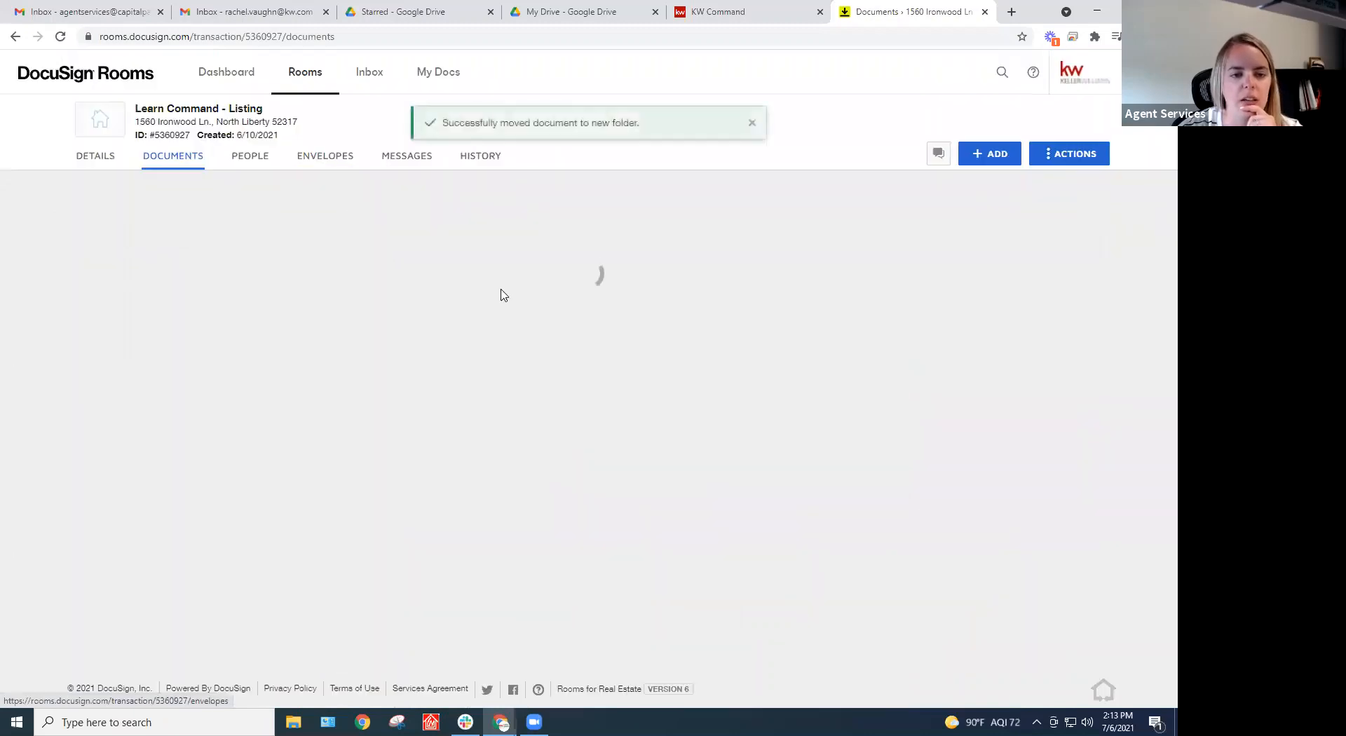
pyautogui.moveTo(799, 509); pyautogui.dragTo(490, 250)
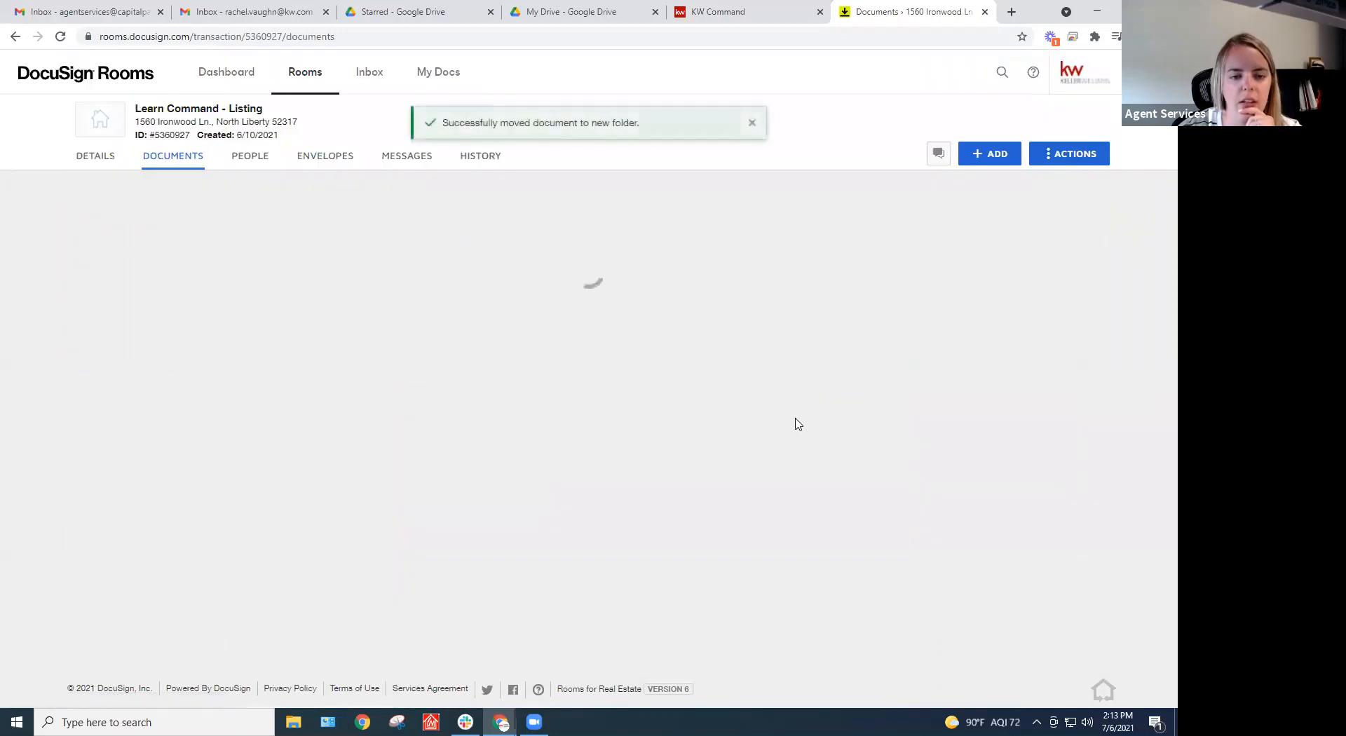
pyautogui.scroll(3, 678, 477)
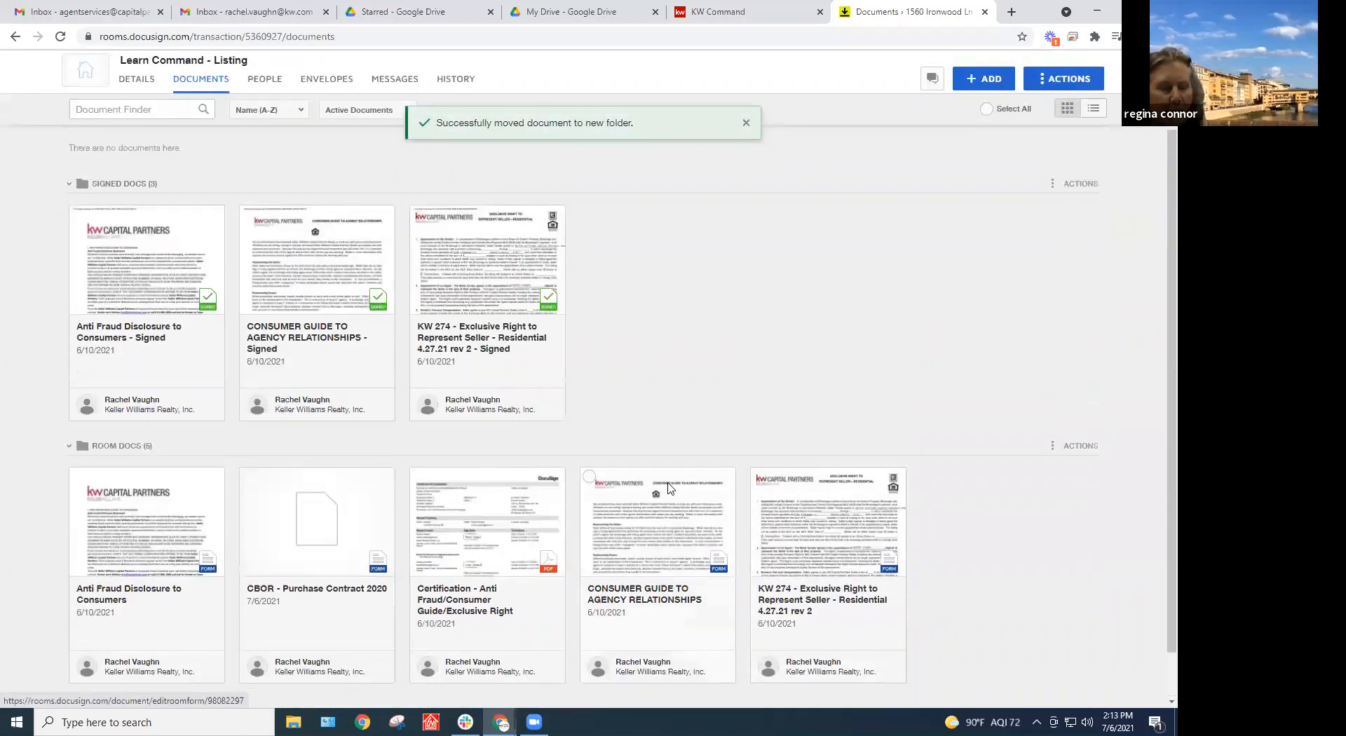
pyautogui.scroll(-1, 677, 477)
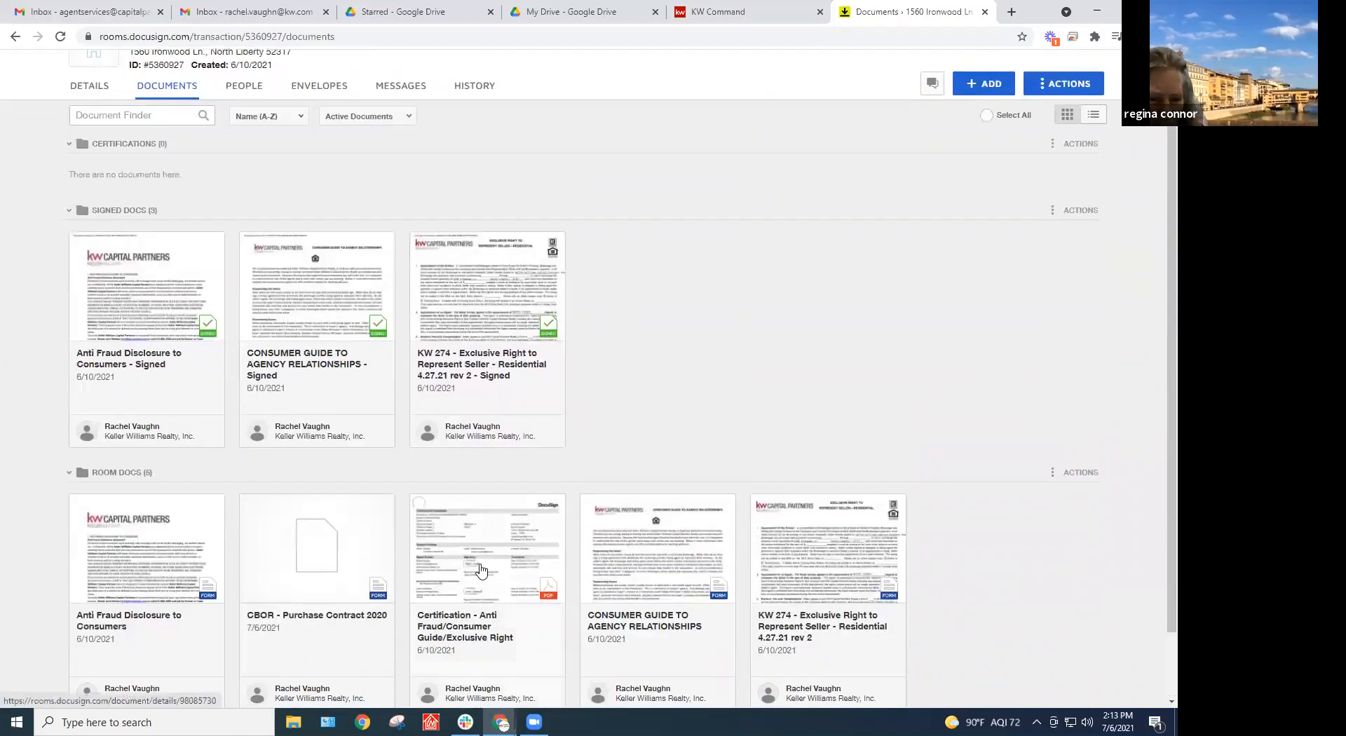
pyautogui.moveTo(486, 565); pyautogui.dragTo(195, 125)
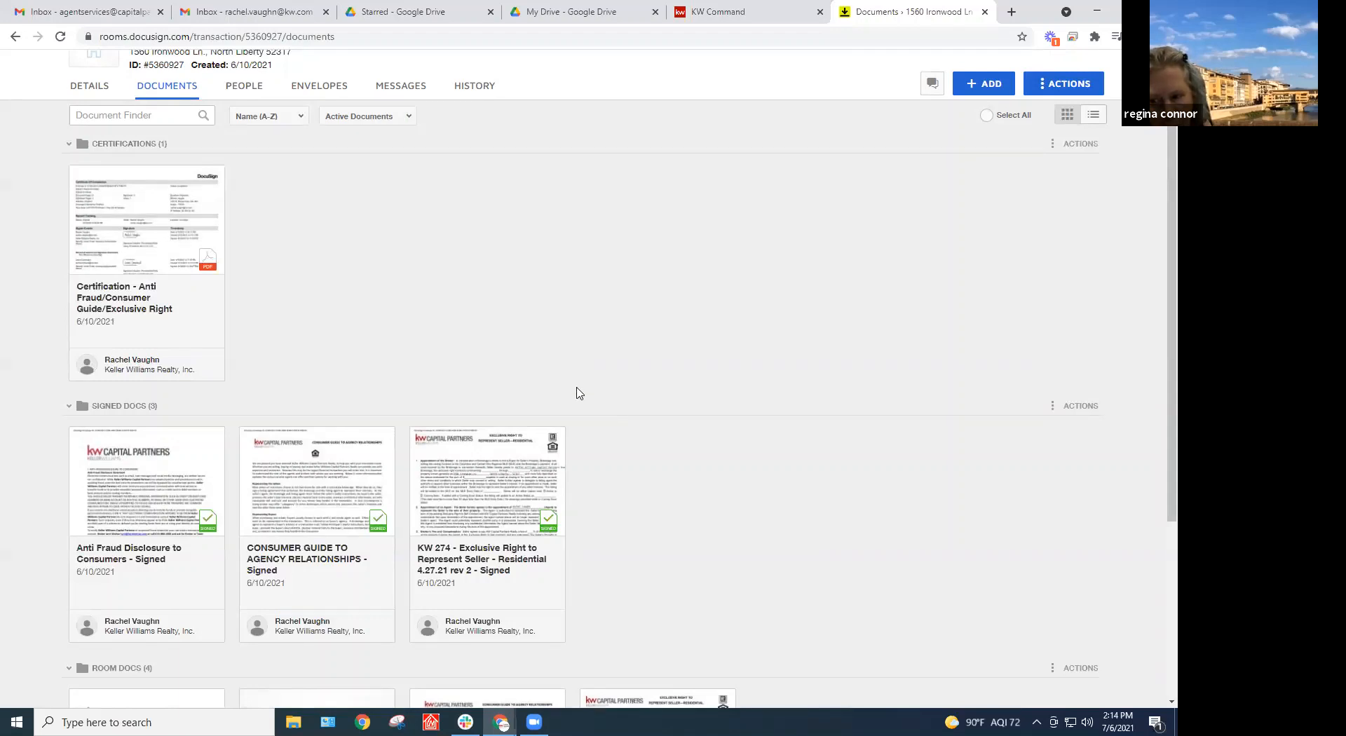
pyautogui.scroll(1, 571, 372)
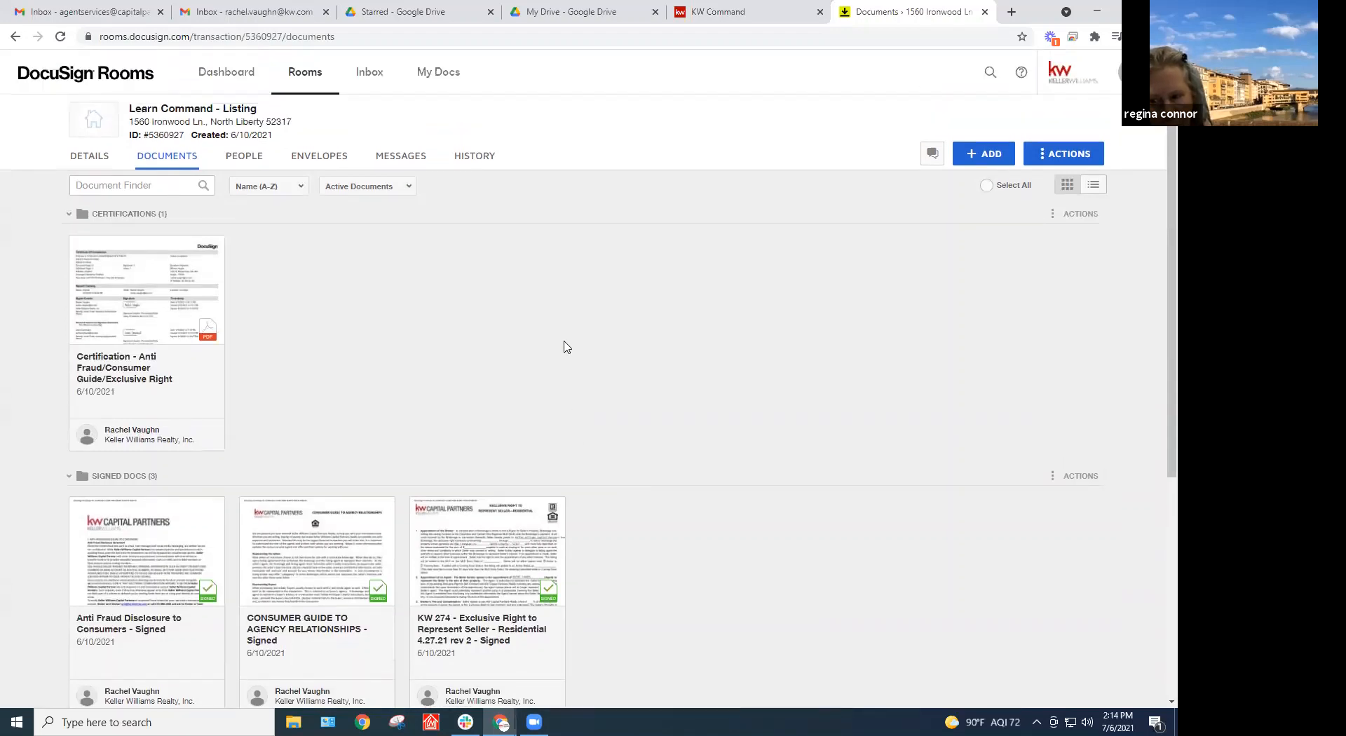
pyautogui.click(107, 166)
pyautogui.scroll(-1, 970, 468)
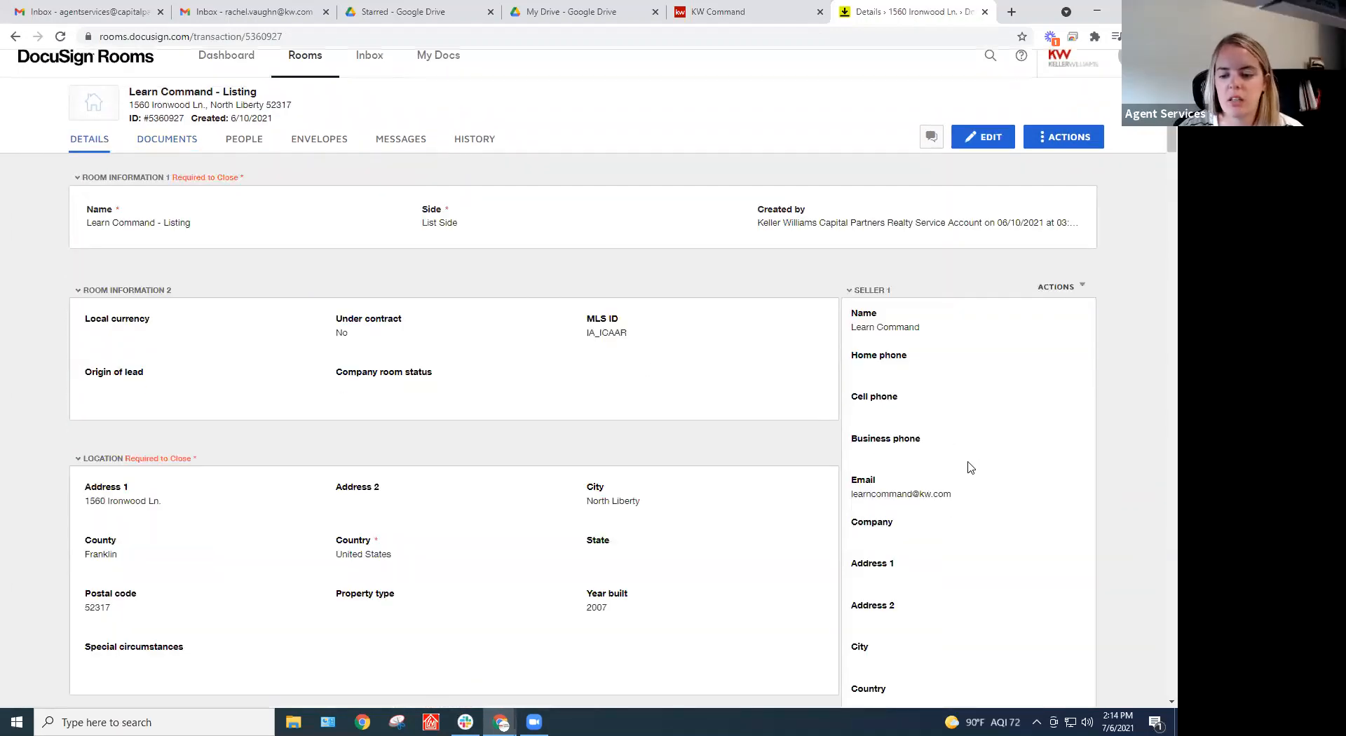
pyautogui.scroll(-12, 970, 467)
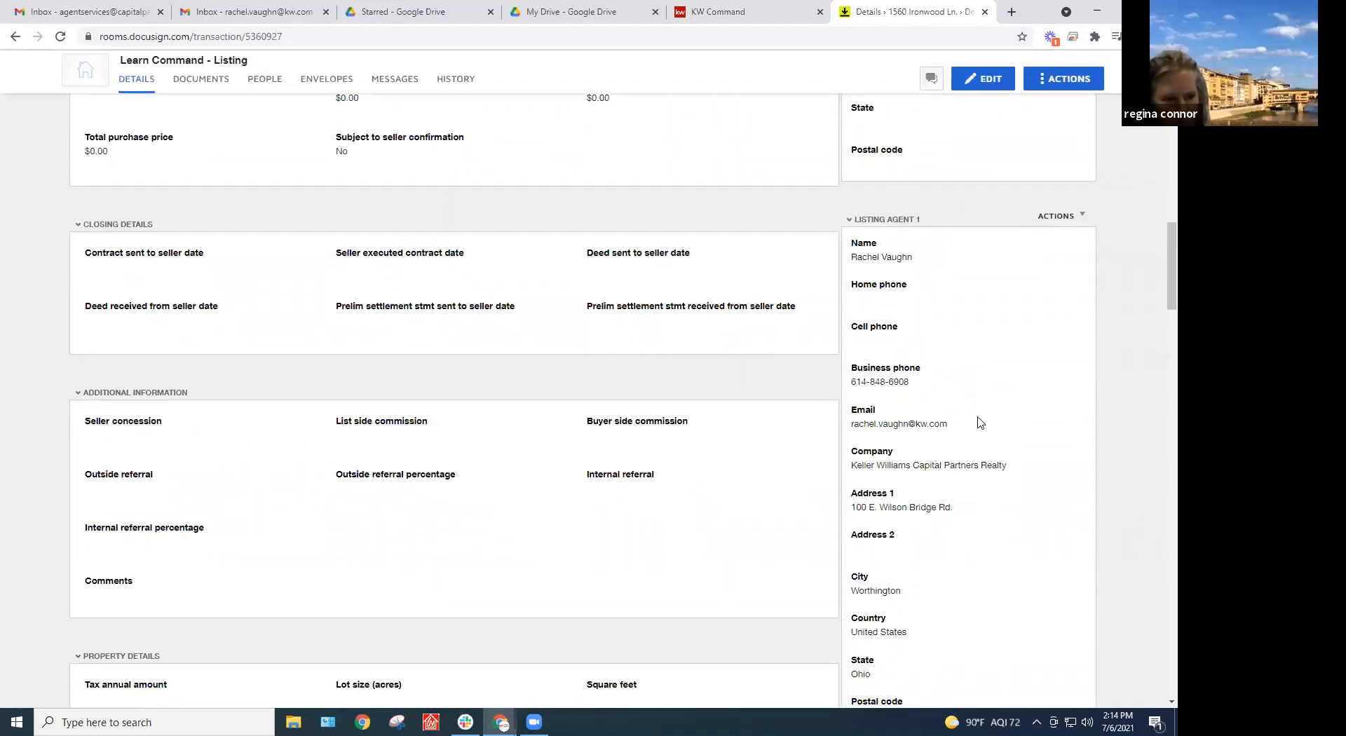
pyautogui.scroll(15, 799, 499)
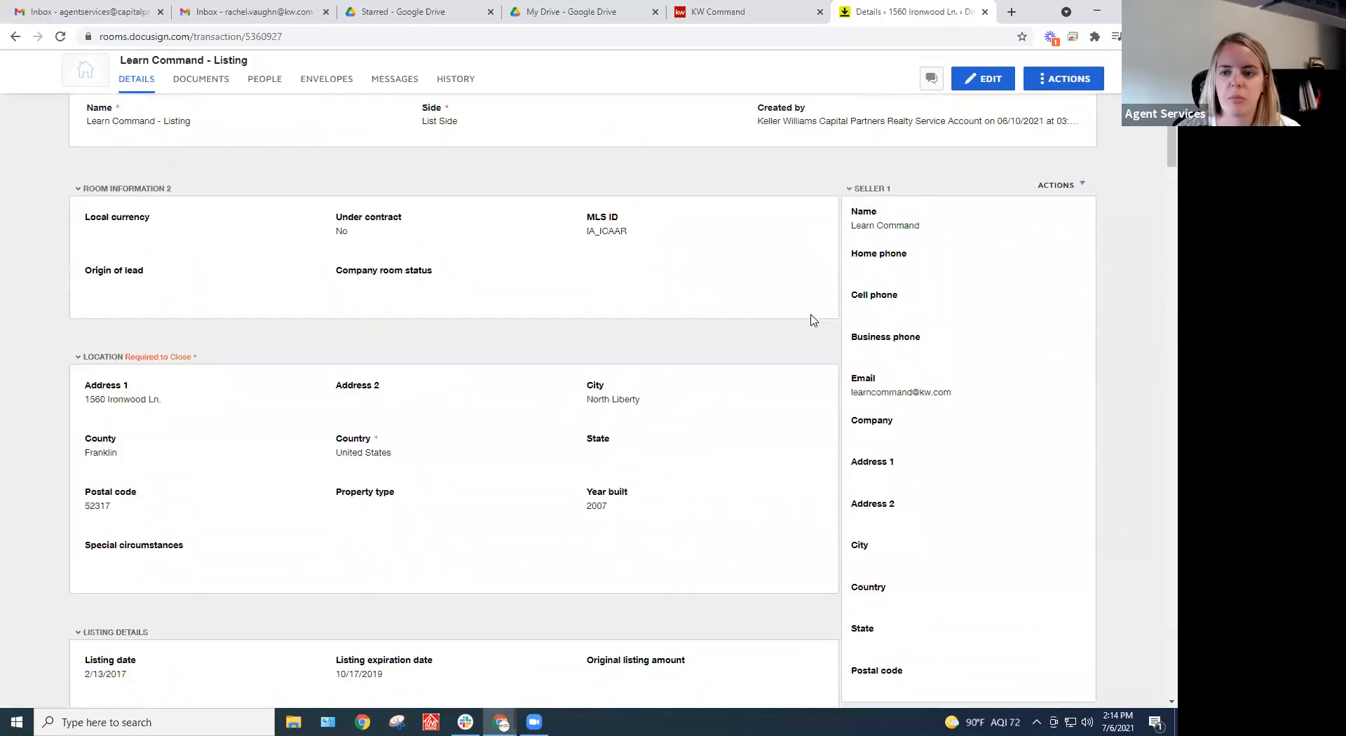
pyautogui.hotkey('ctrl', 'shift', 'Tab')
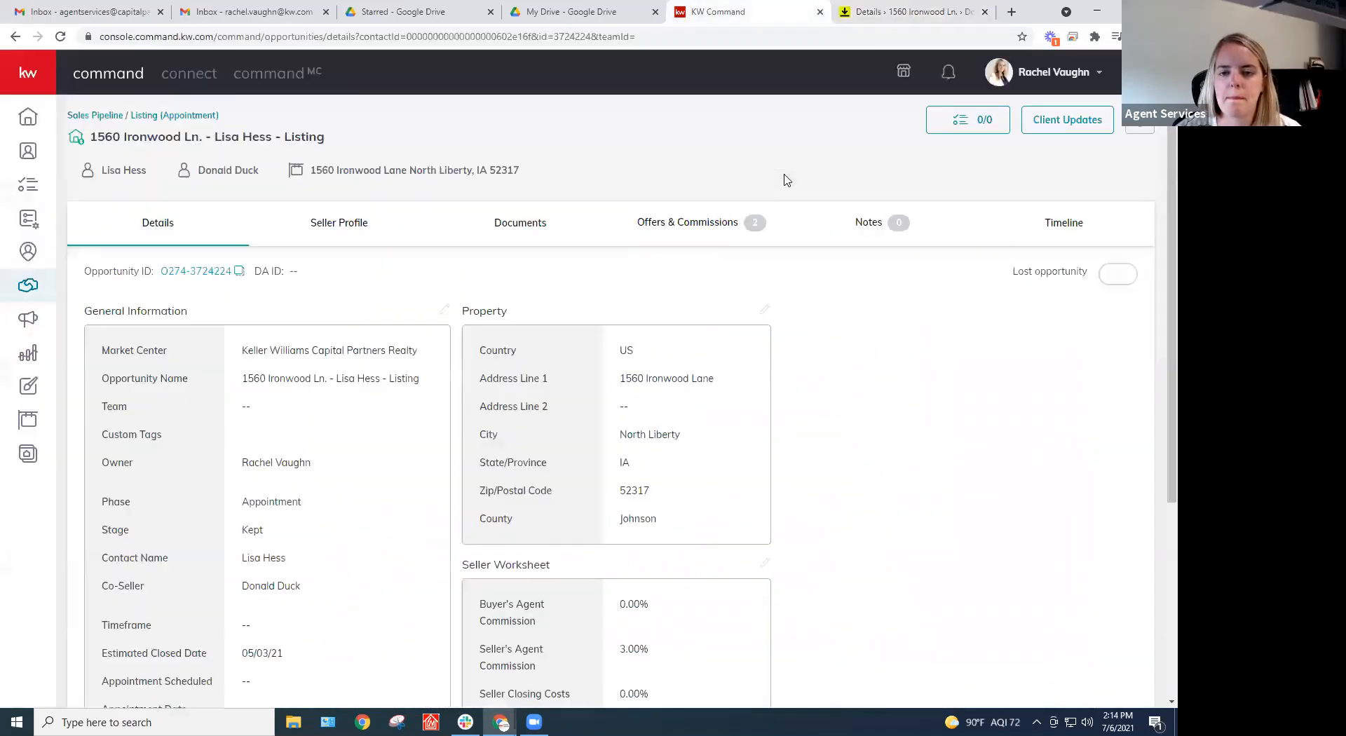
pyautogui.hotkey('ctrl', 'Tab')
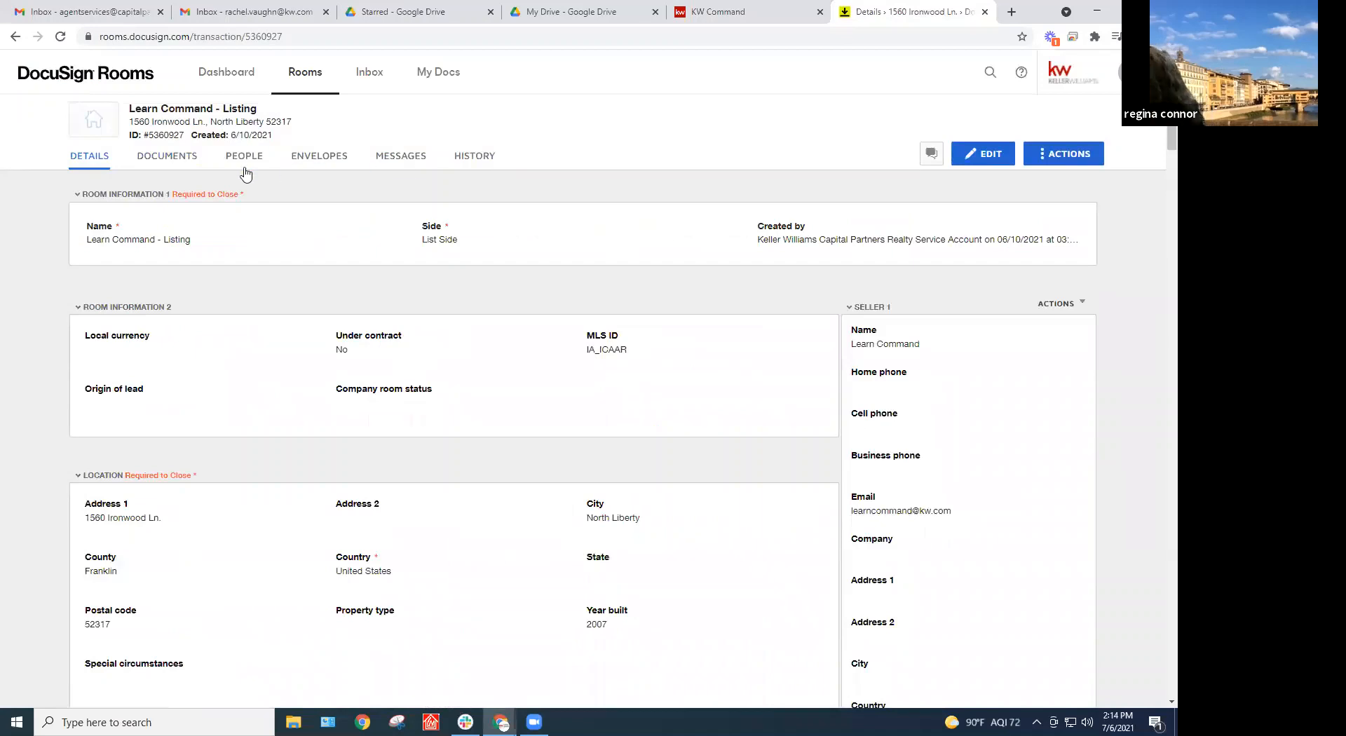
pyautogui.click(182, 167)
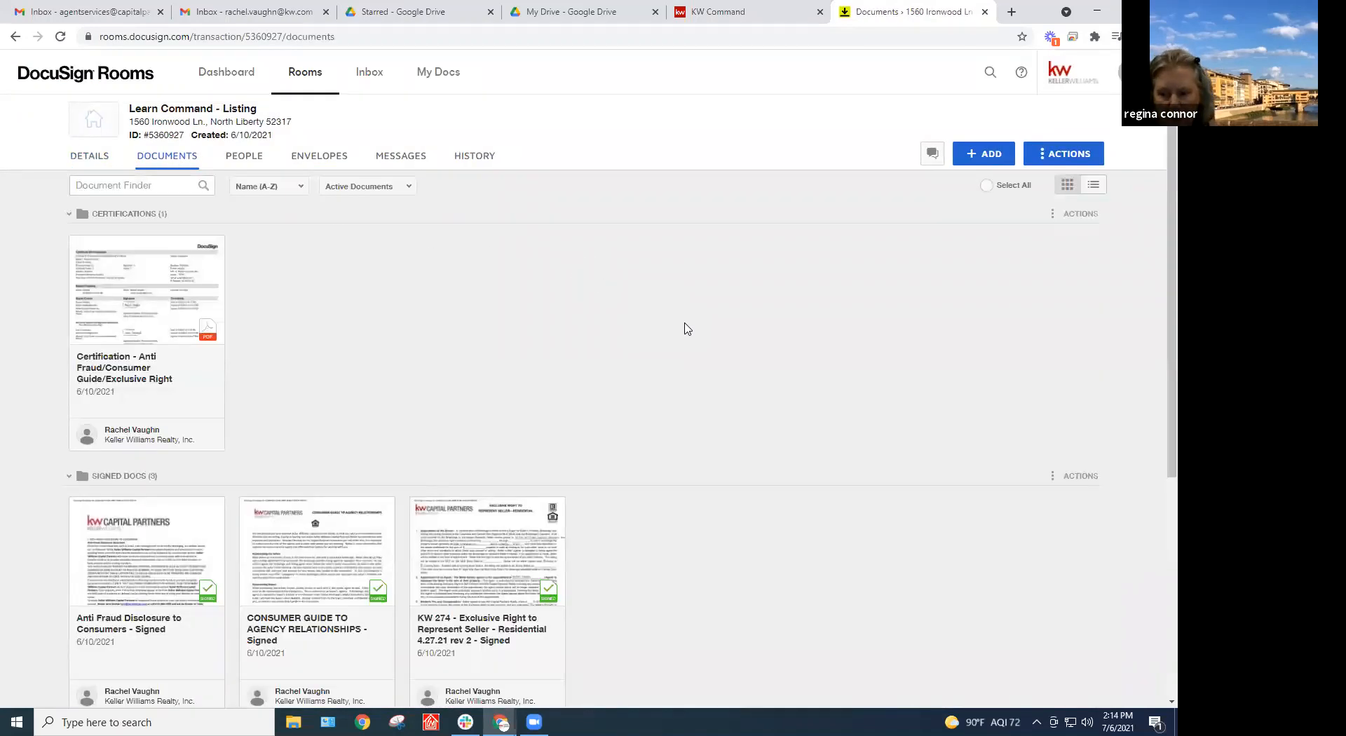
pyautogui.scroll(-5, 687, 328)
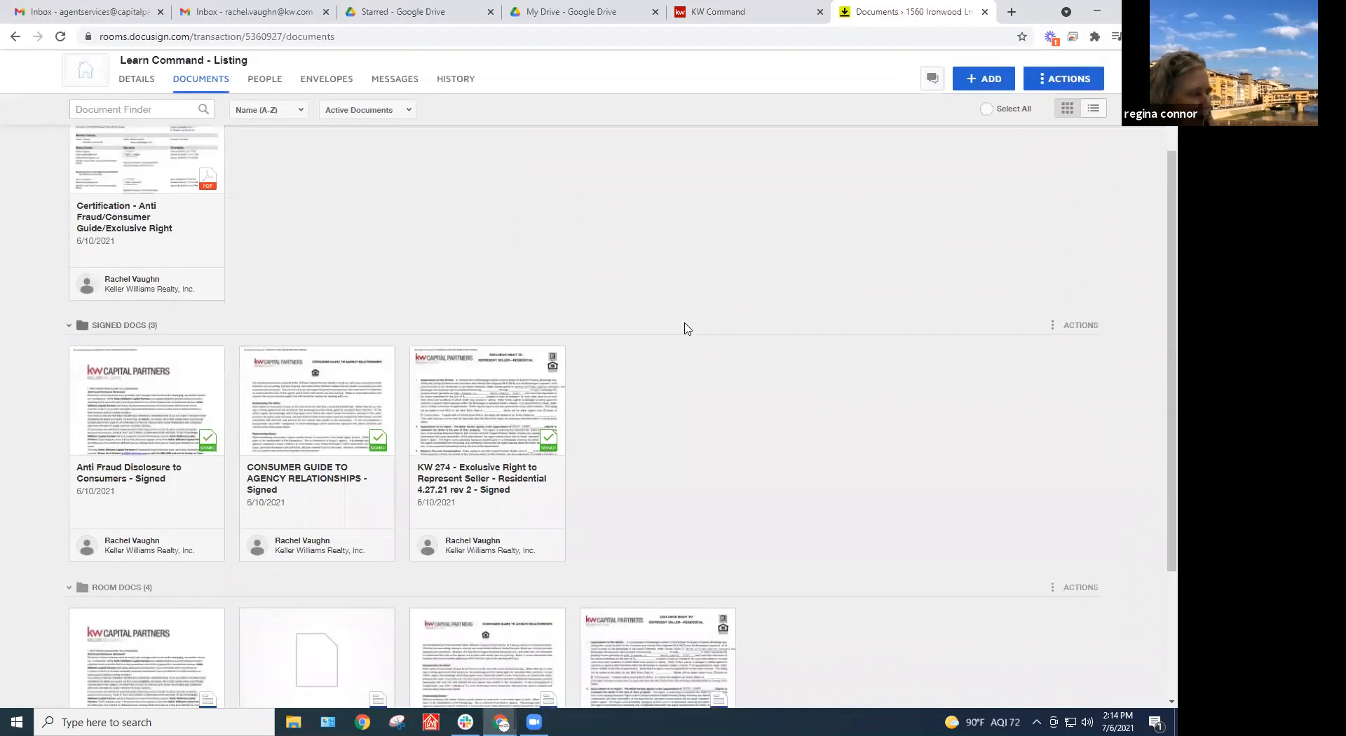
pyautogui.scroll(5, 687, 347)
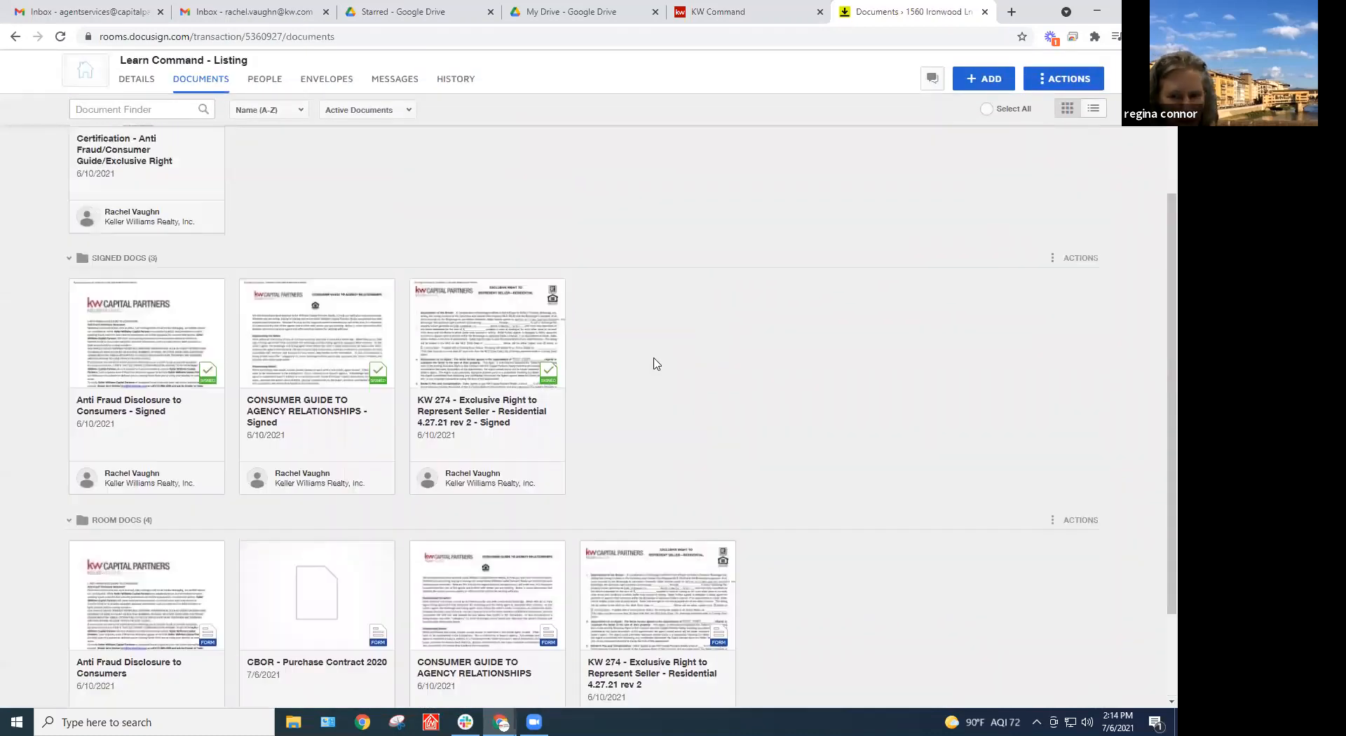
pyautogui.scroll(-5, 564, 444)
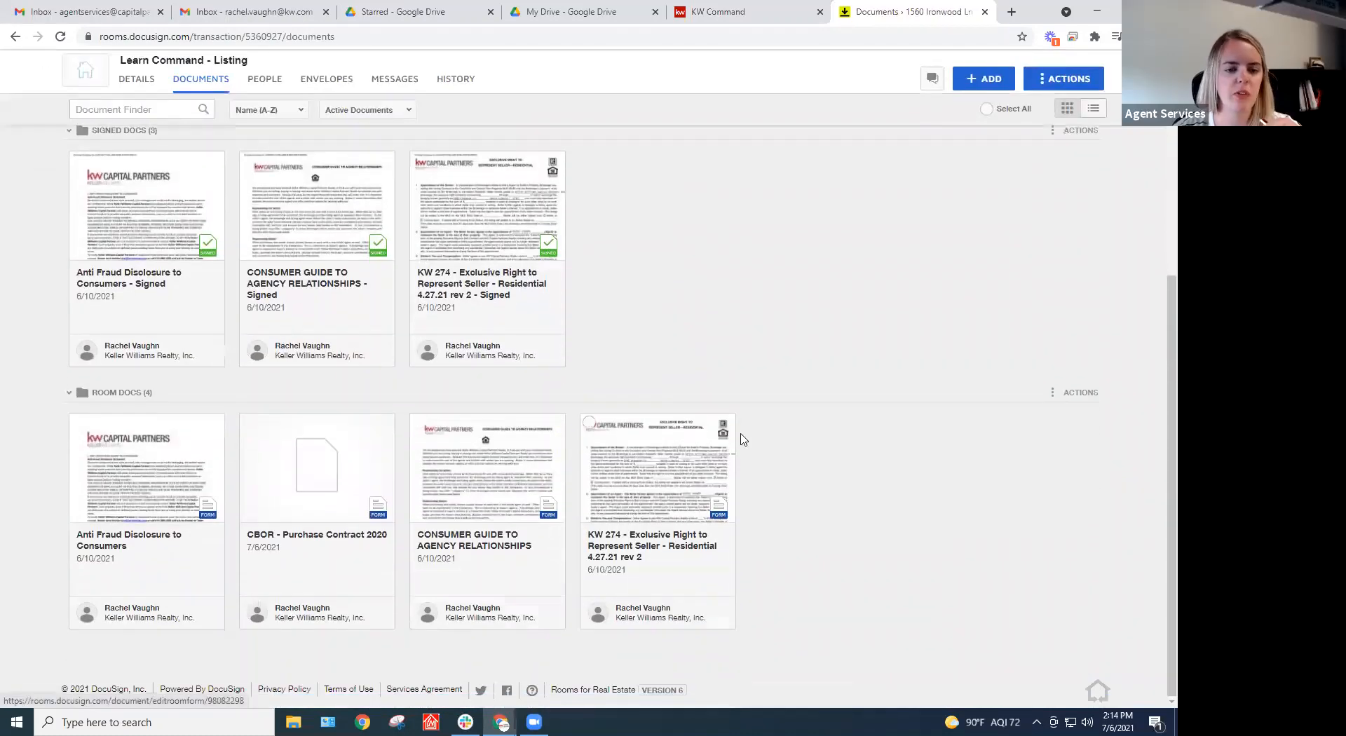
pyautogui.scroll(5, 761, 419)
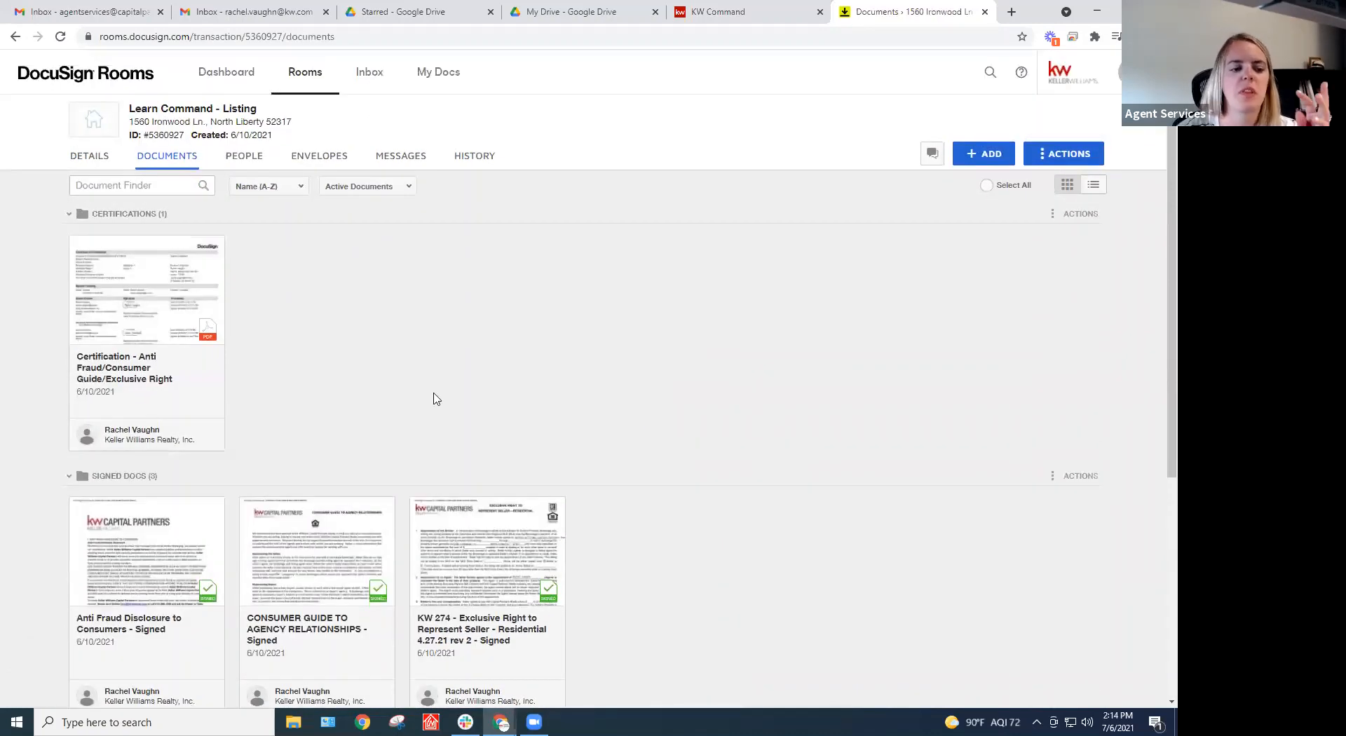
pyautogui.click(69, 214)
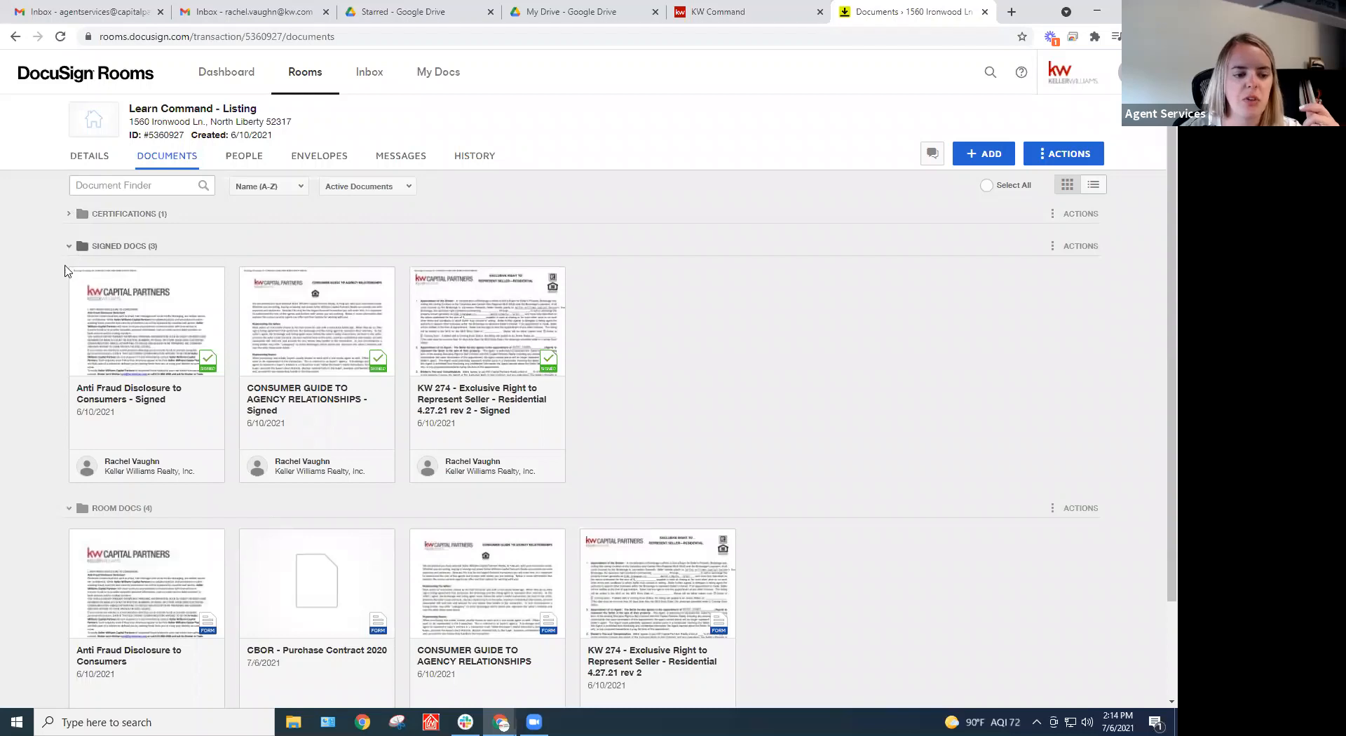
pyautogui.scroll(-2, 57, 378)
pyautogui.click(67, 423)
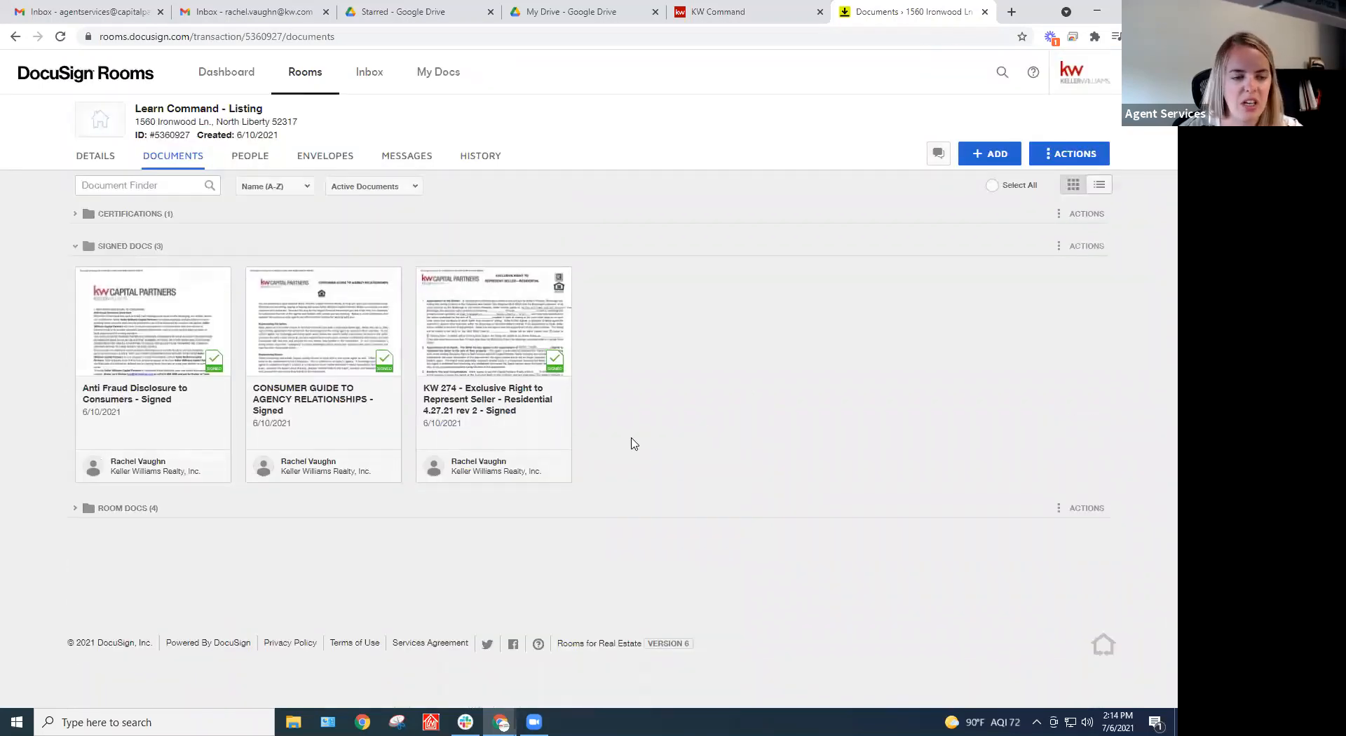
pyautogui.click(75, 516)
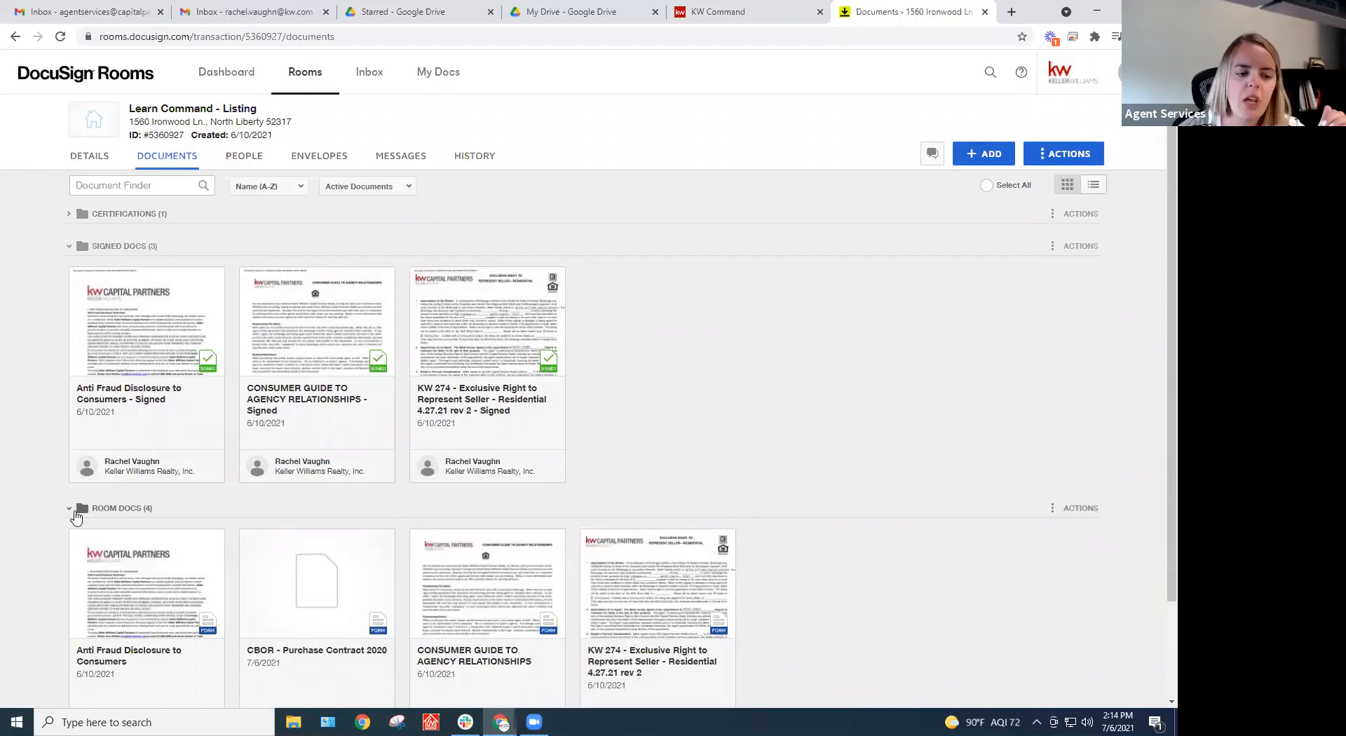
pyautogui.click(68, 217)
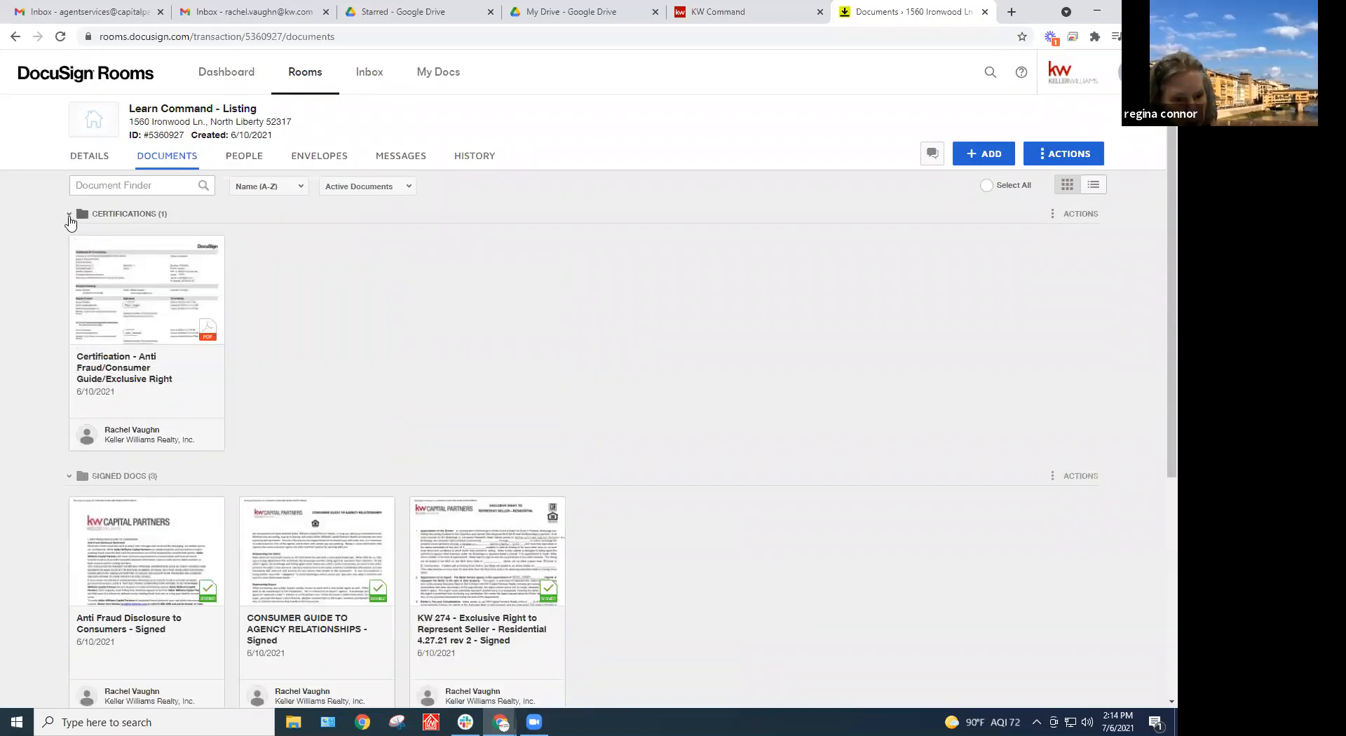
pyautogui.scroll(-3, 466, 348)
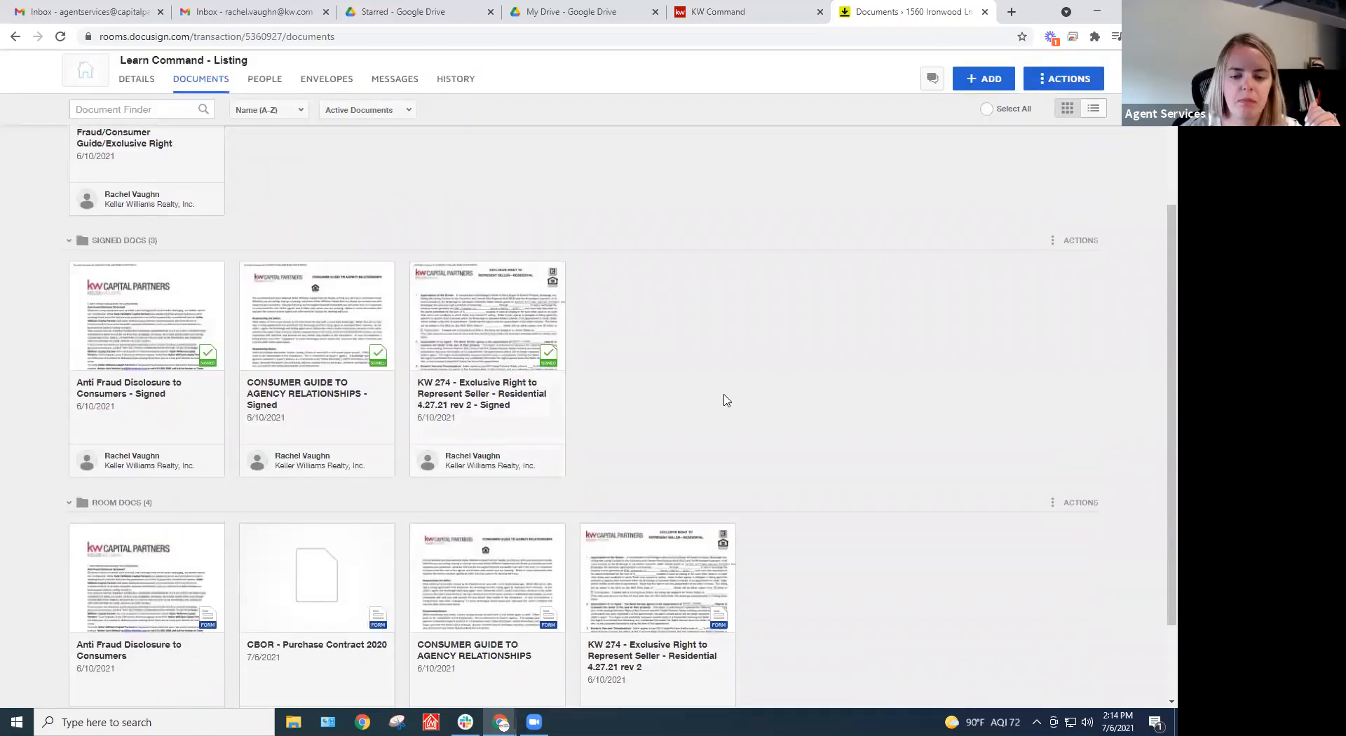
pyautogui.scroll(-2, 694, 401)
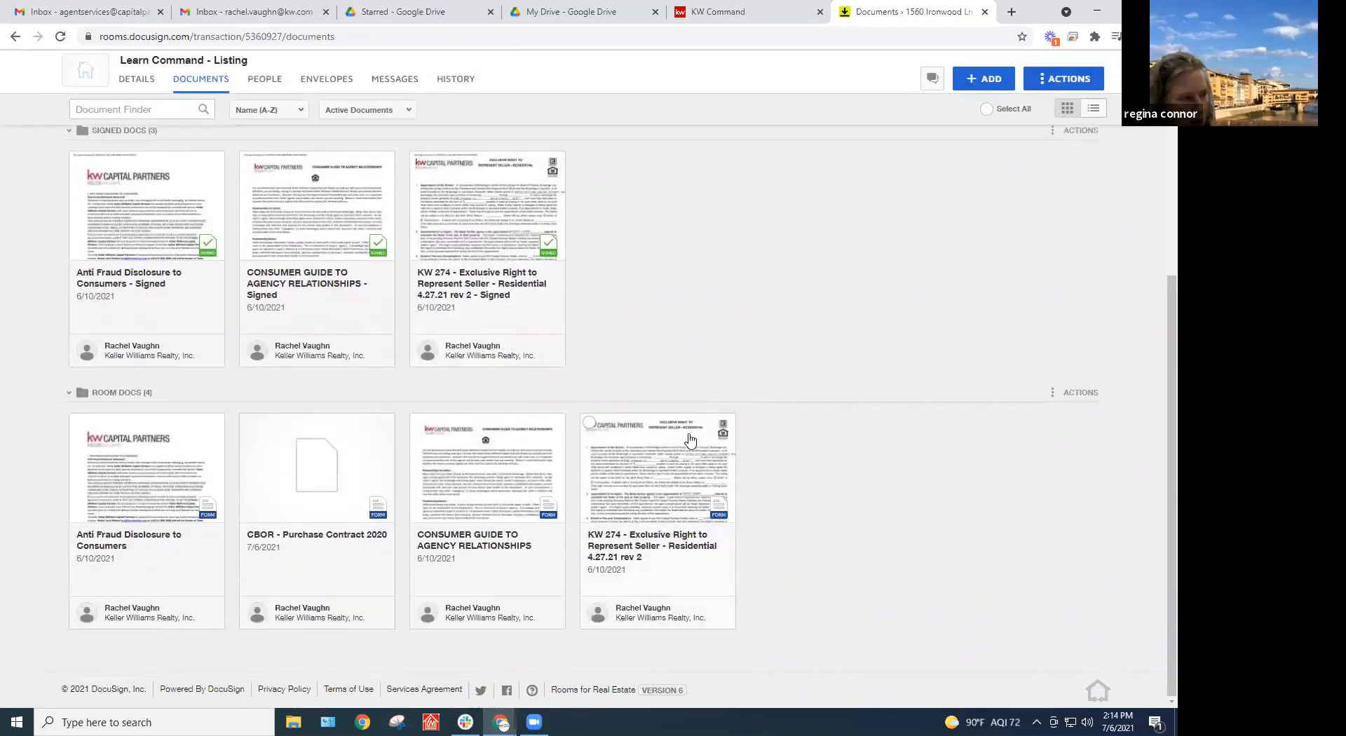
pyautogui.scroll(1, 728, 379)
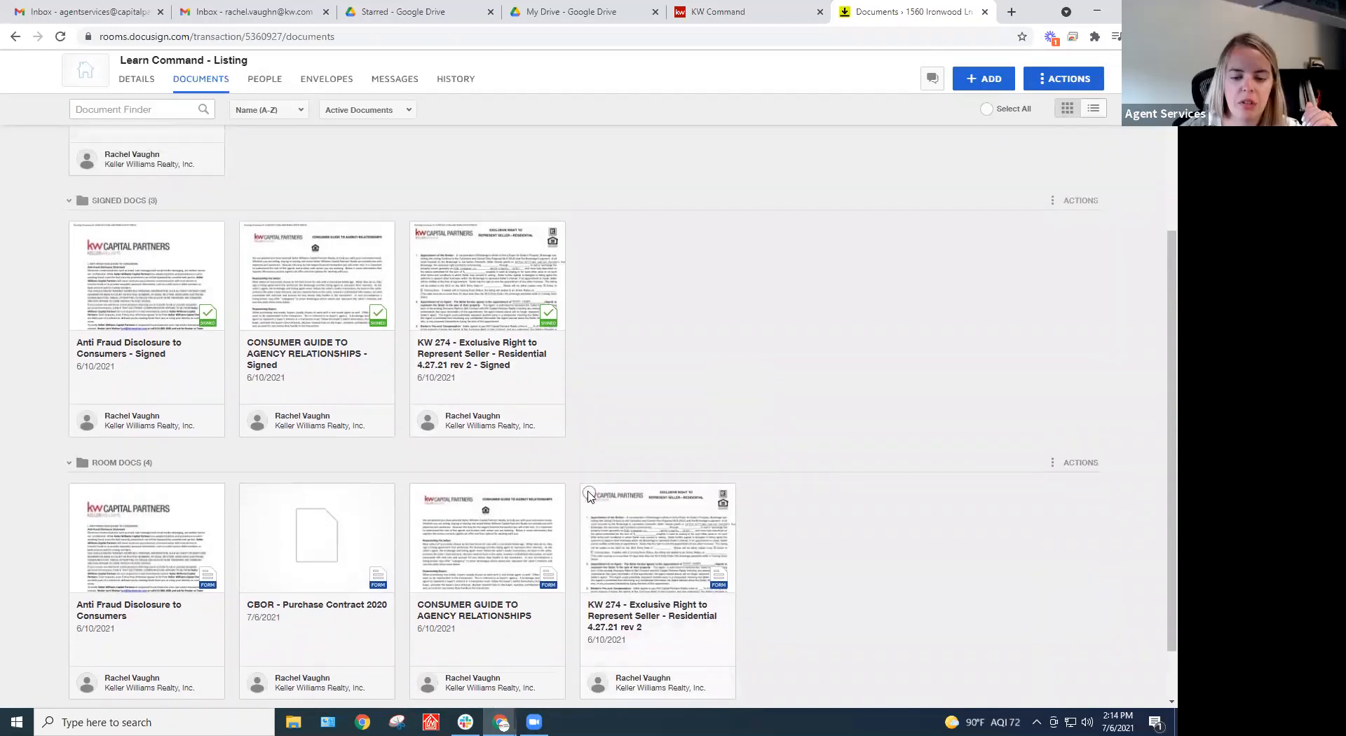
# Select the unsigned KW 274, Consumer Guide and CBOR documents and try combining them, dismissing the warning
pyautogui.click(589, 492)
pyautogui.click(418, 493)
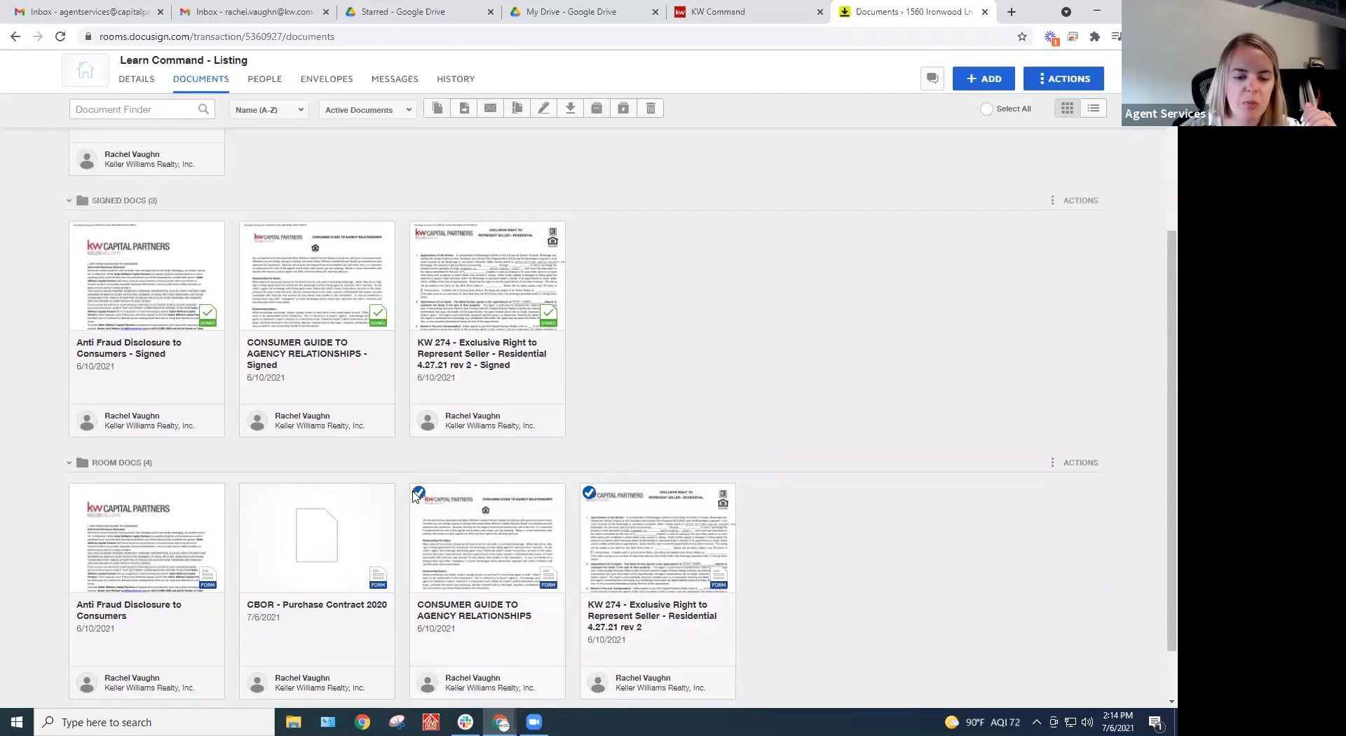
pyautogui.click(248, 497)
pyautogui.moveTo(483, 553); pyautogui.dragTo(639, 384)
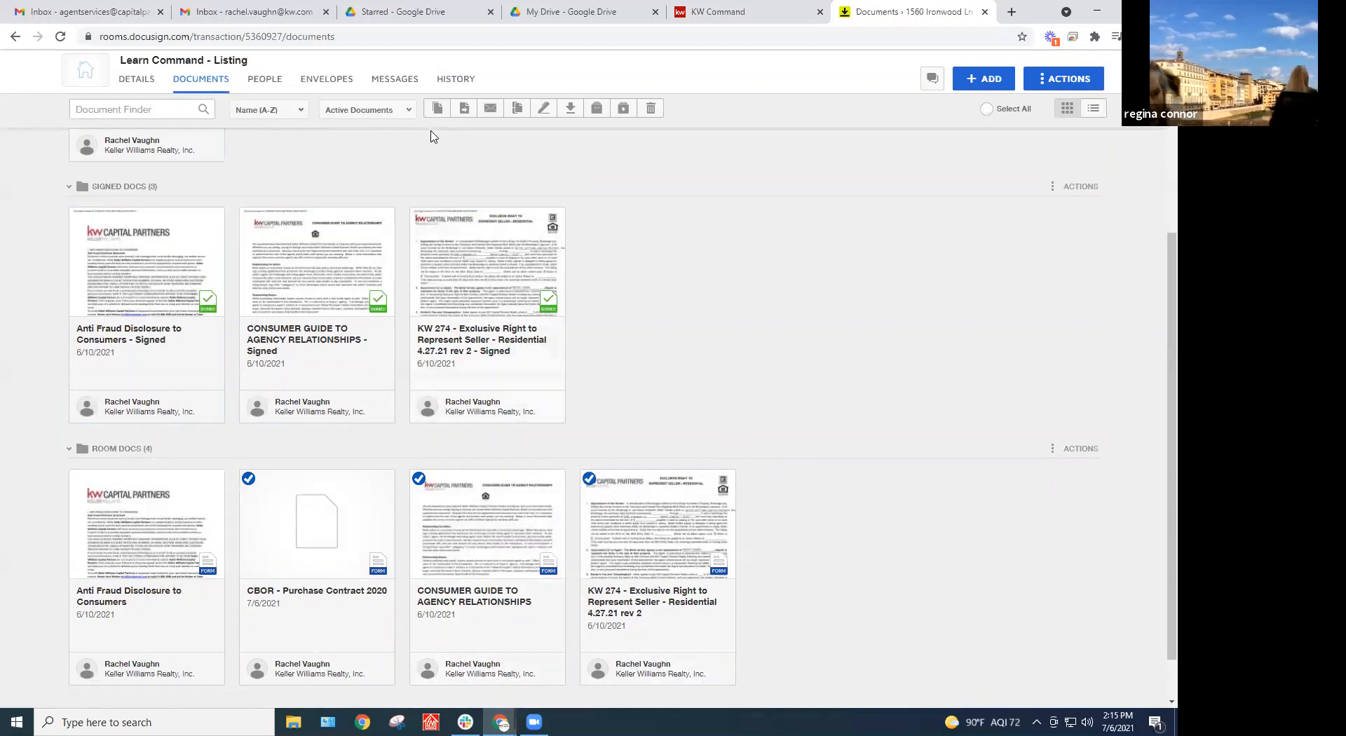
pyautogui.click(518, 108)
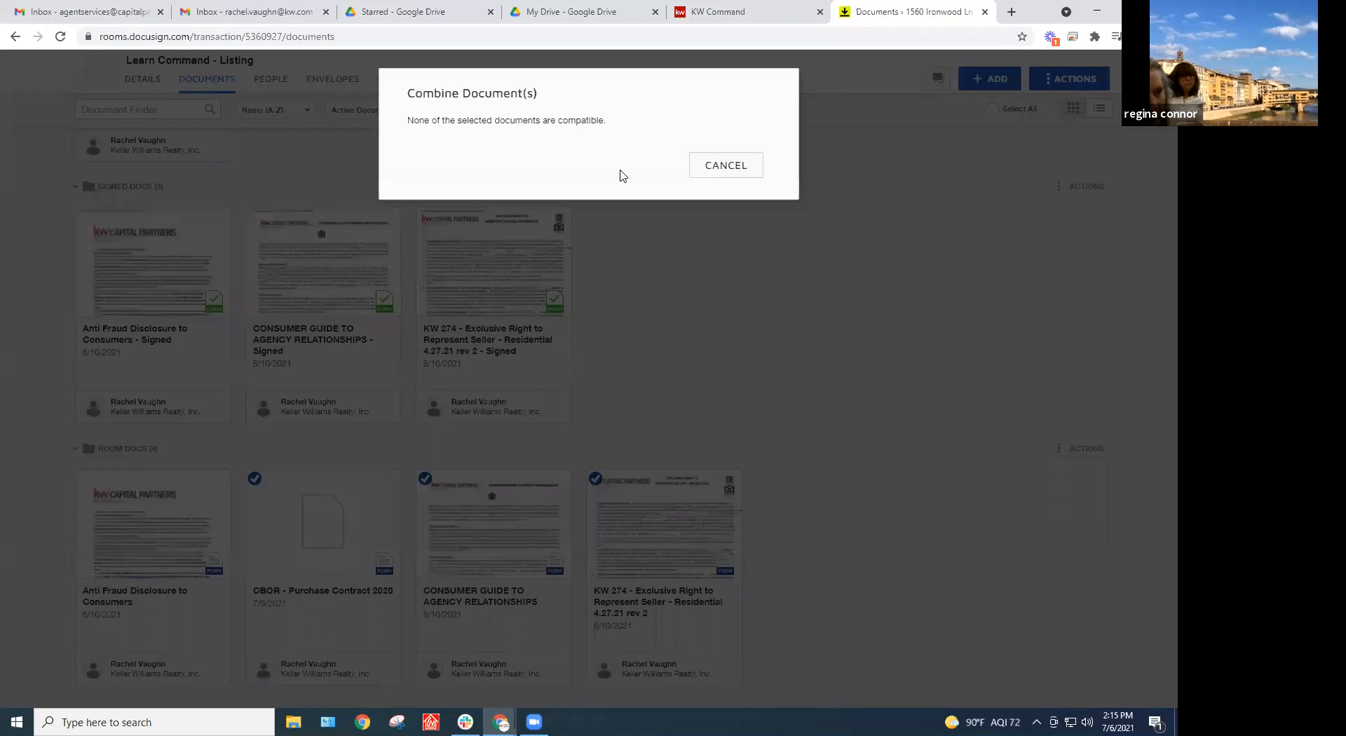
pyautogui.click(726, 166)
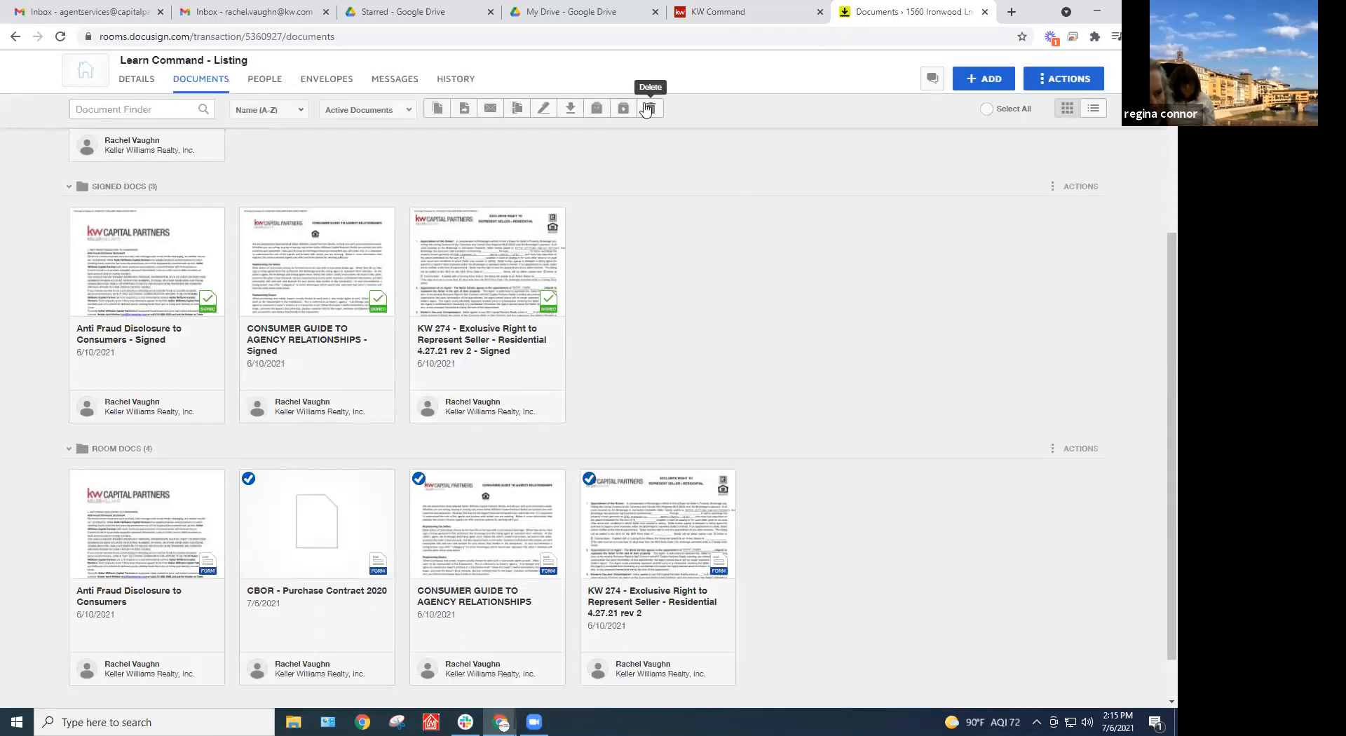
# Start moving the three documents, cancel the move, and deselect all three cards
pyautogui.click(462, 110)
pyautogui.click(516, 205)
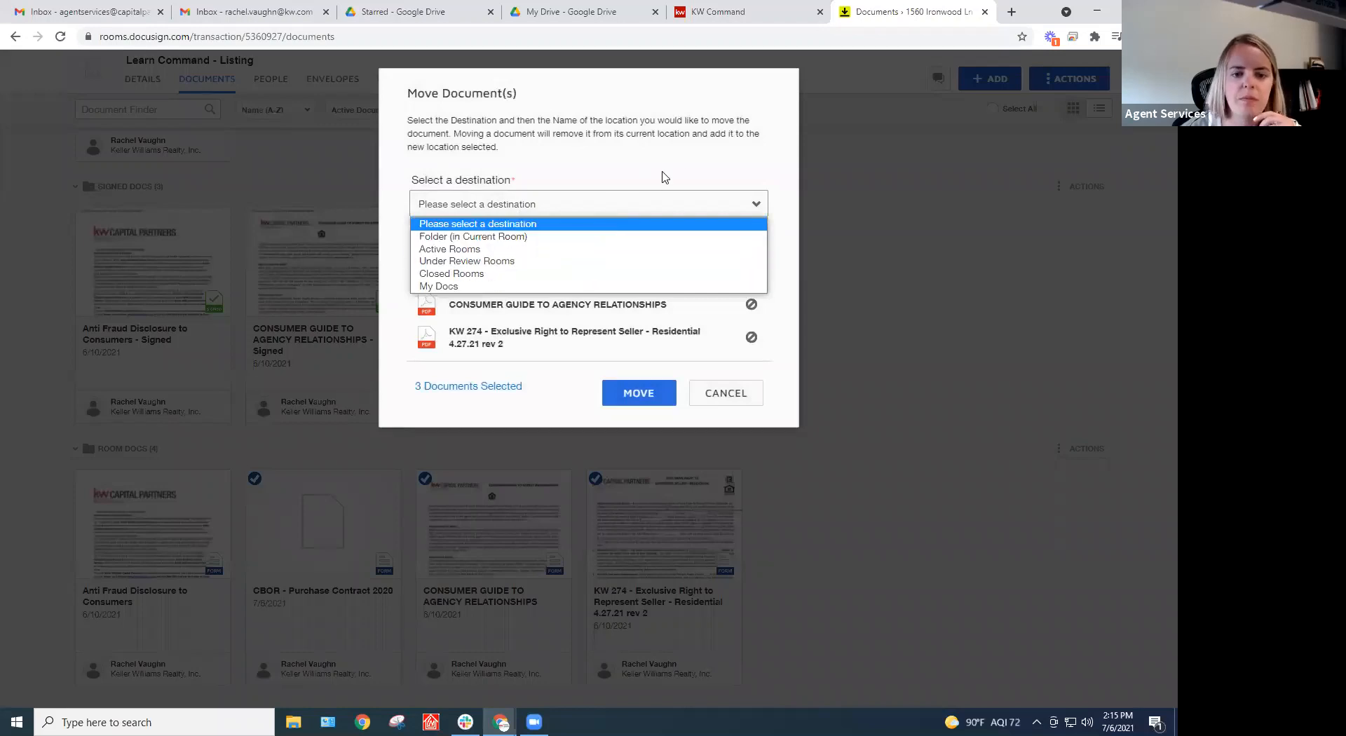
pyautogui.click(761, 151)
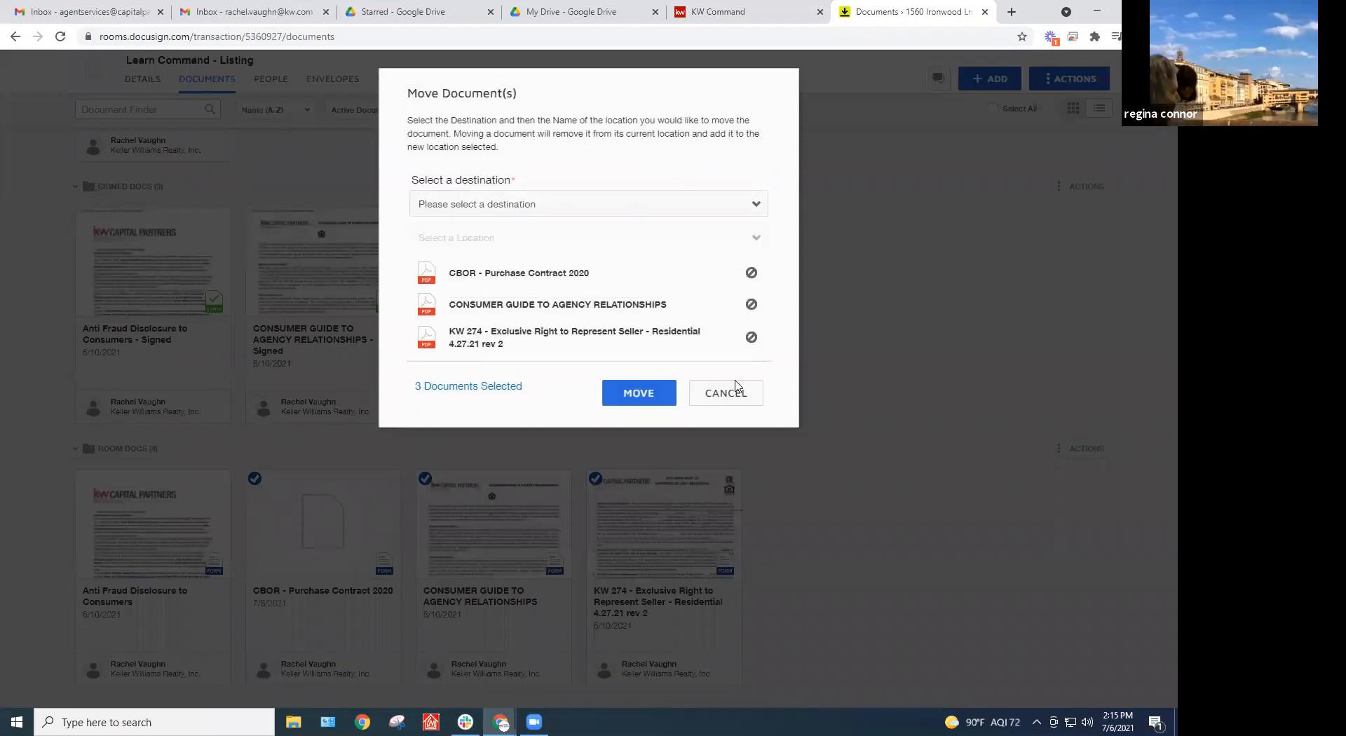
pyautogui.click(731, 404)
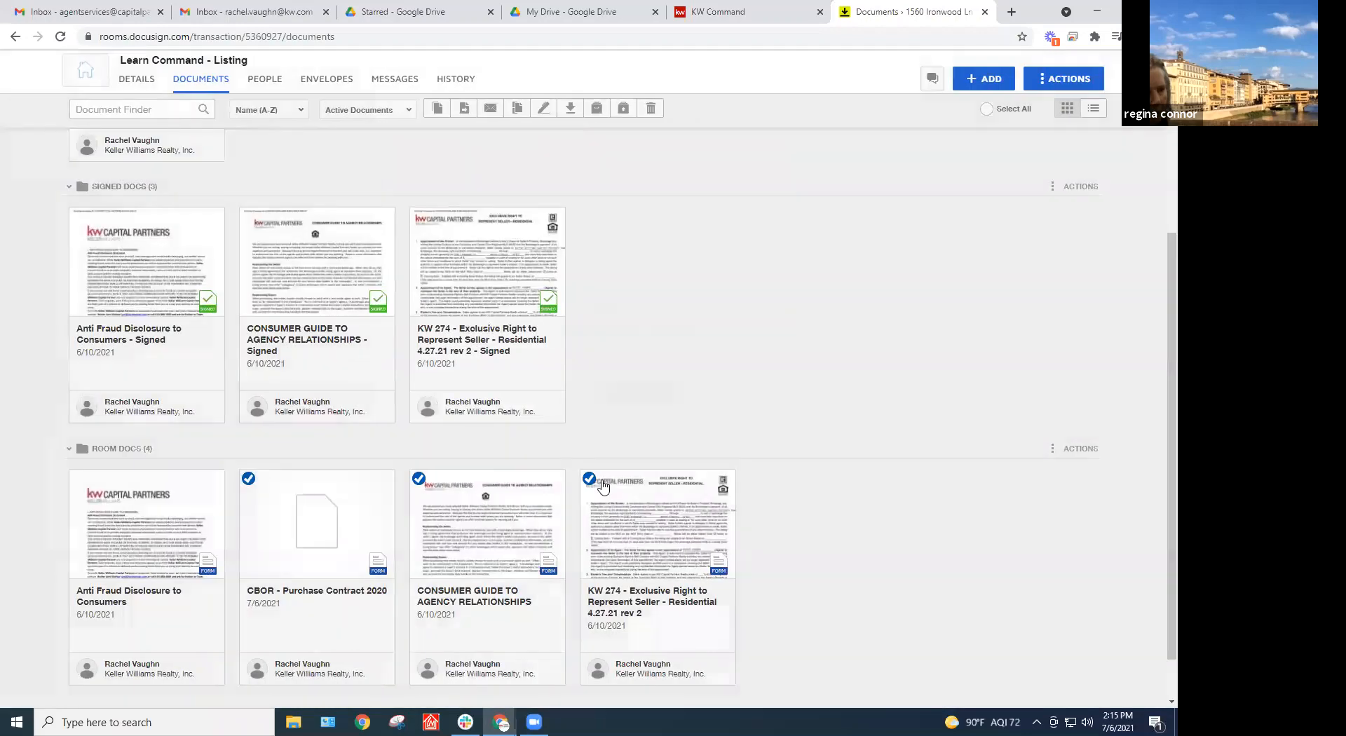
pyautogui.click(595, 478)
pyautogui.click(419, 478)
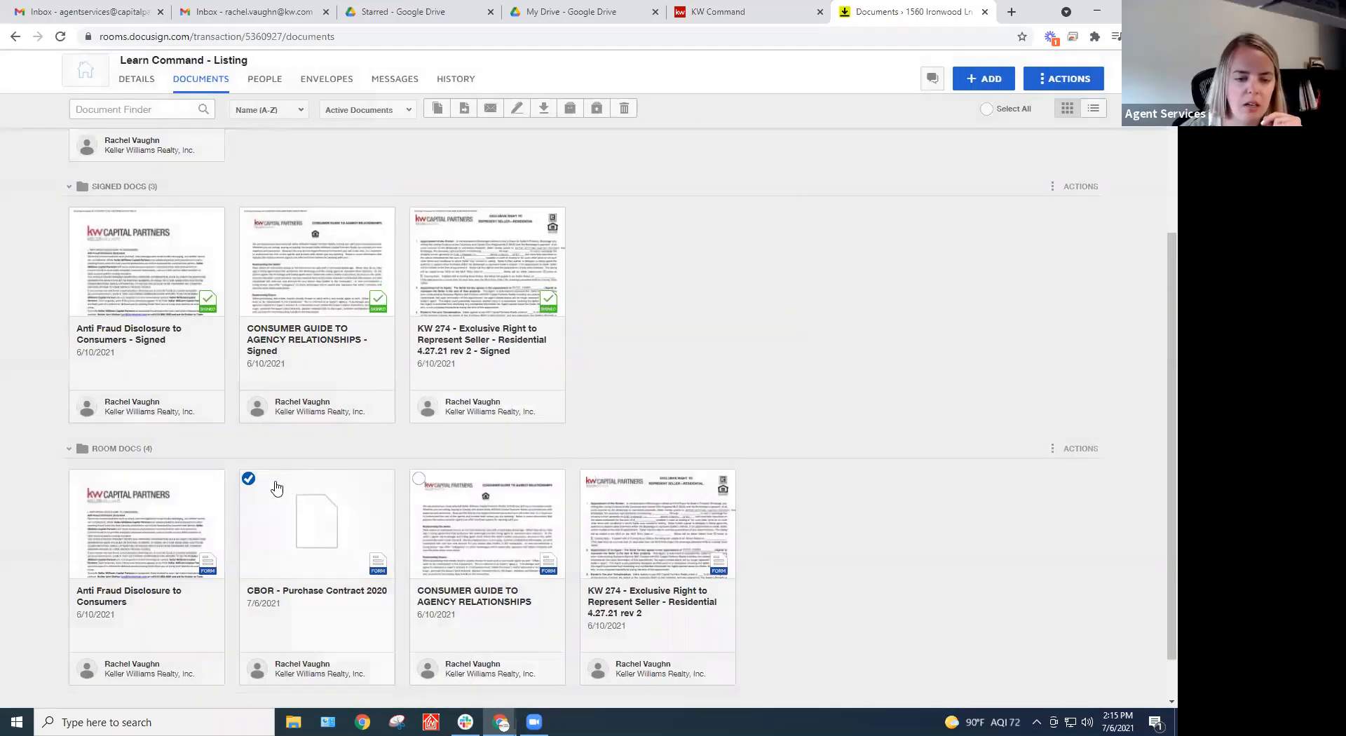
pyautogui.click(247, 480)
pyautogui.scroll(4, 656, 367)
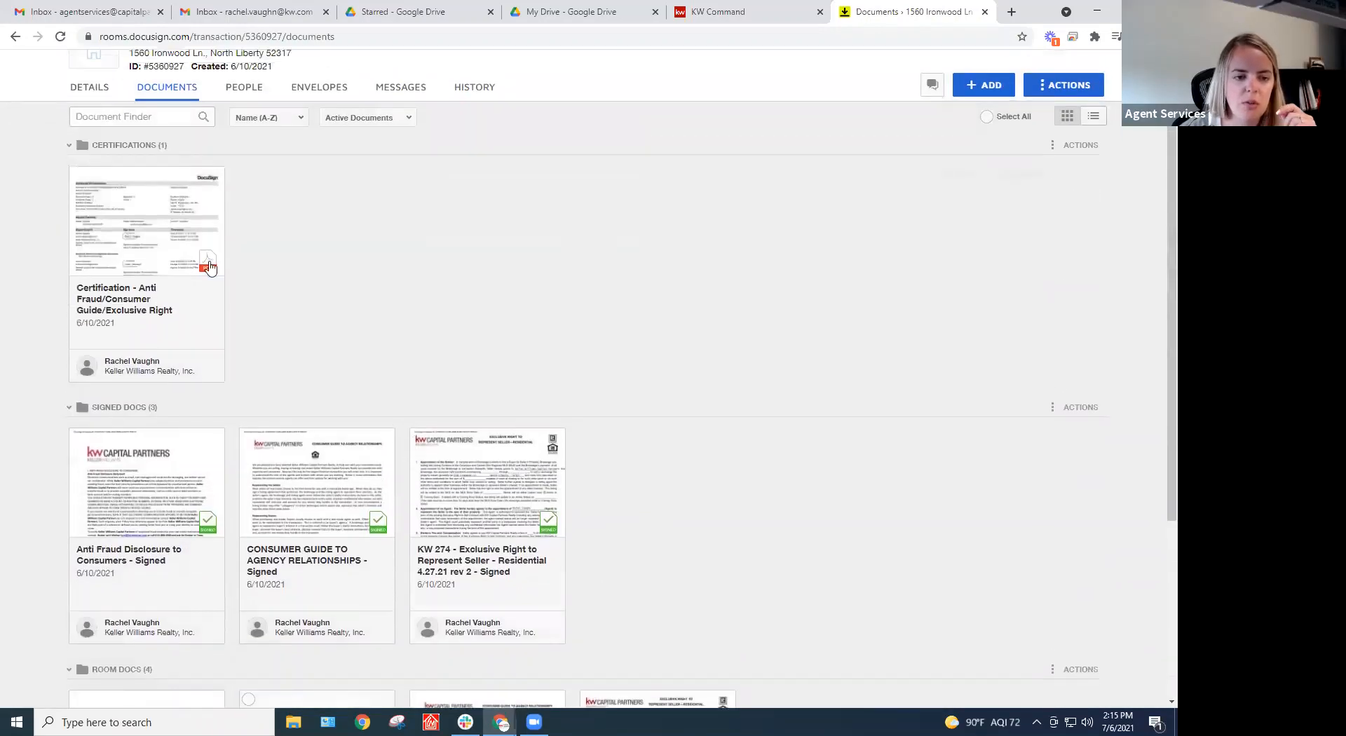
pyautogui.scroll(-3, 196, 368)
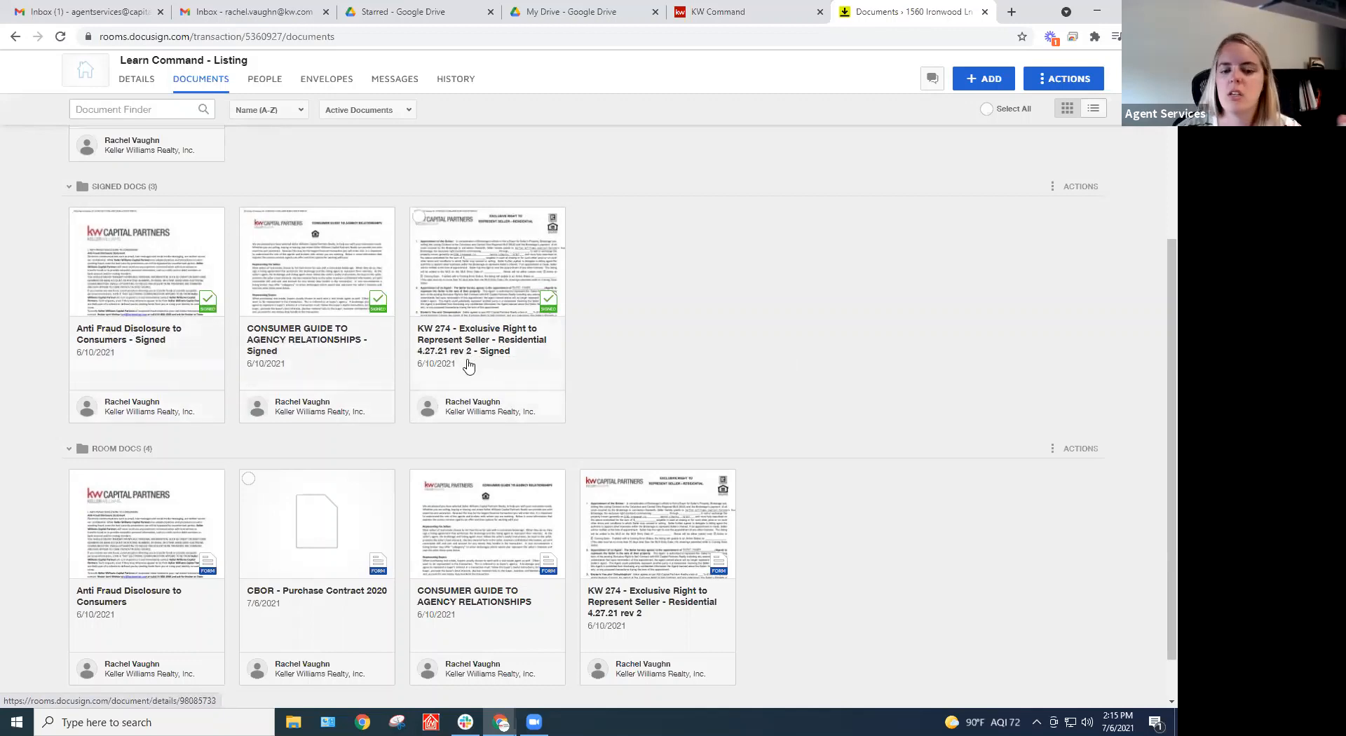
# Rename the signed KW 274 Exclusive Right to Represent Seller document with a '1.' prefix
pyautogui.rightClick(468, 341)
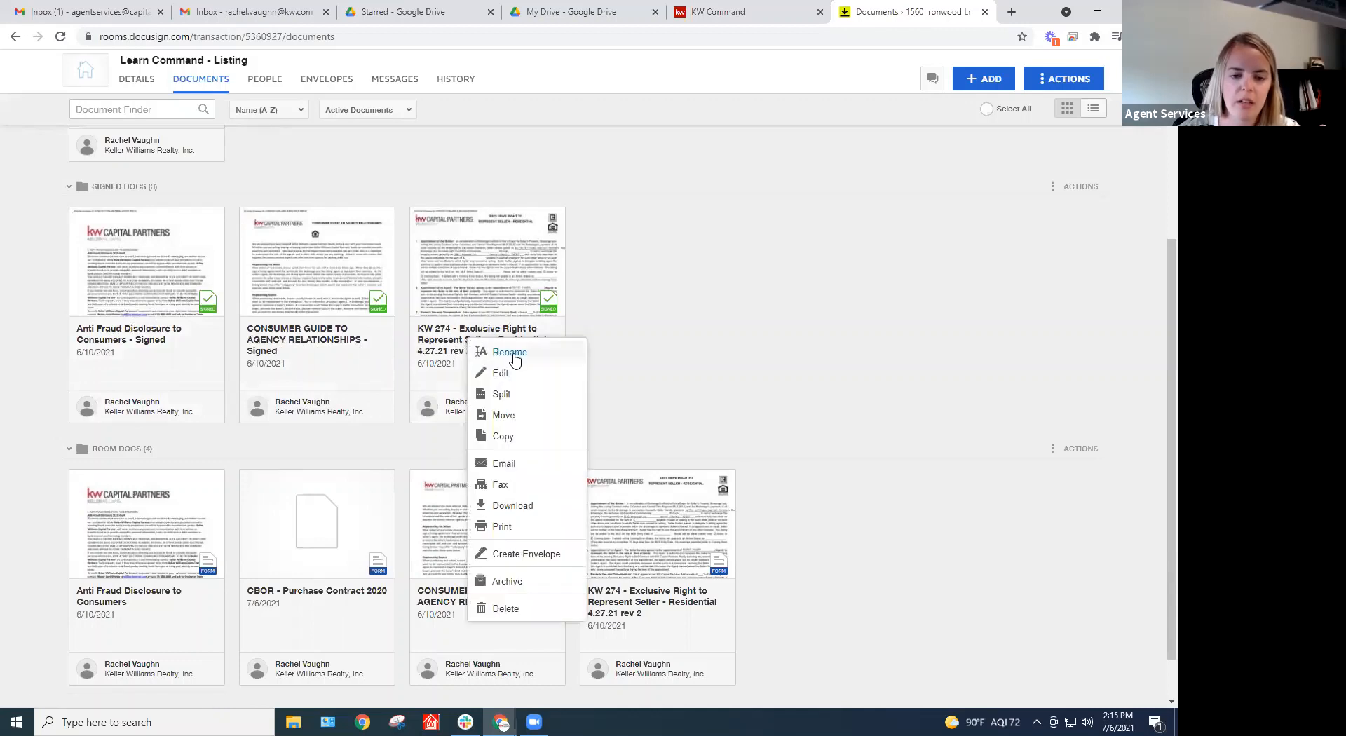
pyautogui.click(509, 353)
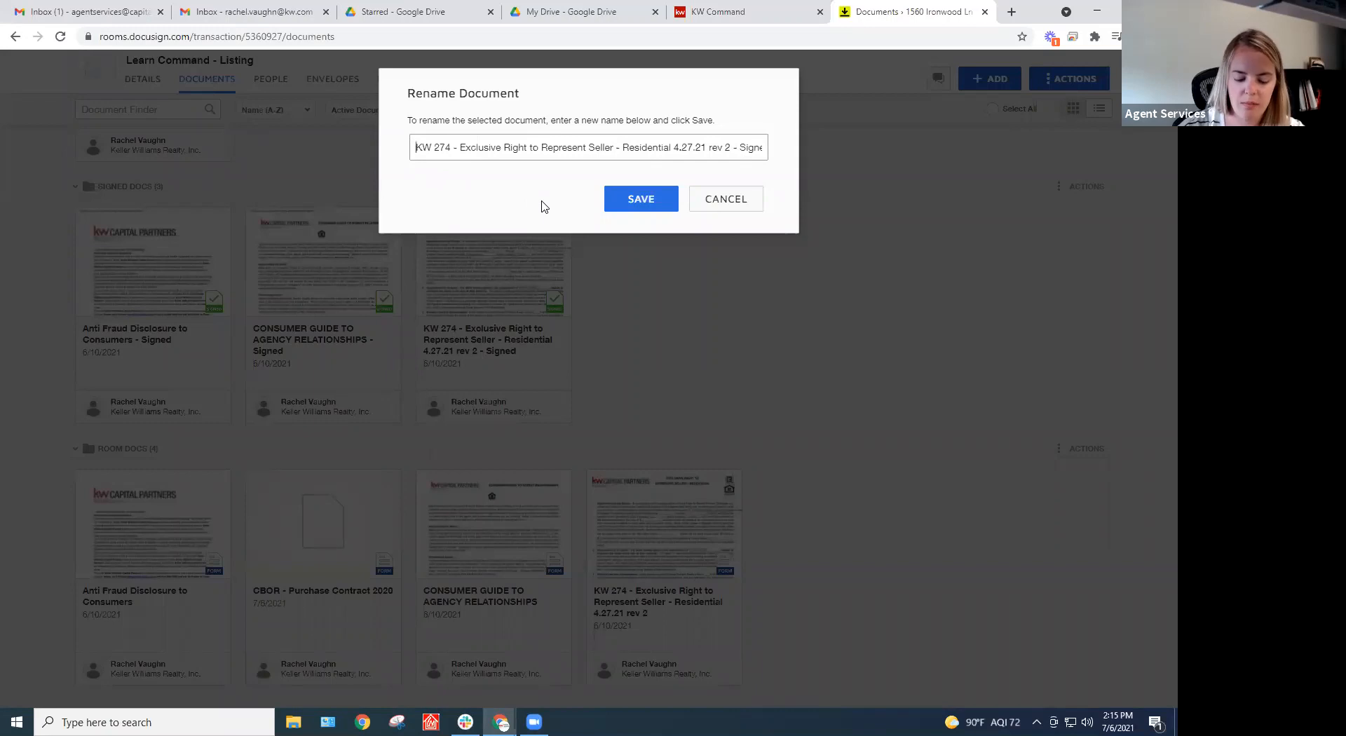
pyautogui.write('1.')
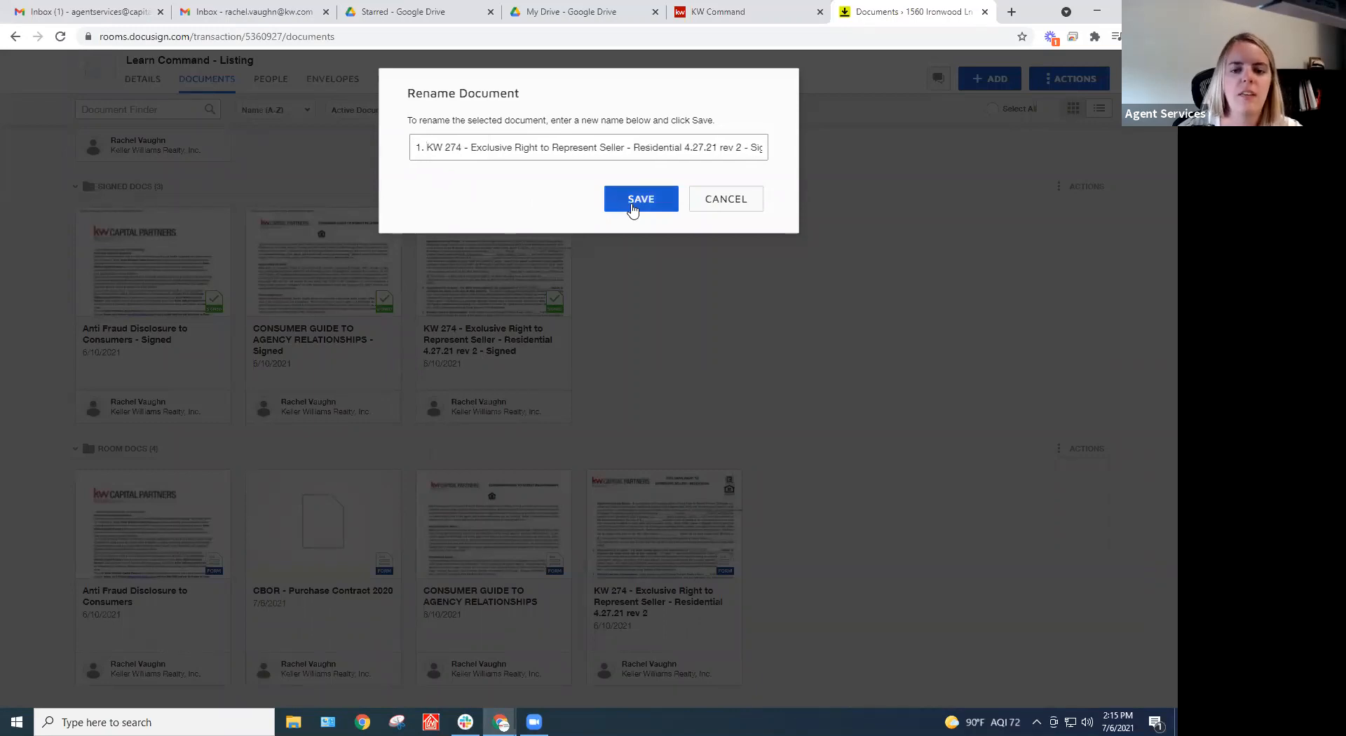
pyautogui.click(631, 205)
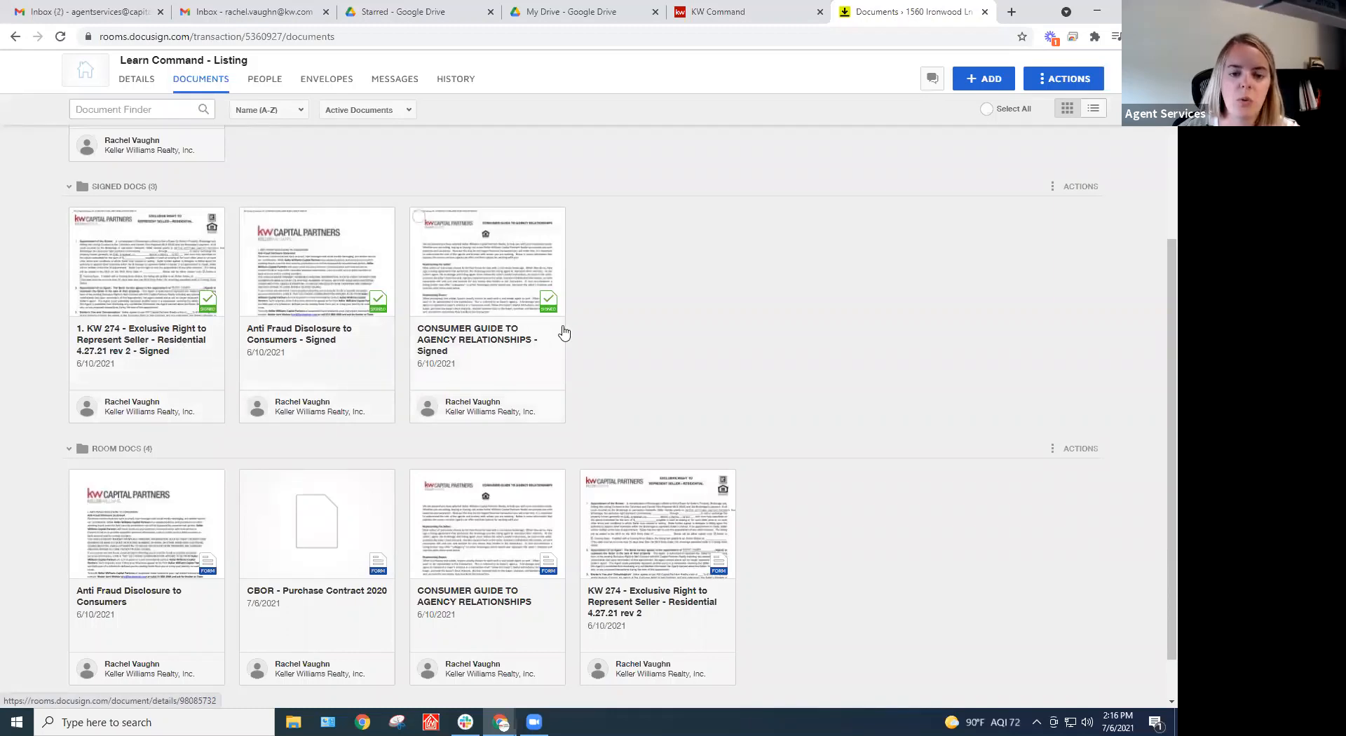
pyautogui.scroll(2, 751, 306)
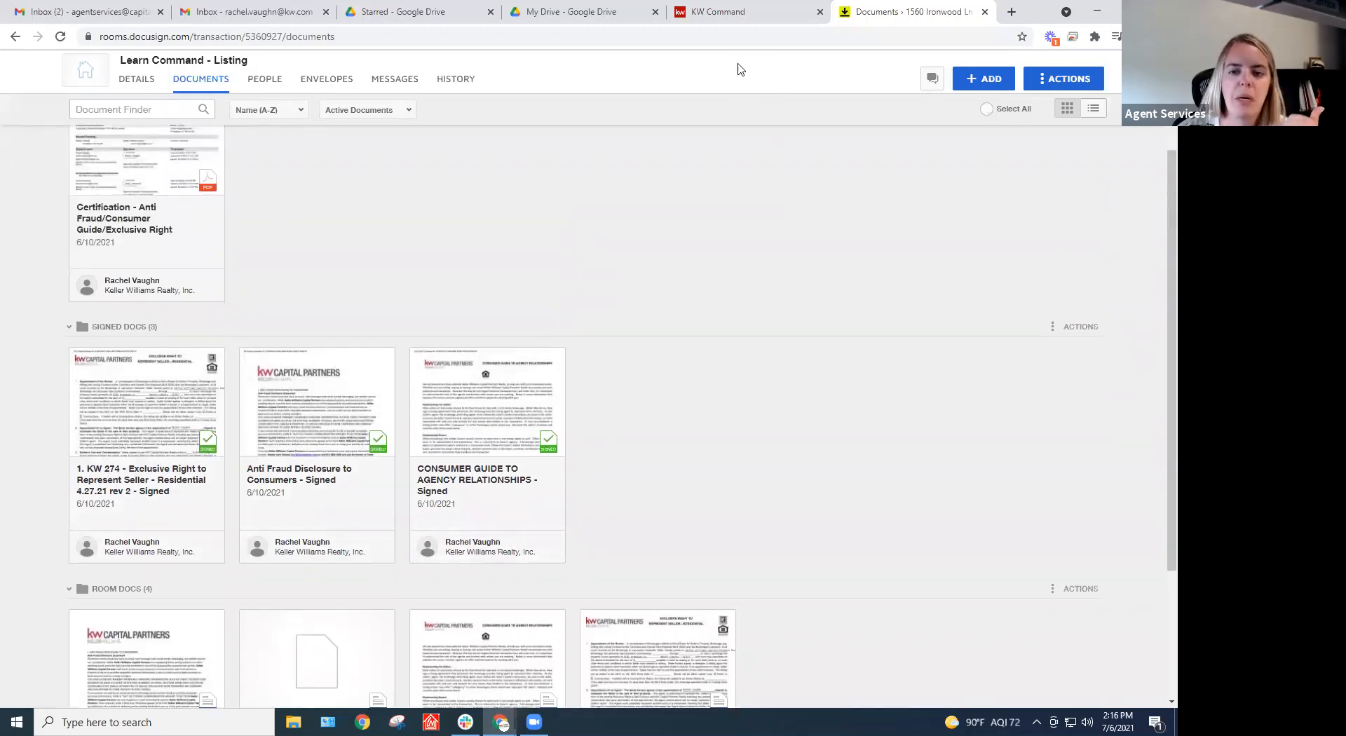
pyautogui.scroll(3, 742, 279)
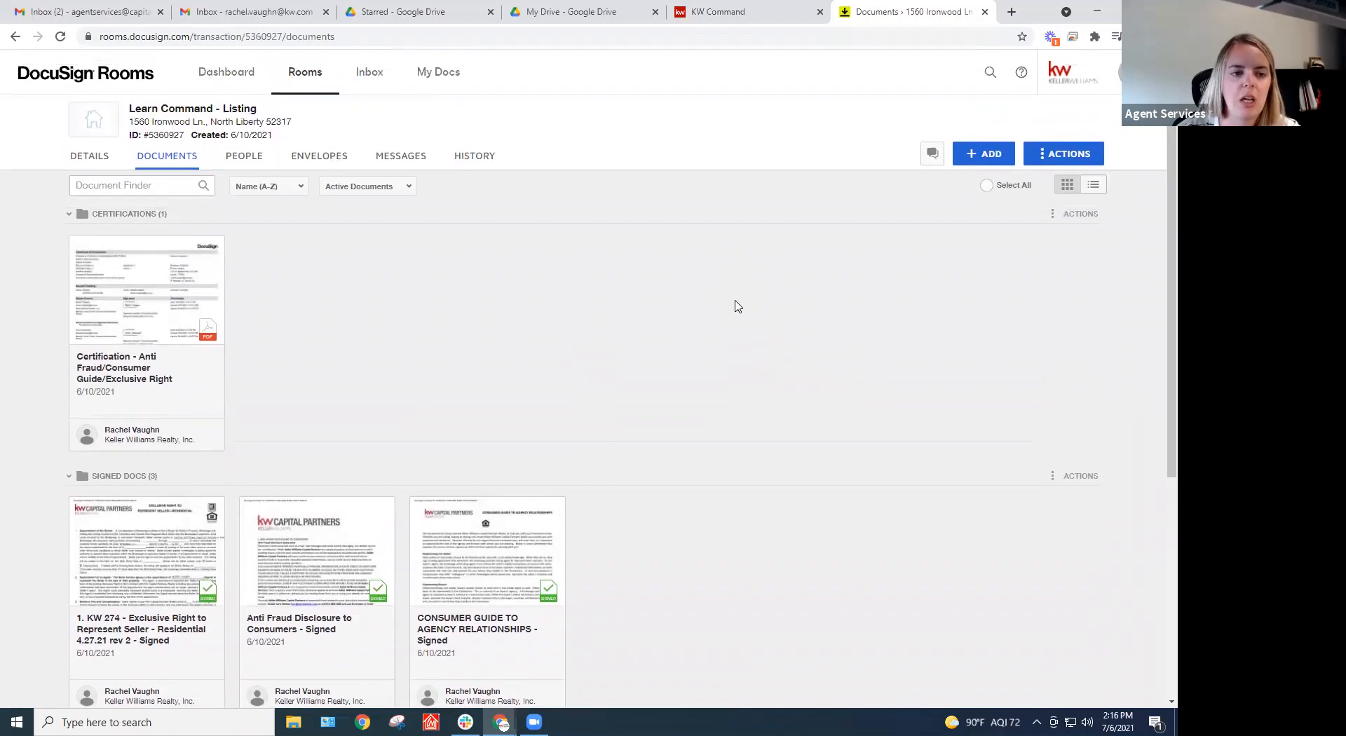
# Search all opportunities by name 'learn' and open the Learn Command - Listing Documents checklist
pyautogui.click(806, 13)
pyautogui.click(98, 110)
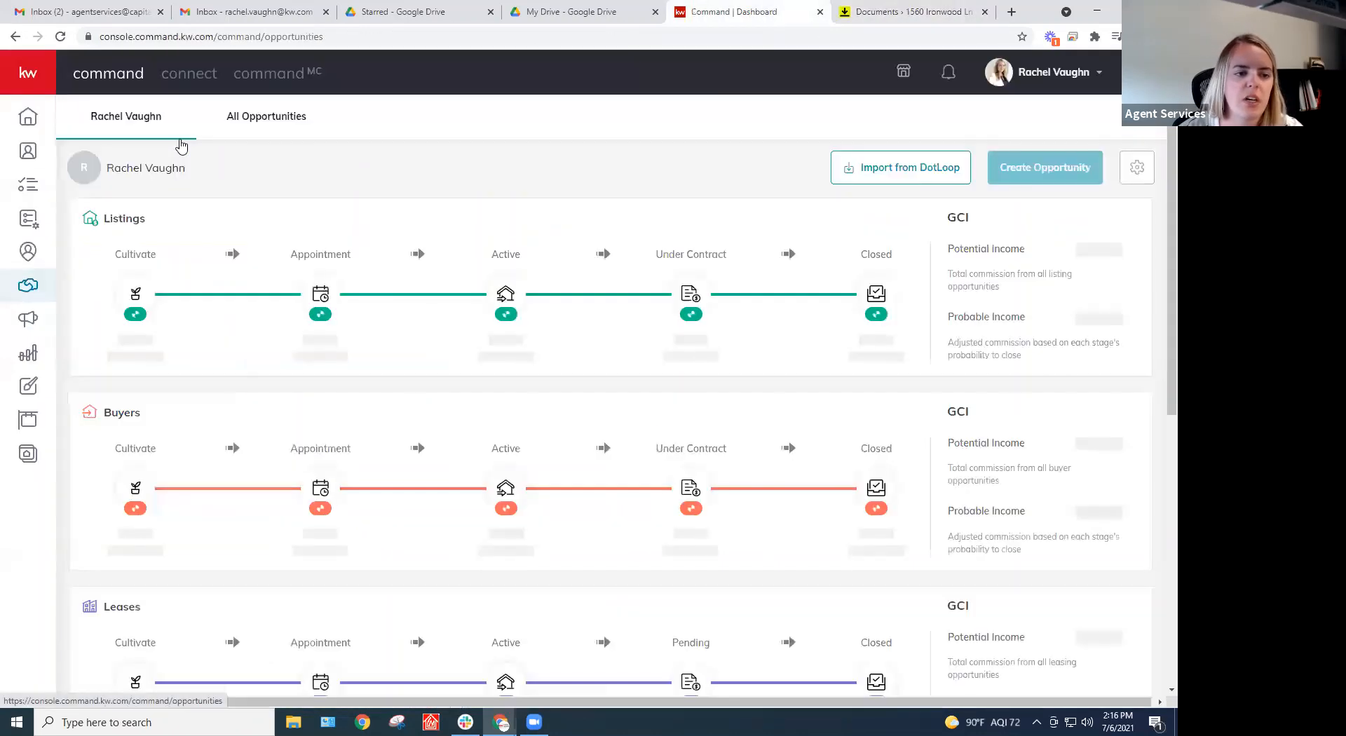
pyautogui.click(284, 116)
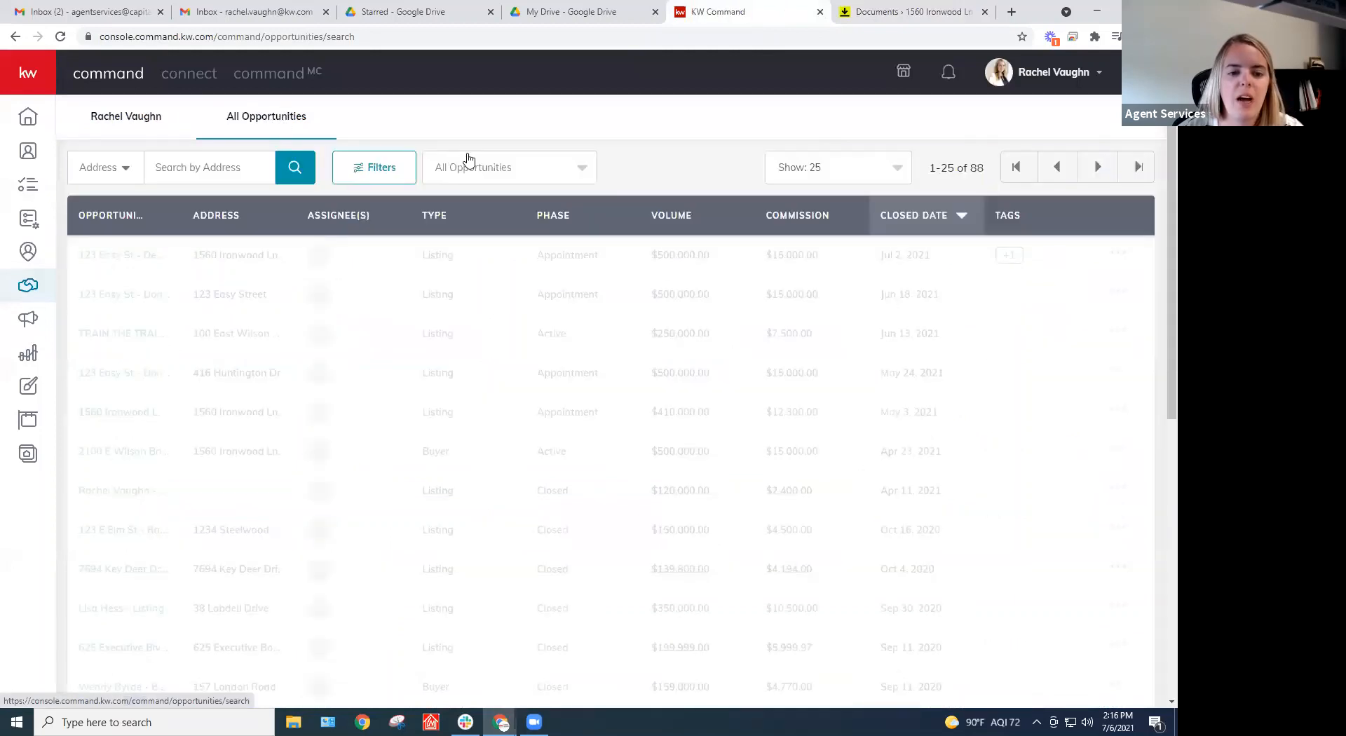
pyautogui.click(118, 171)
pyautogui.click(111, 224)
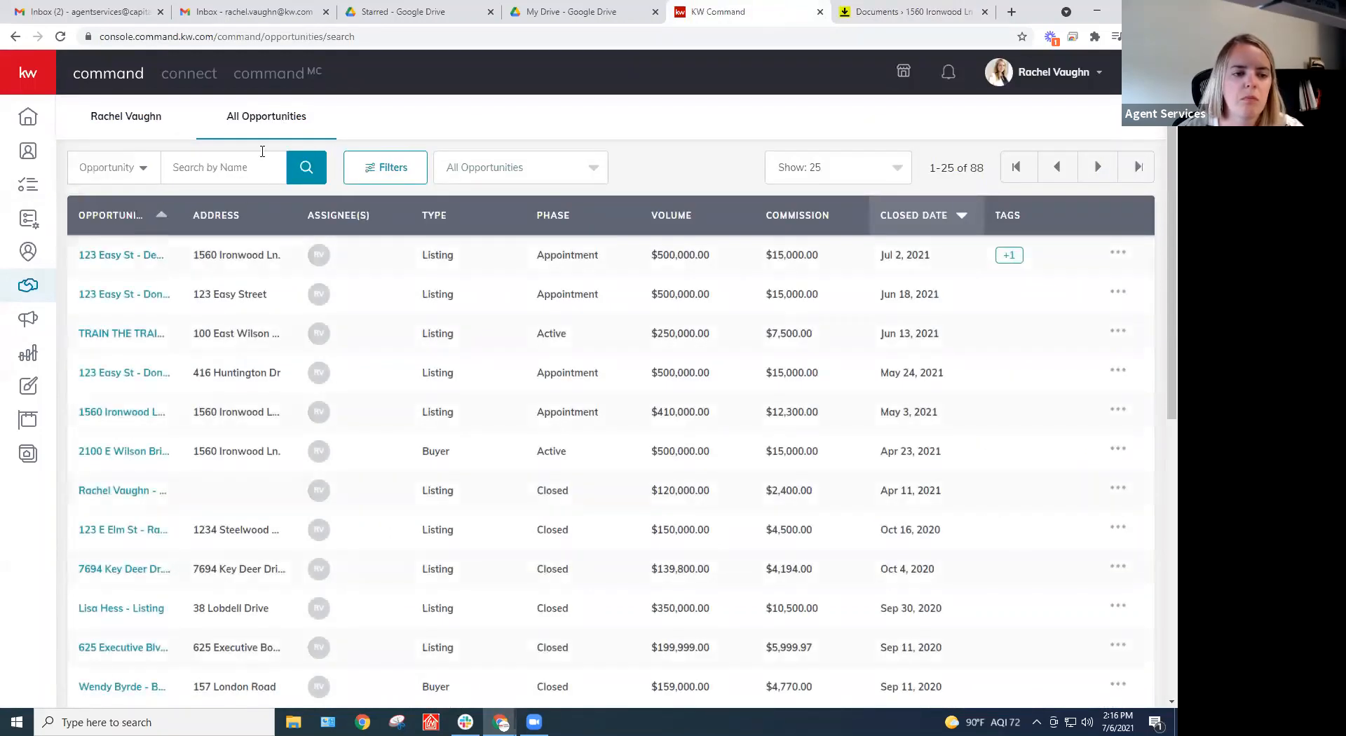
pyautogui.click(247, 168)
pyautogui.write('learn')
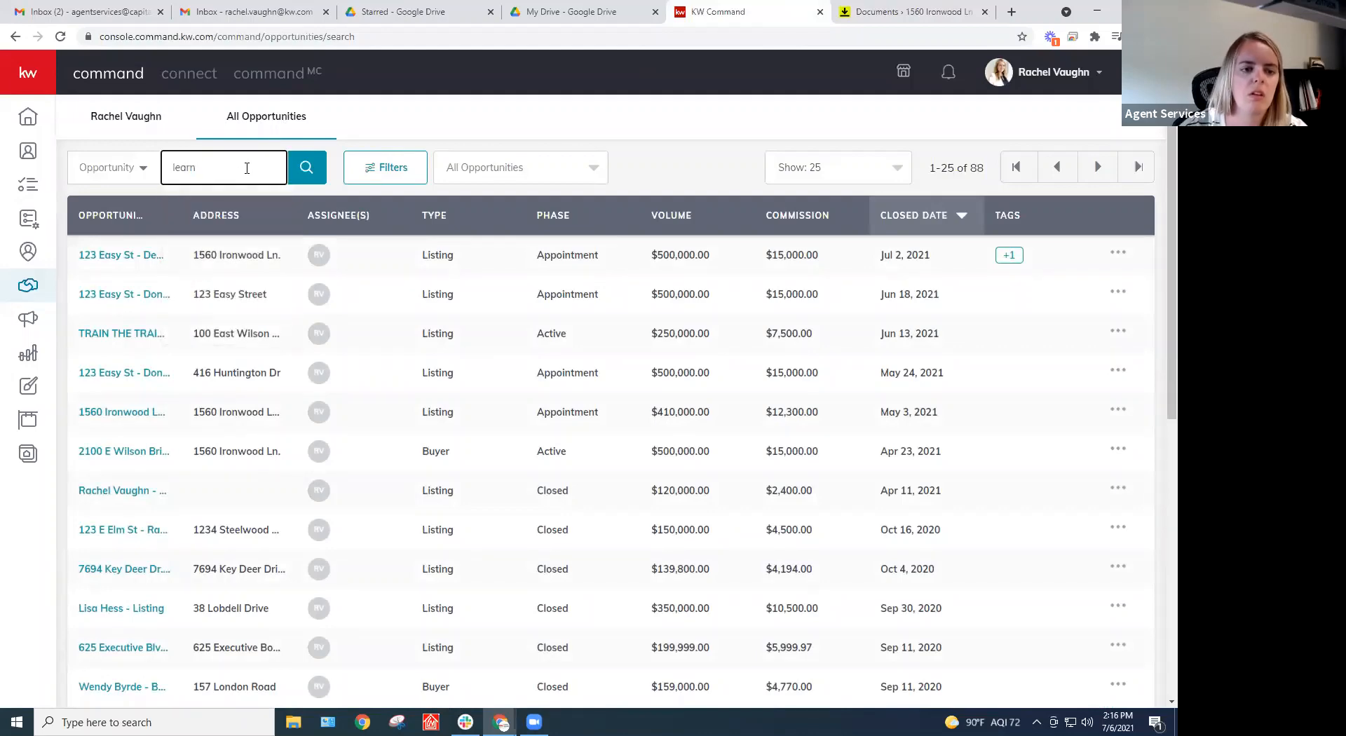
pyautogui.click(307, 168)
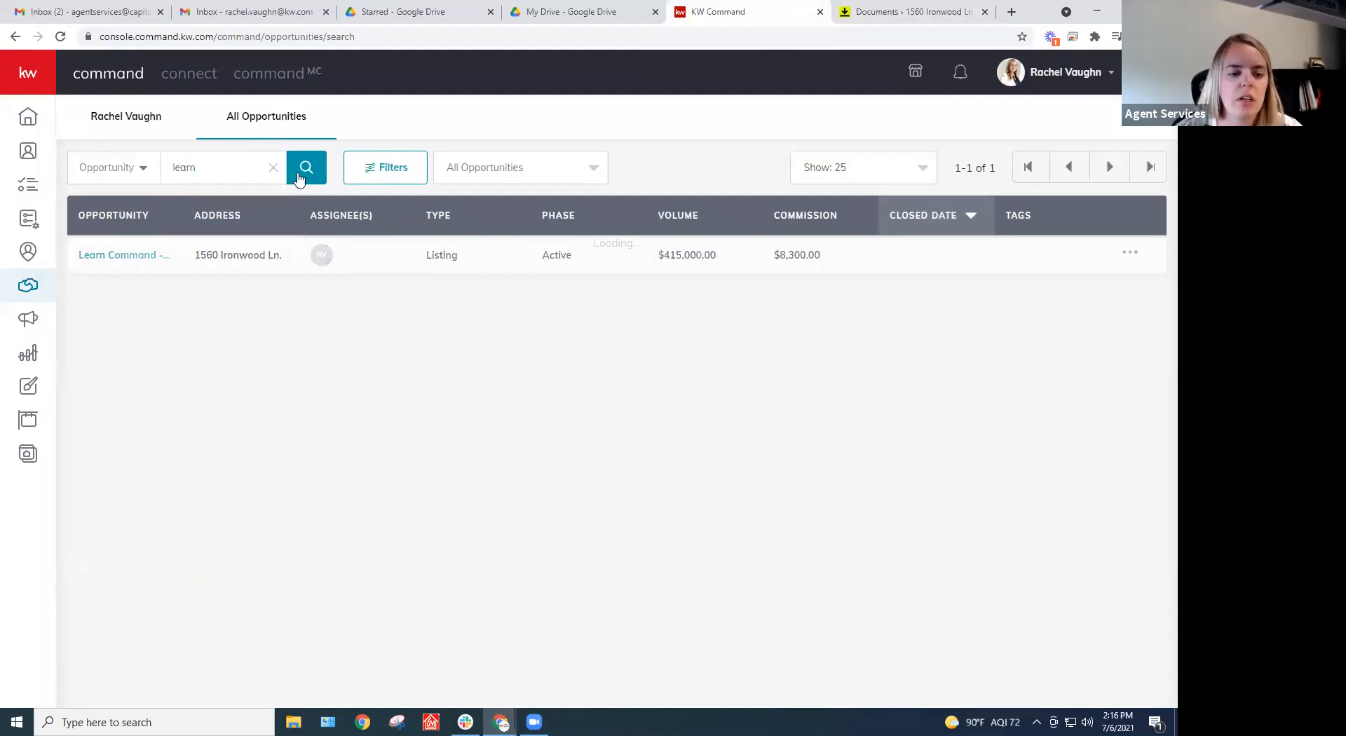
pyautogui.click(112, 257)
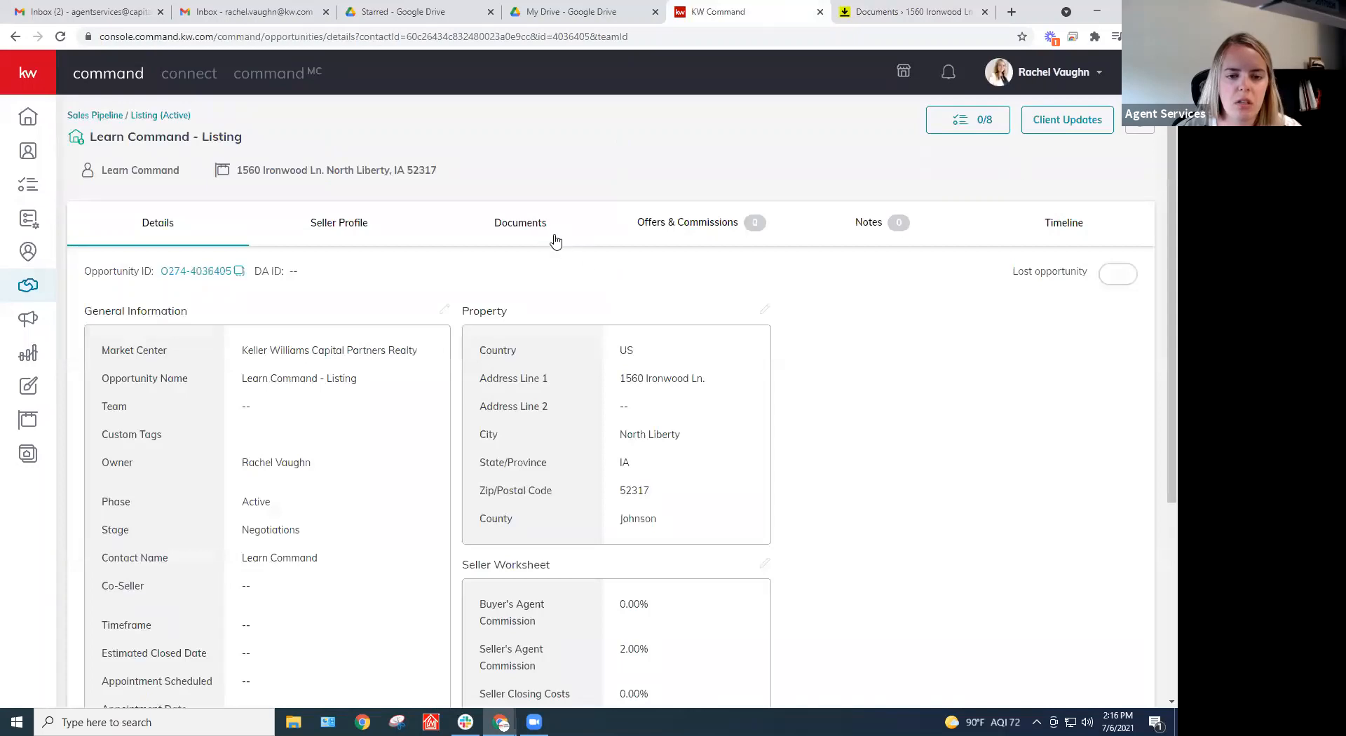
pyautogui.click(522, 226)
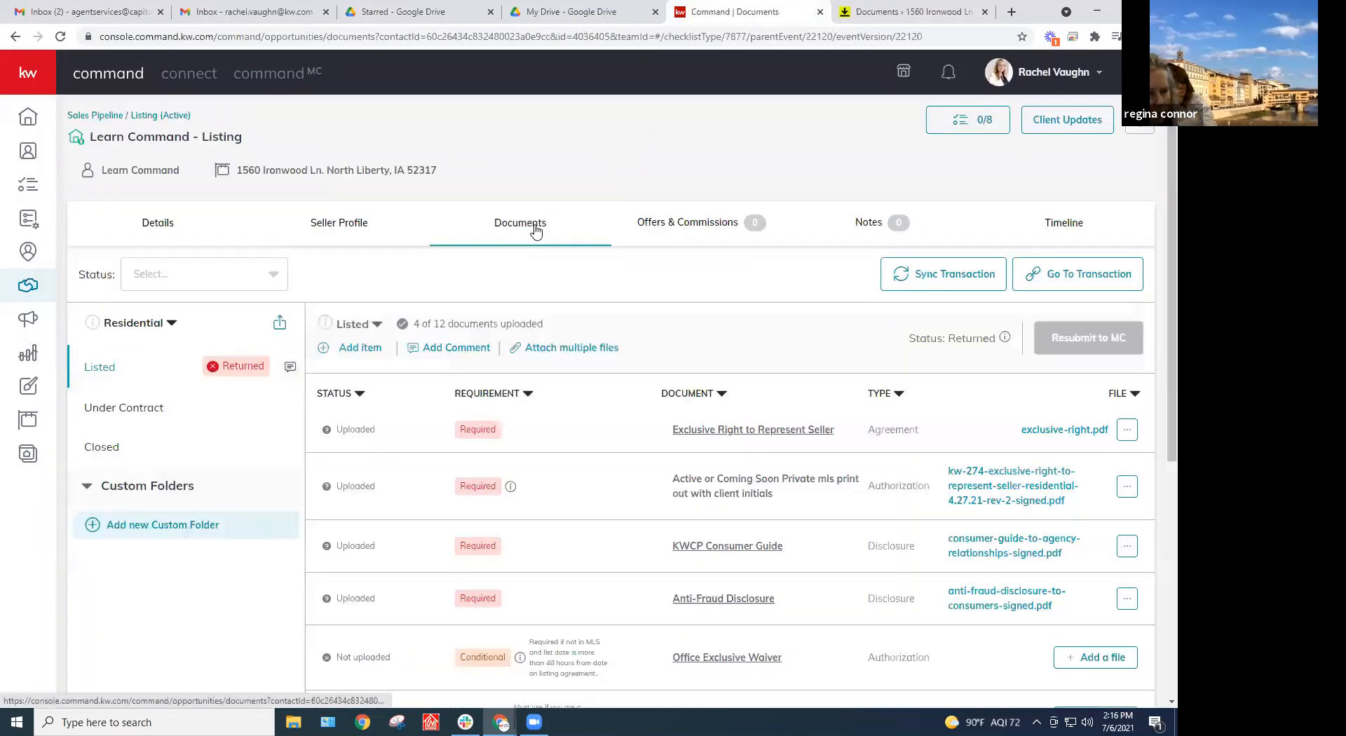
# Update the private MLS printout requirement with 1. KW 274 from DocuSign's Signed Docs folder
pyautogui.scroll(-2, 536, 230)
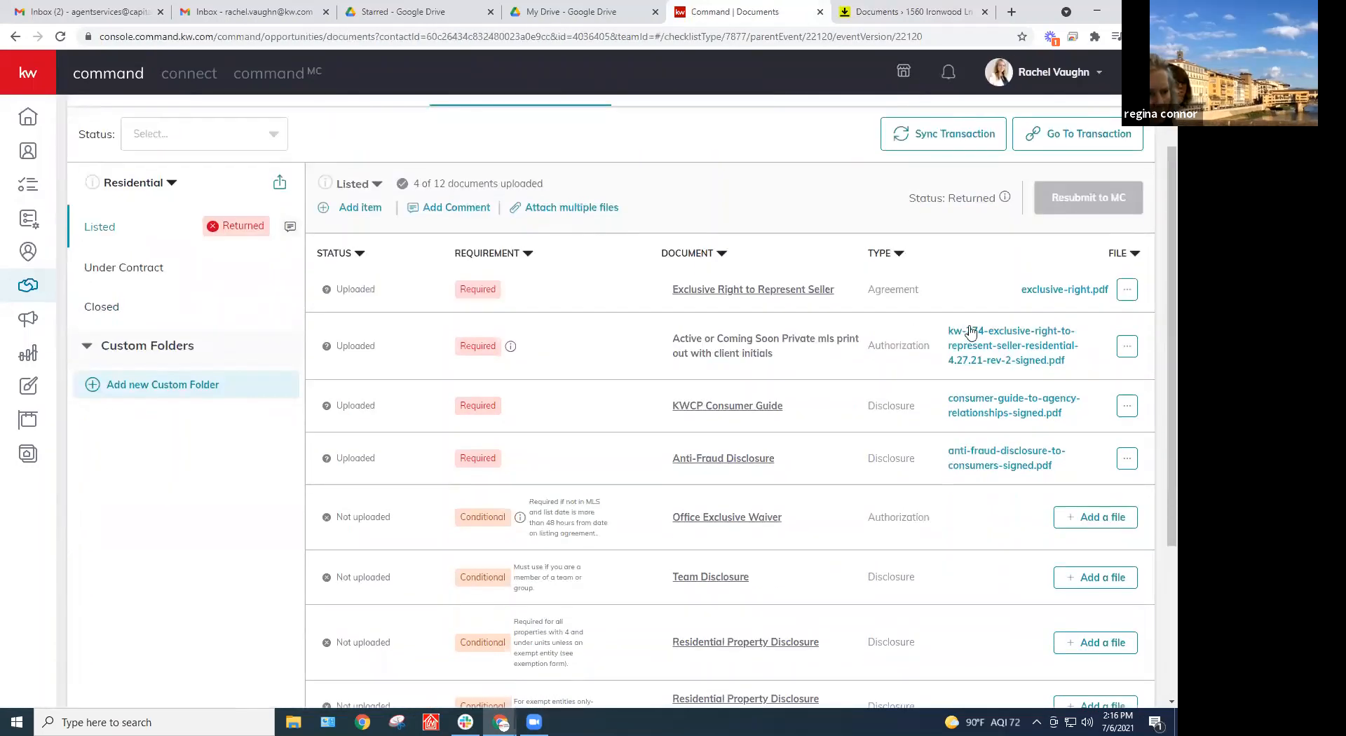
pyautogui.click(1127, 351)
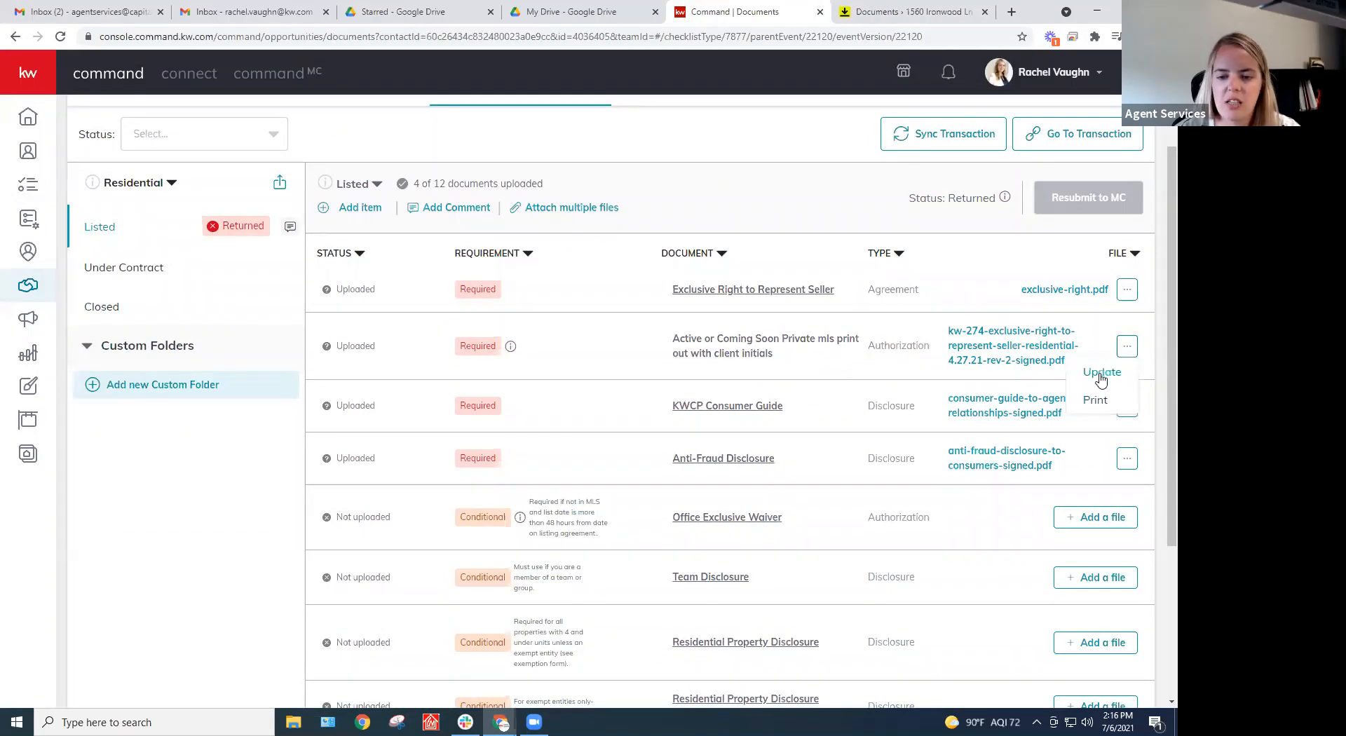
pyautogui.click(1100, 374)
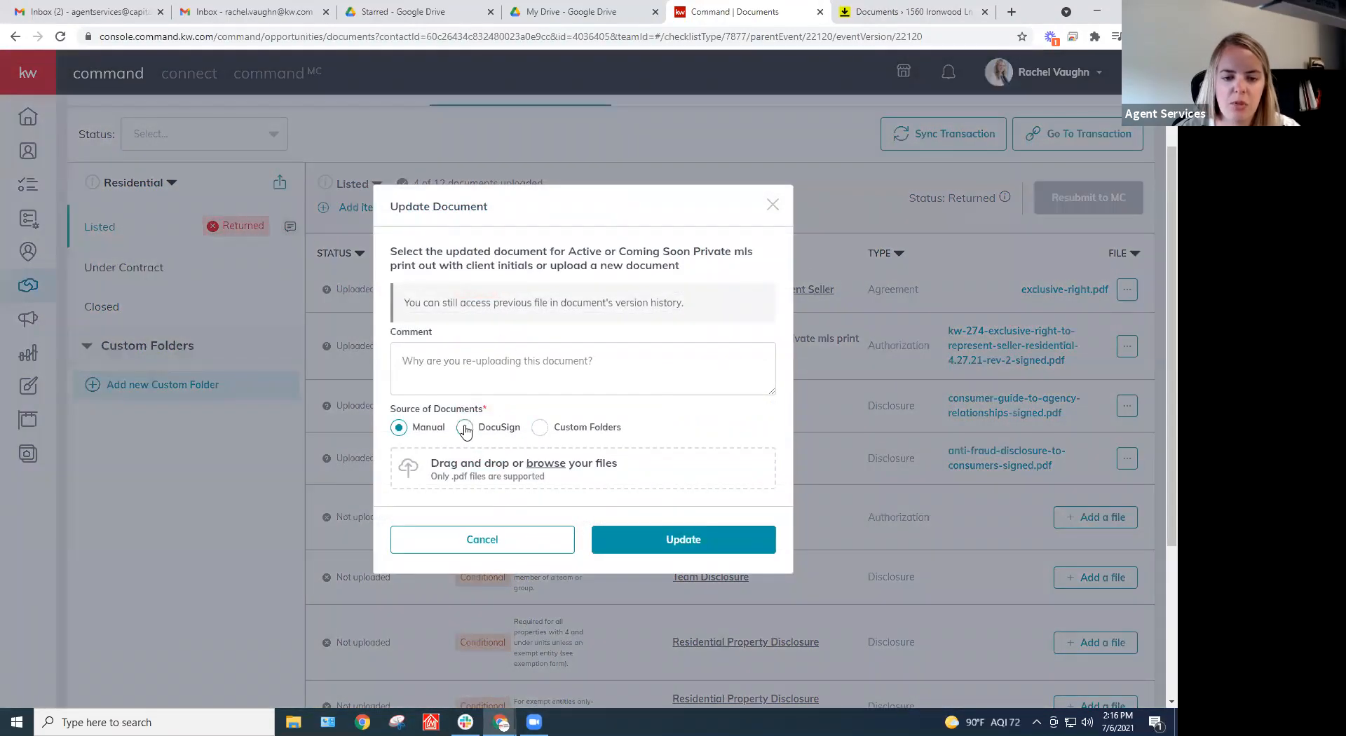
pyautogui.click(465, 428)
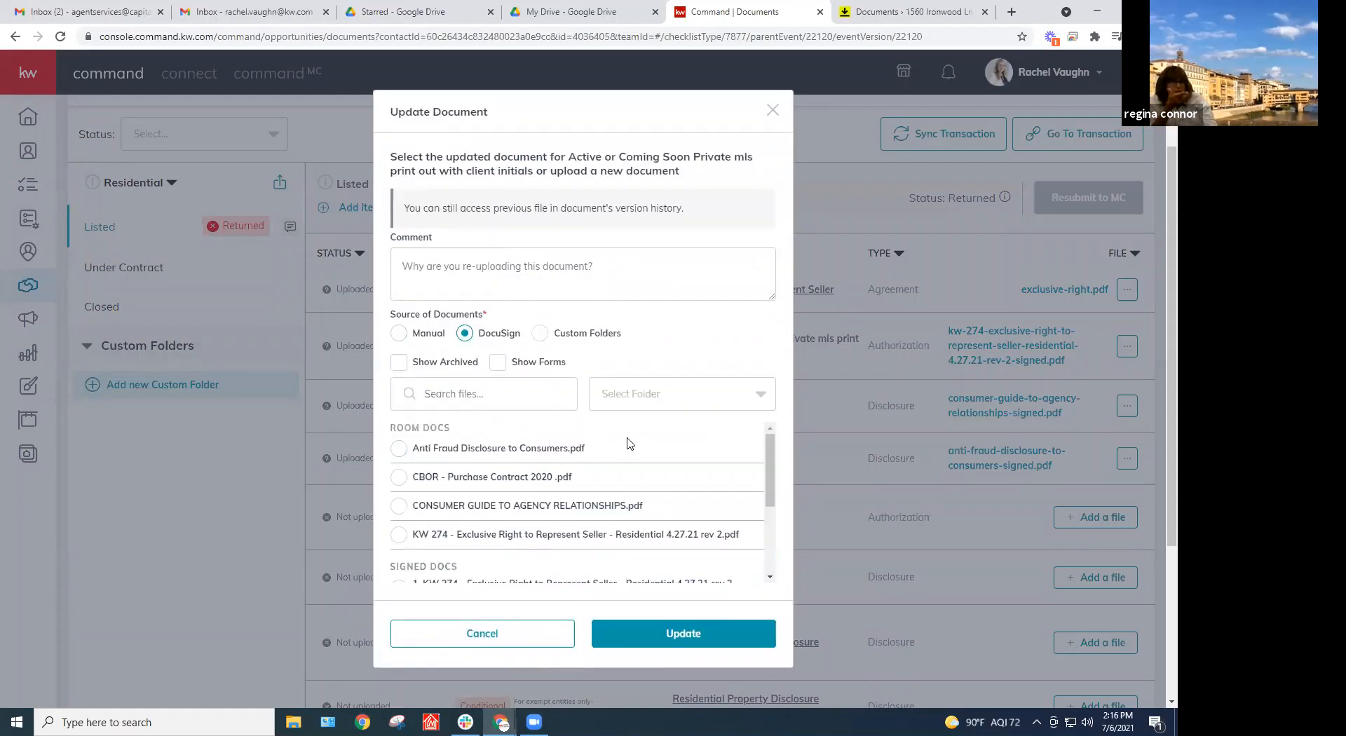
pyautogui.click(662, 403)
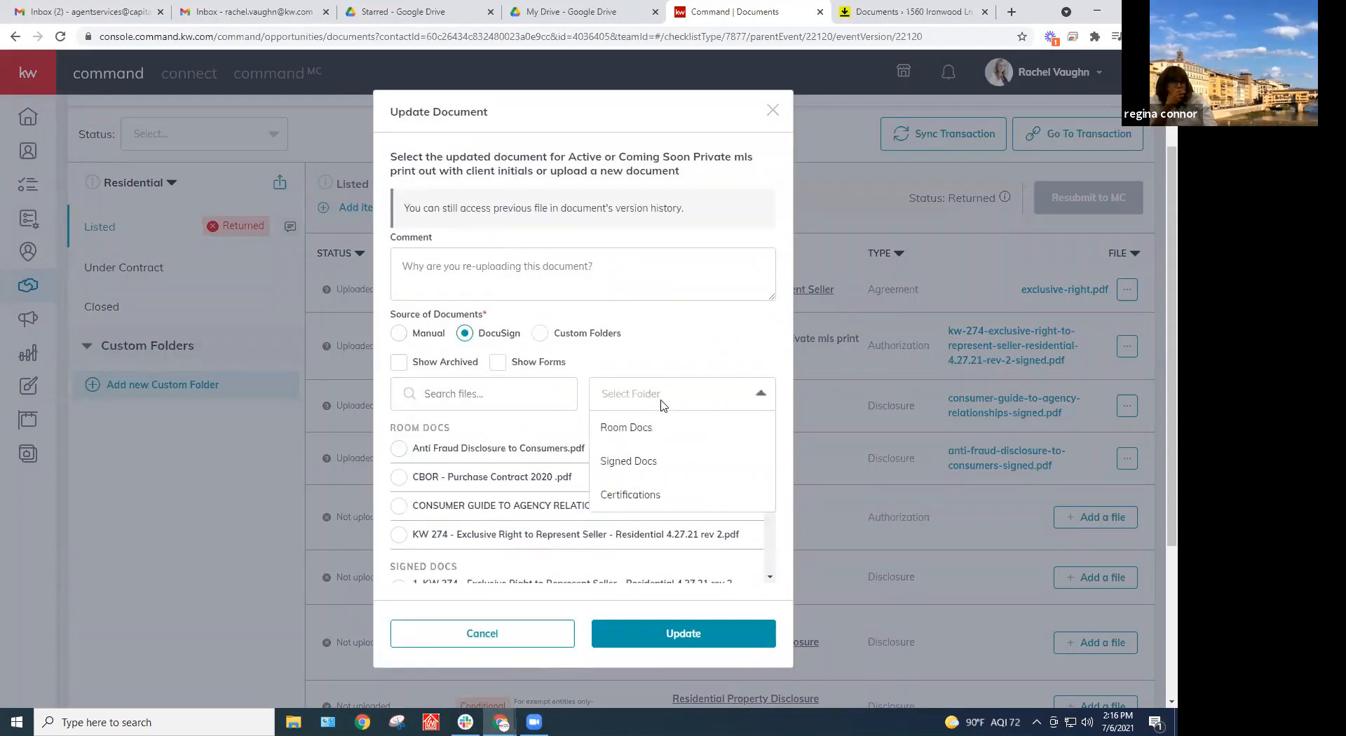
pyautogui.click(631, 460)
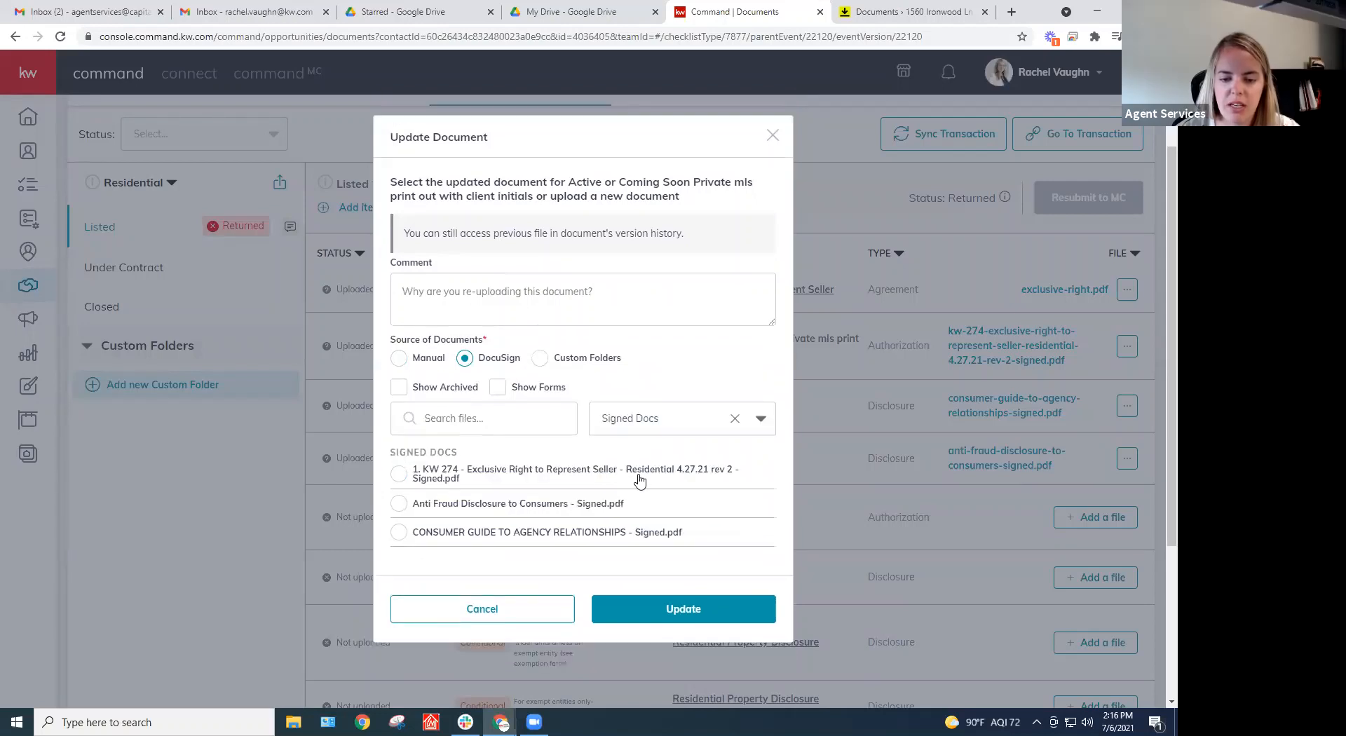
pyautogui.click(399, 475)
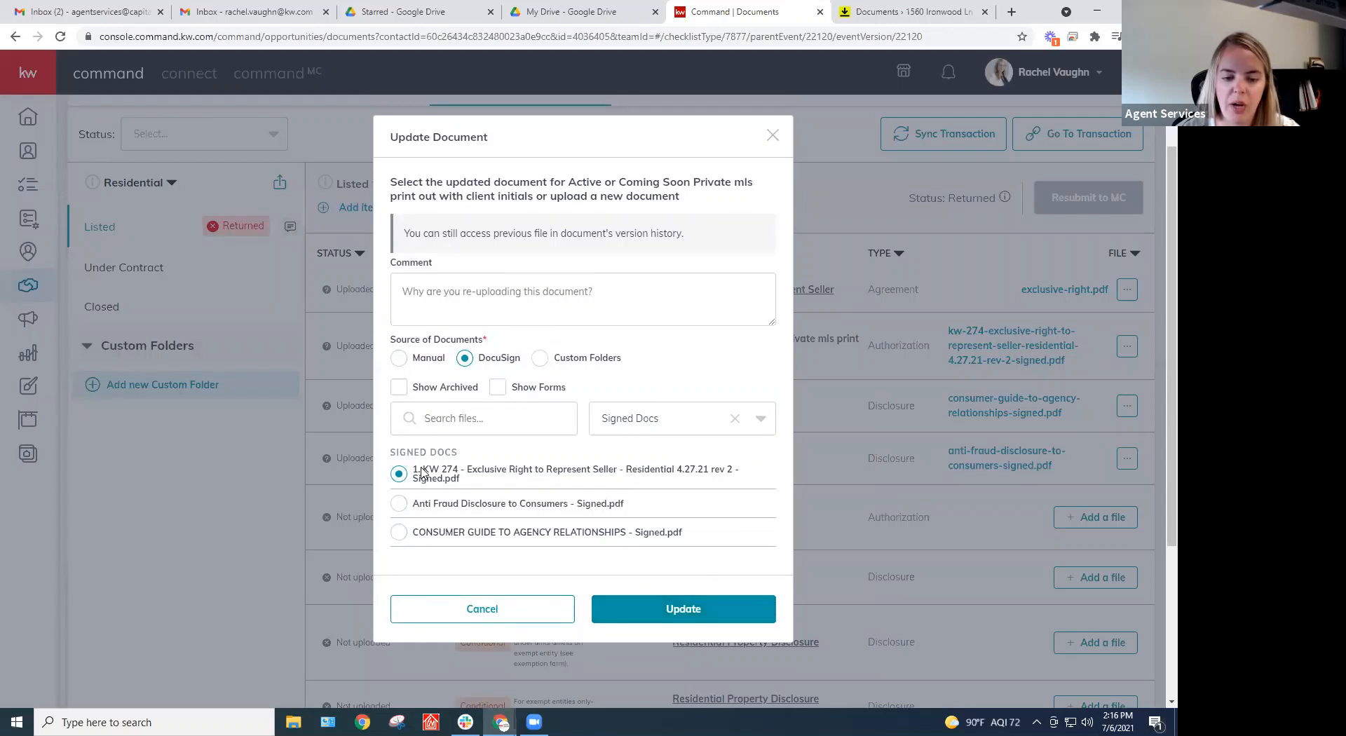
pyautogui.click(637, 424)
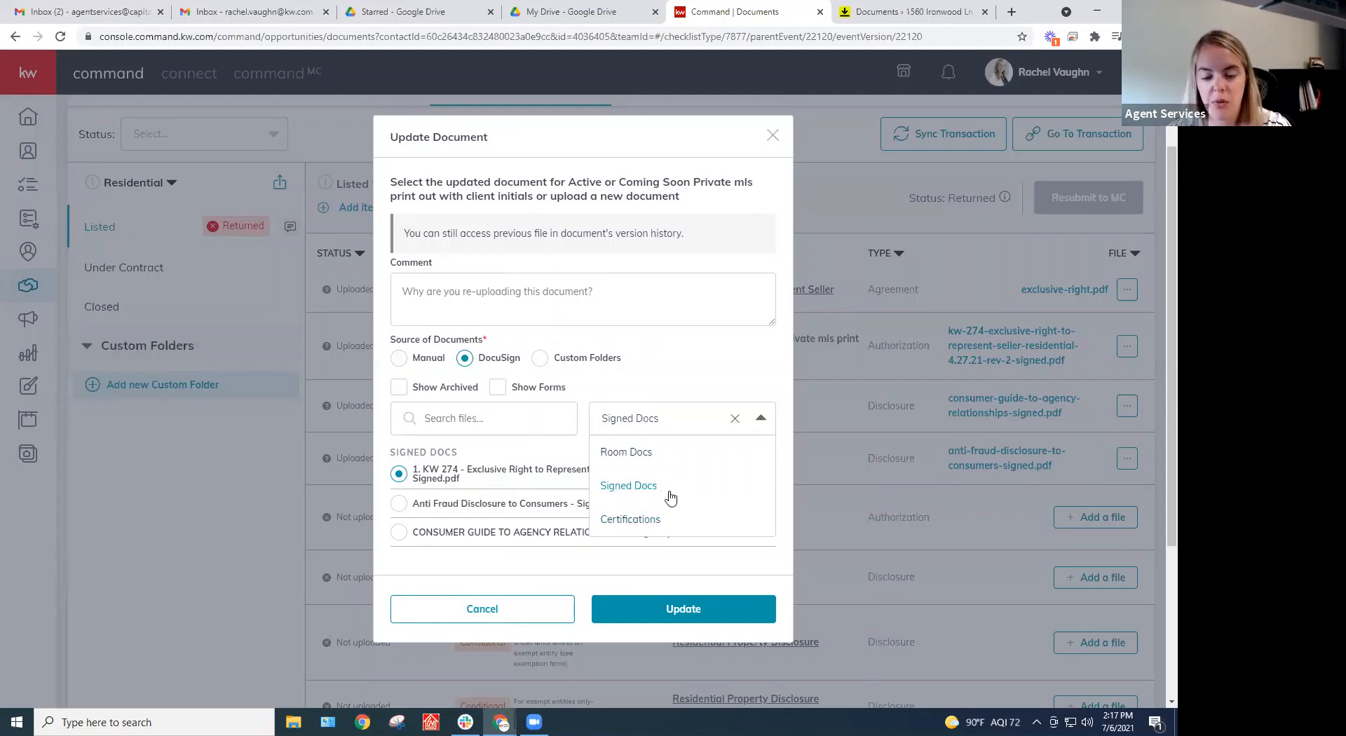
pyautogui.click(683, 372)
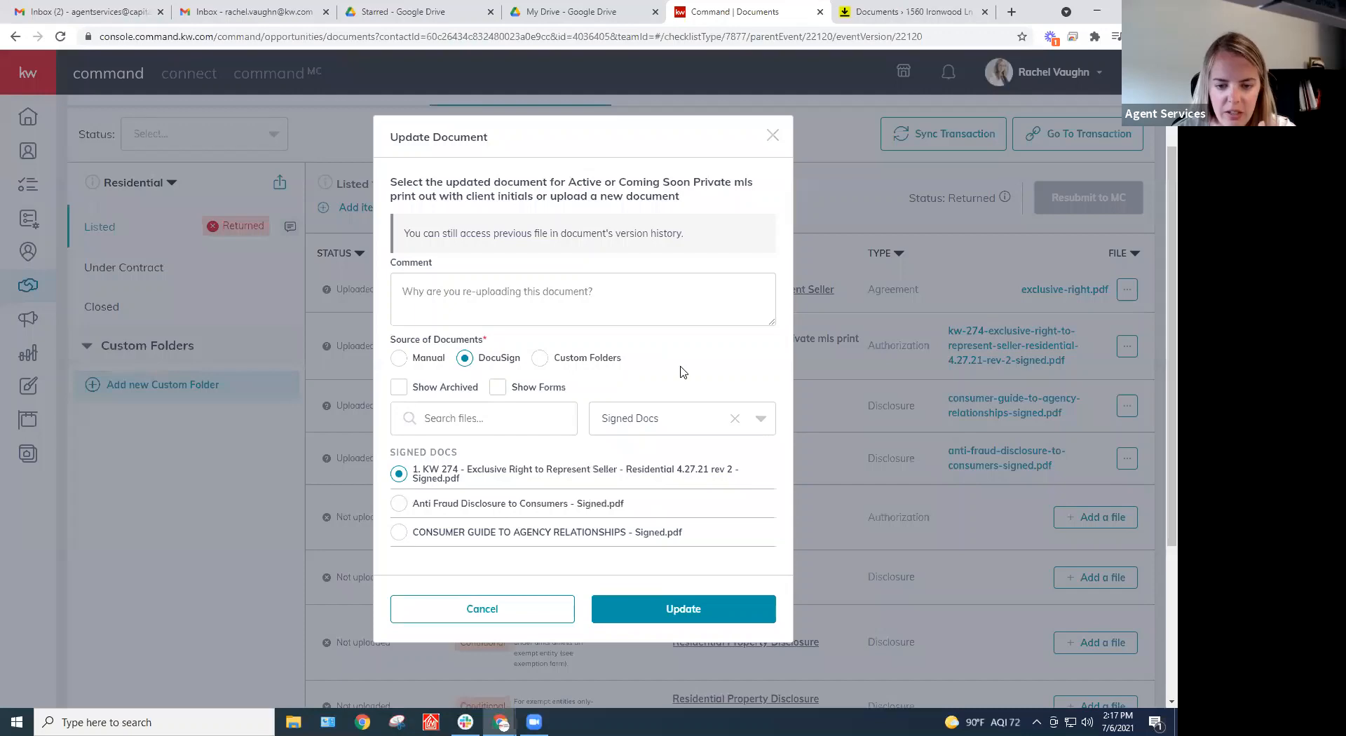
pyautogui.click(679, 611)
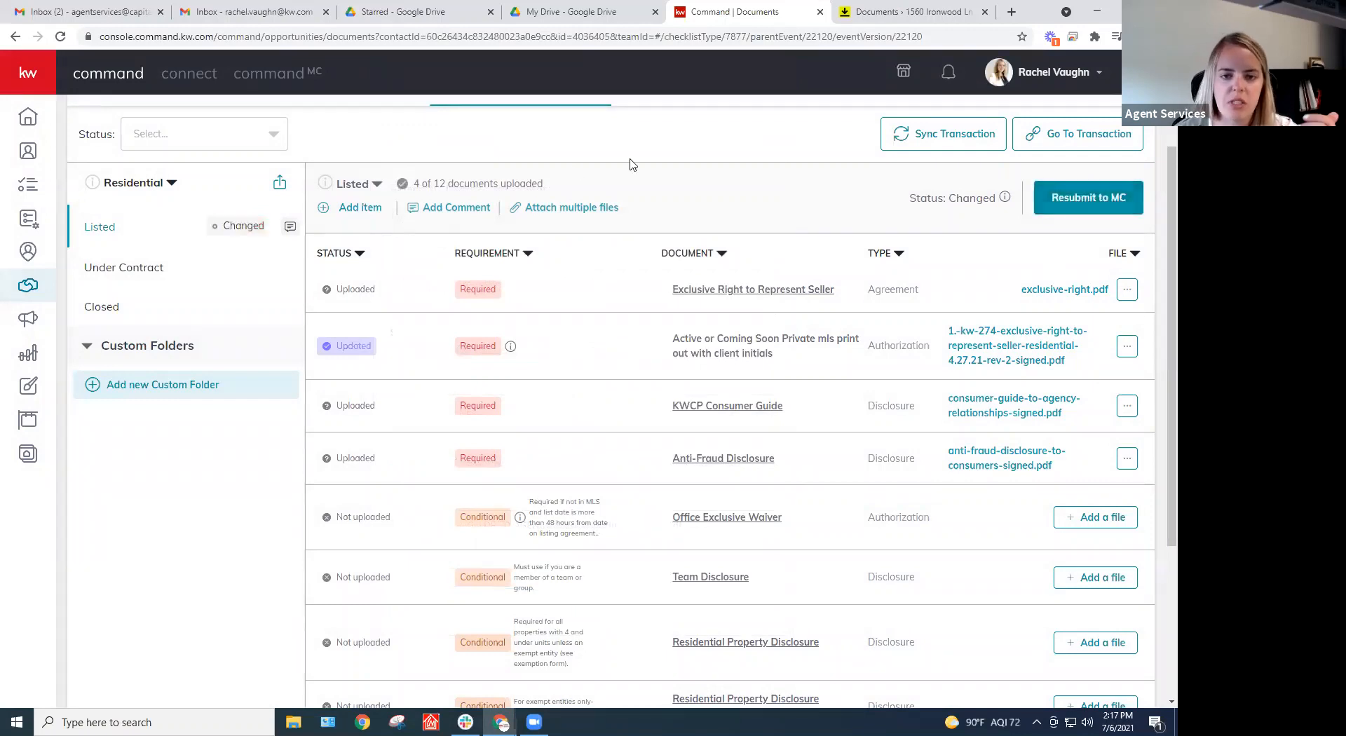
pyautogui.scroll(2, 712, 289)
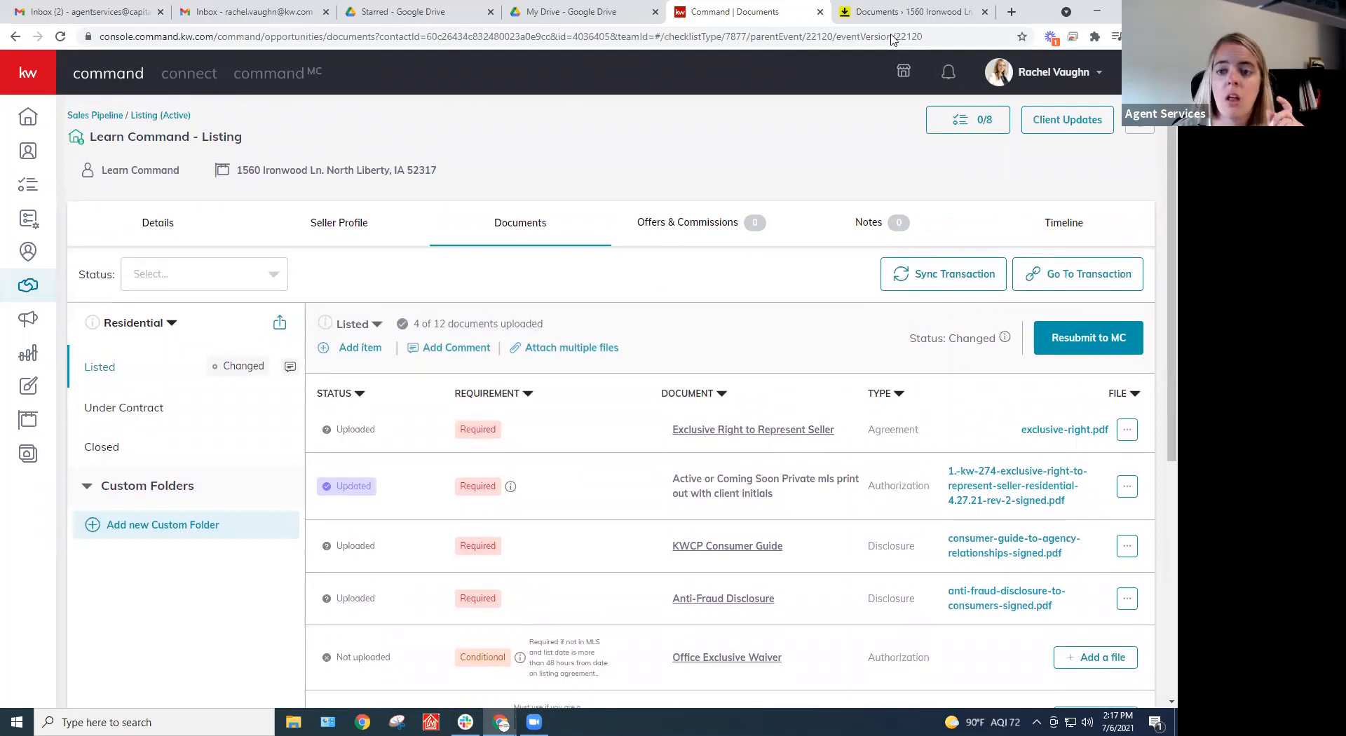
pyautogui.click(904, 12)
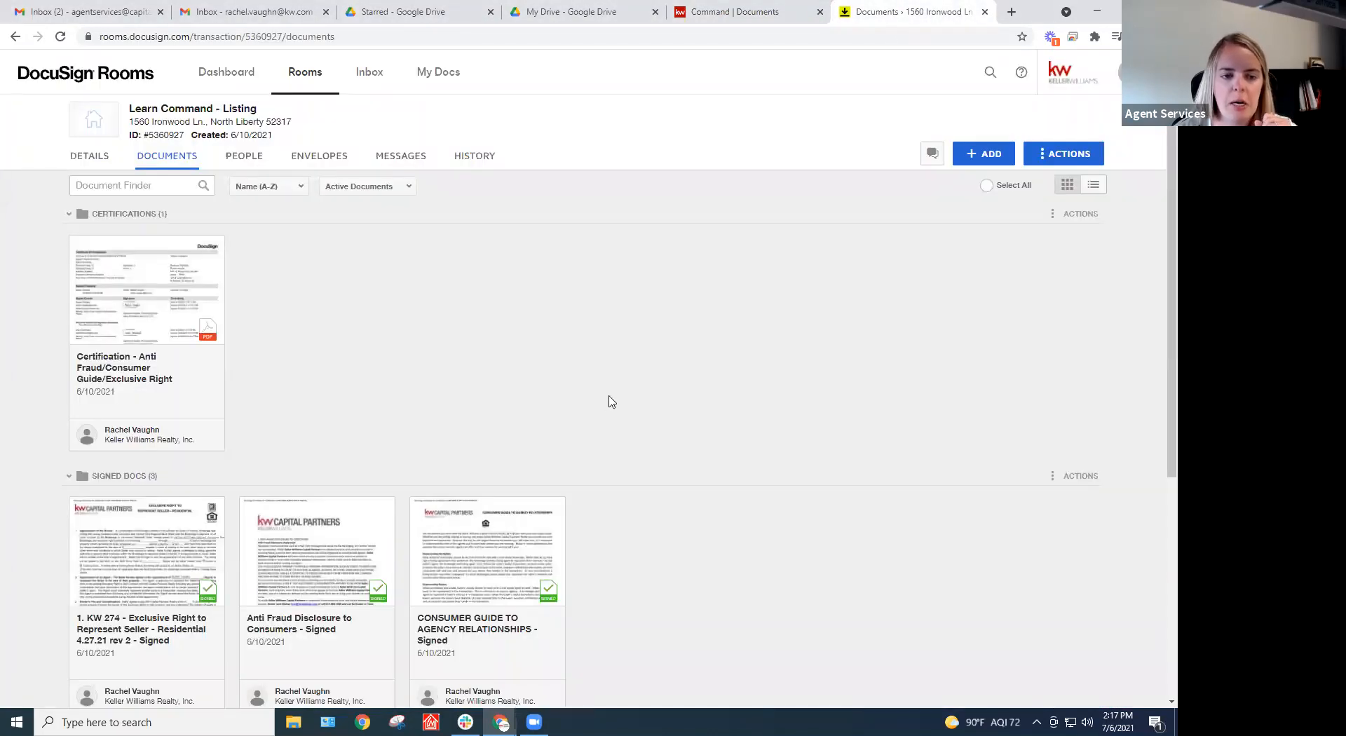
pyautogui.scroll(-1, 608, 401)
pyautogui.moveTo(80, 178)
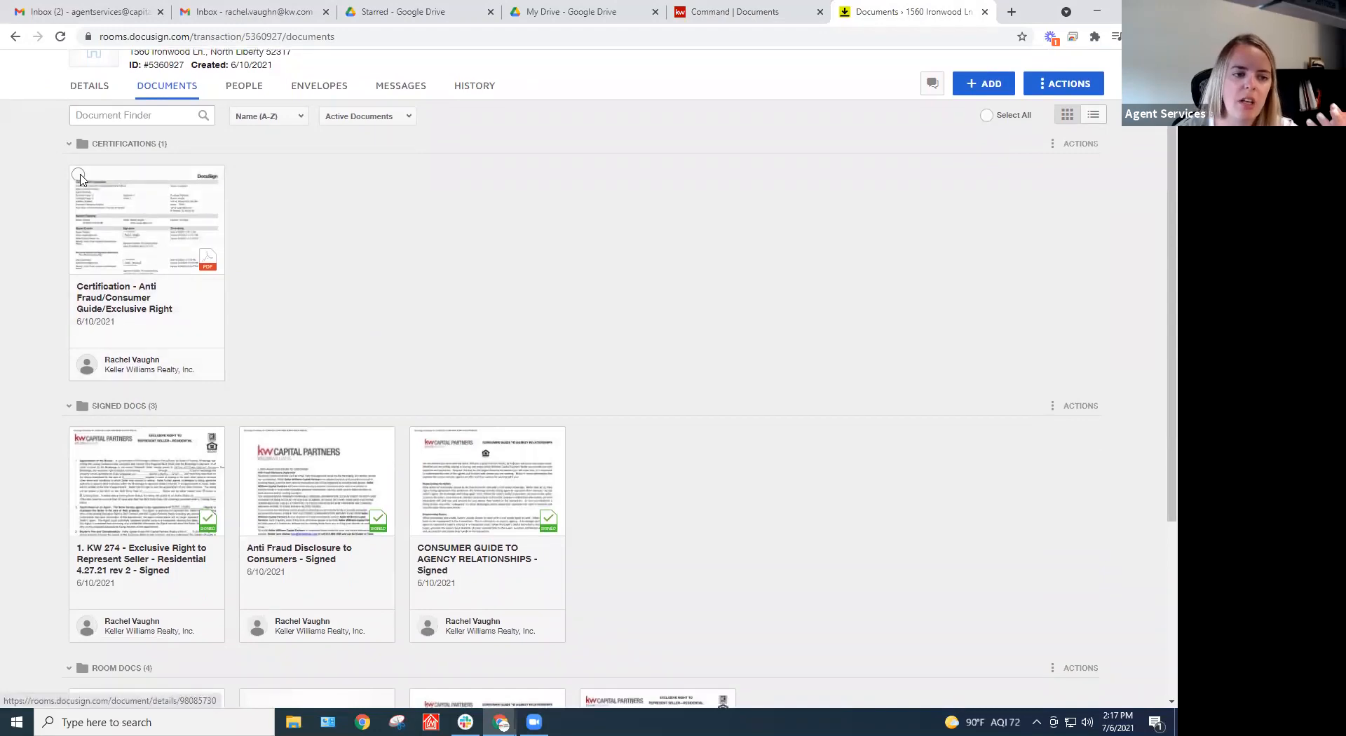
pyautogui.click(78, 175)
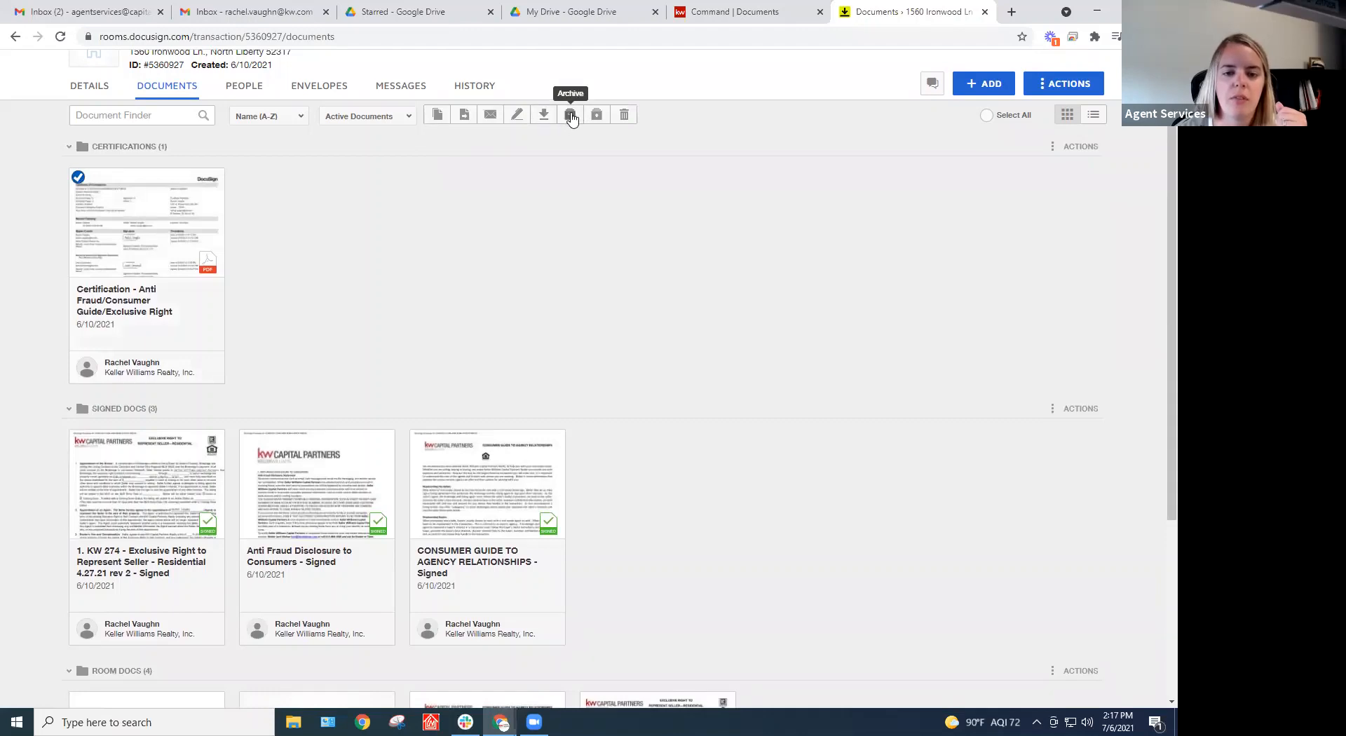
pyautogui.click(367, 116)
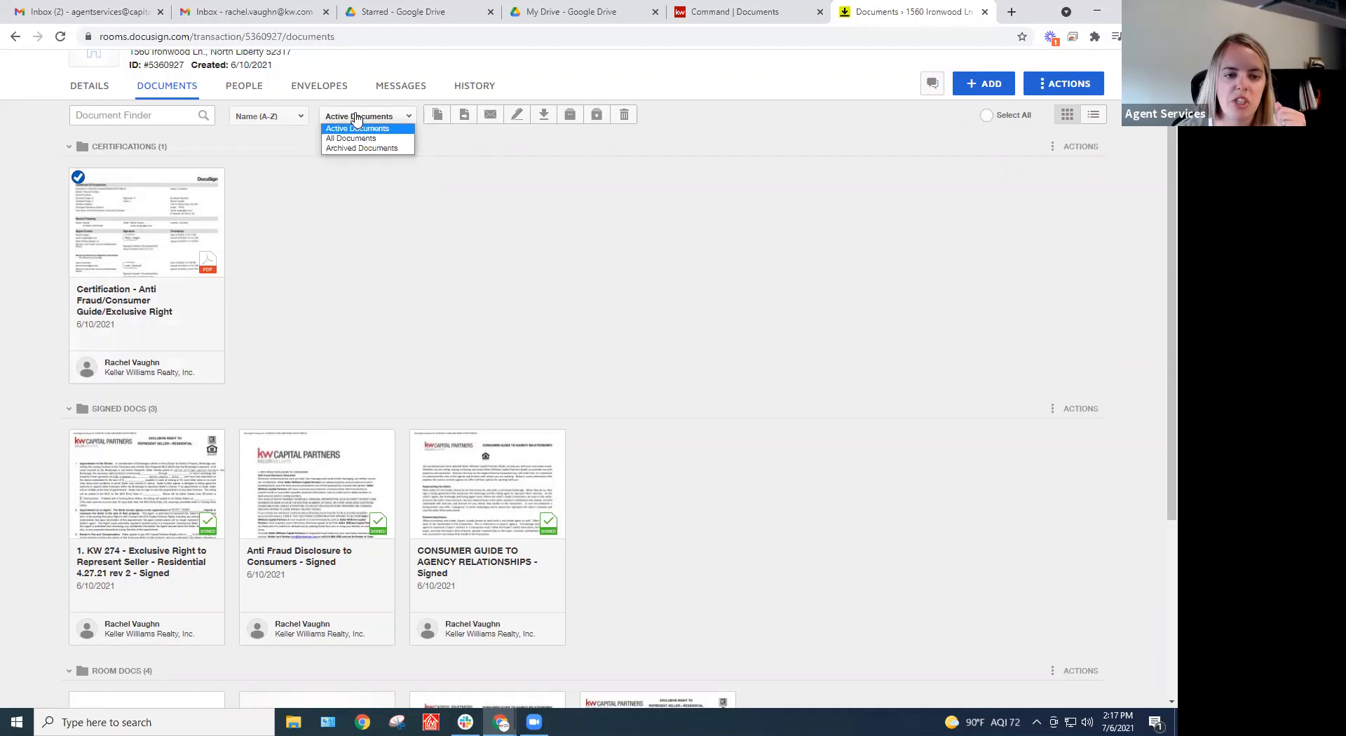
pyautogui.click(355, 148)
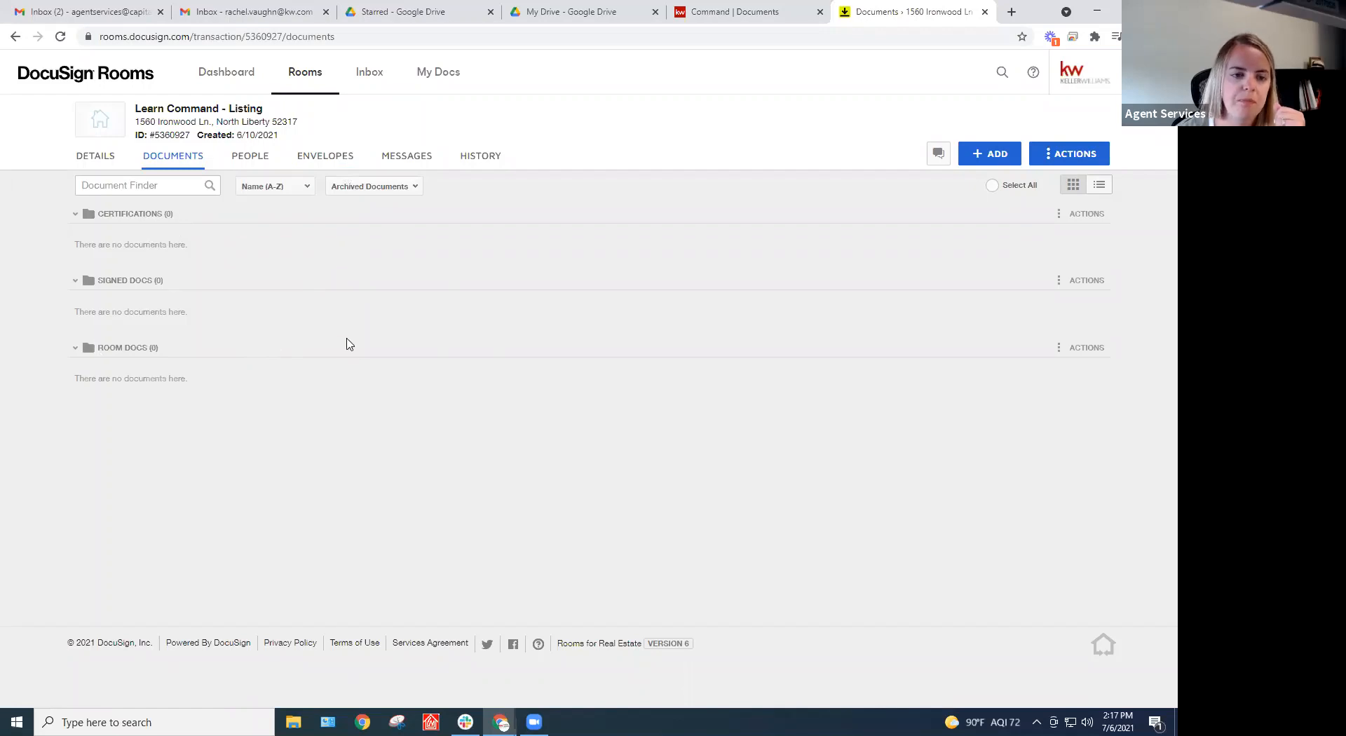
pyautogui.click(335, 189)
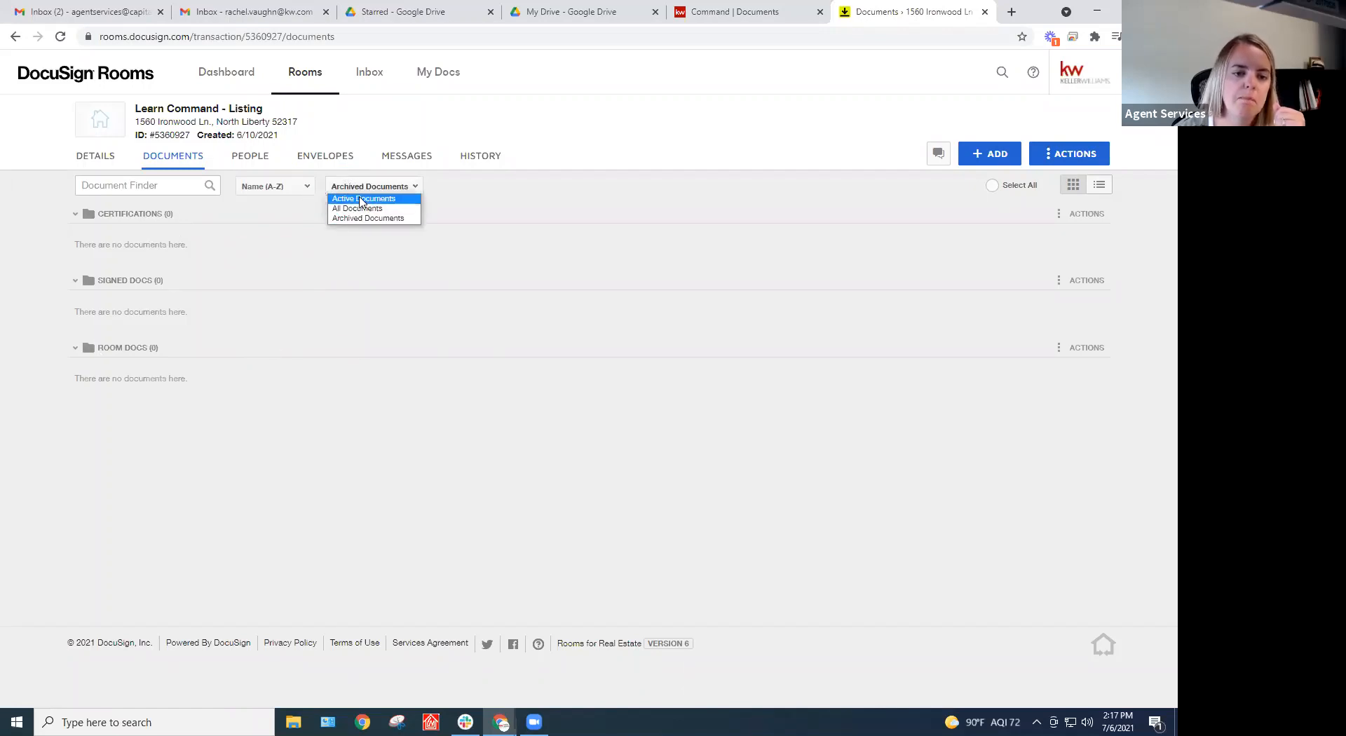
pyautogui.click(361, 200)
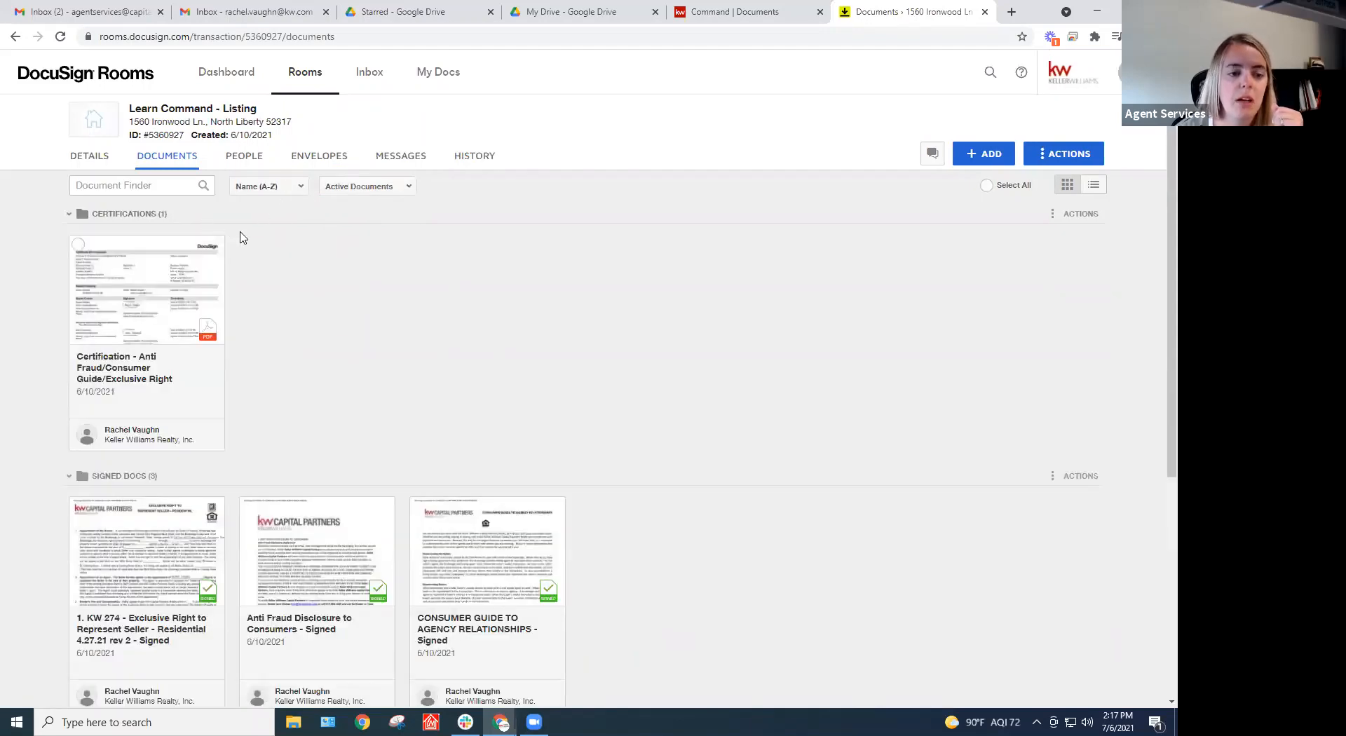
pyautogui.scroll(-5, 432, 315)
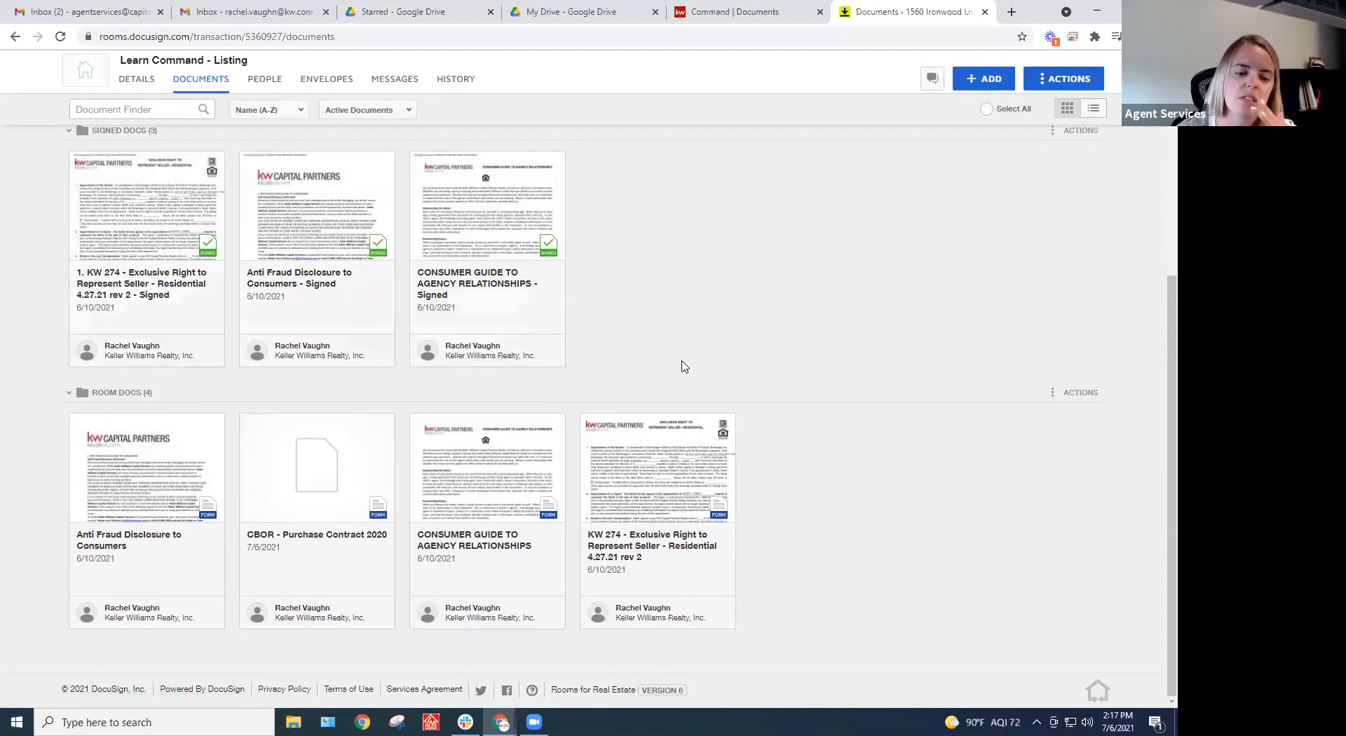
pyautogui.scroll(5, 684, 365)
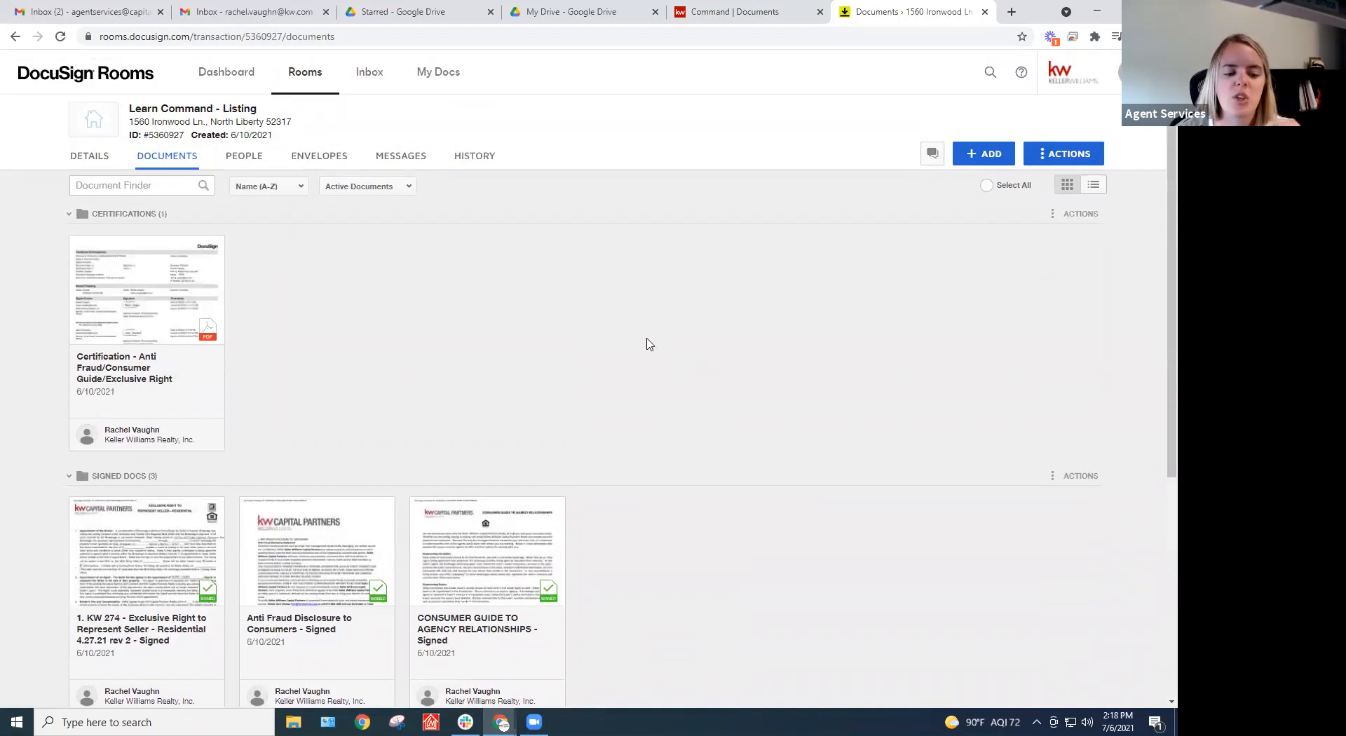
pyautogui.scroll(-3, 650, 343)
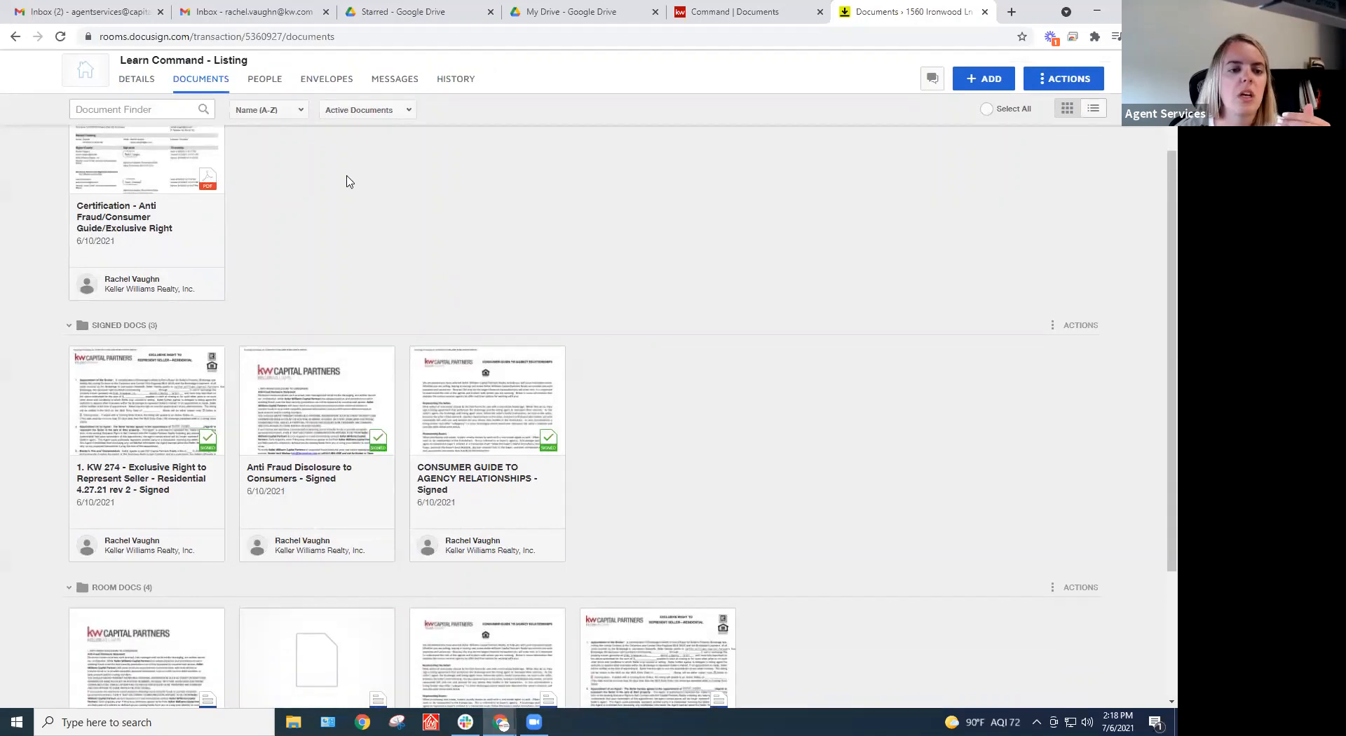
pyautogui.scroll(3, 371, 260)
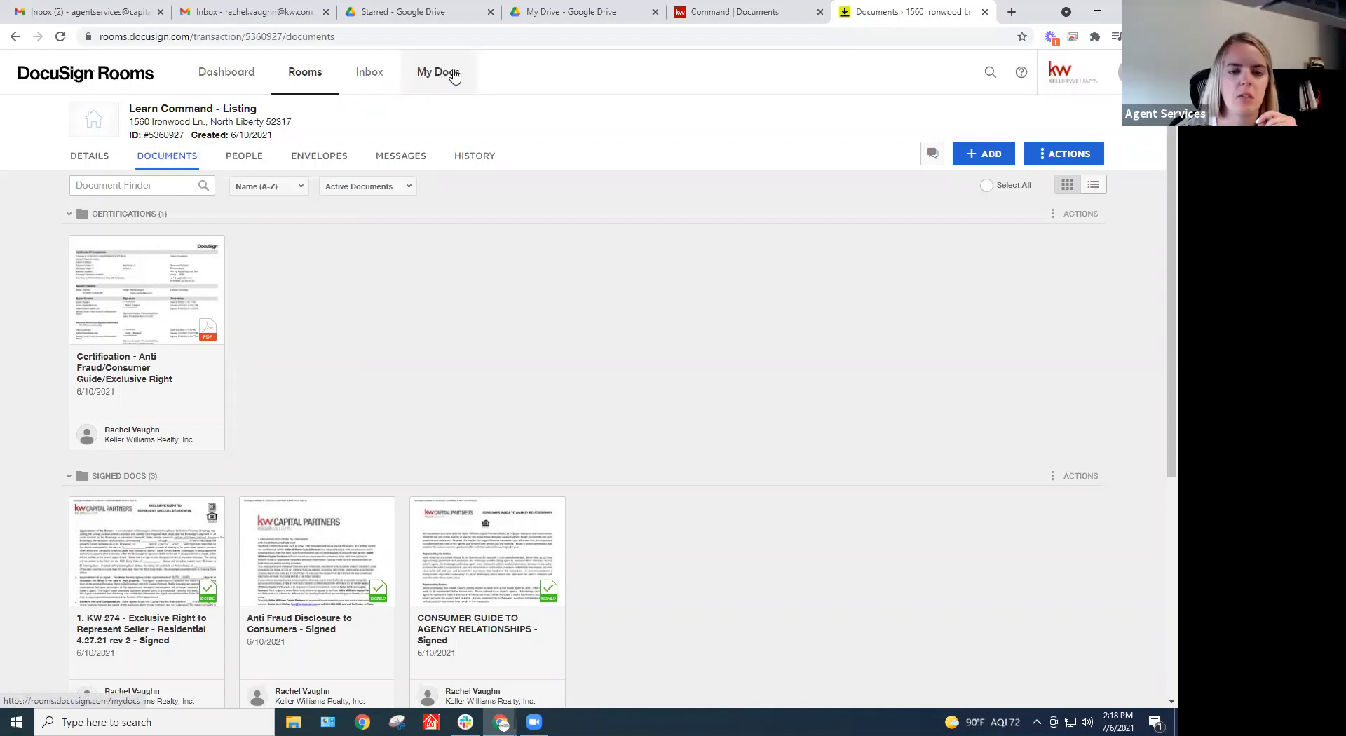
# From My Docs, show the Form Templates list and start creating a new template
pyautogui.click(448, 73)
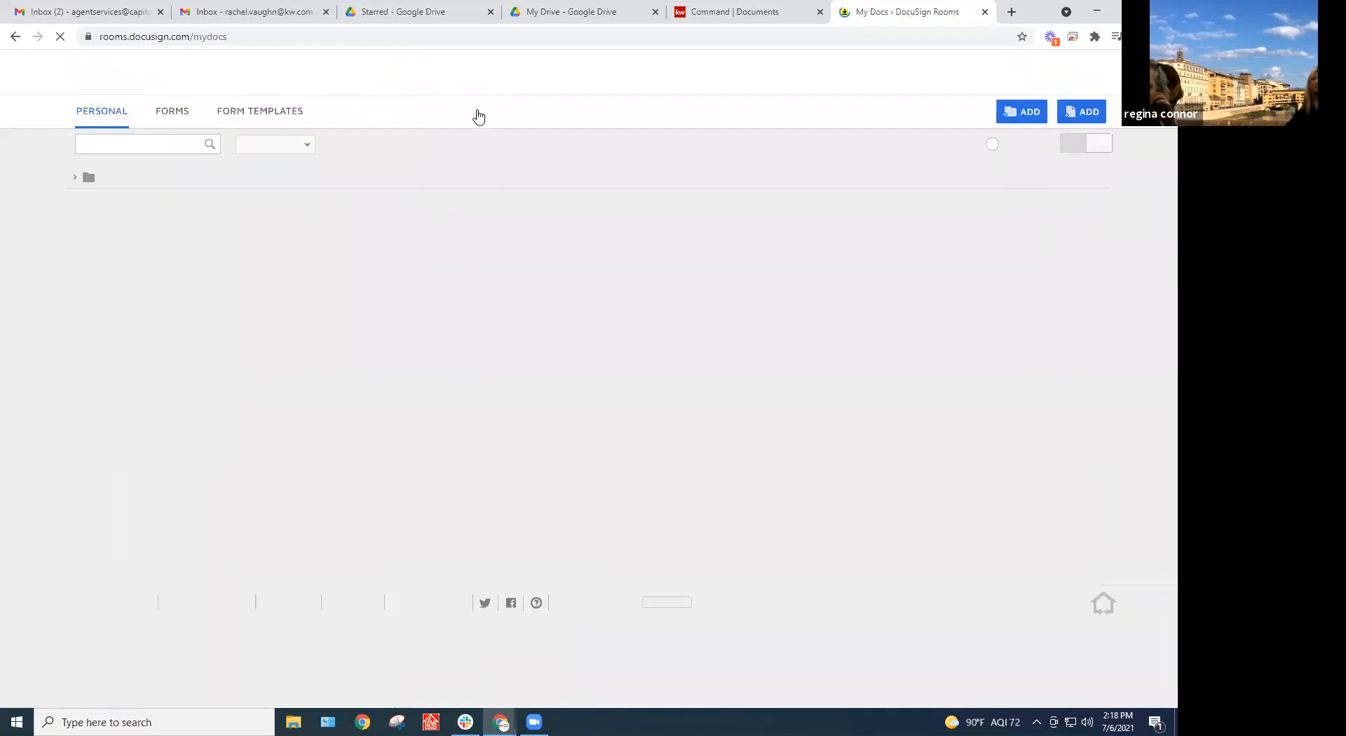
pyautogui.click(256, 113)
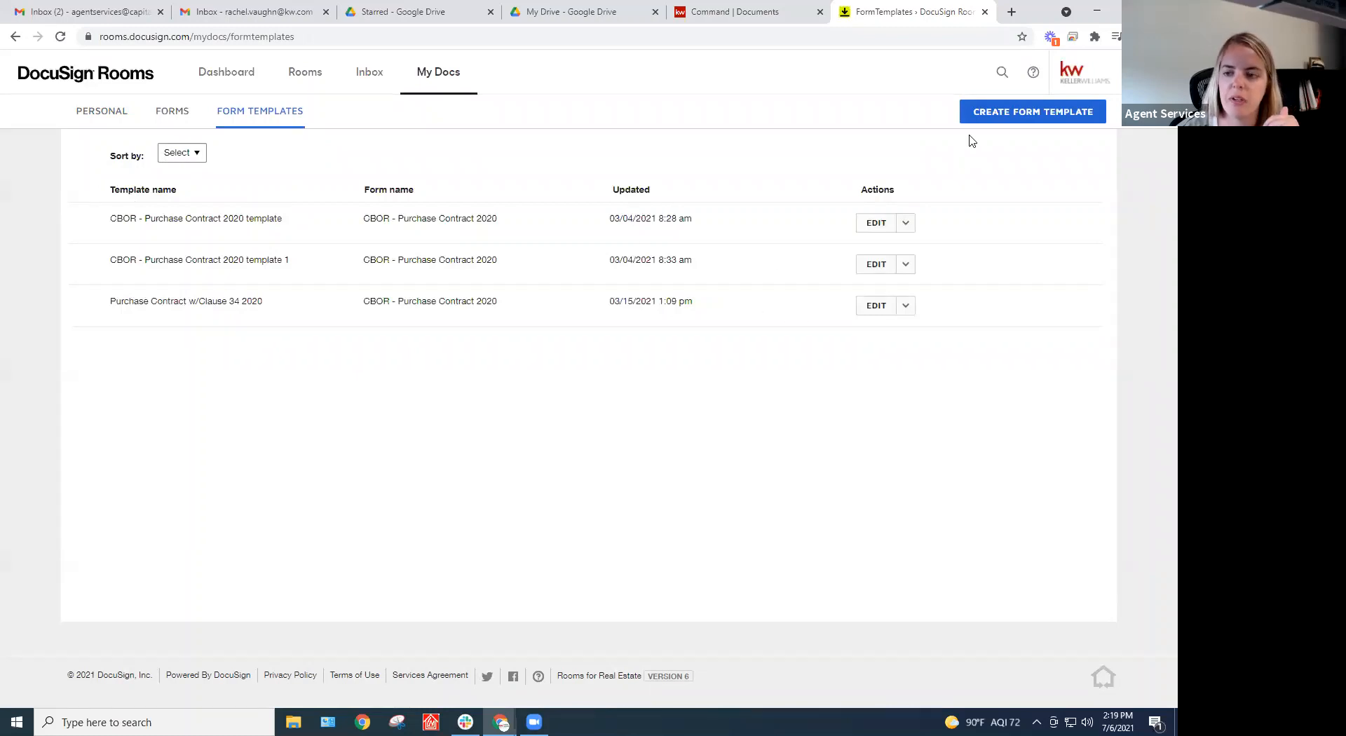
pyautogui.click(1048, 116)
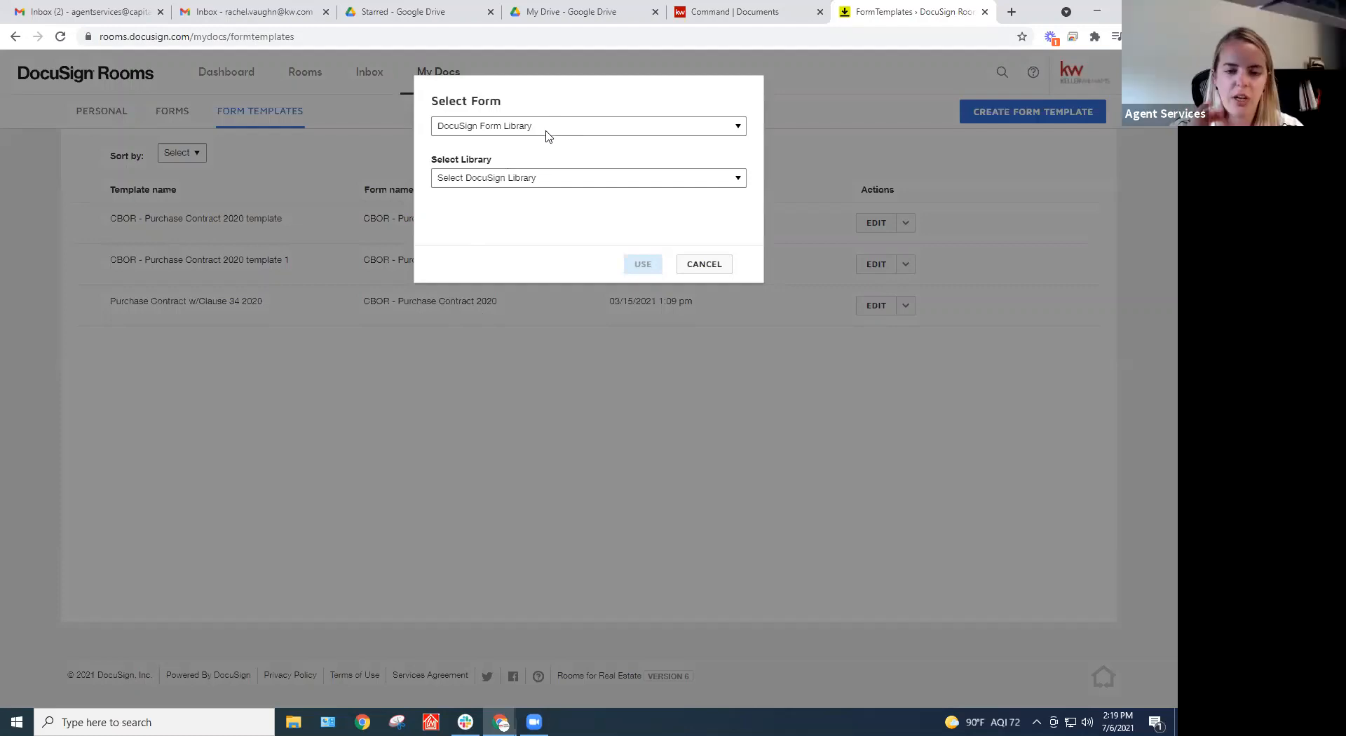
# Use the DocuSign Form Group KWCP-Buyer packet's Agency - Team Disclosure(rev 1015) form as the new template
pyautogui.click(557, 128)
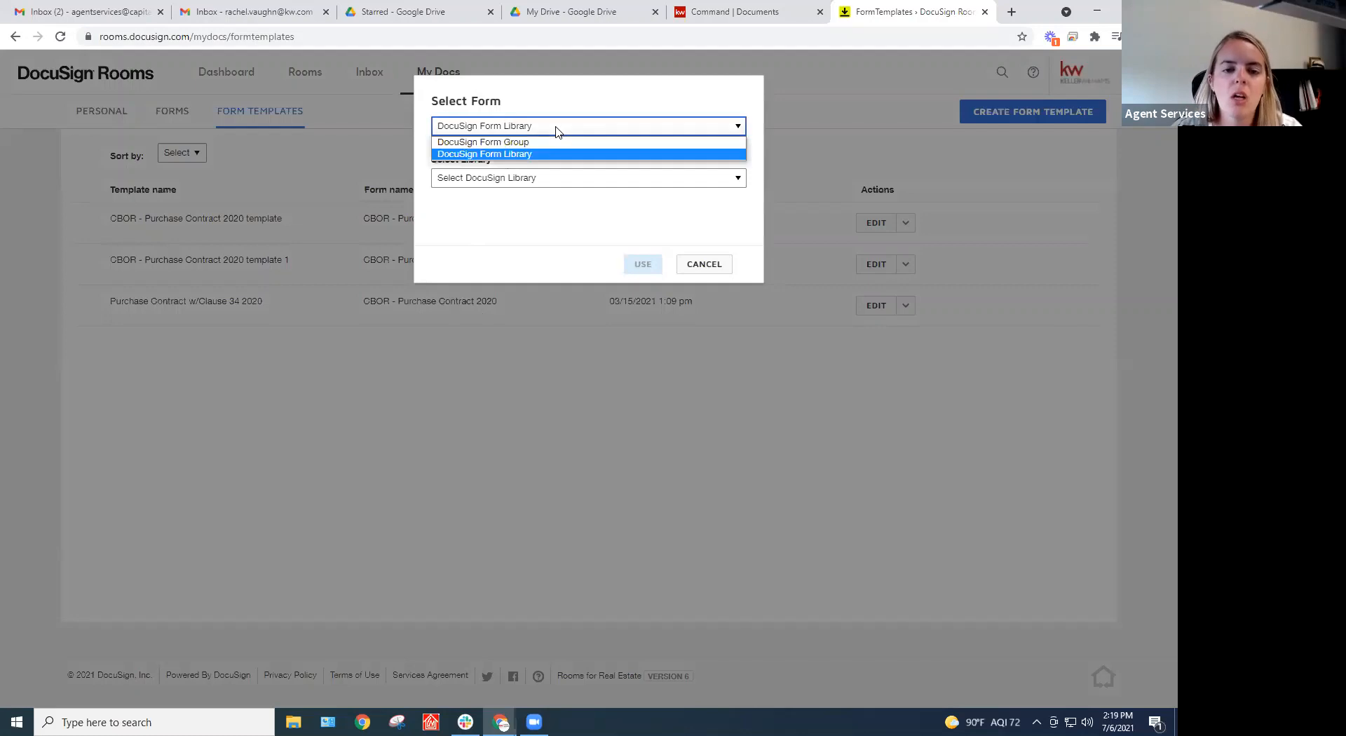
pyautogui.click(543, 144)
pyautogui.click(549, 179)
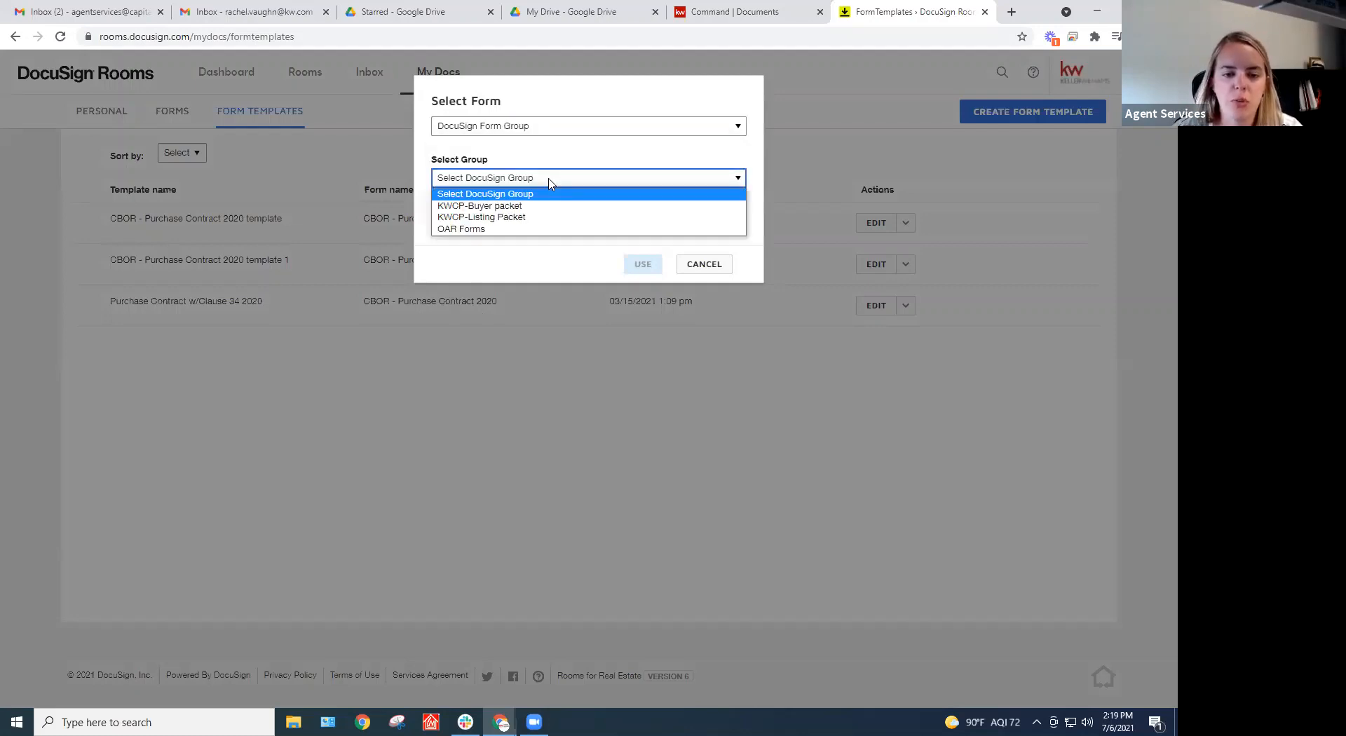
pyautogui.click(541, 206)
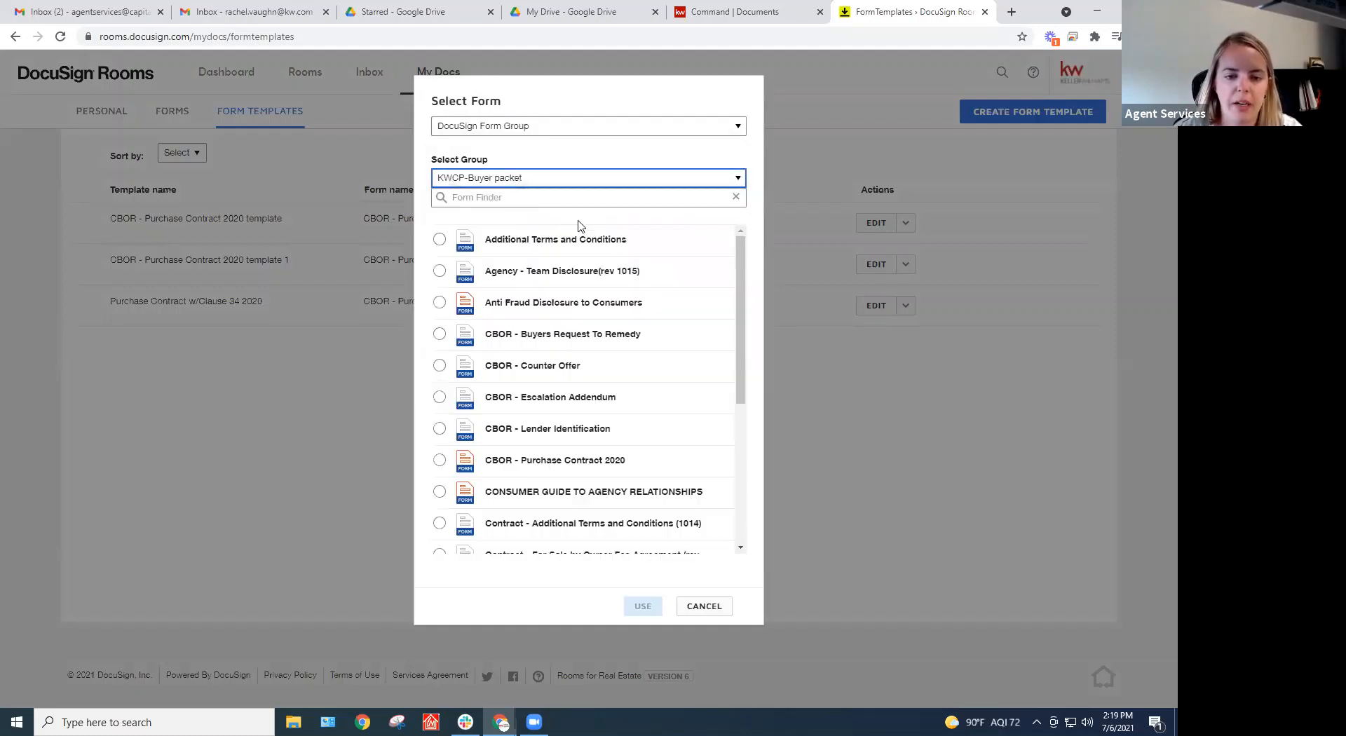
pyautogui.click(440, 272)
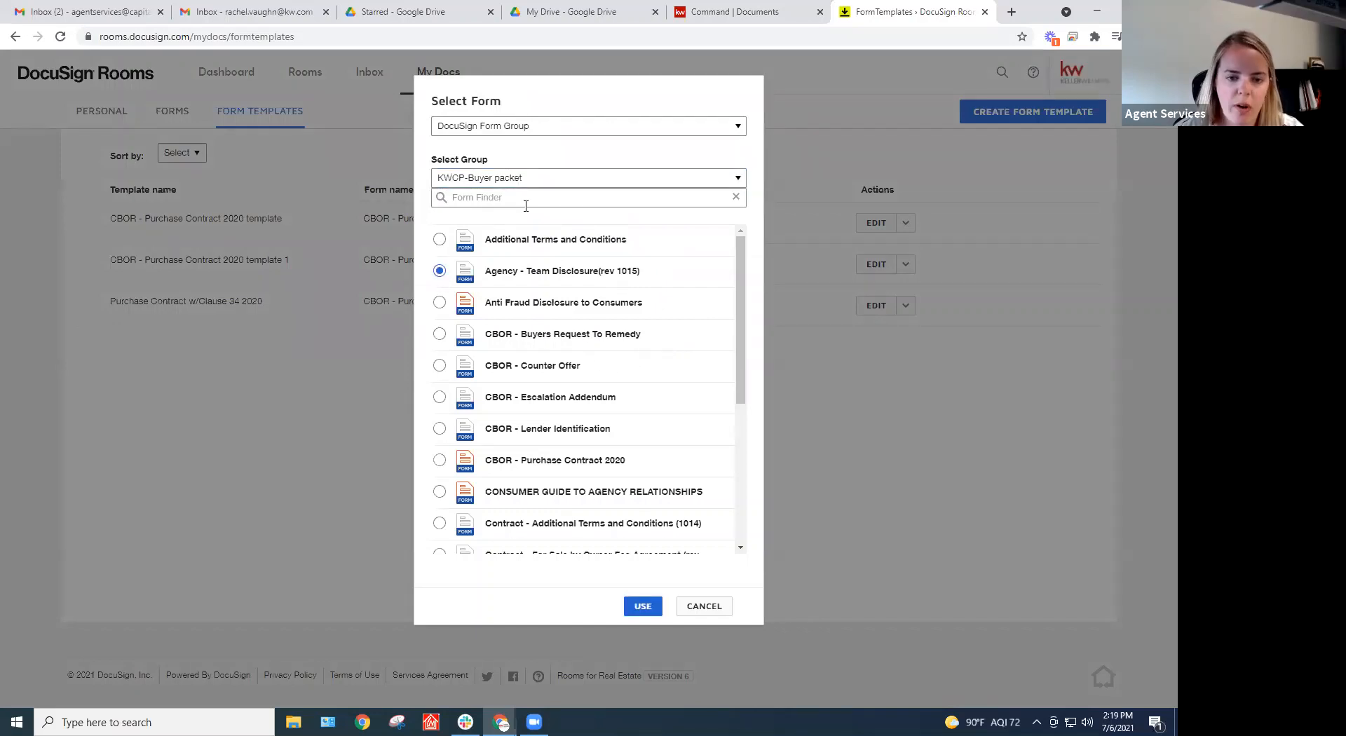
pyautogui.click(643, 607)
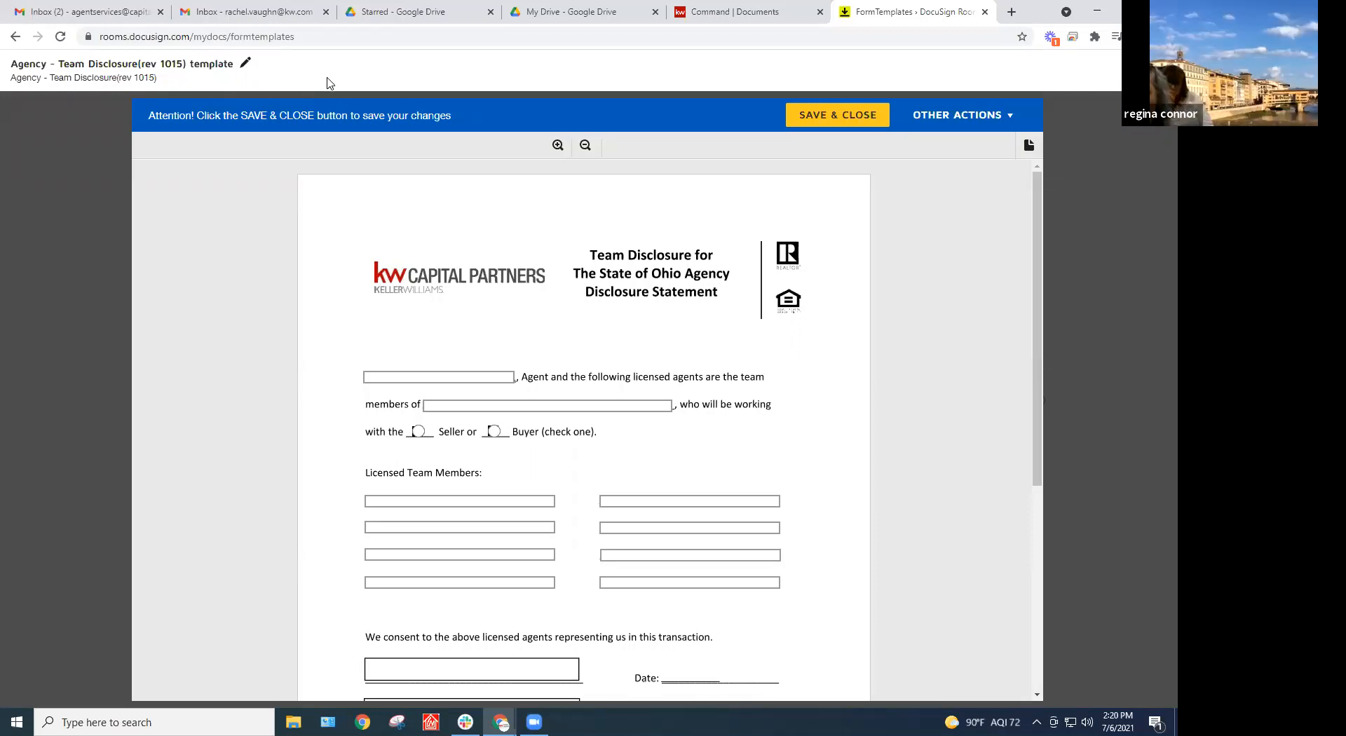
# Retitle the template with the team's name followed by 'Team Agency' and save the title
pyautogui.click(245, 66)
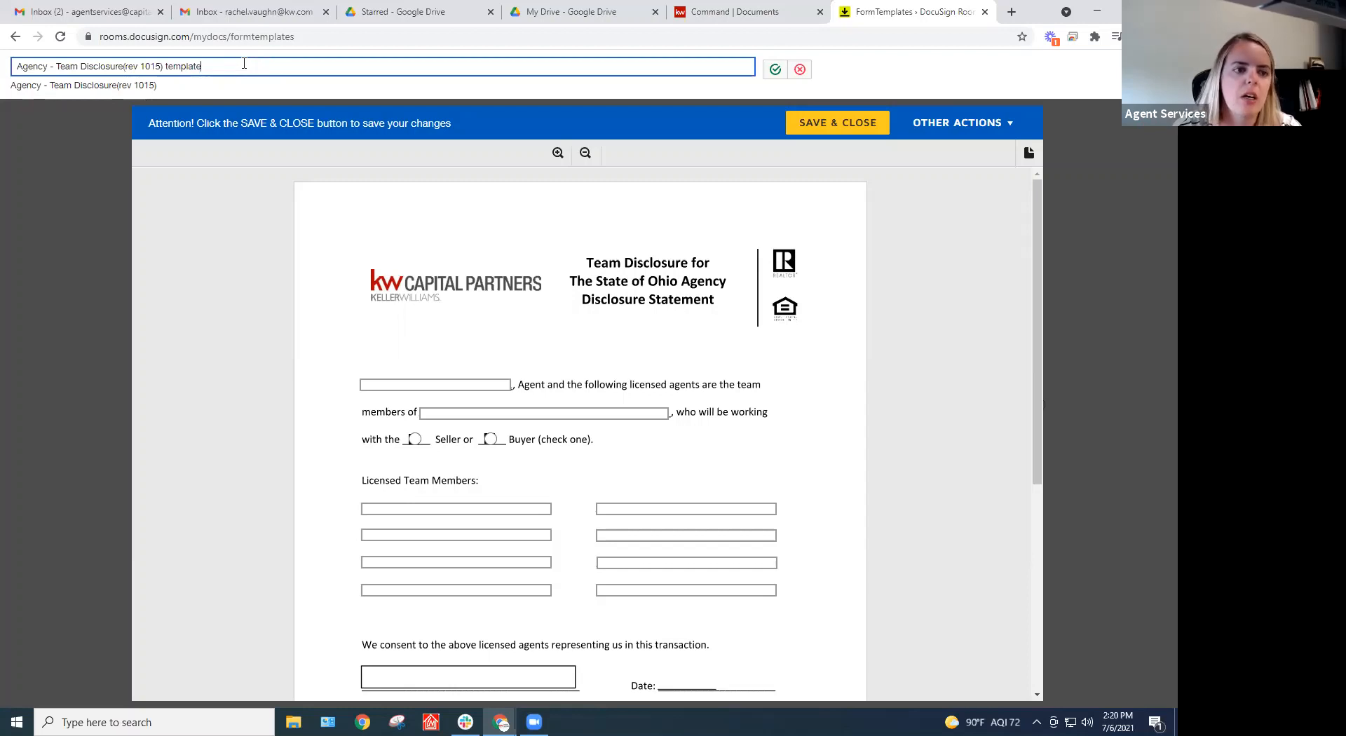
pyautogui.moveTo(242, 64); pyautogui.dragTo(57, 65)
pyautogui.write('Sund')
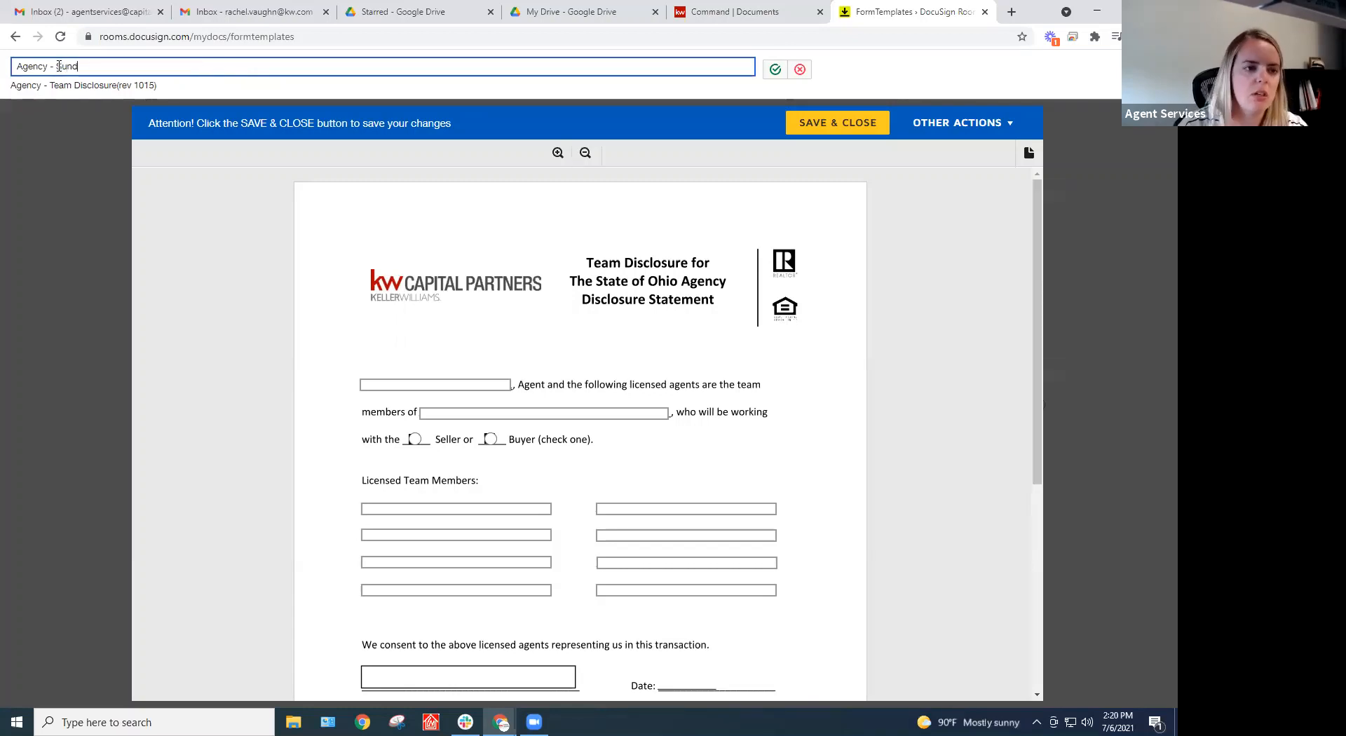
pyautogui.write('erman Group')
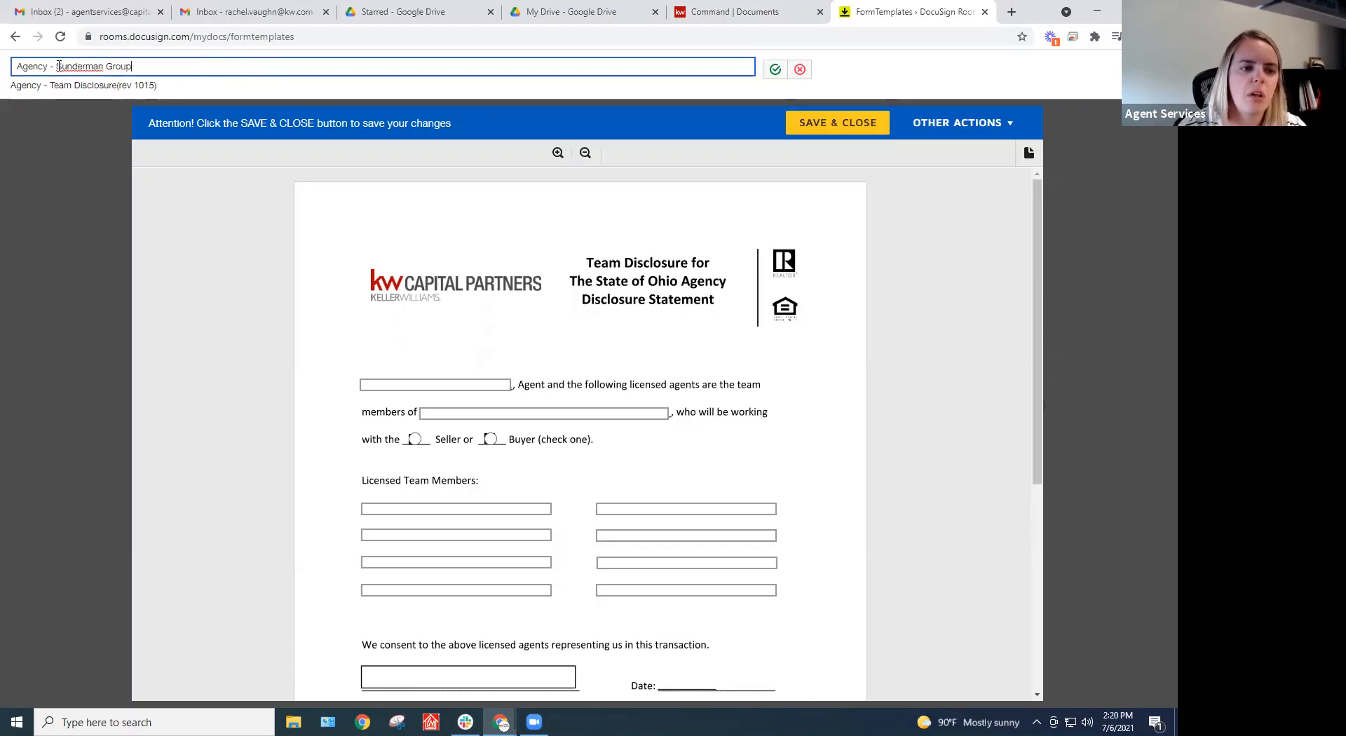
pyautogui.write(' Team Agen')
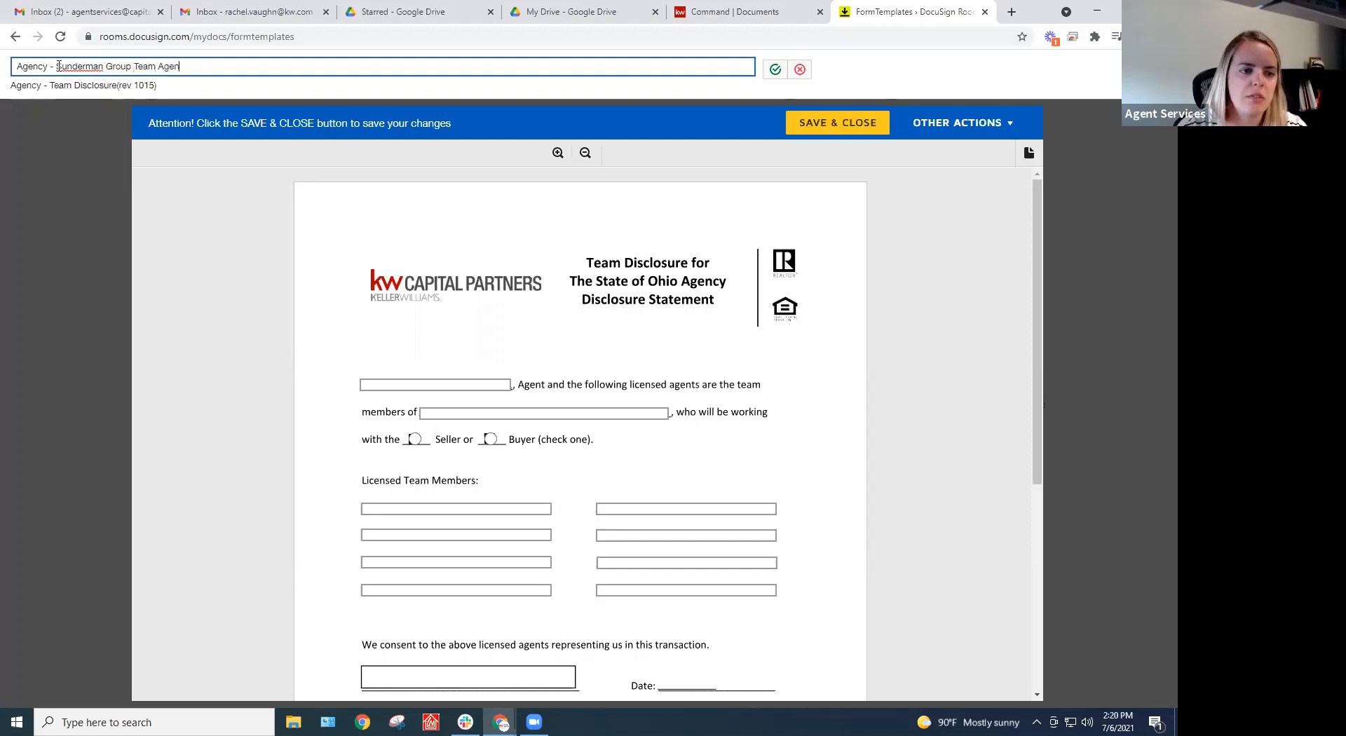
pyautogui.write('cy')
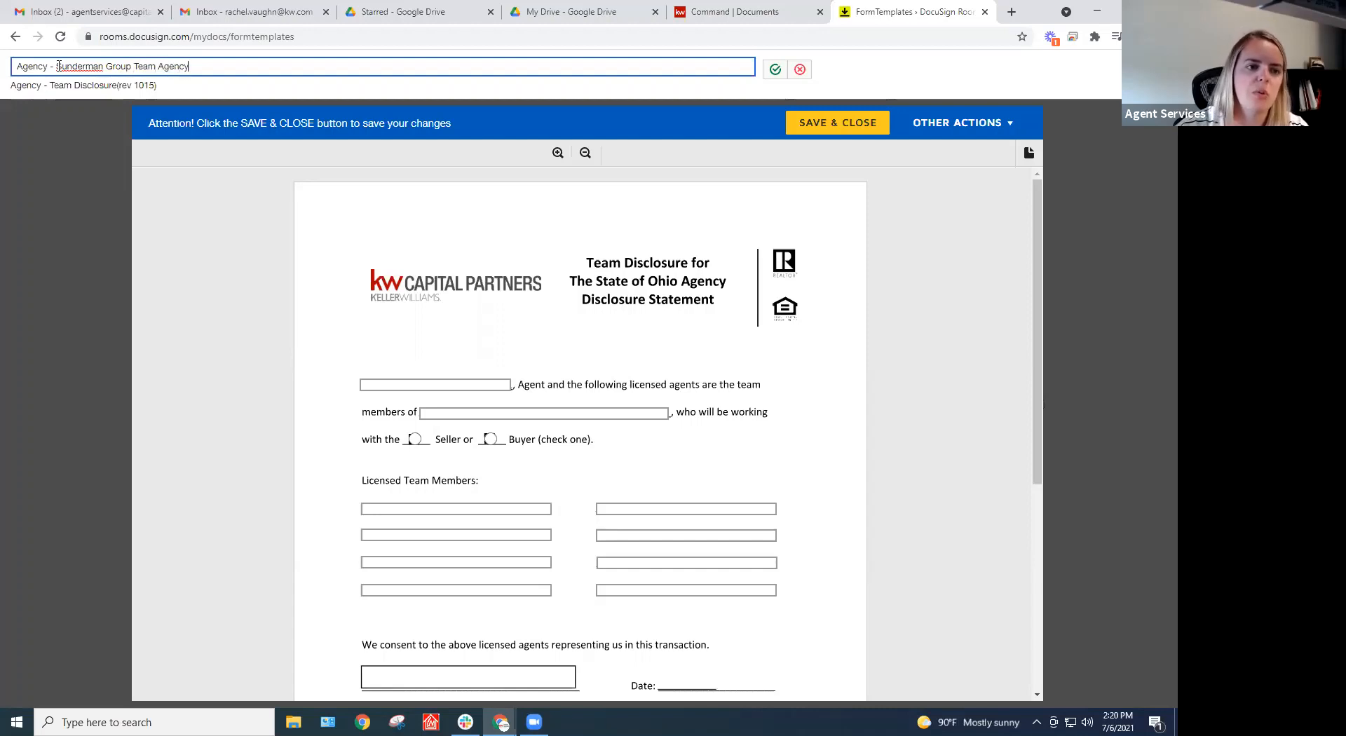
pyautogui.click(774, 70)
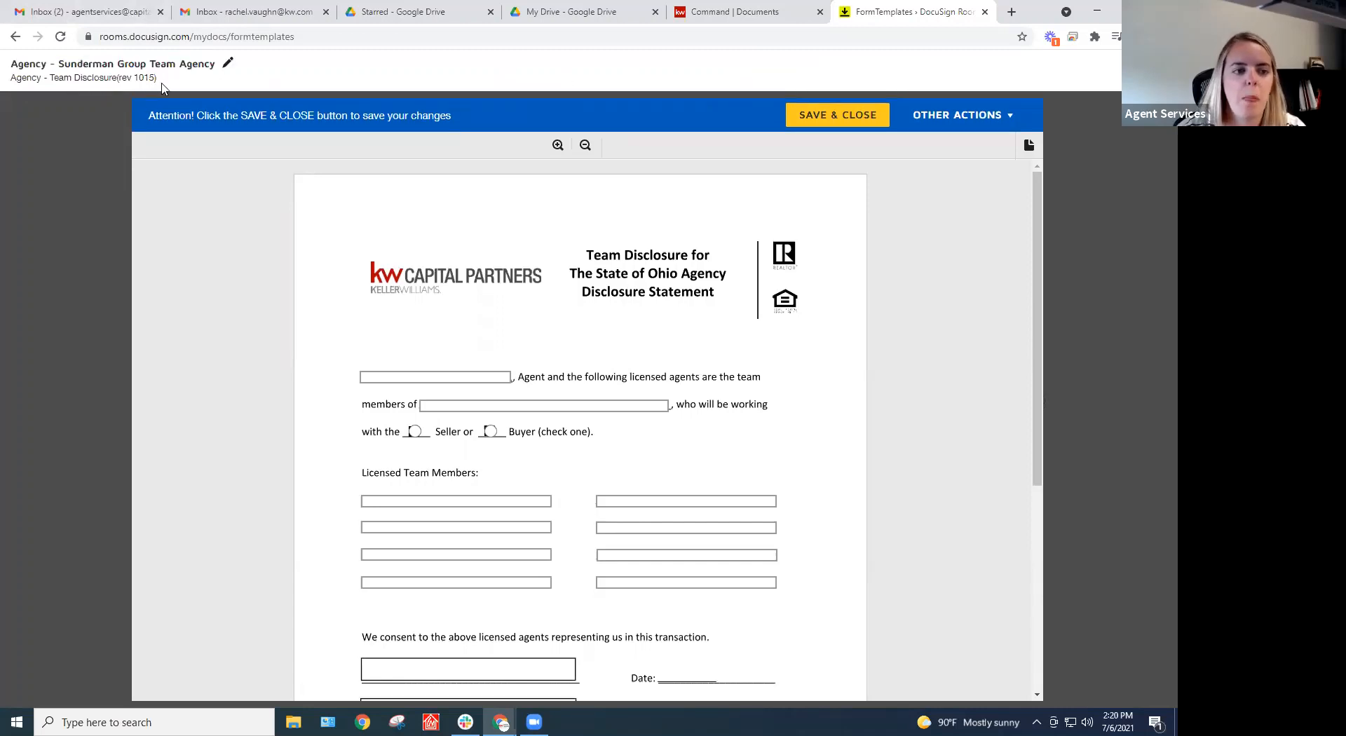
pyautogui.scroll(-1, 482, 324)
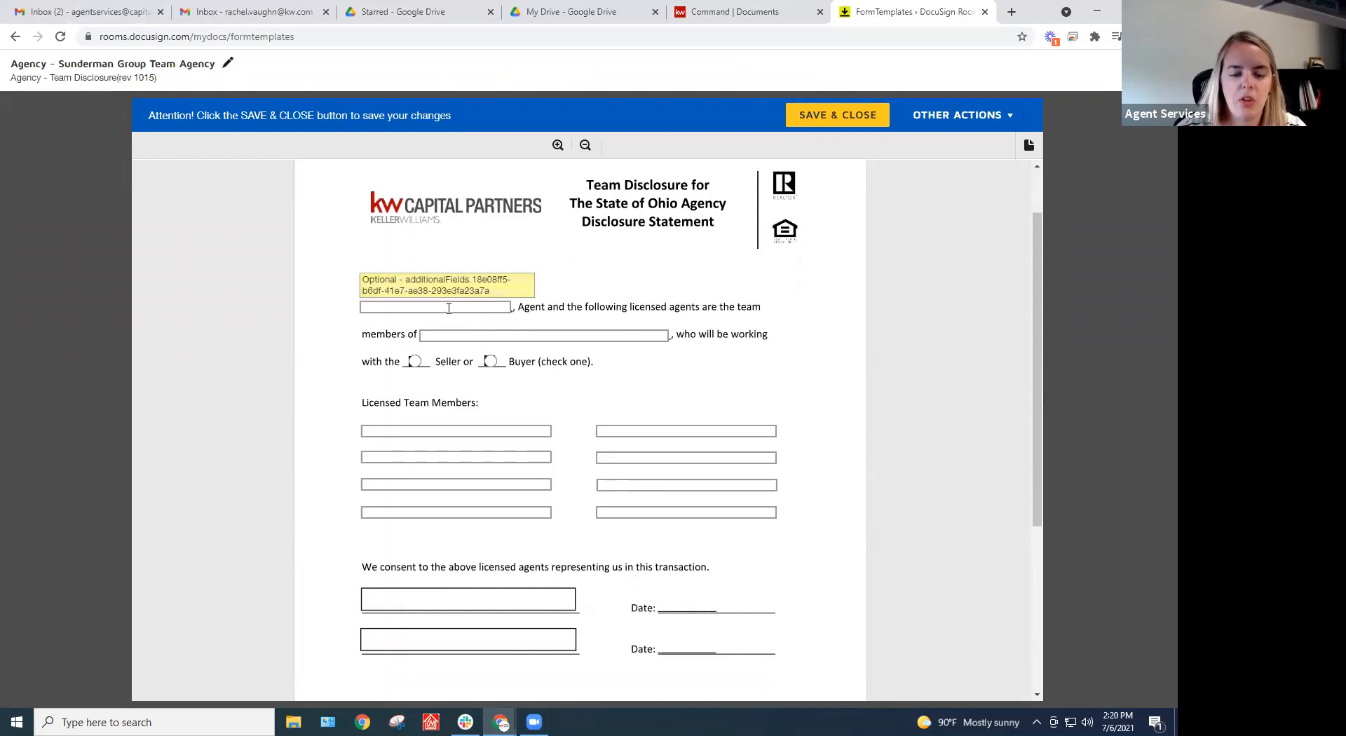
pyautogui.scroll(-1, 449, 309)
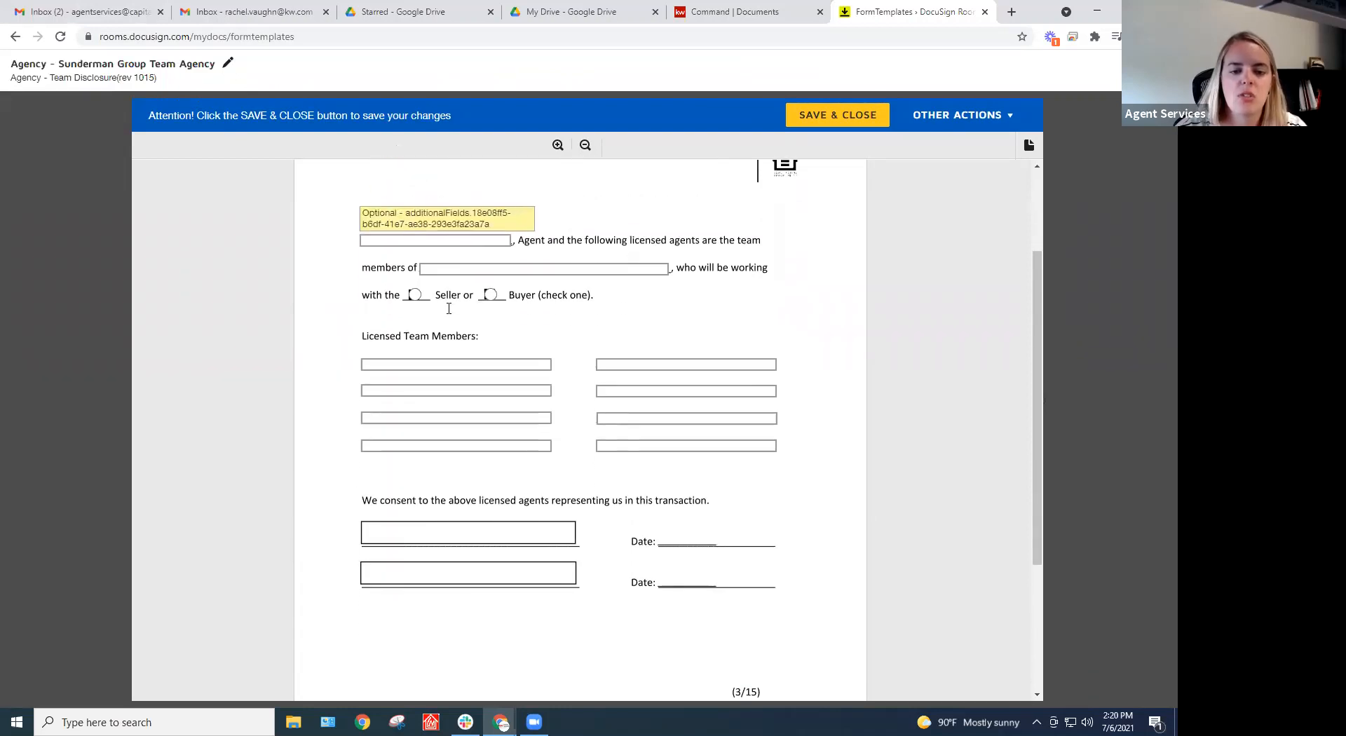
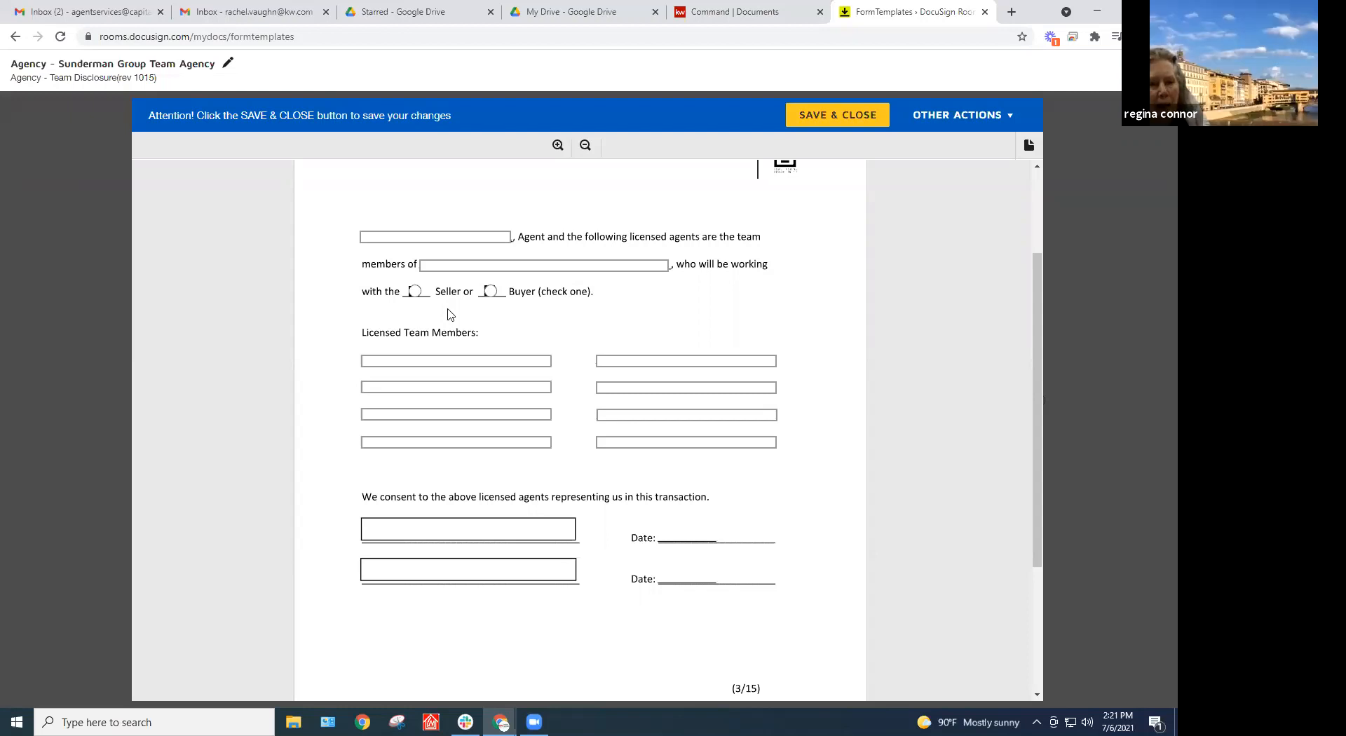
# Enter 'The Sunderman Group' in the team members field and save the template
pyautogui.click(477, 270)
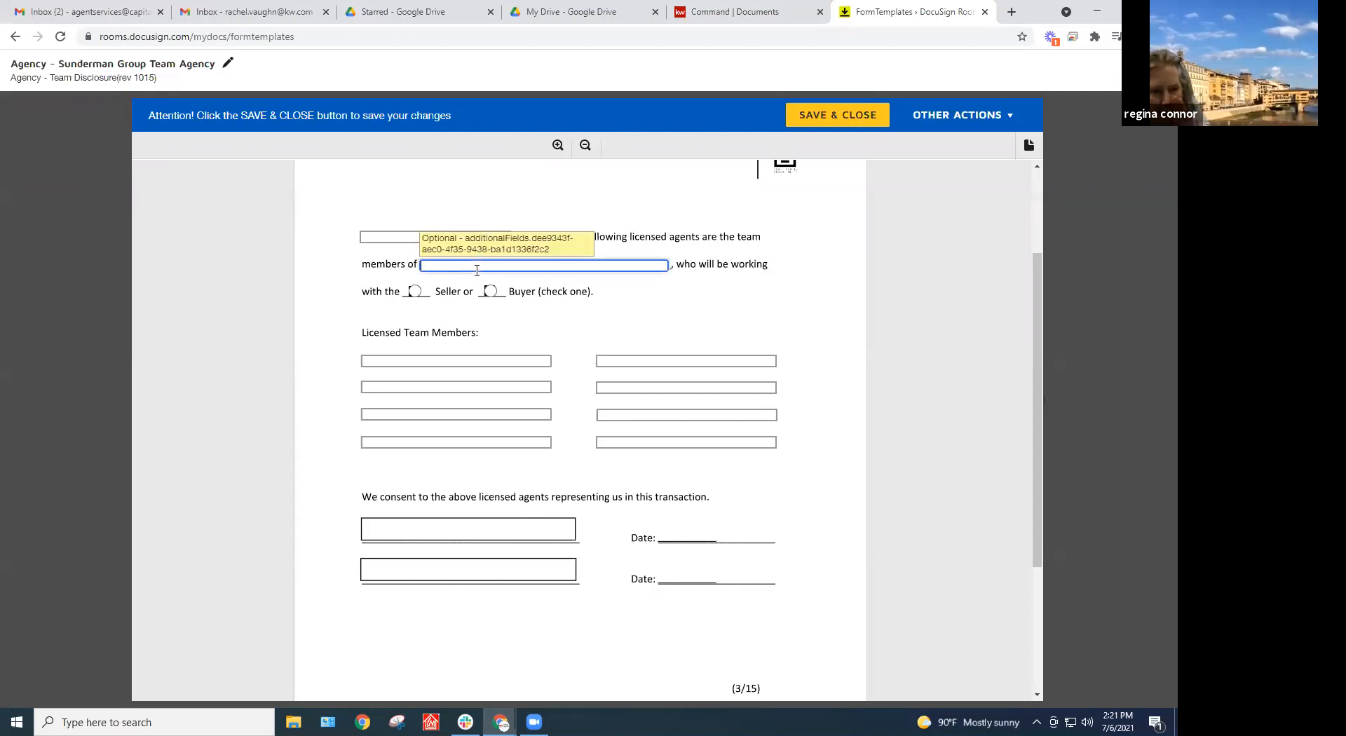
pyautogui.write('The ')
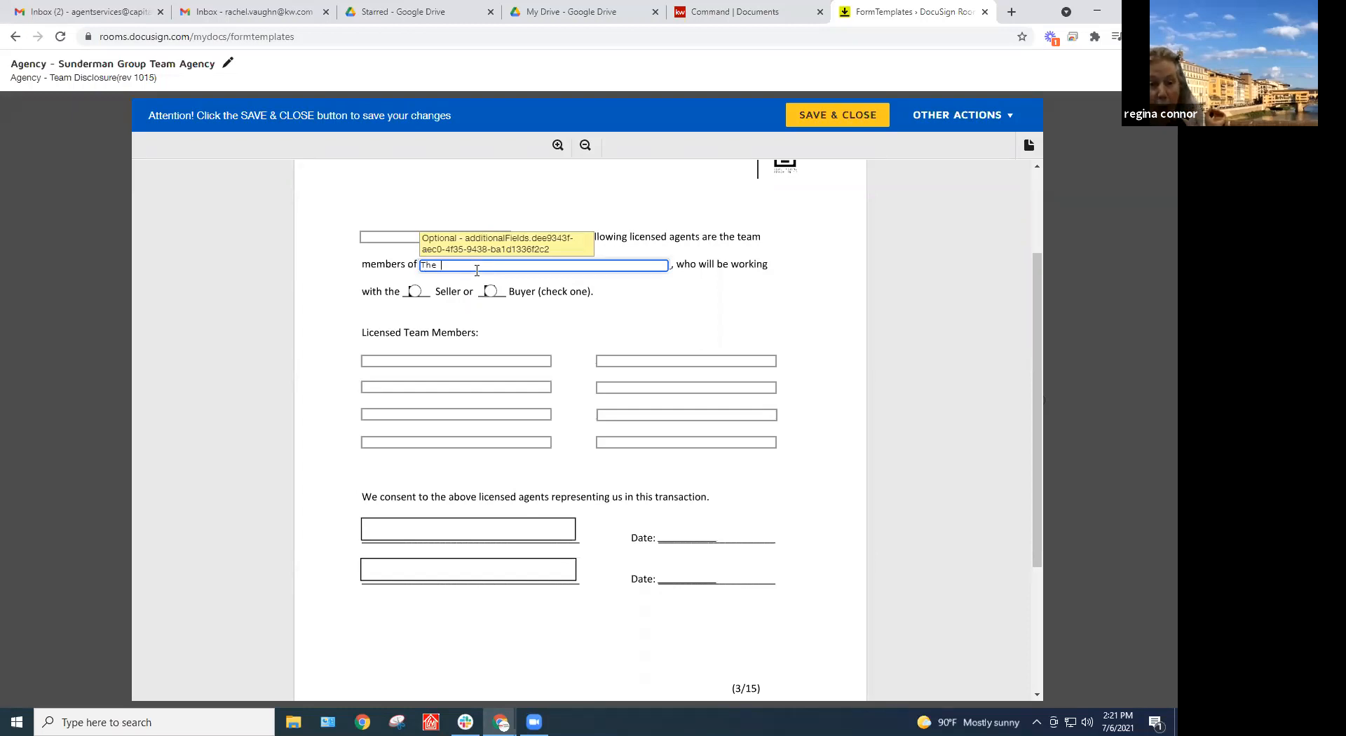
pyautogui.write('Sunderman Group')
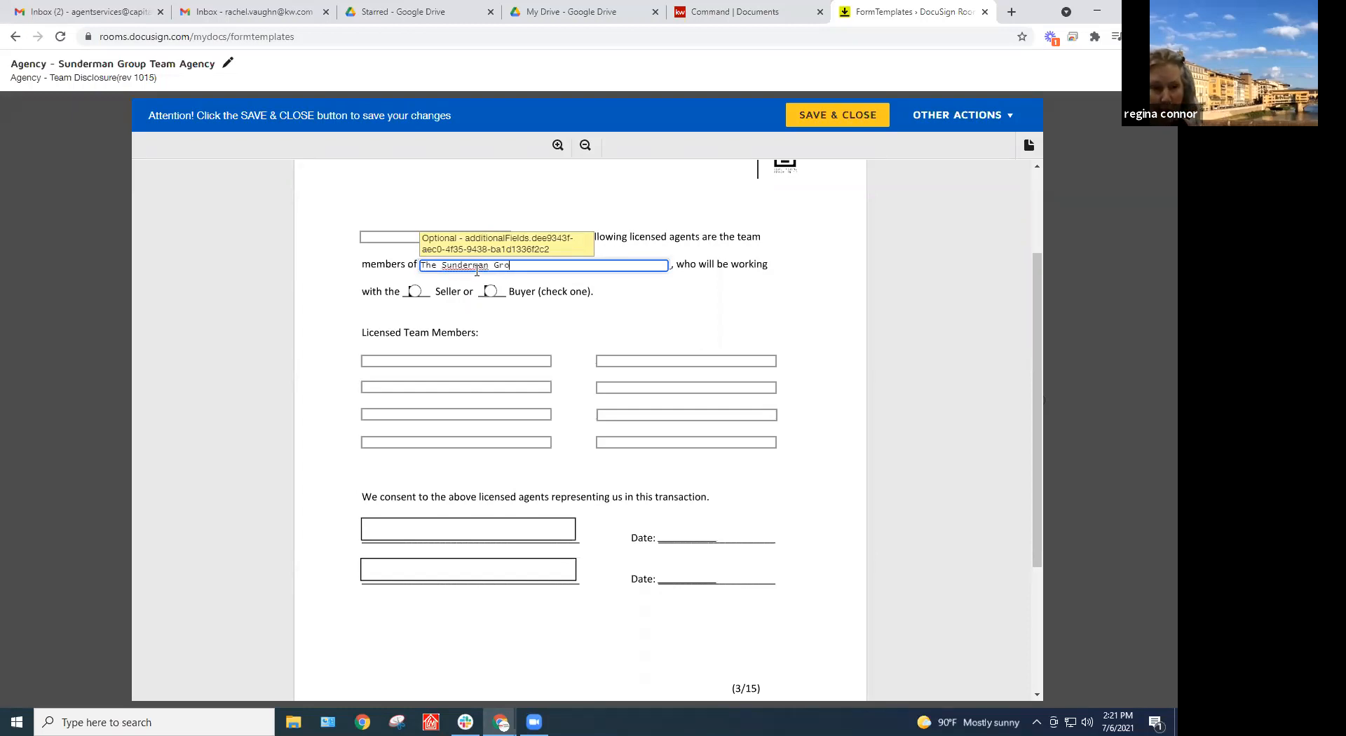
pyautogui.click(842, 116)
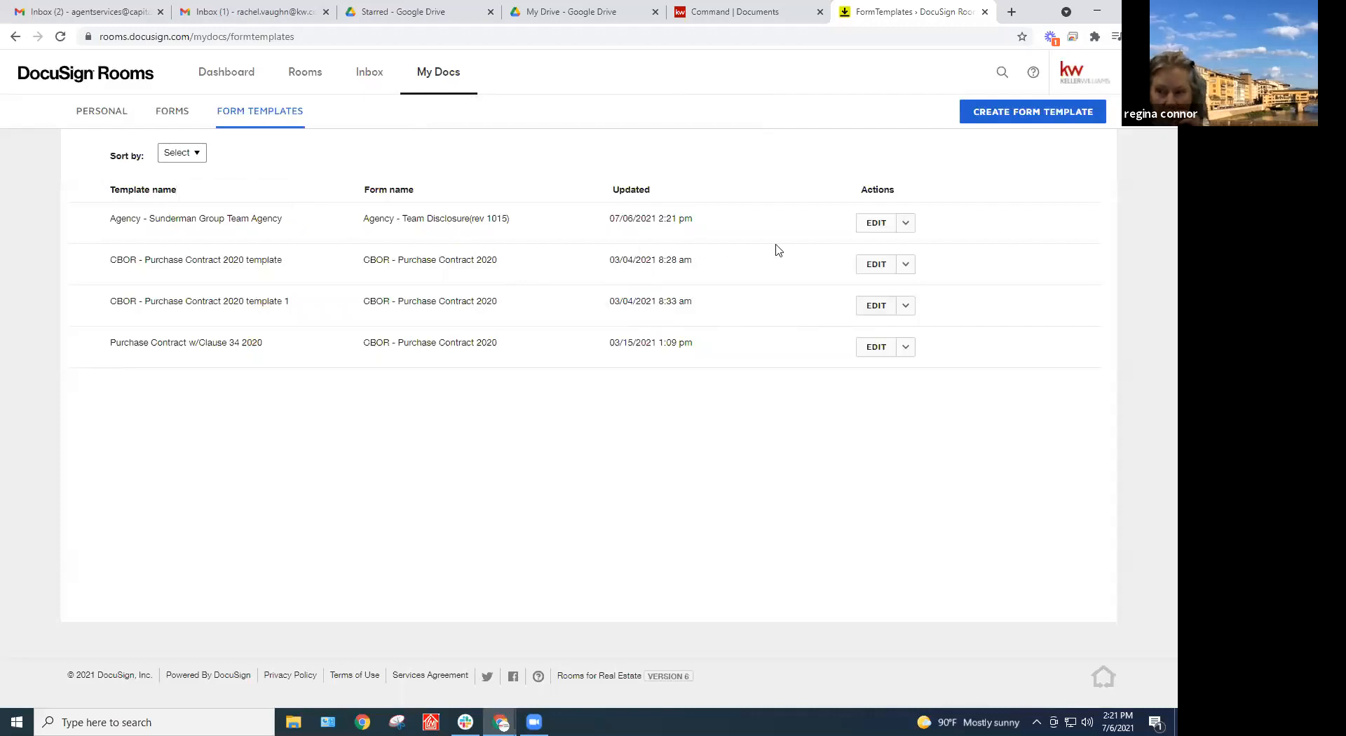
# Reopen the Sunderman Group Team Agency template to verify the entry, save it again, and return to Rooms
pyautogui.click(876, 223)
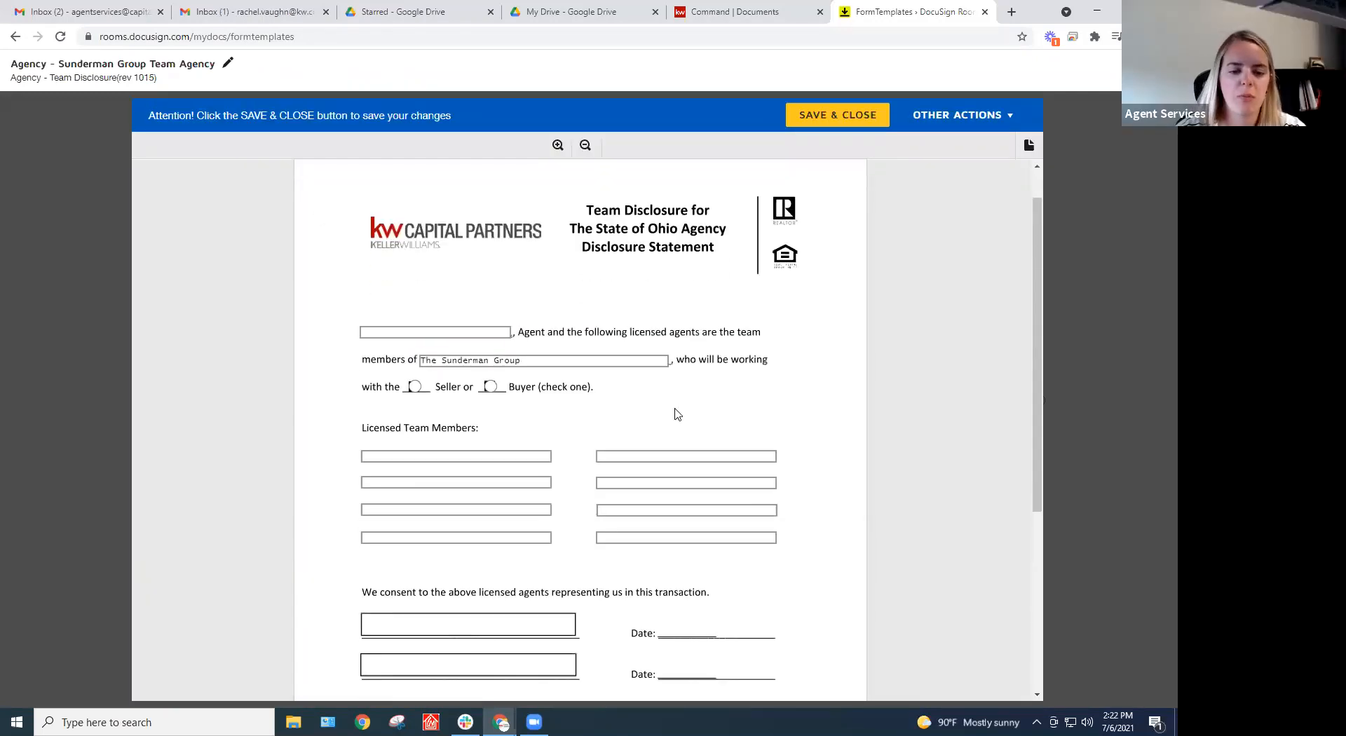
pyautogui.scroll(-1, 677, 414)
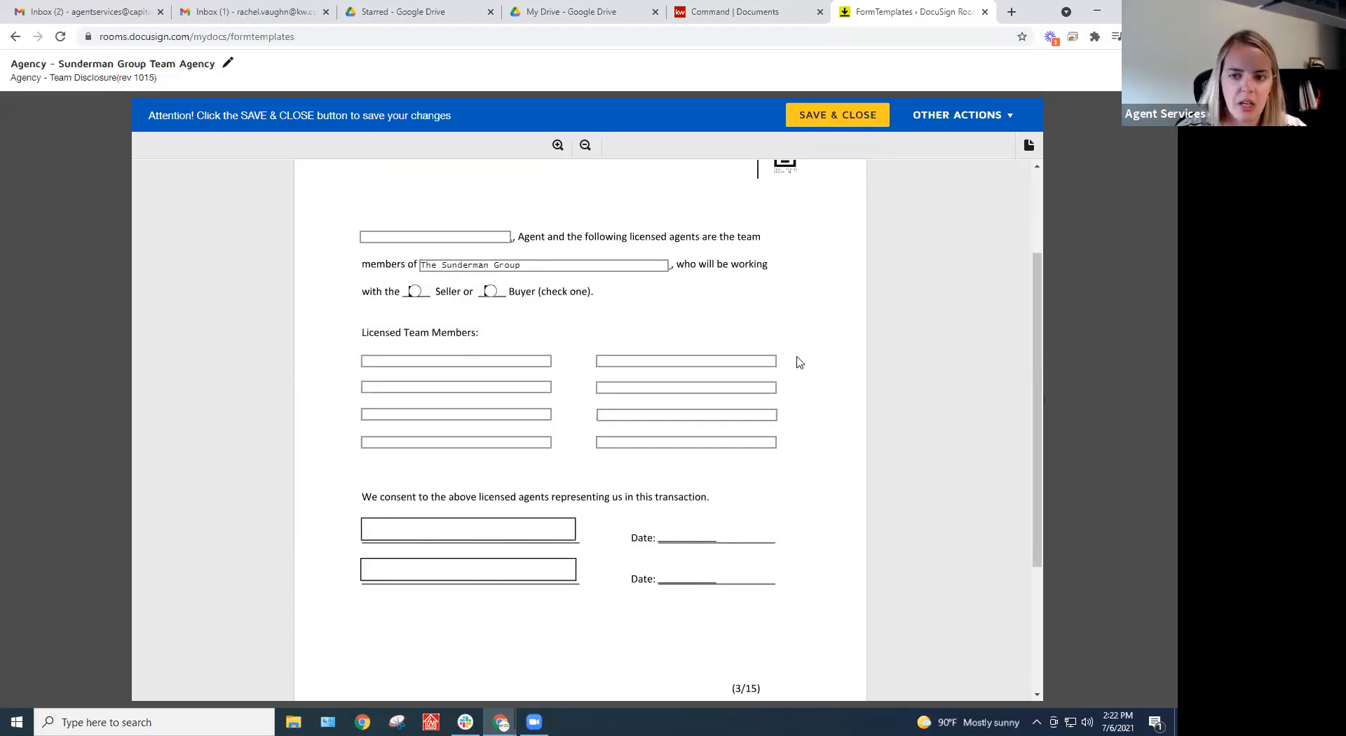
pyautogui.scroll(-3, 827, 418)
pyautogui.scroll(5, 811, 451)
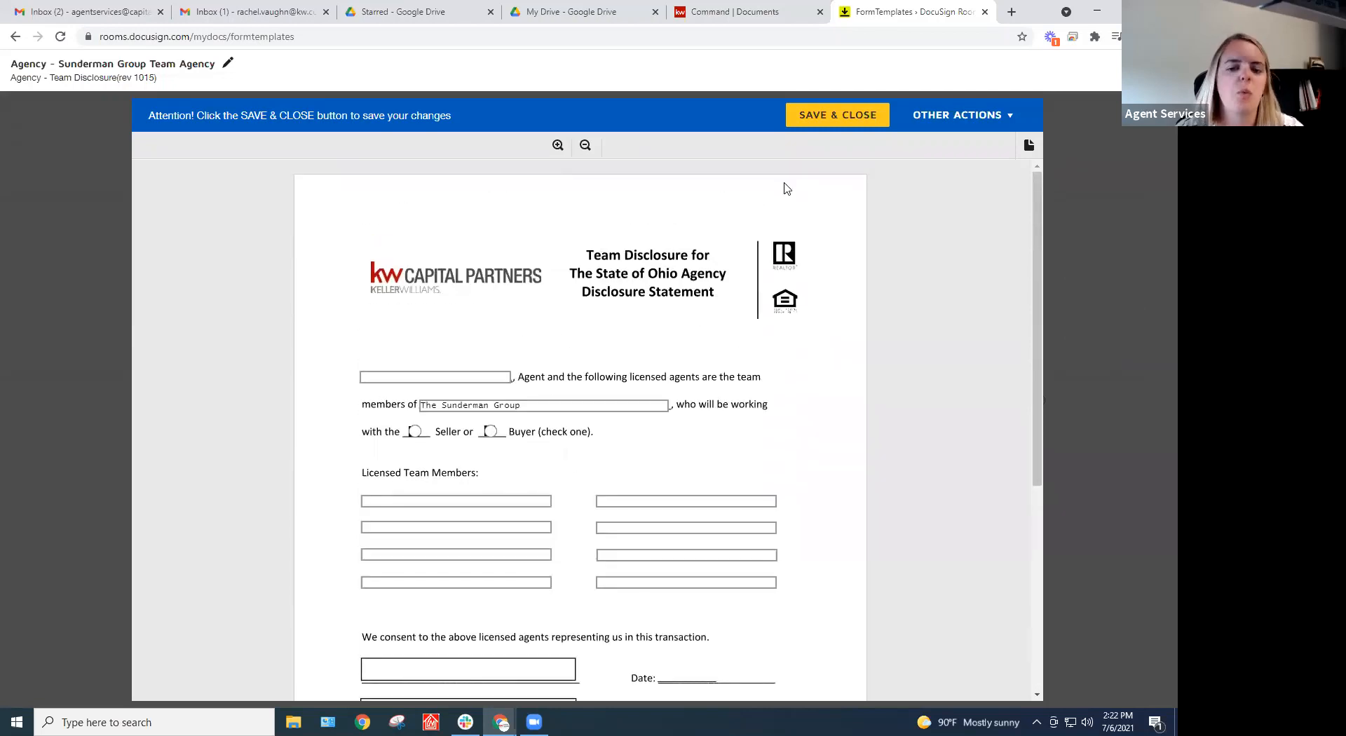
pyautogui.click(837, 116)
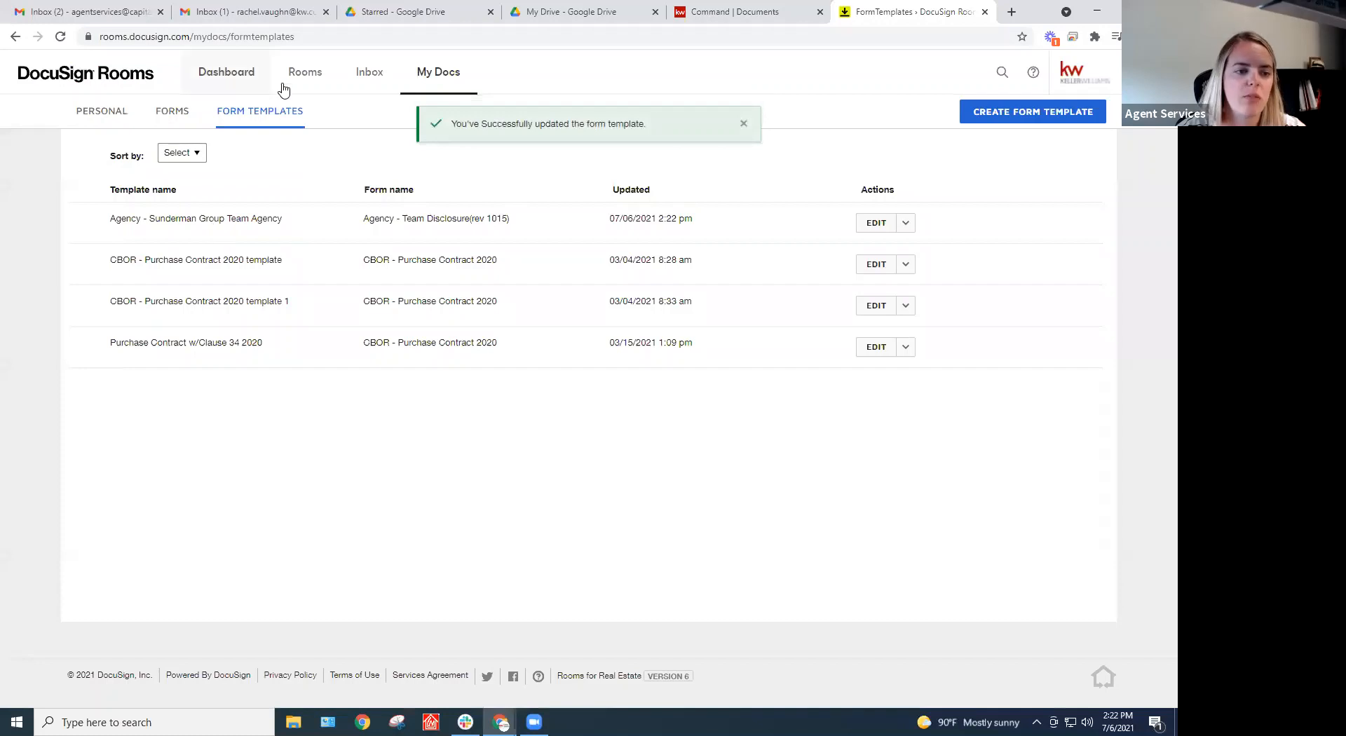
pyautogui.click(306, 75)
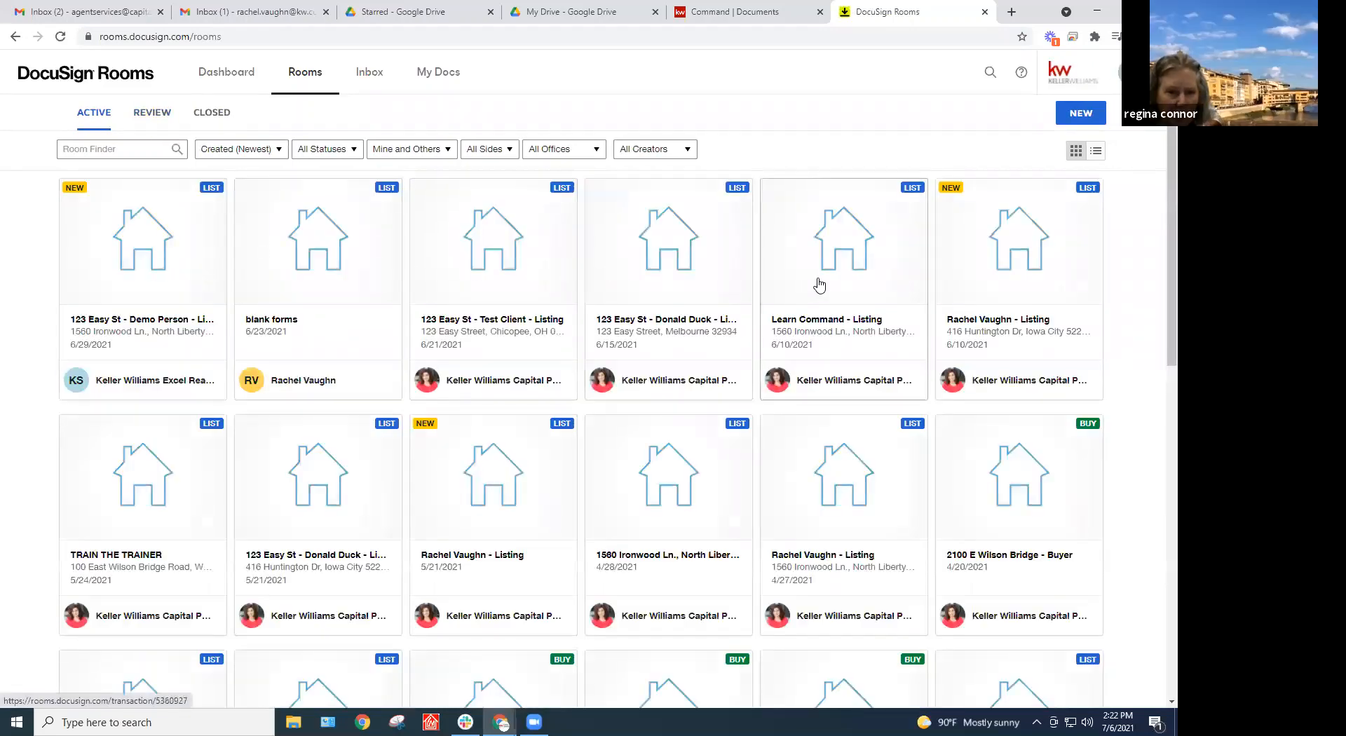
pyautogui.scroll(-4, 813, 323)
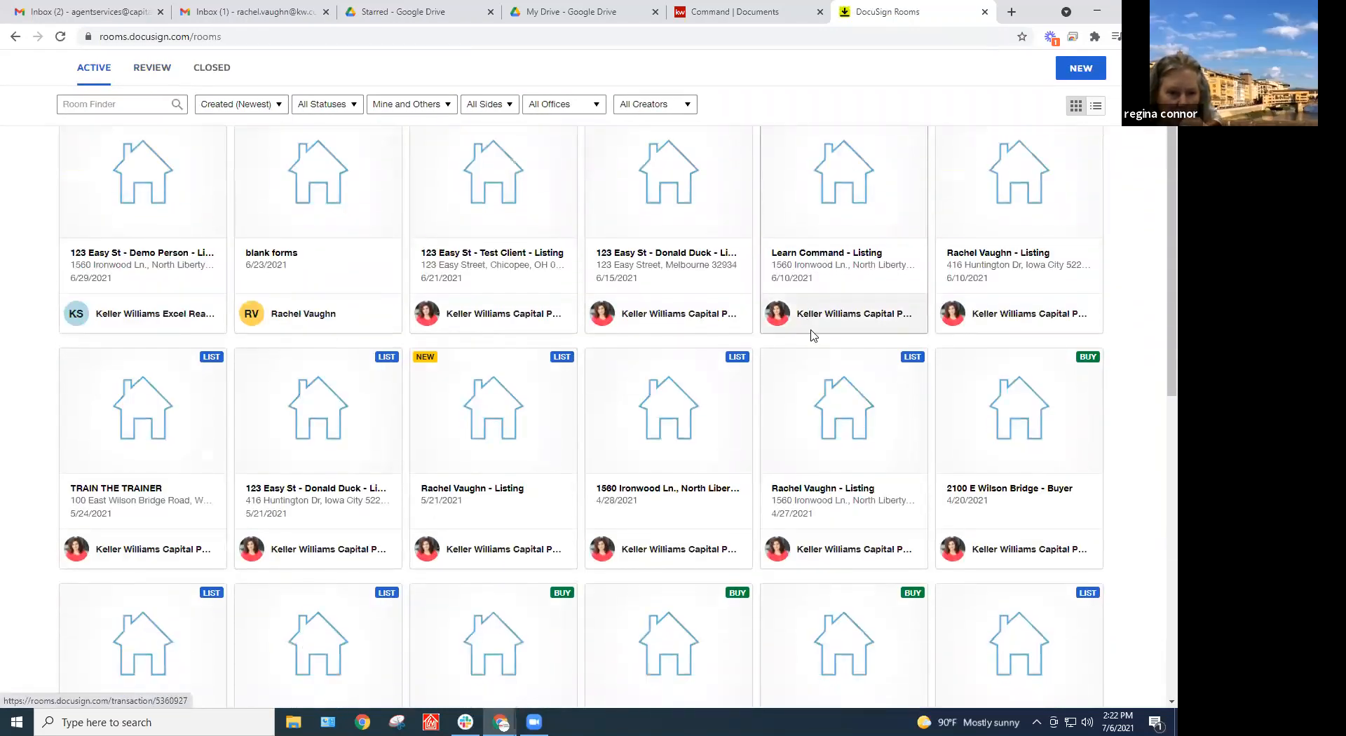
pyautogui.scroll(4, 600, 420)
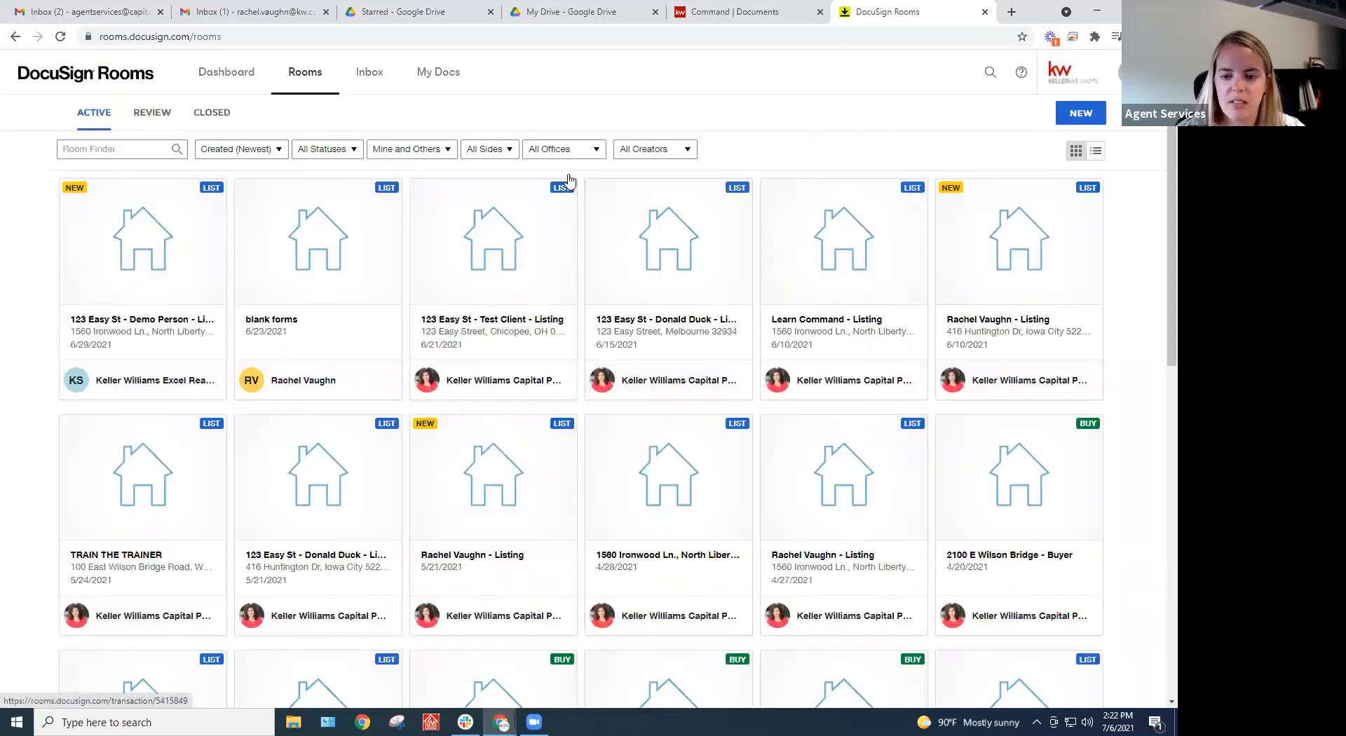
pyautogui.click(810, 281)
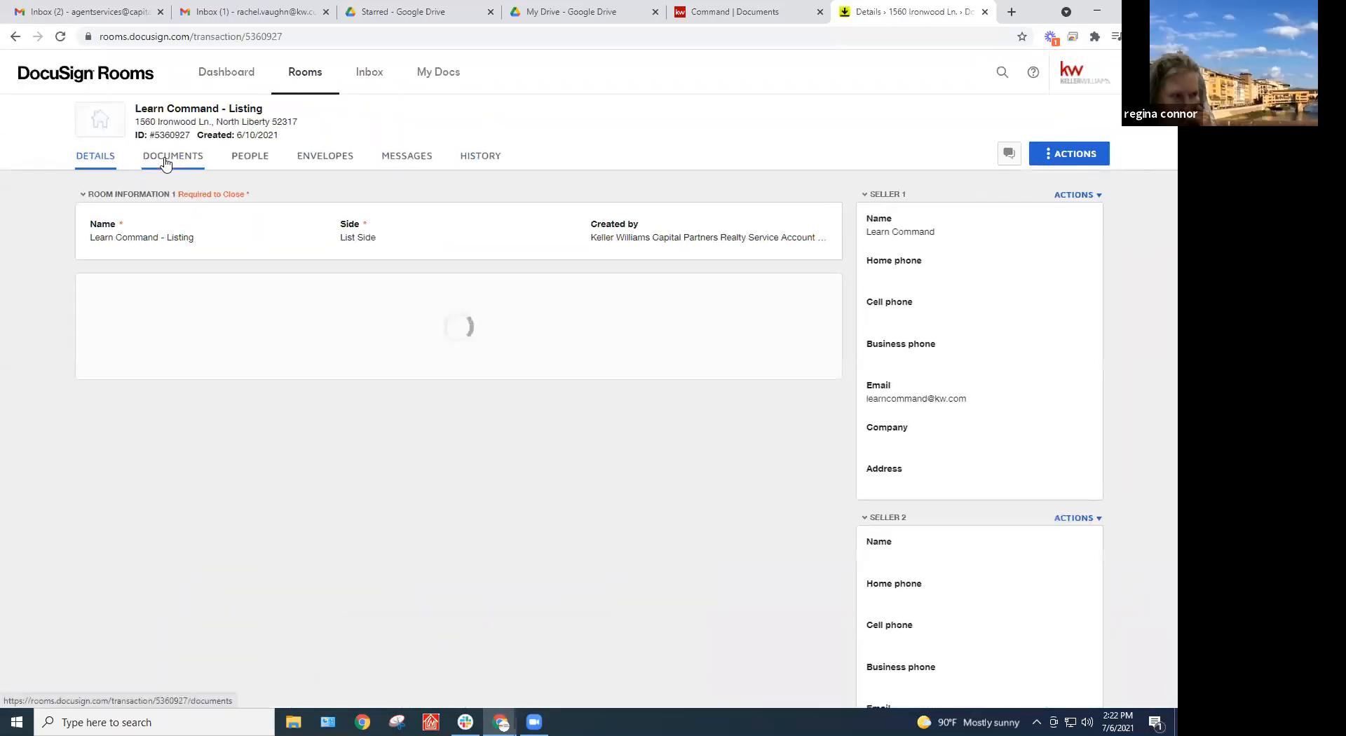
pyautogui.click(166, 158)
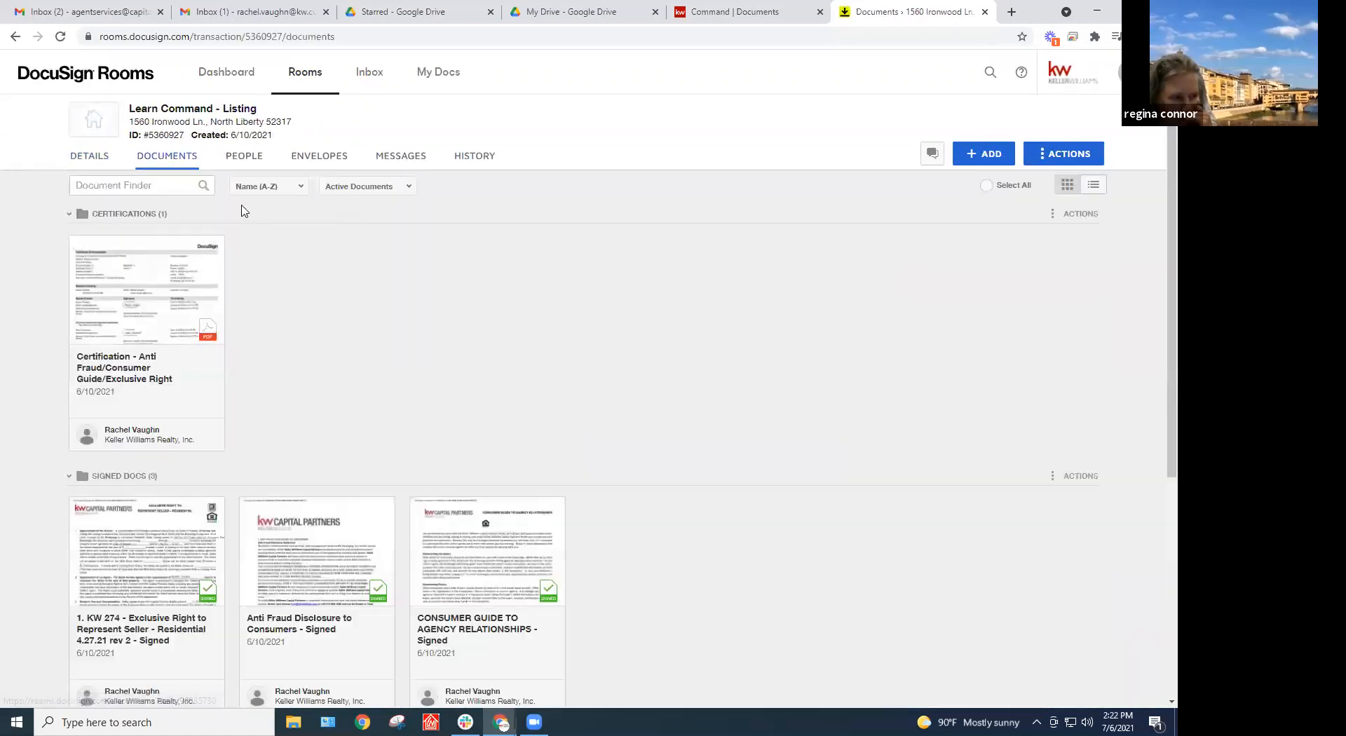
# Add KWCP-Buyer's Agency - Team Disclosure(rev 1015) form, prefilled with the Sunderman Group Team Agency template
pyautogui.click(997, 166)
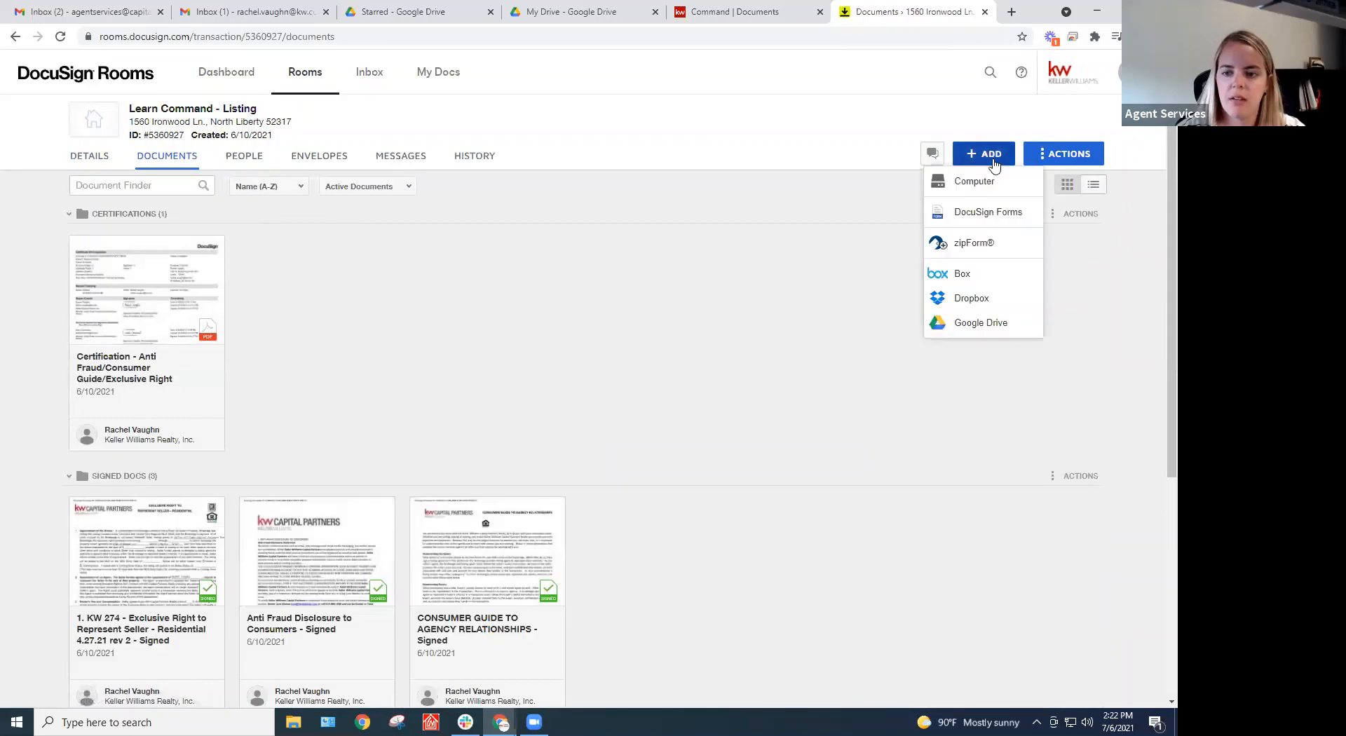
pyautogui.click(984, 212)
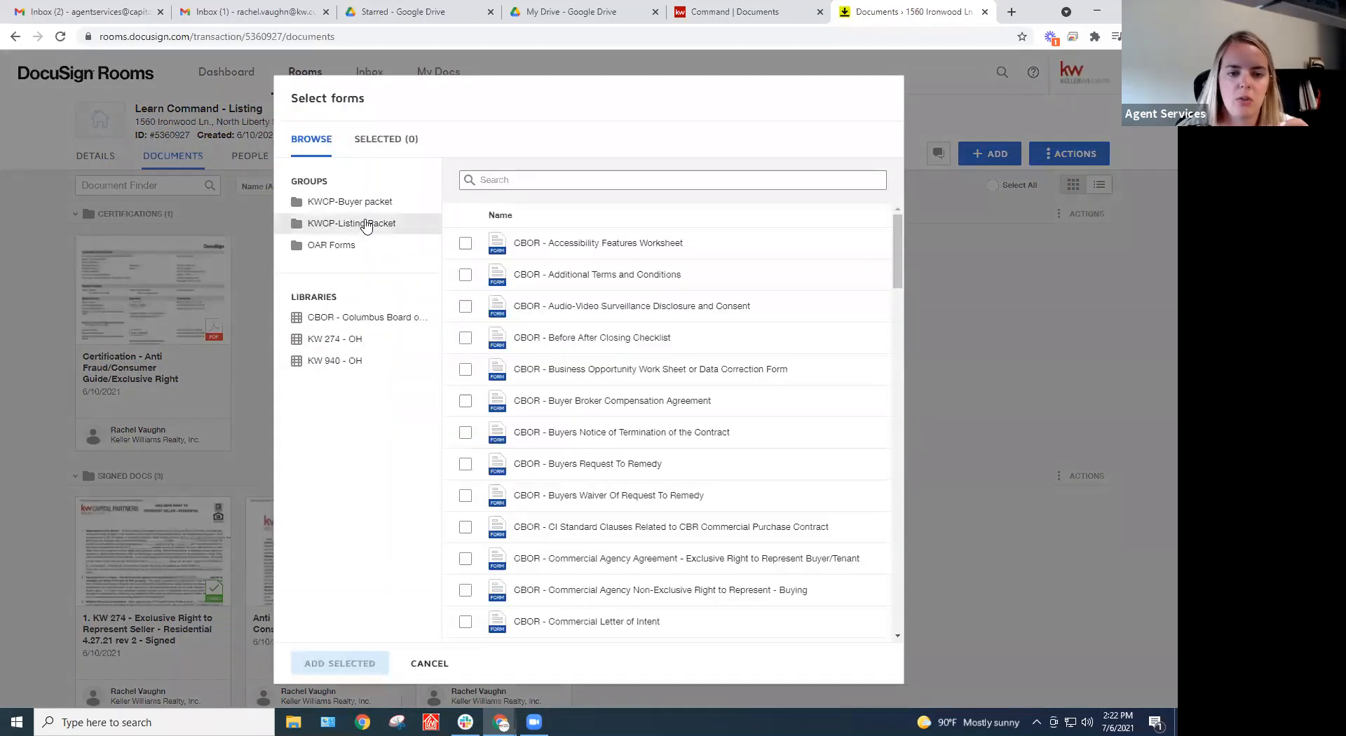
pyautogui.click(368, 202)
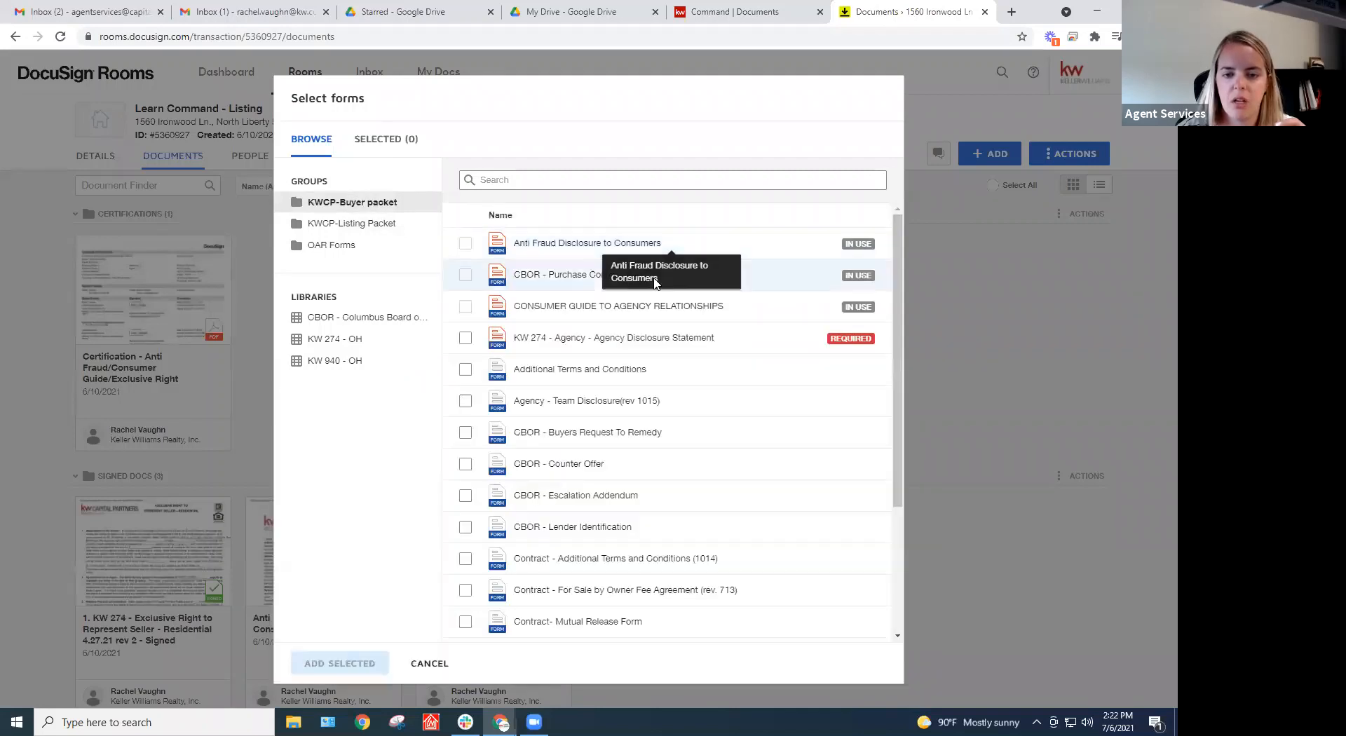
pyautogui.click(466, 401)
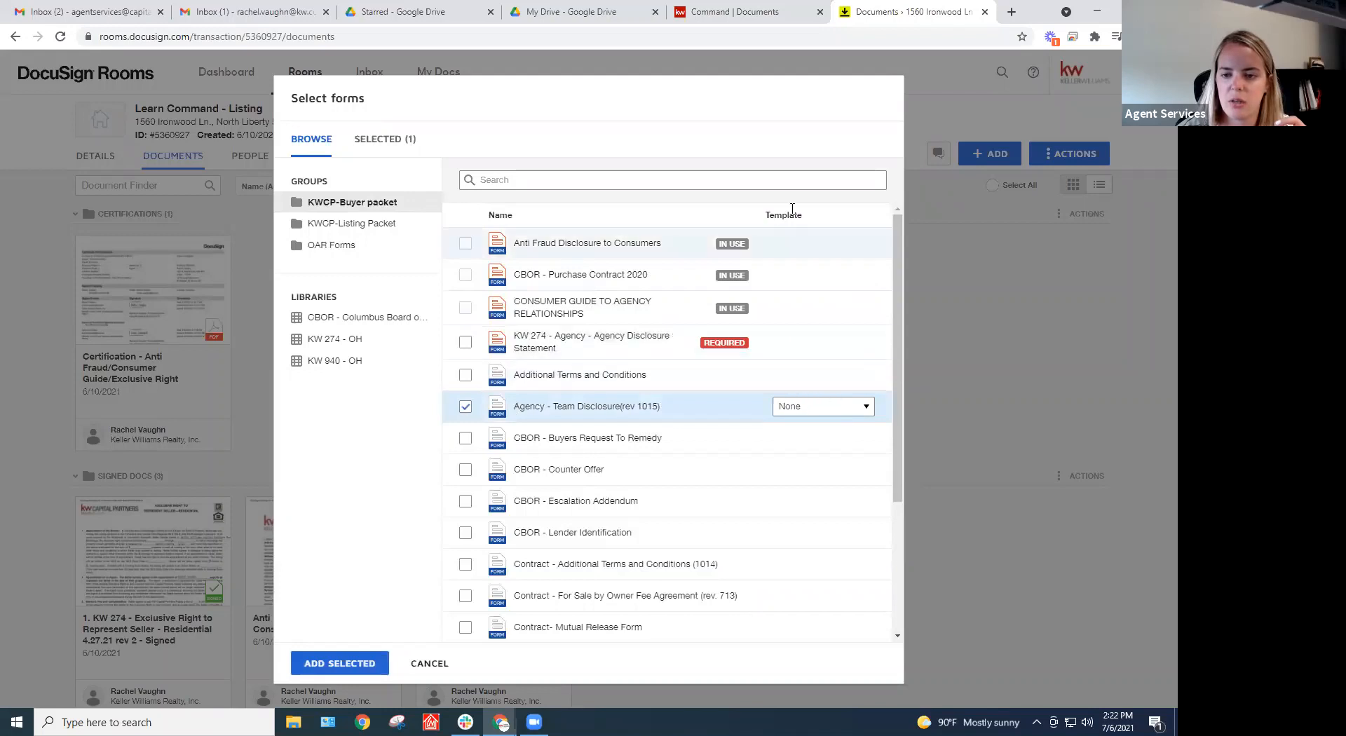
pyautogui.click(815, 406)
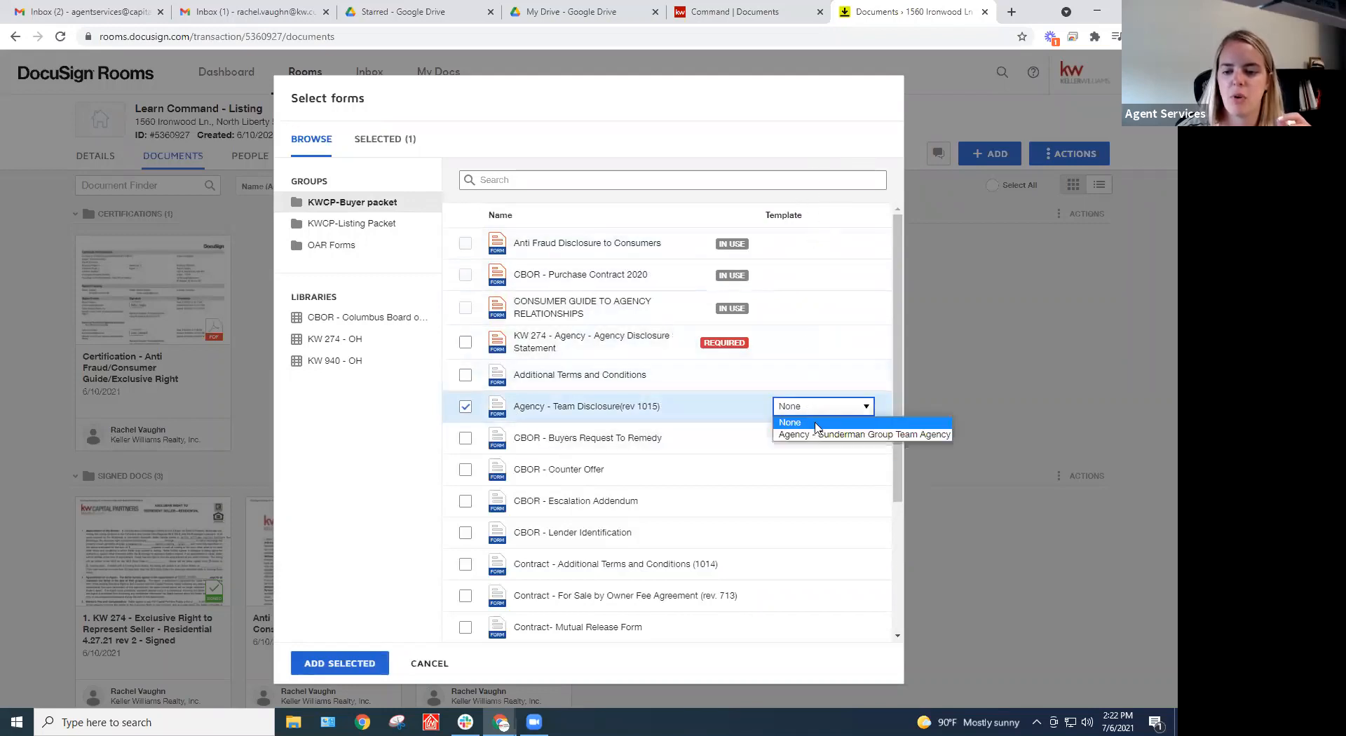
pyautogui.click(890, 435)
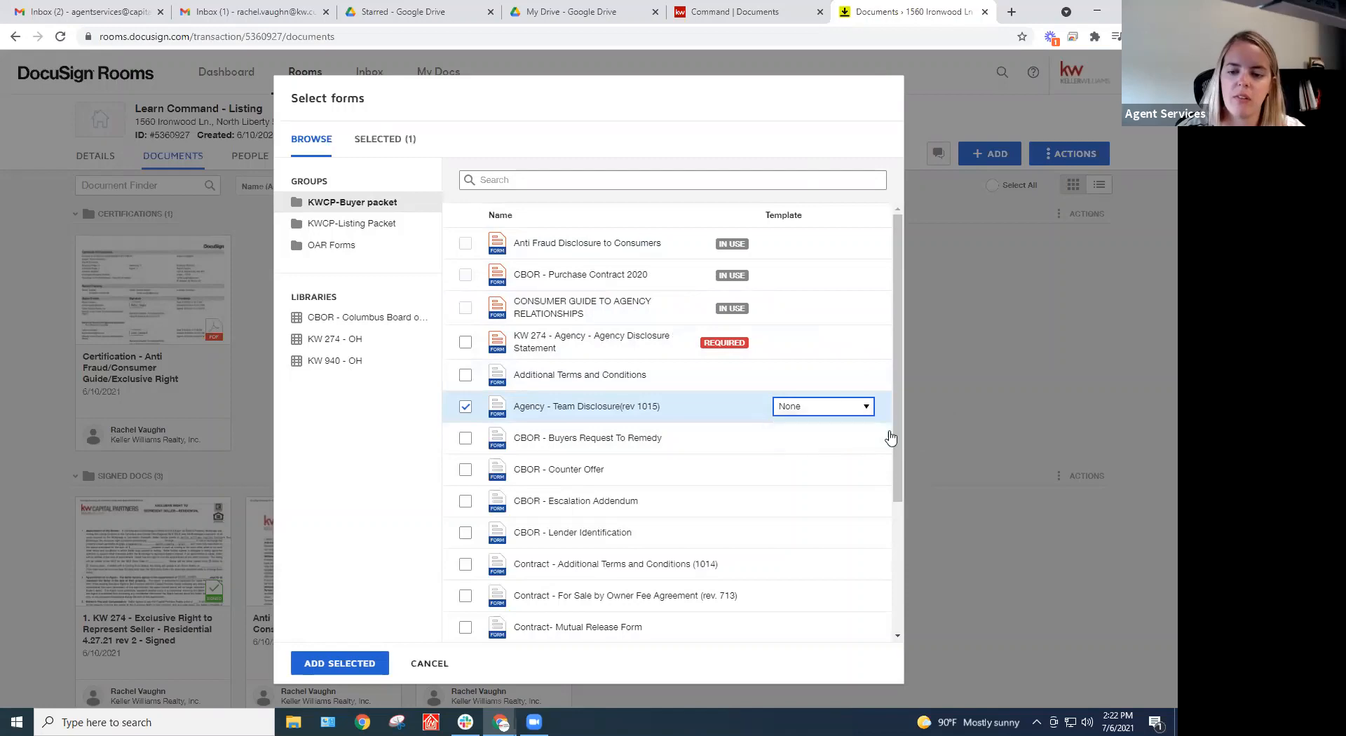
pyautogui.click(323, 663)
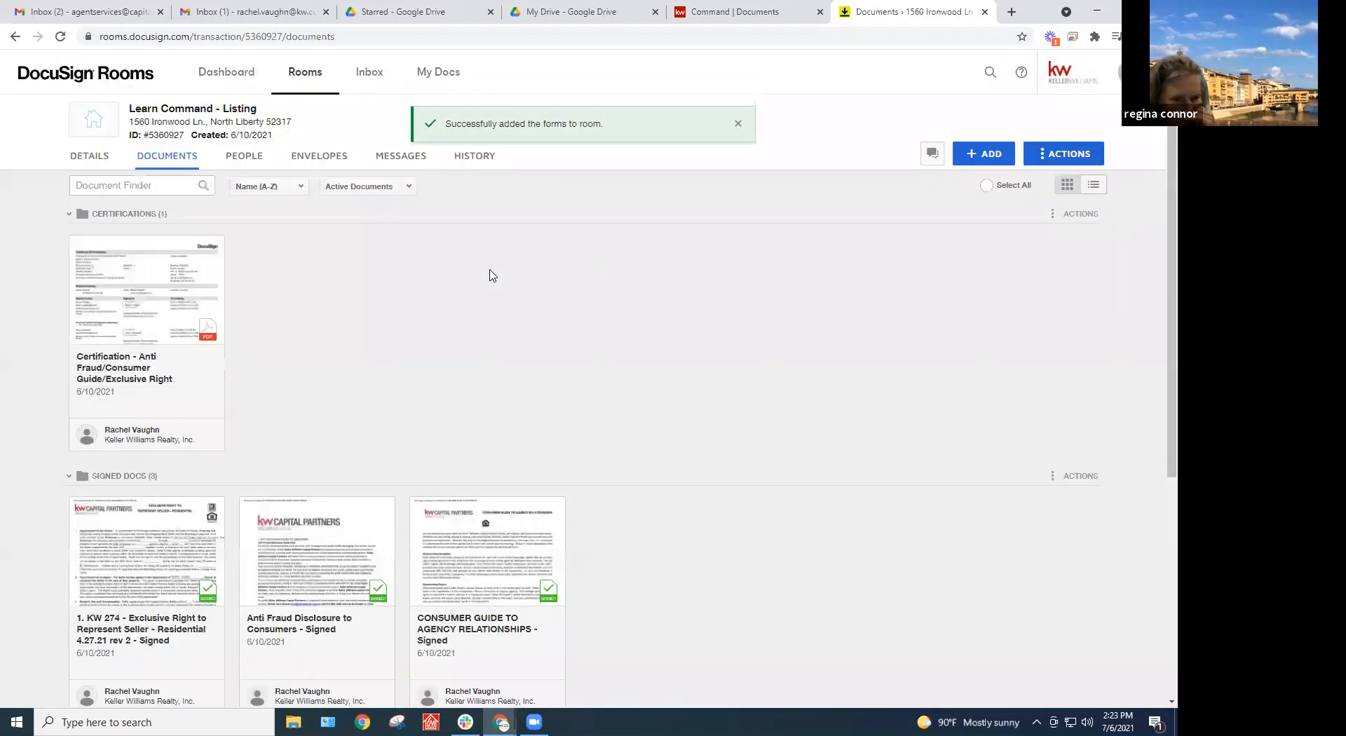
pyautogui.scroll(-5, 498, 276)
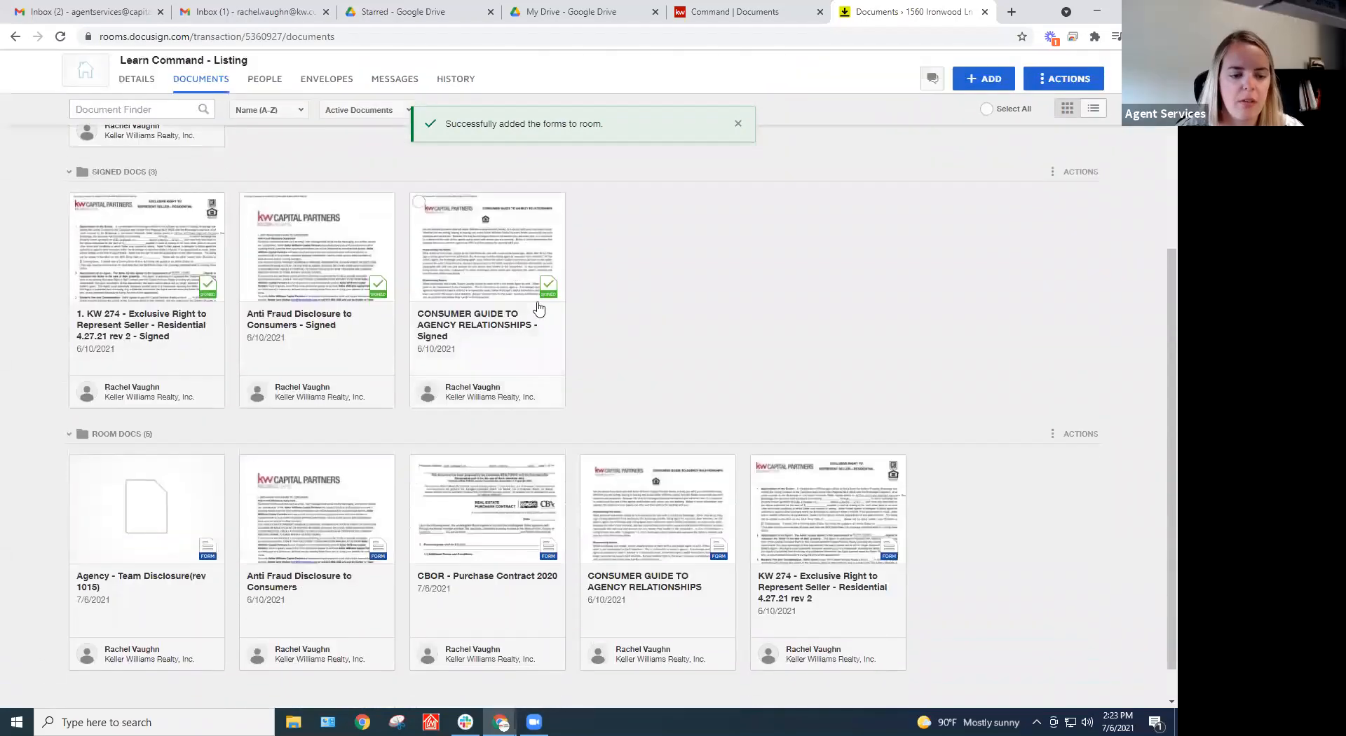
pyautogui.scroll(5, 690, 393)
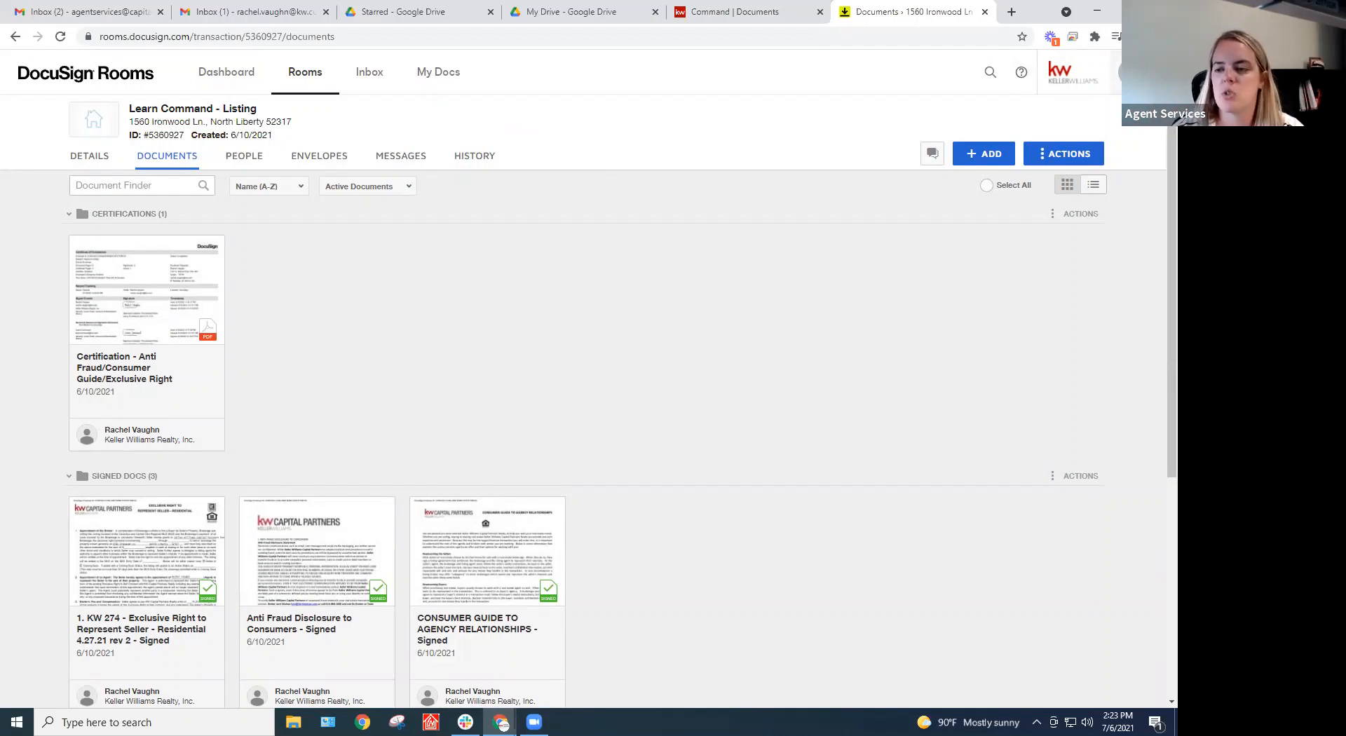
# Switch from Rooms to DocuSign eSignature and show the My Templates list
pyautogui.click(1131, 73)
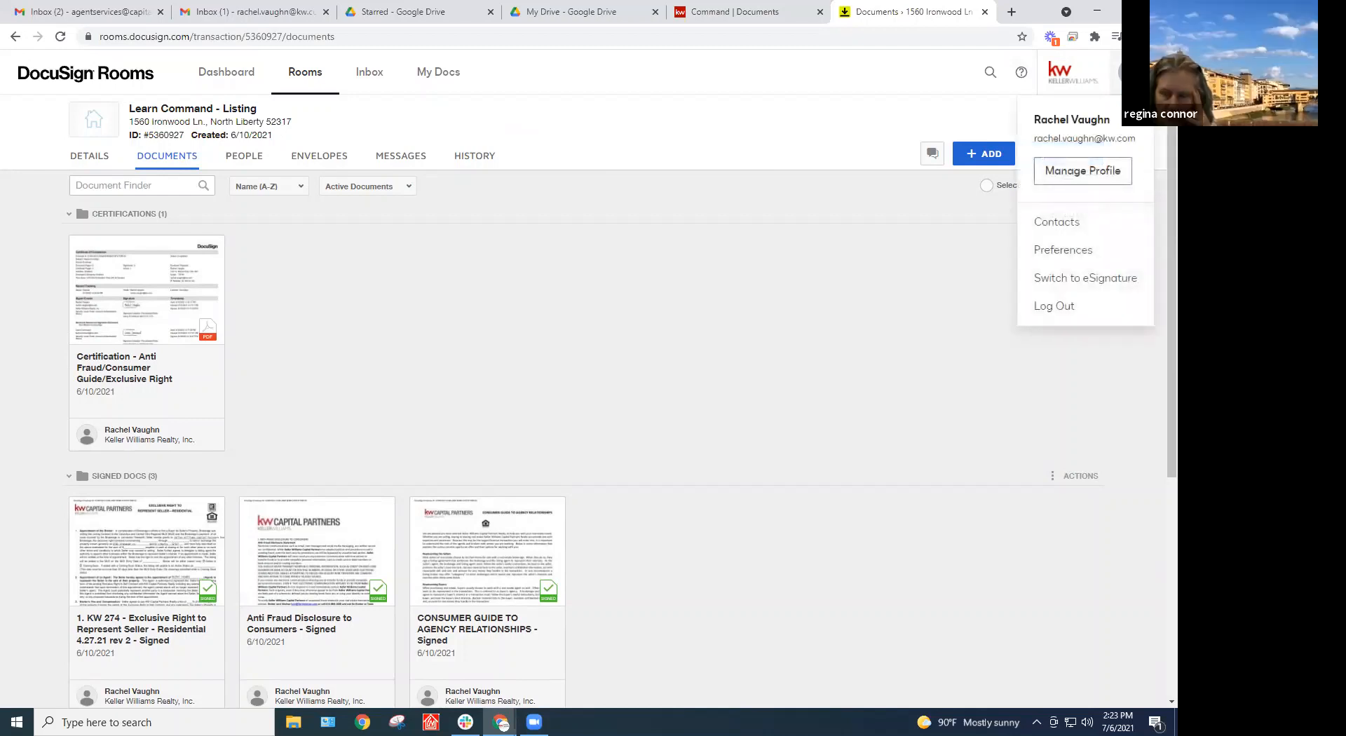
pyautogui.click(1055, 280)
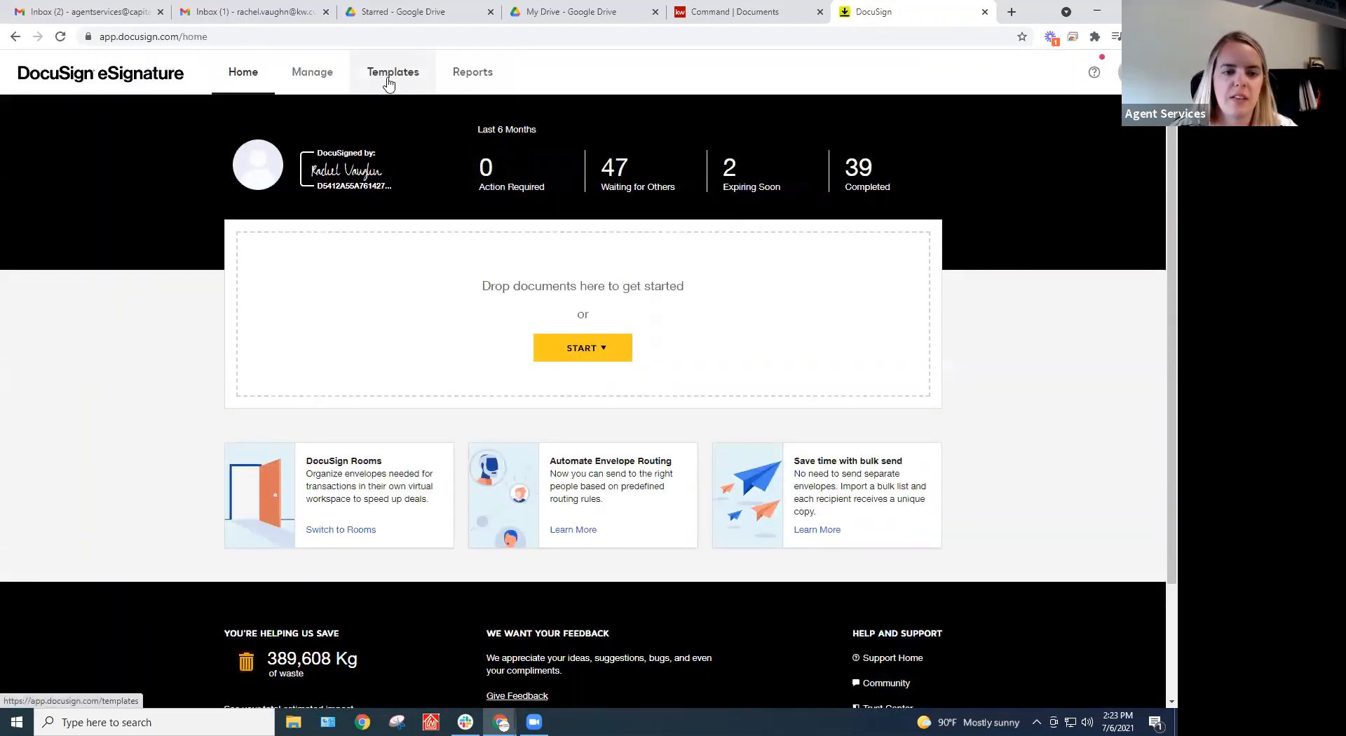
pyautogui.click(394, 78)
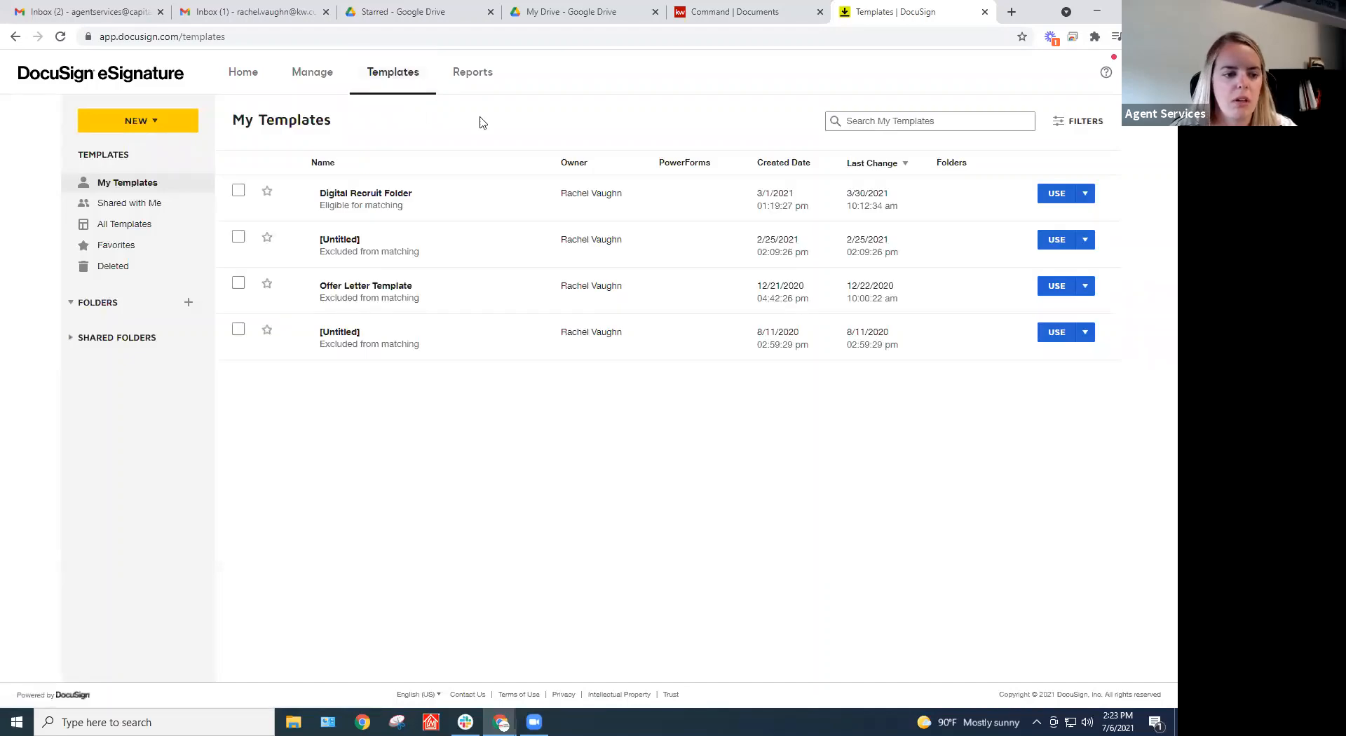
# Start a new template named 'Template Custom' and begin uploading a document from the computer
pyautogui.click(133, 122)
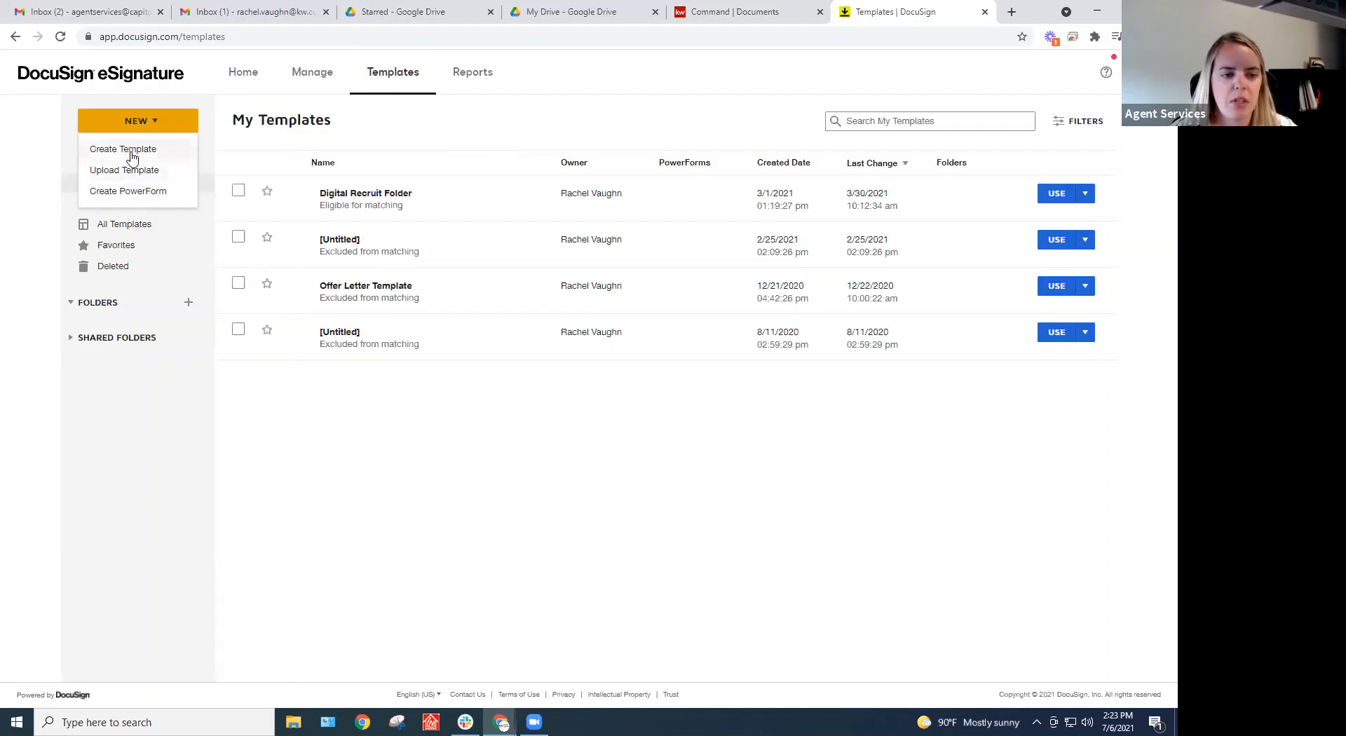
pyautogui.click(133, 156)
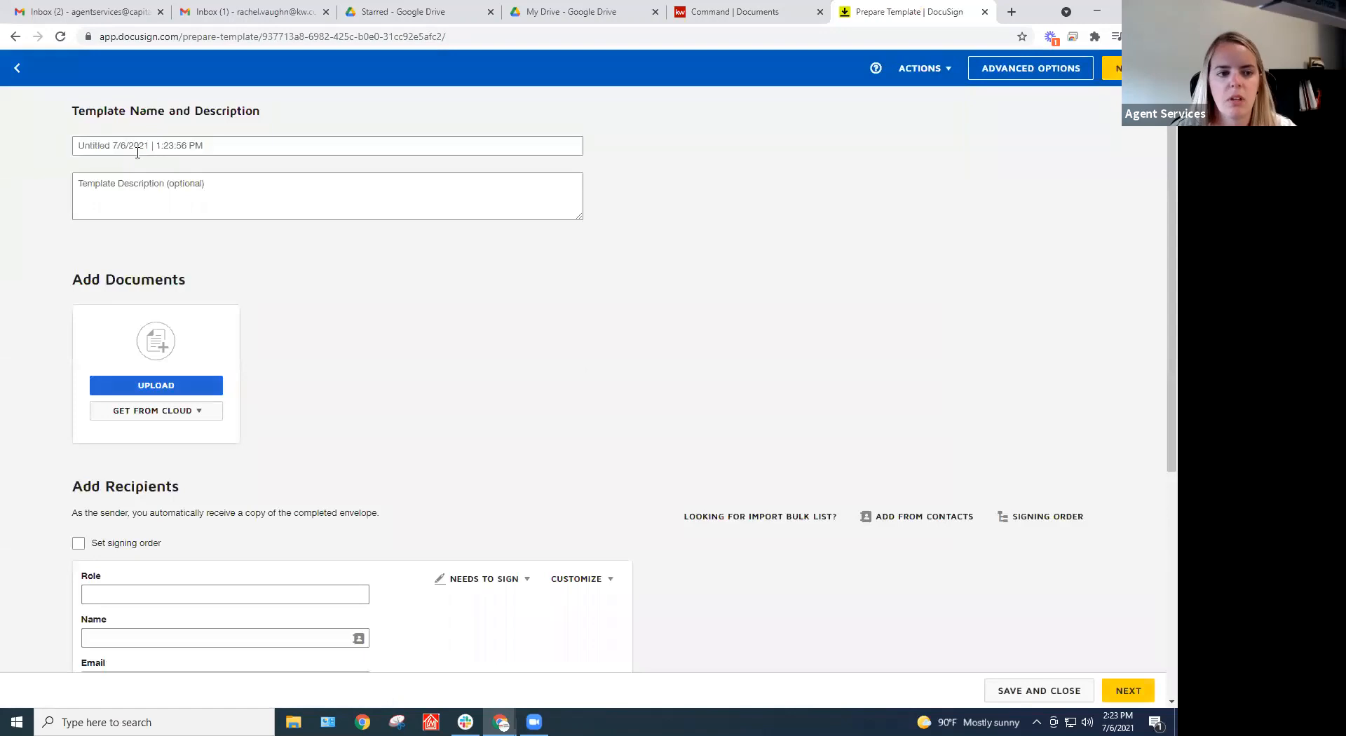
pyautogui.click(166, 149)
pyautogui.write('Template Custom')
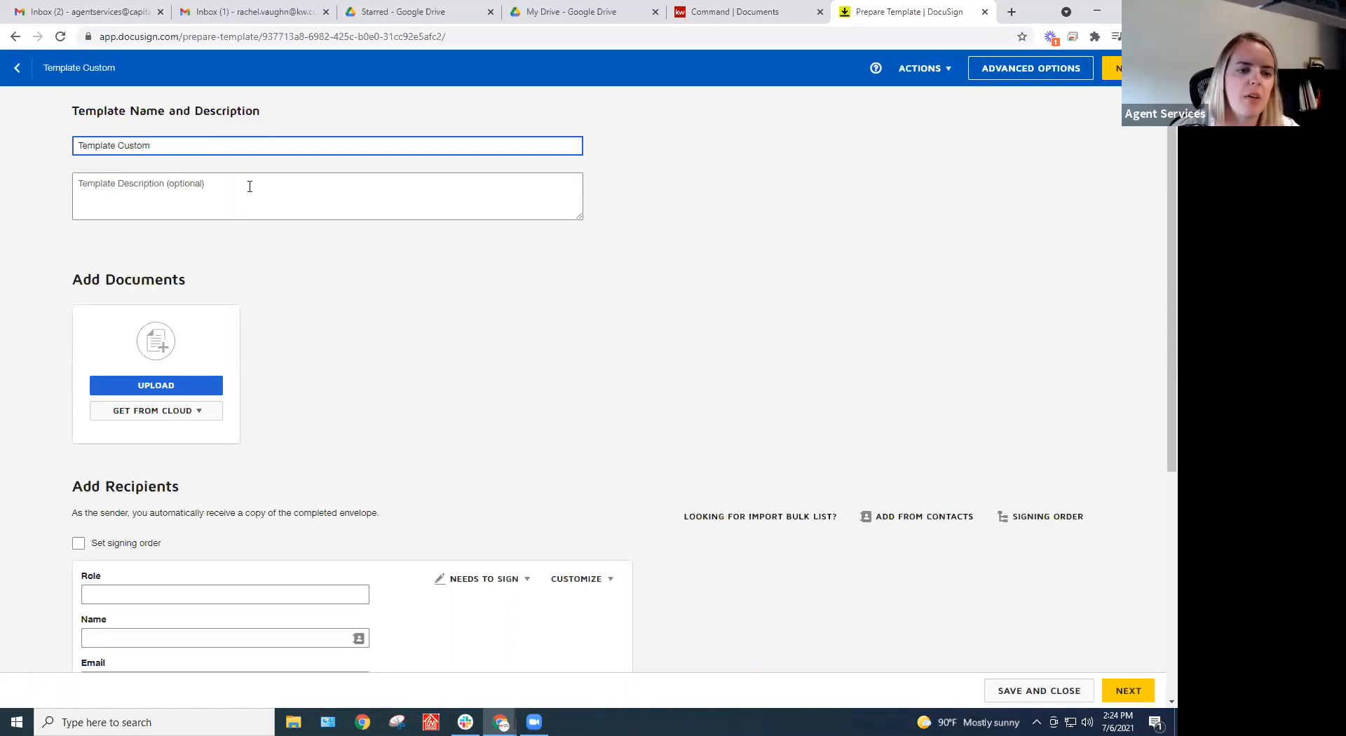
pyautogui.click(250, 186)
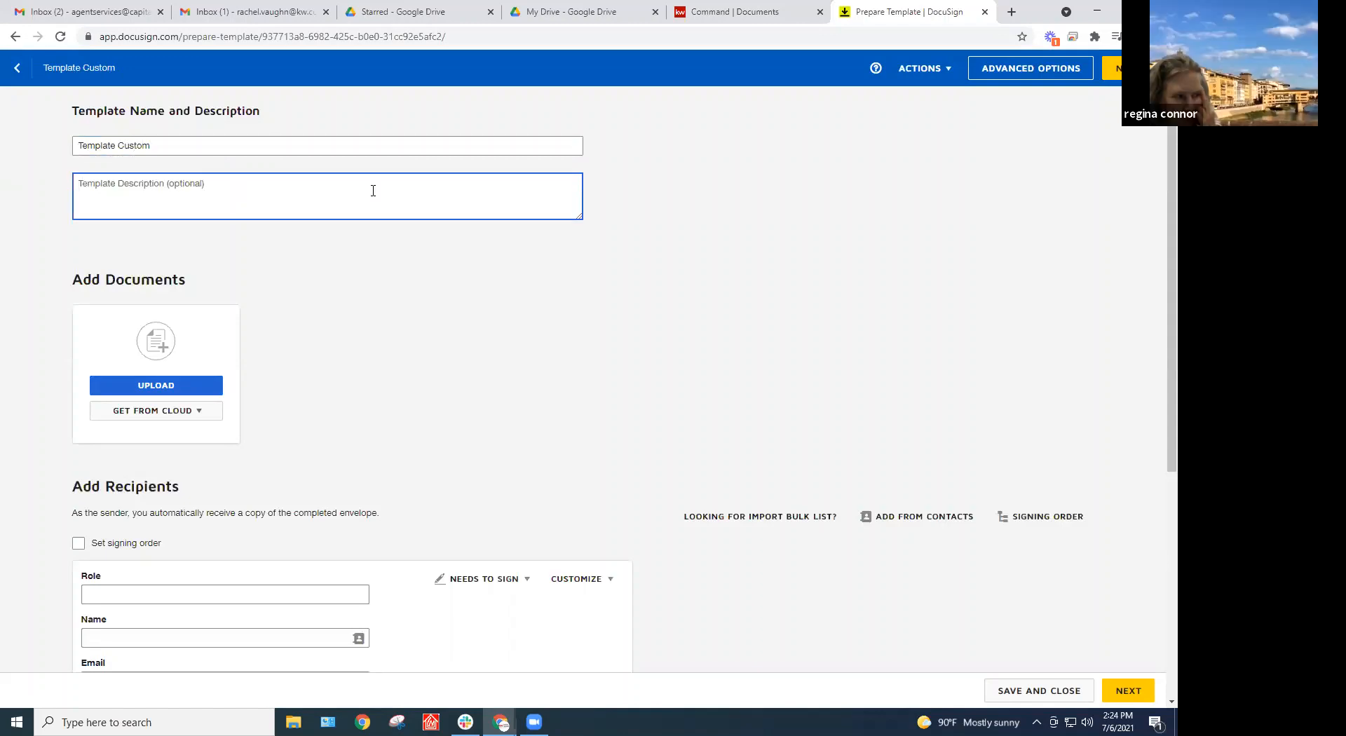
pyautogui.click(163, 390)
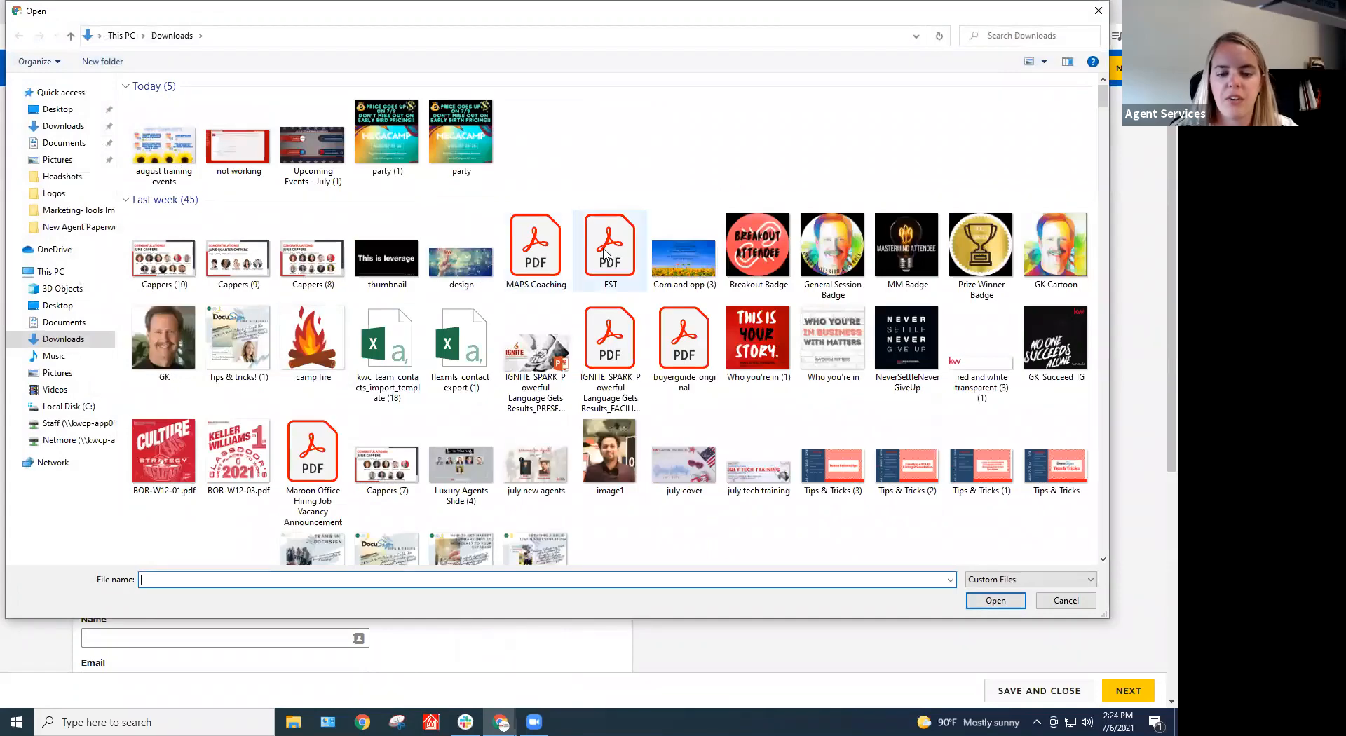
# Upload MAPS Coaching.pdf from Downloads, then delete it from the template
pyautogui.doubleClick(547, 247)
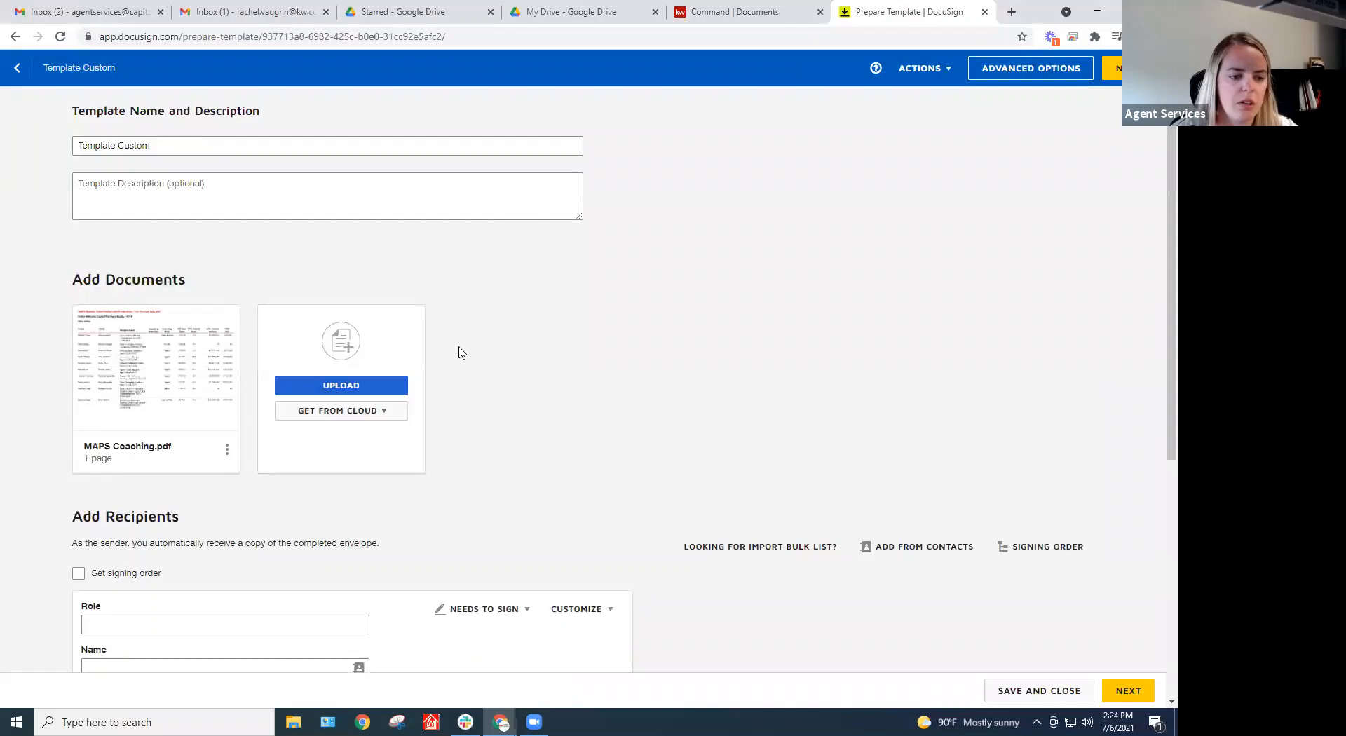
pyautogui.scroll(-1, 469, 352)
pyautogui.moveTo(163, 280)
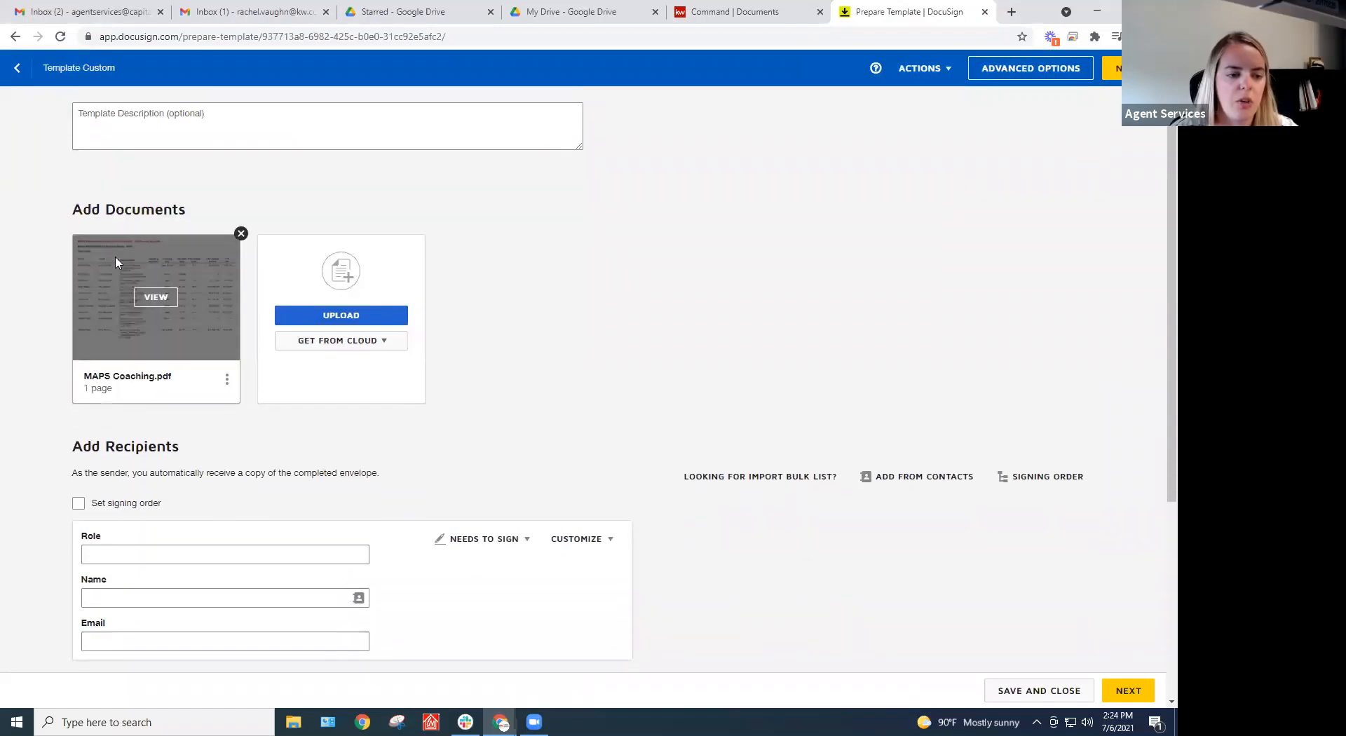
pyautogui.click(241, 234)
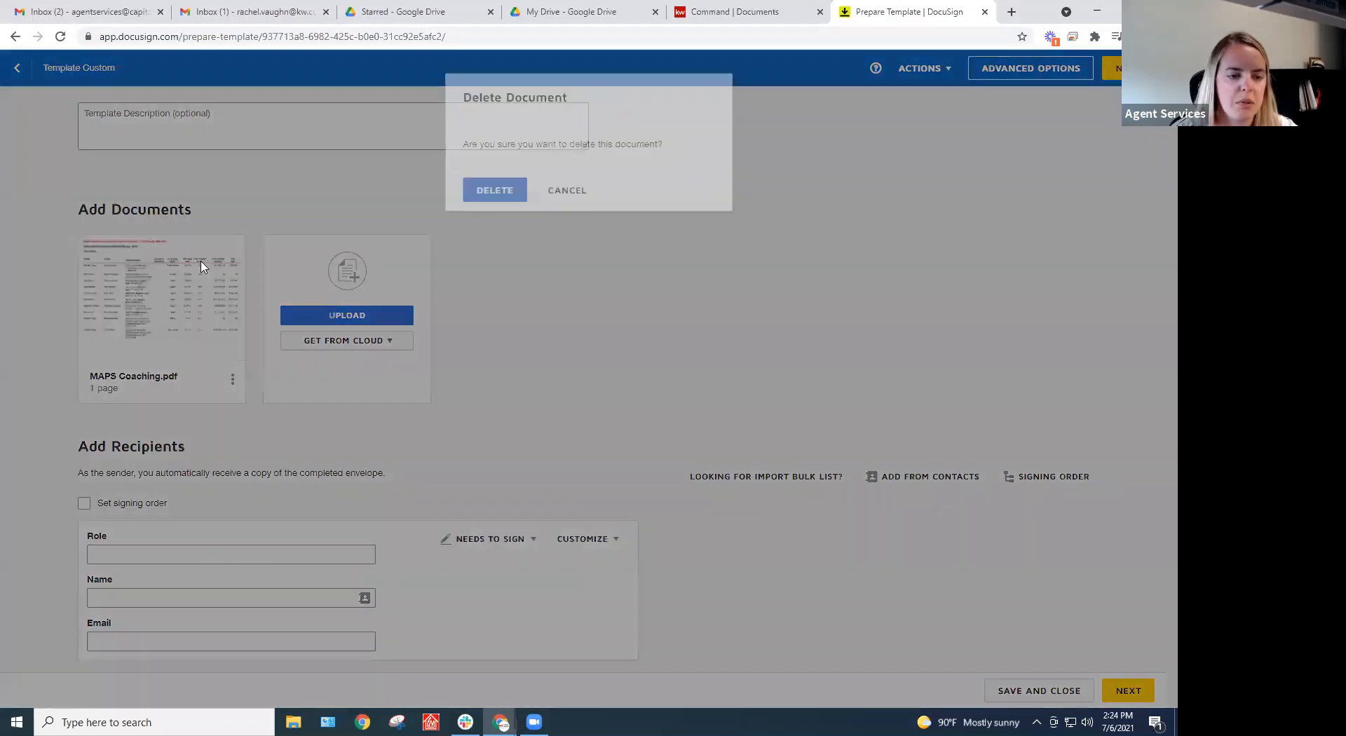
pyautogui.click(478, 190)
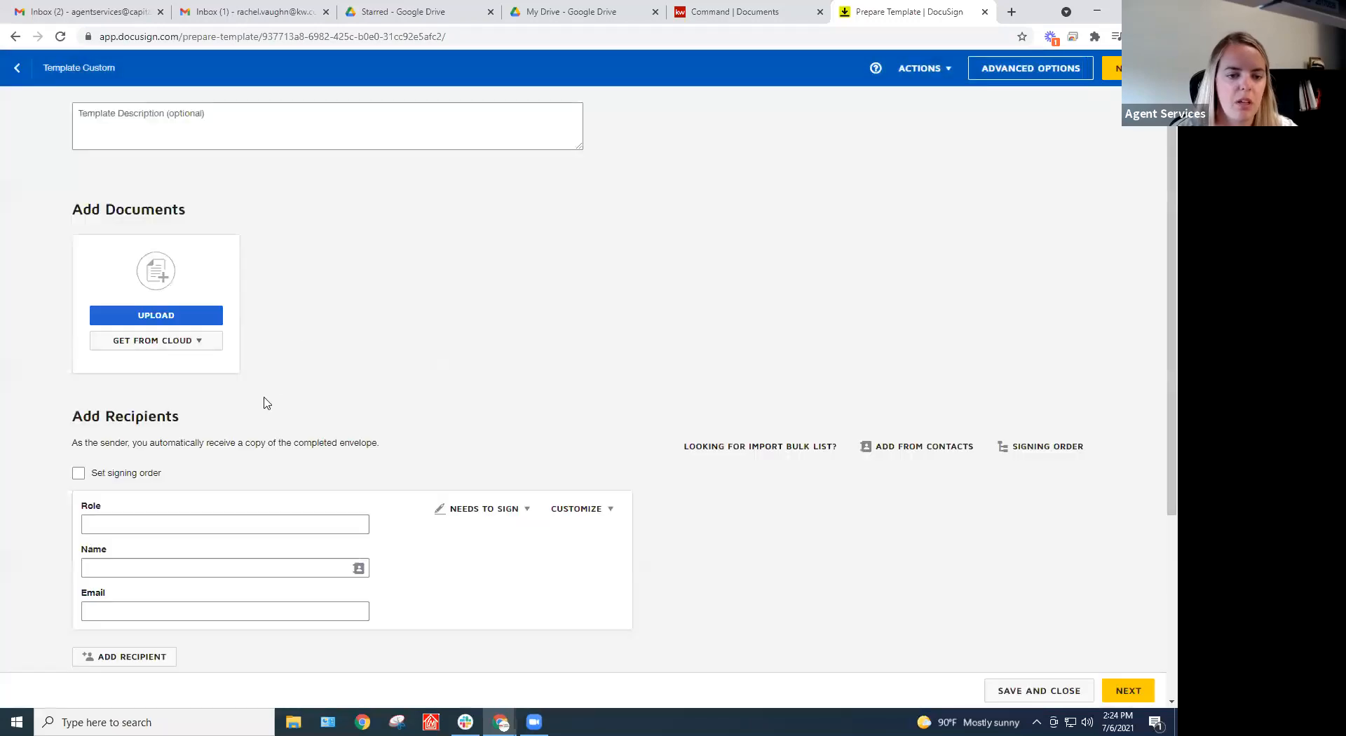
# Upload EST.pdf instead and preview its single page
pyautogui.click(180, 316)
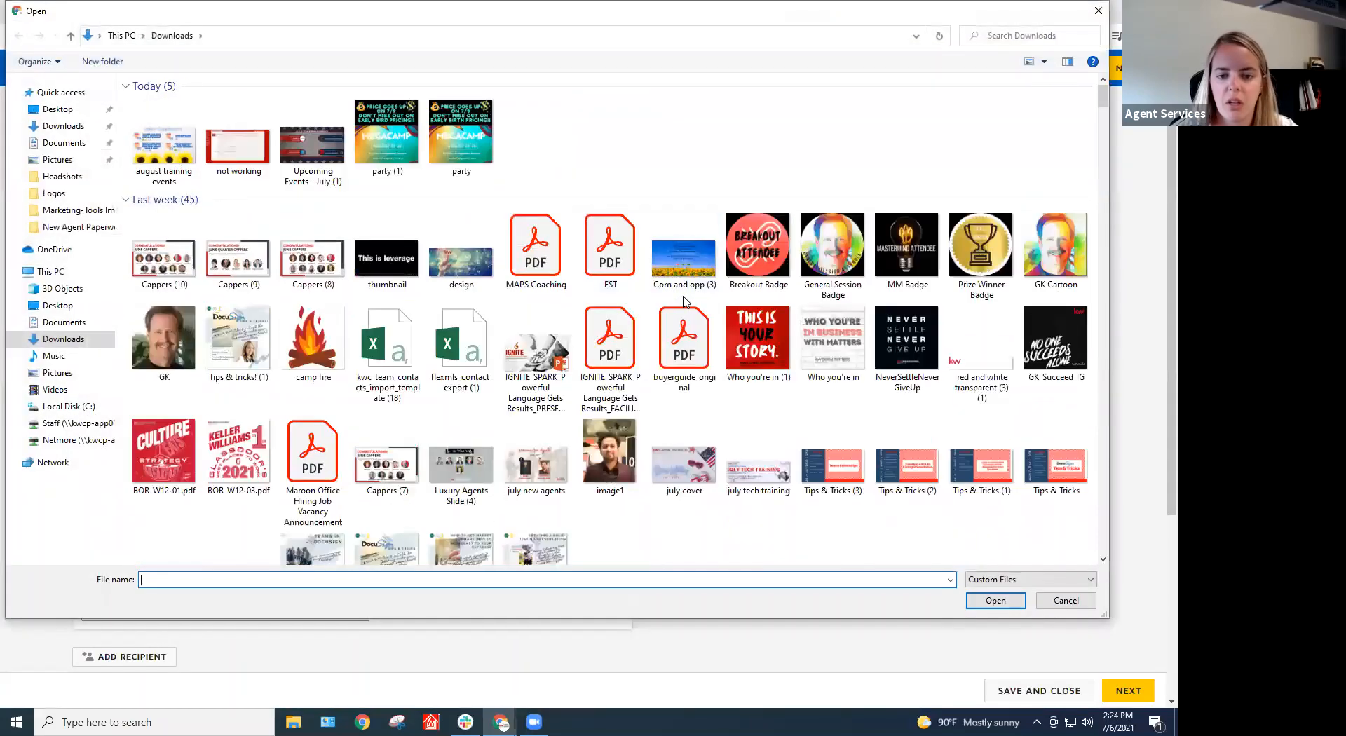
pyautogui.click(601, 261)
pyautogui.doubleClick(601, 261)
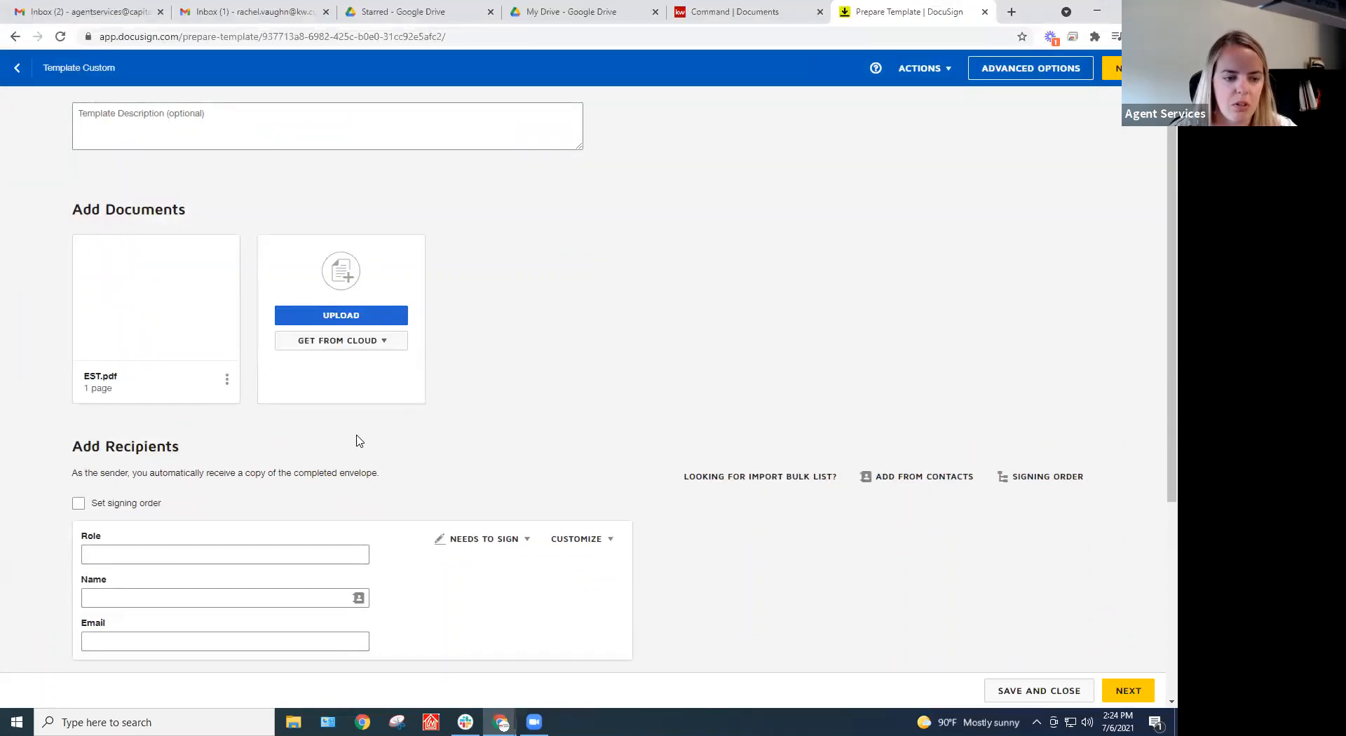
pyautogui.scroll(-2, 337, 447)
pyautogui.scroll(1, 295, 378)
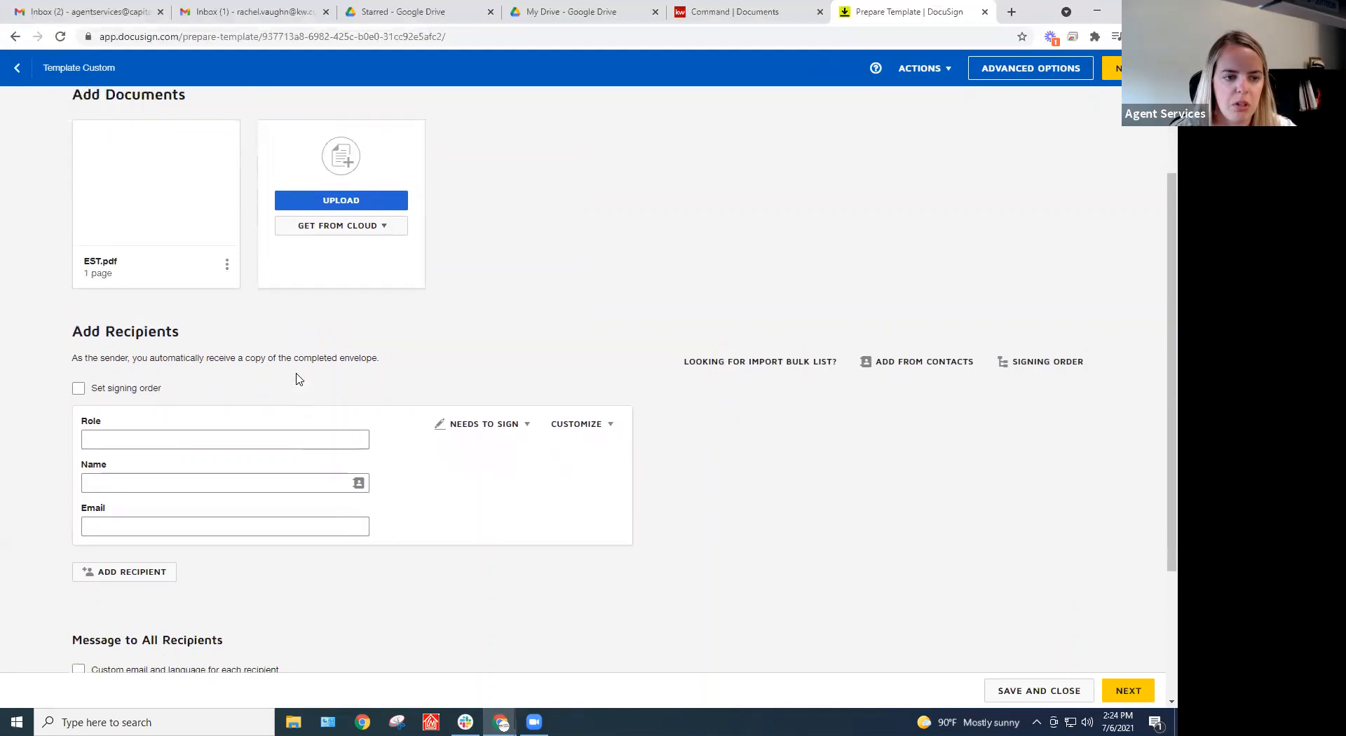
pyautogui.click(155, 227)
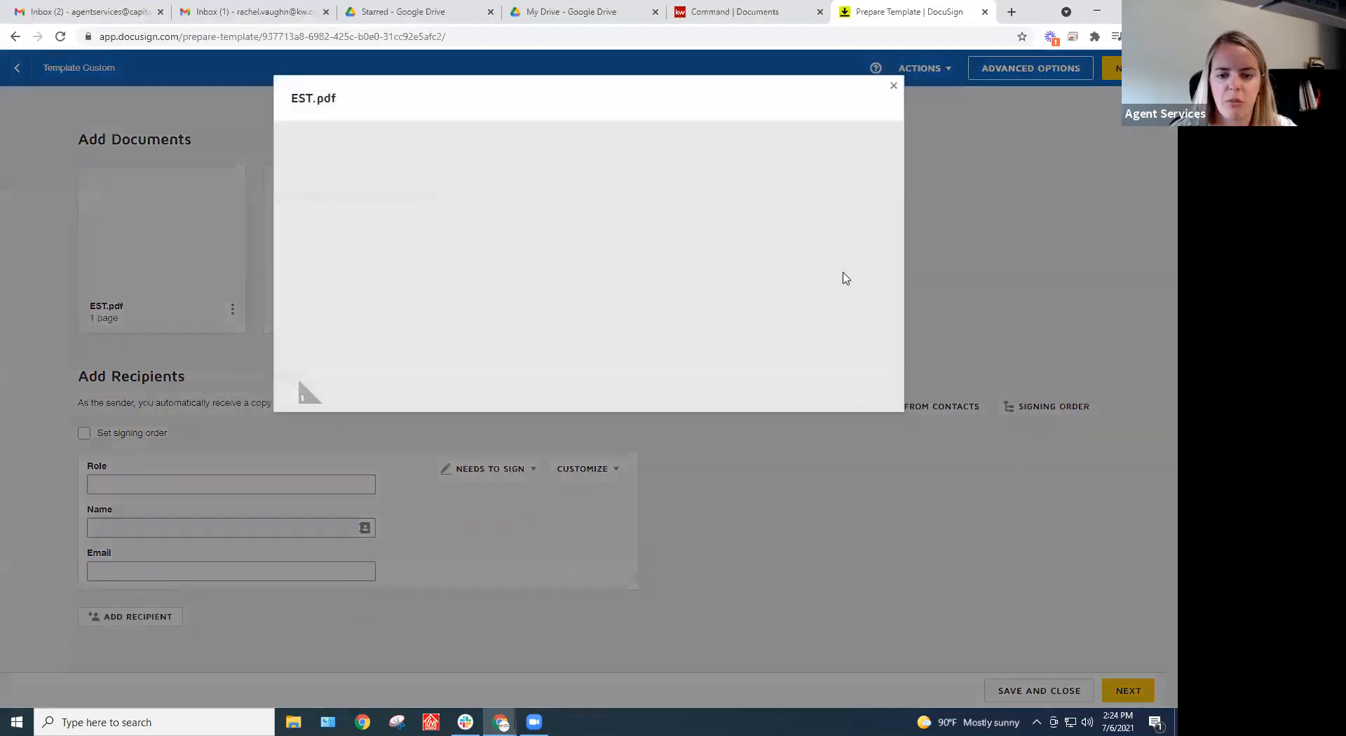
pyautogui.click(894, 88)
pyautogui.scroll(-2, 232, 403)
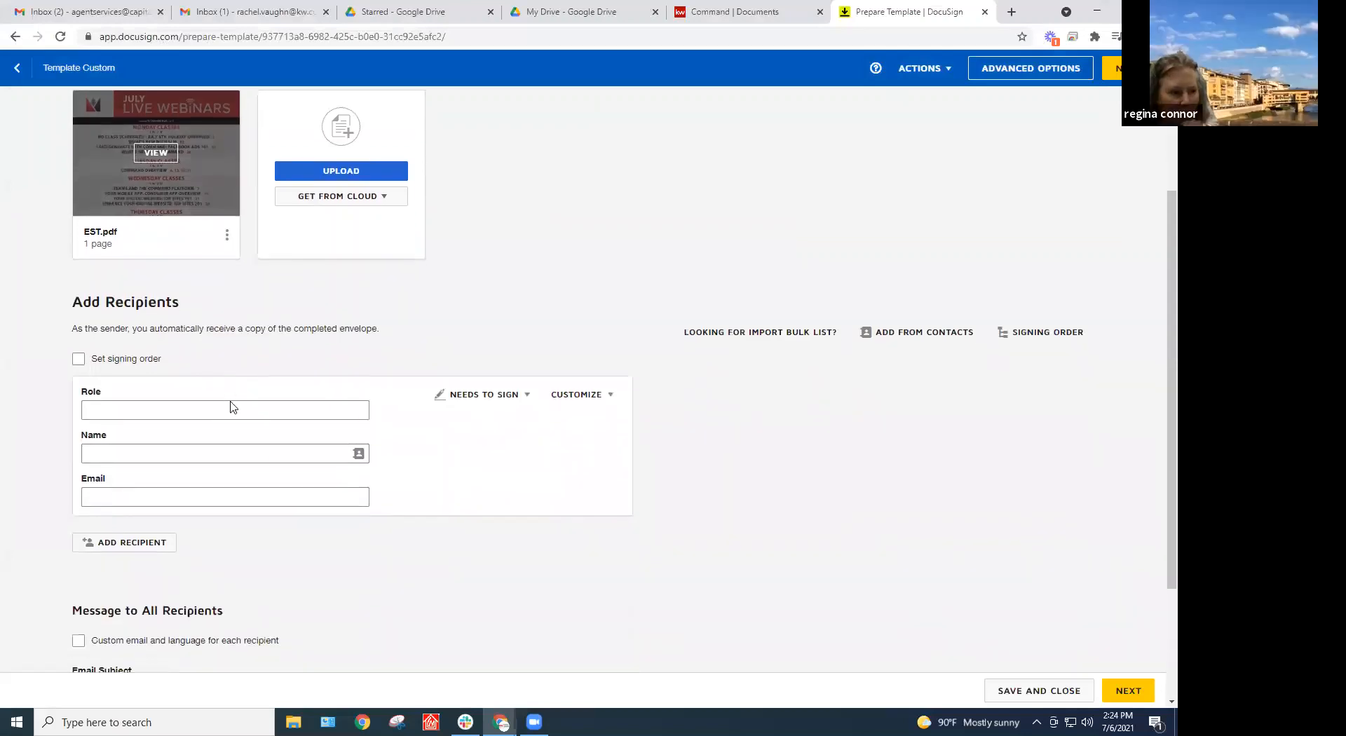
pyautogui.scroll(2, 217, 364)
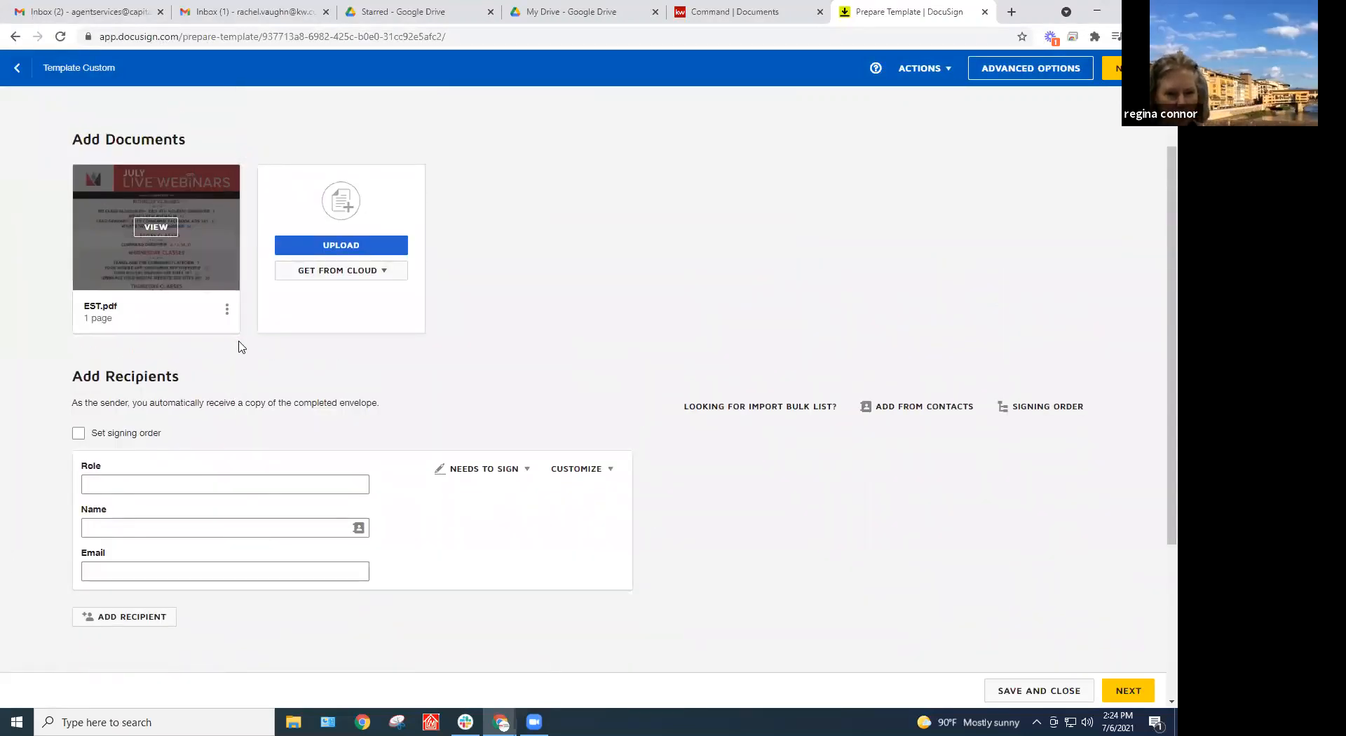
pyautogui.scroll(-3, 240, 346)
# Name the first recipient role 'Buyer 1', leaving its name and email blank
pyautogui.scroll(-1, 429, 414)
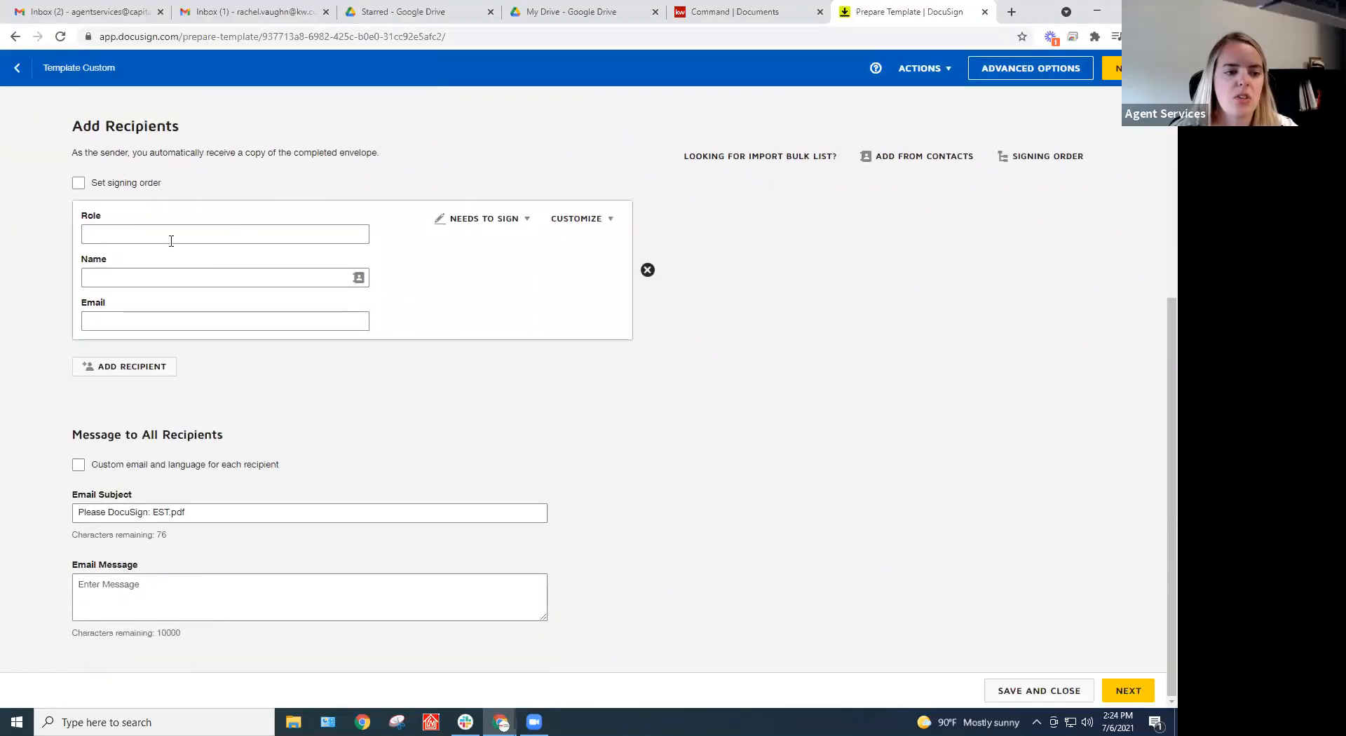
pyautogui.click(190, 236)
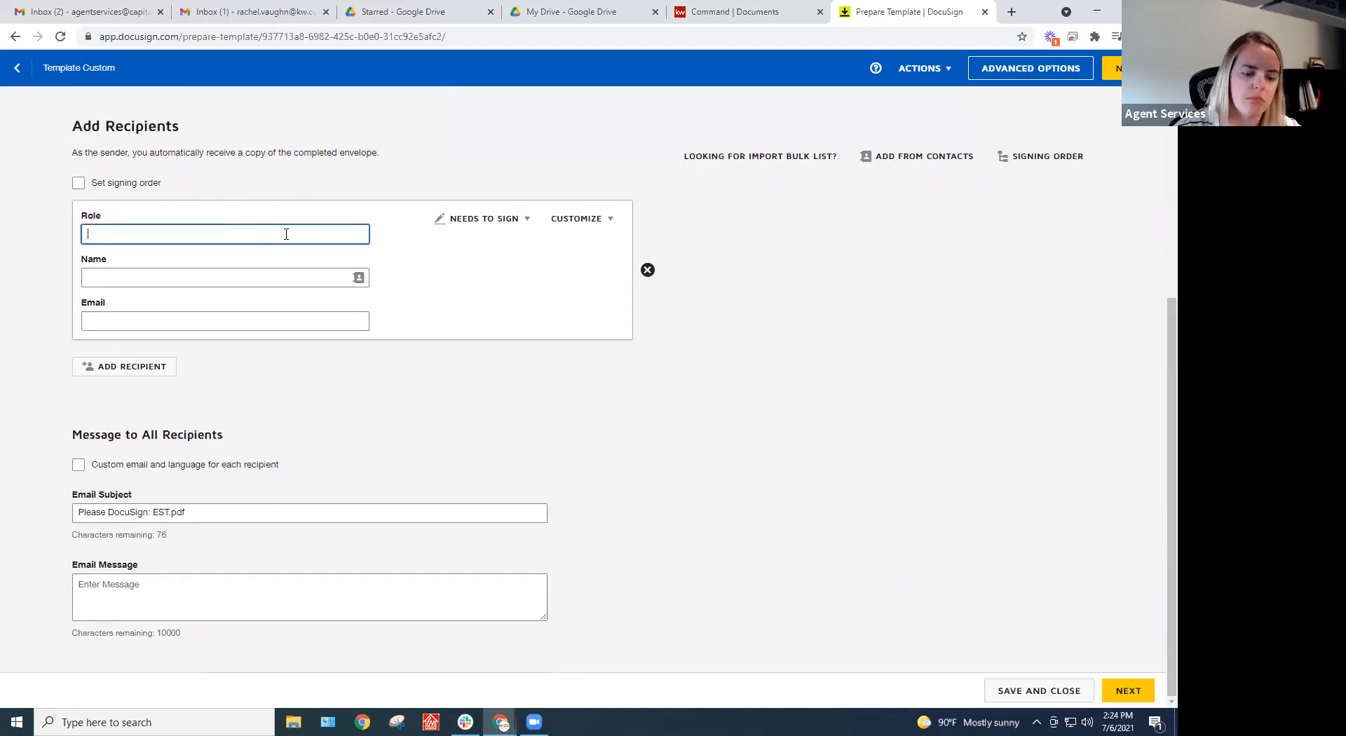
pyautogui.write('Buyer 1')
pyautogui.press('Tab')
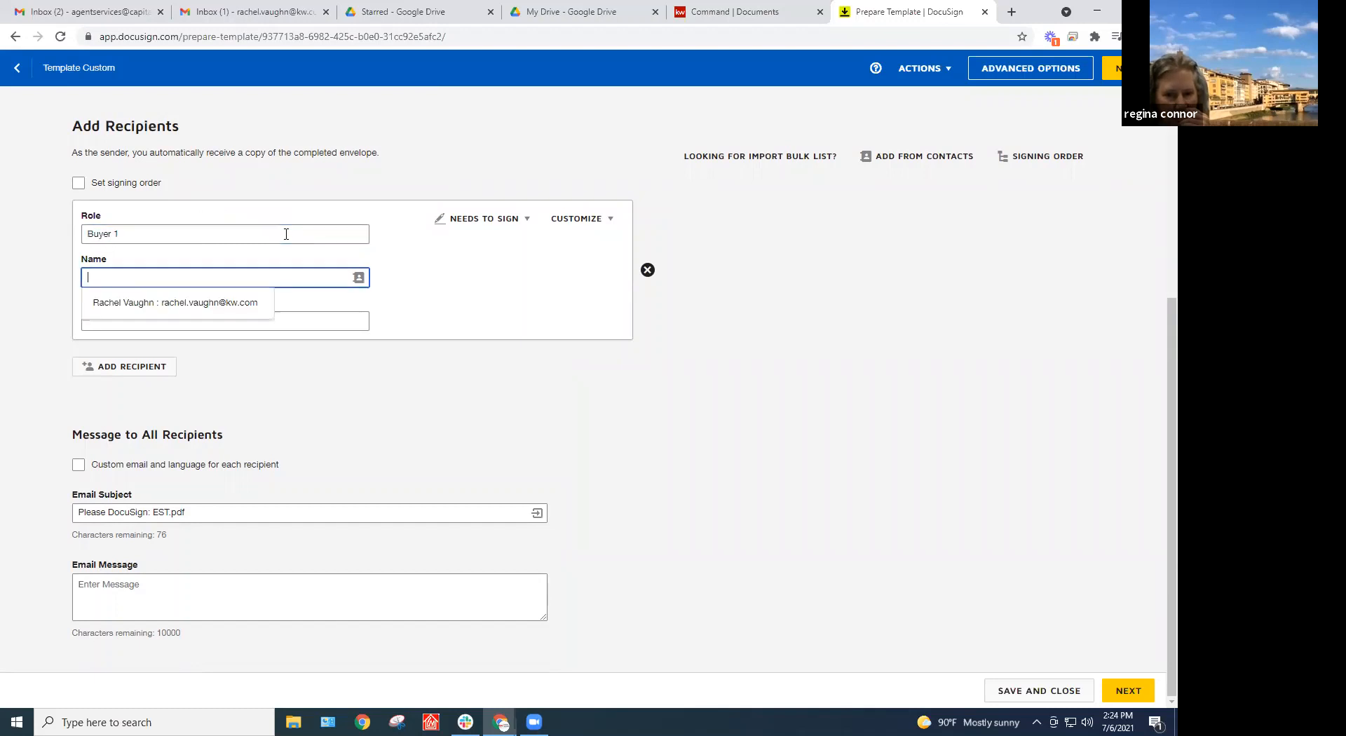
pyautogui.press('Tab')
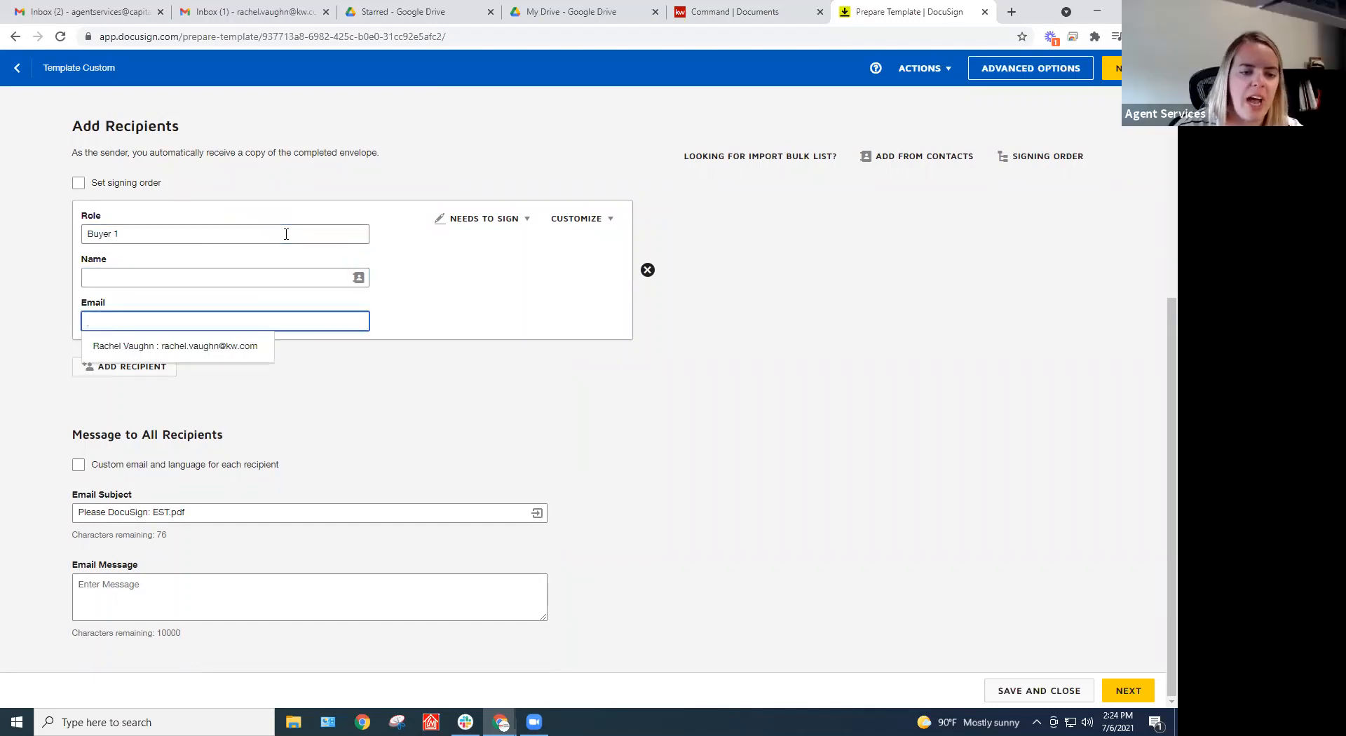
pyautogui.press('Tab')
# Add two more recipient roles, 'Buyer 2' and 'Buyer's Agent'
pyautogui.click(152, 366)
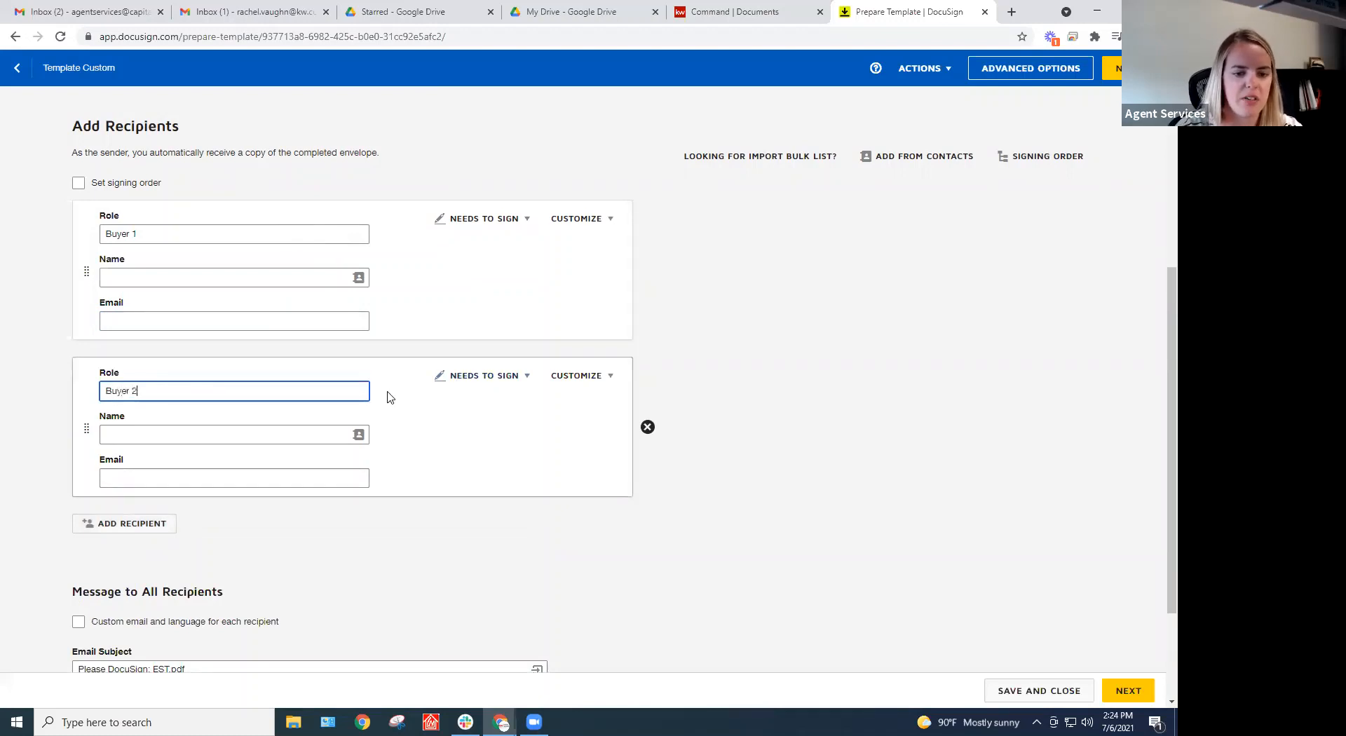
pyautogui.write('Buyer 2')
pyautogui.click(159, 529)
pyautogui.scroll(-2, 367, 532)
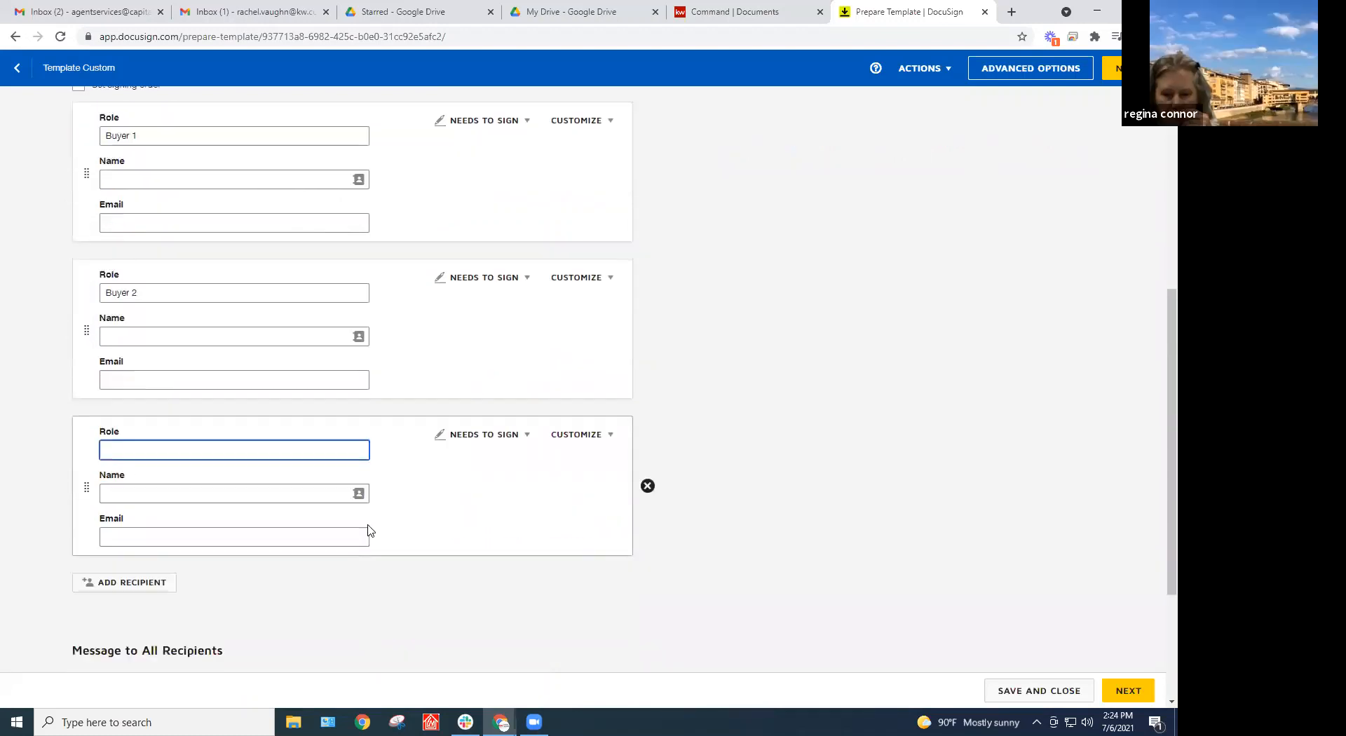
pyautogui.write('Buyers')
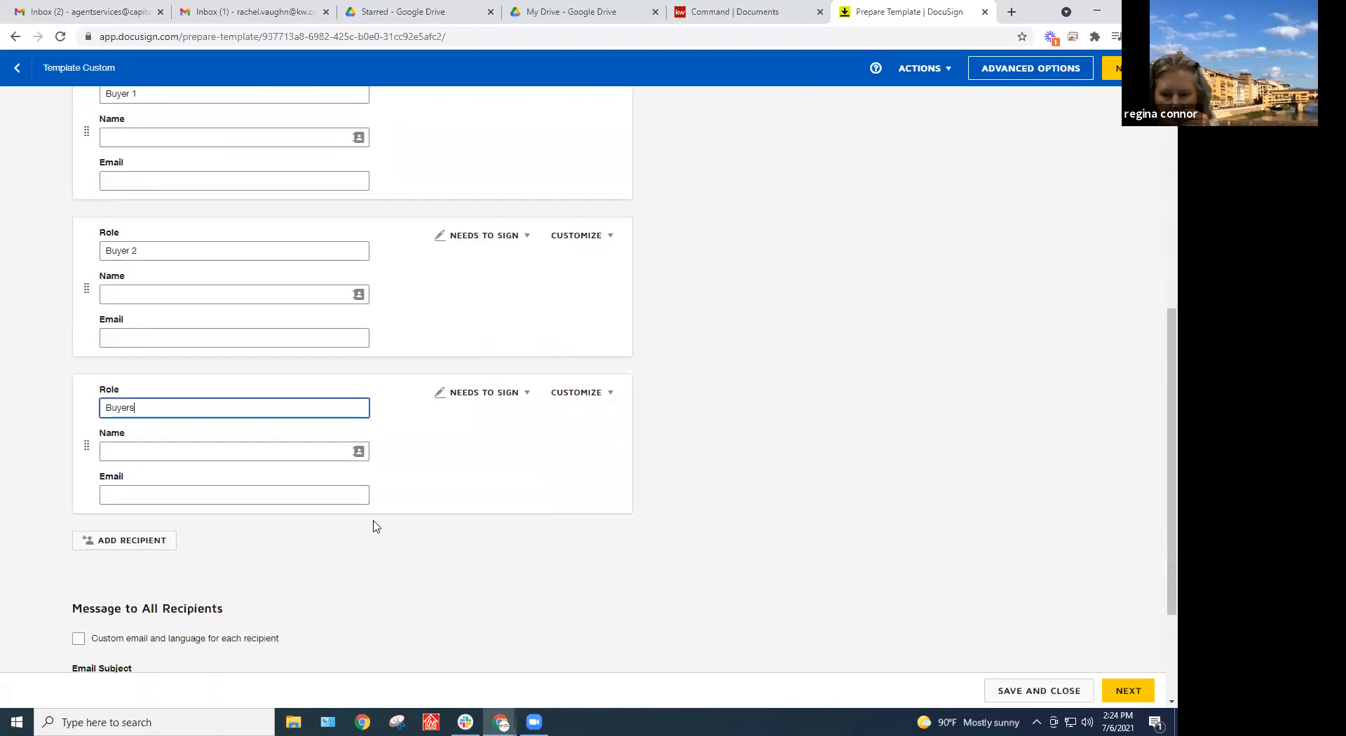
pyautogui.press('BackSpace')
pyautogui.write("'s Agent")
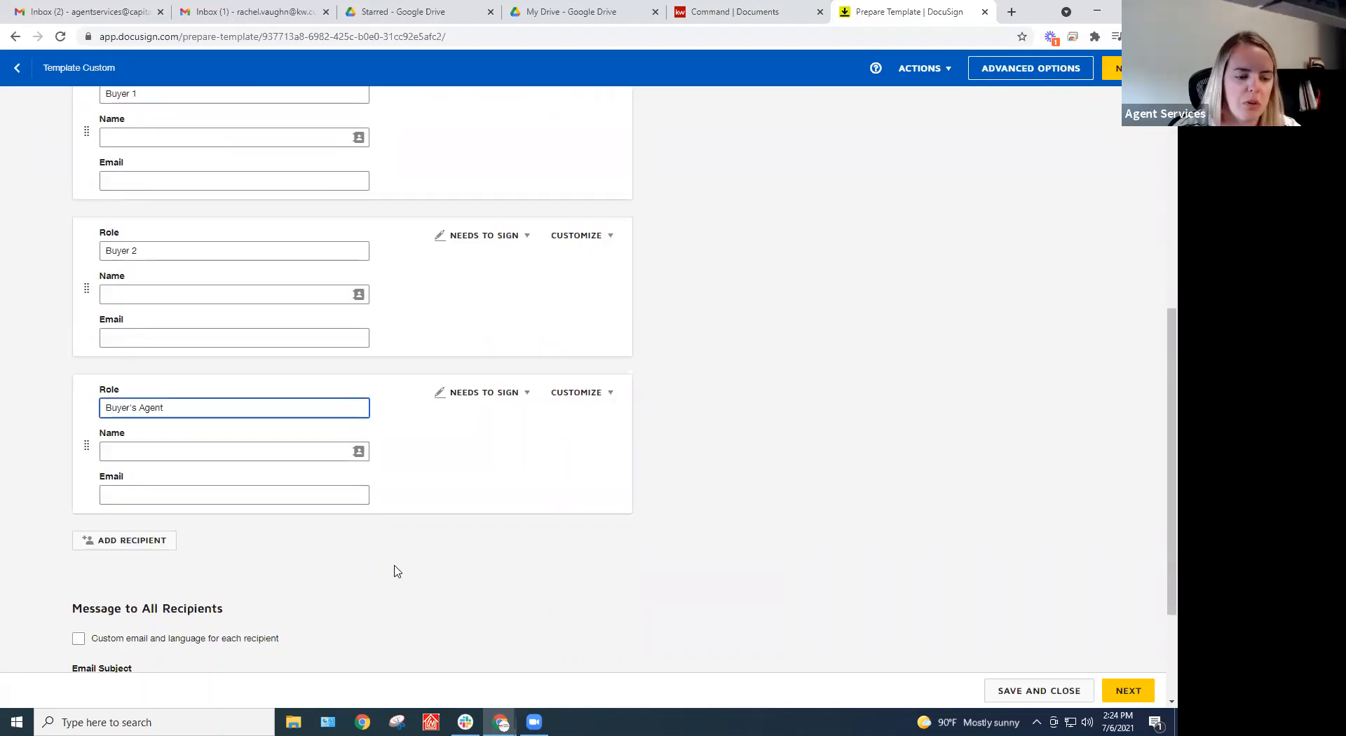
pyautogui.click(397, 571)
pyautogui.scroll(-2, 627, 561)
pyautogui.scroll(10, 619, 551)
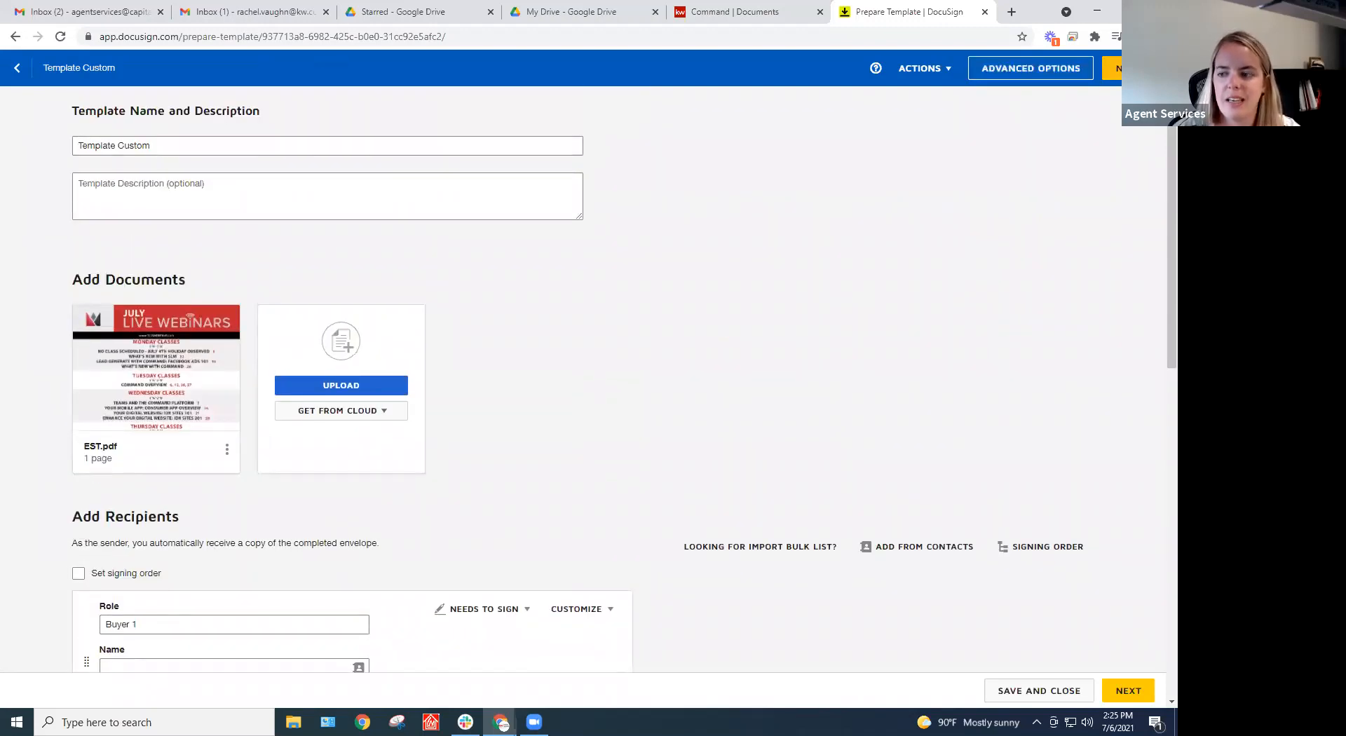
# Move on to field tagging on EST.pdf with Buyer 1 as the selected recipient
pyautogui.click(1111, 68)
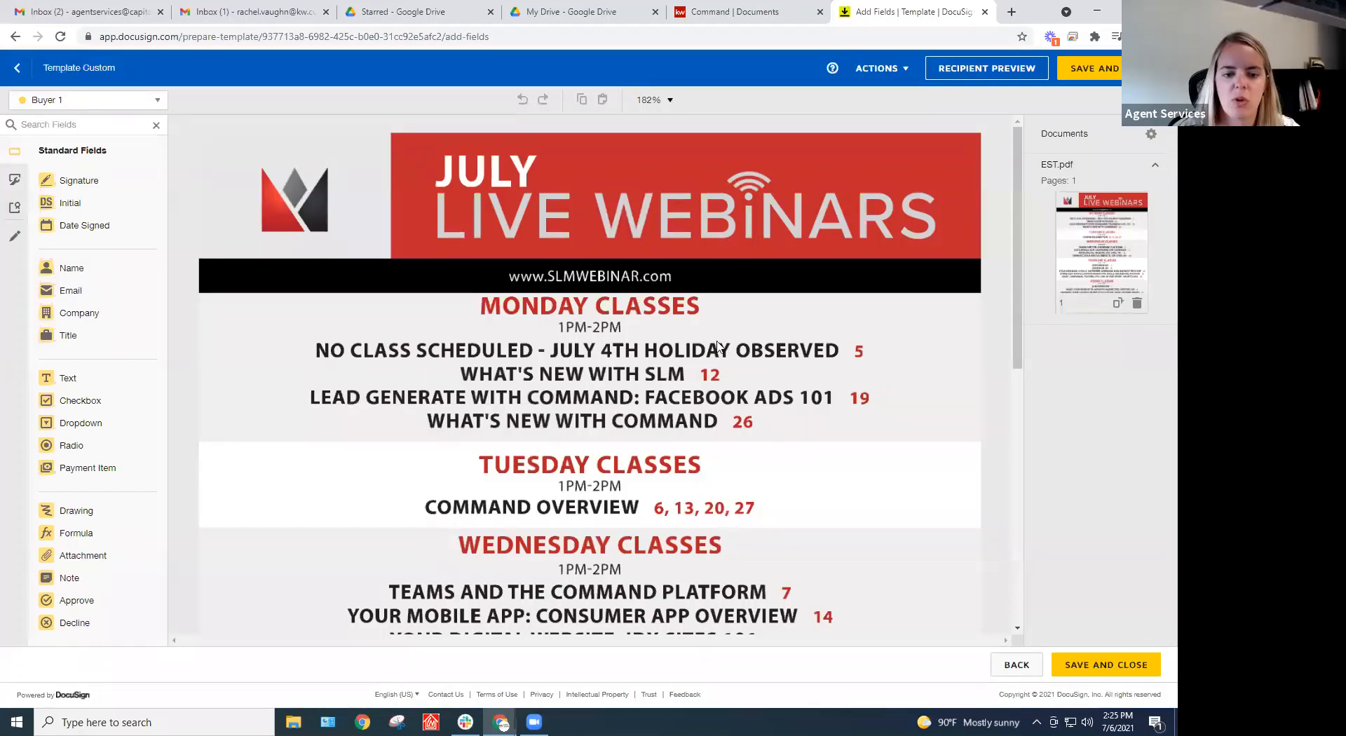
pyautogui.scroll(-2, 581, 421)
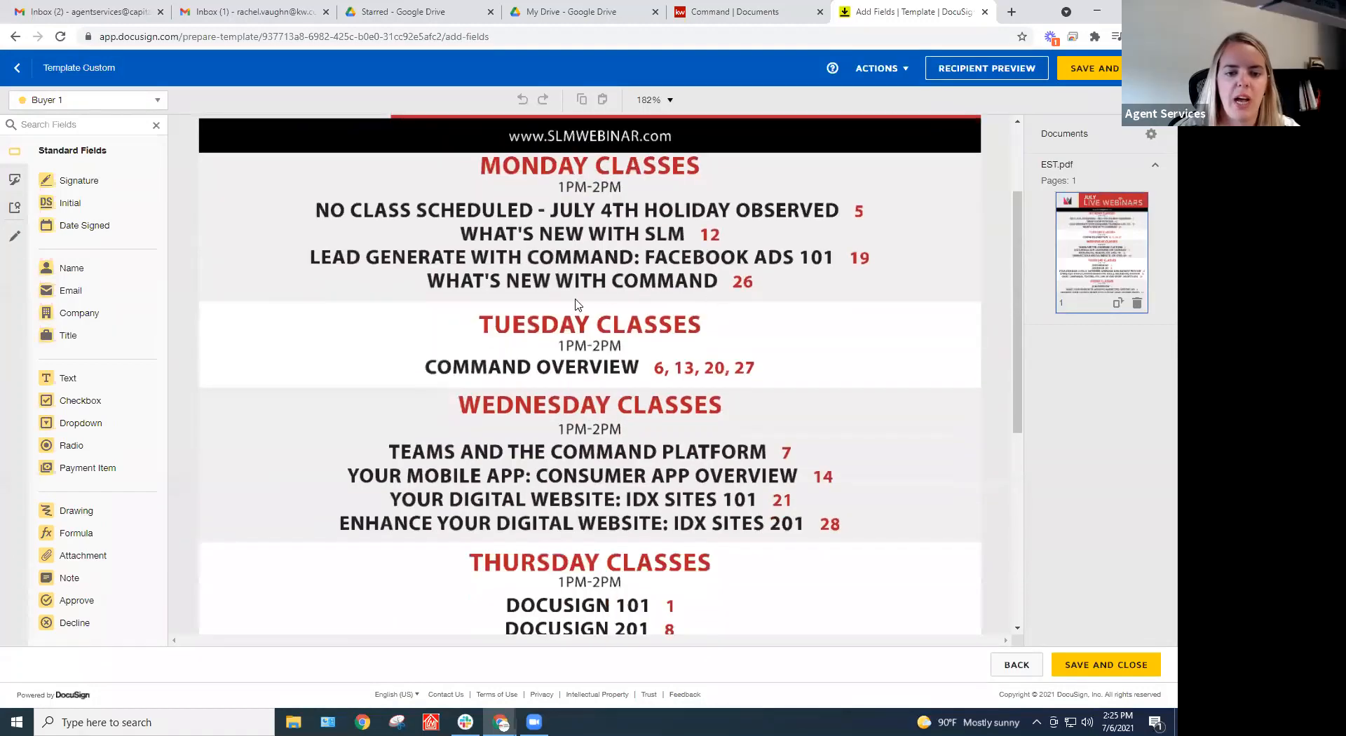
pyautogui.click(77, 100)
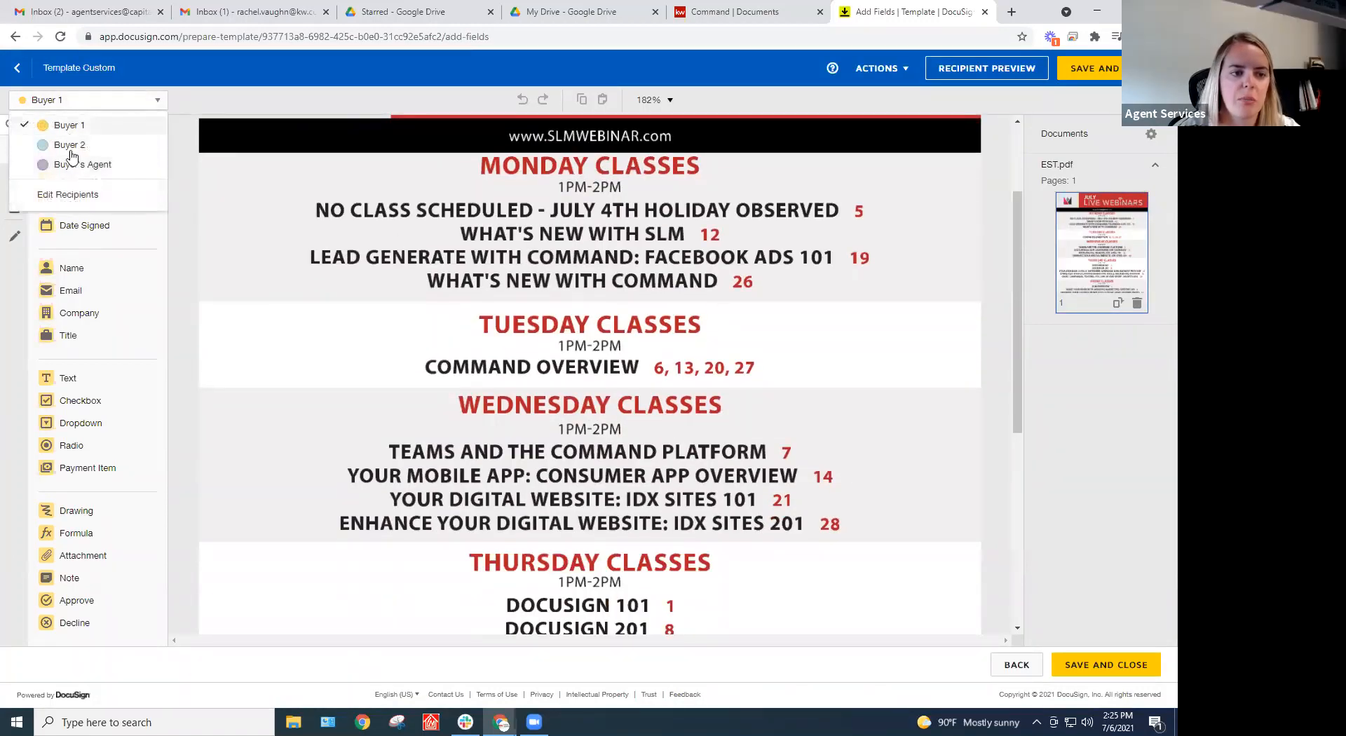
pyautogui.click(74, 104)
pyautogui.click(70, 103)
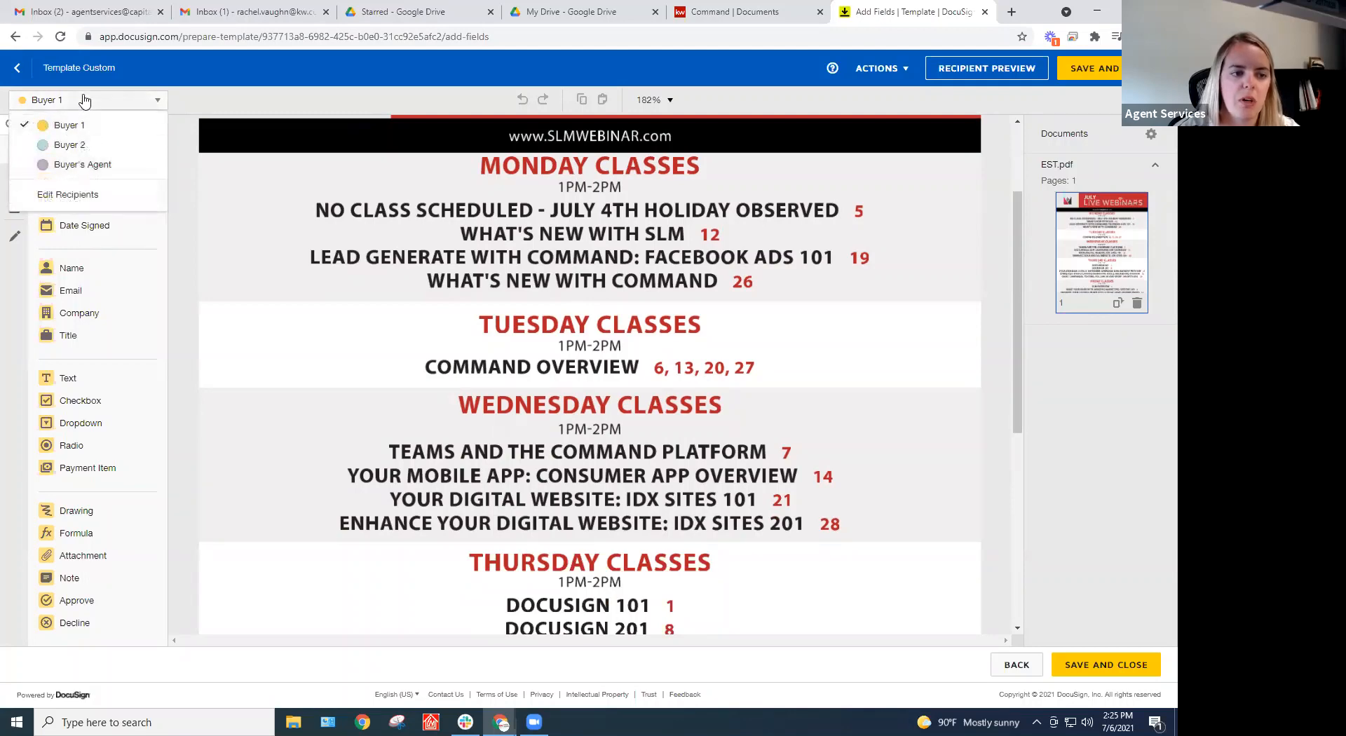
pyautogui.click(88, 103)
# Place a Signature field left of FRIDAY CLASSES and a Date Signed field beside SLM OVERVIEW
pyautogui.scroll(-5, 434, 323)
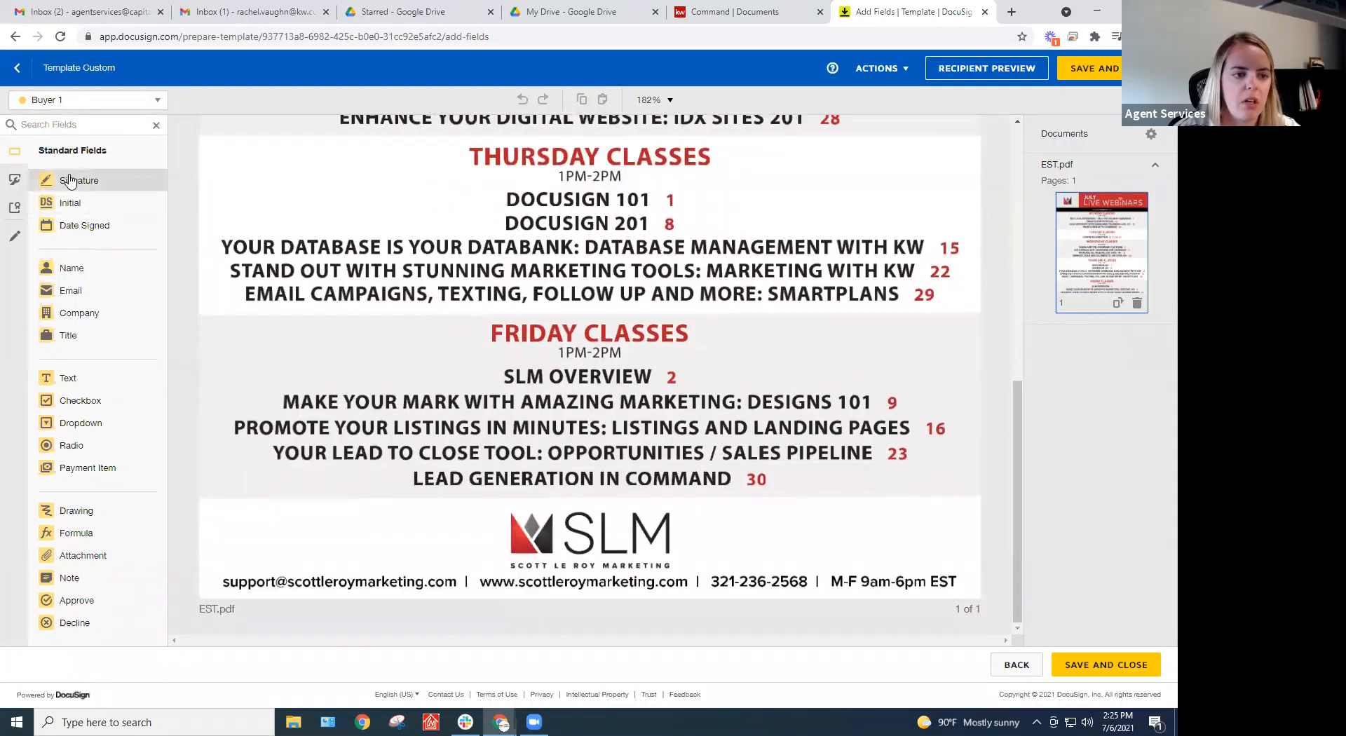
pyautogui.moveTo(70, 180)
pyautogui.mouseDown()
pyautogui.moveTo(356, 330)
pyautogui.moveTo(310, 339)
pyautogui.mouseUp()
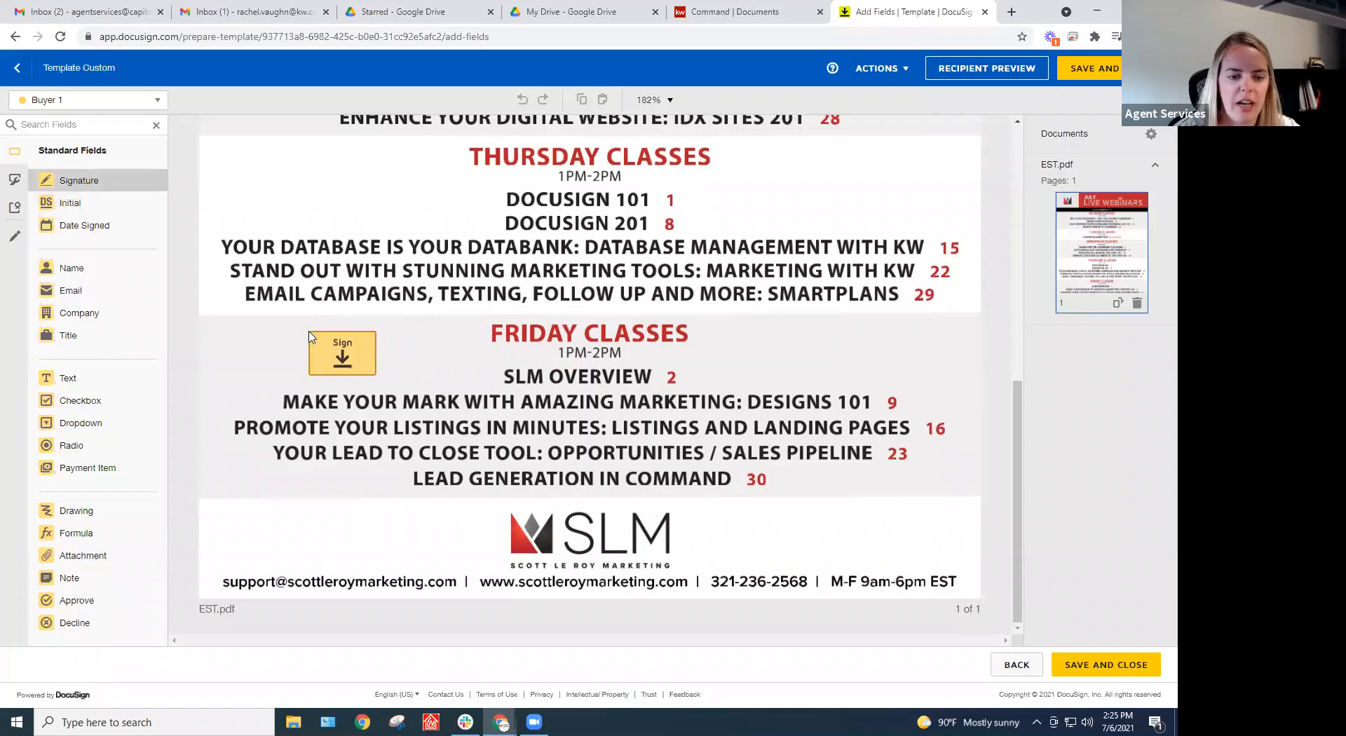
pyautogui.moveTo(91, 225); pyautogui.dragTo(452, 370)
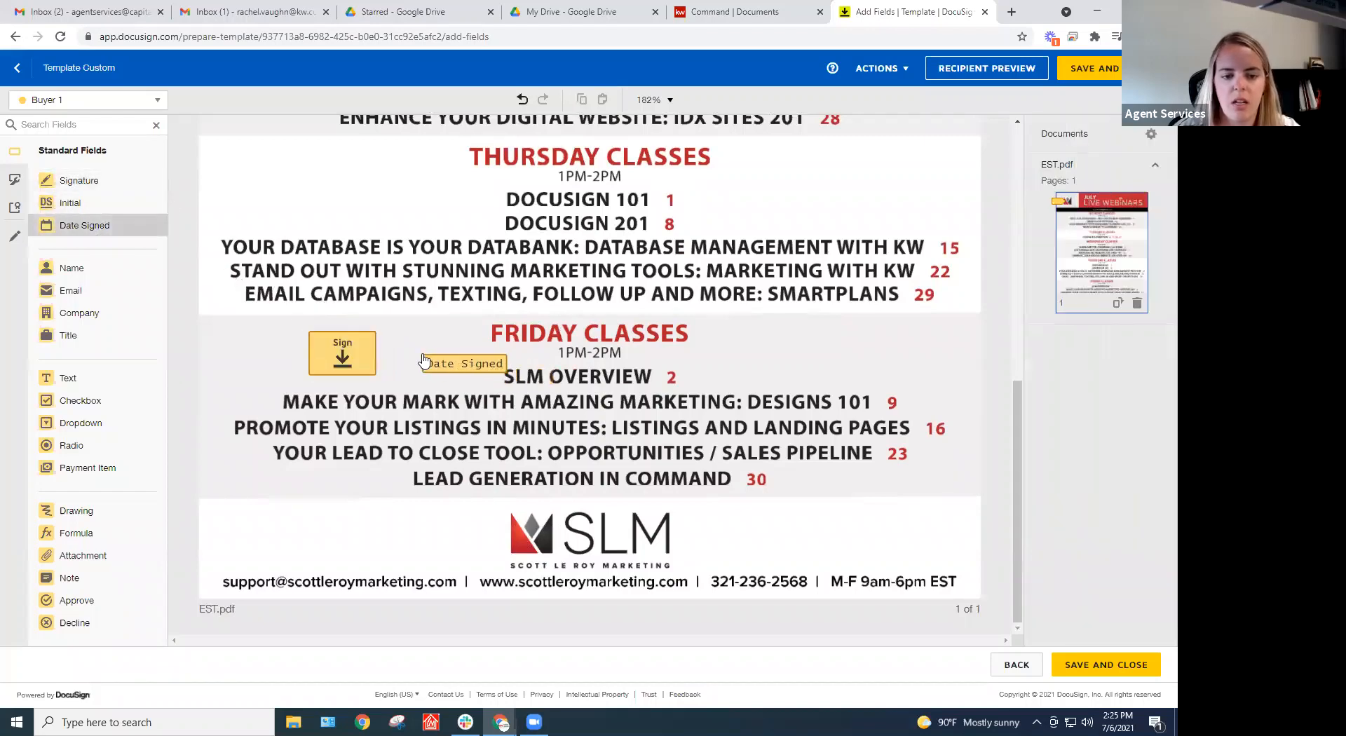
# Save the Template Custom field layout, check its details page, and return to My Templates
pyautogui.click(1128, 673)
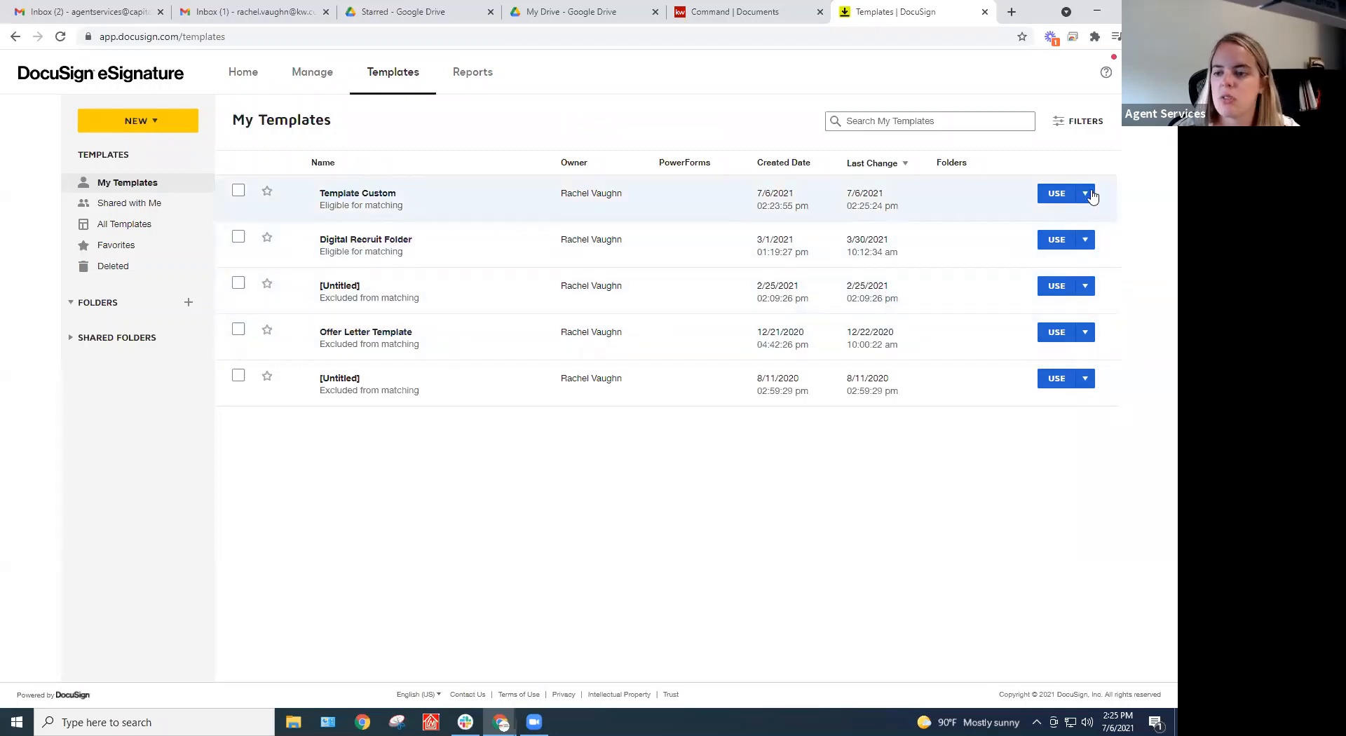
pyautogui.click(1085, 195)
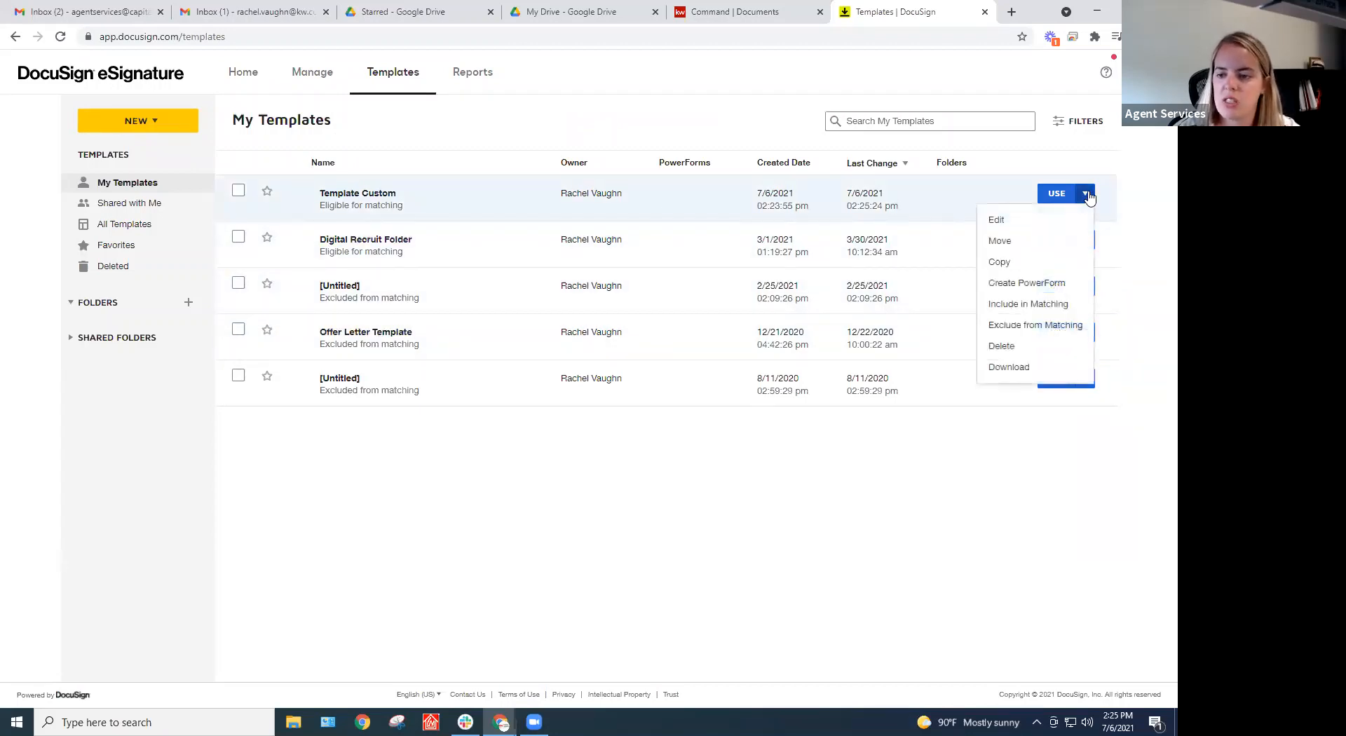
pyautogui.click(943, 193)
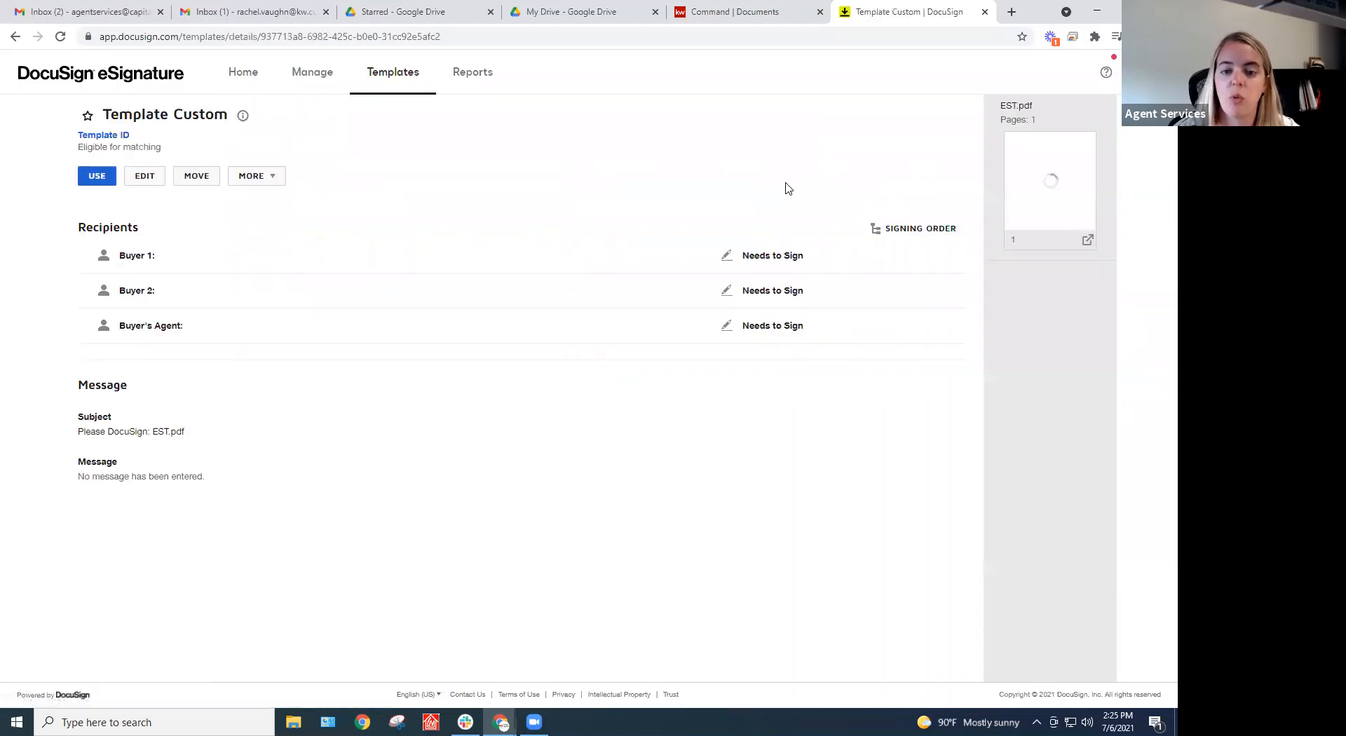
pyautogui.click(15, 36)
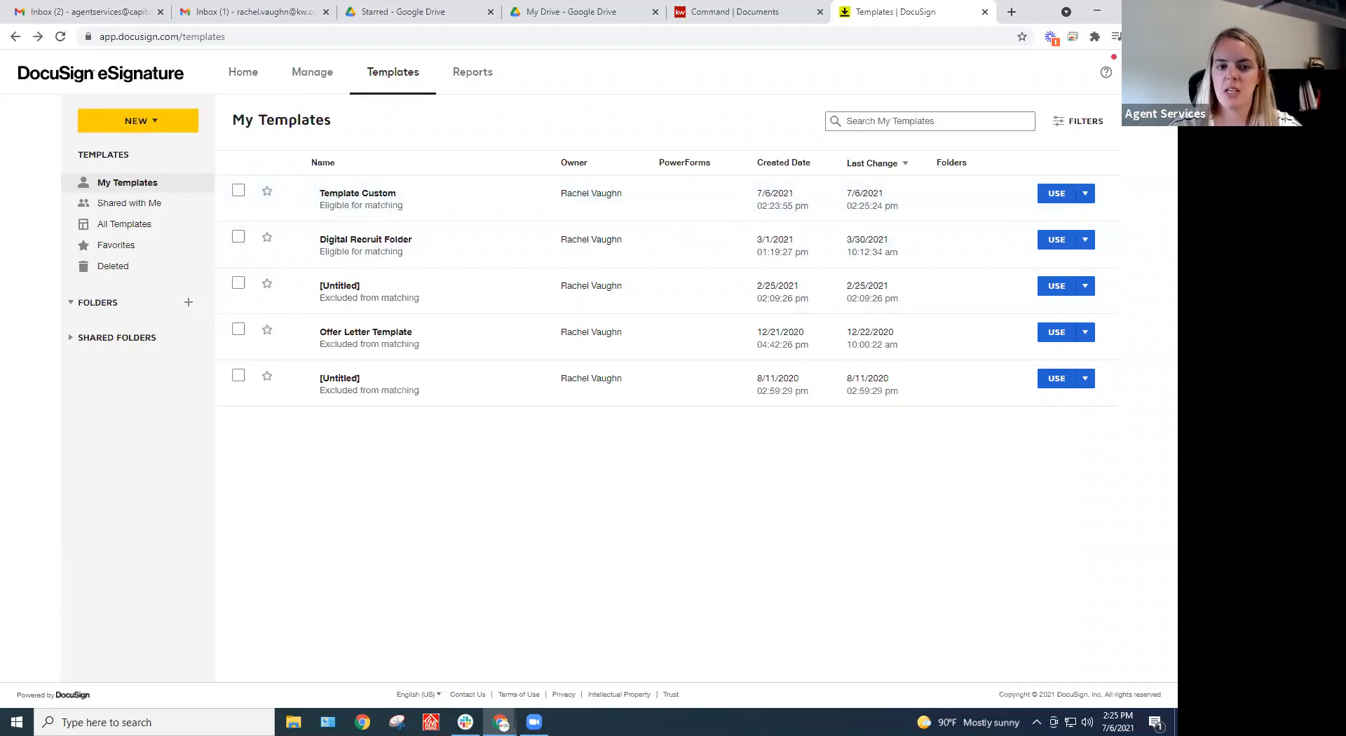
pyautogui.click(1084, 196)
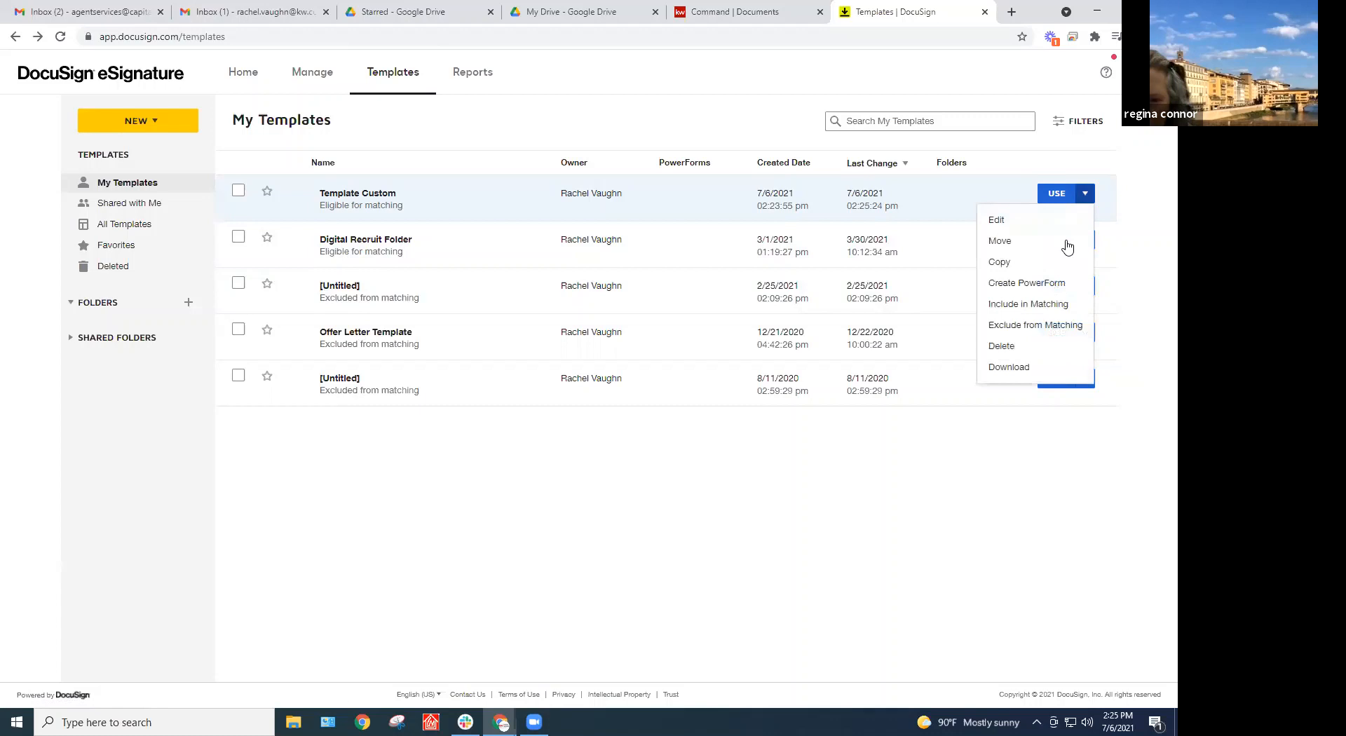
# Copy Template Custom as Template Custom(1), keeping EST.pdf and the three roles, and save it
pyautogui.click(1006, 264)
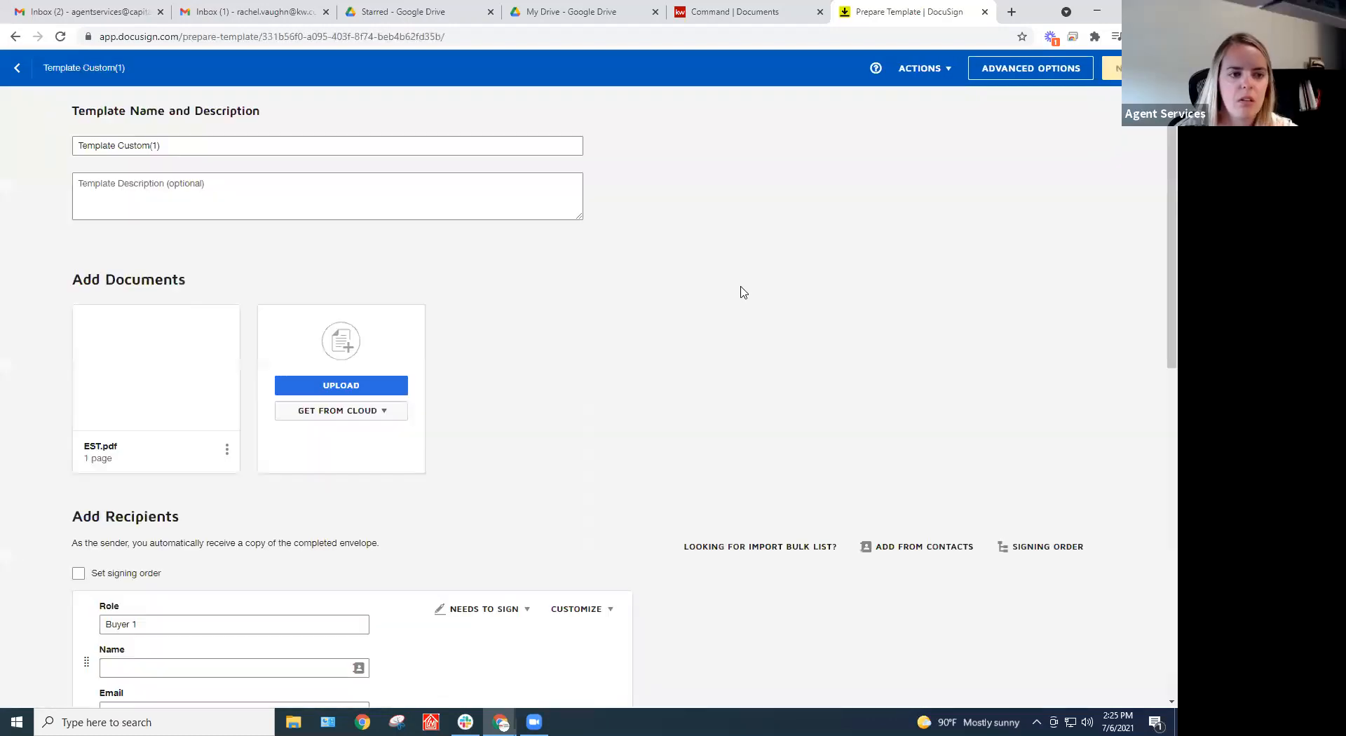
pyautogui.scroll(-10, 743, 292)
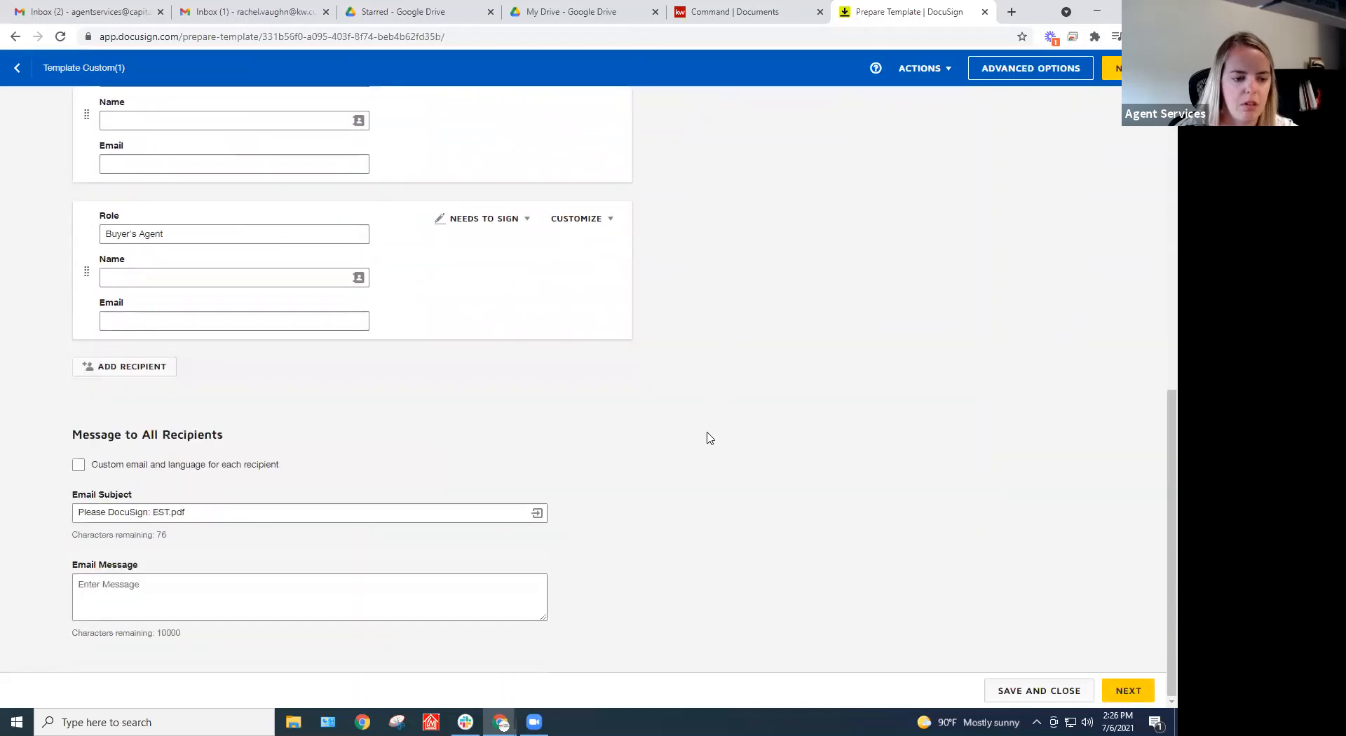
pyautogui.scroll(10, 709, 438)
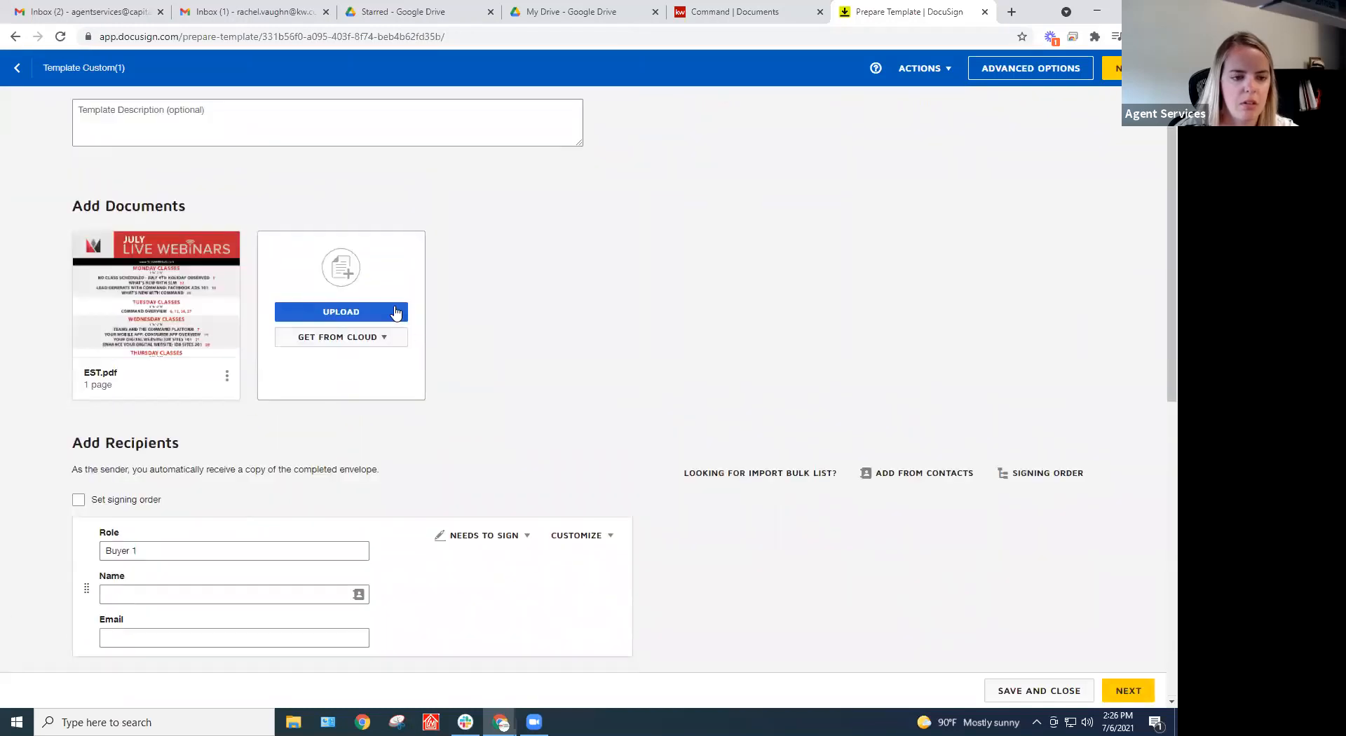
pyautogui.scroll(1, 595, 347)
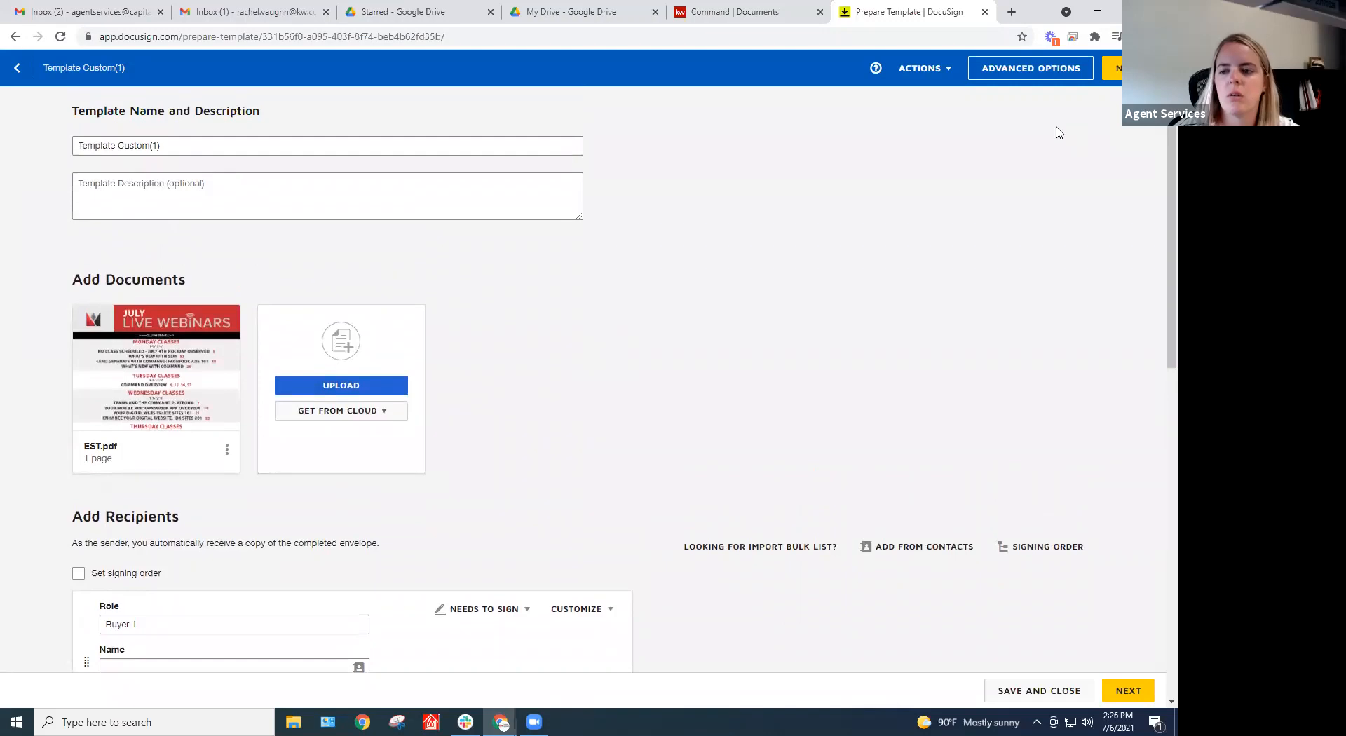
pyautogui.click(1113, 68)
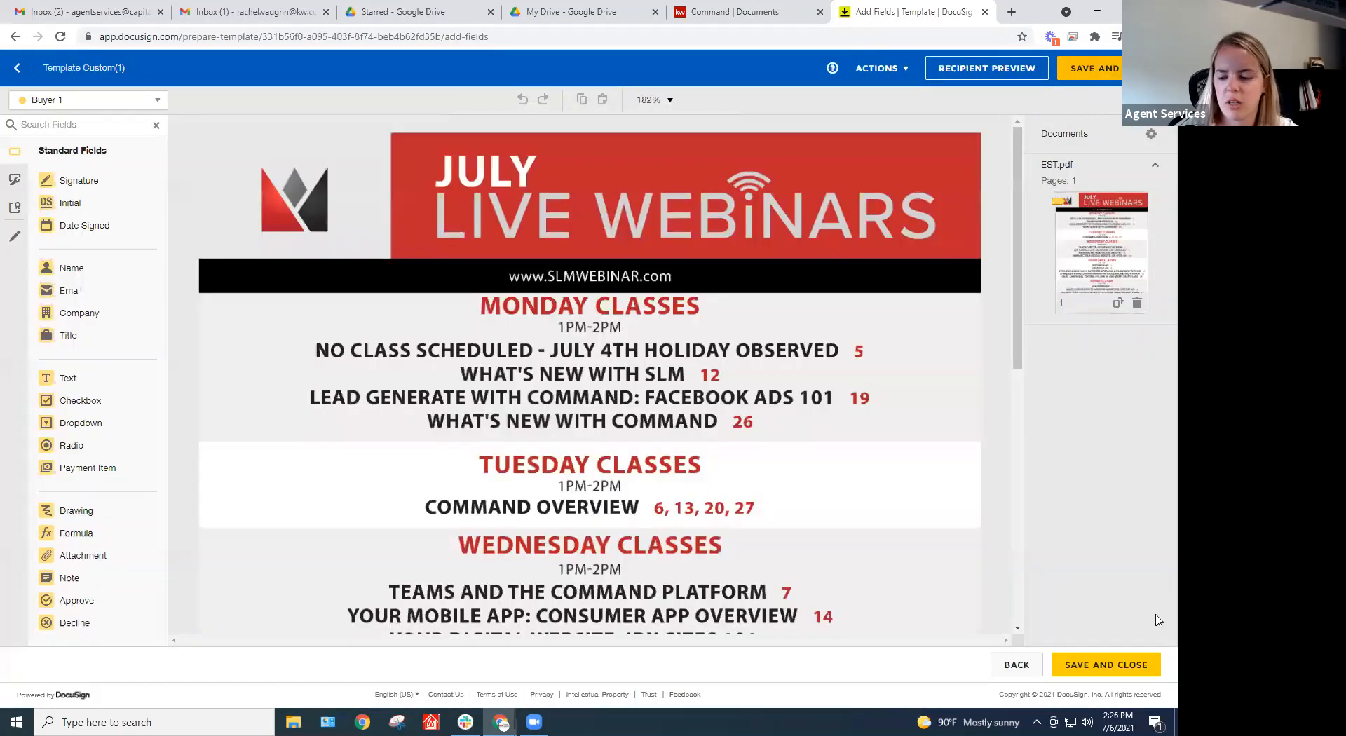
pyautogui.click(1120, 671)
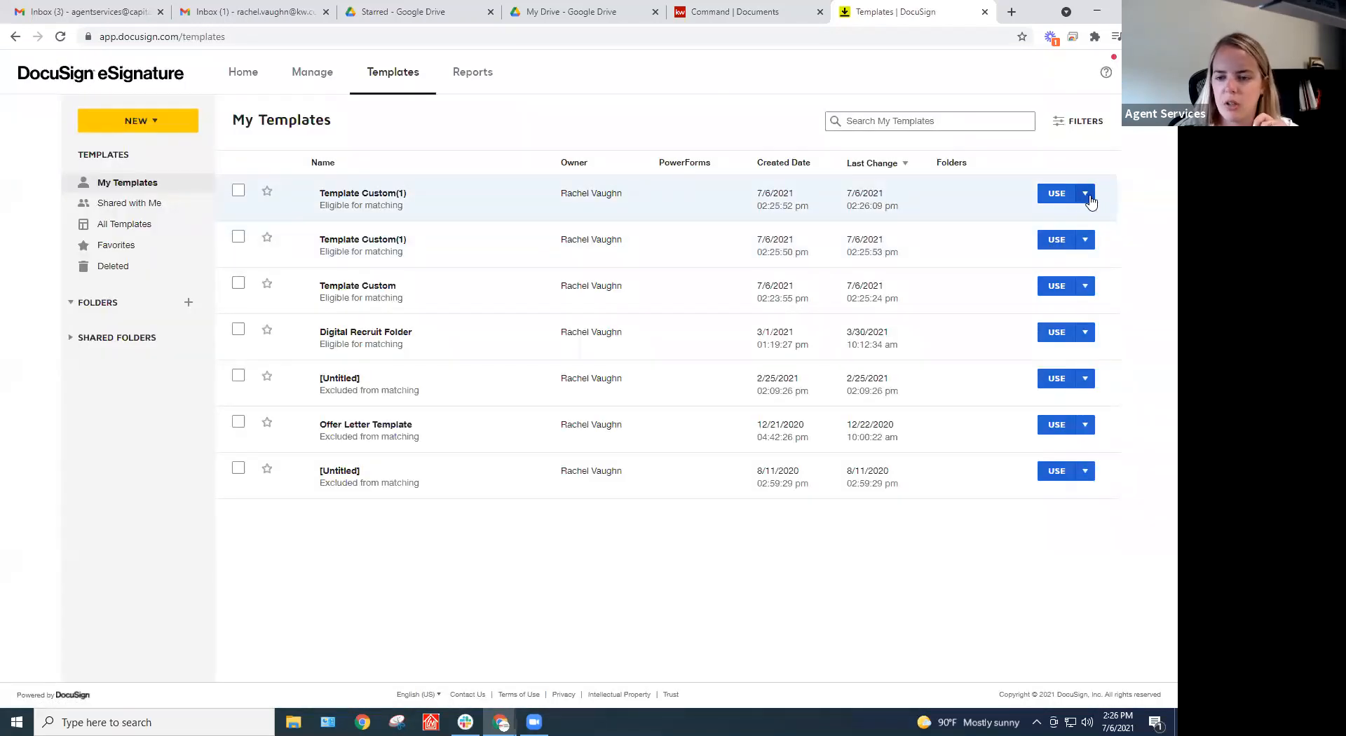
# Copy Template Custom(1) to create Template Custom(2) at the top of My Templates, then open its actions
pyautogui.click(1087, 198)
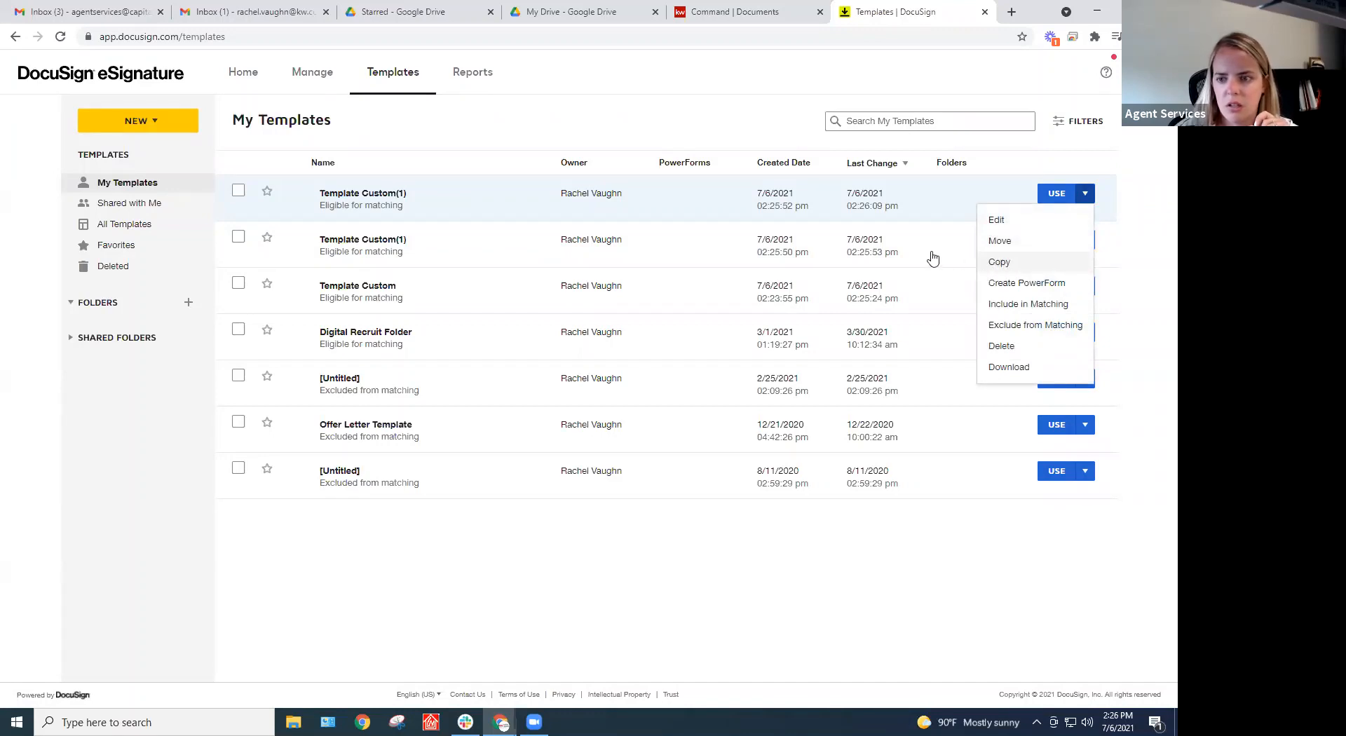
pyautogui.click(1049, 263)
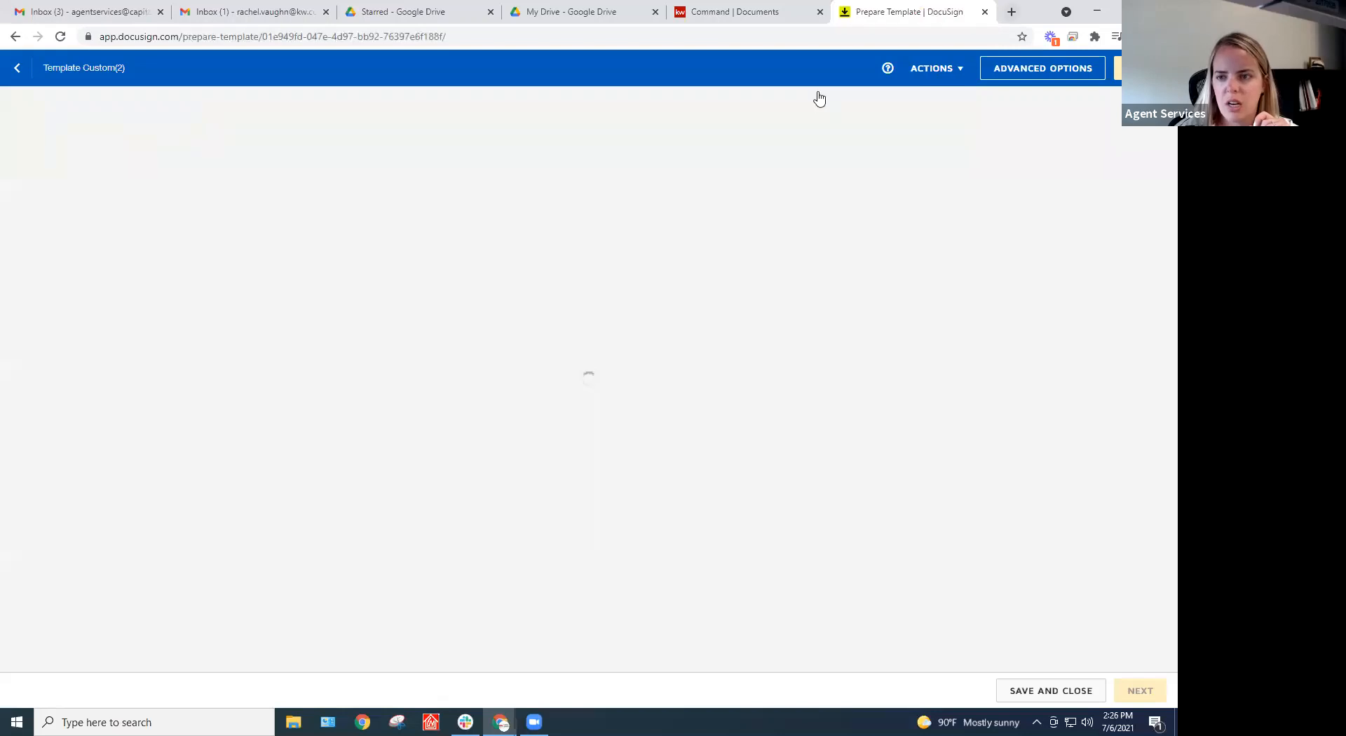
pyautogui.click(18, 72)
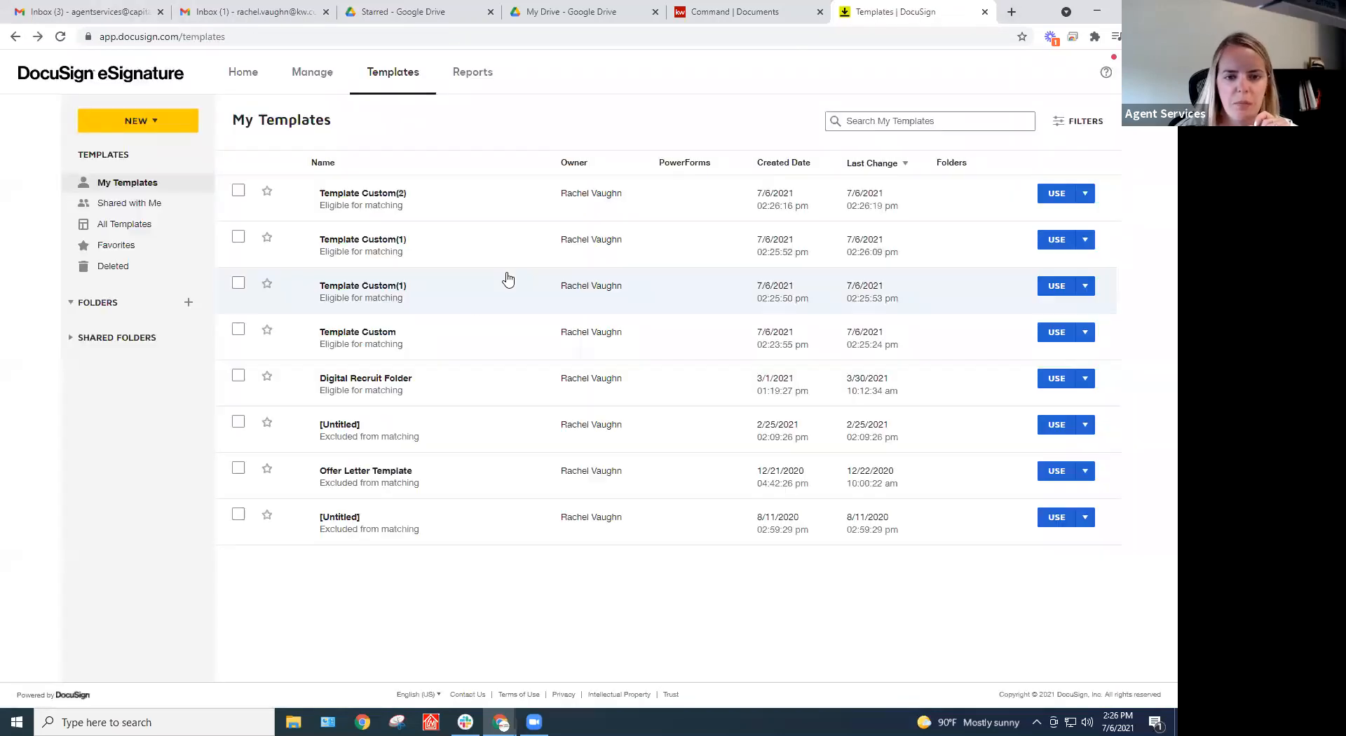
pyautogui.rightClick(395, 200)
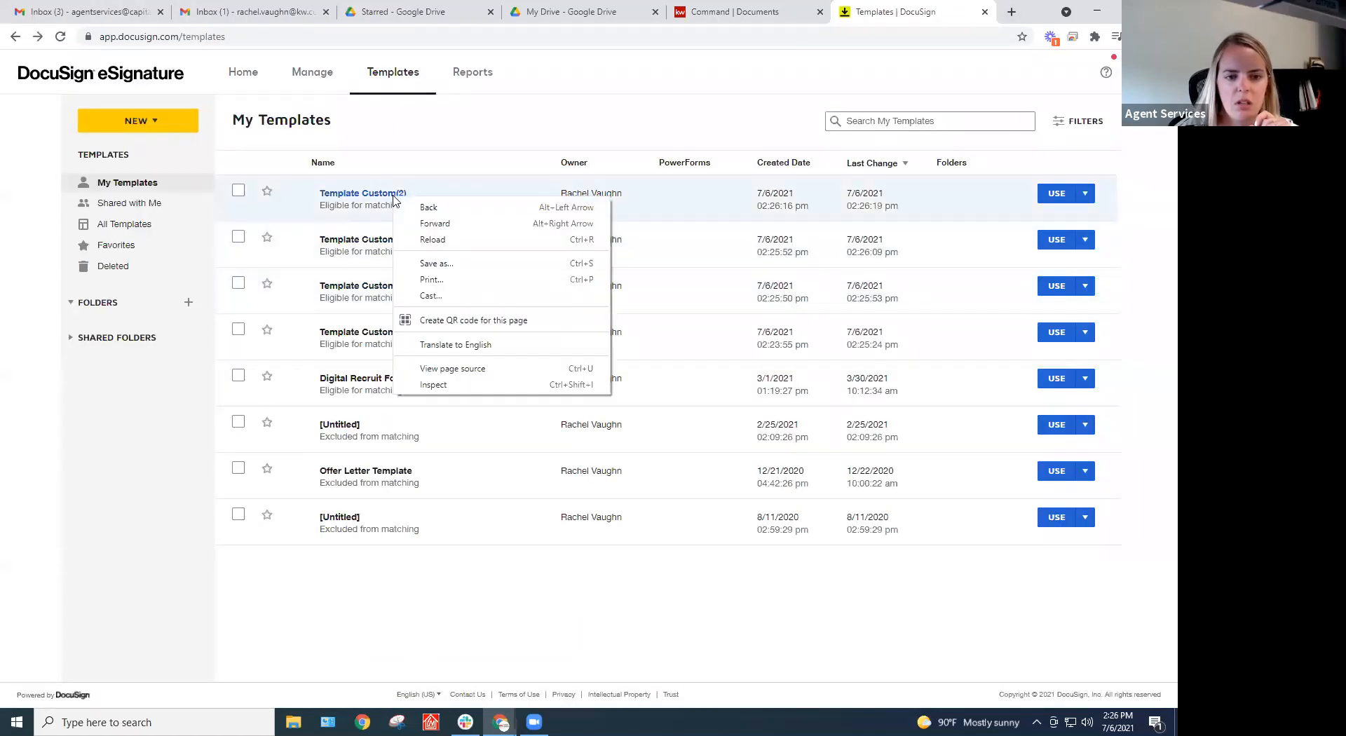
pyautogui.click(531, 175)
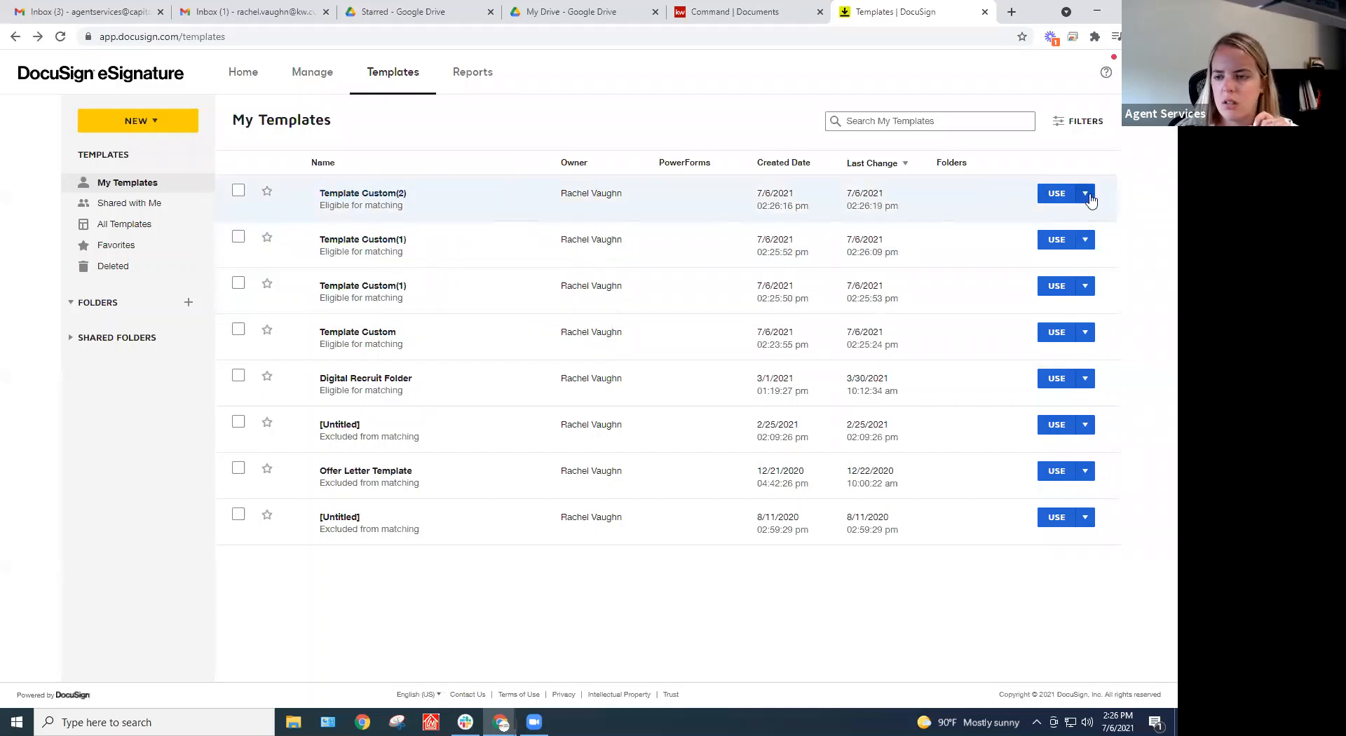
pyautogui.click(1085, 194)
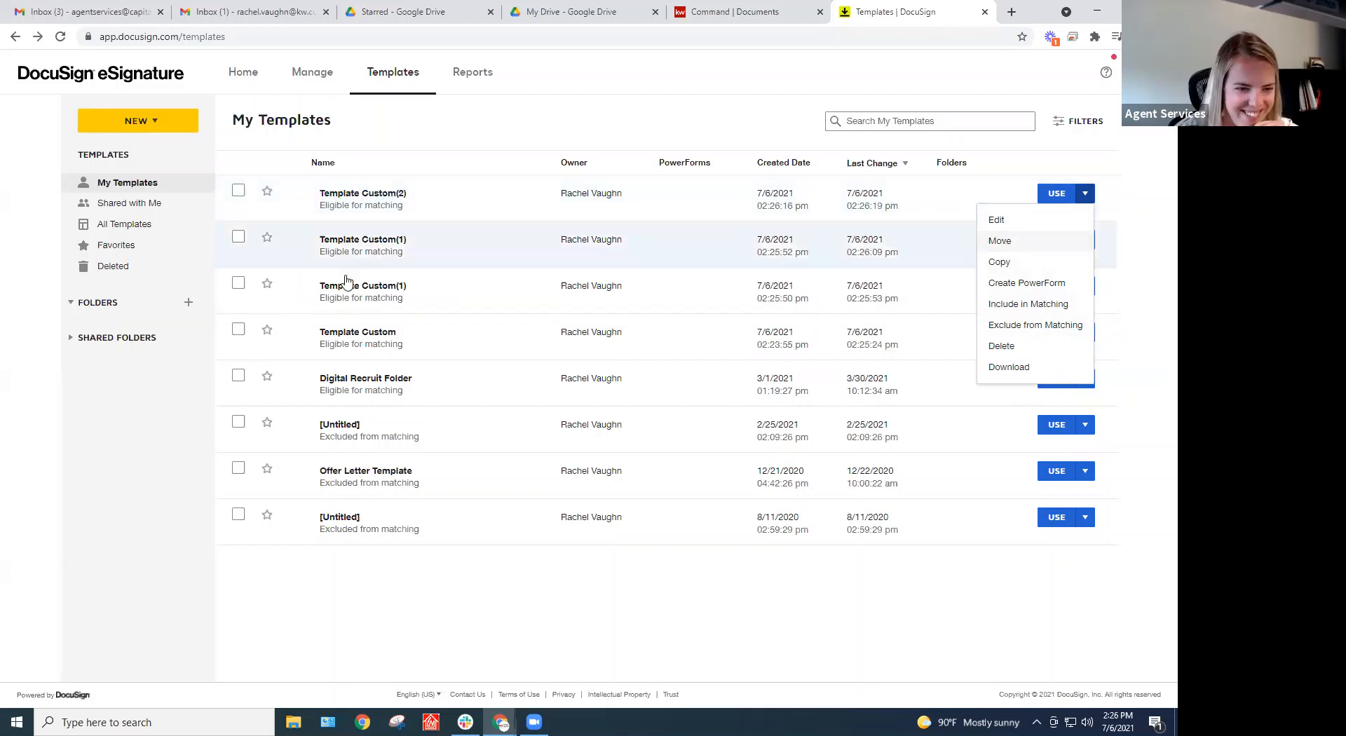
pyautogui.click(1002, 243)
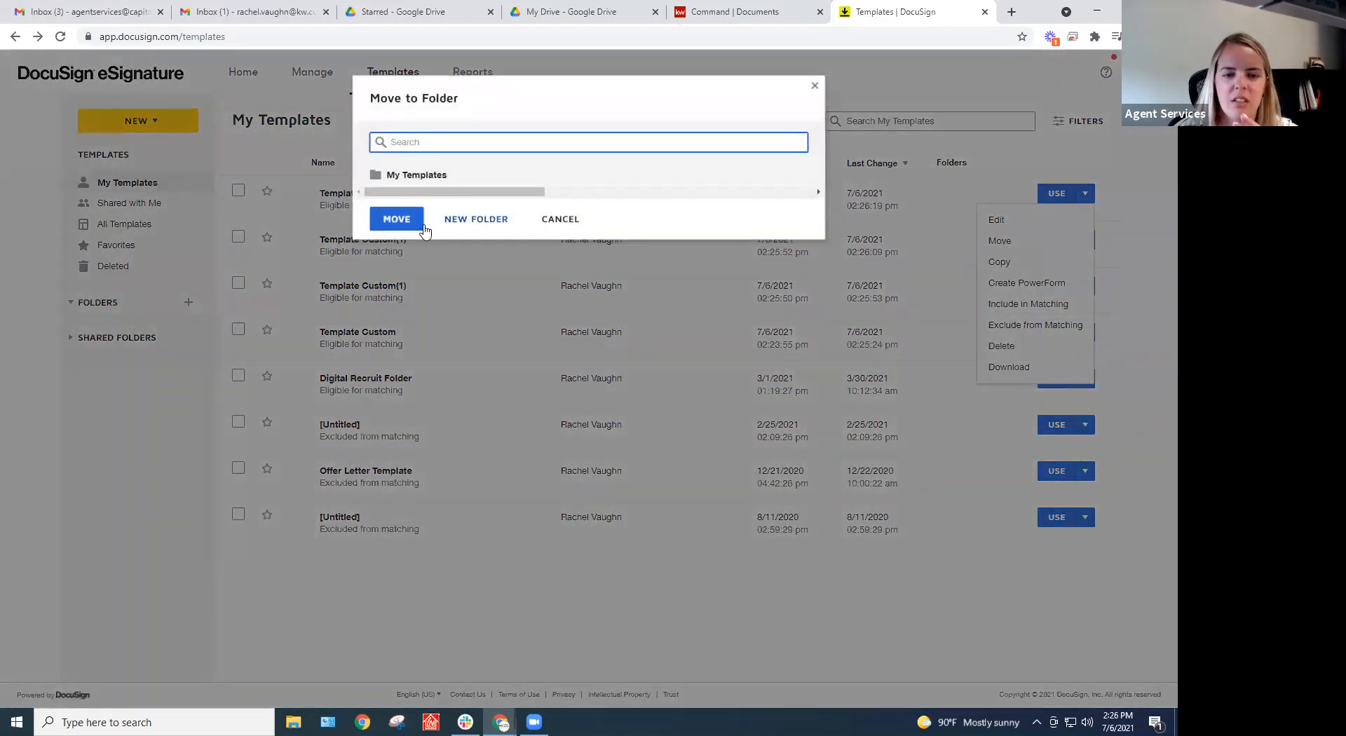
pyautogui.moveTo(459, 191); pyautogui.dragTo(412, 175)
pyautogui.click(559, 220)
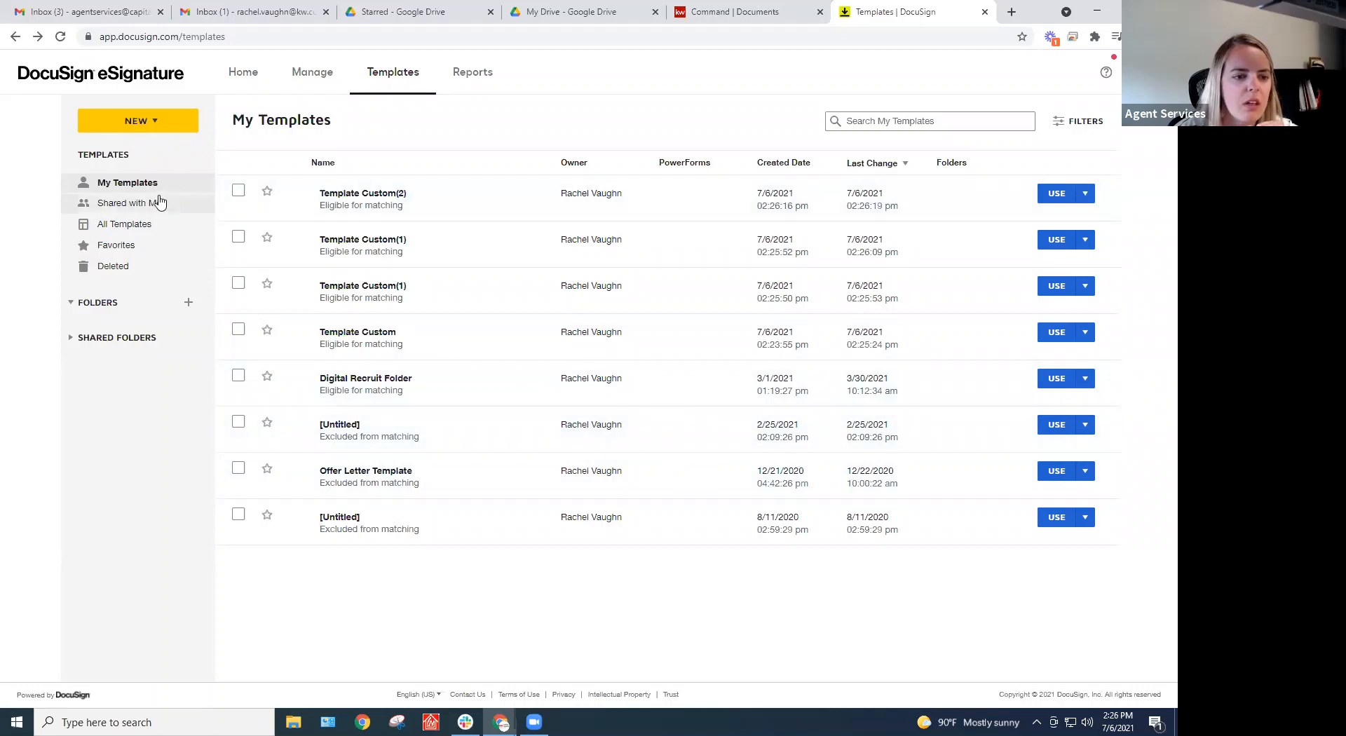
pyautogui.click(146, 225)
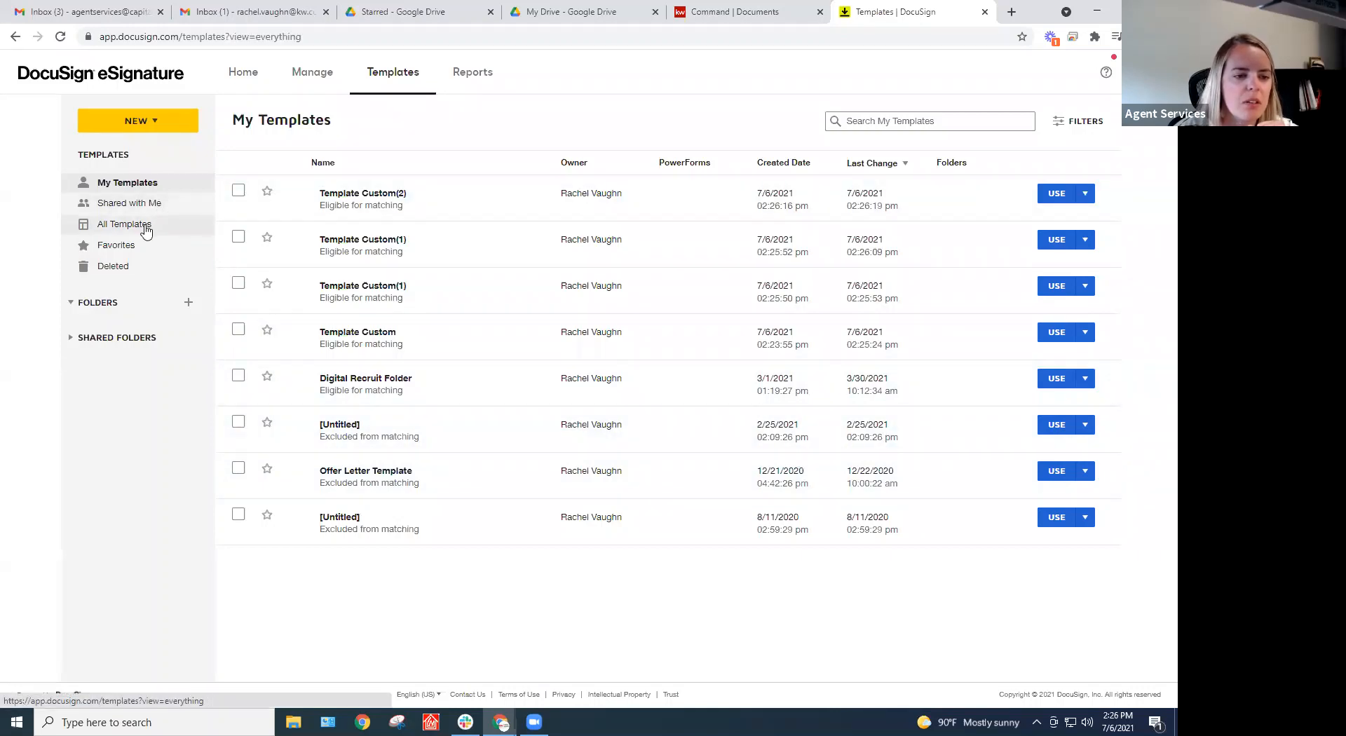
pyautogui.click(149, 183)
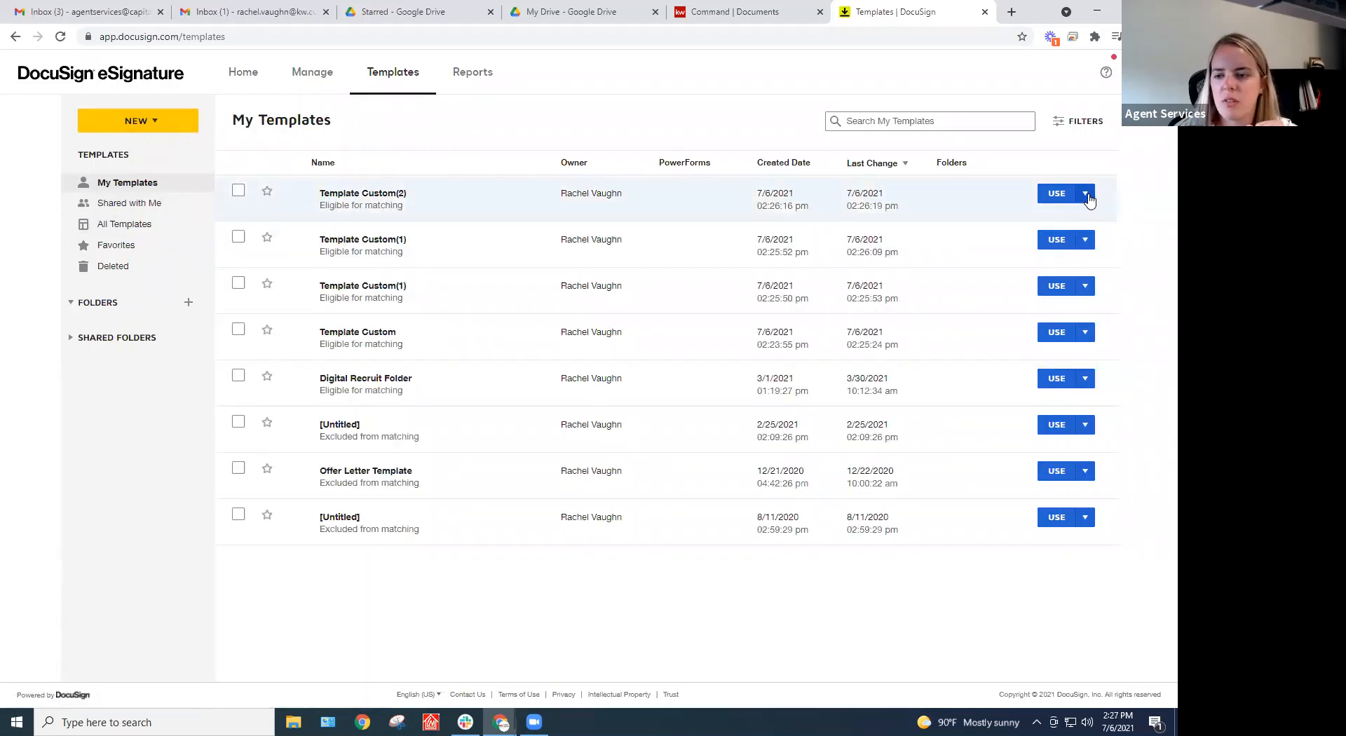
pyautogui.click(1087, 197)
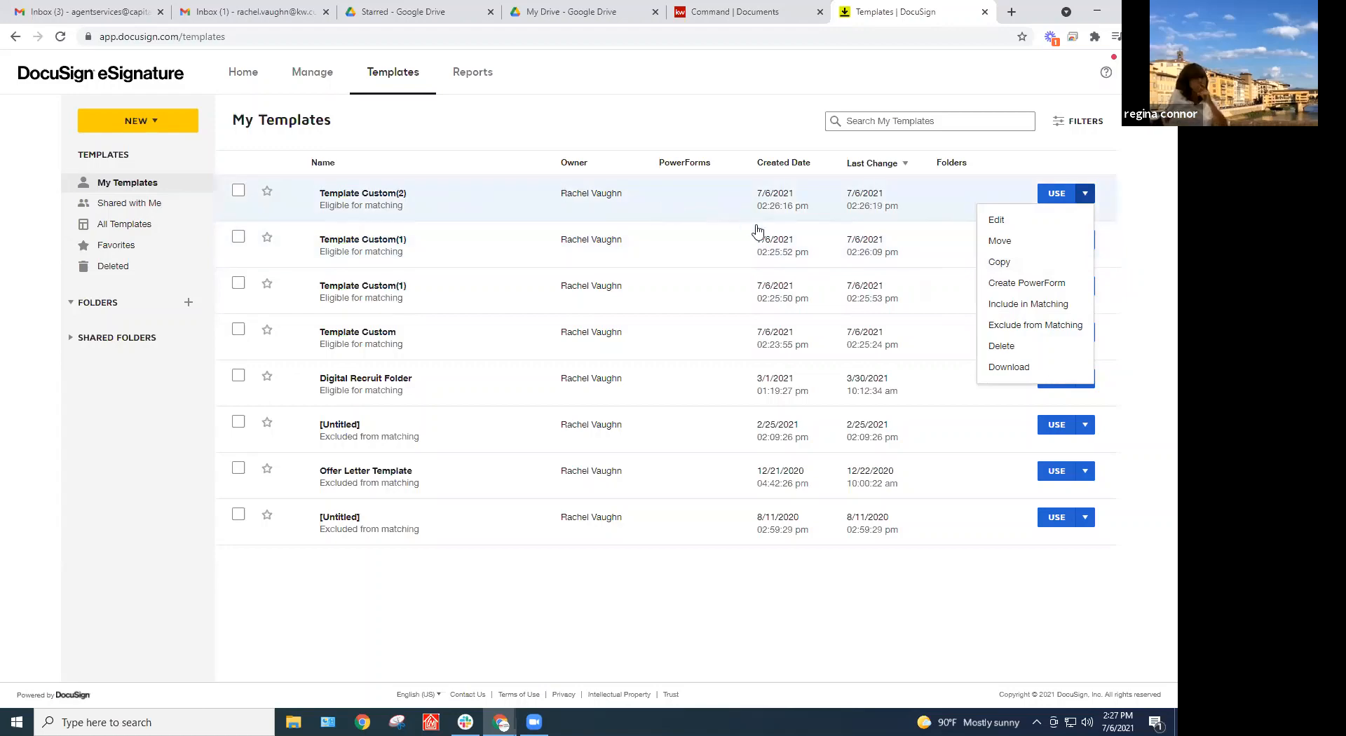
# Copy Template Custom(2) and look through the new template's advanced options
pyautogui.click(796, 373)
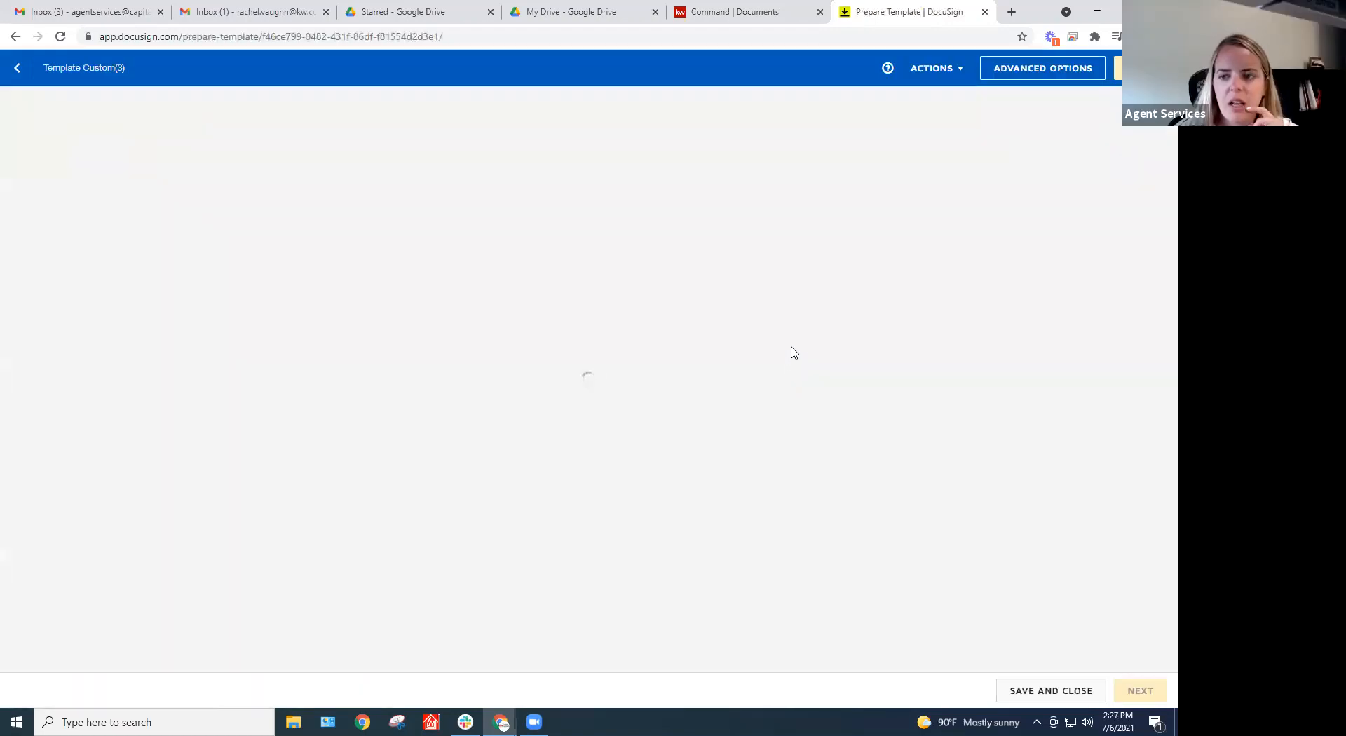
pyautogui.click(993, 70)
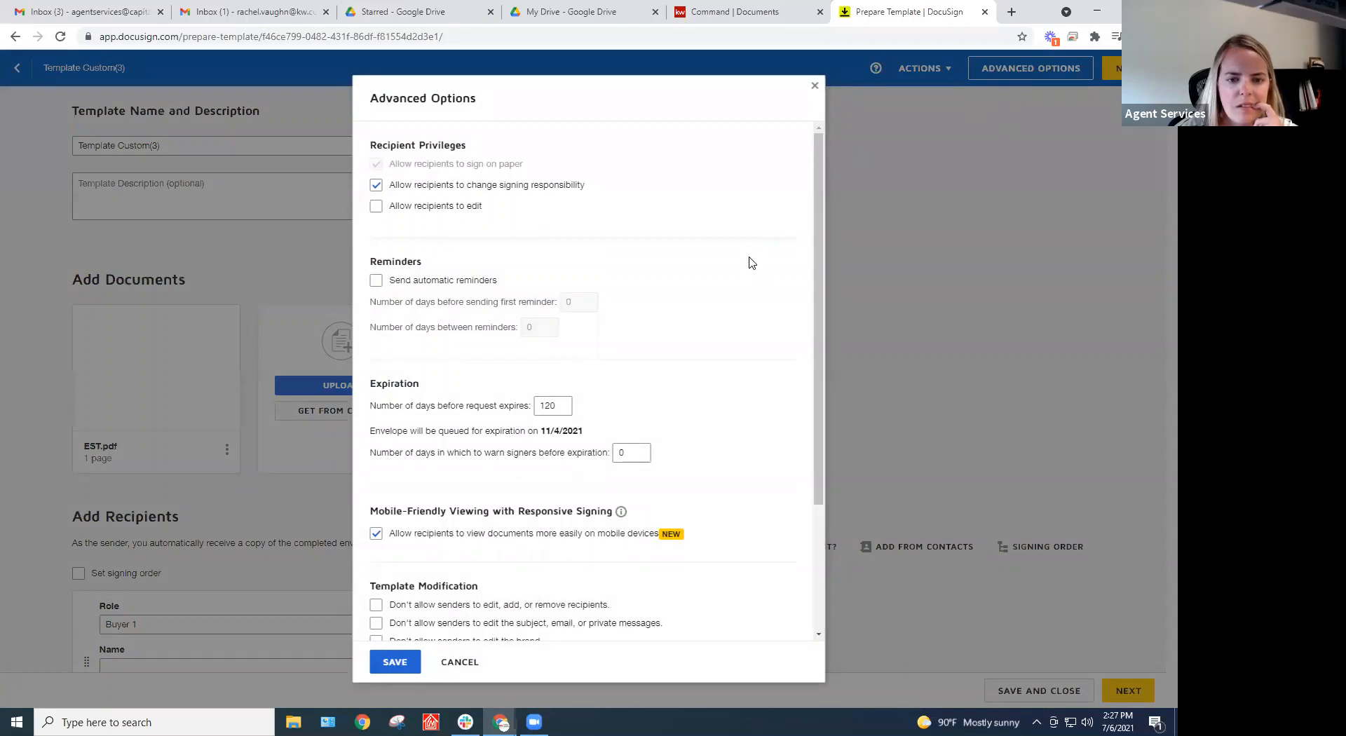
pyautogui.scroll(-1, 751, 262)
pyautogui.scroll(-2, 751, 263)
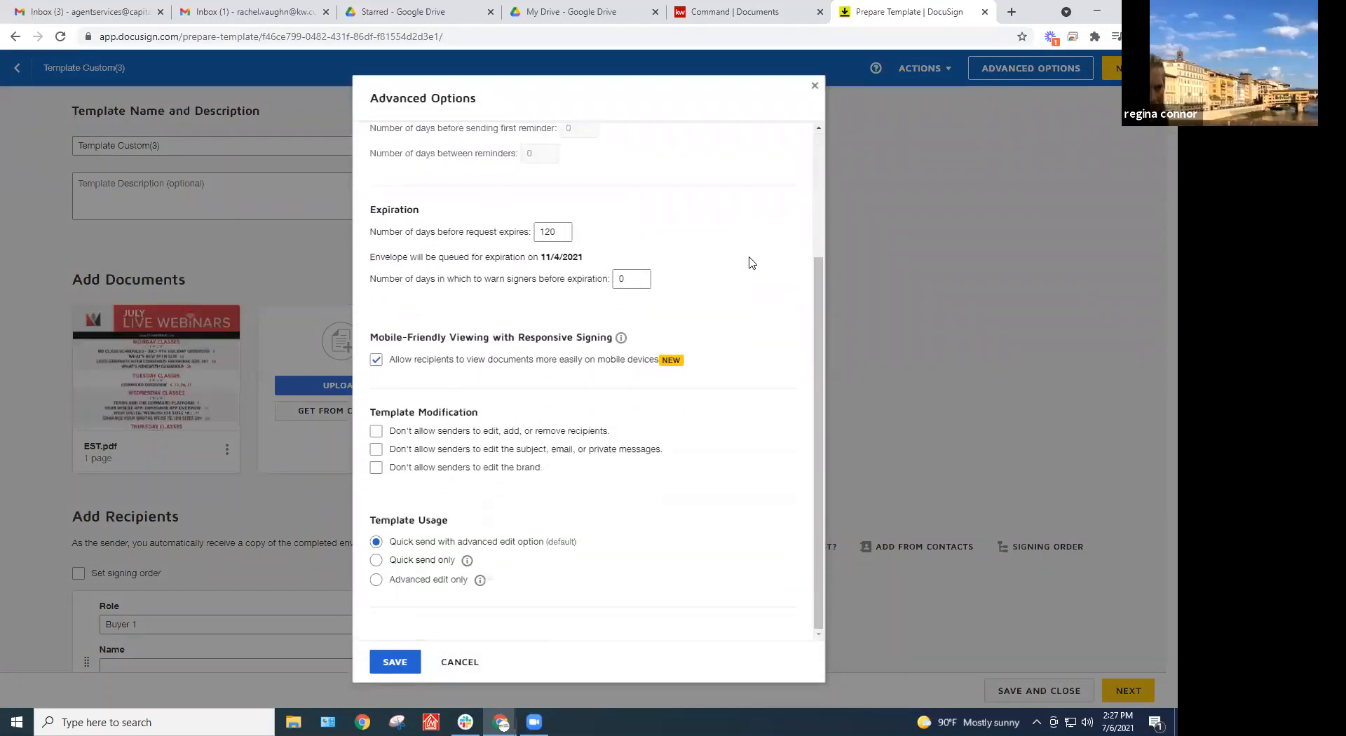
pyautogui.click(814, 88)
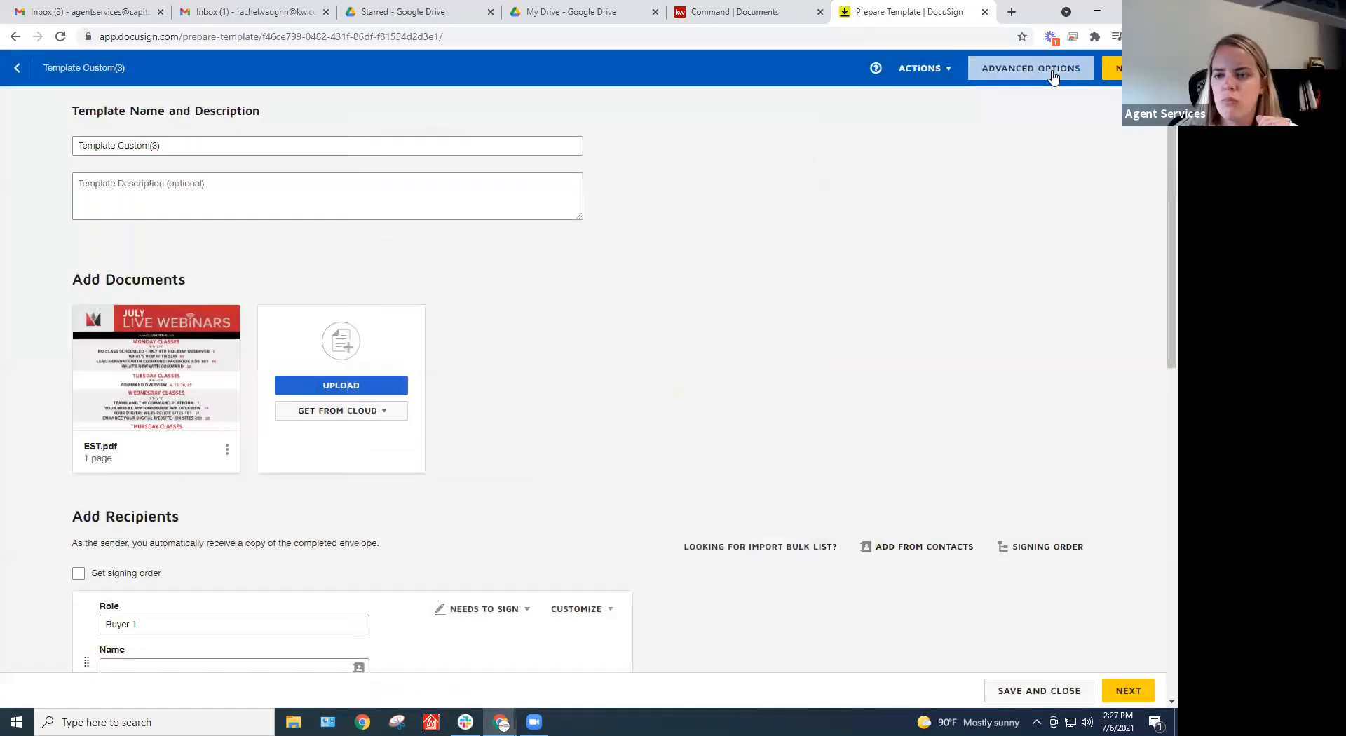
# Continue to field placement and save Template Custom(3), returning to My Templates
pyautogui.click(1052, 73)
pyautogui.click(812, 89)
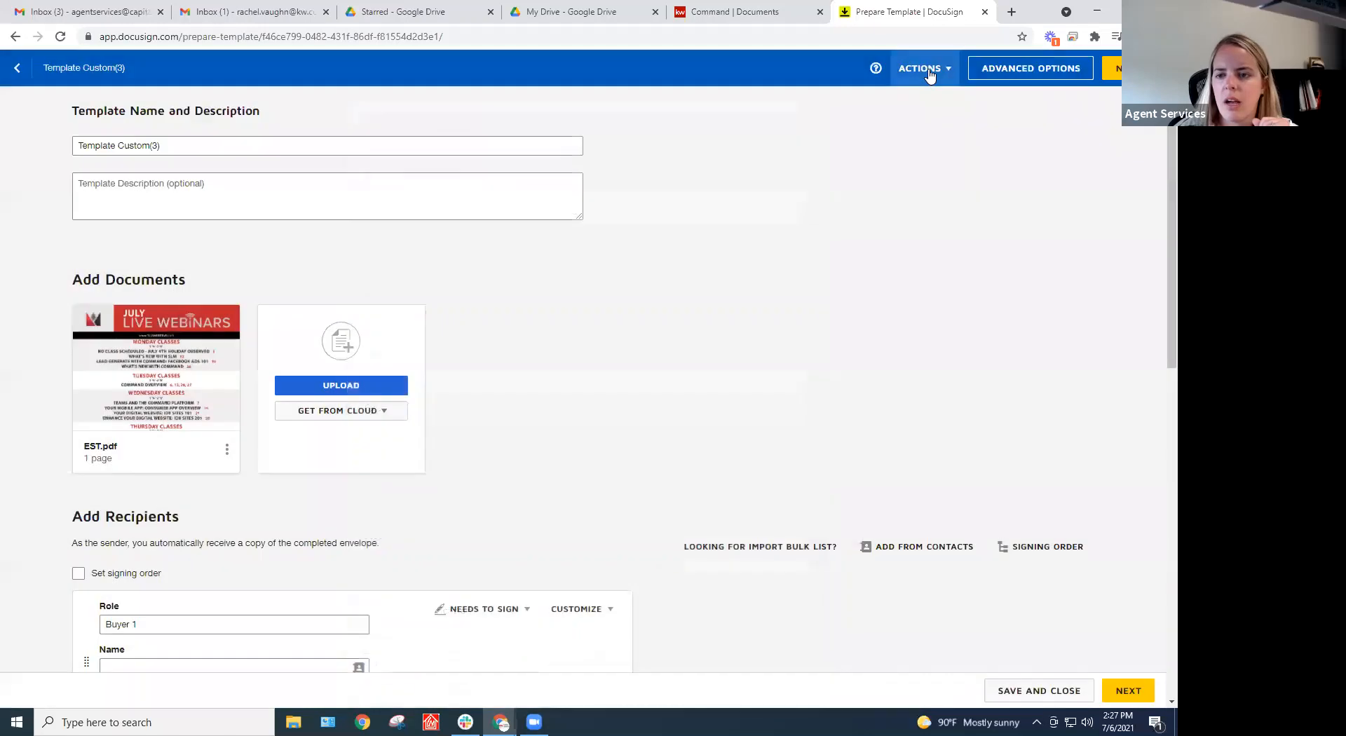
pyautogui.click(925, 68)
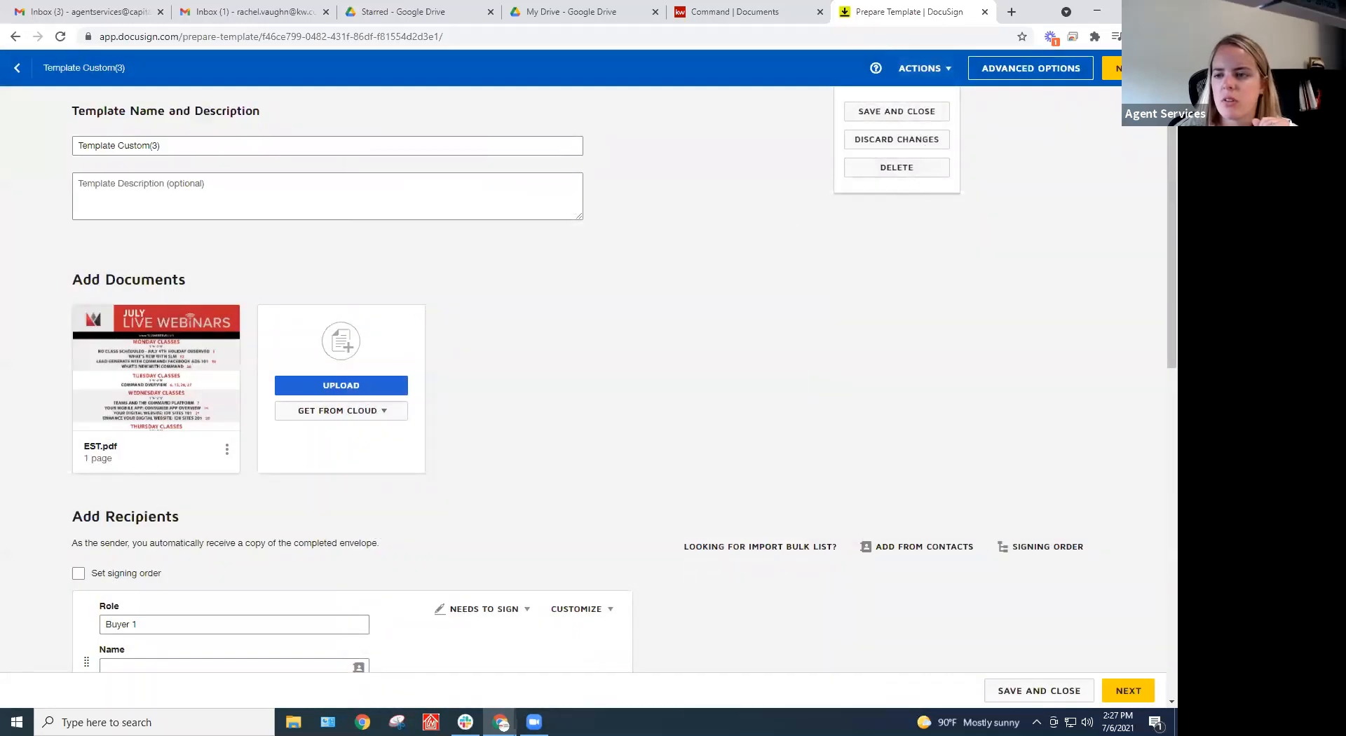
pyautogui.click(1111, 67)
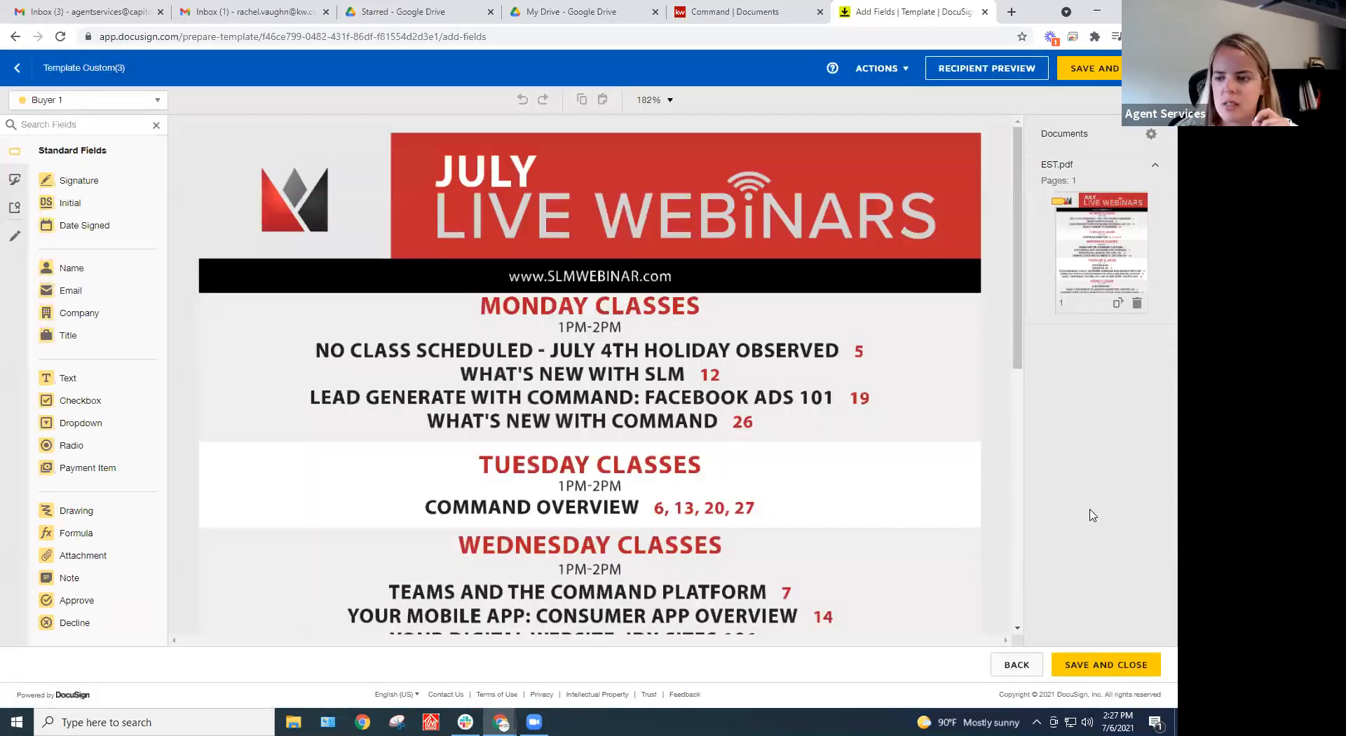
pyautogui.click(1097, 662)
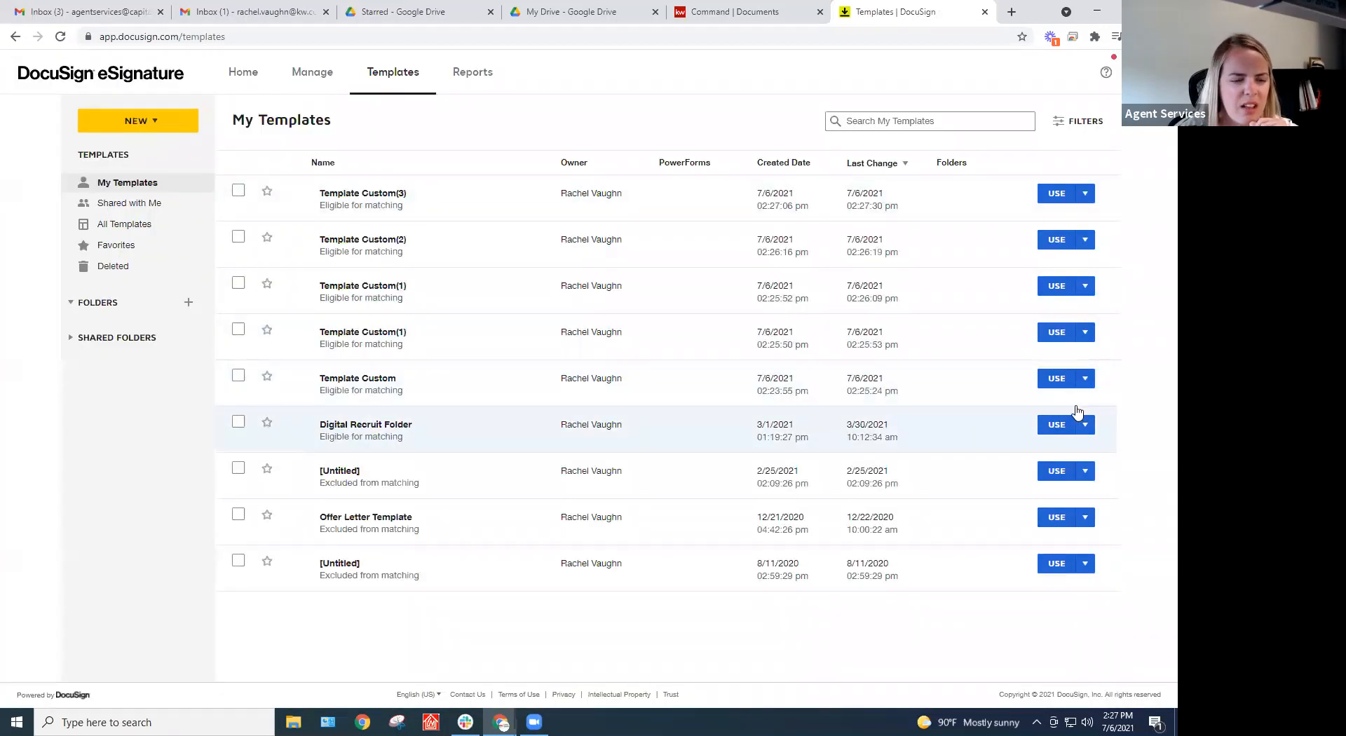
# Check Template Custom(3)'s options and Favorites, then open the Digital Recruit Folder template's actions
pyautogui.click(1091, 197)
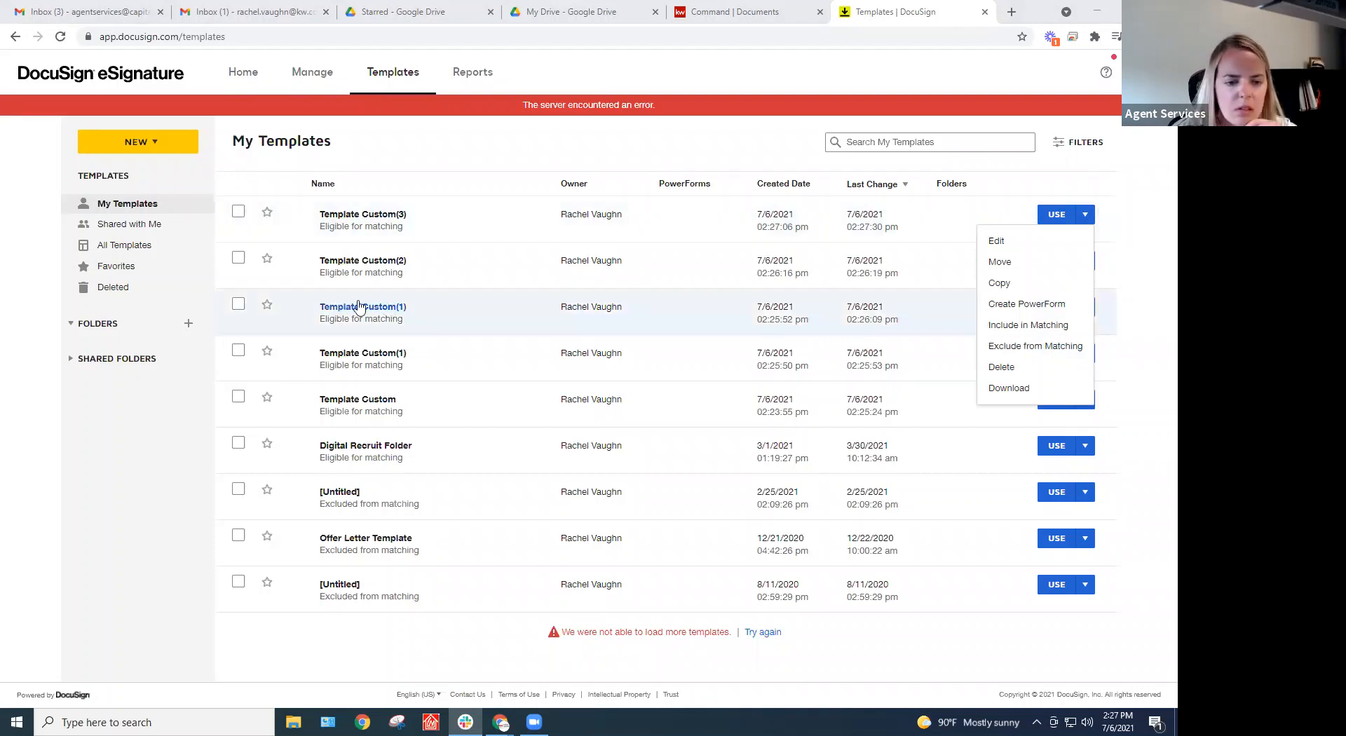
pyautogui.click(99, 449)
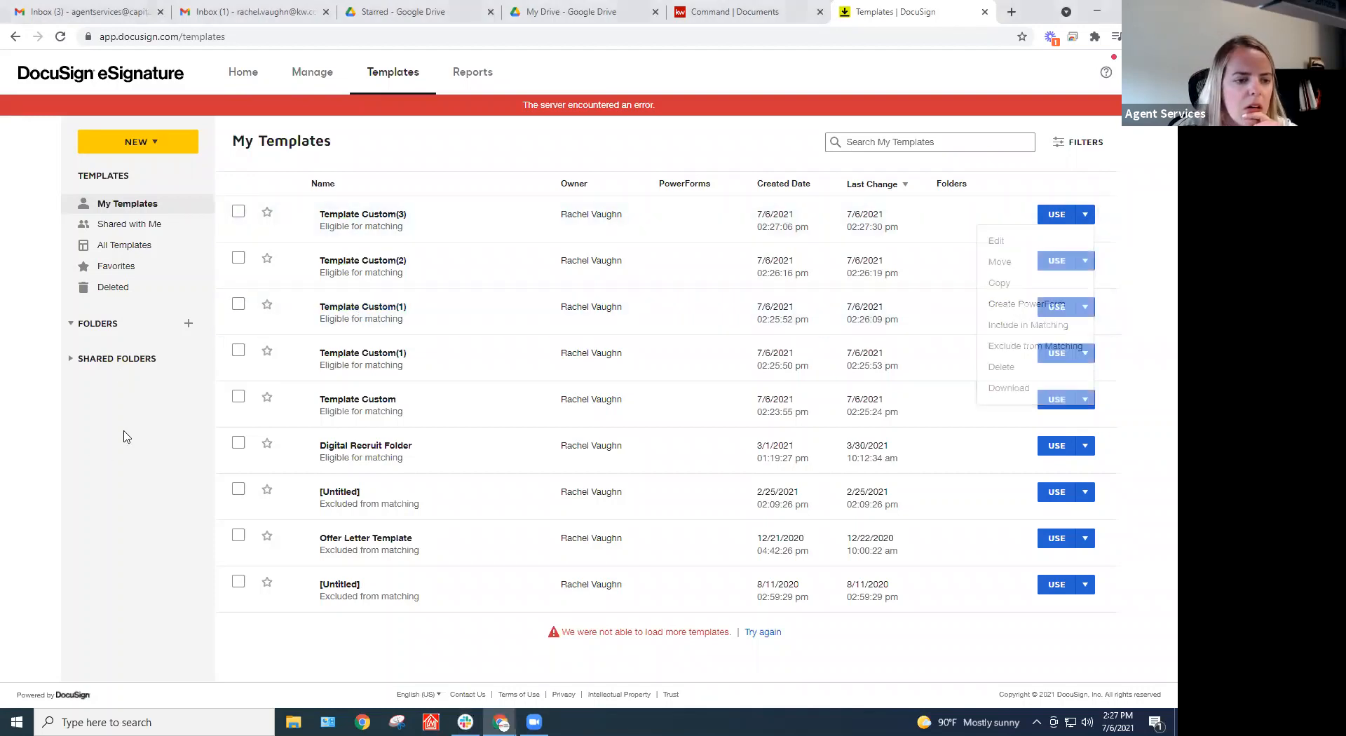
pyautogui.click(149, 267)
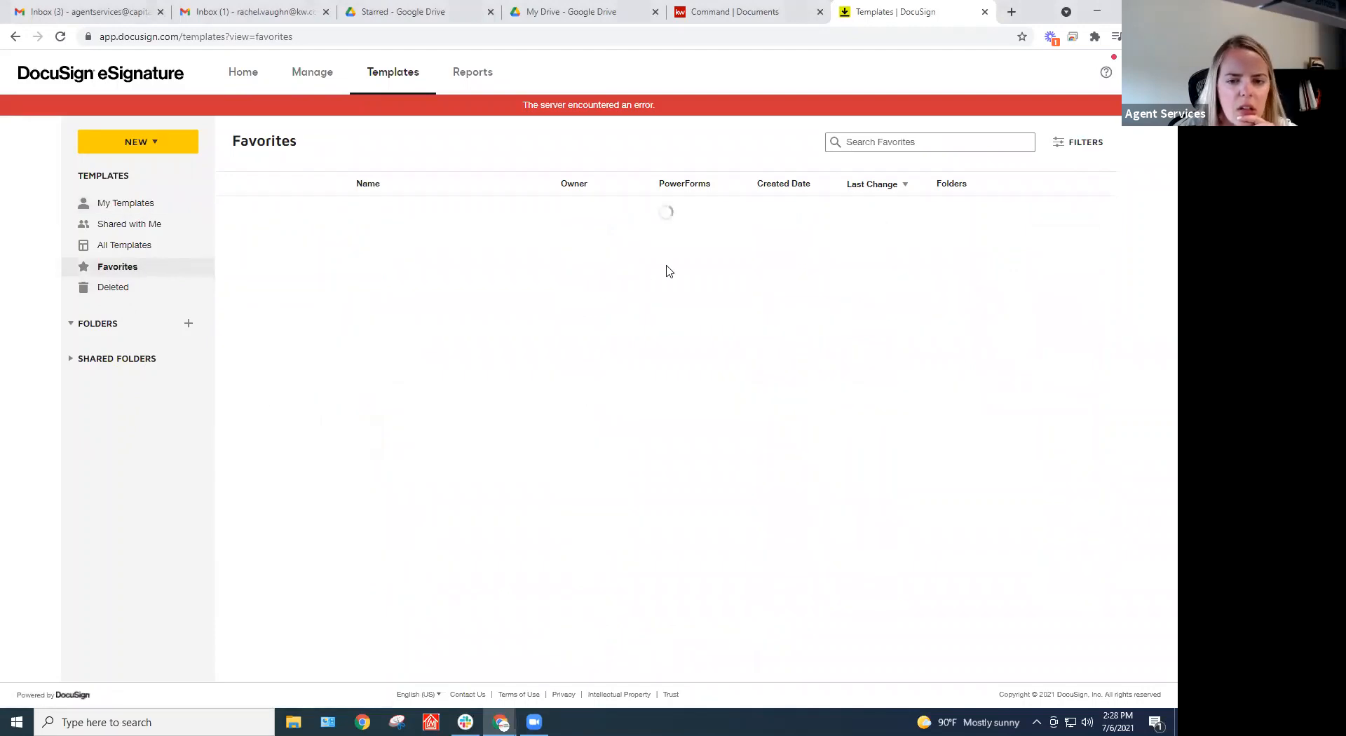
pyautogui.click(141, 203)
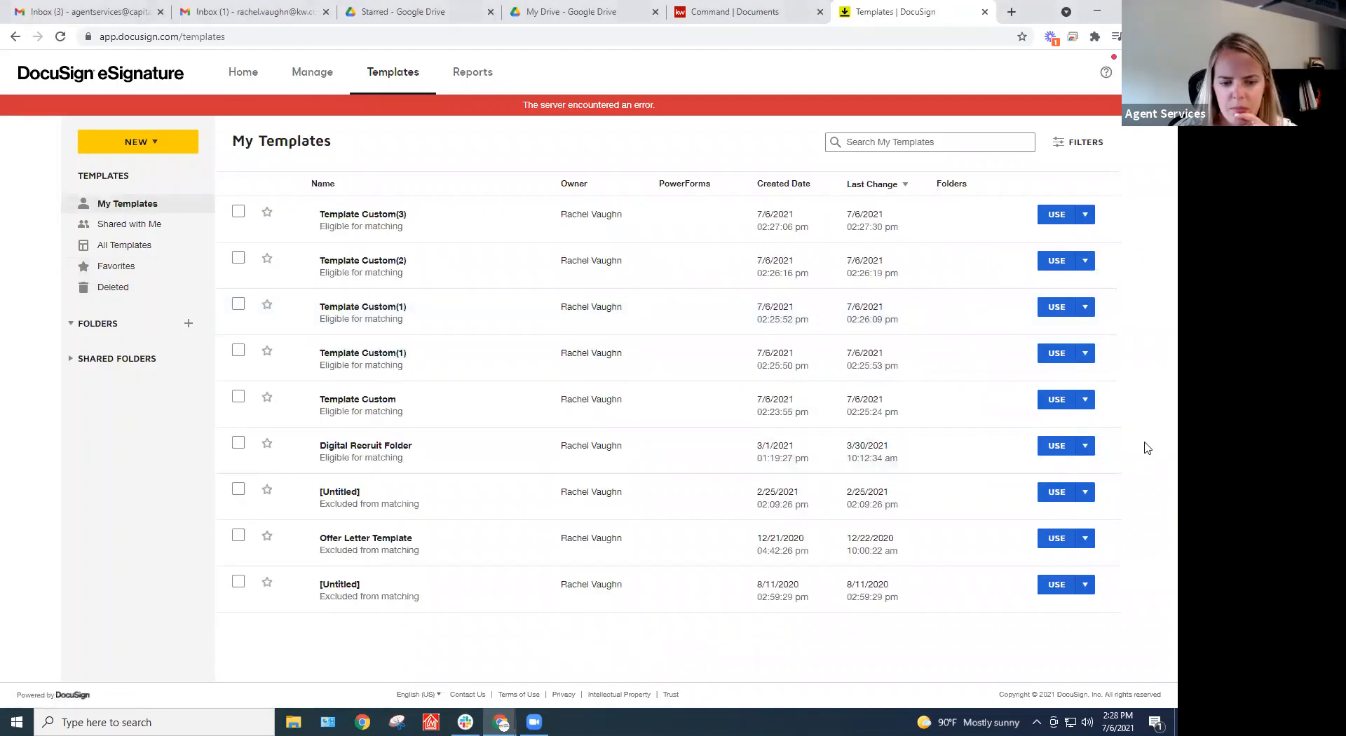
pyautogui.click(1085, 446)
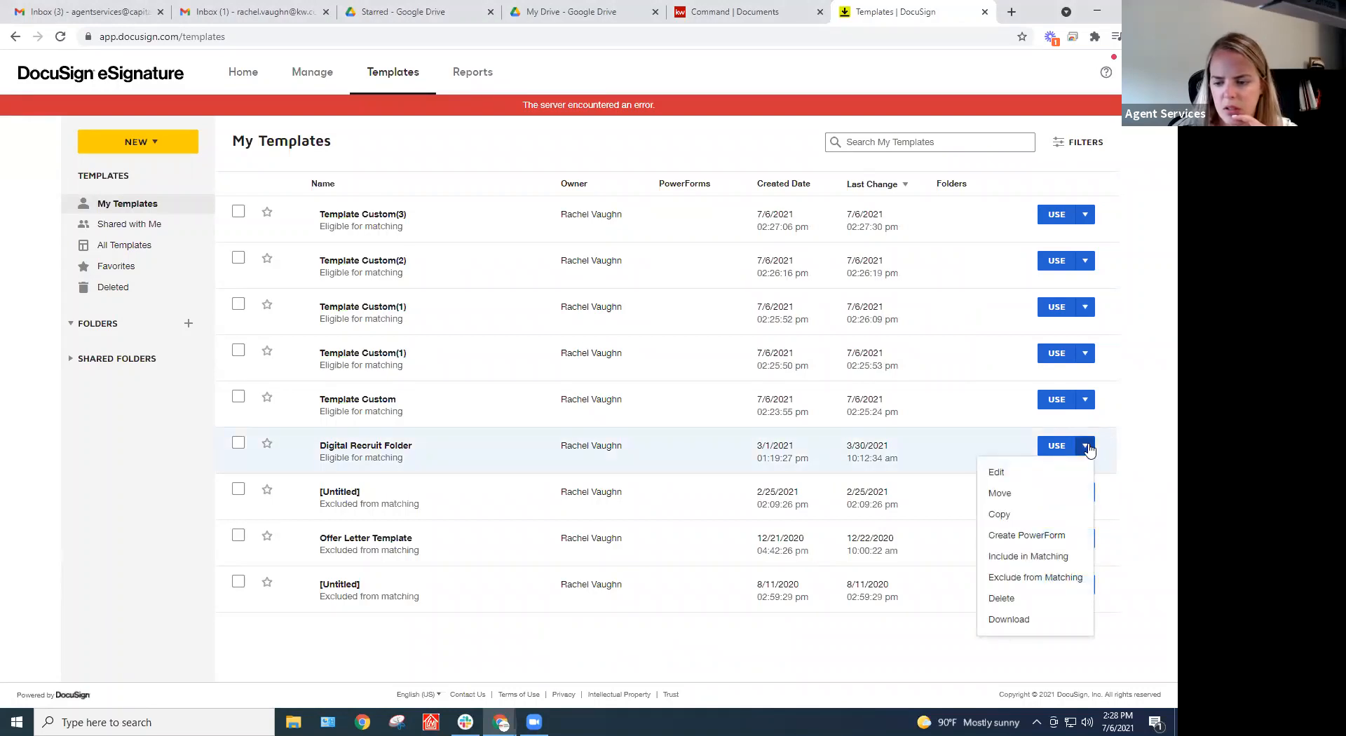
pyautogui.click(1000, 494)
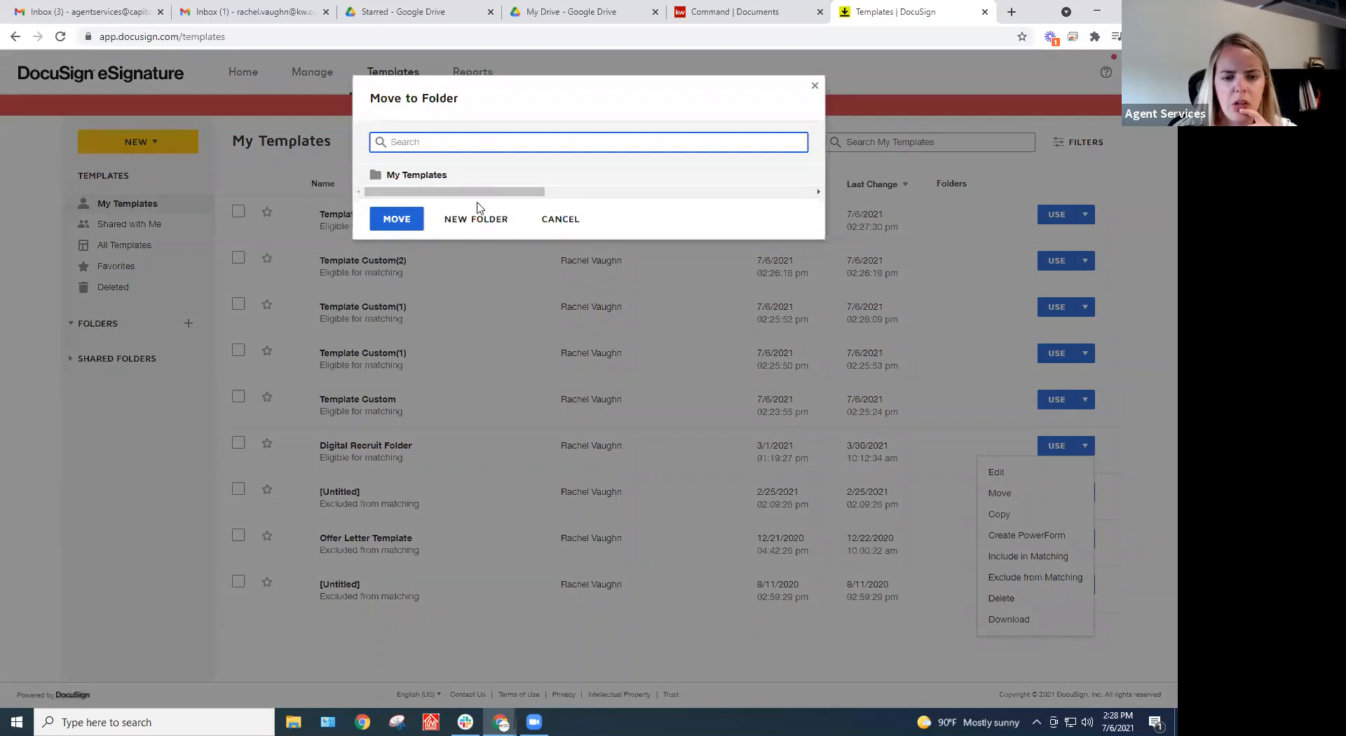
pyautogui.click(561, 220)
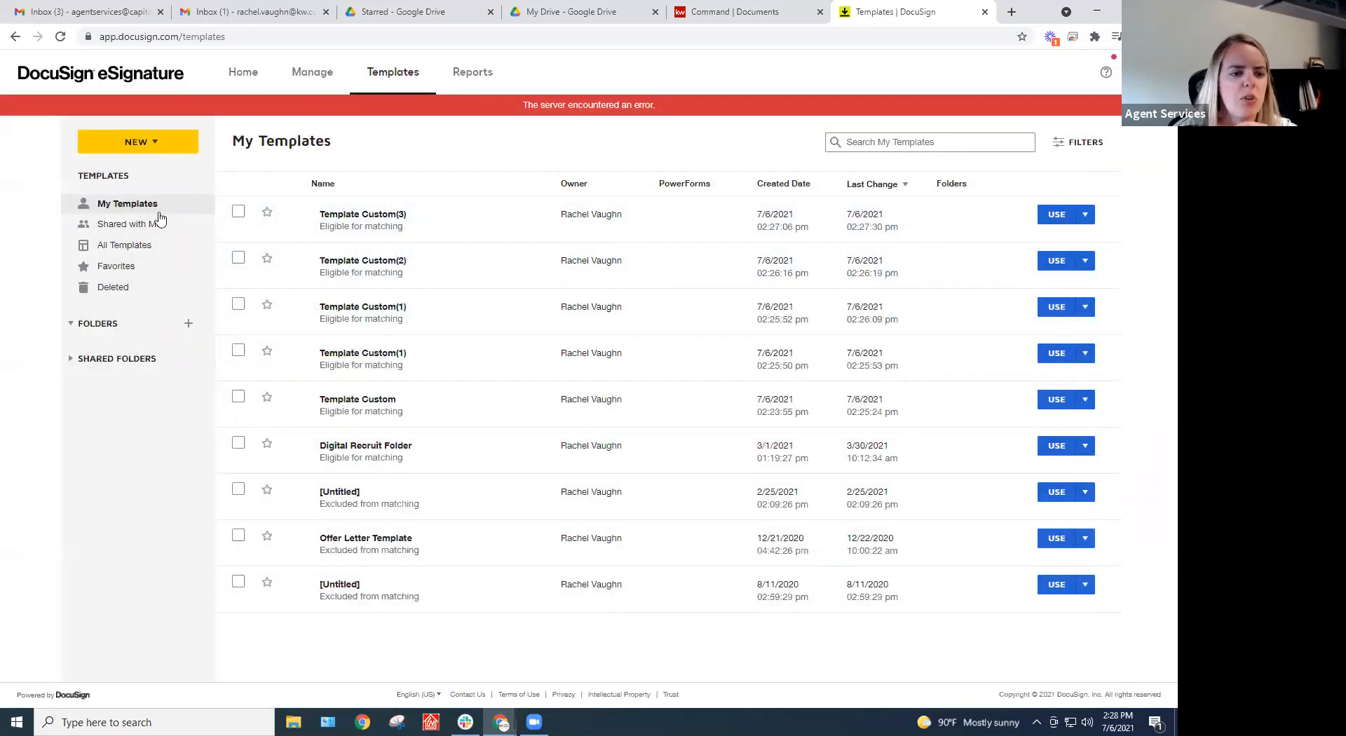
# Pass through the envelopes inbox and templates list to the Home dashboard (47 waiting, 2 expiring, 39 completed)
pyautogui.click(1089, 217)
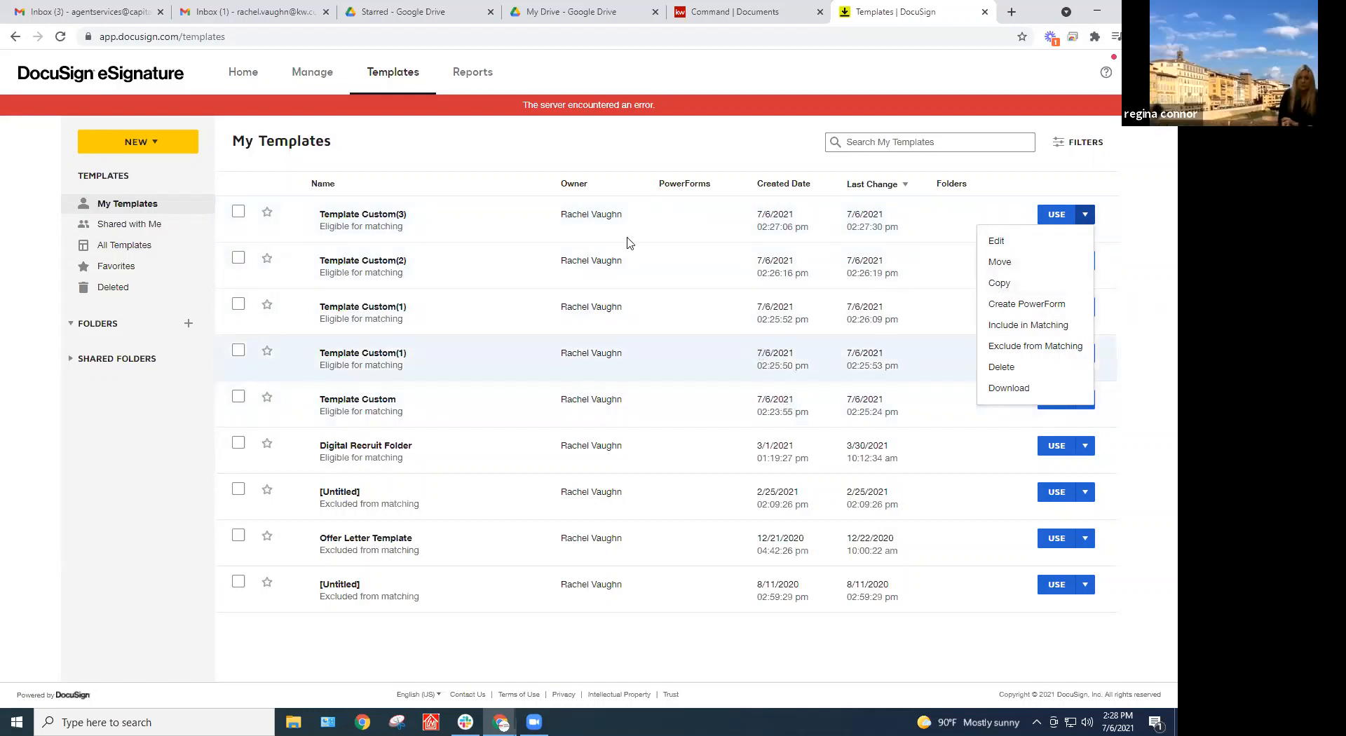
pyautogui.click(311, 76)
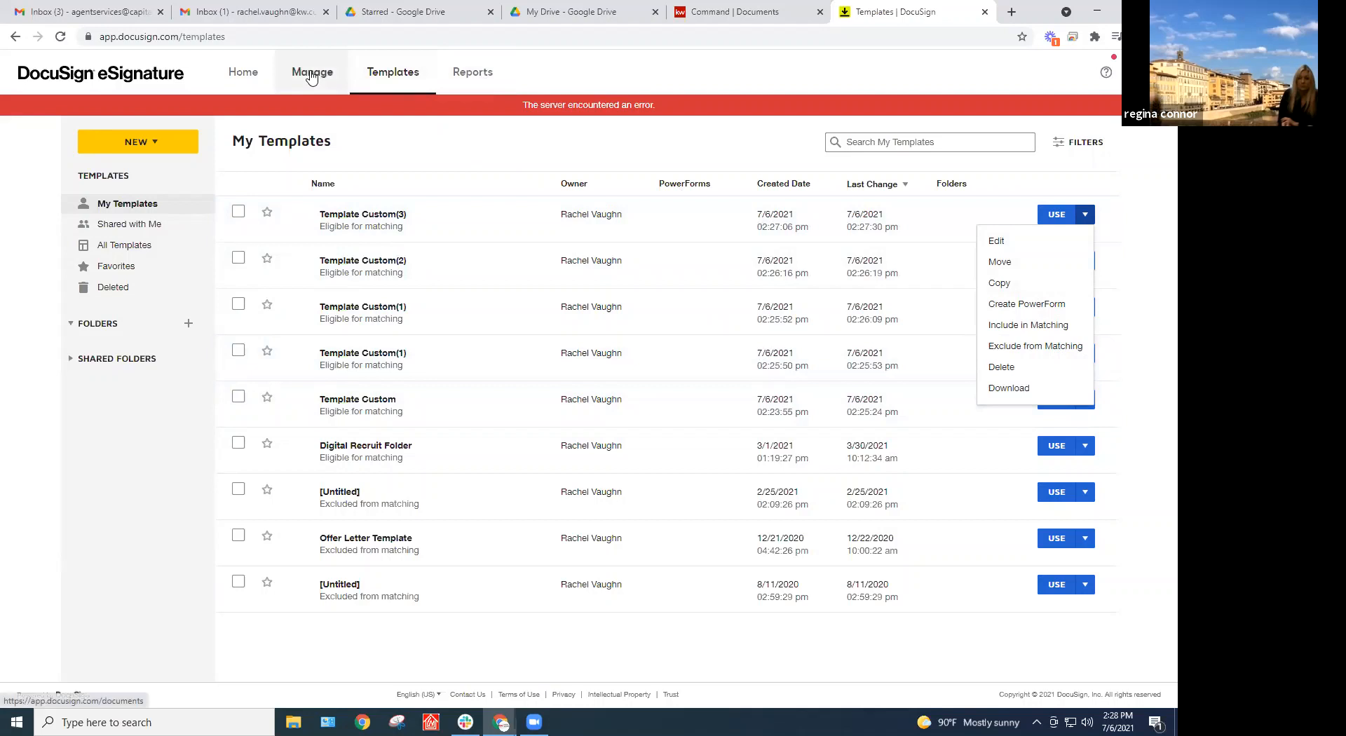
pyautogui.click(408, 85)
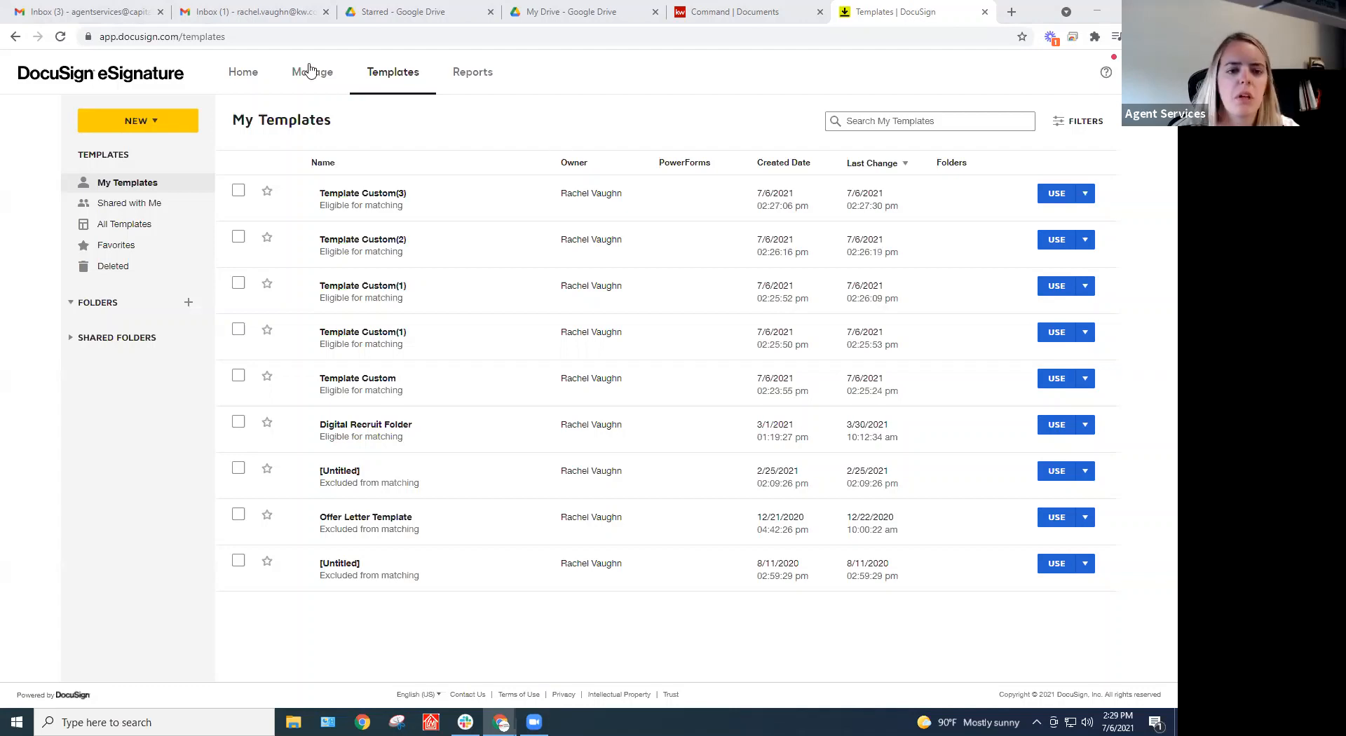
pyautogui.click(226, 72)
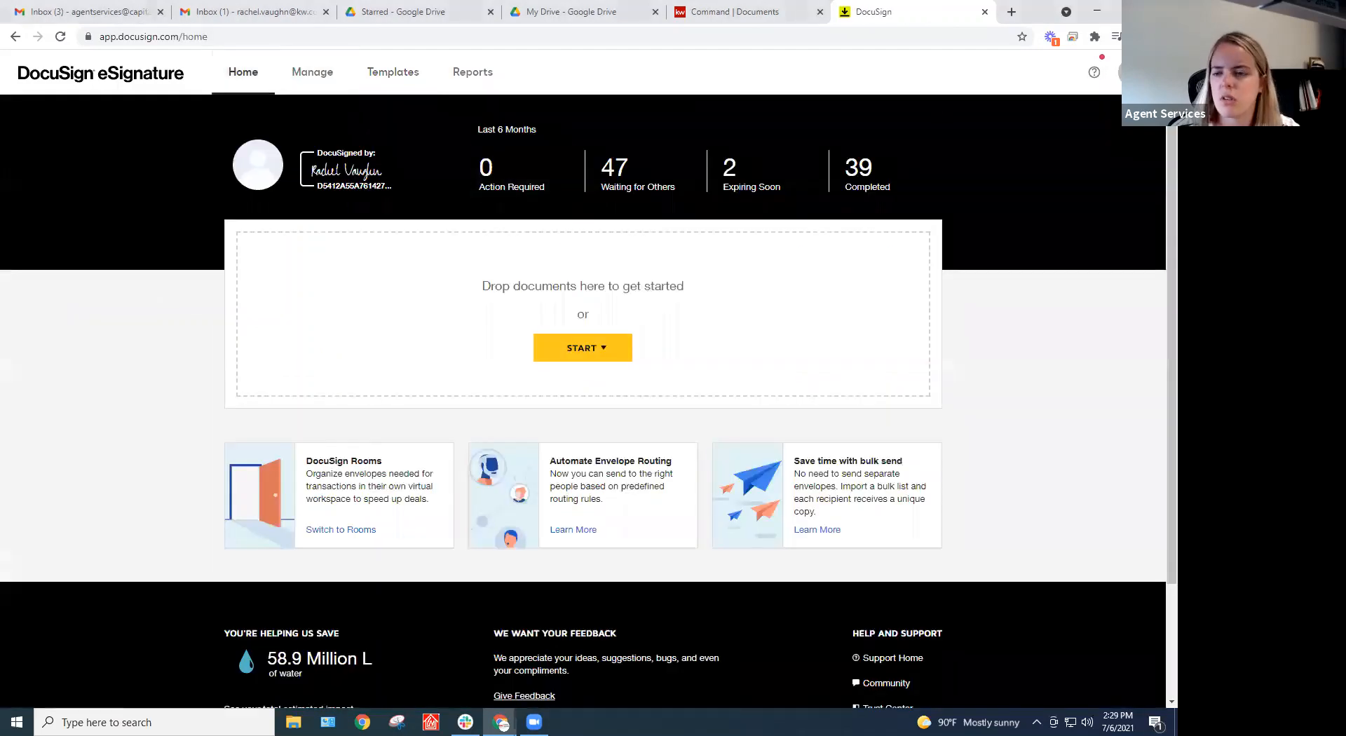
# Switch from DocuSign eSignature to DocuSign Rooms through the account menu
pyautogui.click(1126, 71)
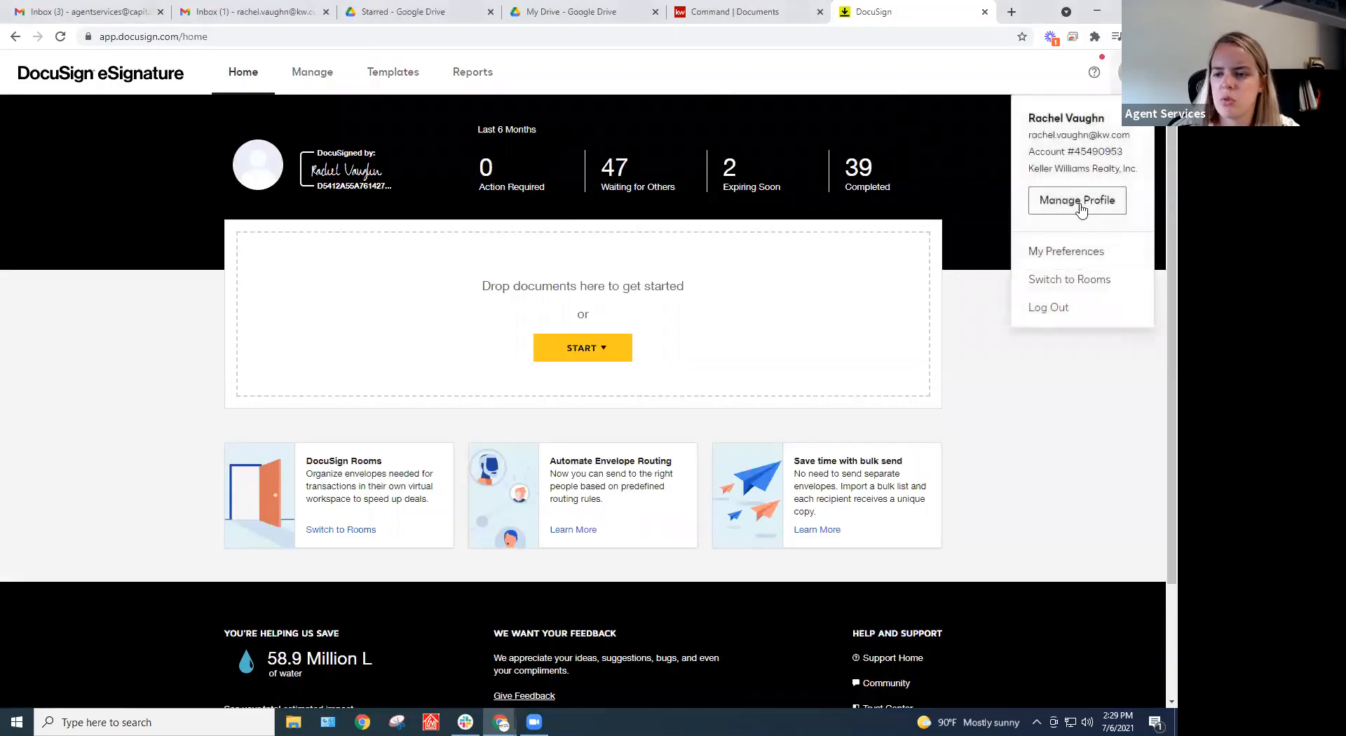
pyautogui.click(1064, 284)
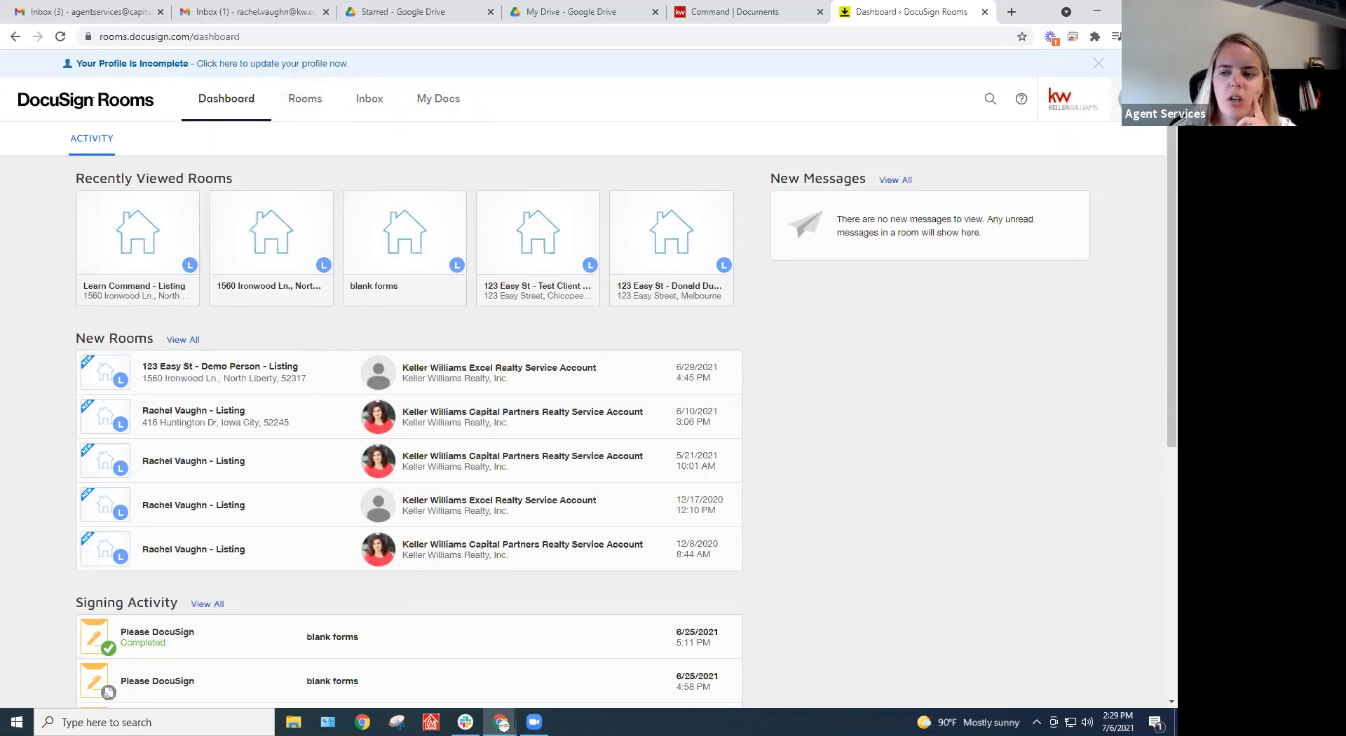
# Open Rooms Preferences and view Integrations, with Dropbox, Google Drive and Box switched on
pyautogui.click(1132, 99)
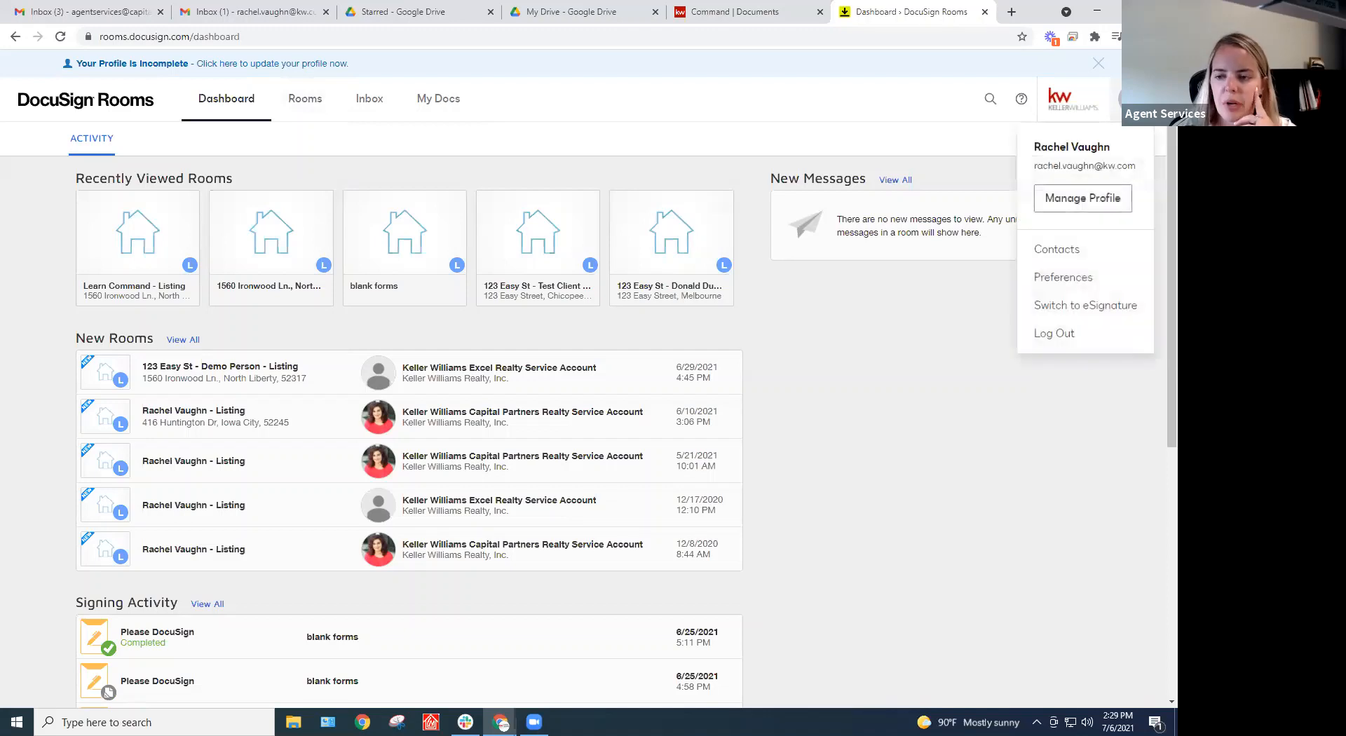
pyautogui.click(1067, 277)
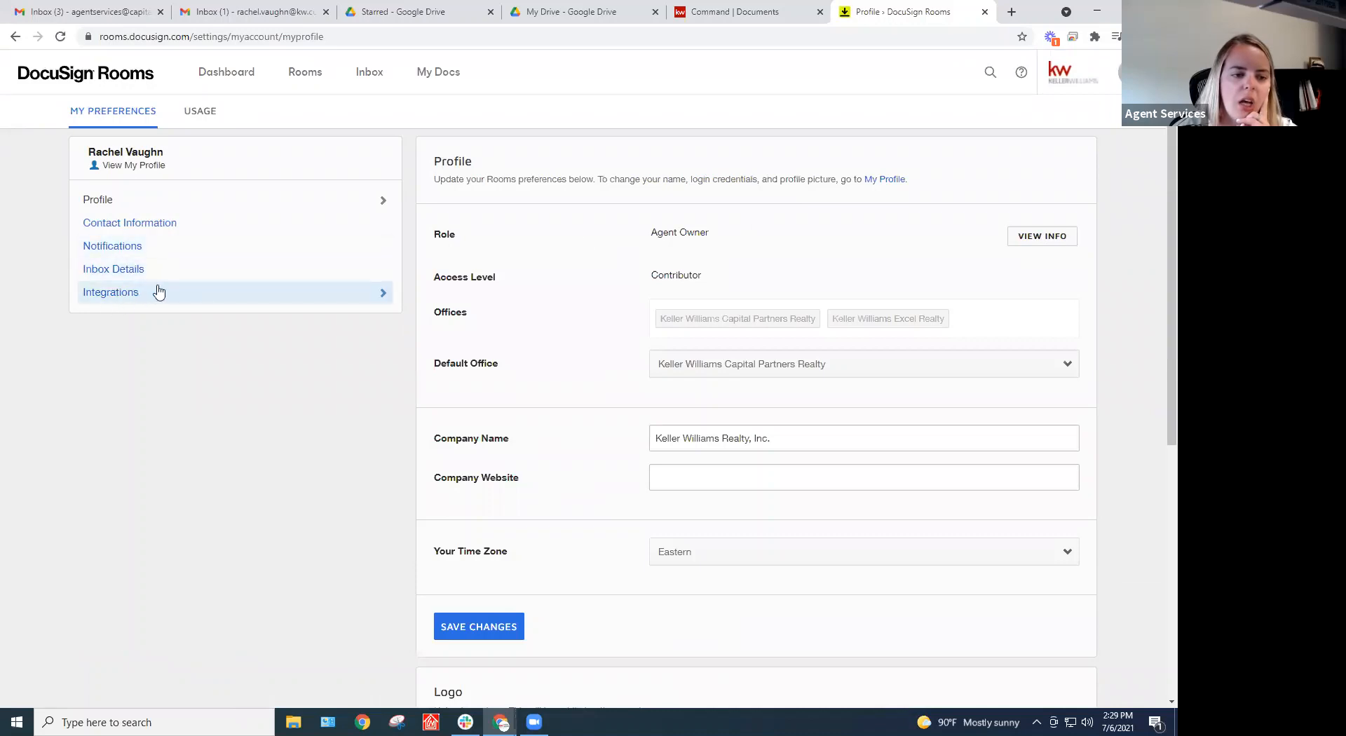
pyautogui.click(117, 297)
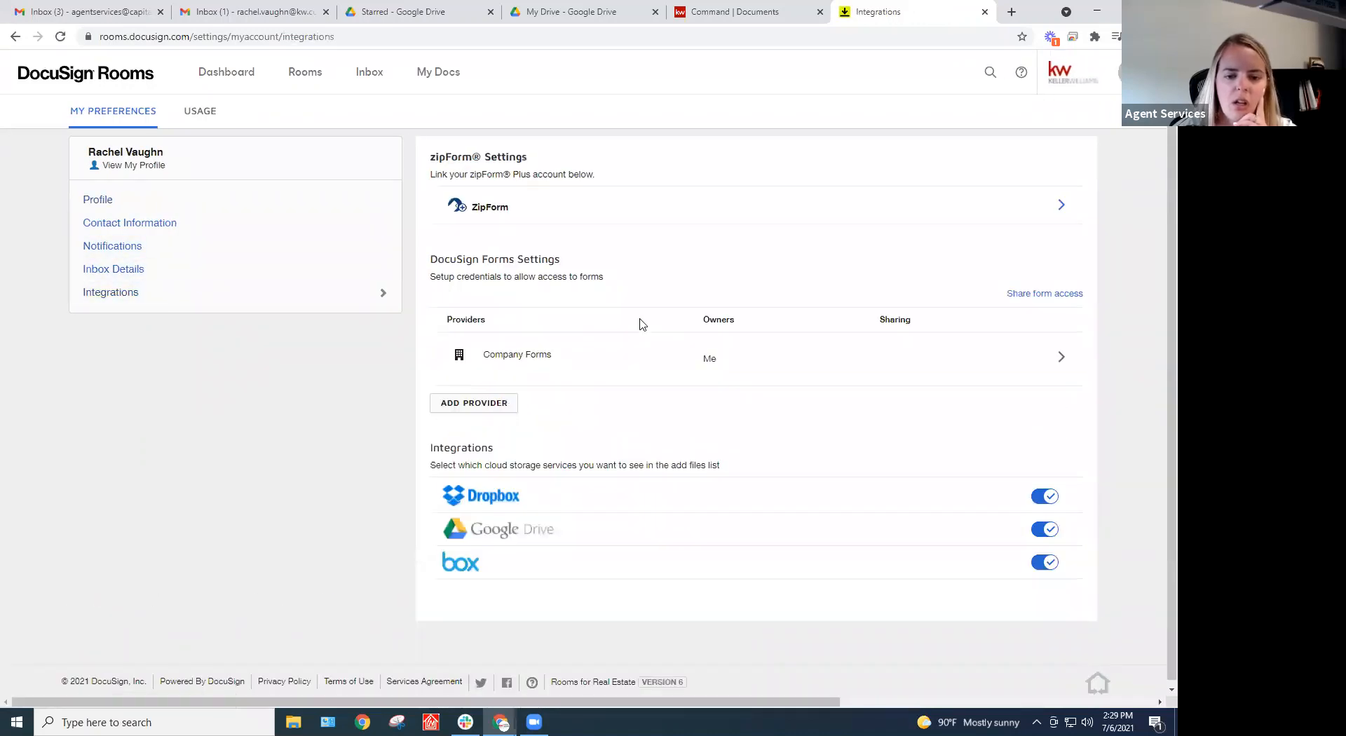
pyautogui.scroll(-1, 844, 312)
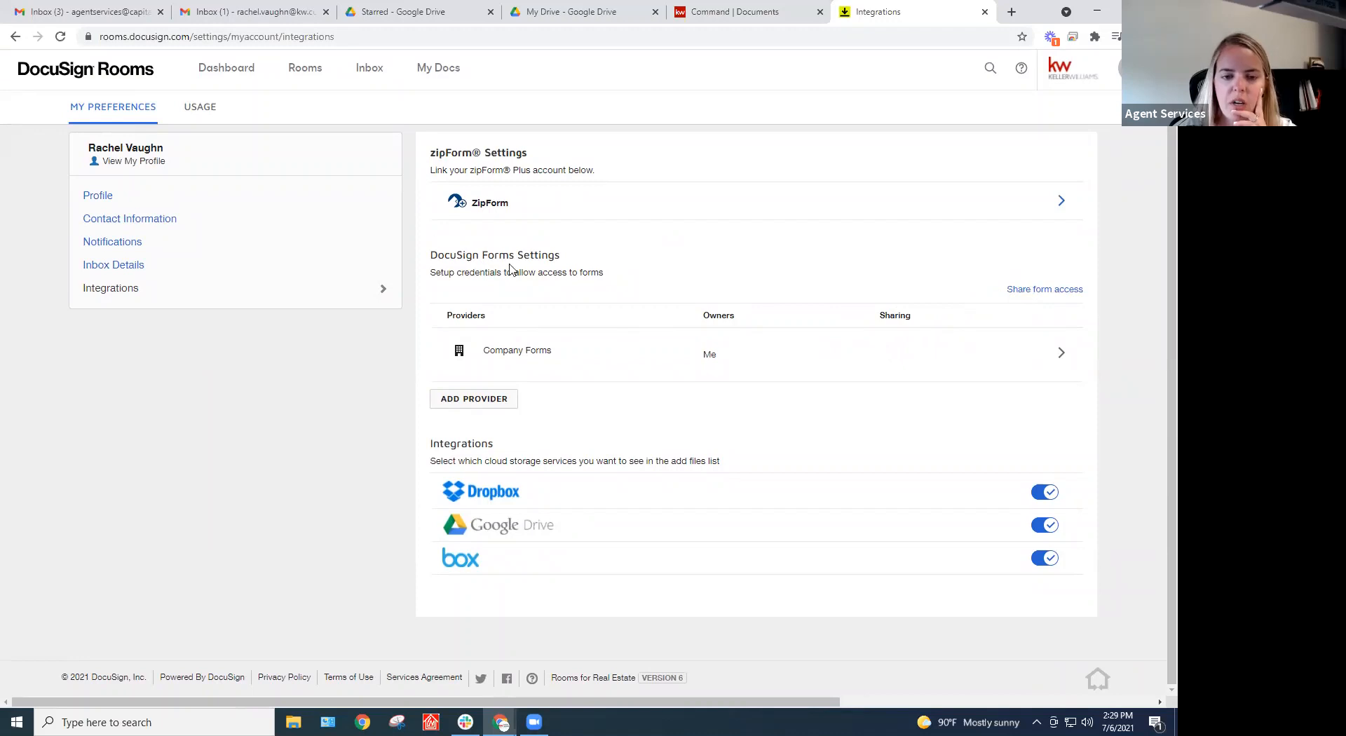
# Review form-sharing members without sharing, then bring up the forms provider choices (NAR, Northwest MLS)
pyautogui.click(1042, 293)
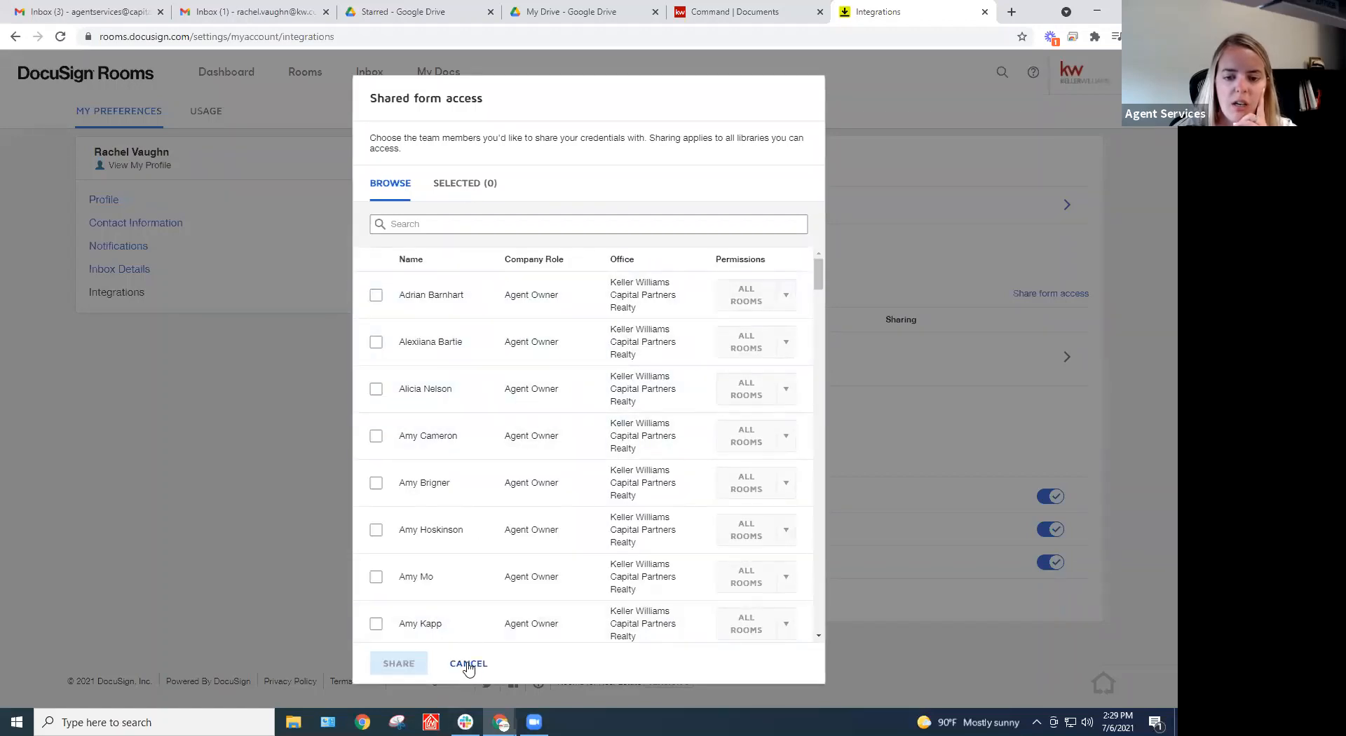
pyautogui.scroll(-10, 529, 441)
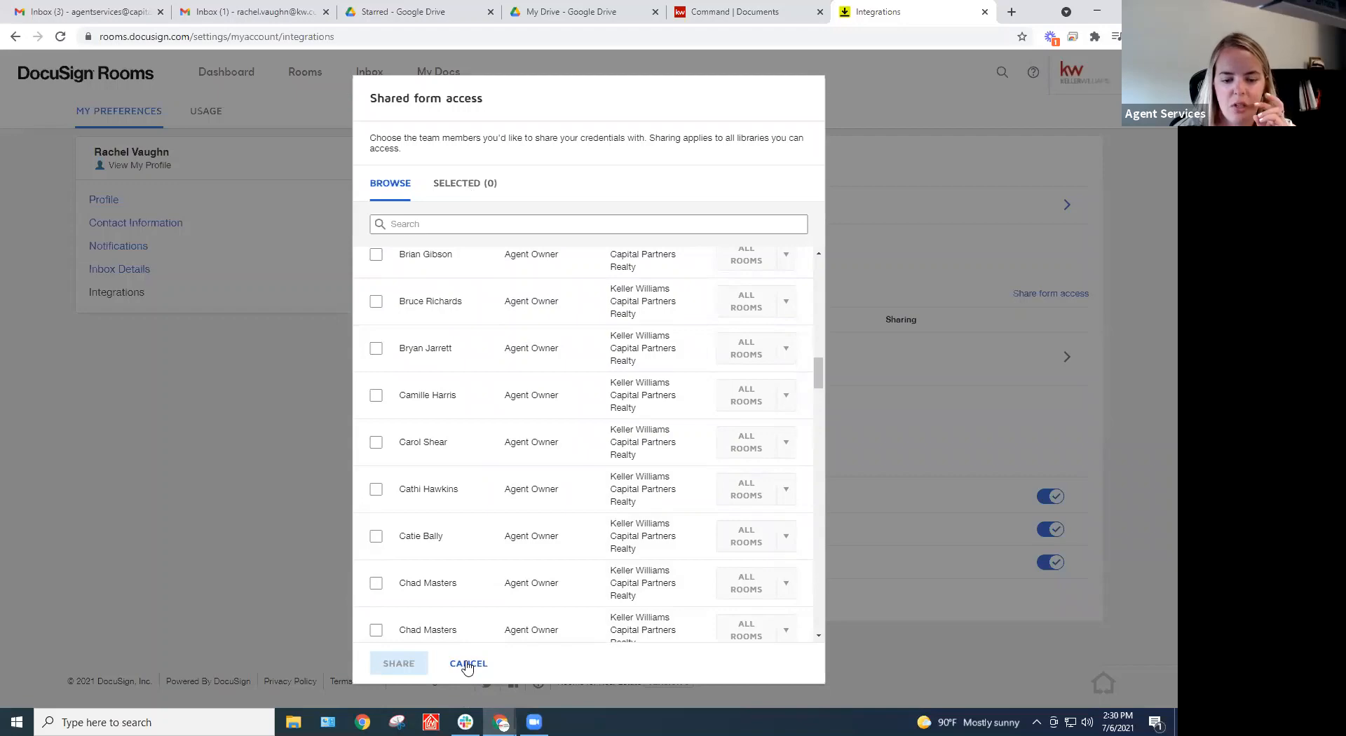
pyautogui.click(467, 663)
pyautogui.click(481, 405)
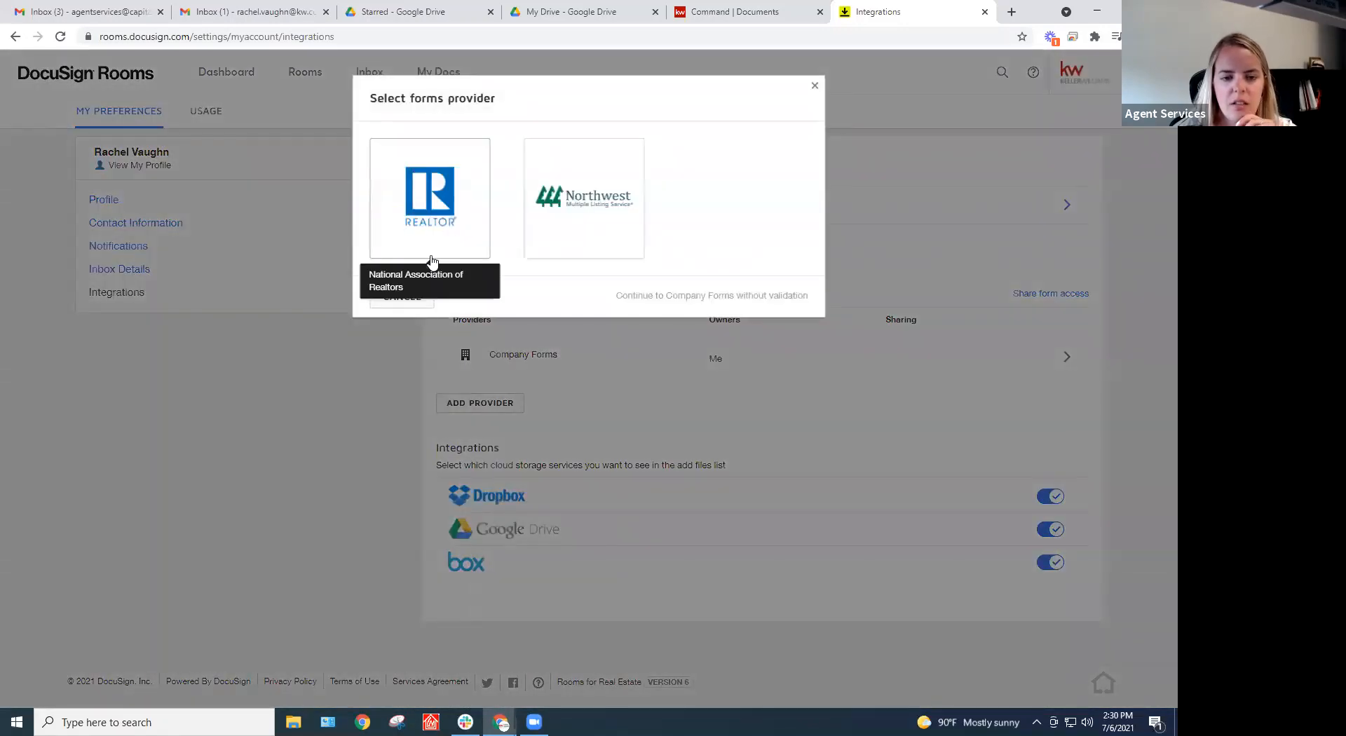
pyautogui.click(438, 210)
pyautogui.click(490, 190)
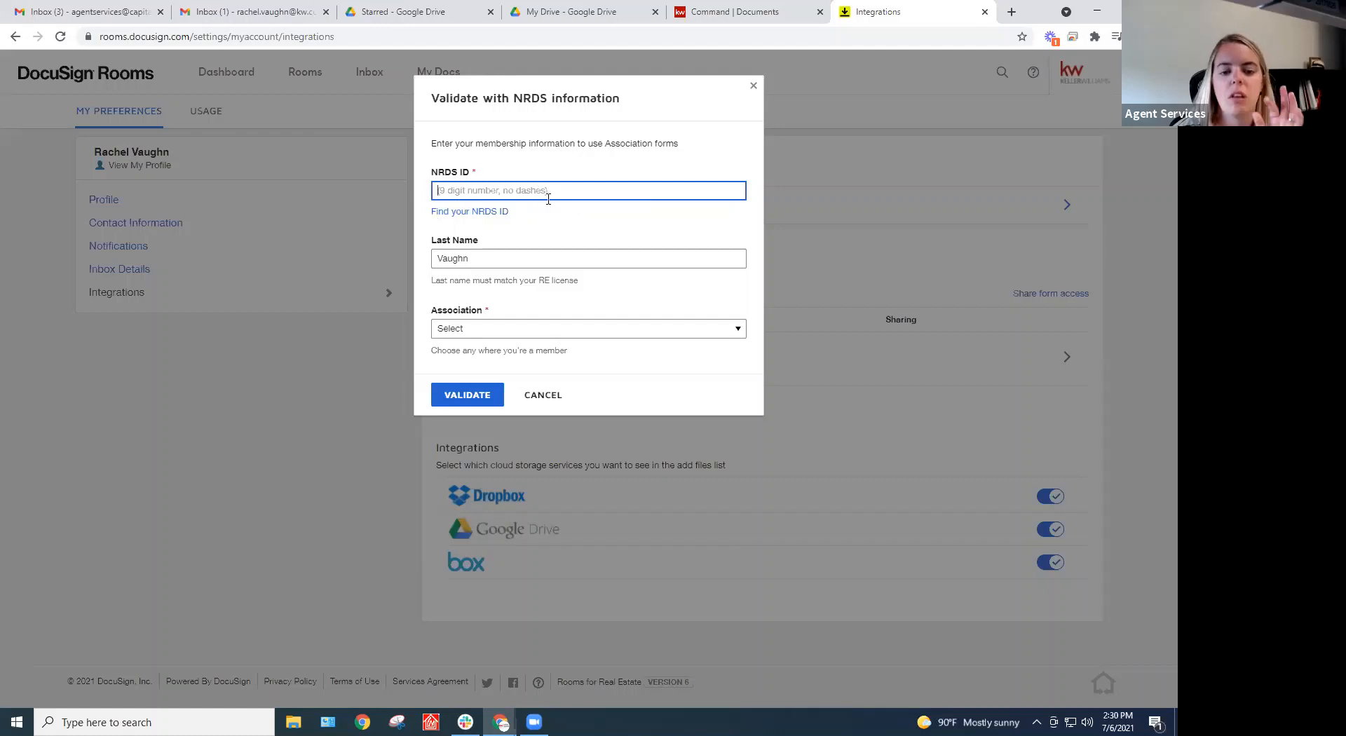
pyautogui.click(552, 329)
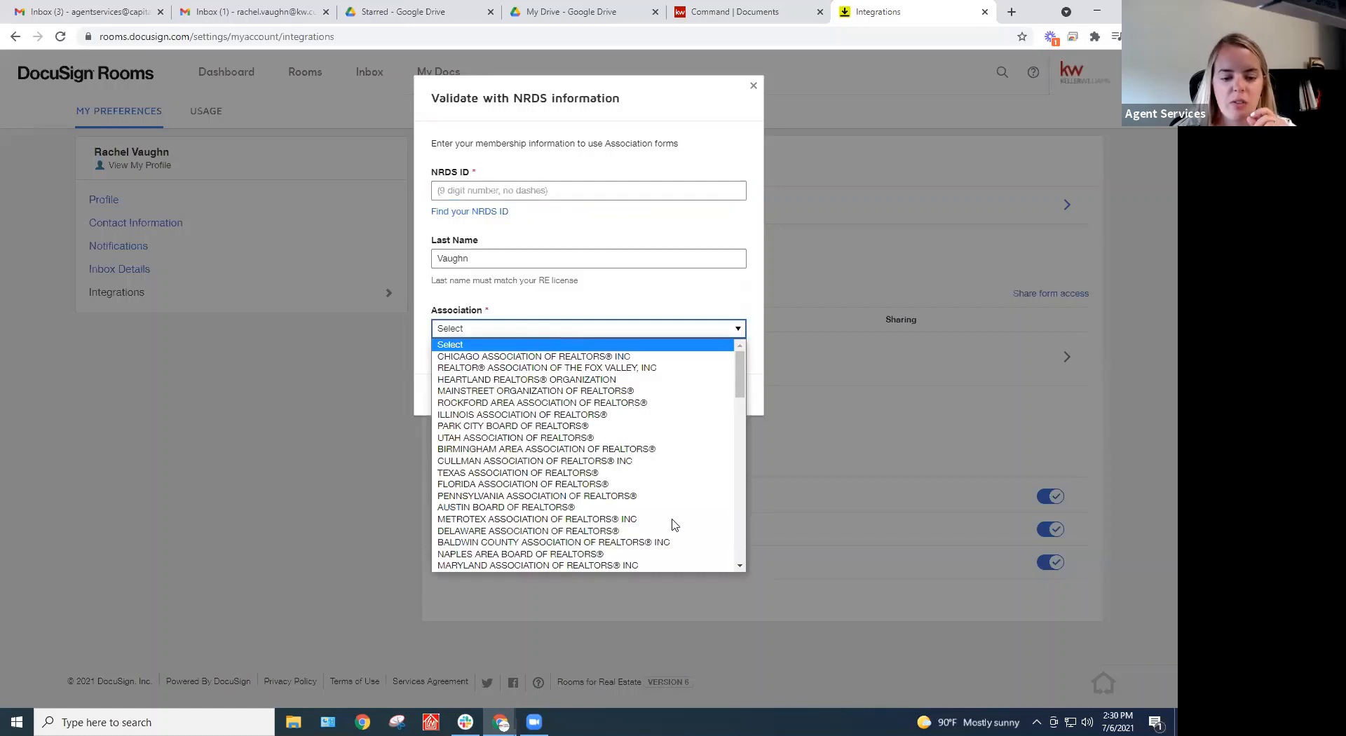
pyautogui.scroll(-10, 672, 524)
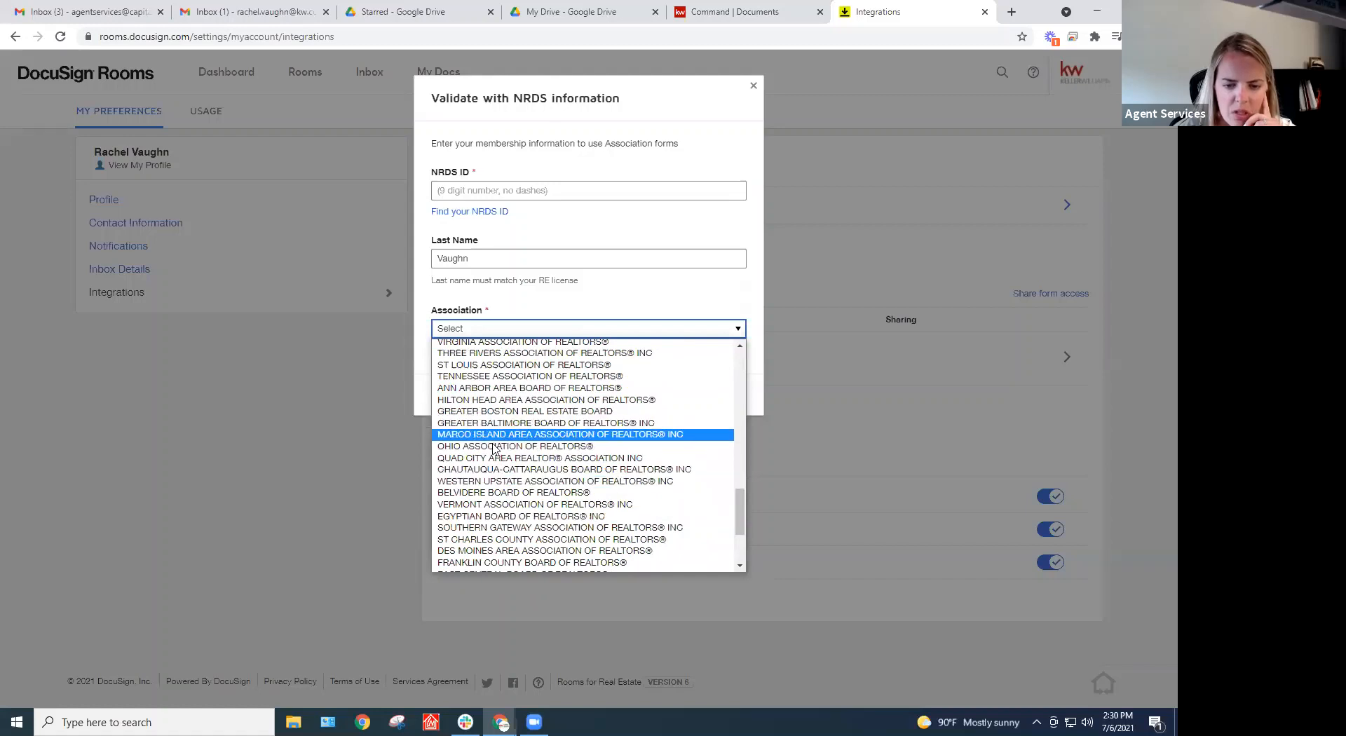
pyautogui.scroll(-3, 565, 462)
pyautogui.click(615, 579)
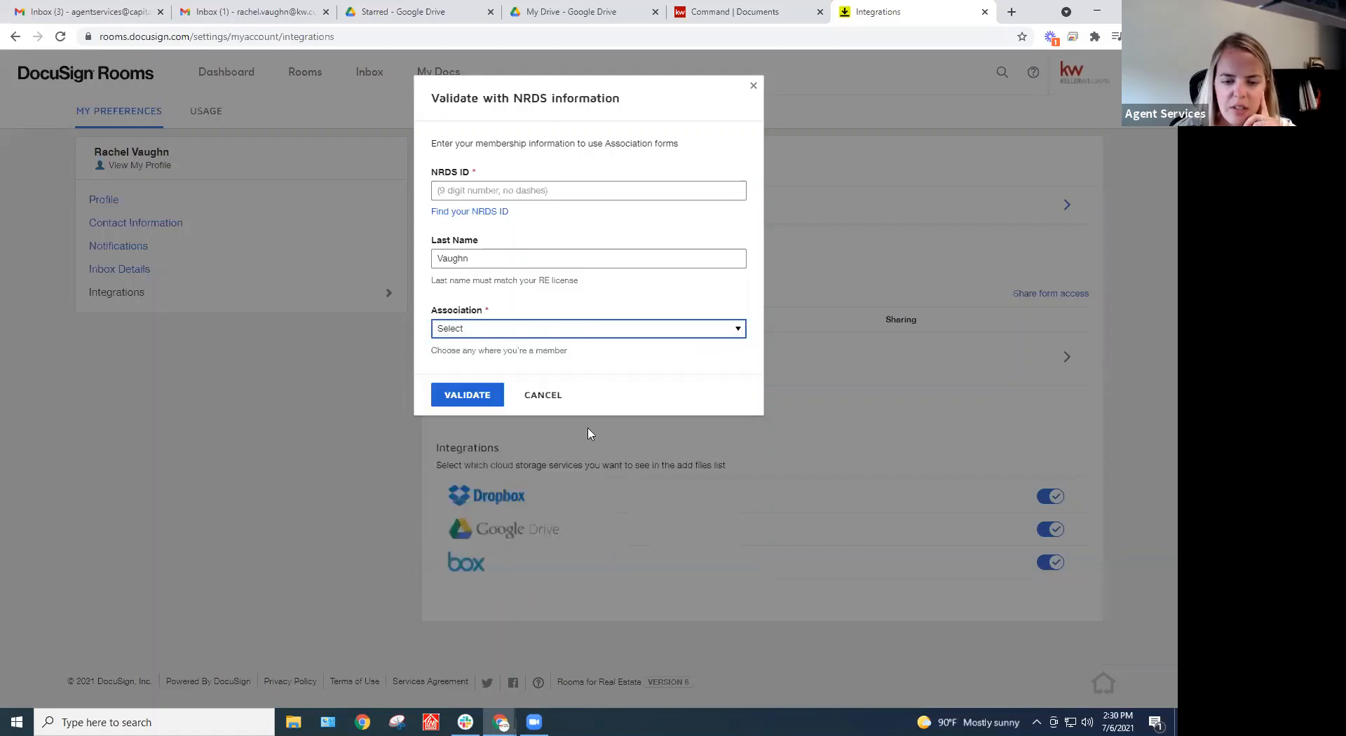
pyautogui.click(484, 329)
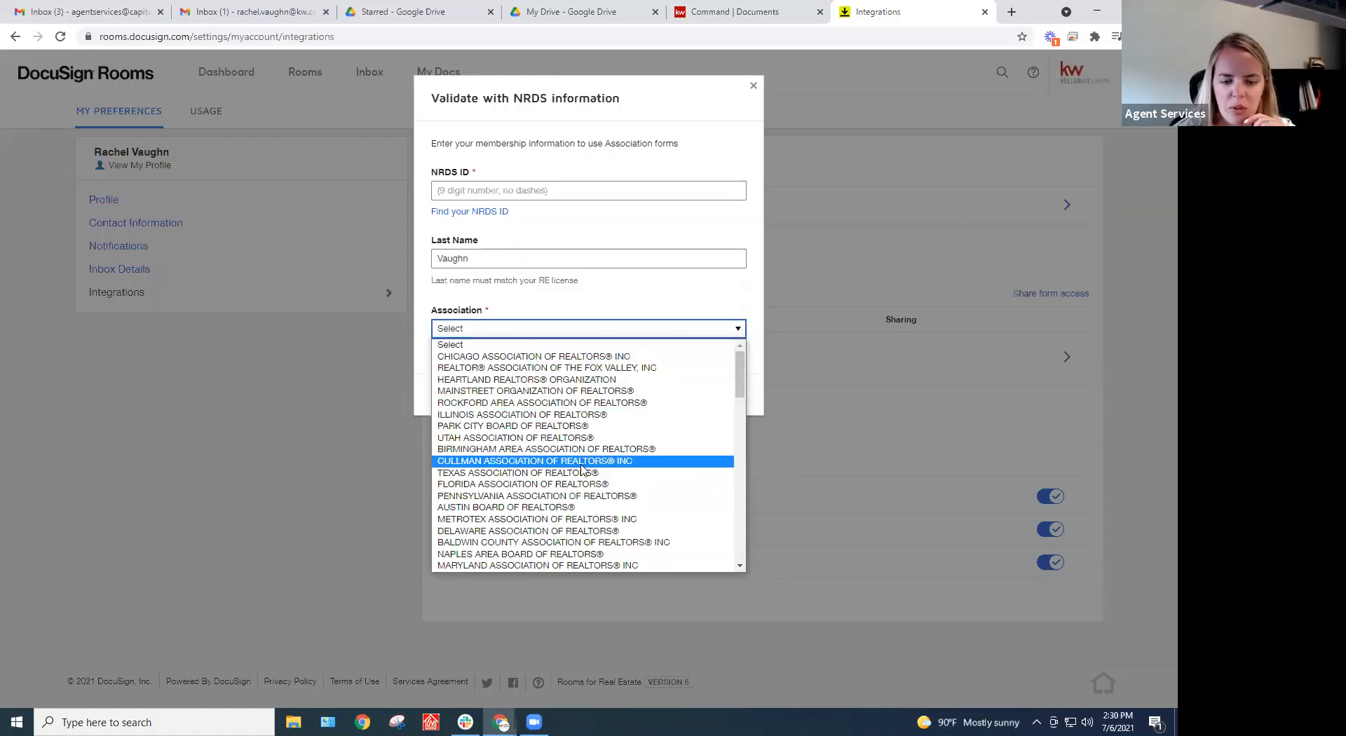
pyautogui.scroll(-5, 579, 457)
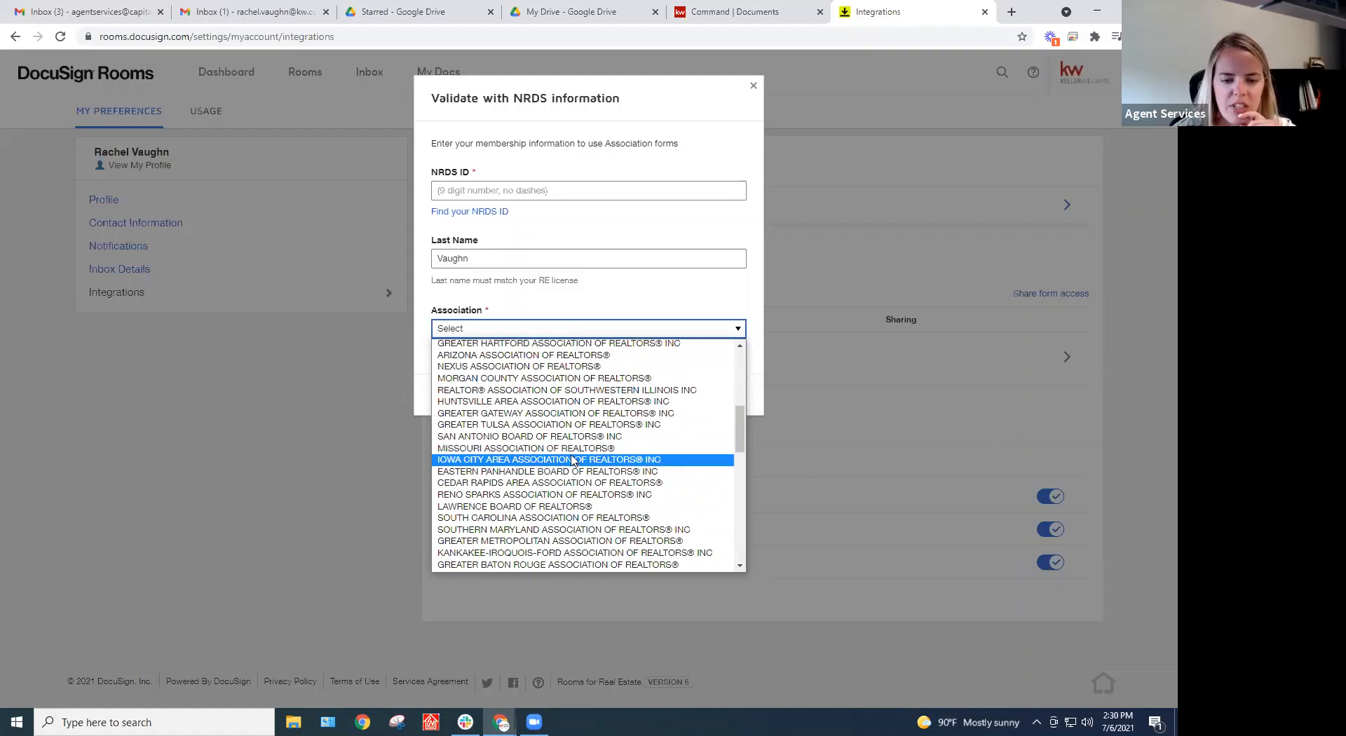
pyautogui.scroll(-2, 572, 455)
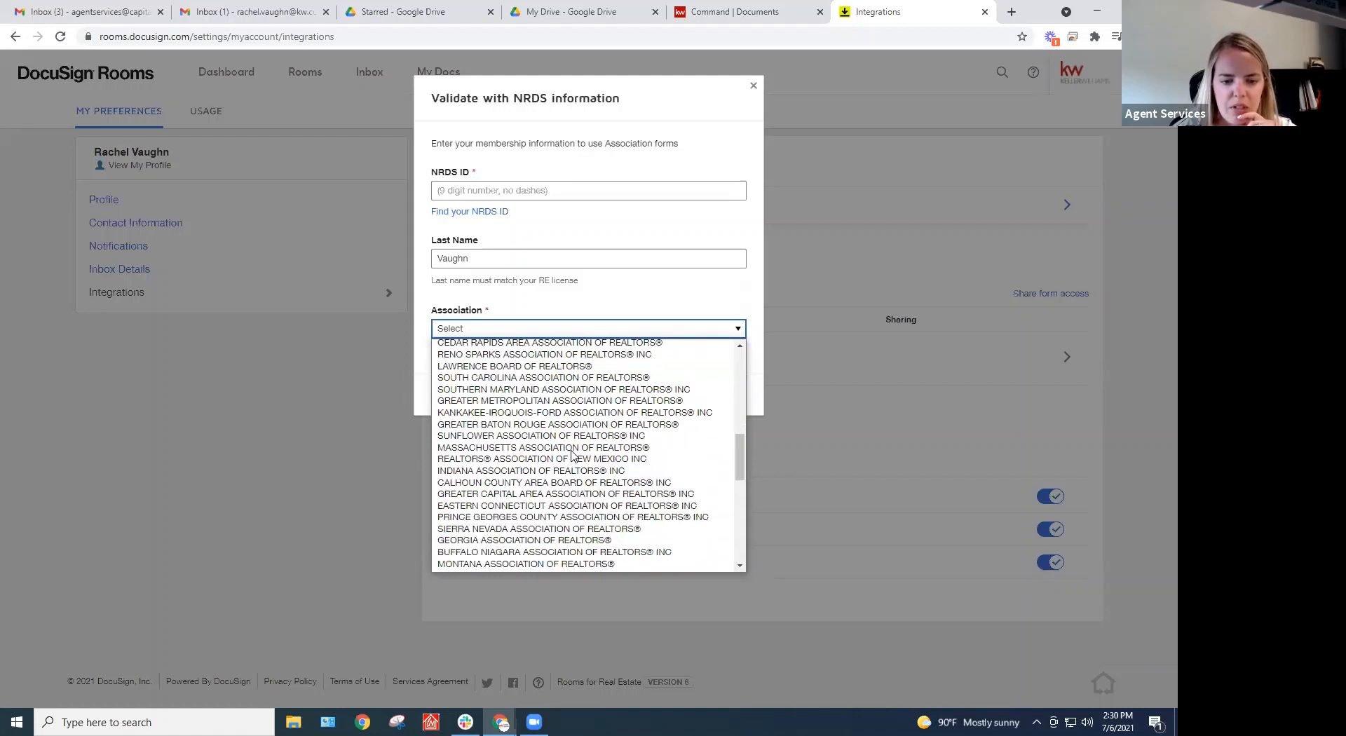
pyautogui.scroll(2, 557, 443)
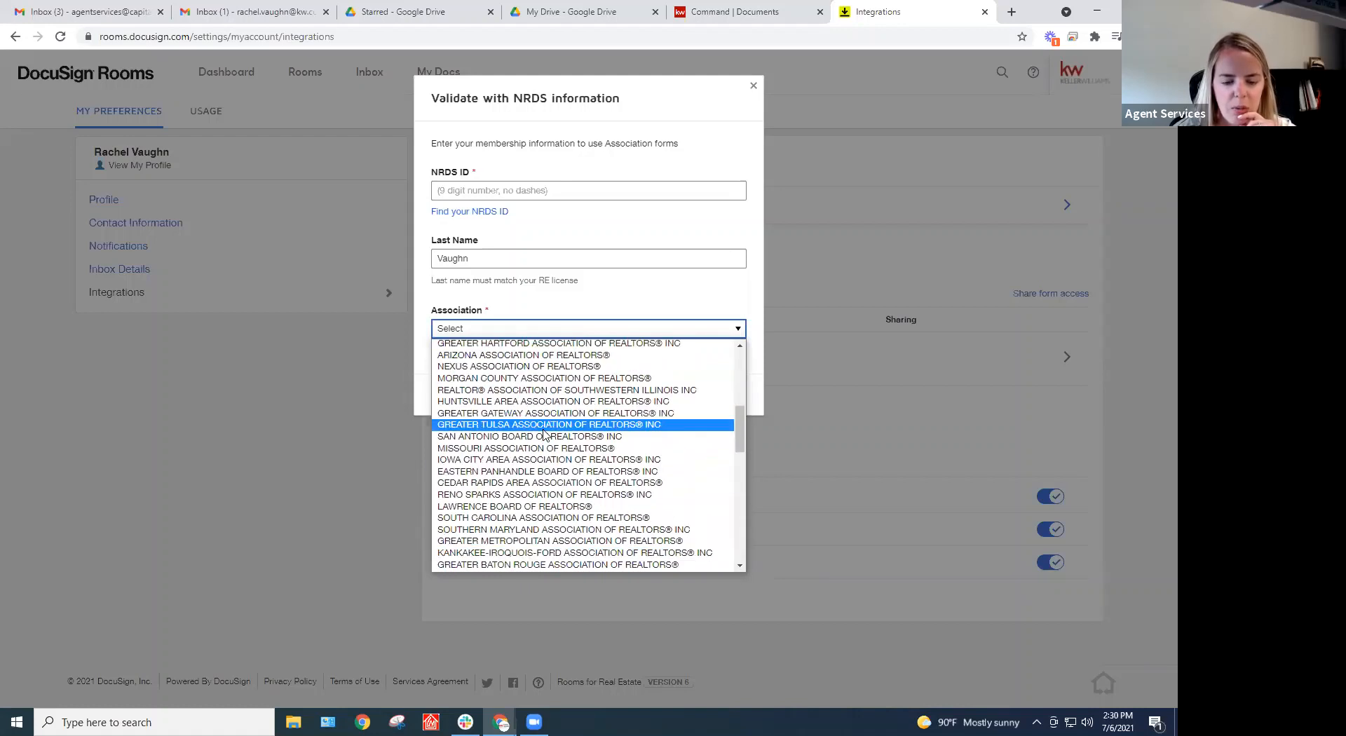
pyautogui.scroll(-10, 544, 436)
pyautogui.scroll(4, 540, 443)
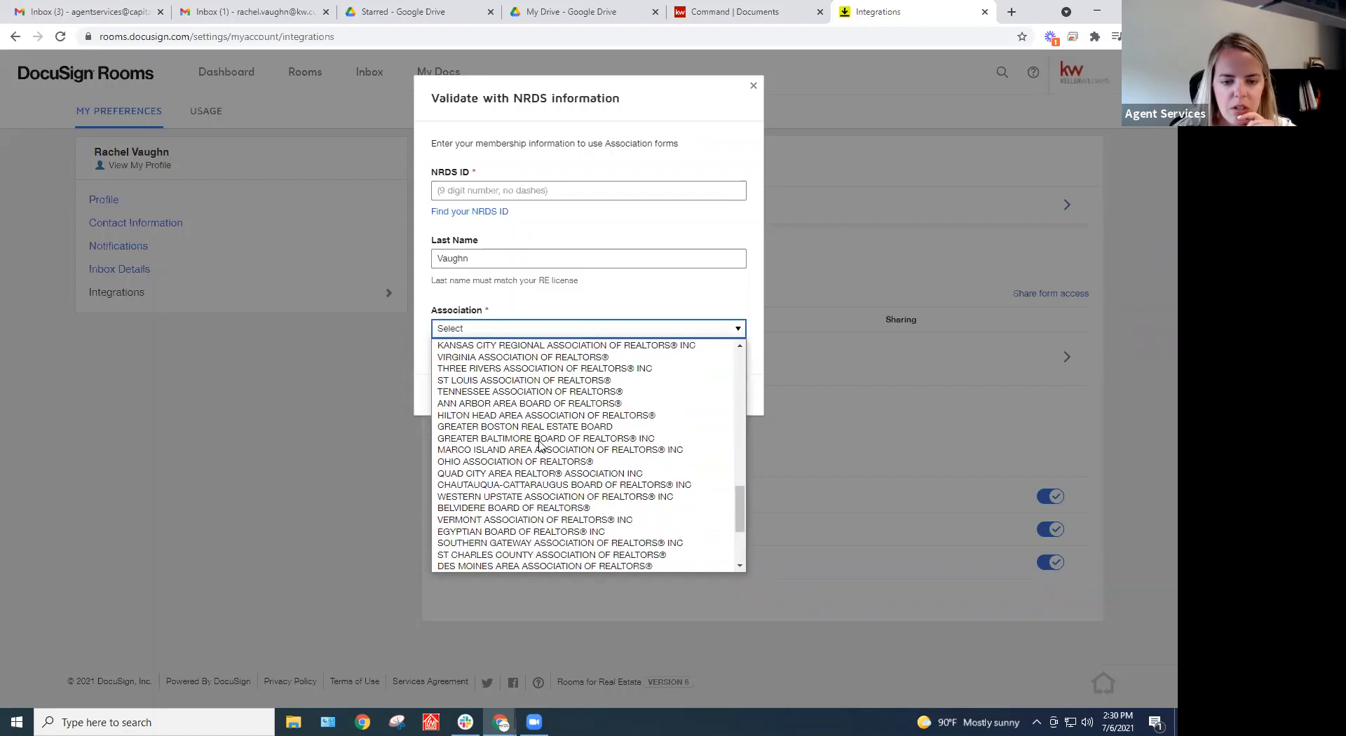
pyautogui.scroll(4, 540, 443)
pyautogui.scroll(4, 540, 443)
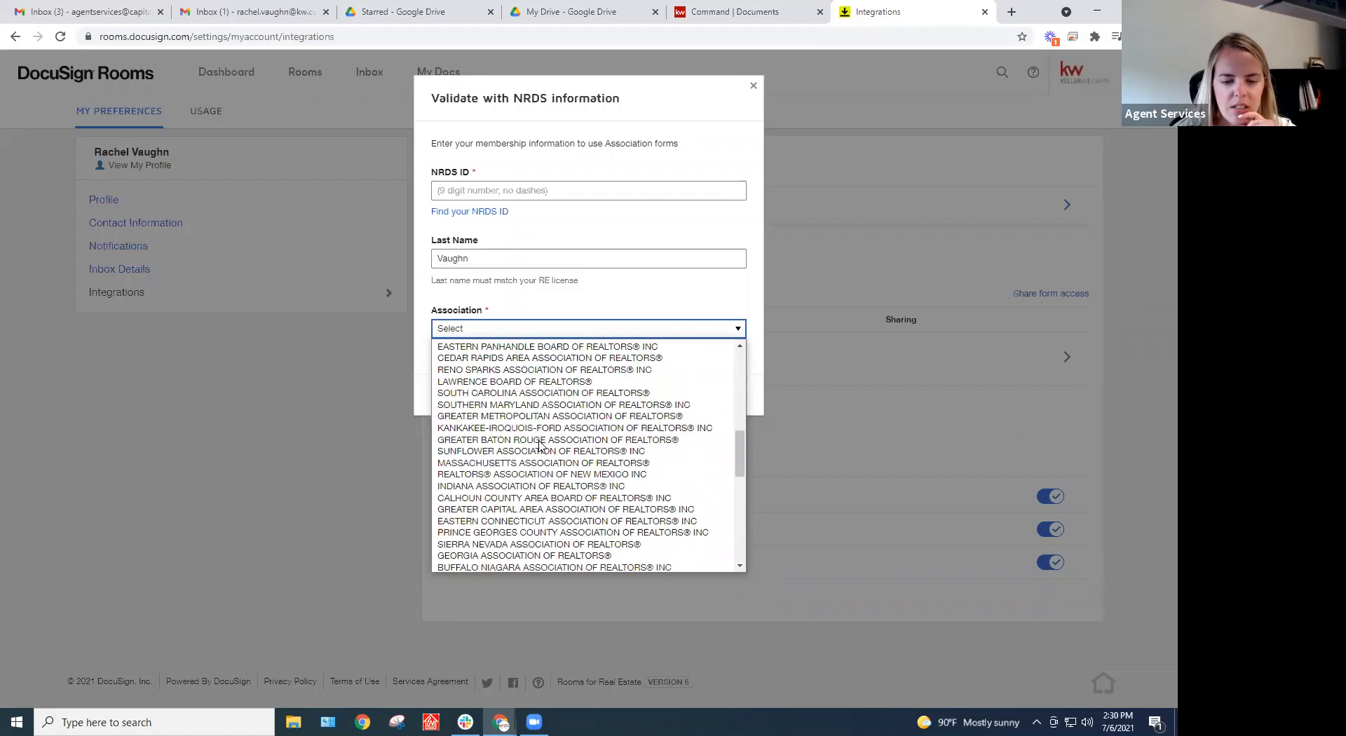
pyautogui.scroll(4, 539, 443)
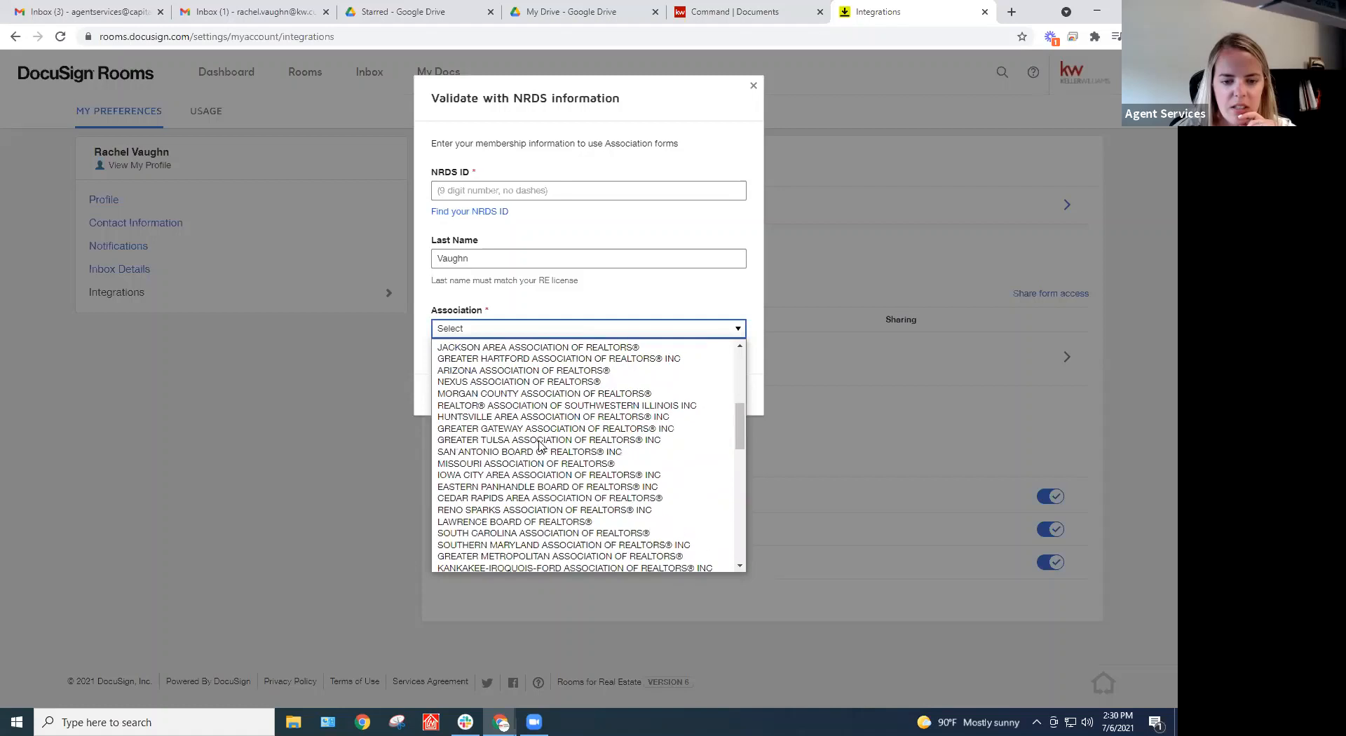
pyautogui.click(609, 325)
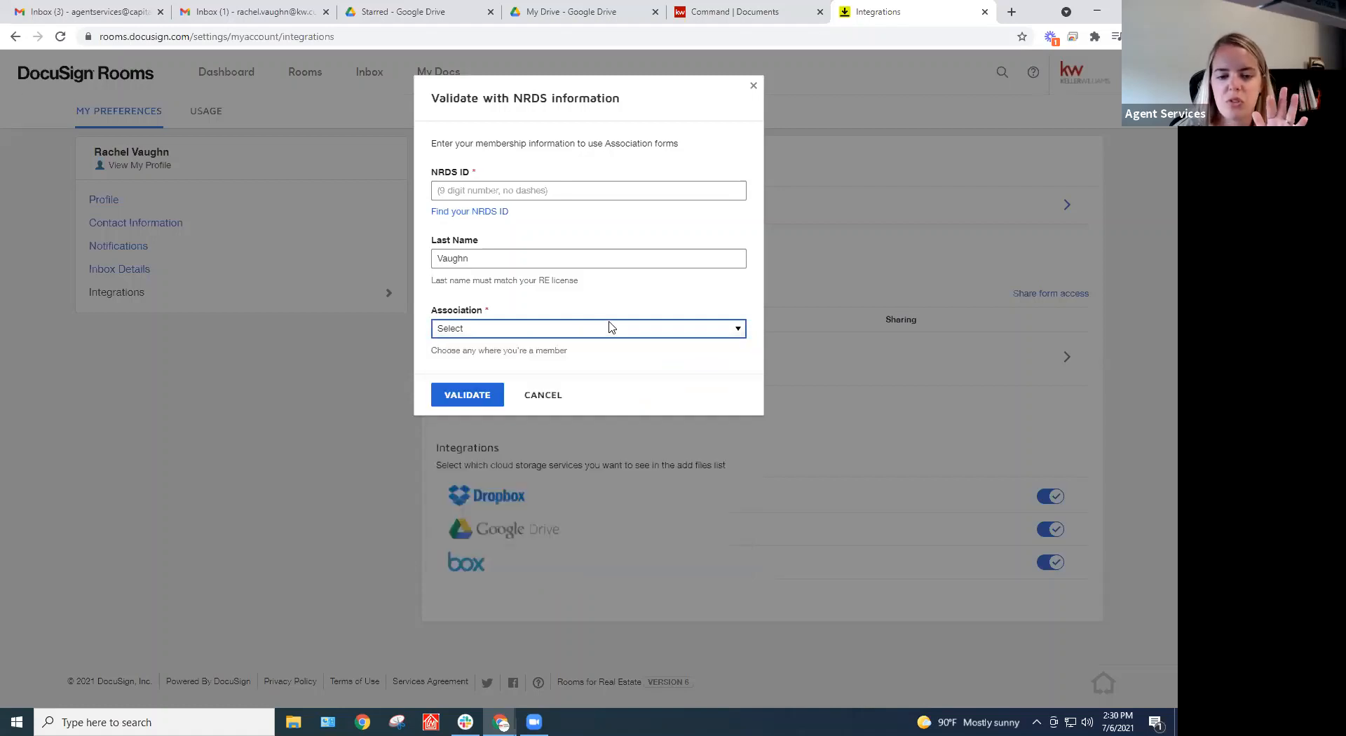
# Dismiss the NRDS validation form and briefly check the account menu on the Integrations page
pyautogui.click(334, 488)
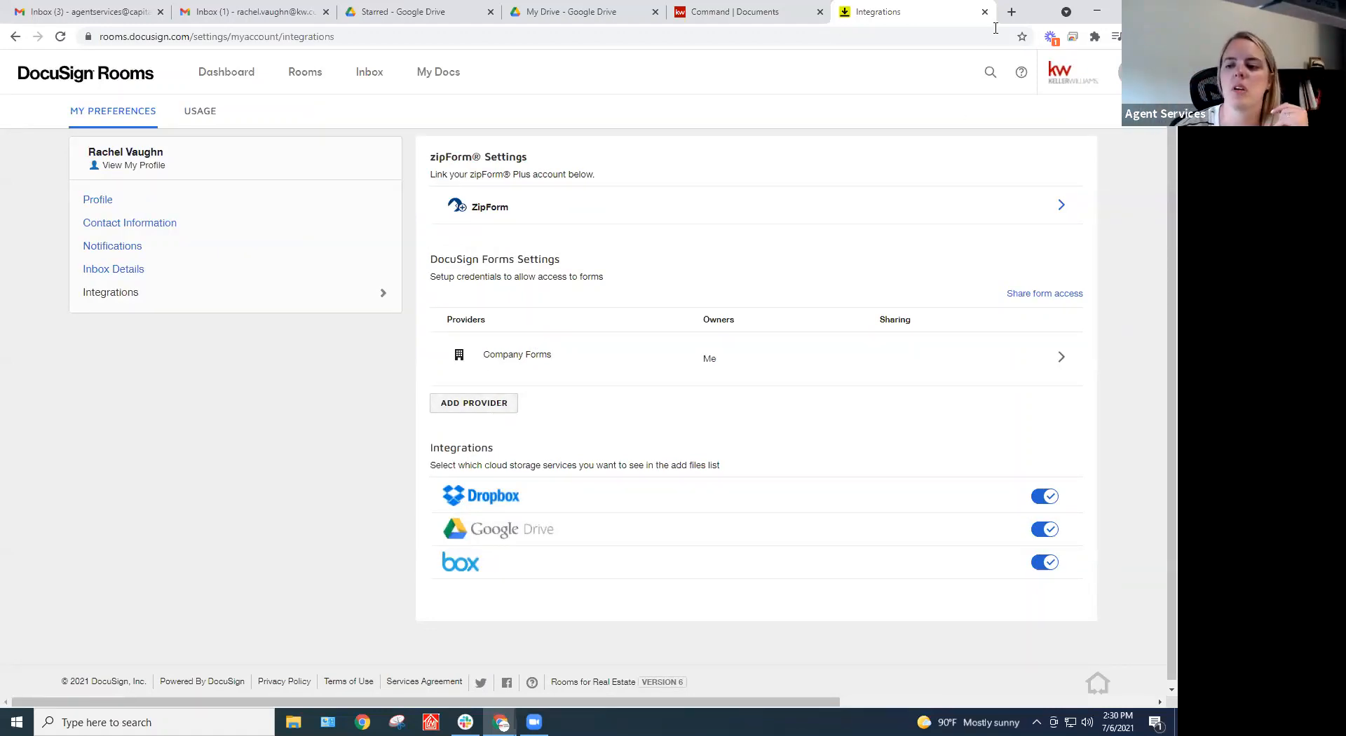
pyautogui.click(1121, 72)
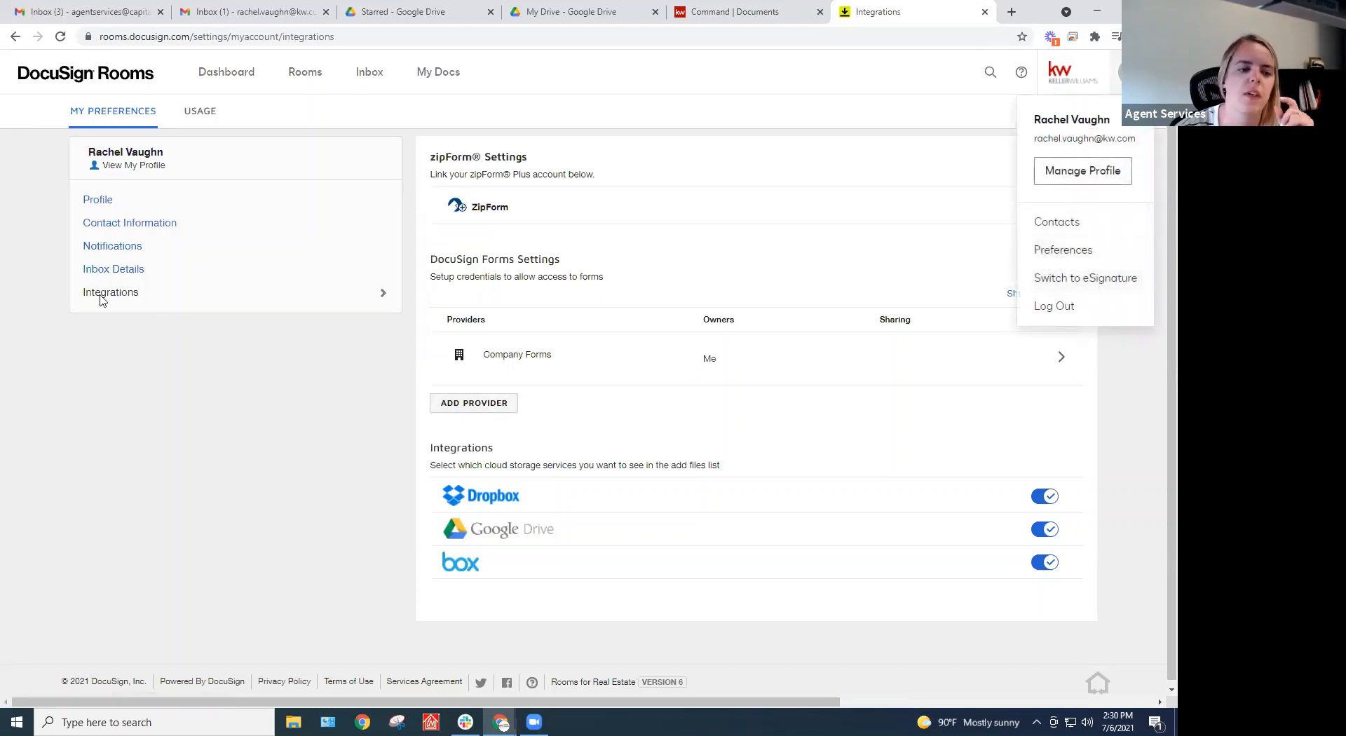
pyautogui.click(264, 368)
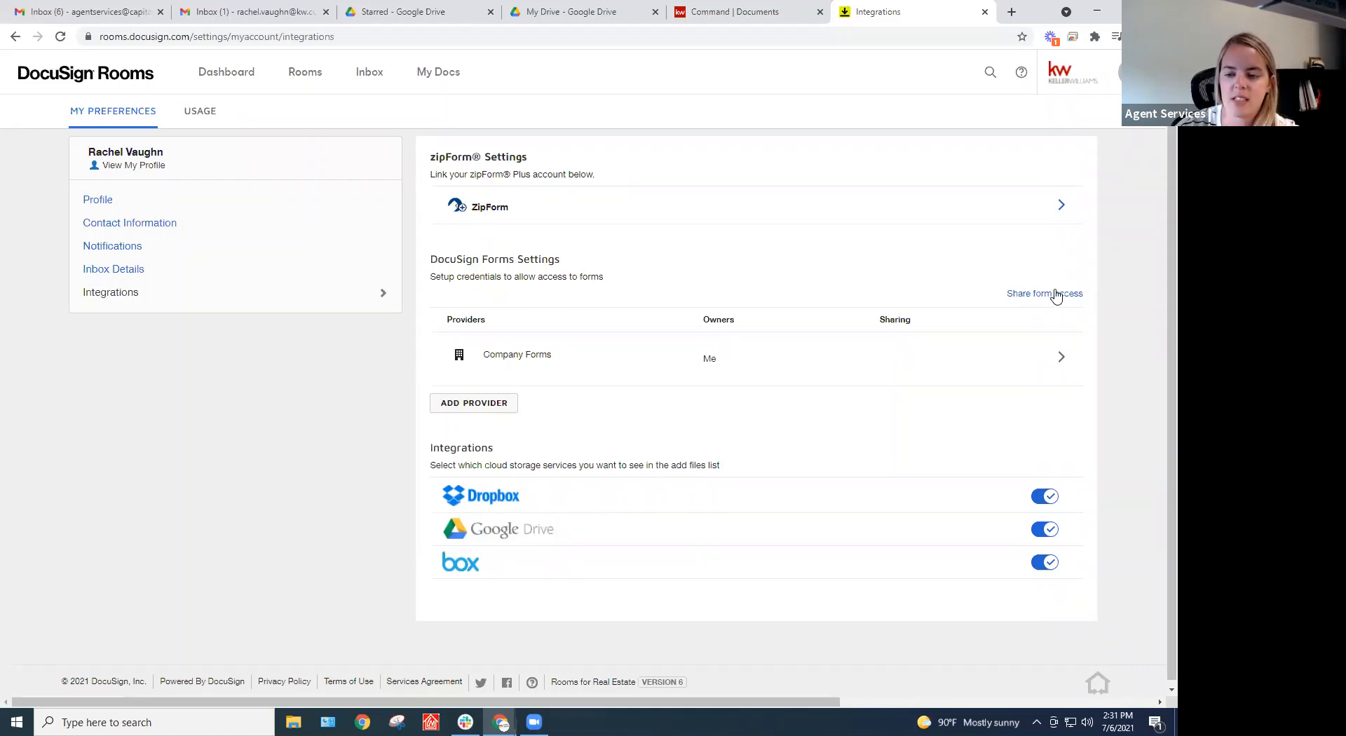
# Scroll through the Share form access member list, cancel without sharing, and go to KW Command's documents
pyautogui.click(1032, 295)
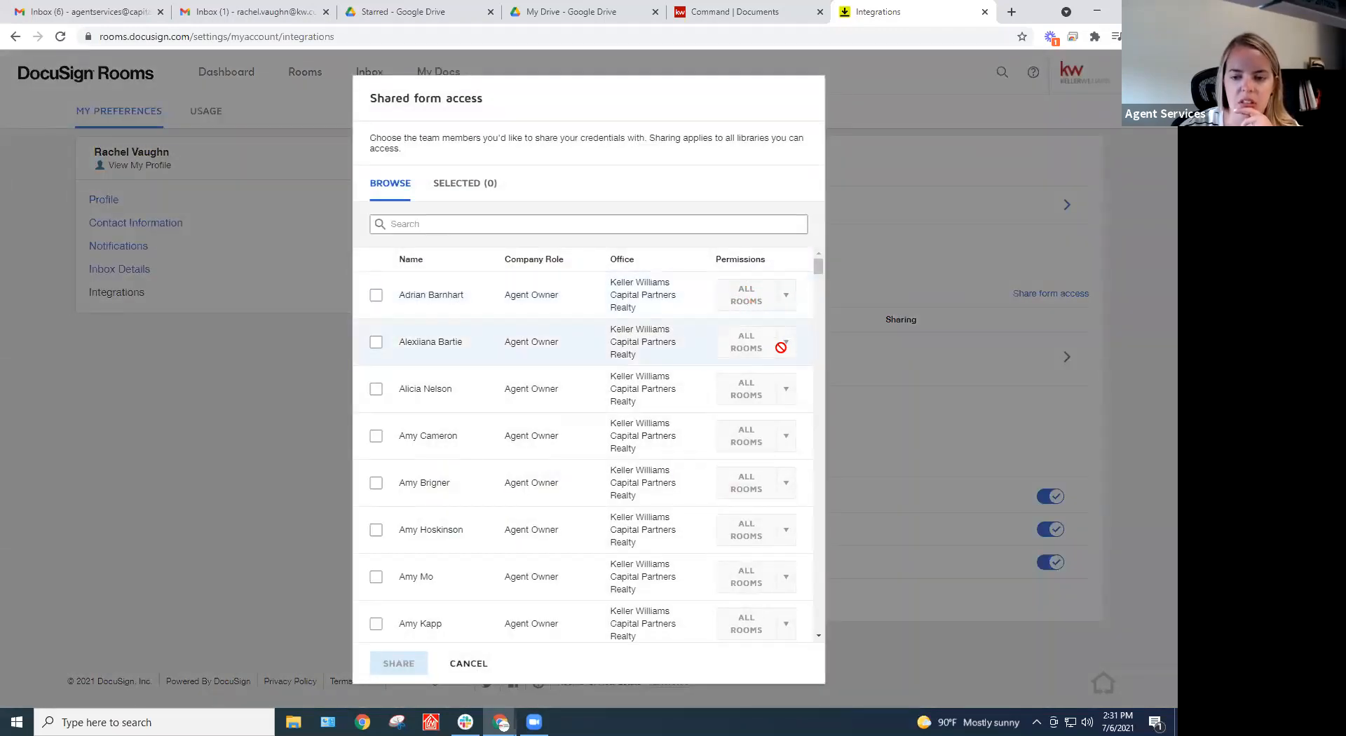
pyautogui.scroll(-5, 757, 368)
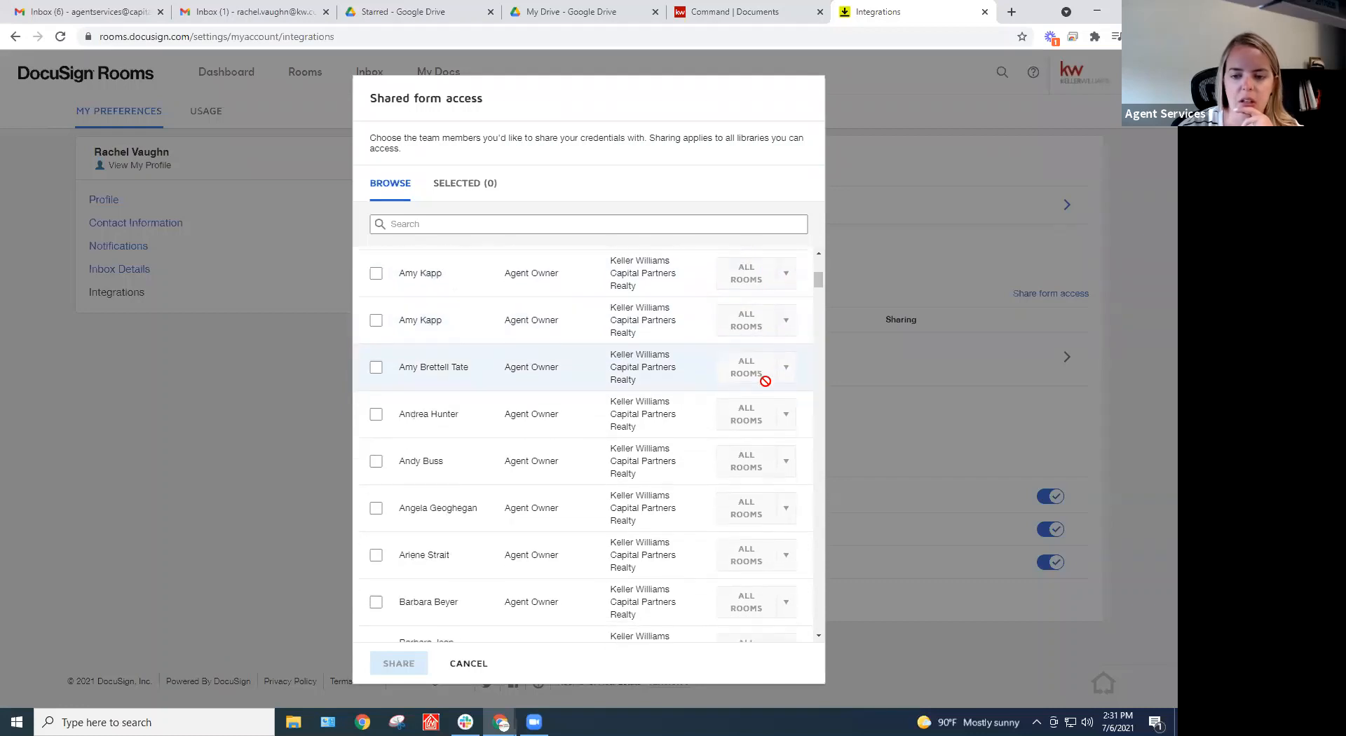
pyautogui.scroll(-15, 765, 381)
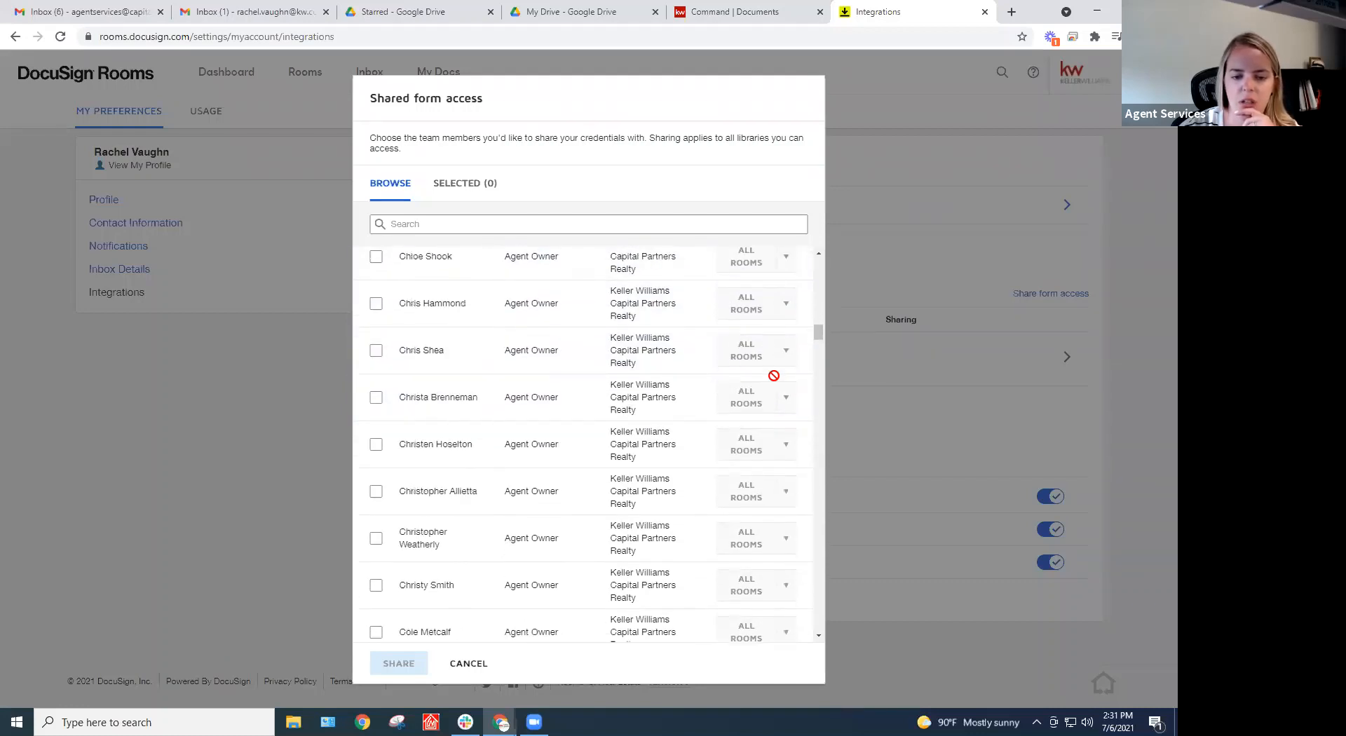
pyautogui.scroll(-6, 771, 372)
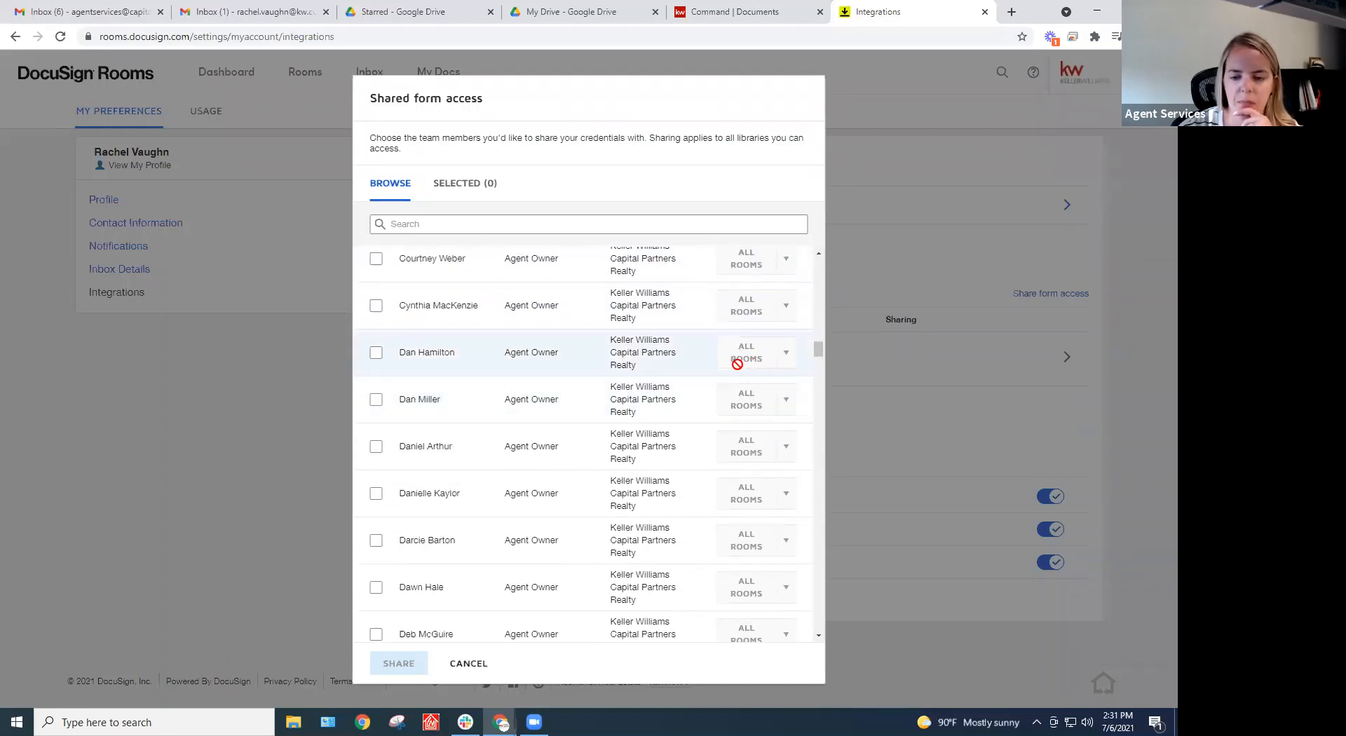
pyautogui.scroll(15, 736, 363)
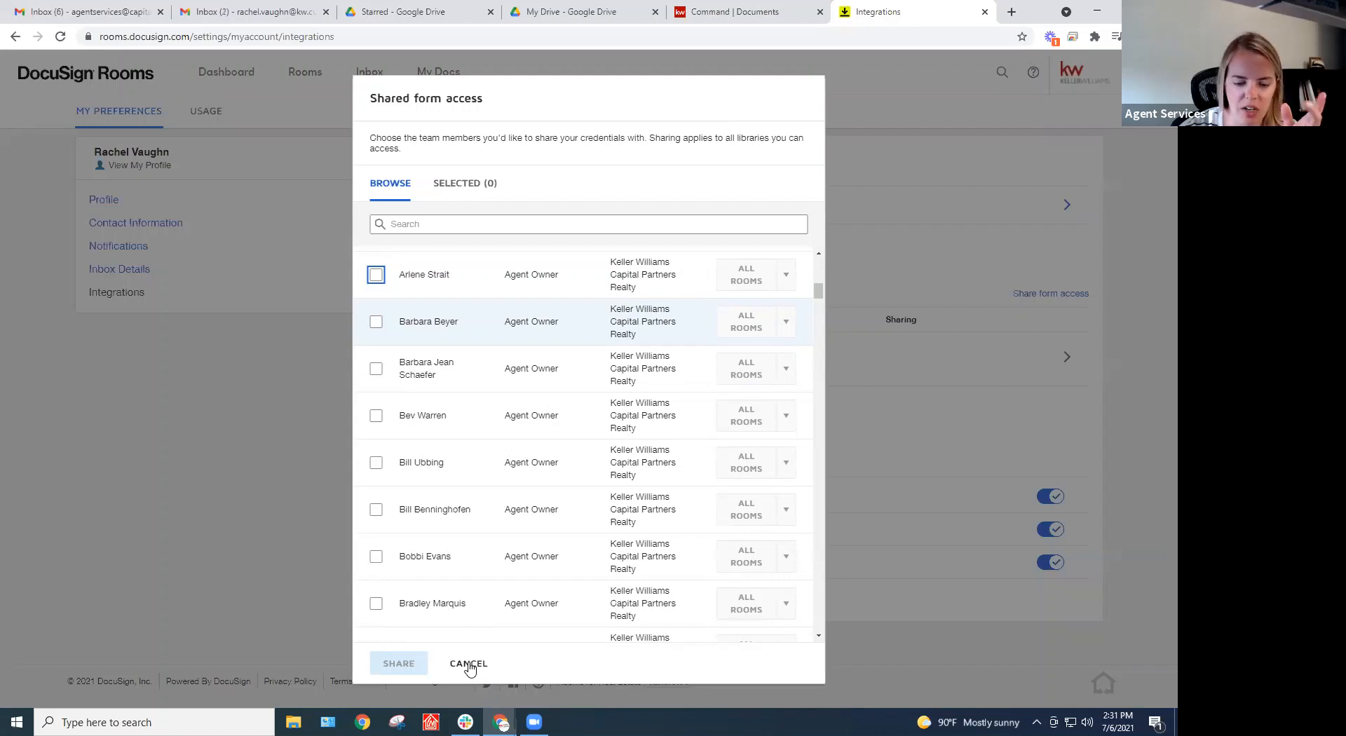
pyautogui.click(304, 274)
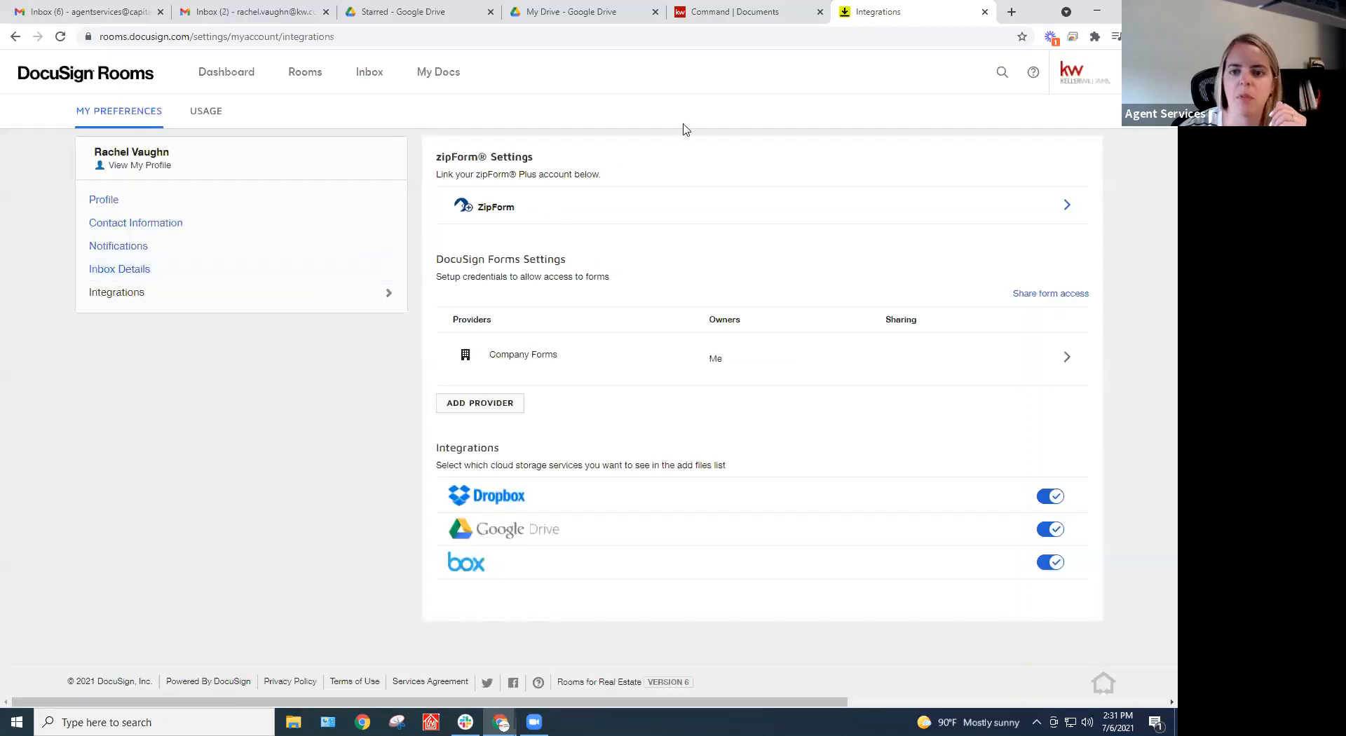
pyautogui.hotkey('ctrl', 'shift', 'Tab')
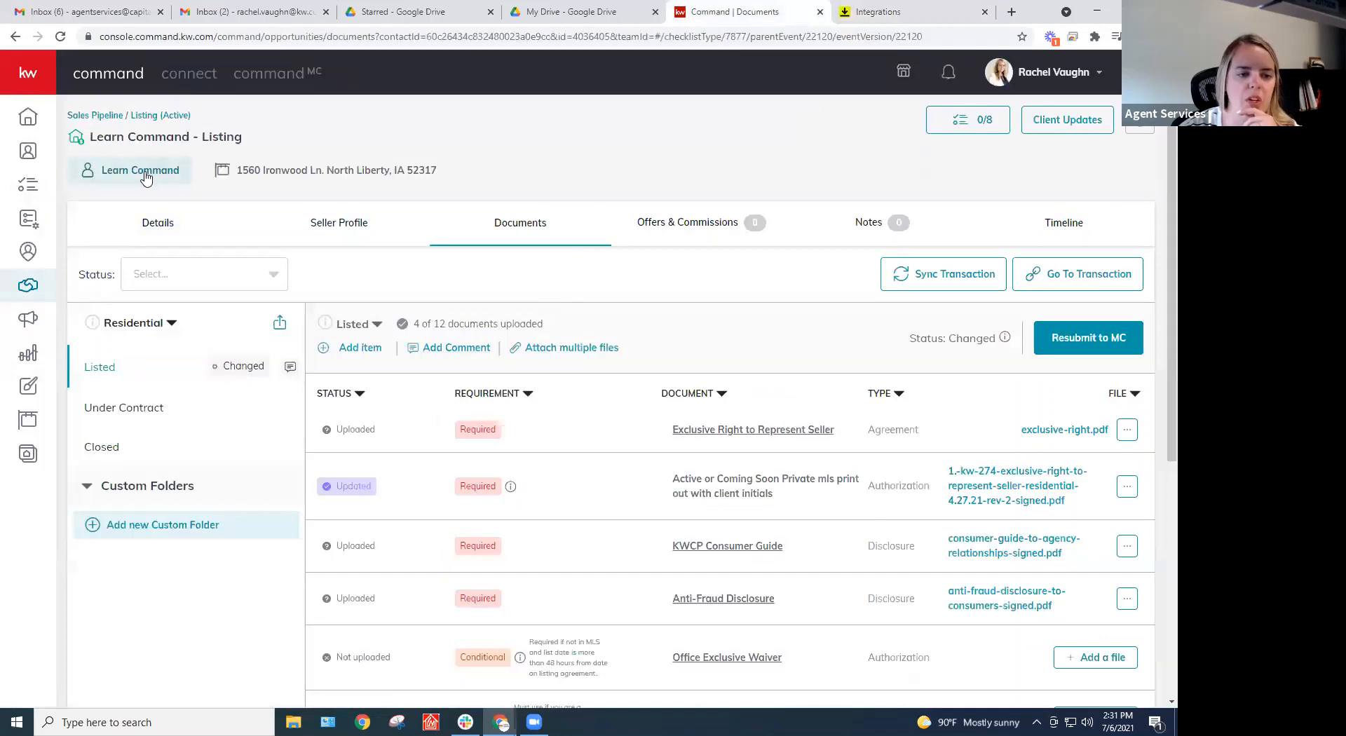
# Open the Sales Pipeline dashboard and start, then cancel, a new opportunity
pyautogui.click(103, 123)
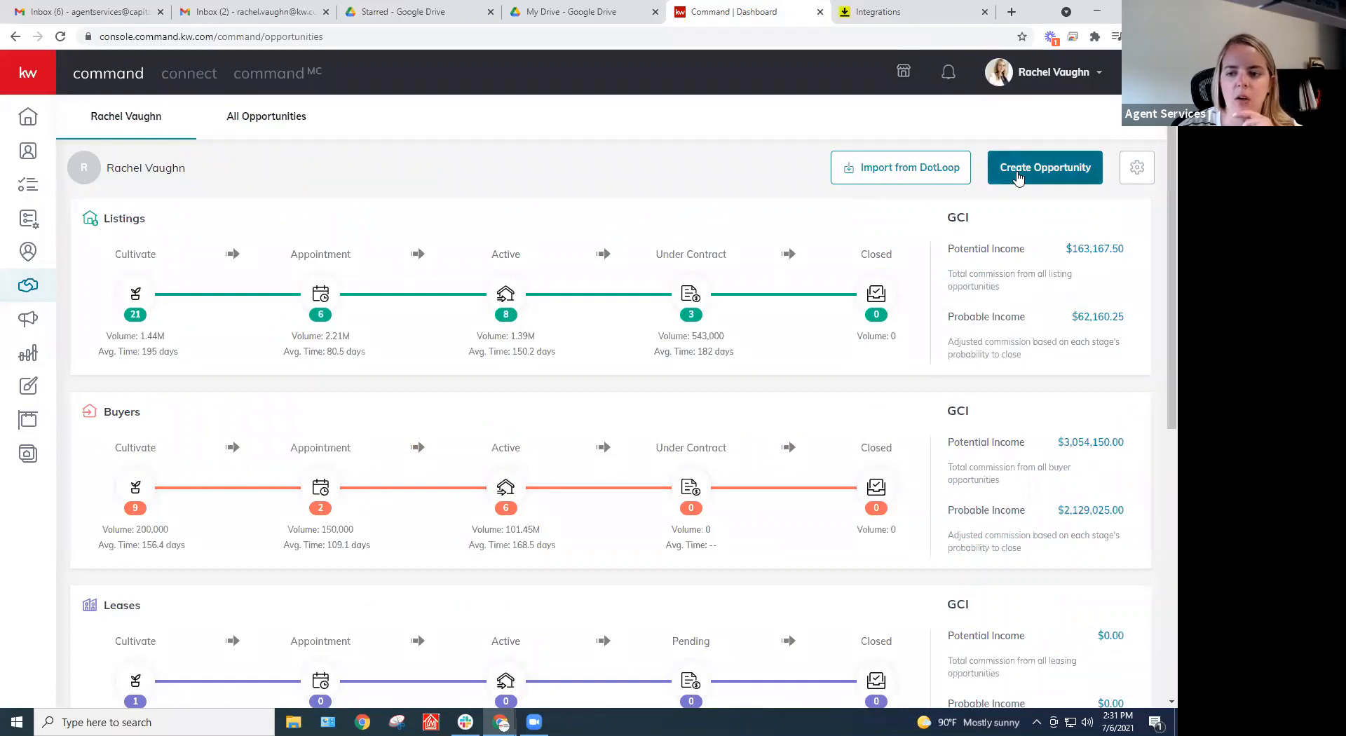
pyautogui.click(1037, 170)
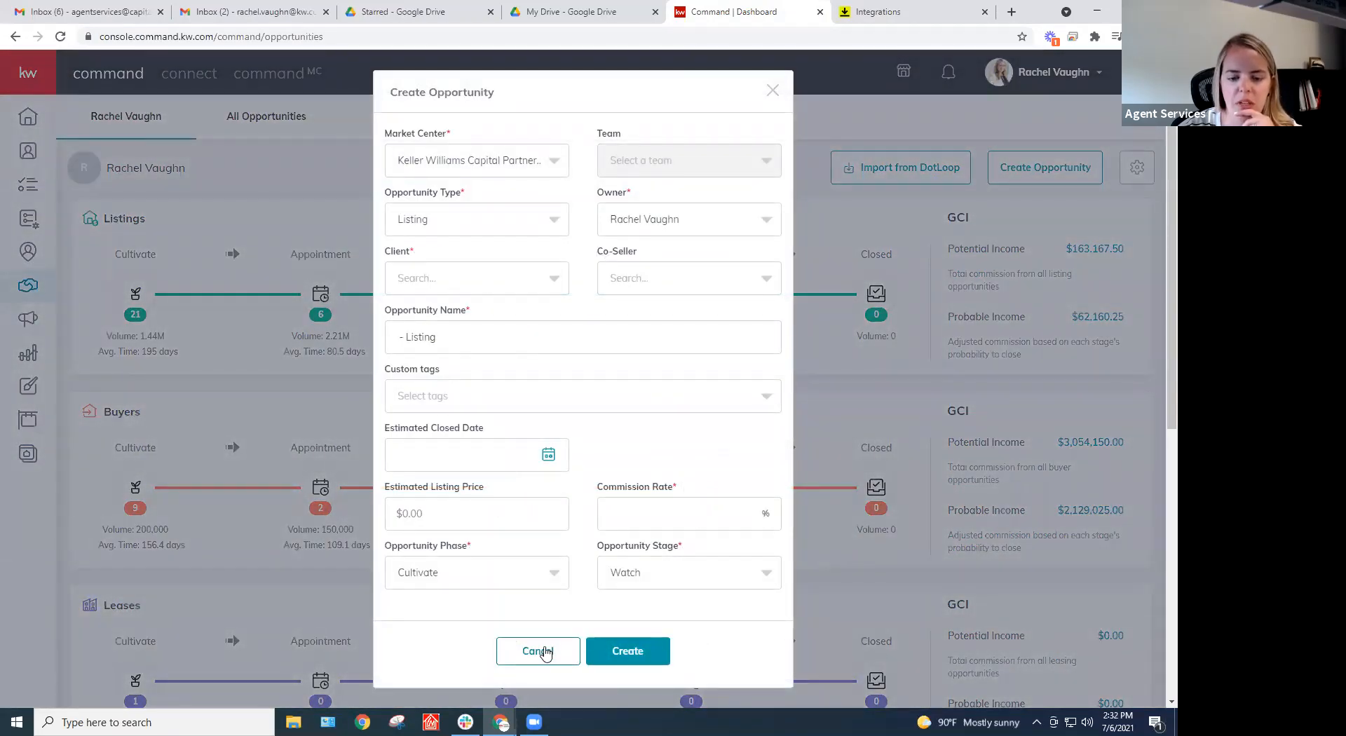
pyautogui.click(559, 654)
# Log out of KW Command and sign back in with a different saved Agent Services account
pyautogui.click(1045, 76)
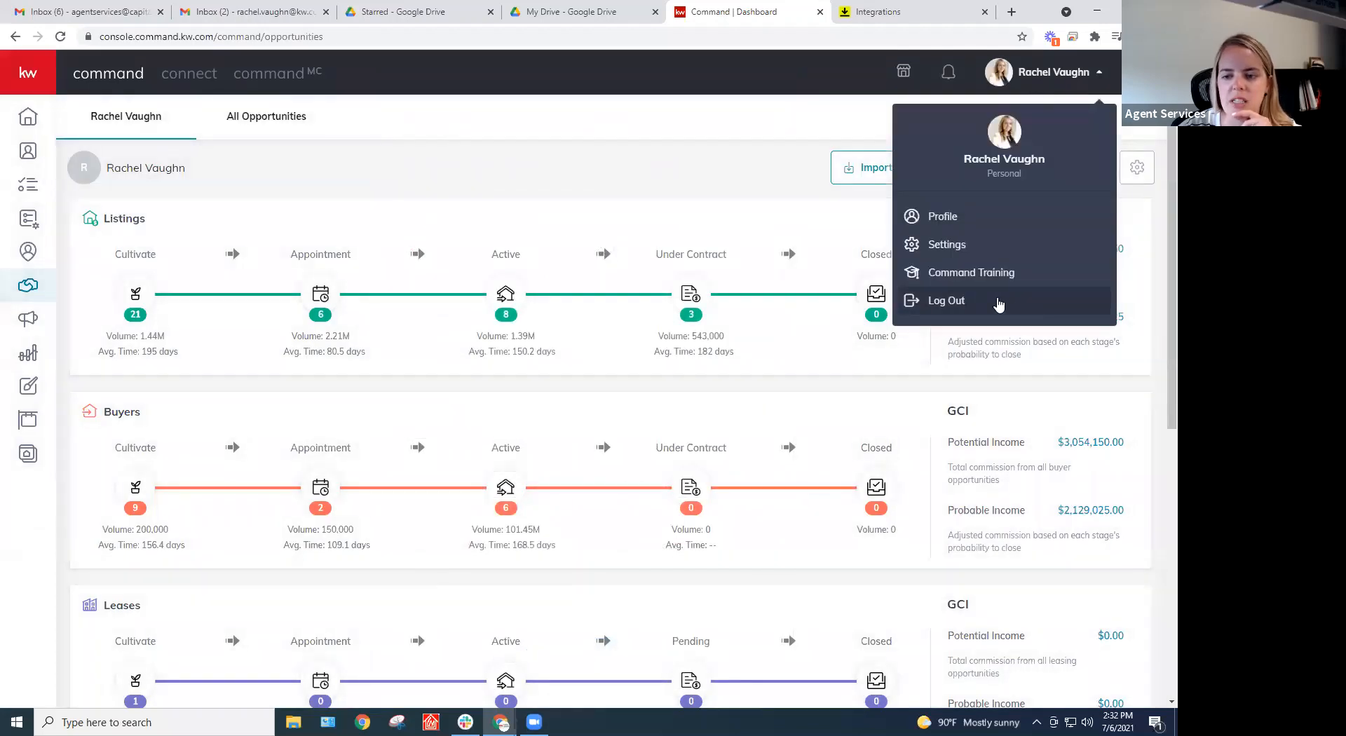
pyautogui.click(996, 300)
pyautogui.click(730, 391)
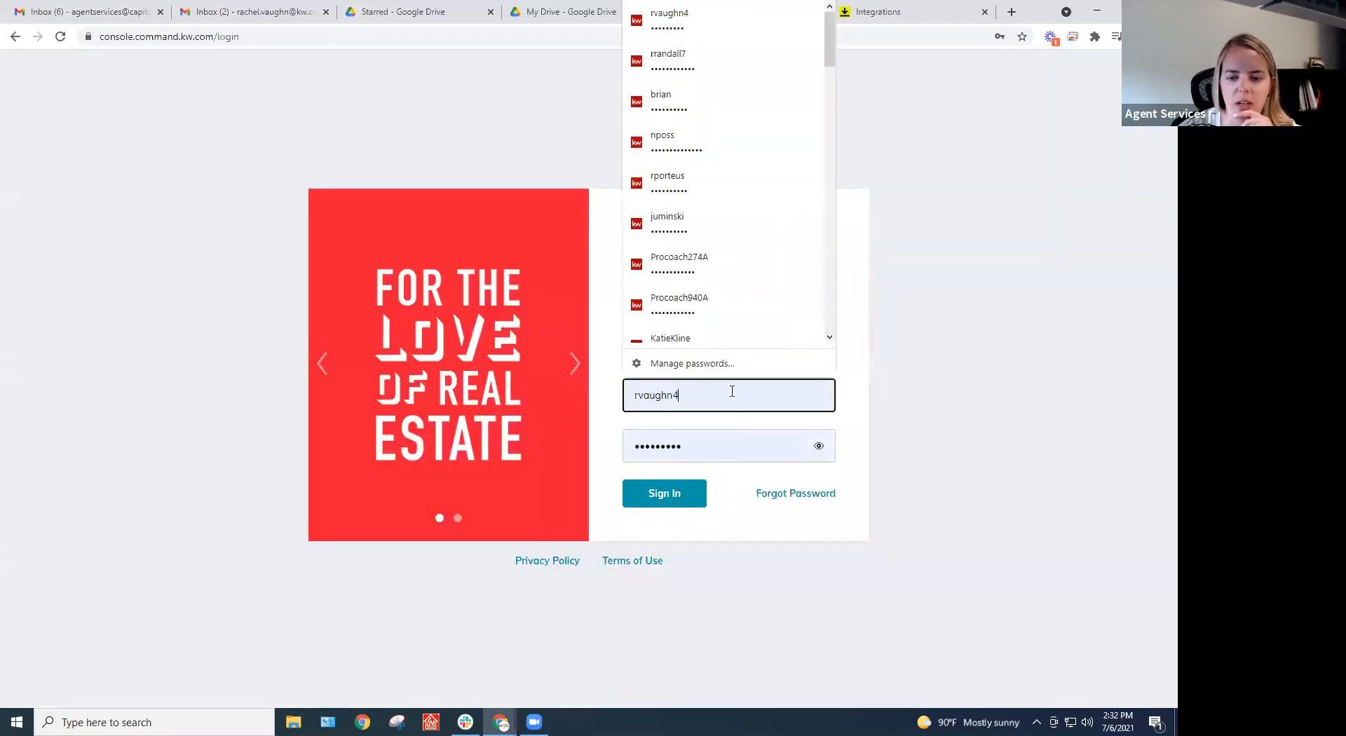
pyautogui.click(961, 474)
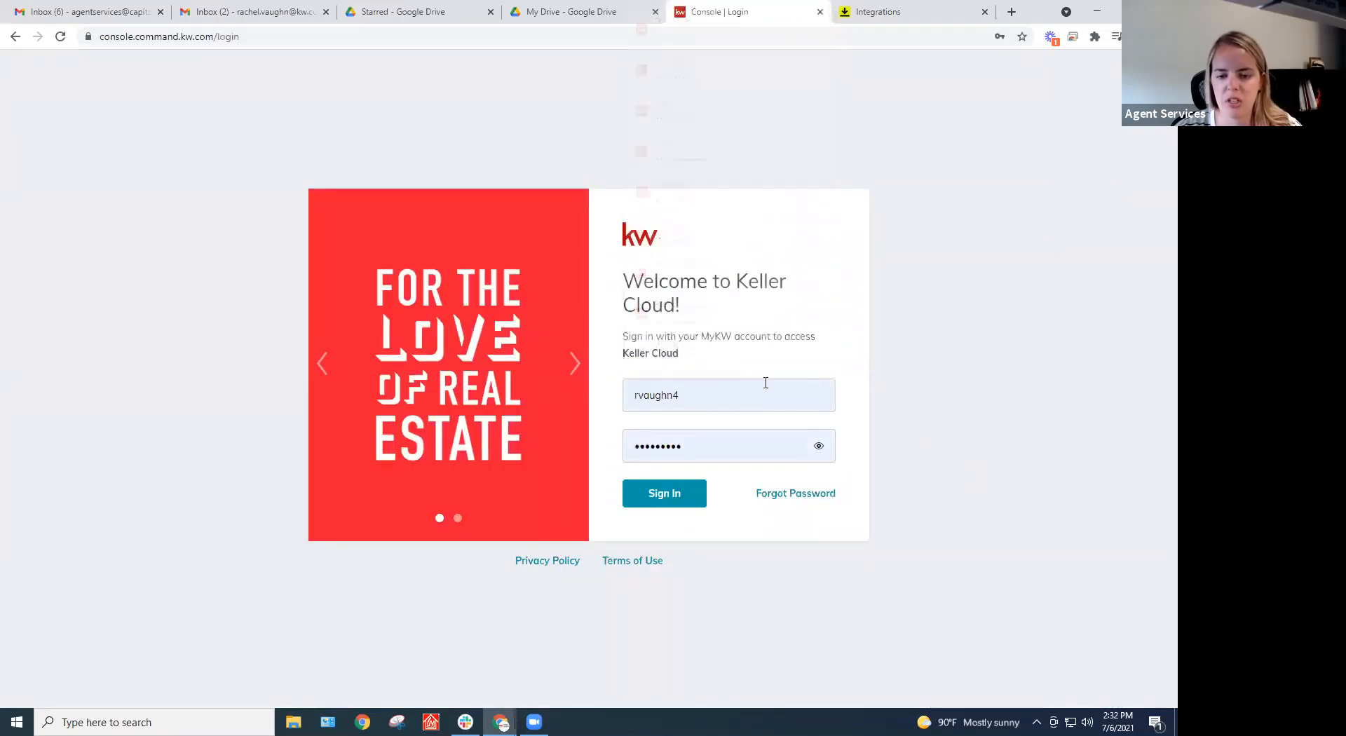
pyautogui.moveTo(754, 393); pyautogui.dragTo(404, 379)
pyautogui.write('as')
pyautogui.click(674, 432)
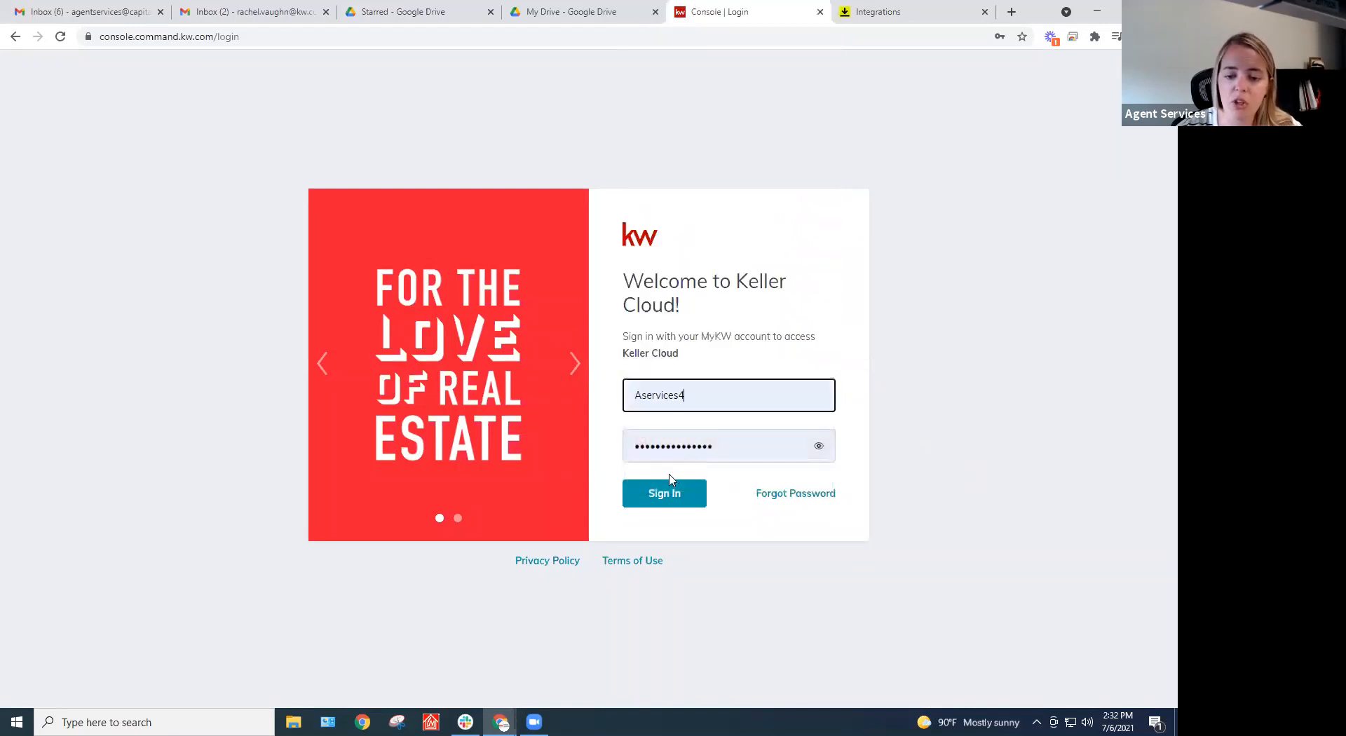
pyautogui.click(663, 497)
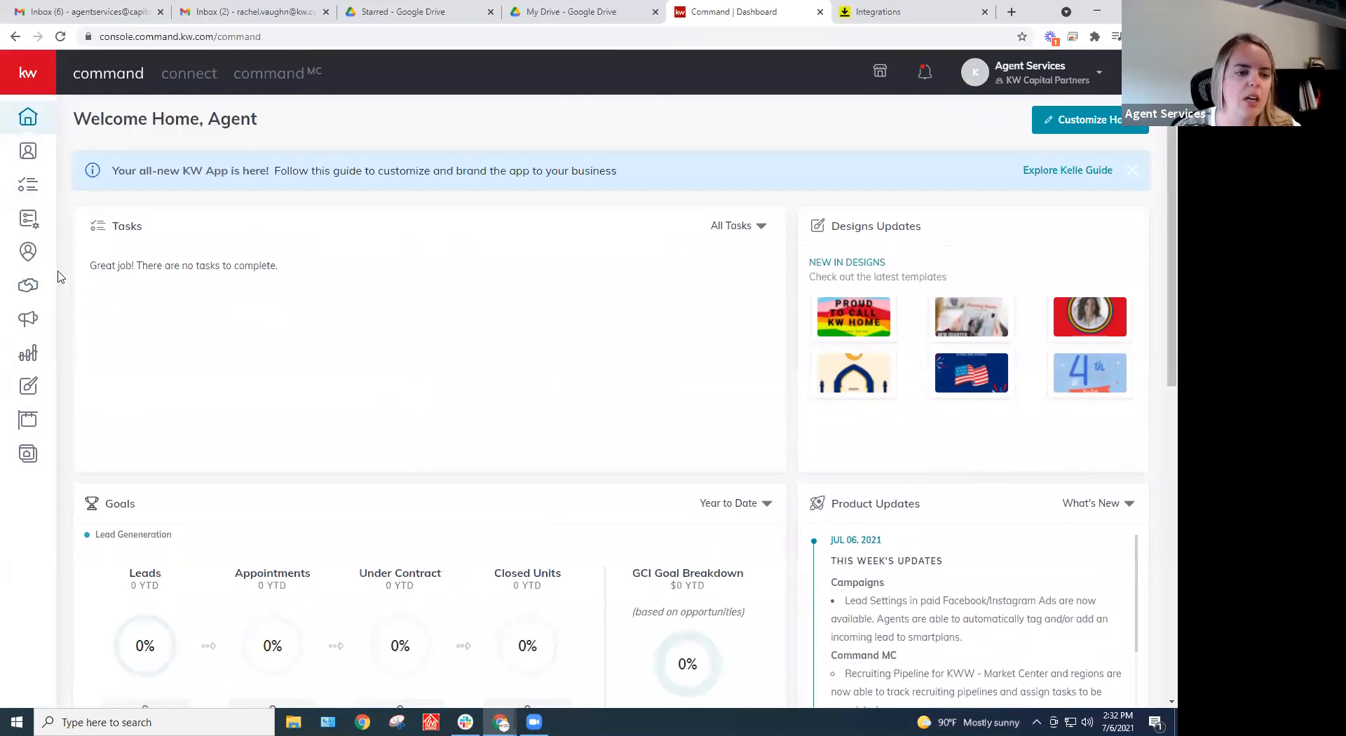
# Start a new Buyer opportunity in KW Command and pick the client from the search results
pyautogui.click(28, 285)
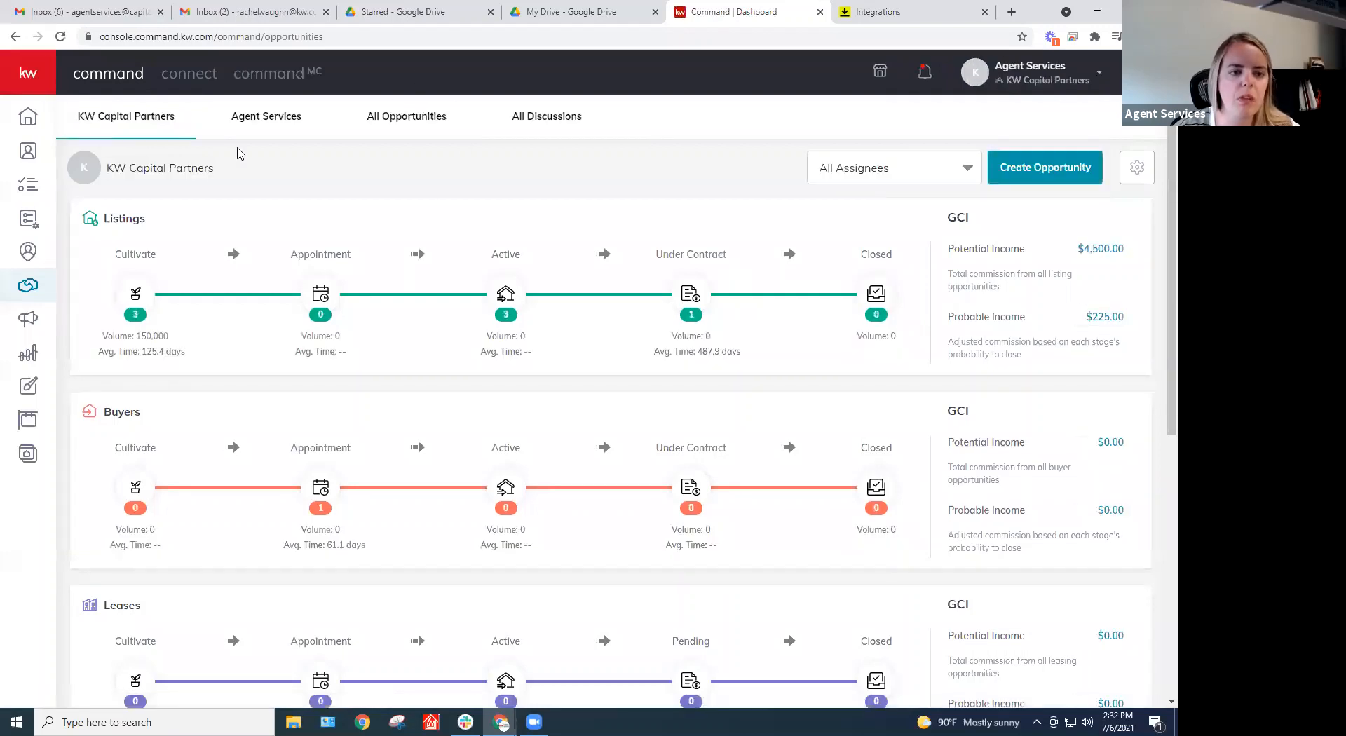
pyautogui.click(1056, 172)
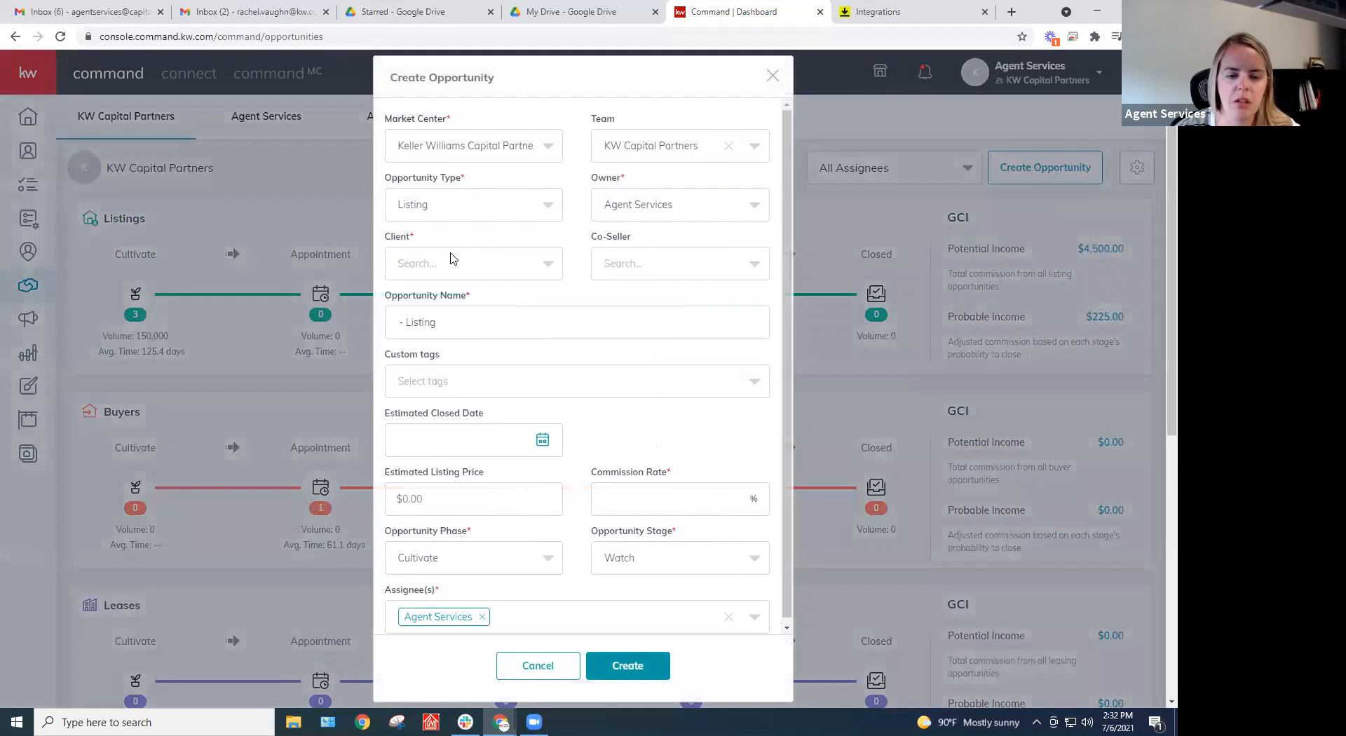
pyautogui.click(476, 206)
pyautogui.click(442, 280)
pyautogui.click(451, 267)
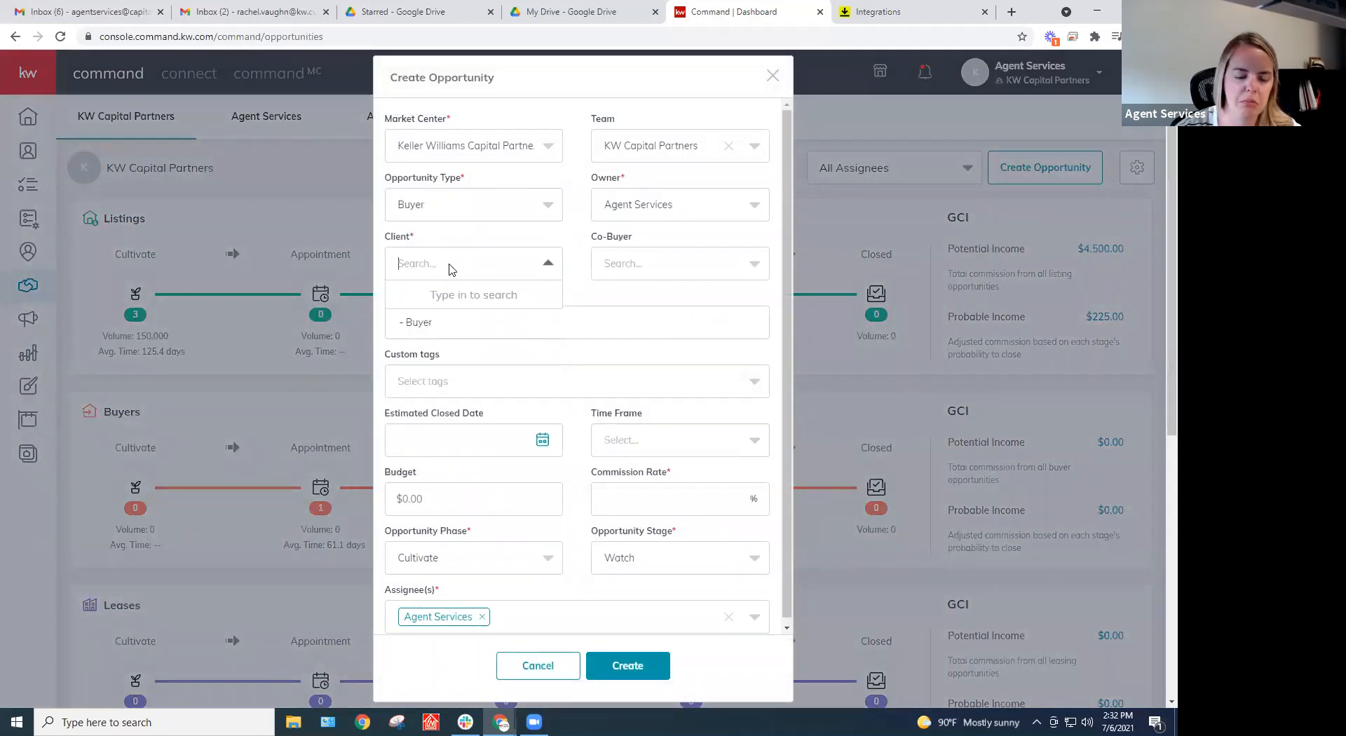
pyautogui.write('rachel')
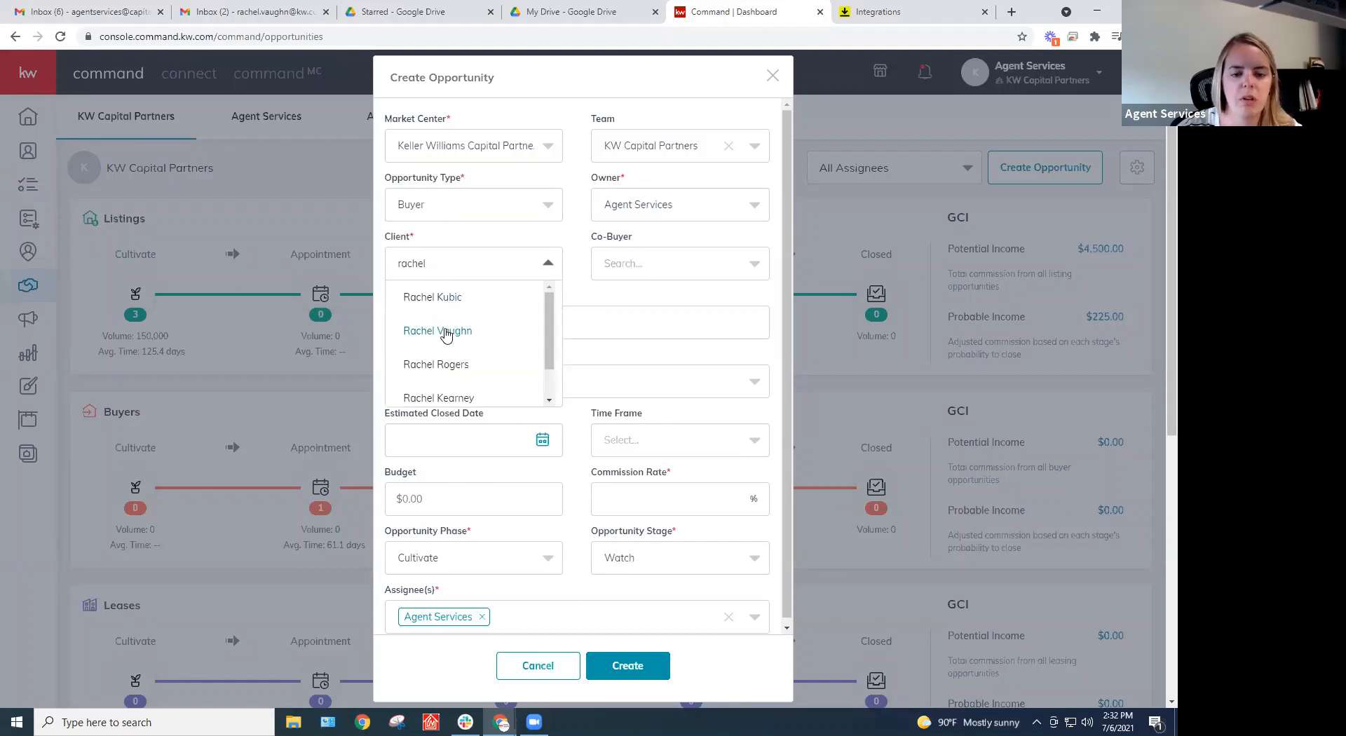
pyautogui.click(444, 330)
# Add a second agent as assignee, then discard the draft and return to DocuSign Rooms
pyautogui.scroll(-3, 532, 478)
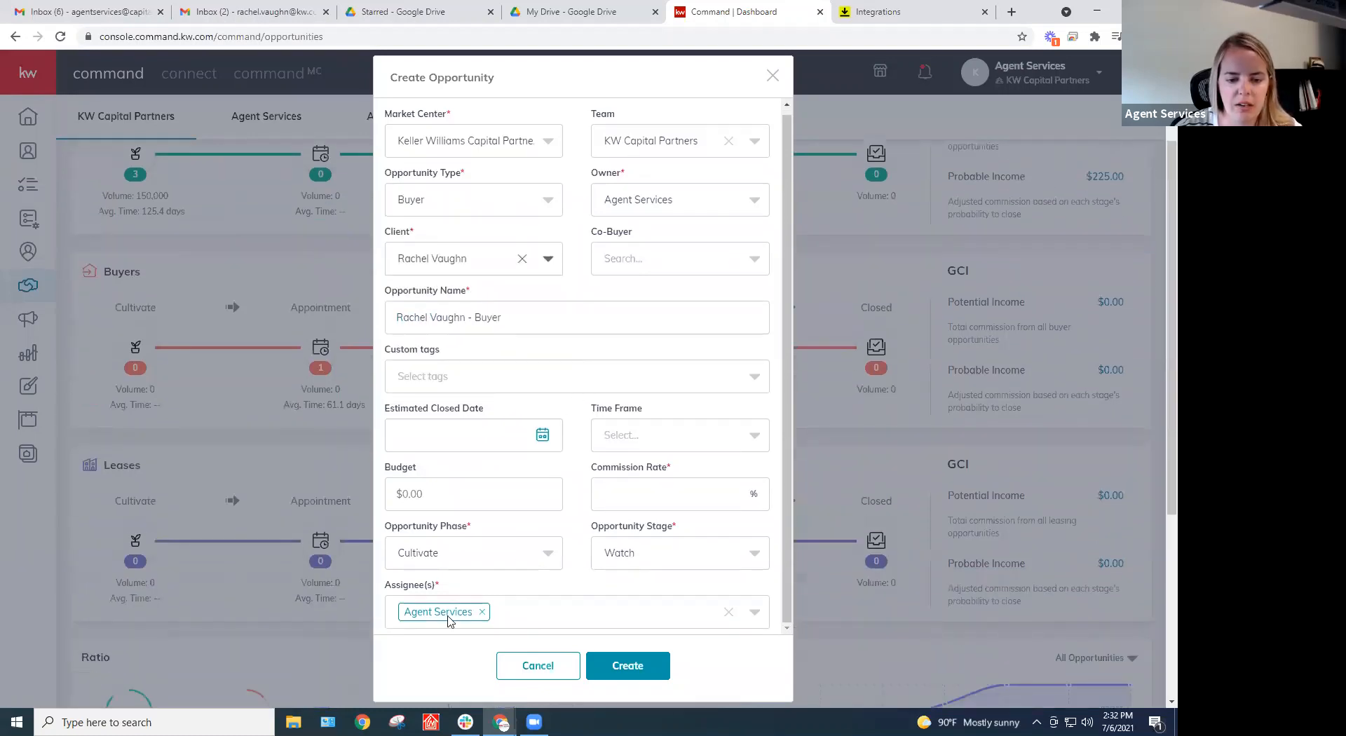
pyautogui.click(554, 612)
pyautogui.scroll(-3, 512, 585)
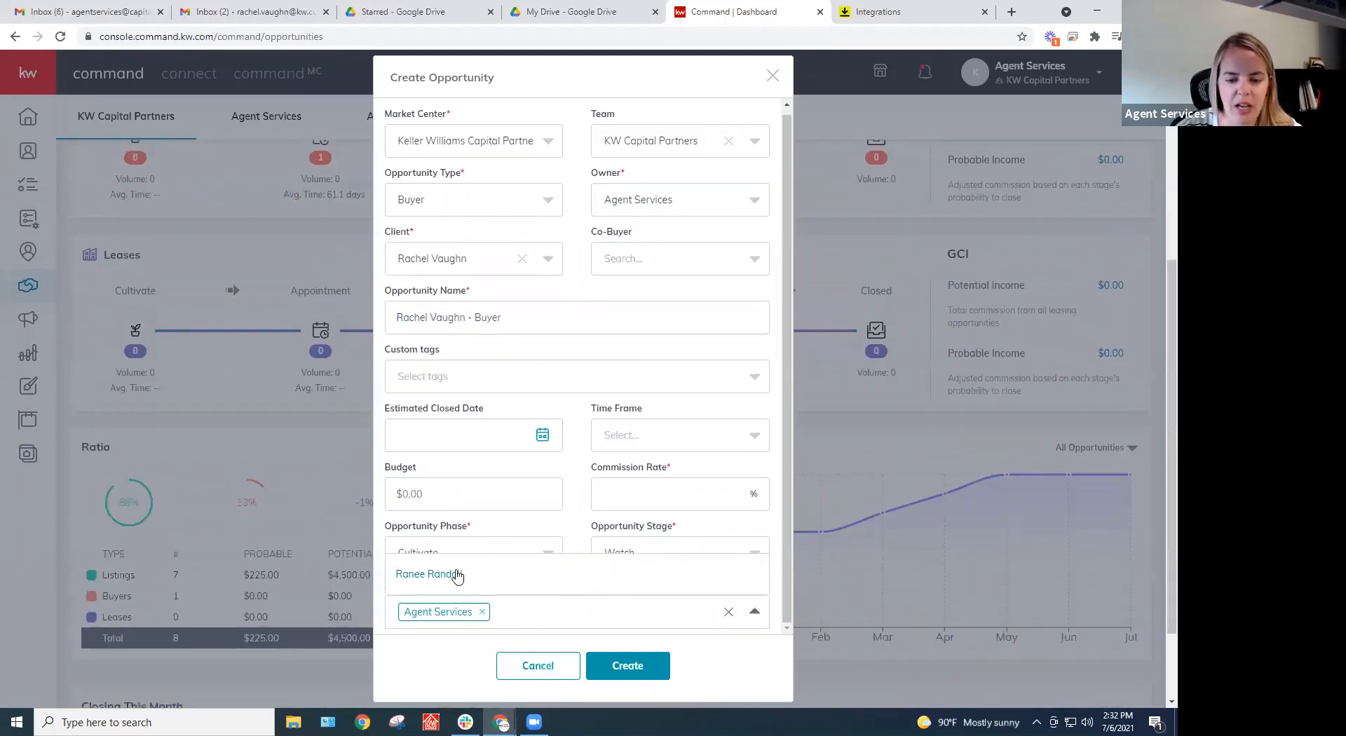
pyautogui.click(430, 573)
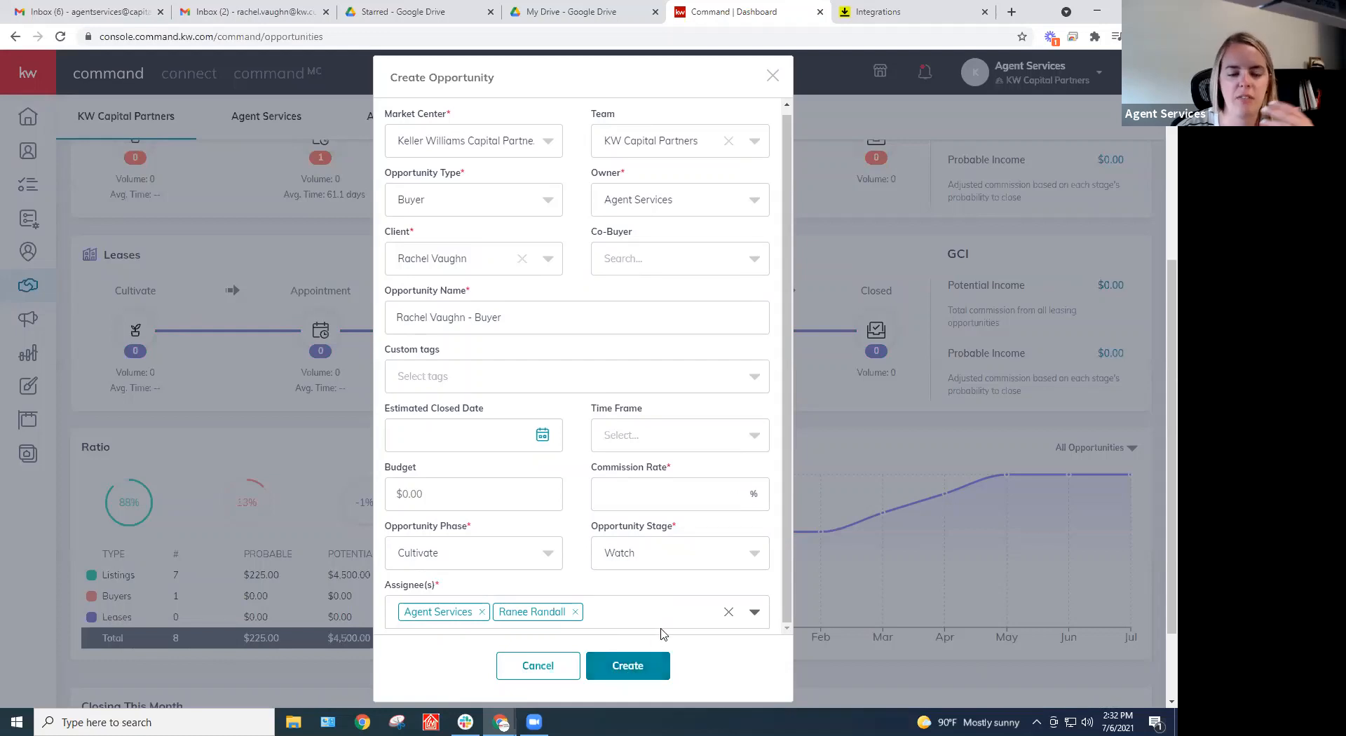
pyautogui.scroll(1, 745, 417)
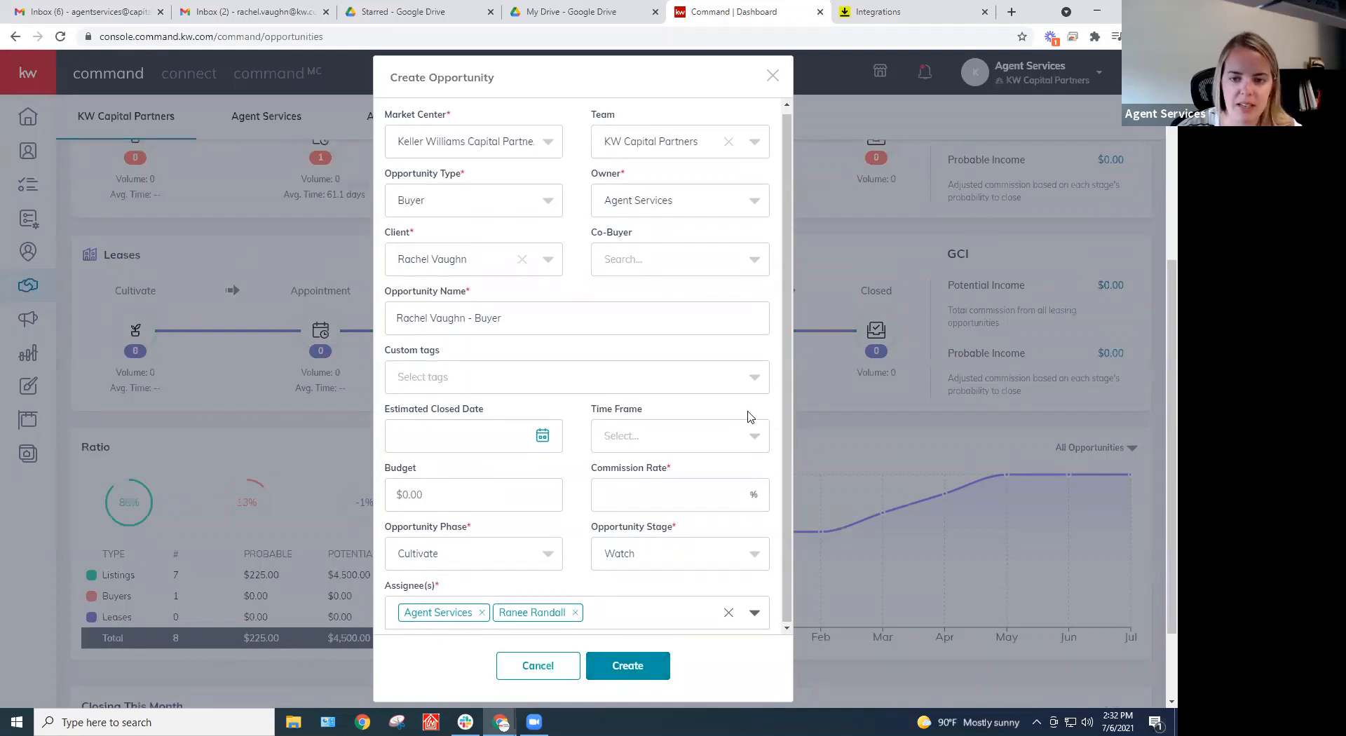
pyautogui.click(772, 79)
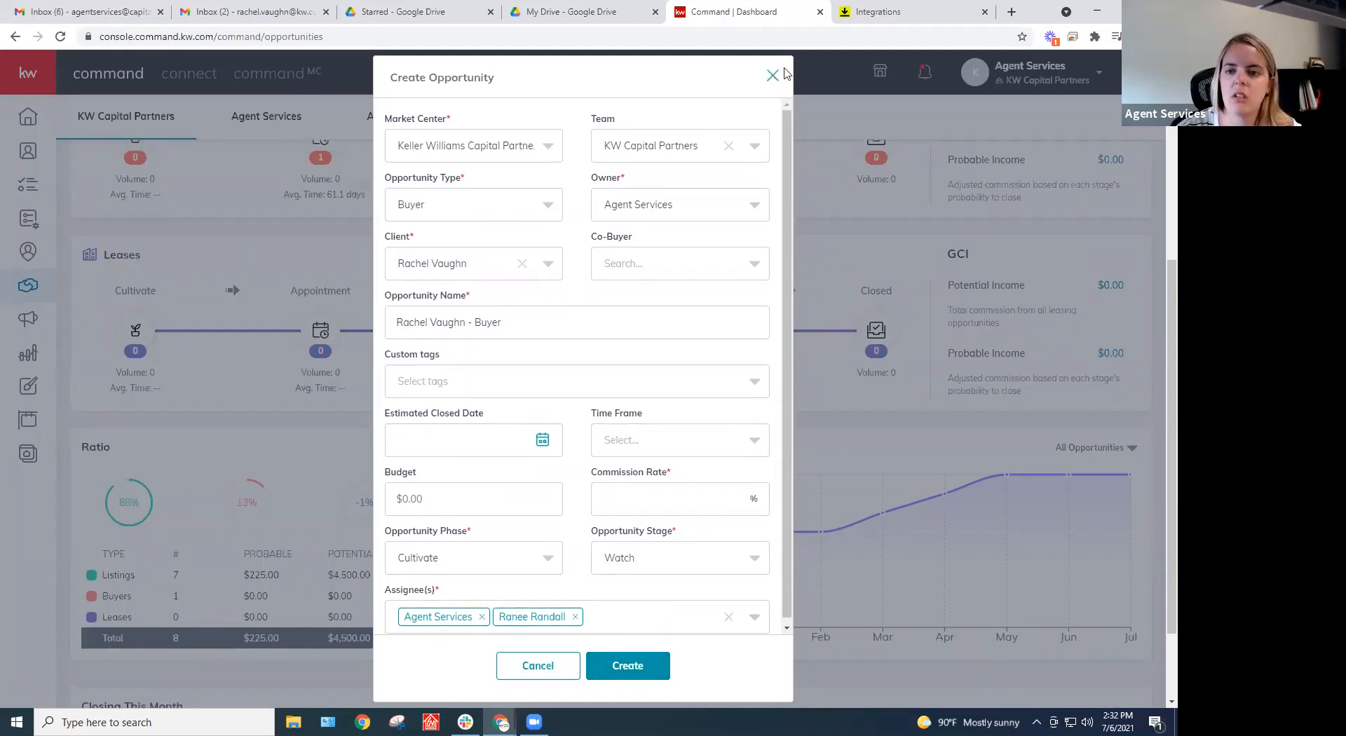
pyautogui.click(904, 12)
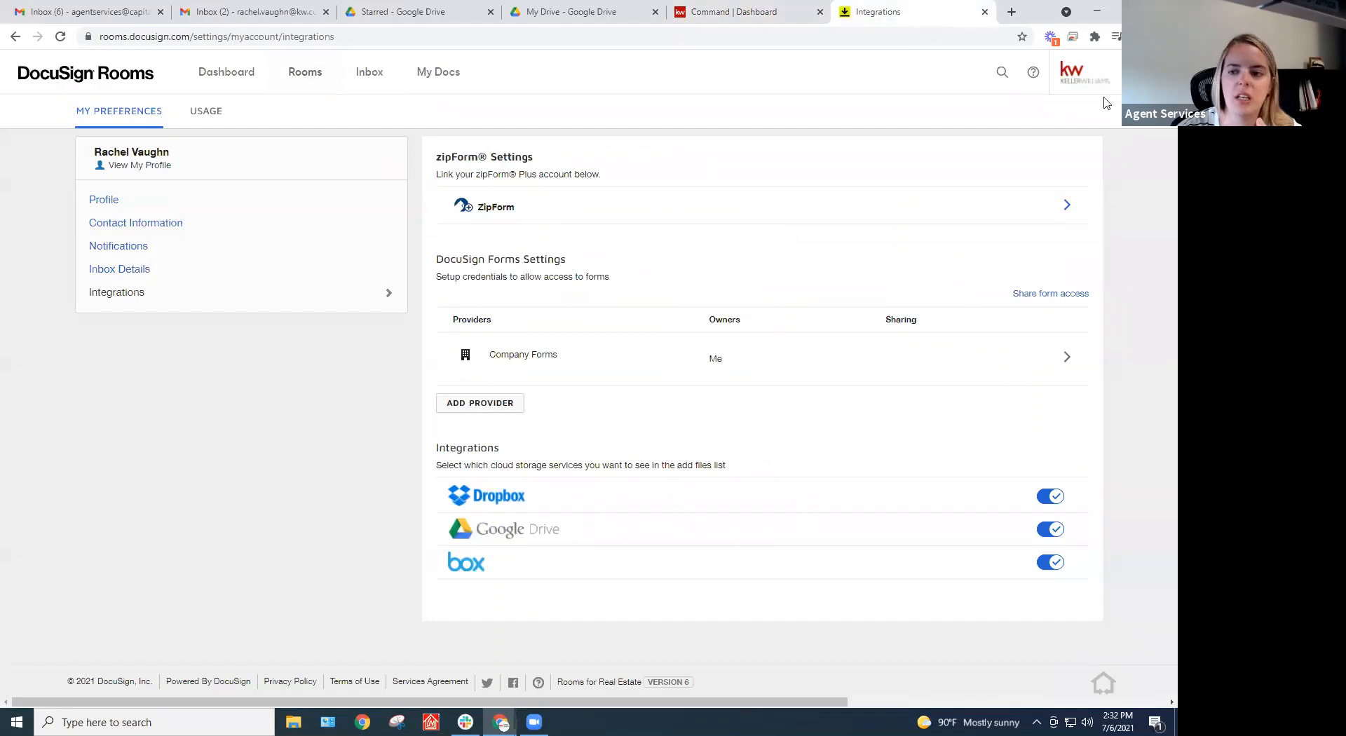
# Switch from DocuSign Rooms to the eSignature home, then back to the Rooms dashboard
pyautogui.click(1122, 71)
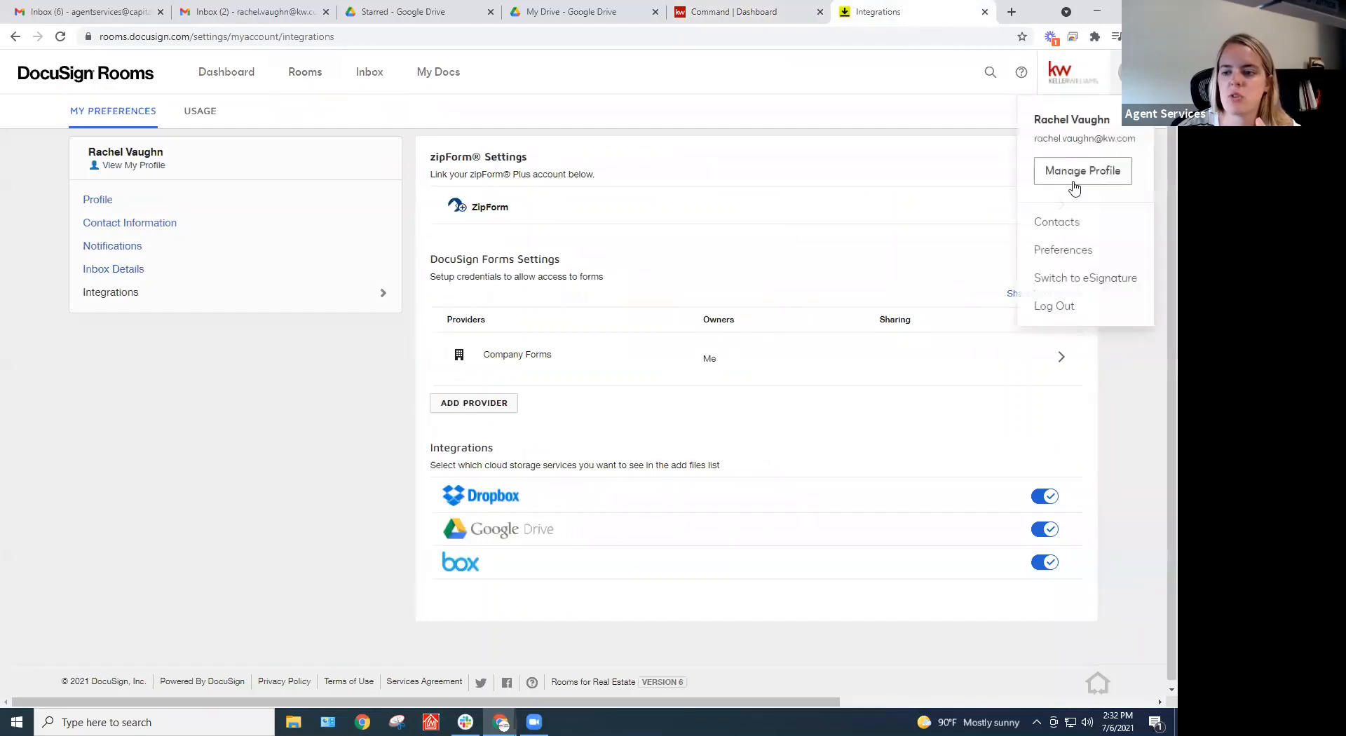
pyautogui.click(1055, 278)
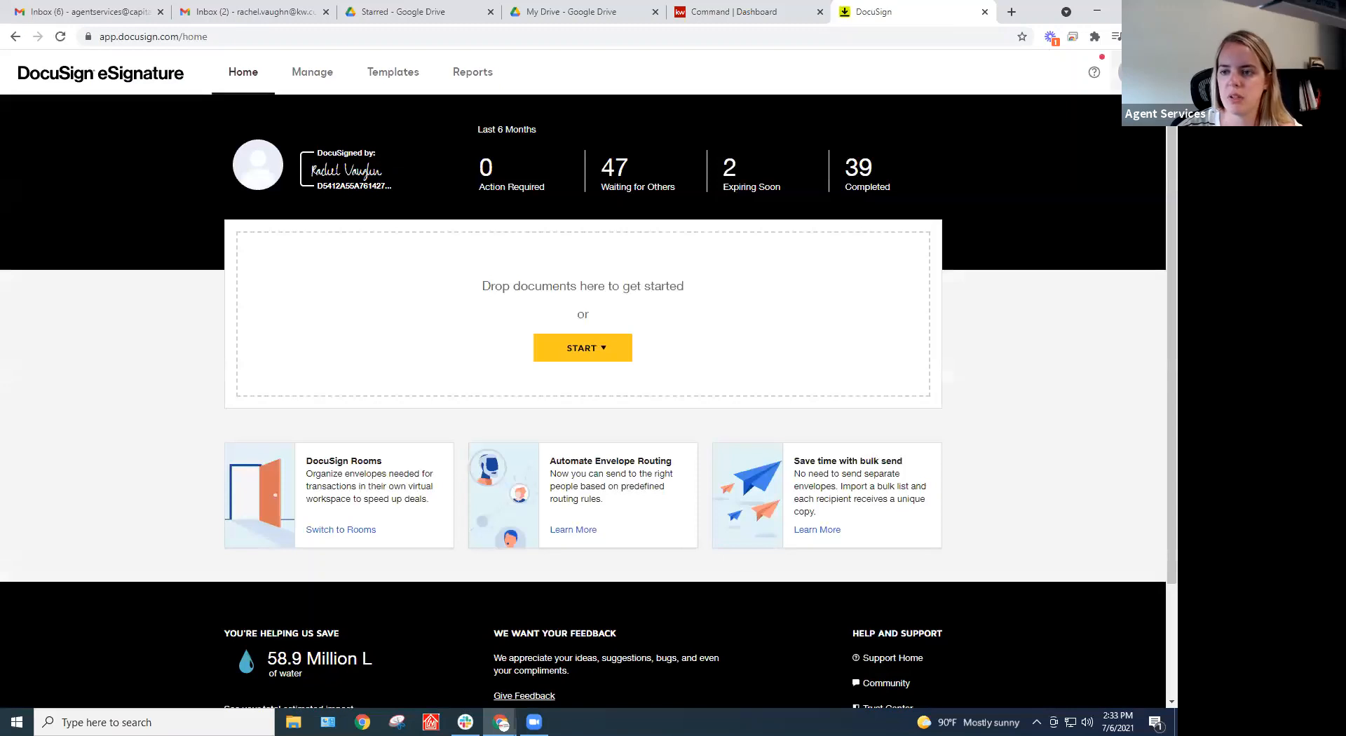
pyautogui.click(1121, 72)
pyautogui.click(1054, 279)
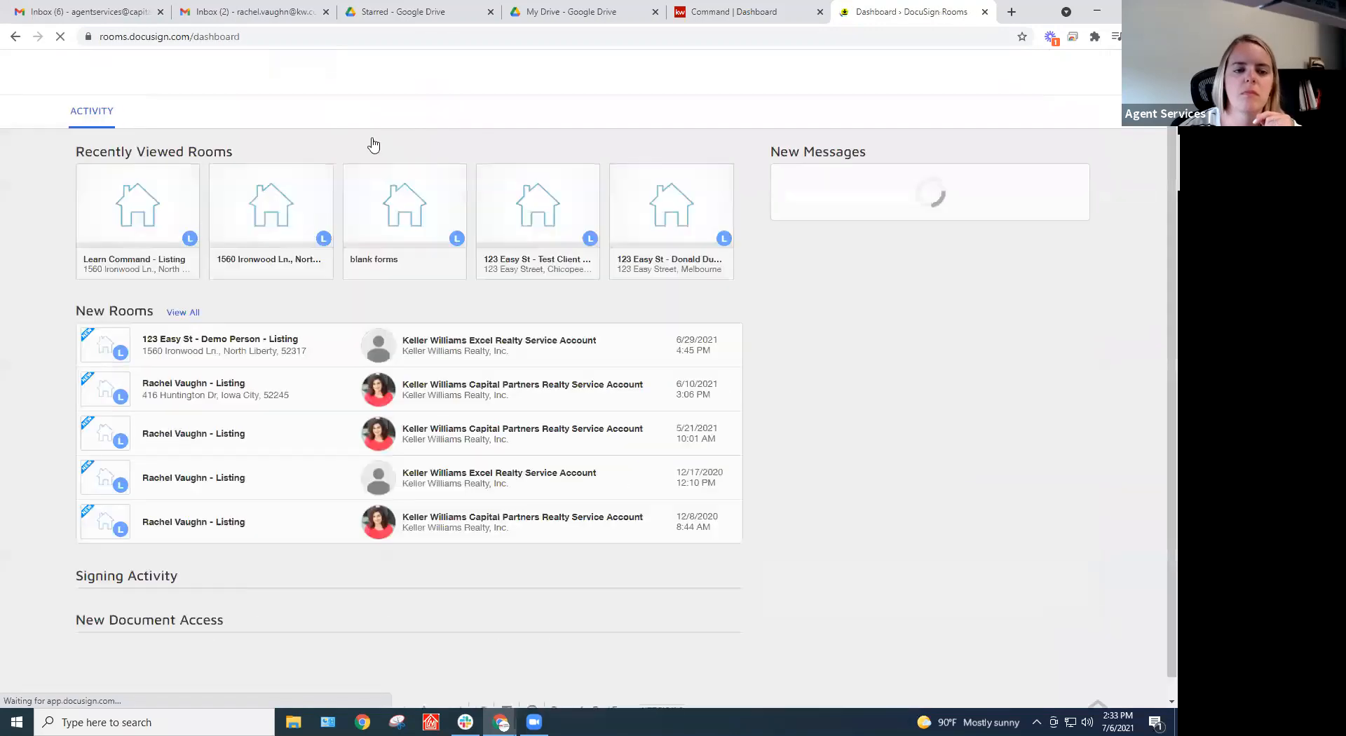
# Open the Learn Command - Listing room's People list, peek at the invite form, and view the agent owner's options
pyautogui.click(146, 238)
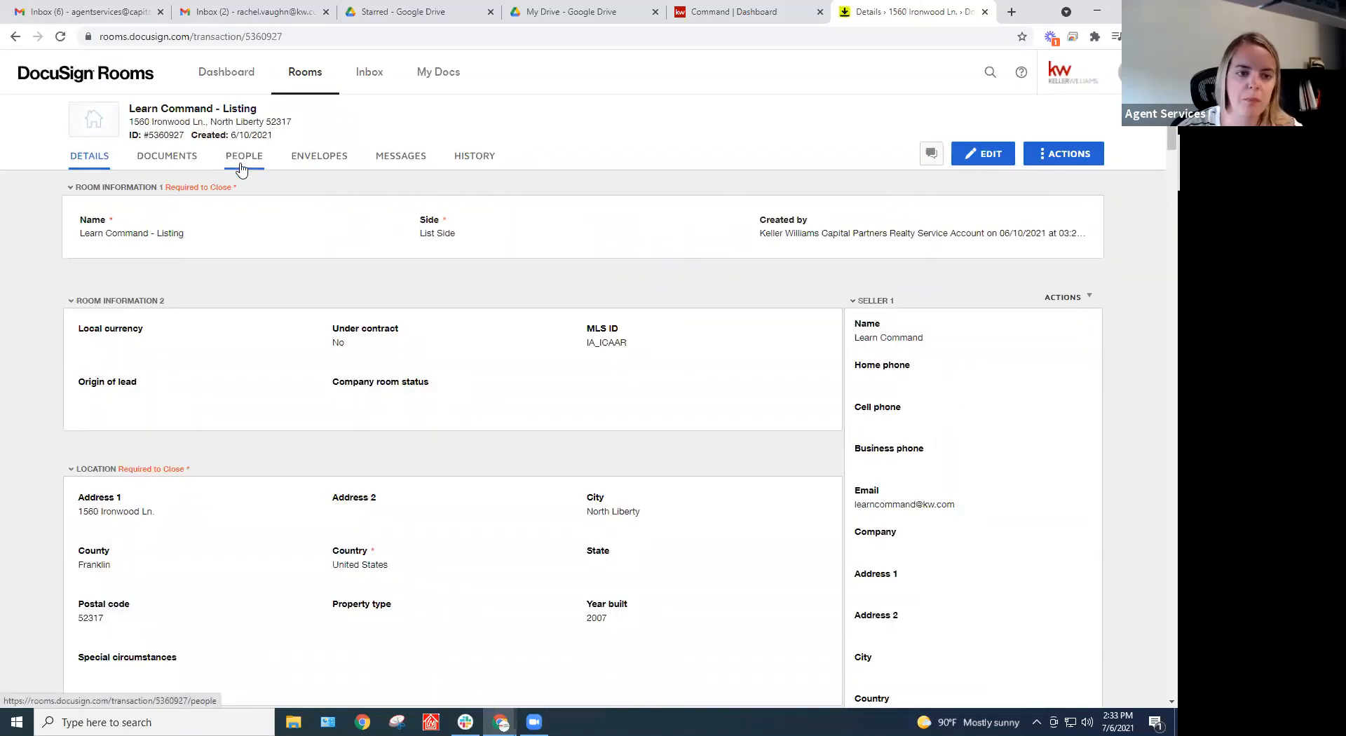
pyautogui.click(250, 160)
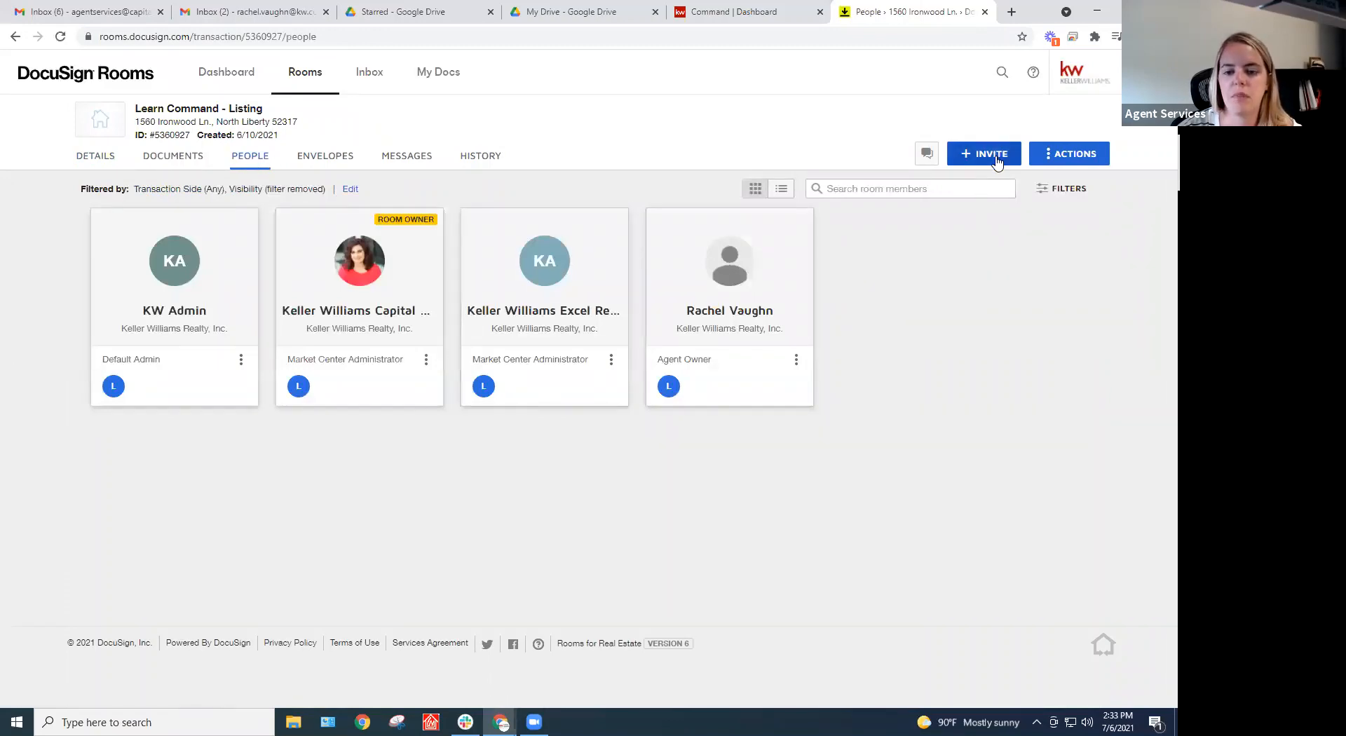
pyautogui.click(998, 160)
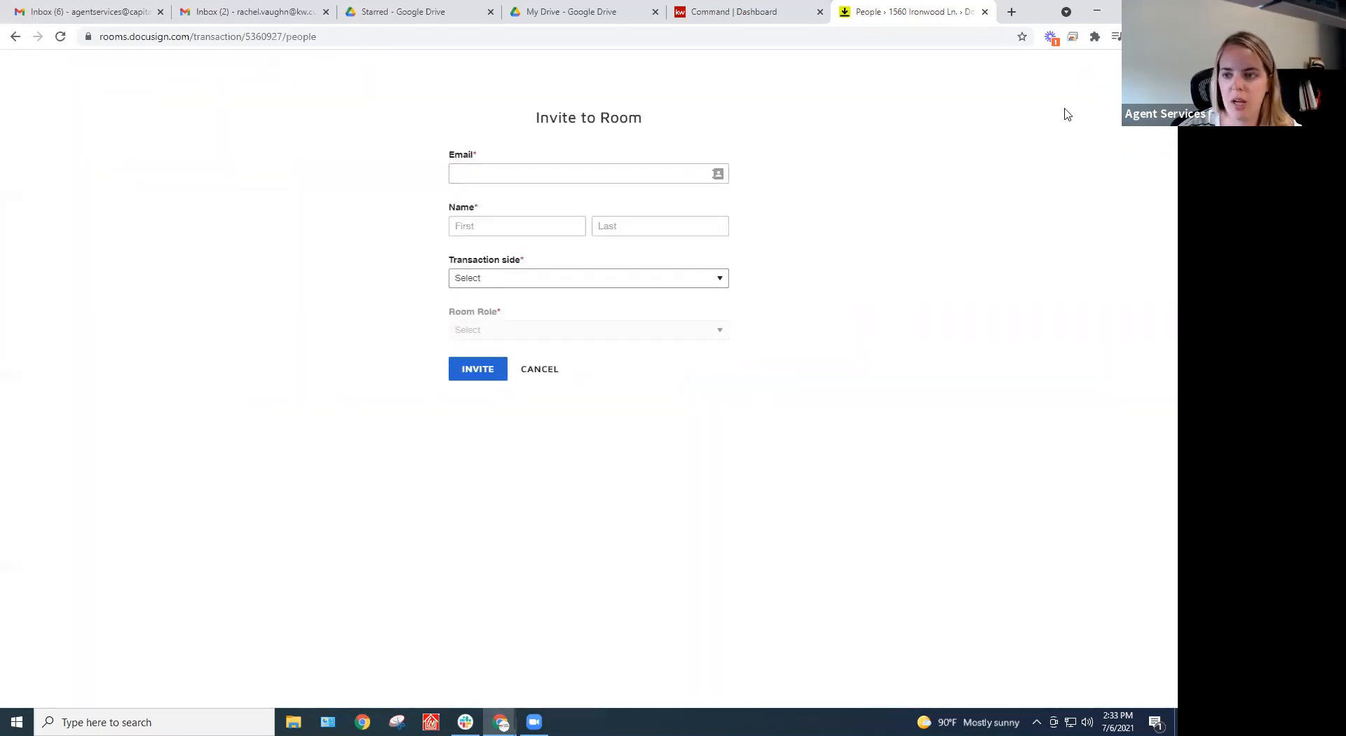
pyautogui.press('Escape')
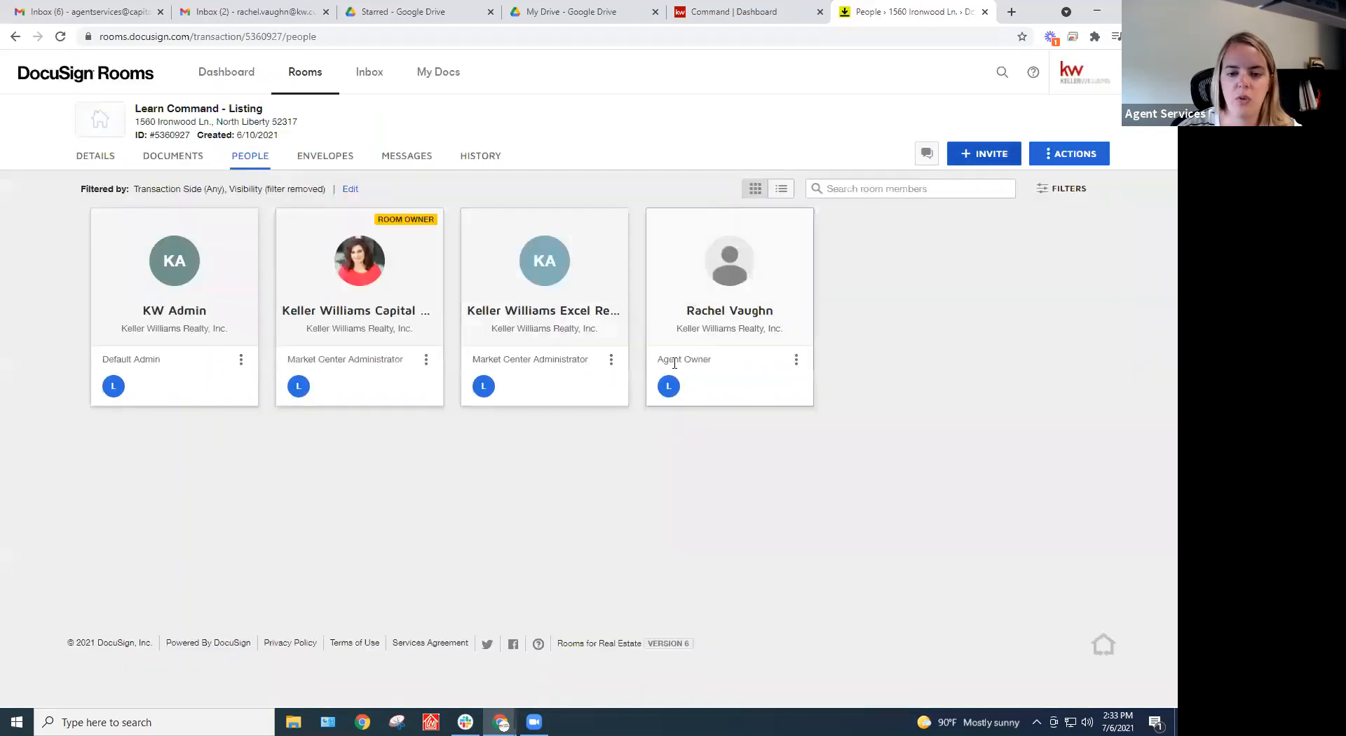
pyautogui.rightClick(747, 382)
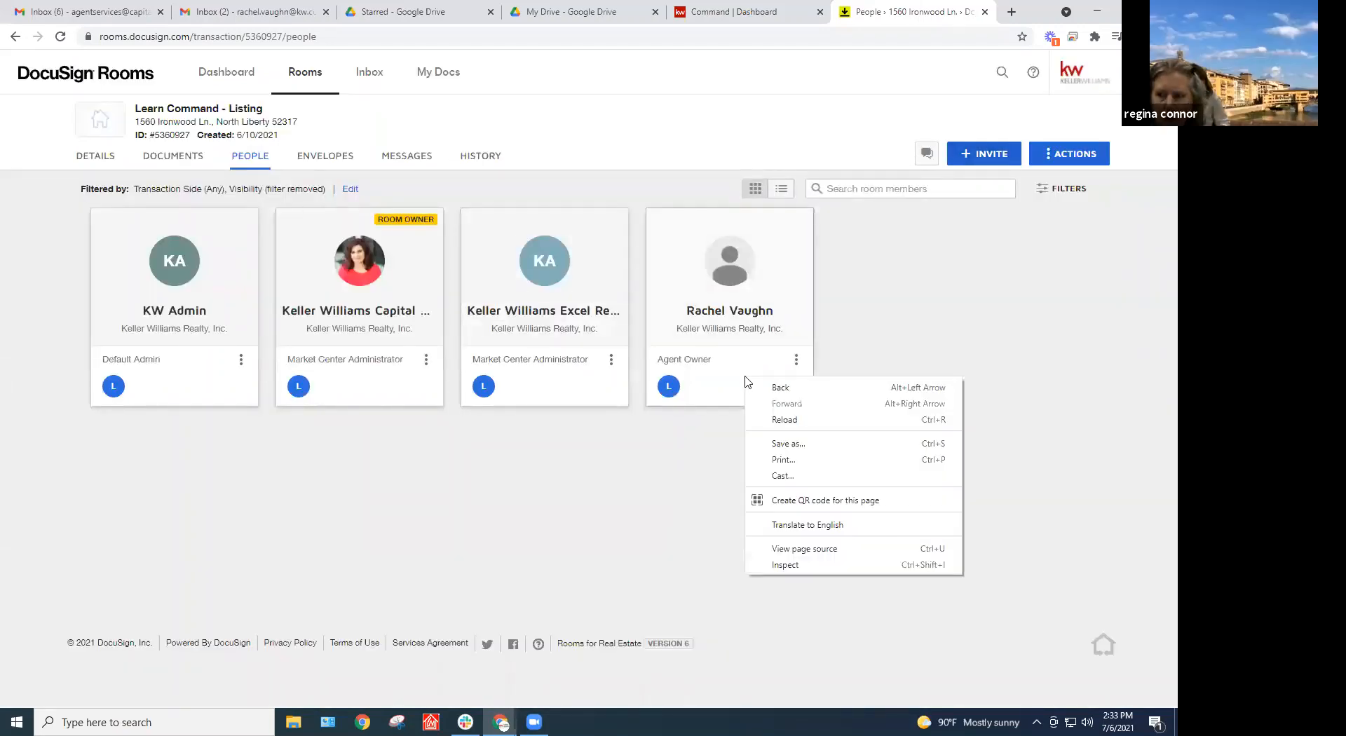
pyautogui.click(796, 360)
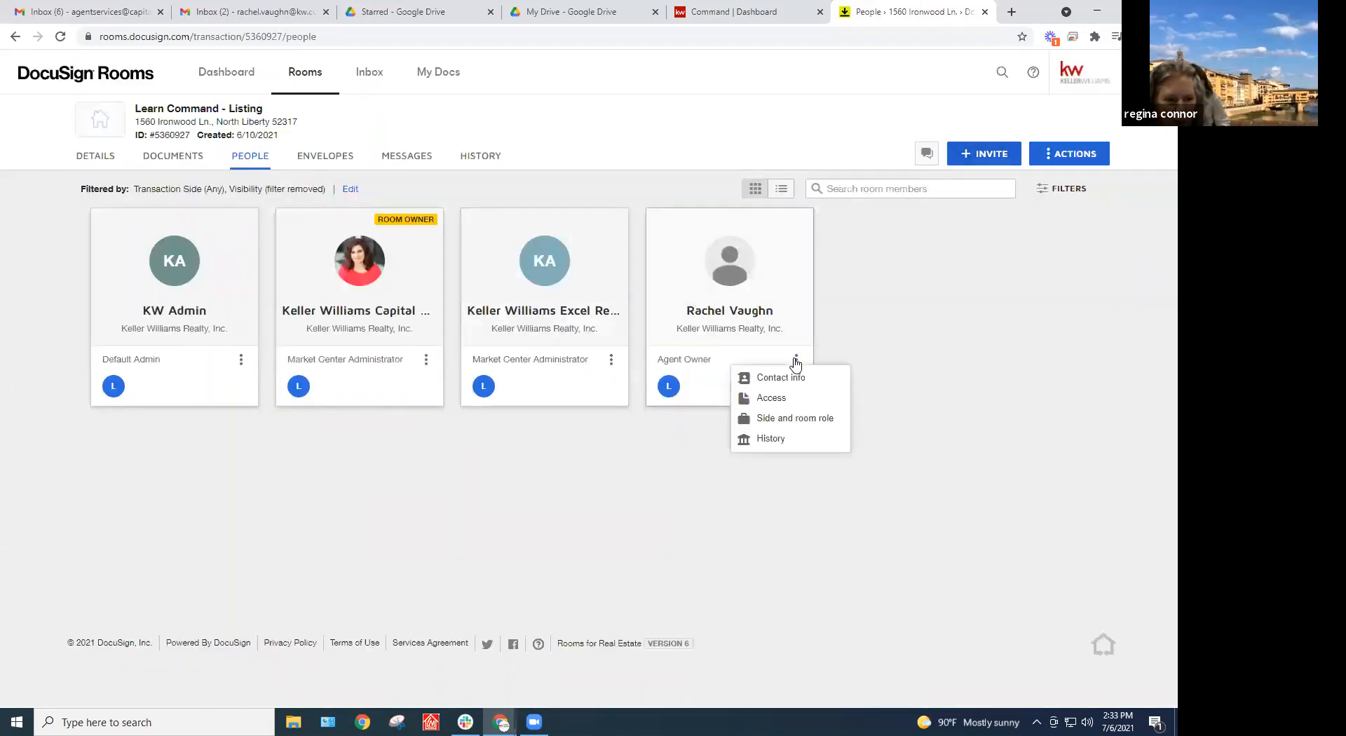
# Review the invite form's e-mail suggestions and transaction side choices, then cancel without inviting
pyautogui.click(997, 155)
pyautogui.click(486, 175)
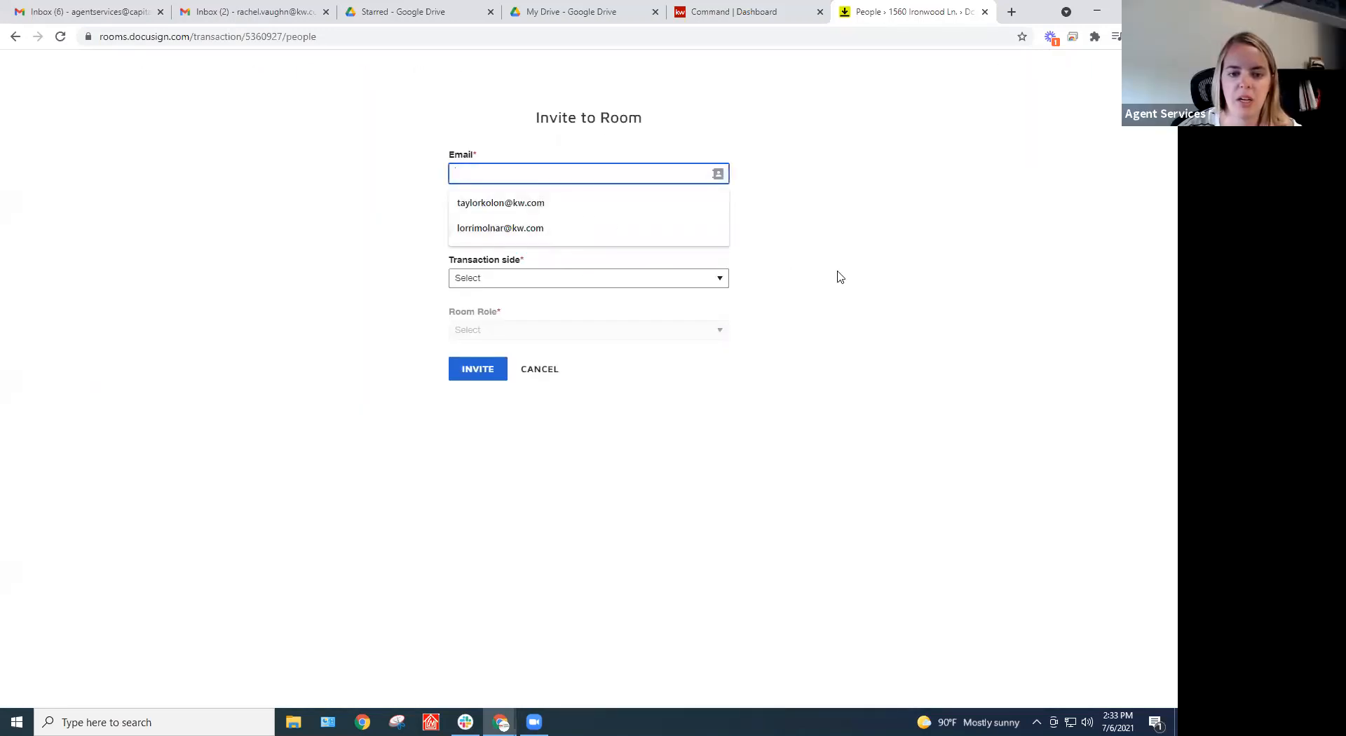
pyautogui.click(611, 240)
pyautogui.click(517, 280)
pyautogui.click(340, 301)
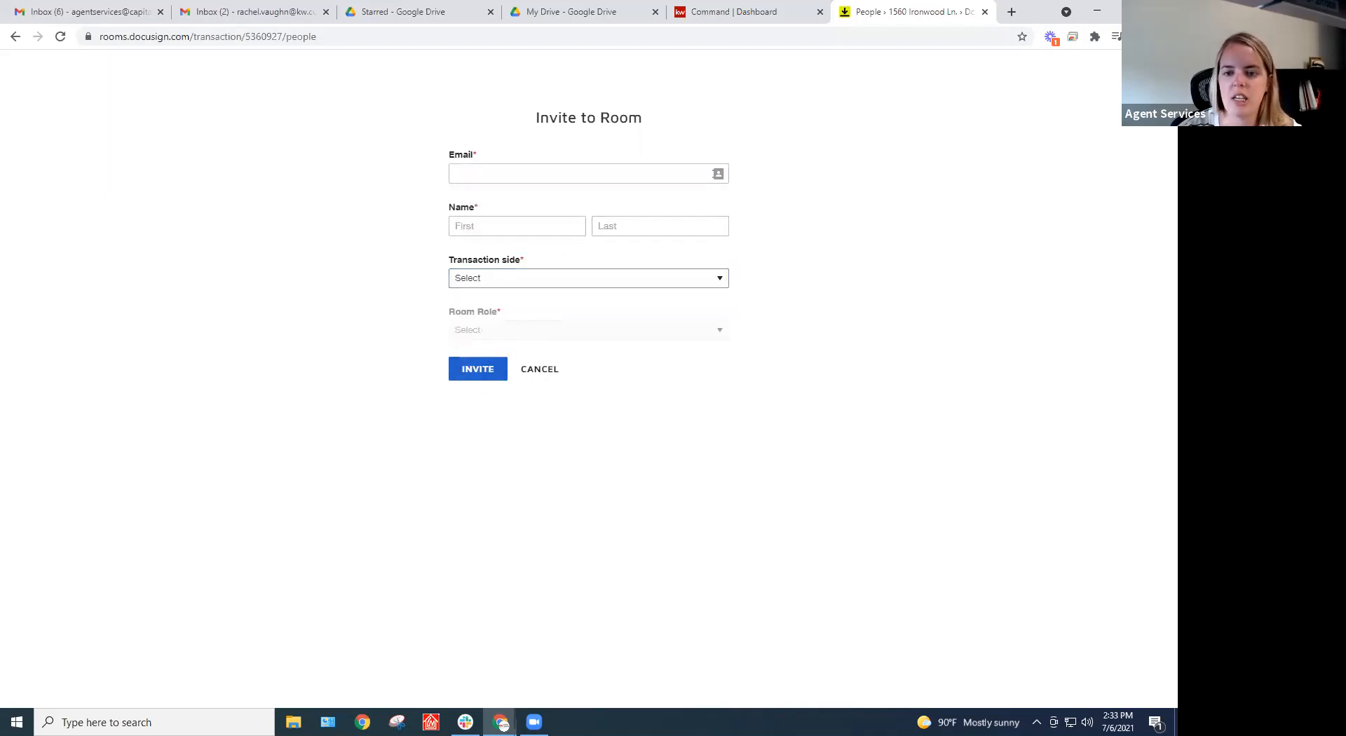
pyautogui.click(811, 420)
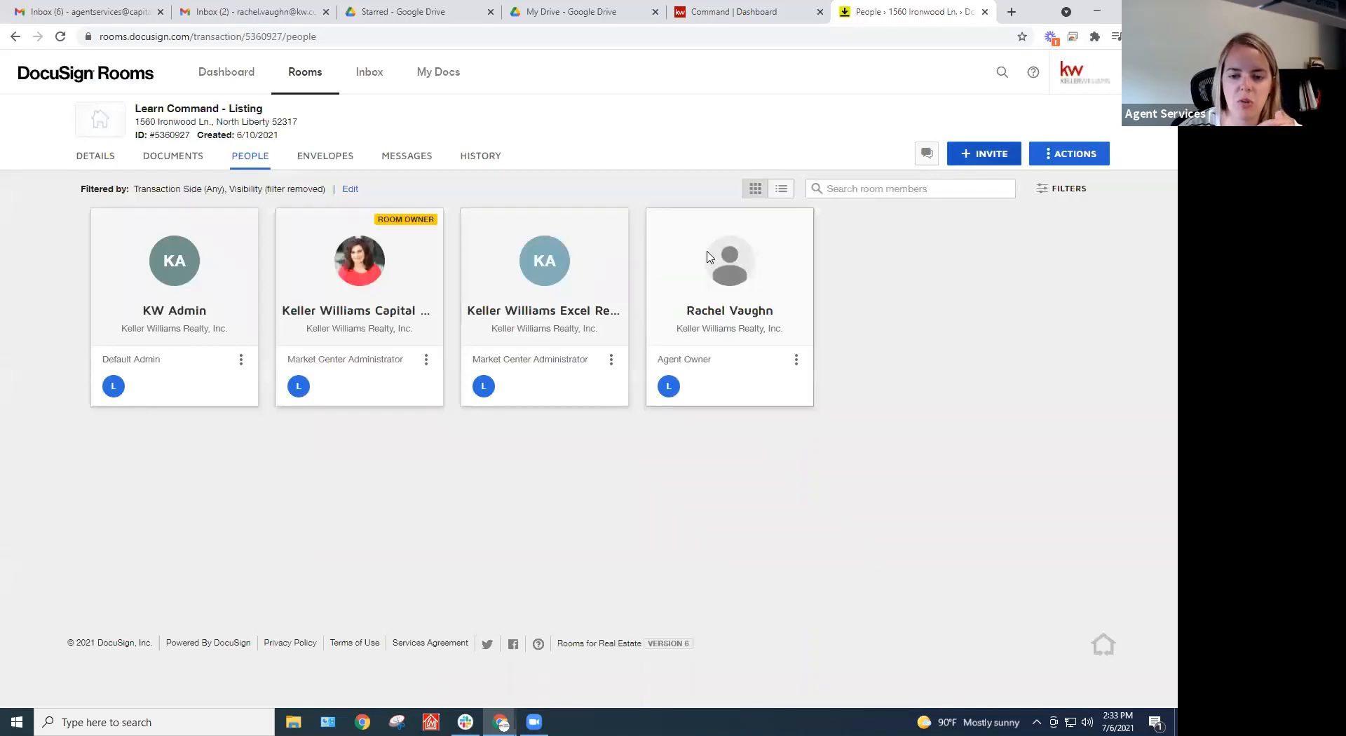
pyautogui.click(796, 361)
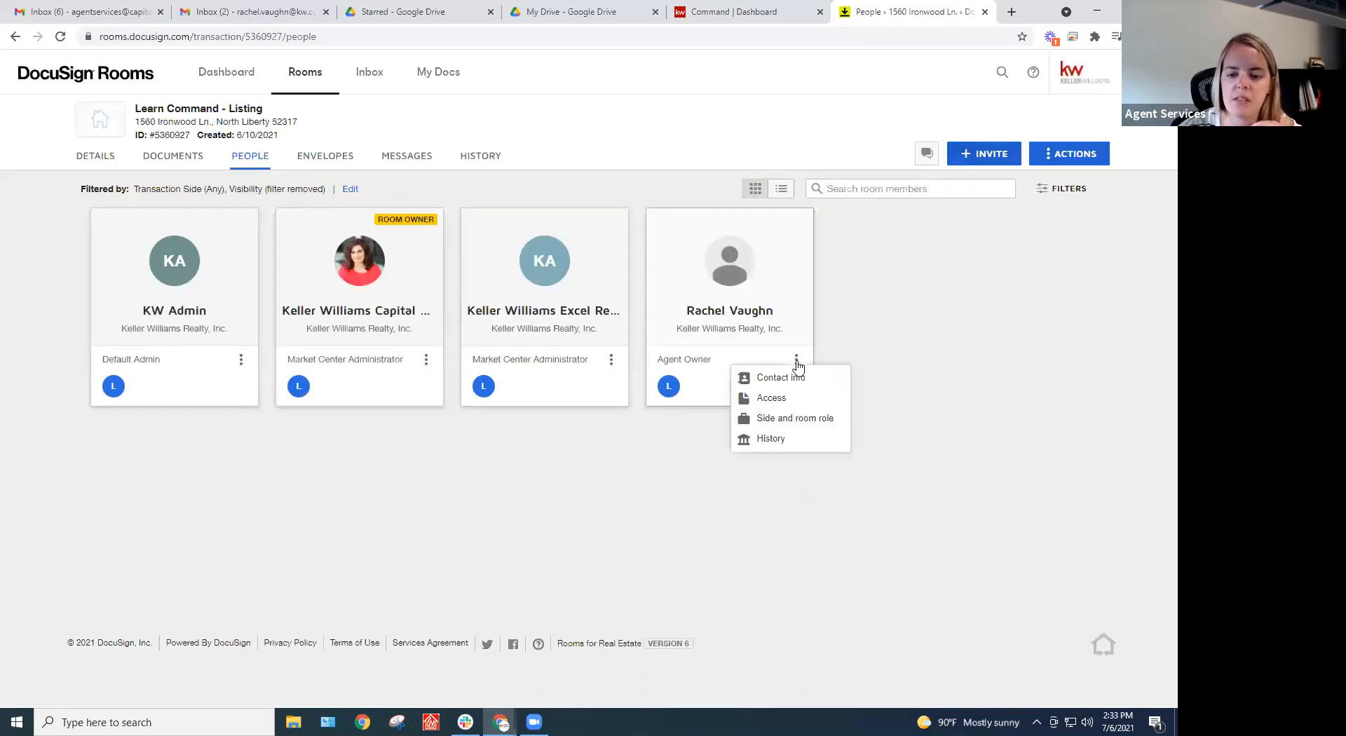
# Check which documents the agent owner can access, then show the room's Documents page
pyautogui.click(771, 399)
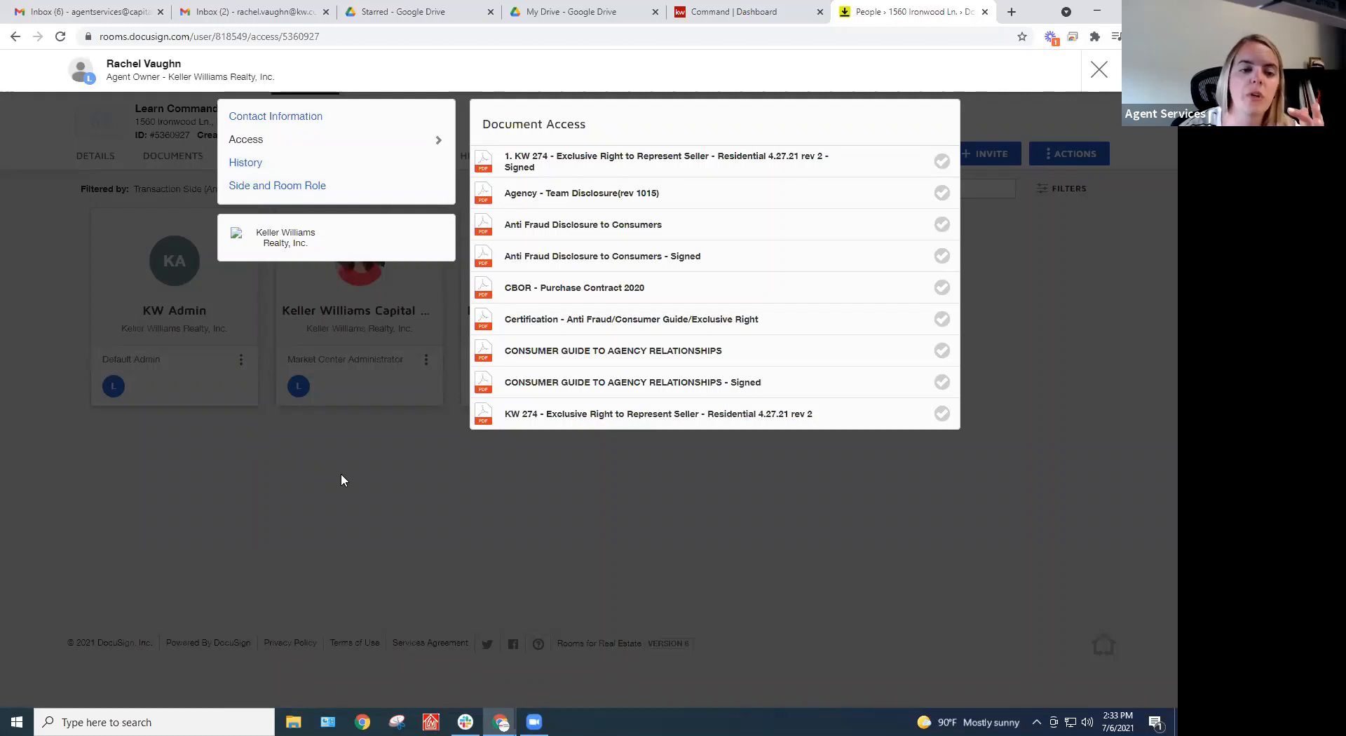
pyautogui.click(1099, 69)
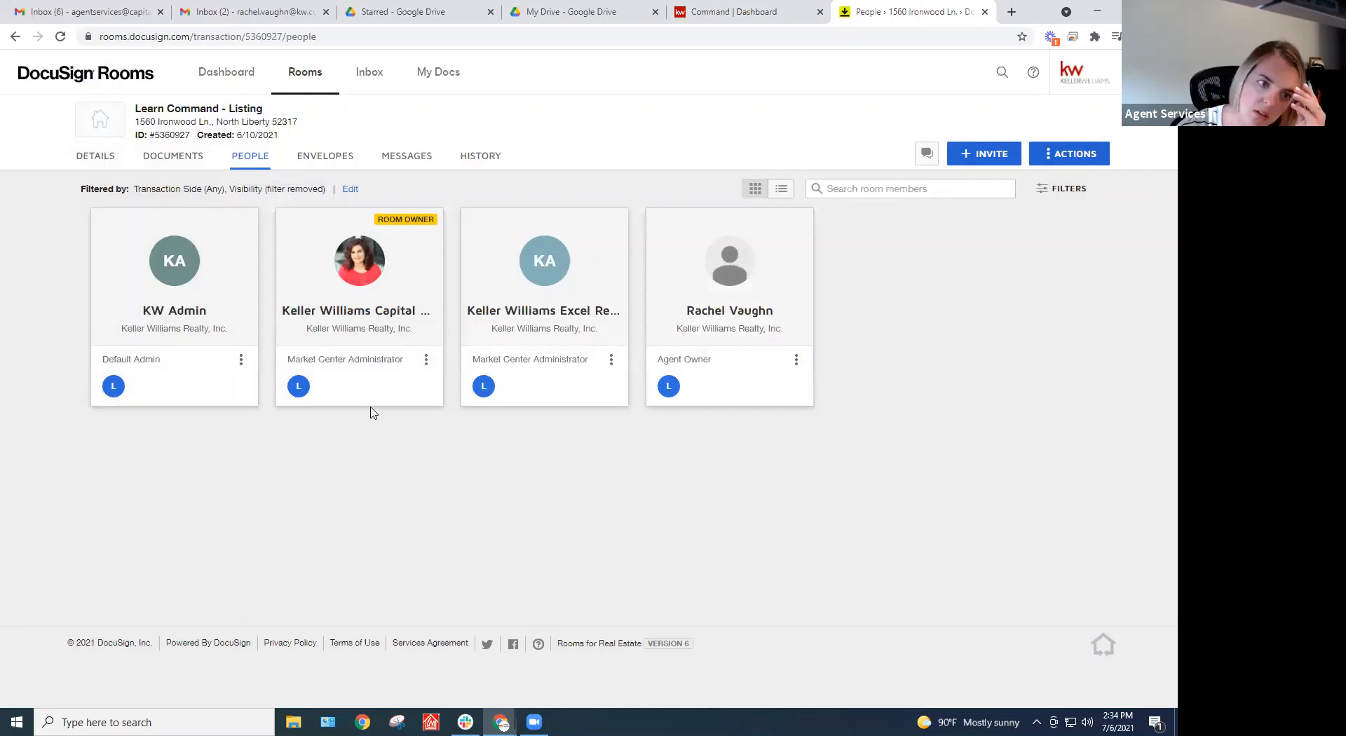
pyautogui.click(179, 157)
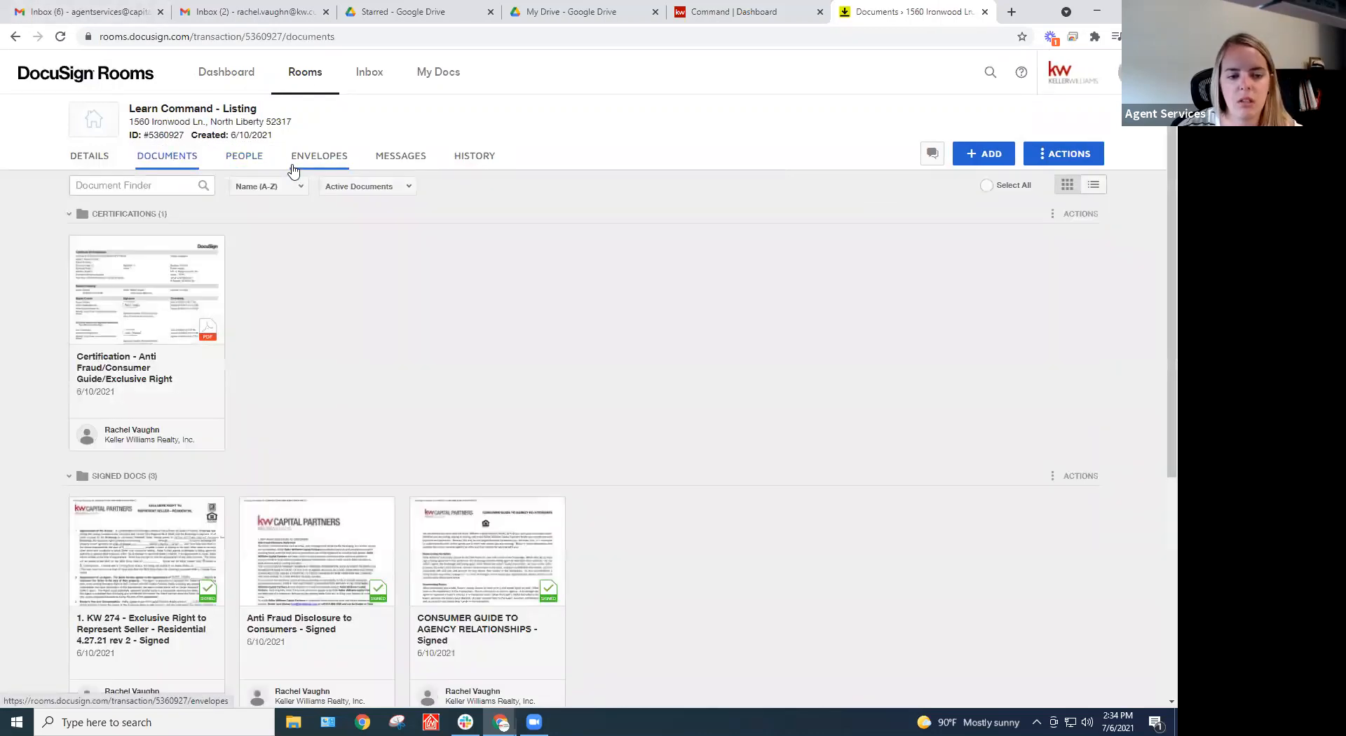